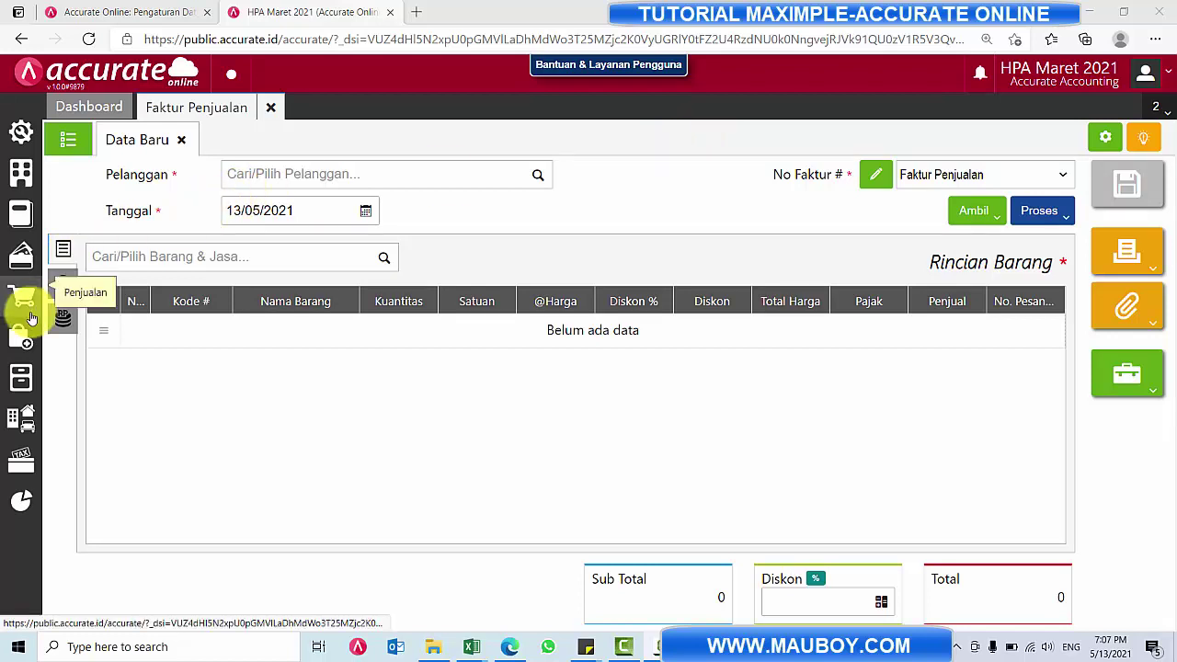
pyautogui.click(20, 338)
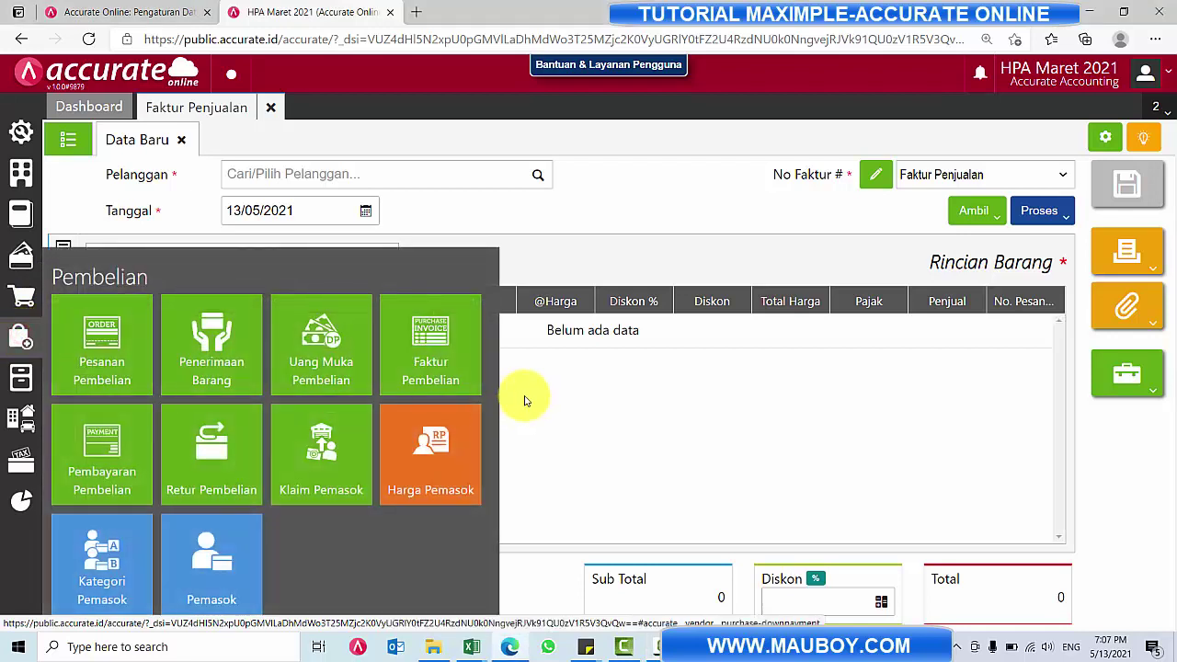
pyautogui.click(587, 397)
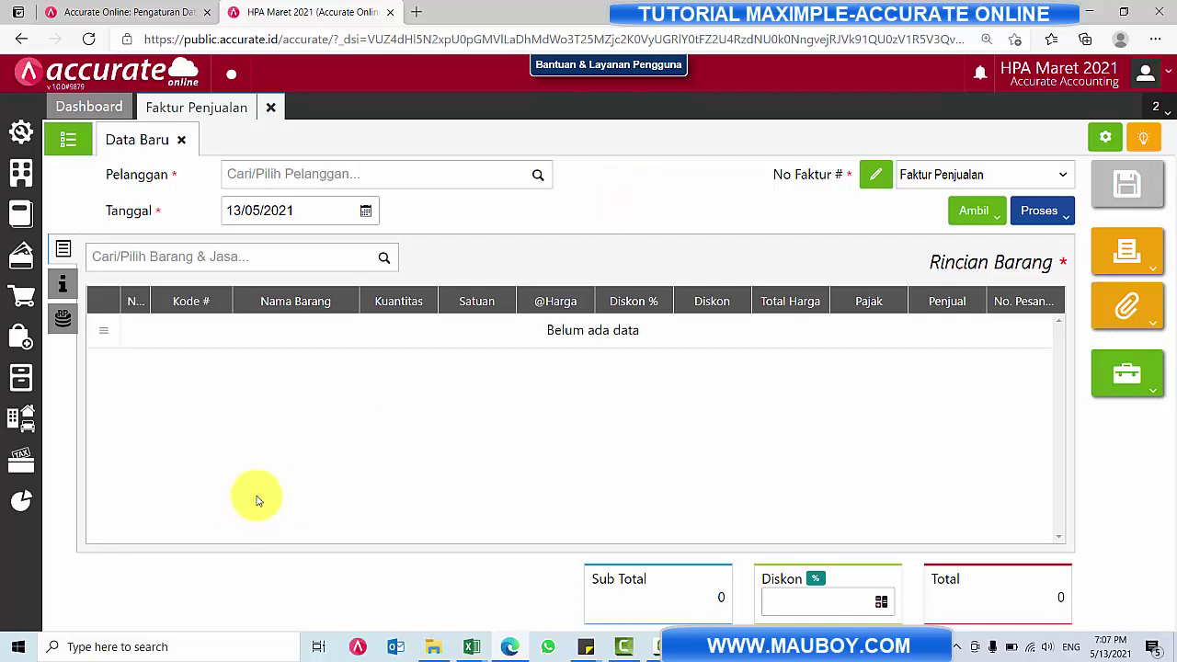
# - Open the MAXIMPLE (Excel to Accurate Online) app page in the Accurate Store
pyautogui.click(24, 128)
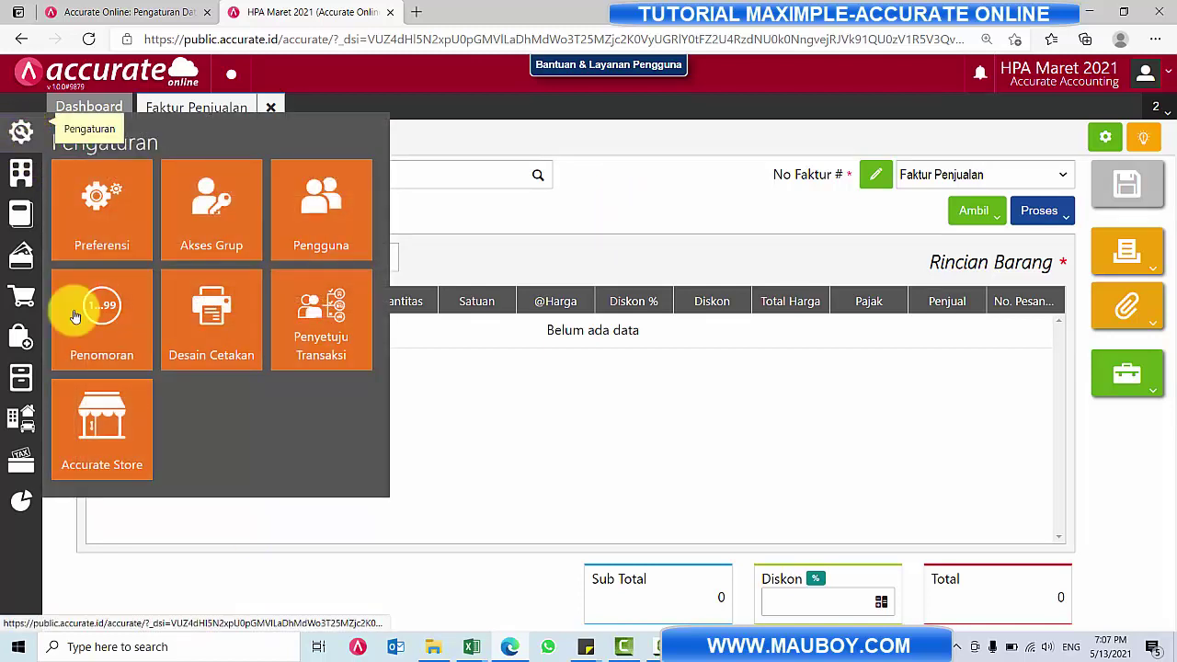
pyautogui.click(92, 419)
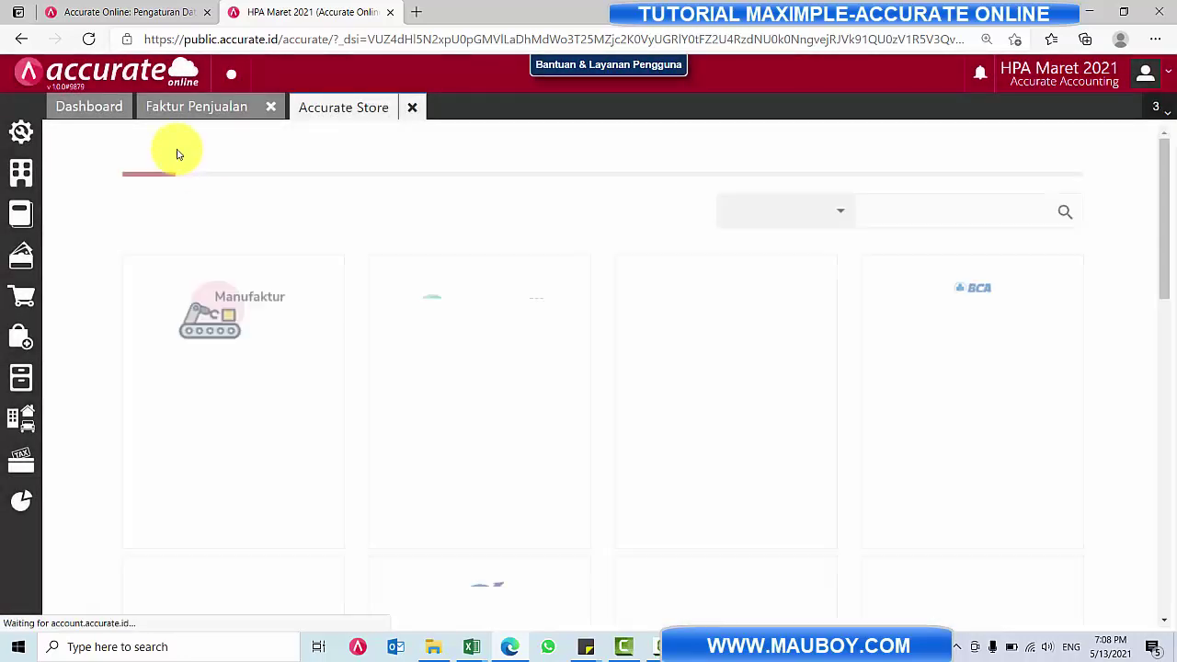
pyautogui.scroll(-2, 304, 260)
pyautogui.scroll(-1, 1071, 455)
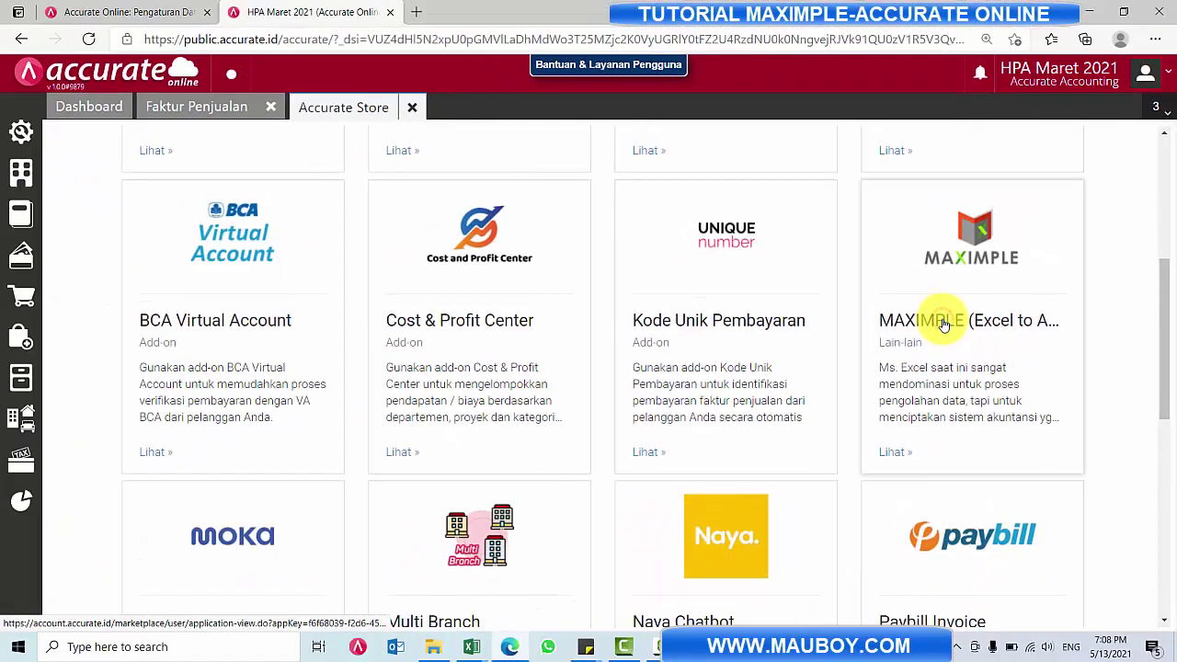
pyautogui.click(817, 323)
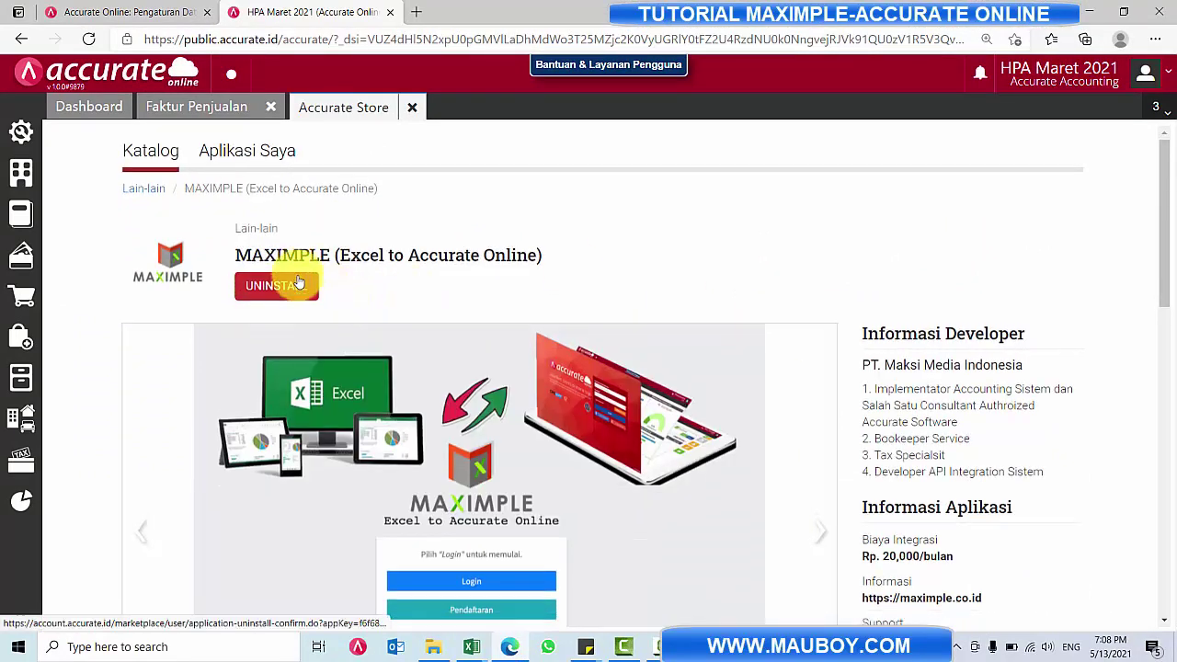
# - Review the integration fee and the support contact details under Informasi Aplikasi on the MAXIMPLE page
pyautogui.scroll(-2, 297, 283)
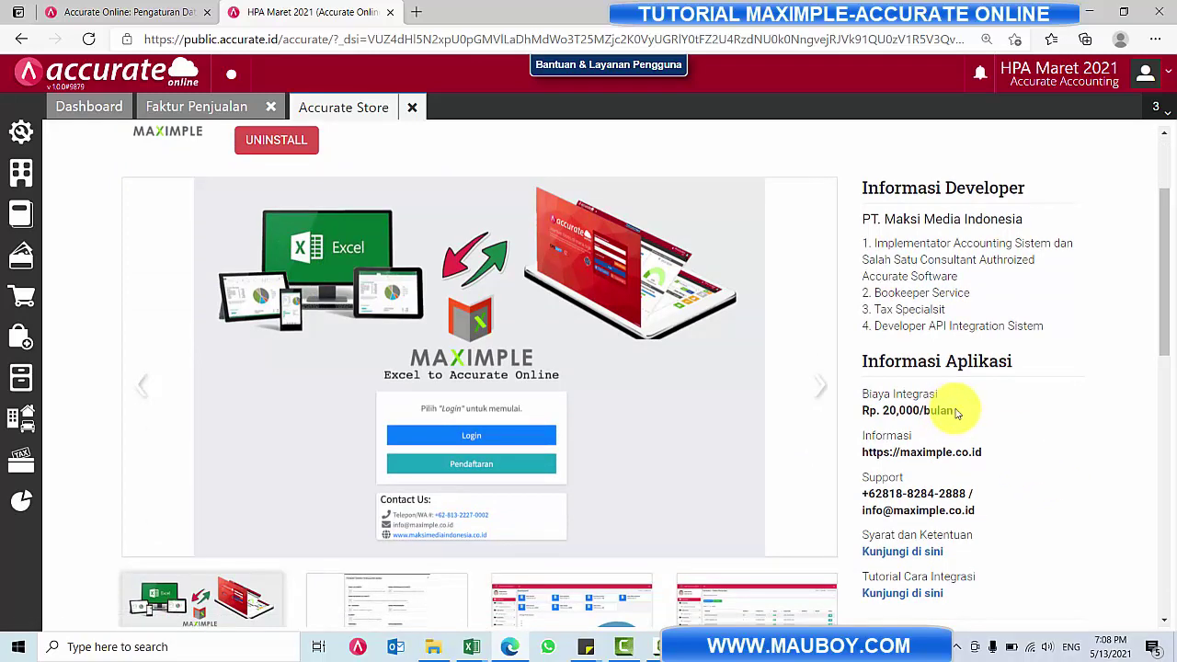
pyautogui.moveTo(956, 413); pyautogui.dragTo(862, 410)
pyautogui.click(880, 409)
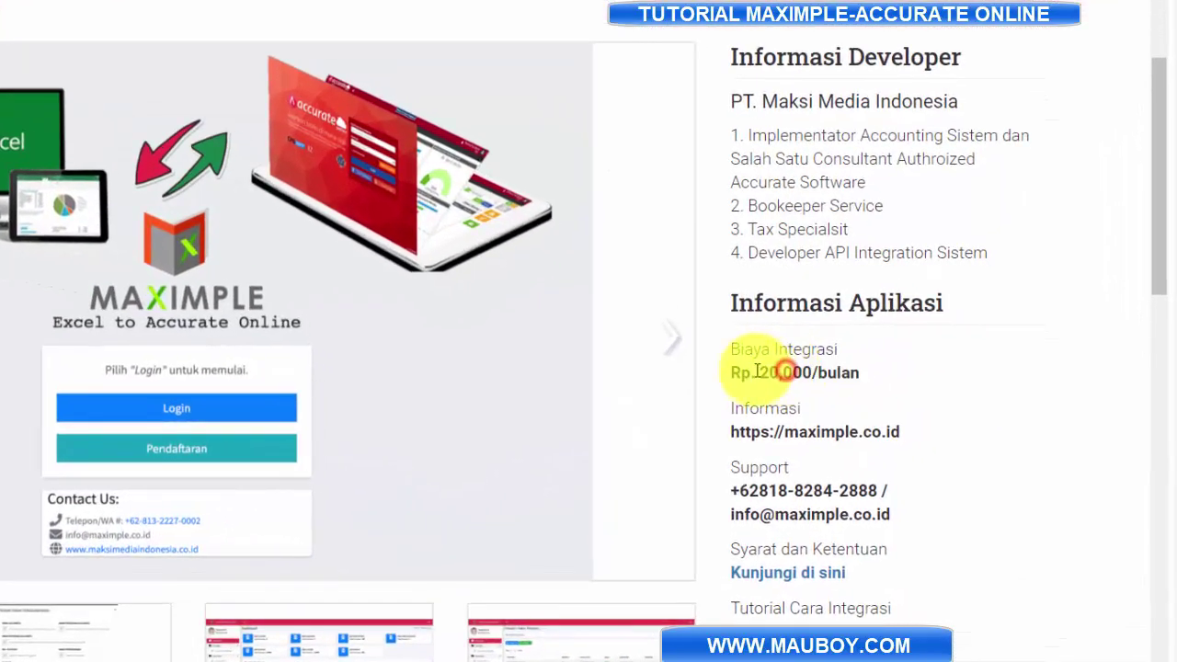
pyautogui.moveTo(727, 371); pyautogui.dragTo(861, 371)
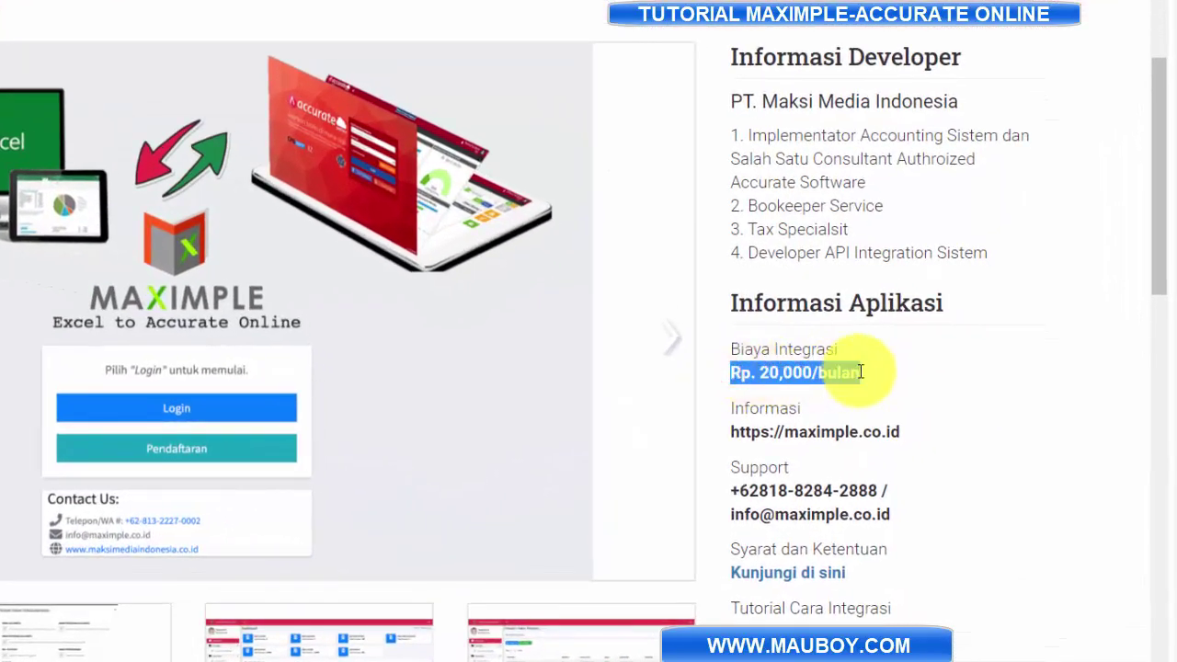
pyautogui.click(795, 370)
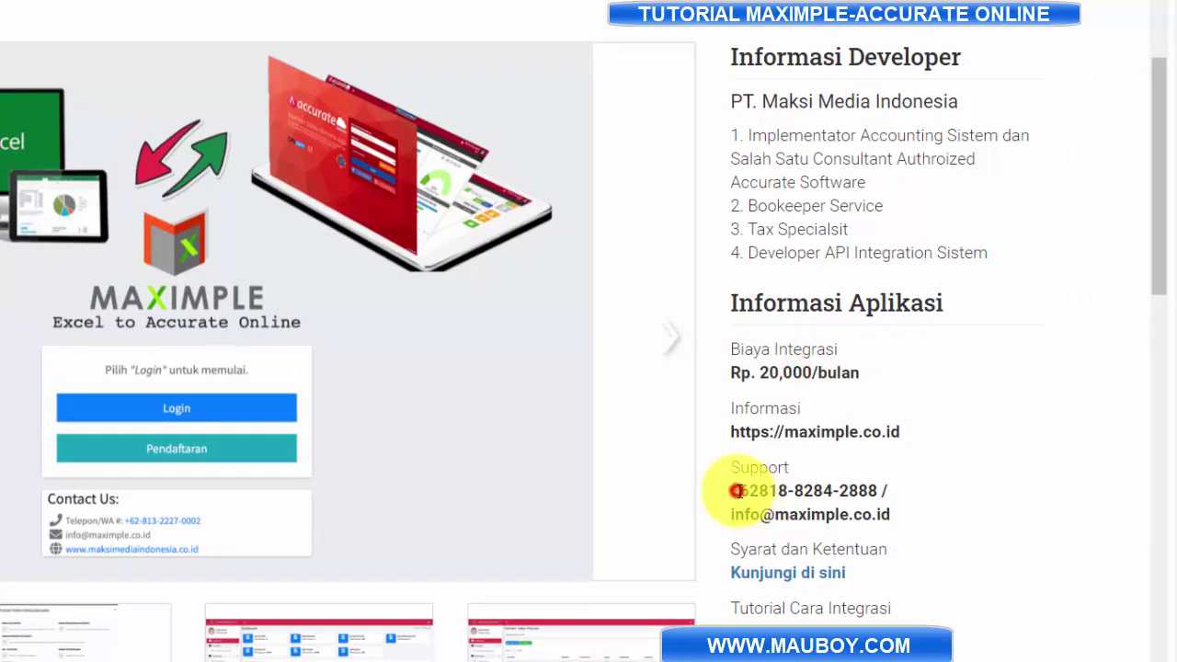
pyautogui.moveTo(736, 490); pyautogui.dragTo(897, 522)
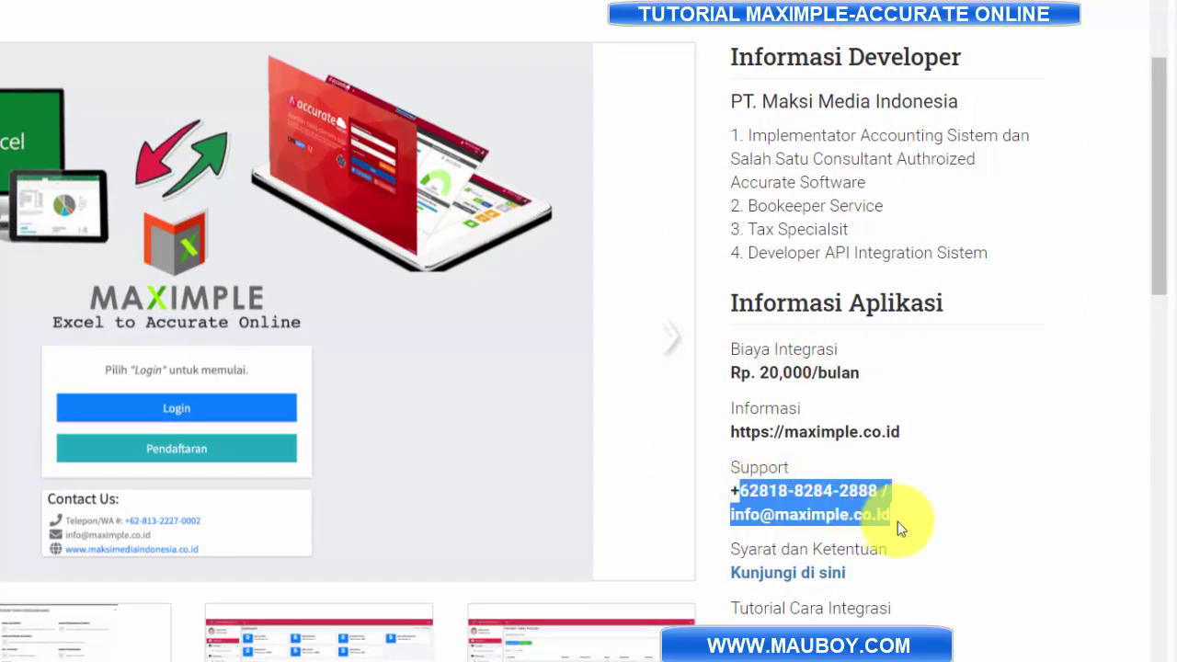
pyautogui.click(811, 462)
# - Read both paragraphs of the Deskripsi Aplikasi section, highlighting each one
pyautogui.scroll(-2, 809, 448)
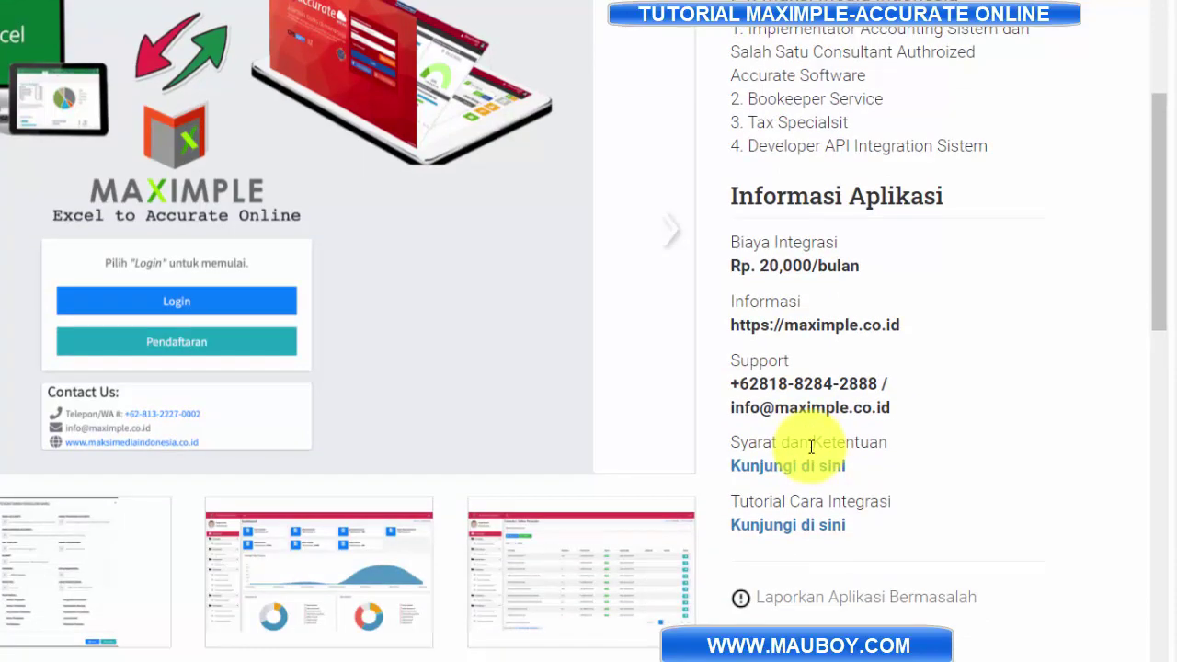
pyautogui.scroll(-3, 809, 448)
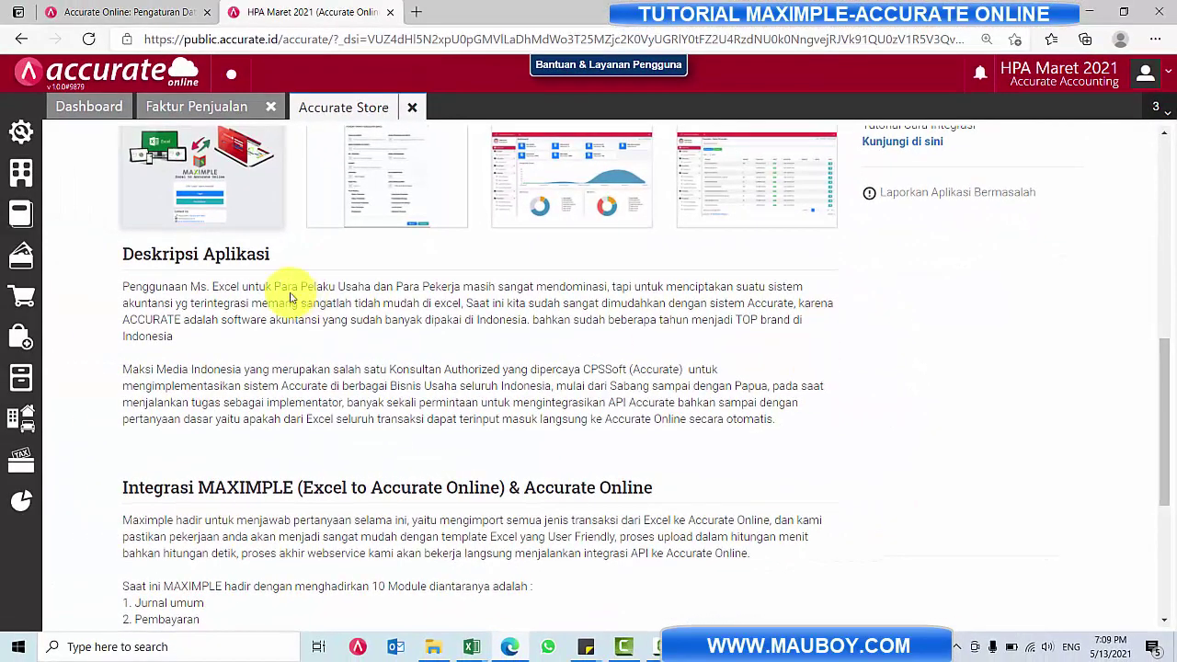
pyautogui.click(193, 277)
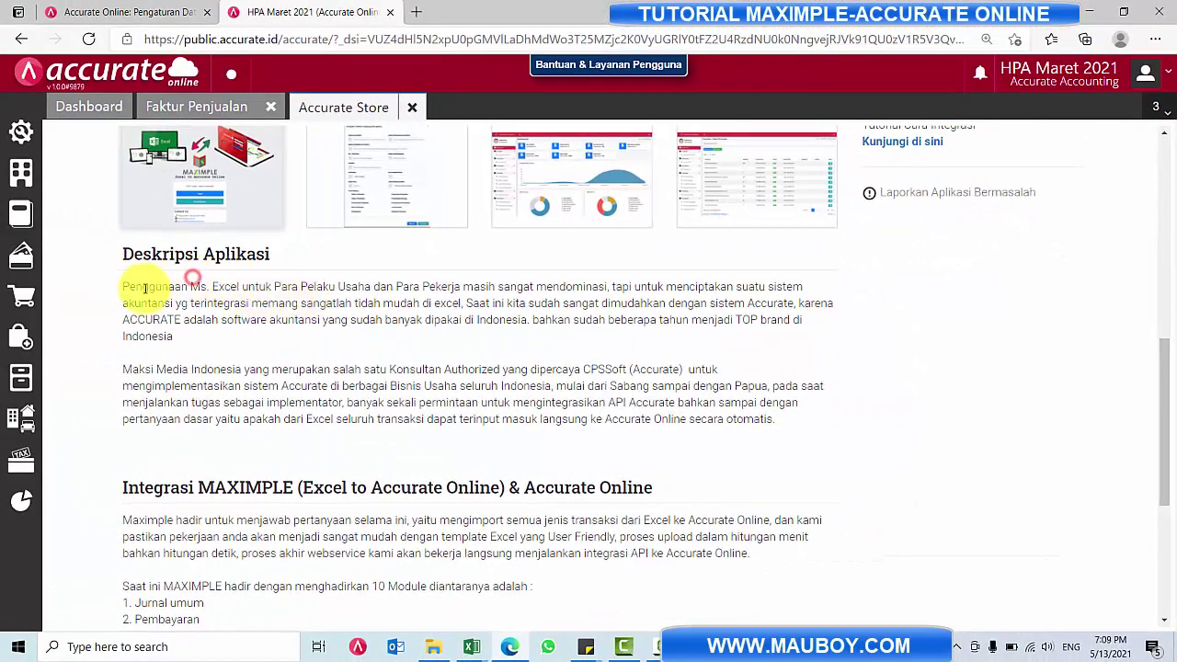
pyautogui.moveTo(129, 286); pyautogui.dragTo(503, 303)
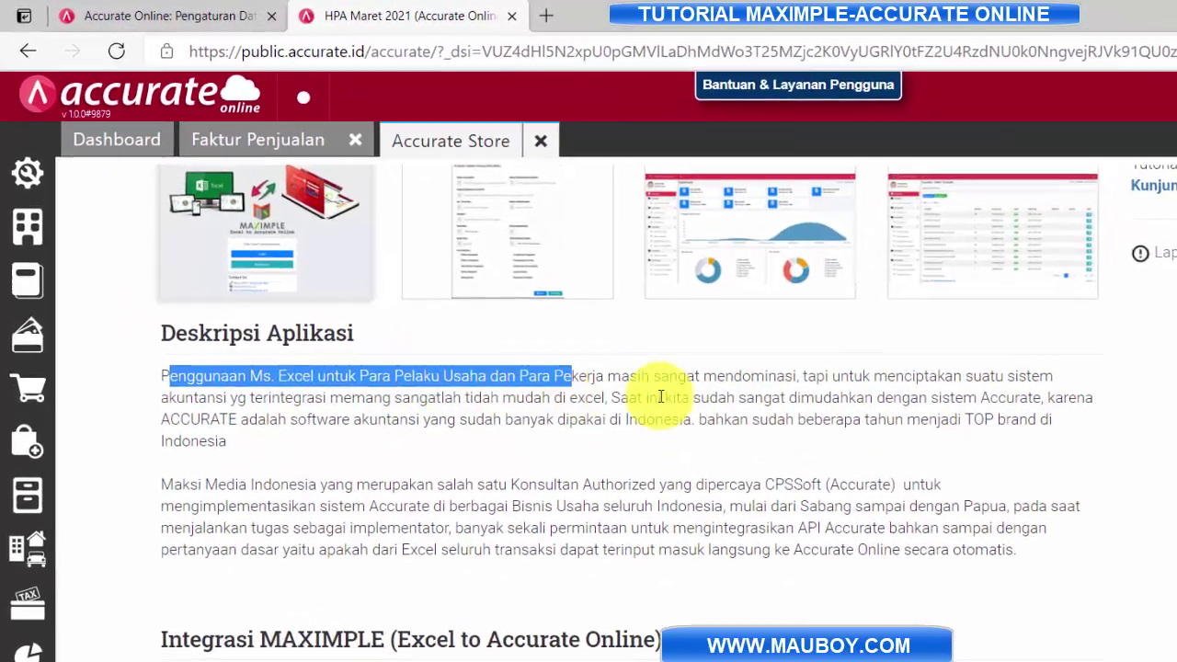
pyautogui.moveTo(660, 397); pyautogui.dragTo(1093, 462)
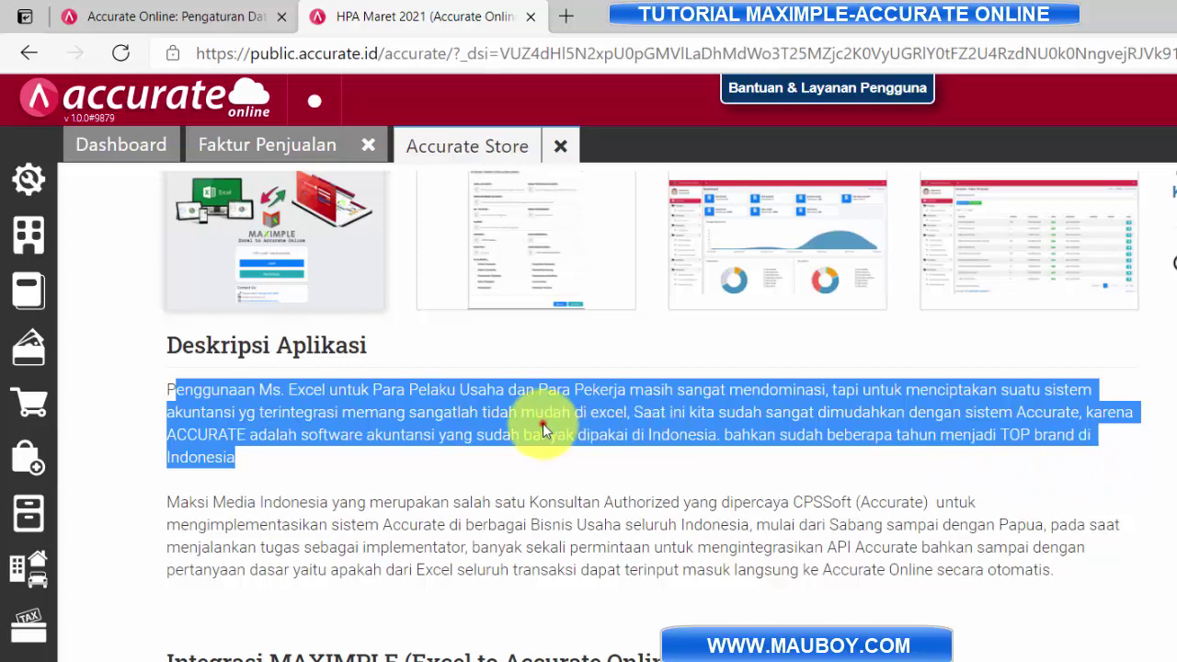
pyautogui.click(542, 430)
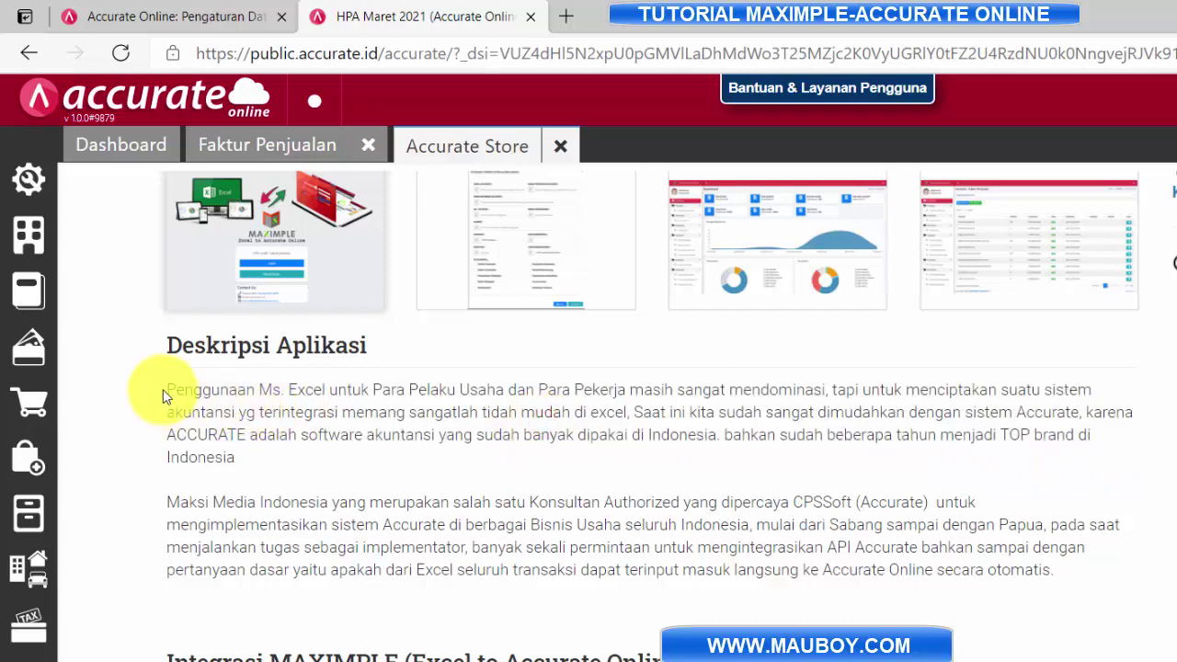
pyautogui.moveTo(168, 384); pyautogui.dragTo(257, 463)
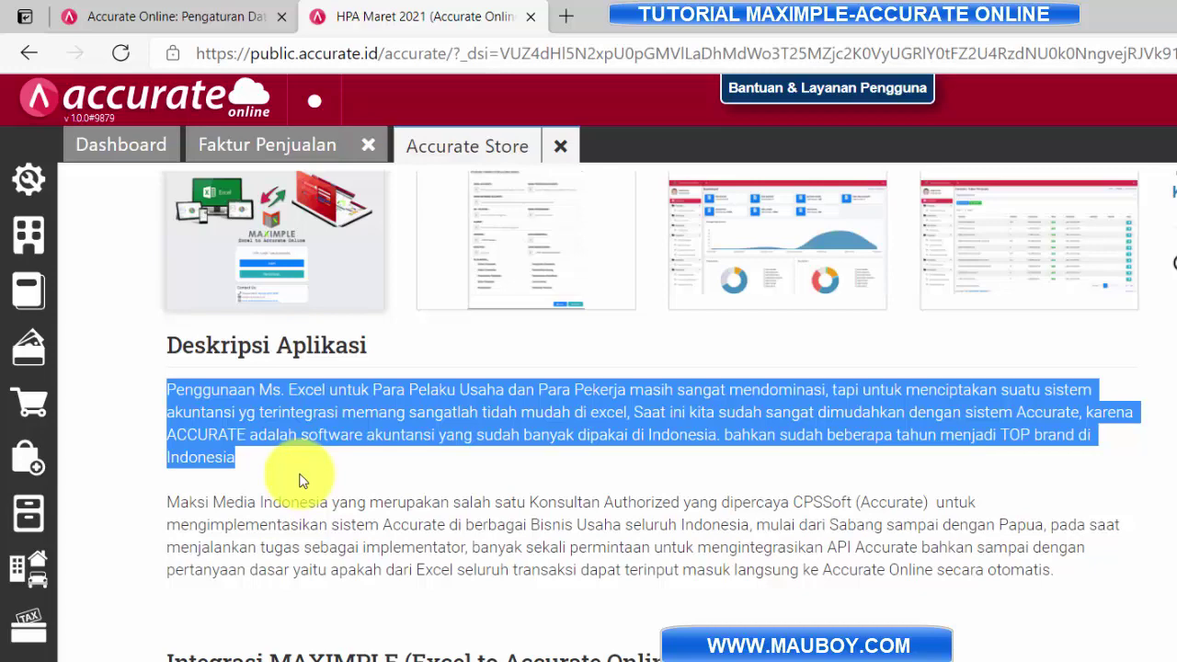
pyautogui.scroll(-1, 302, 472)
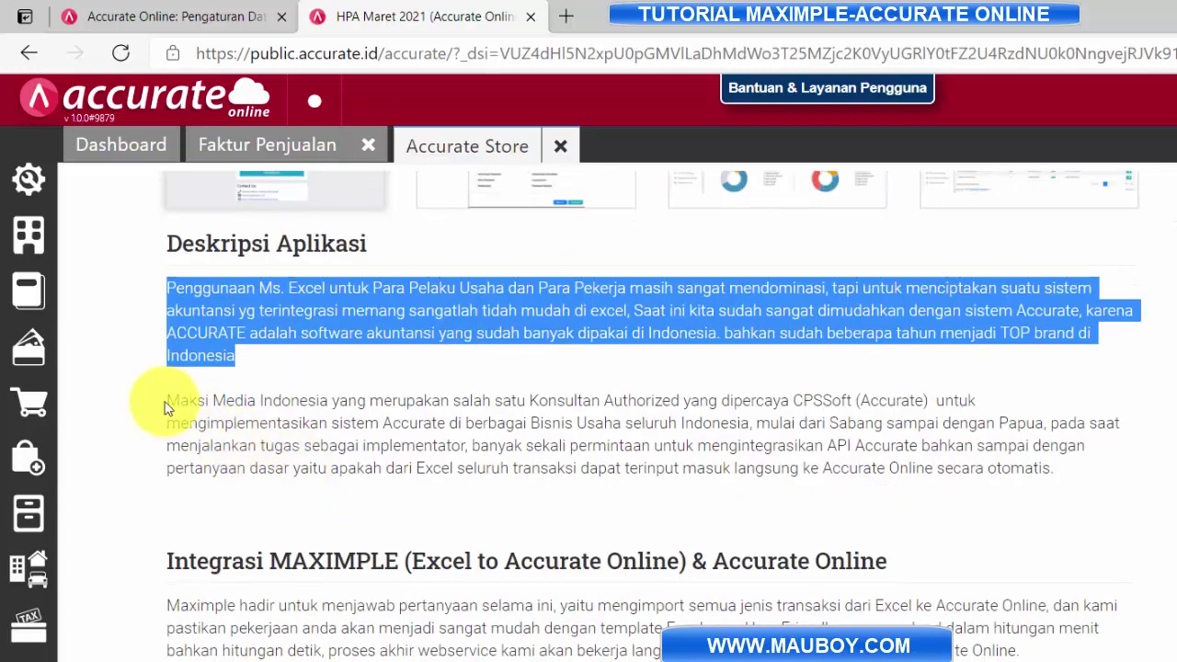
pyautogui.moveTo(177, 399); pyautogui.dragTo(1064, 481)
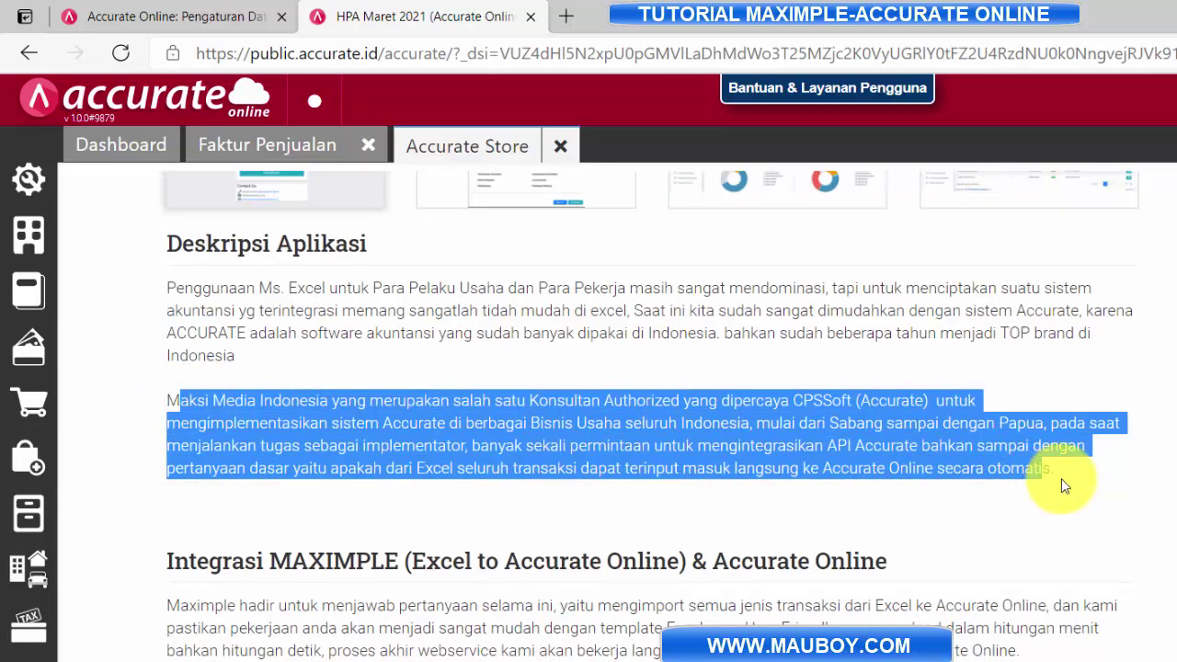
pyautogui.click(475, 442)
# - Examine the MAXIMPLE integration description and its module list, highlighting the Faktur Penjualan and Faktur Pembelian modules
pyautogui.scroll(-4, 473, 441)
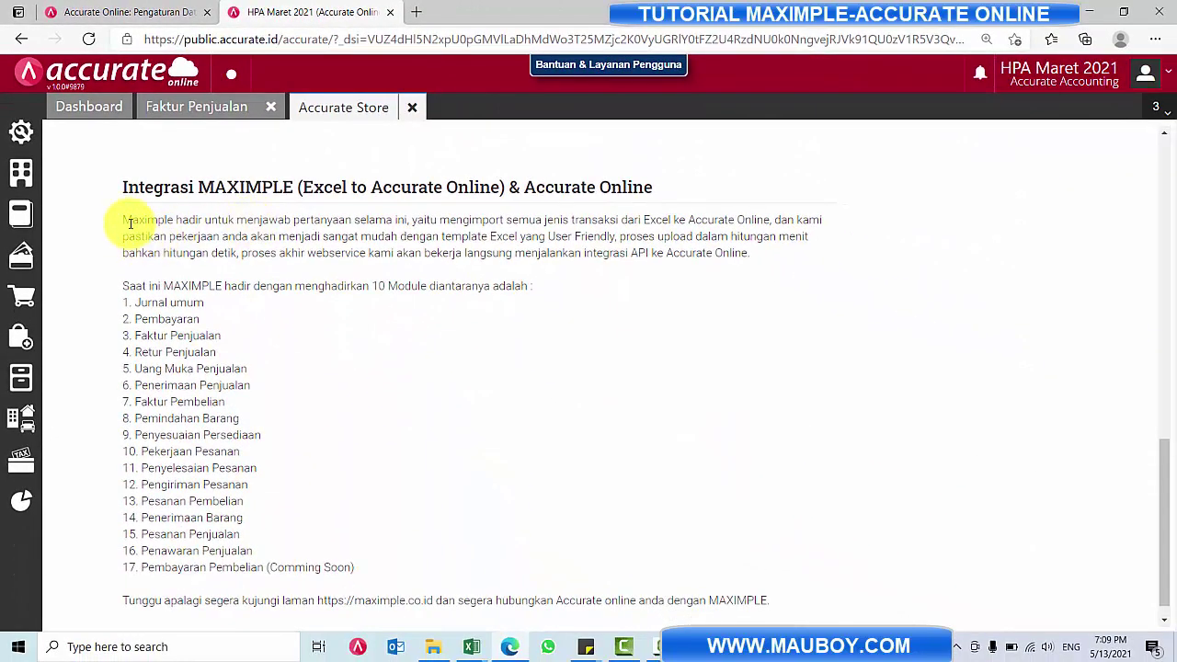
pyautogui.moveTo(122, 224); pyautogui.dragTo(667, 563)
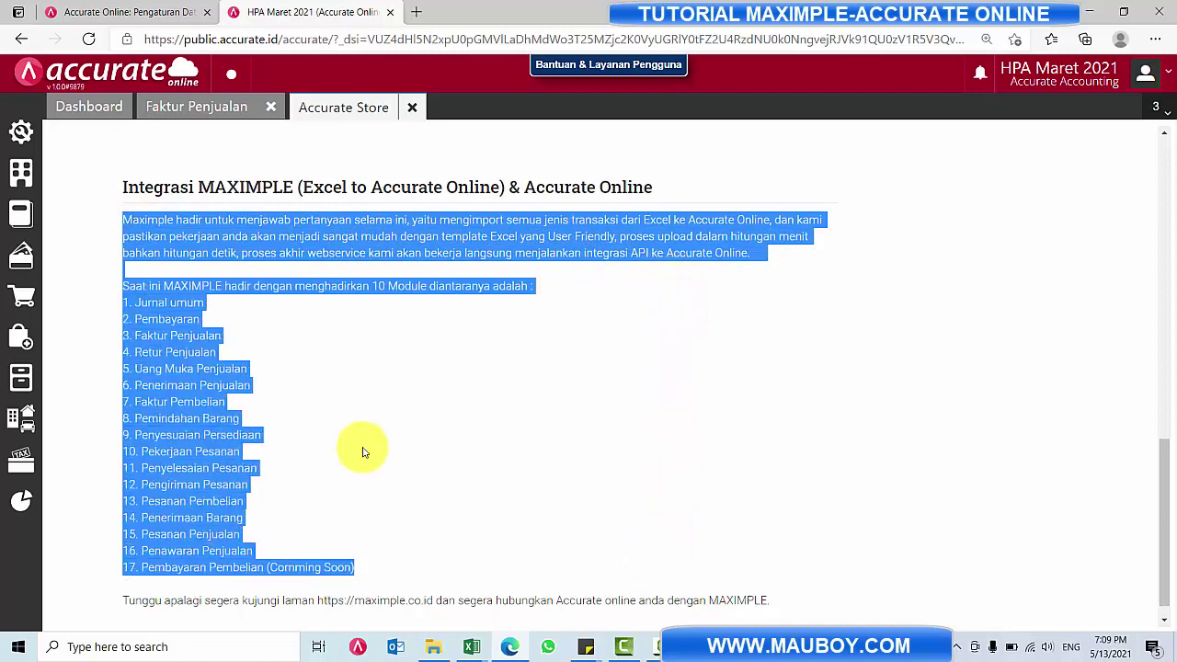
pyautogui.click(138, 302)
pyautogui.moveTo(144, 306); pyautogui.dragTo(376, 591)
pyautogui.click(309, 330)
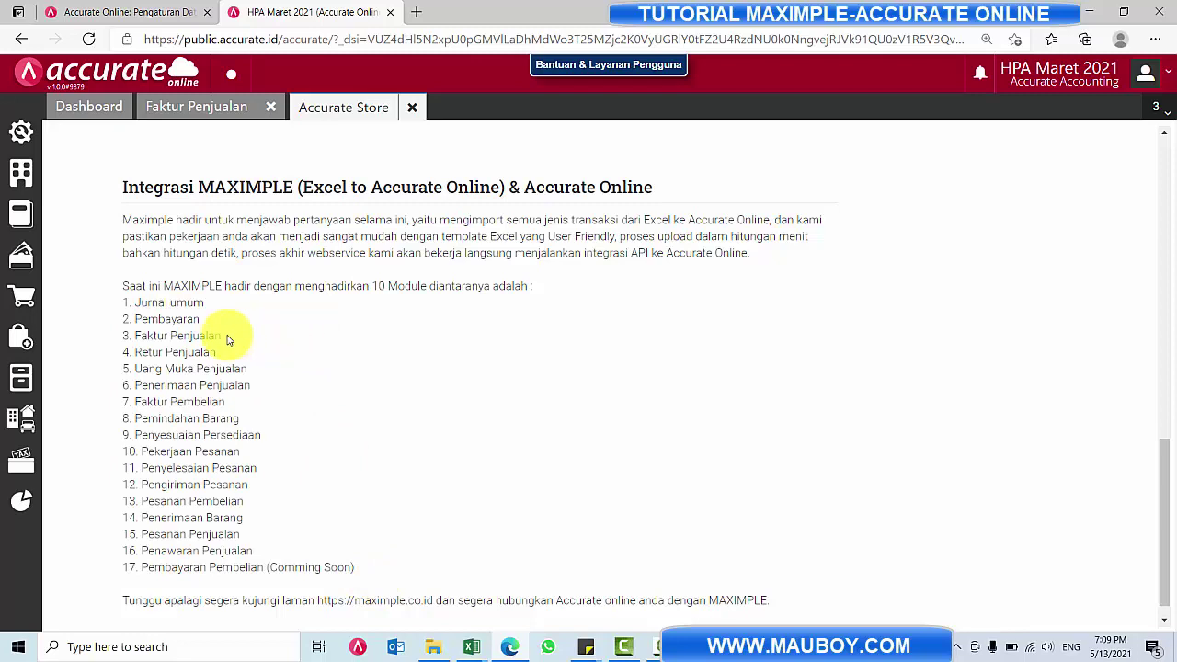
pyautogui.moveTo(227, 340); pyautogui.dragTo(125, 336)
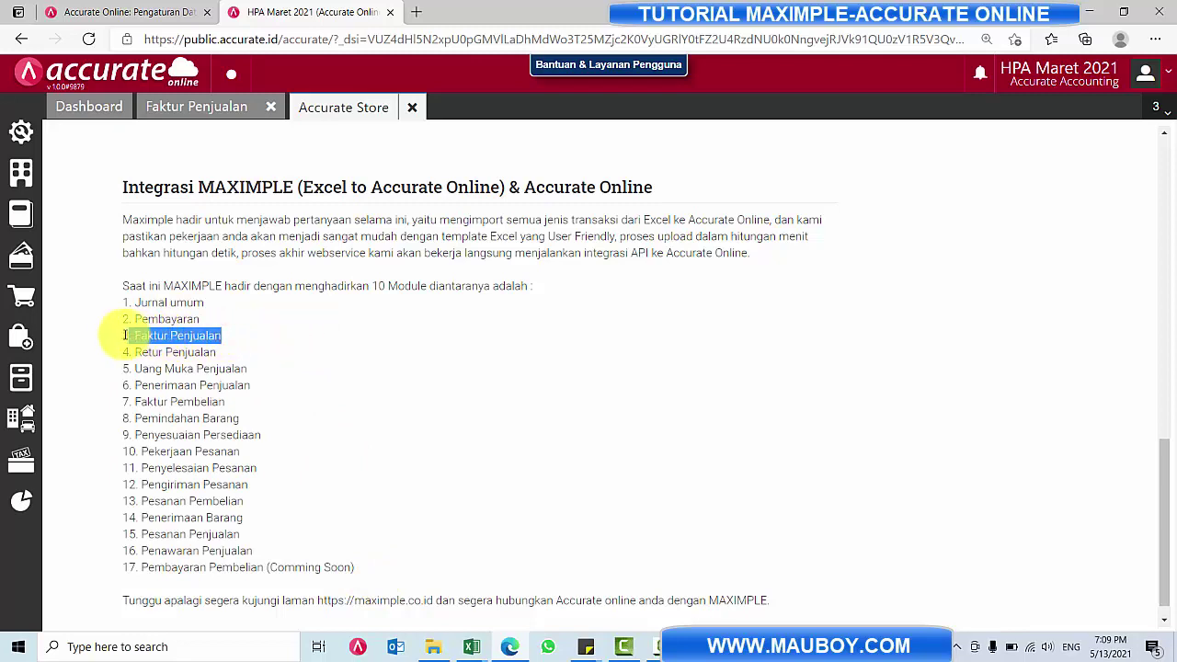
pyautogui.moveTo(230, 402); pyautogui.dragTo(122, 402)
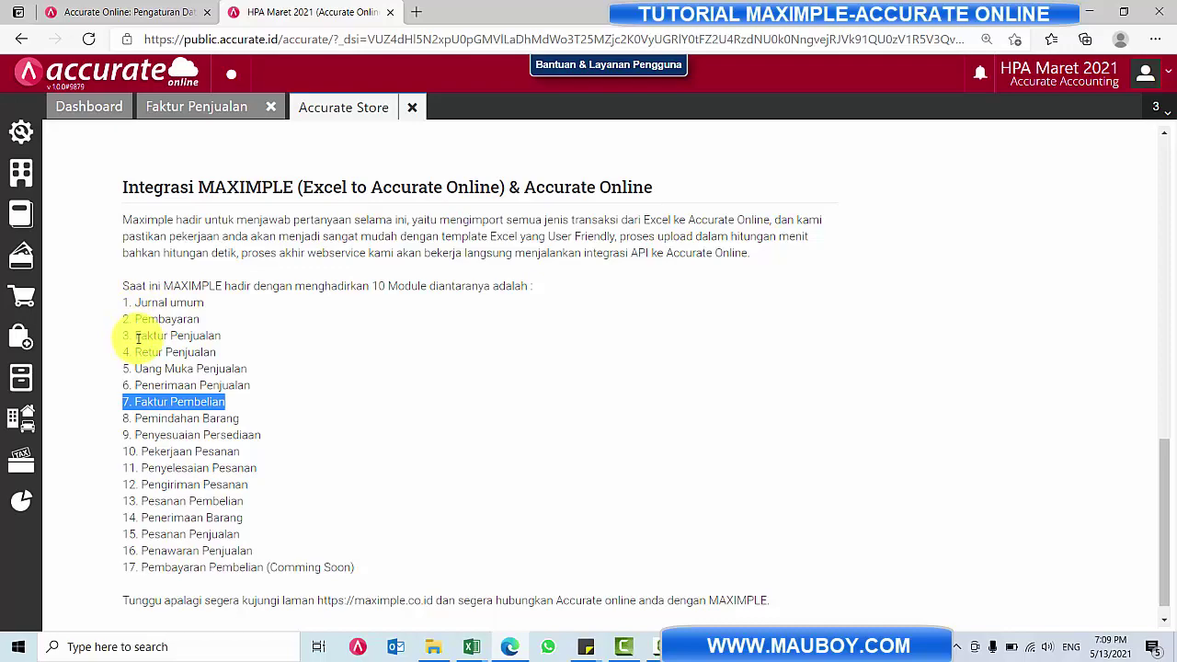
# - Return to the Informasi Aplikasi section and highlight the support phone number
pyautogui.scroll(2, 232, 384)
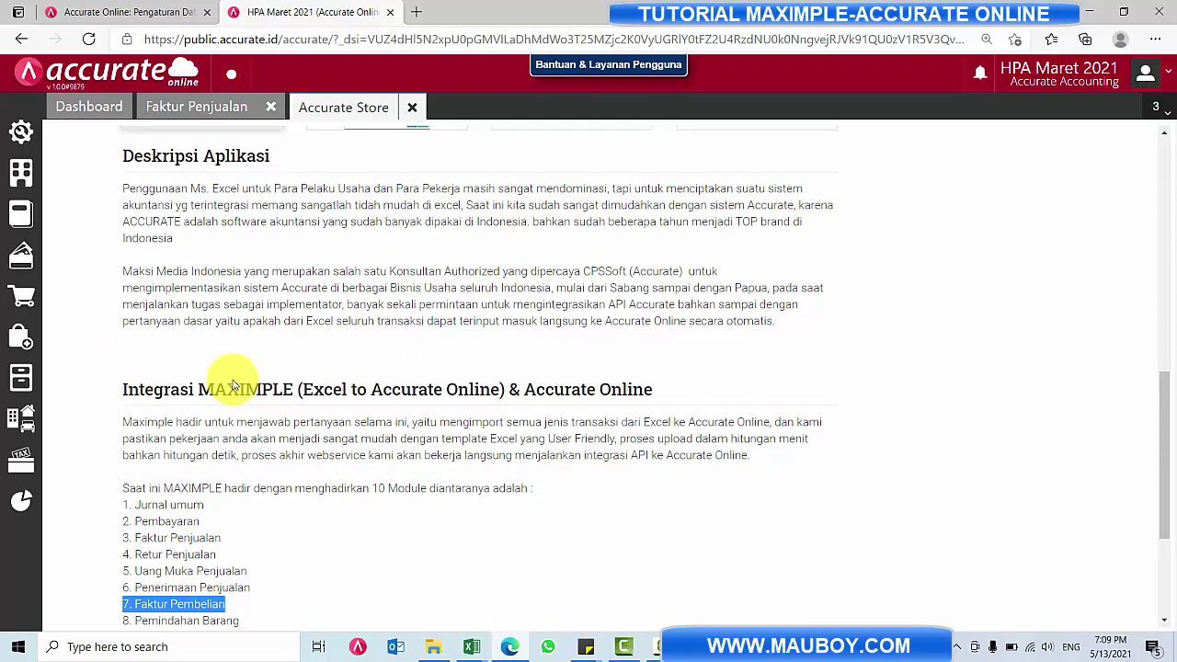
pyautogui.scroll(7, 232, 384)
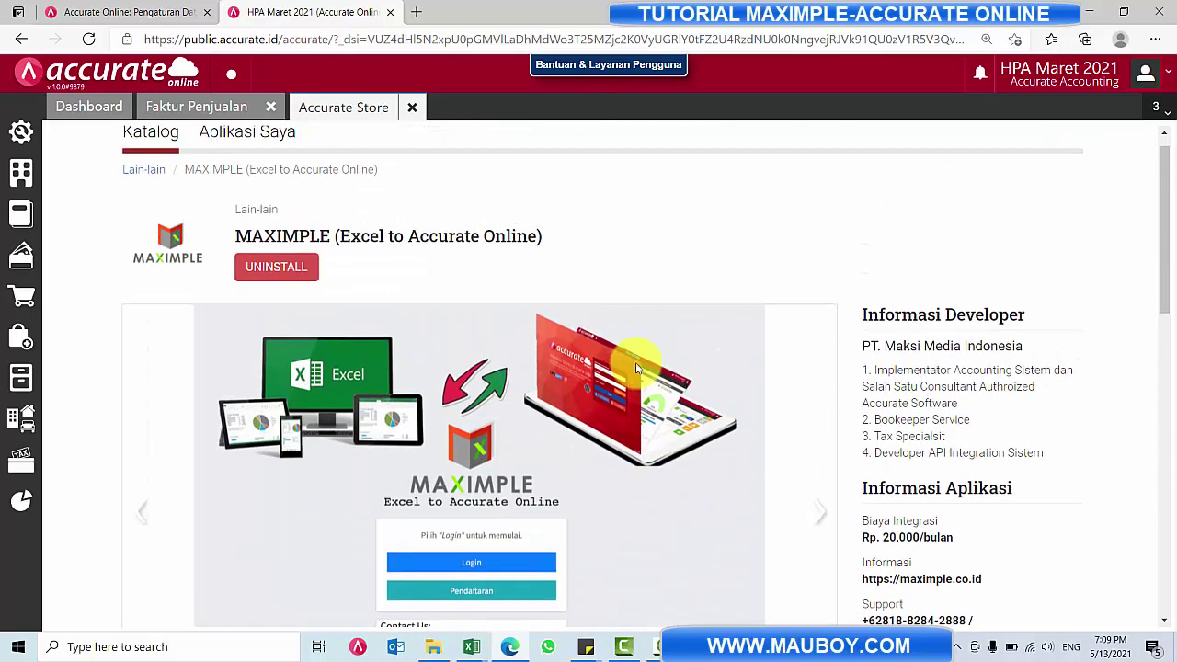
pyautogui.scroll(-1, 854, 368)
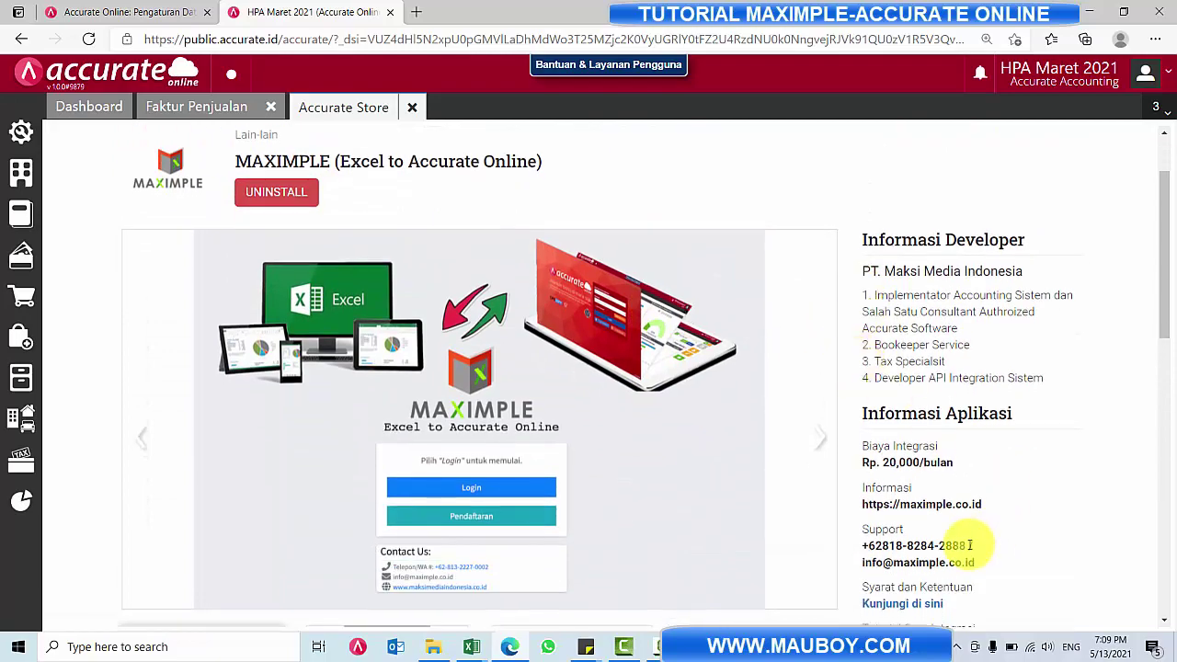
pyautogui.scroll(-2, 969, 545)
pyautogui.moveTo(864, 394); pyautogui.dragTo(971, 394)
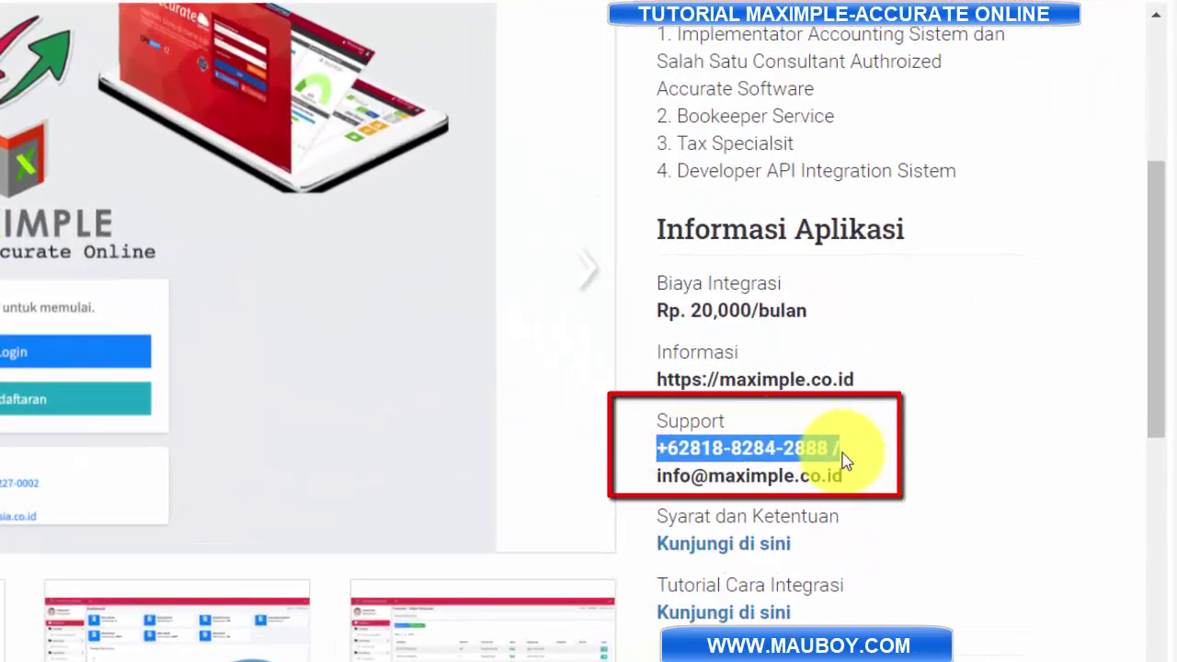
pyautogui.click(843, 465)
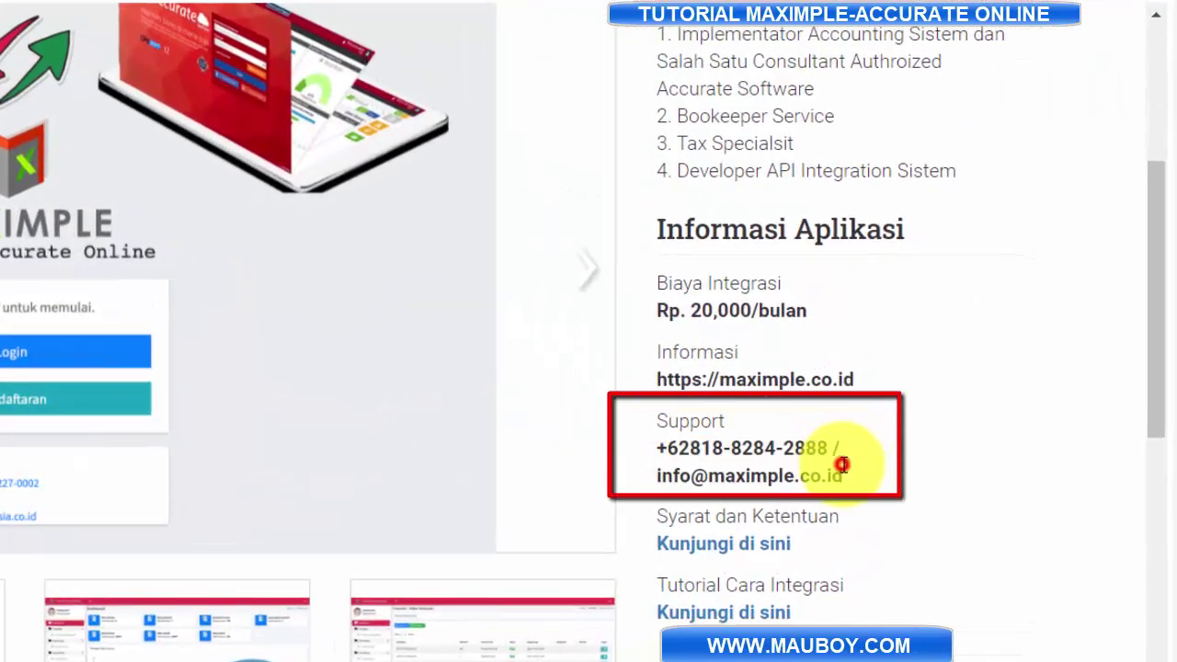
pyautogui.moveTo(844, 471); pyautogui.dragTo(835, 446)
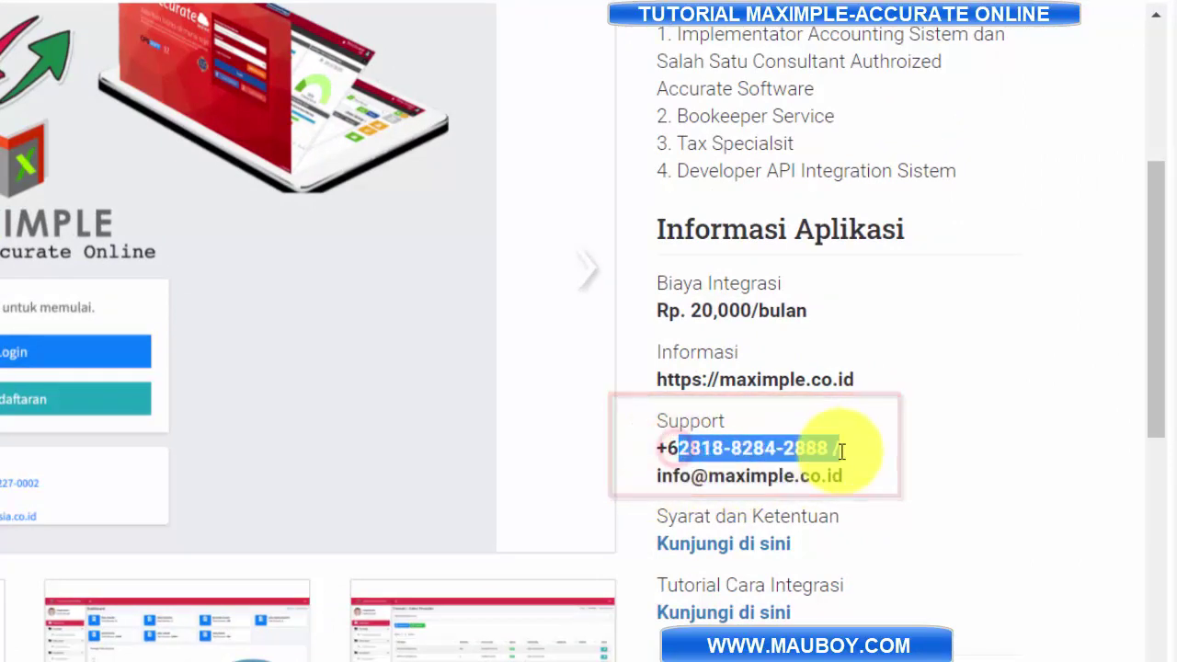
pyautogui.click(819, 476)
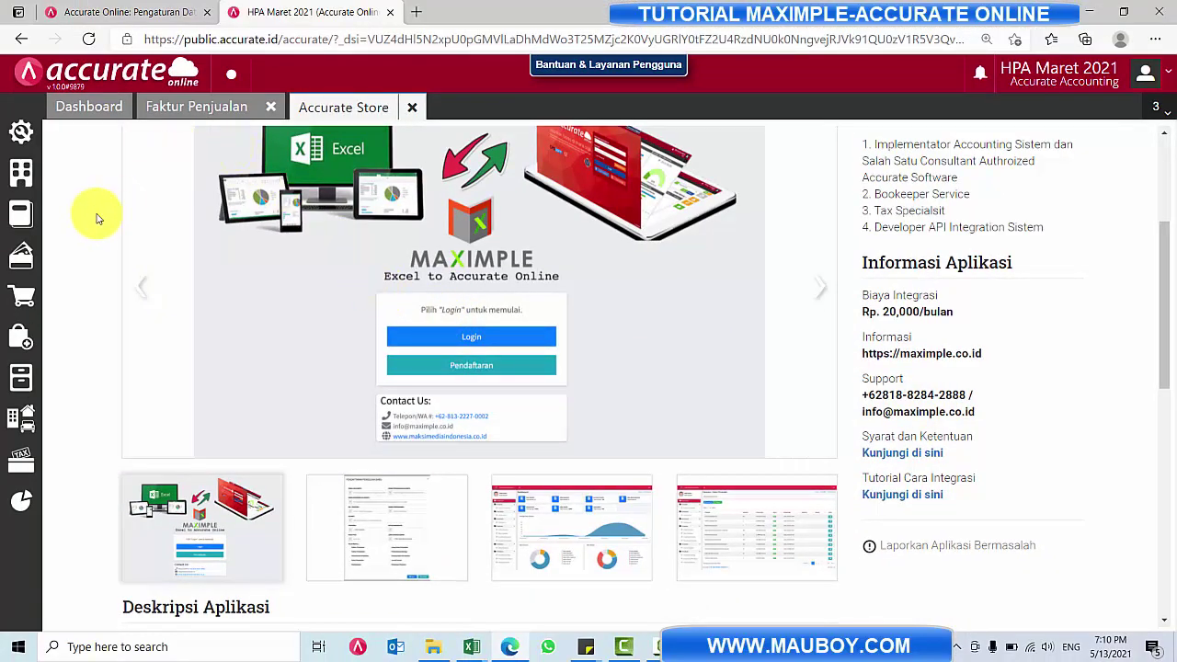
# - Go back to the supported module list and highlight the Faktur Penjualan and Faktur Pembelian entries again
pyautogui.scroll(-7, 200, 345)
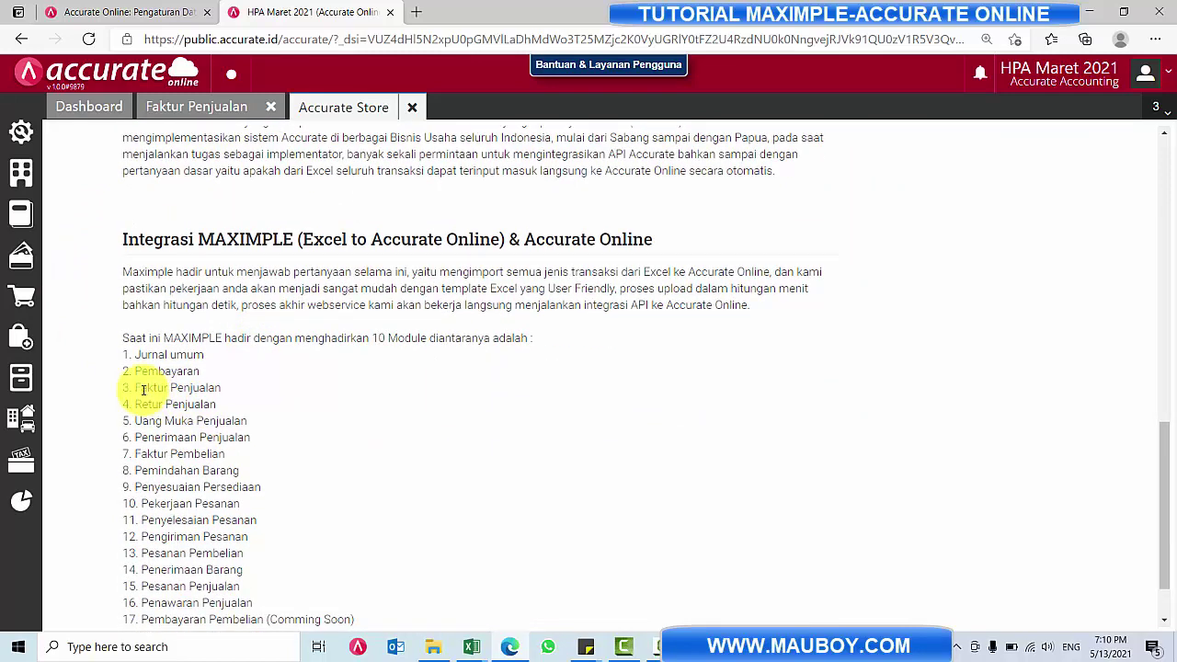
pyautogui.moveTo(139, 385); pyautogui.dragTo(258, 380)
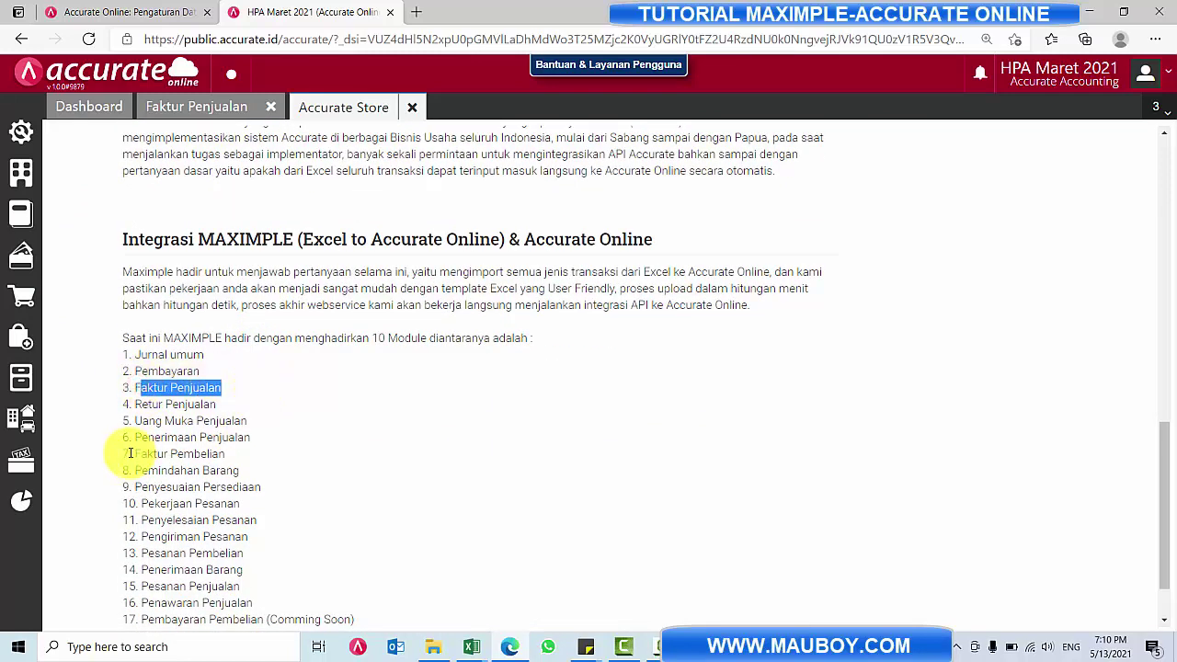
pyautogui.moveTo(130, 453); pyautogui.dragTo(241, 454)
pyautogui.click(549, 427)
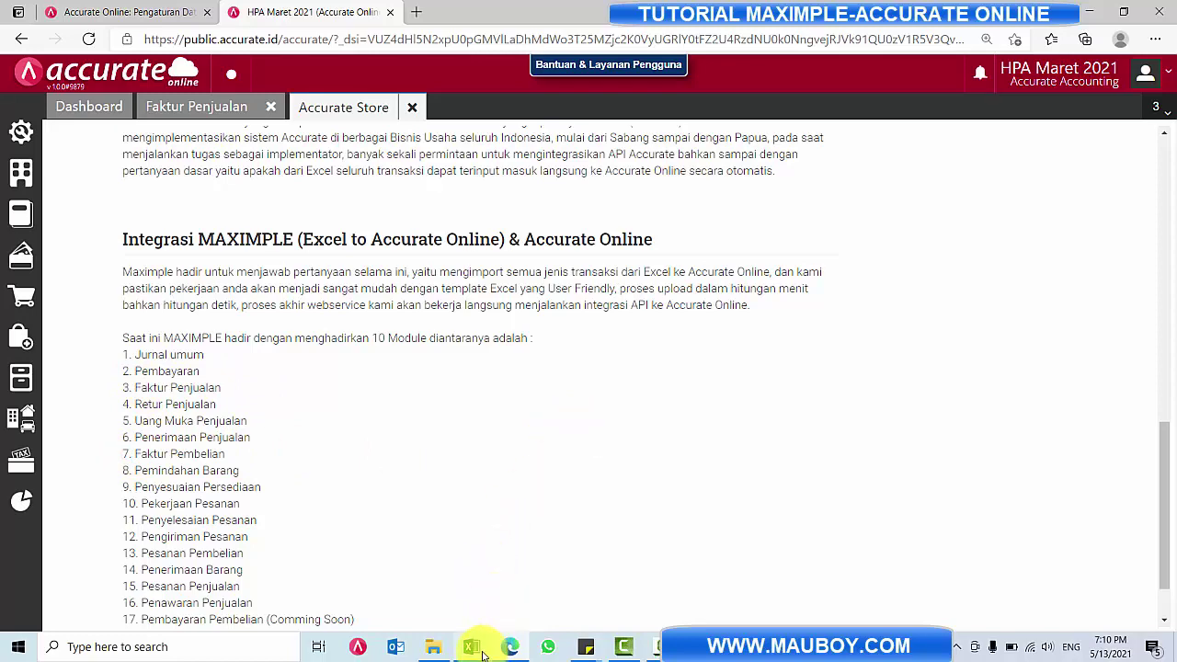
# - Switch to the 7 - 8 Mei Penjualan workbook in Excel and highlight the columns from File ID to FMT Qty
pyautogui.moveTo(480, 650)
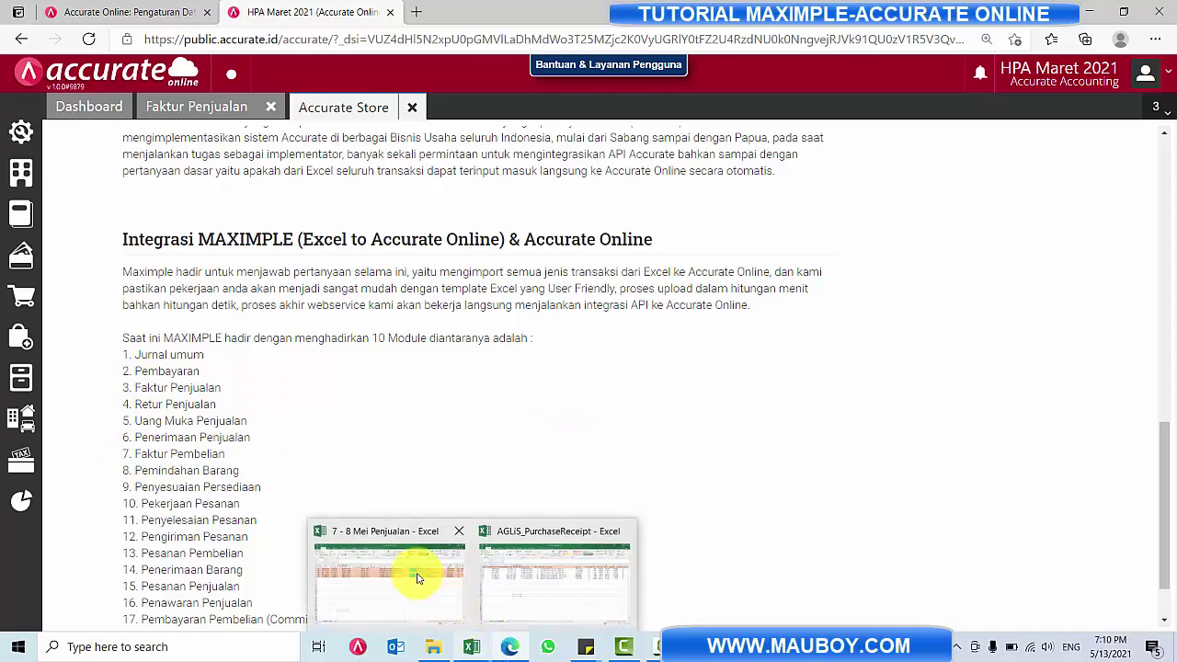
pyautogui.click(414, 571)
pyautogui.click(309, 226)
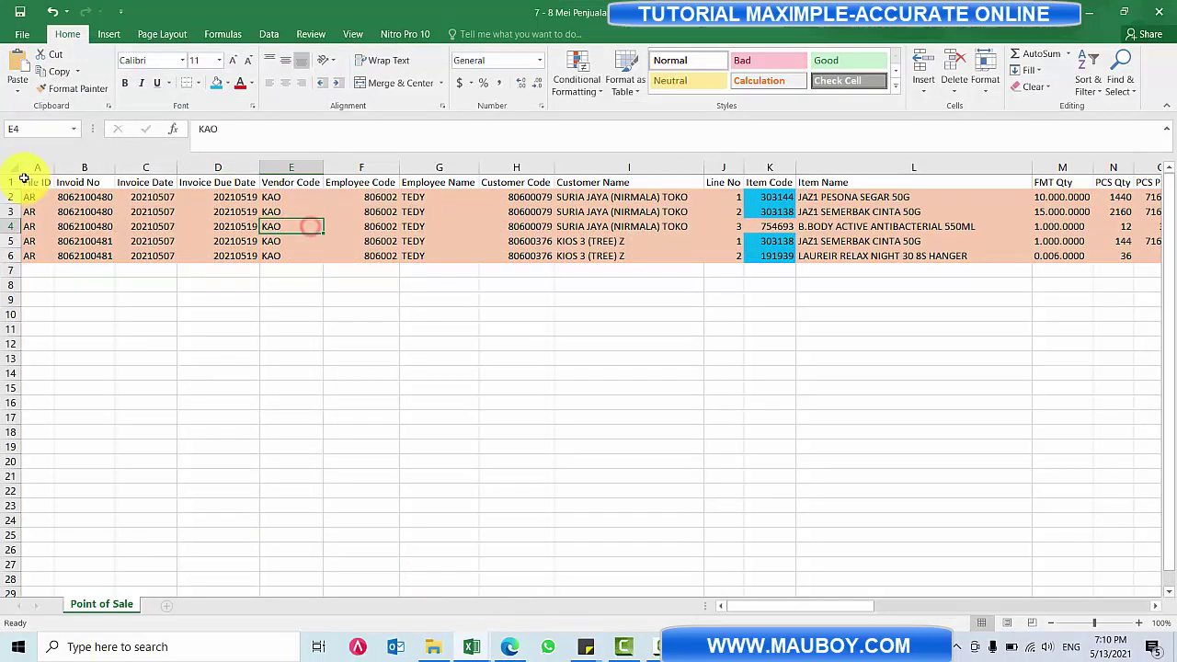
pyautogui.moveTo(35, 168); pyautogui.dragTo(1037, 194)
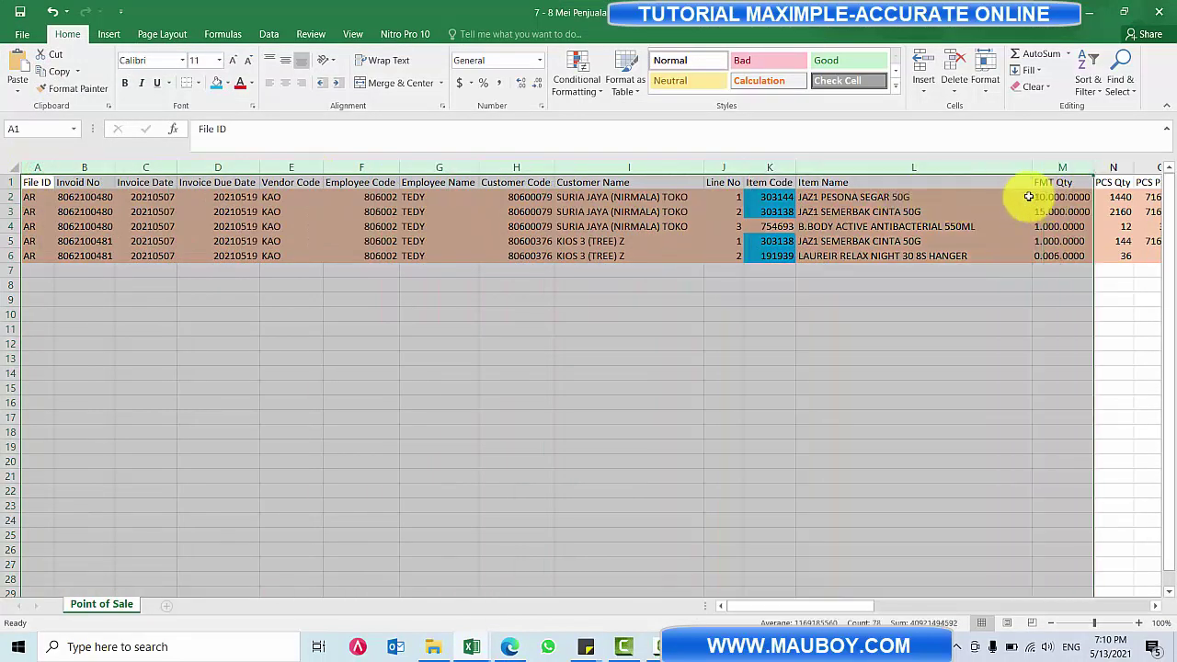
pyautogui.click(306, 176)
pyautogui.moveTo(37, 167); pyautogui.dragTo(1065, 183)
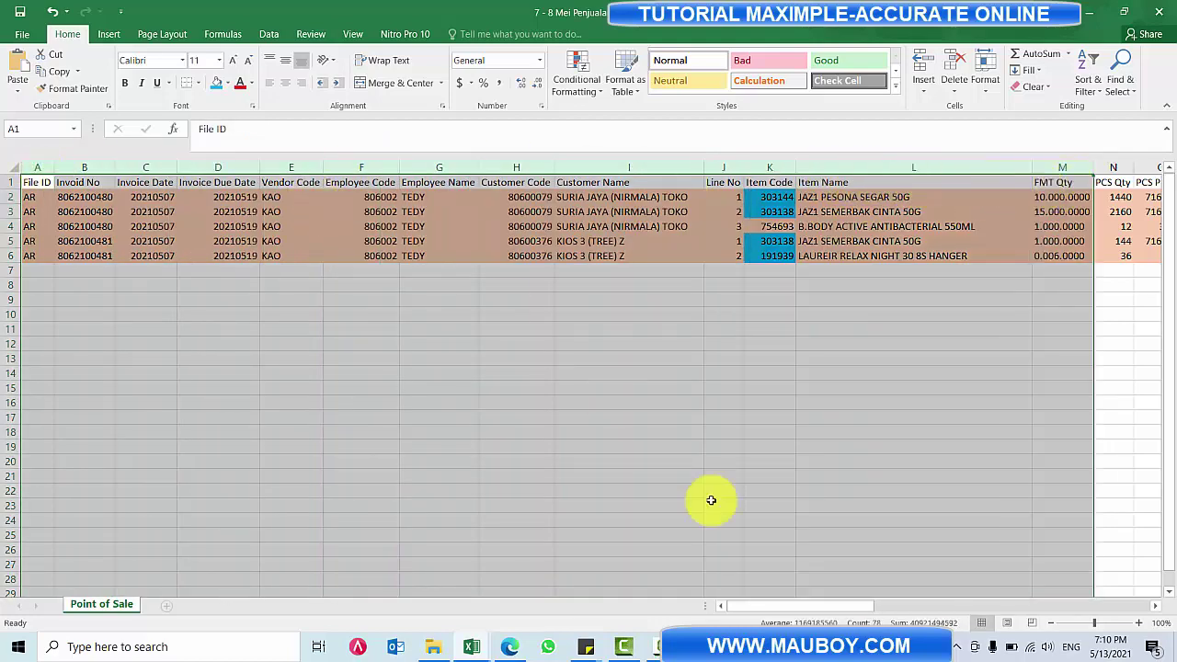
pyautogui.moveTo(799, 611); pyautogui.dragTo(763, 614)
pyautogui.click(441, 391)
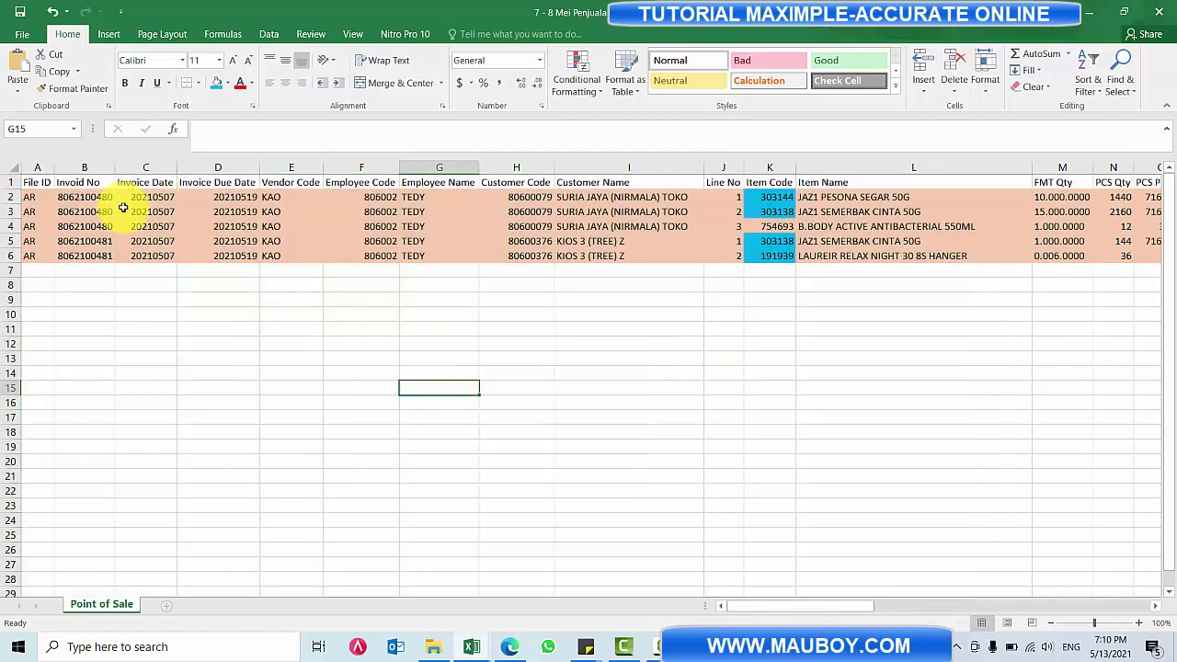
# - Check the CSV (Comma delimited) save format for the workbook in the 01.TERBARU folder, leaving without saving
pyautogui.click(22, 33)
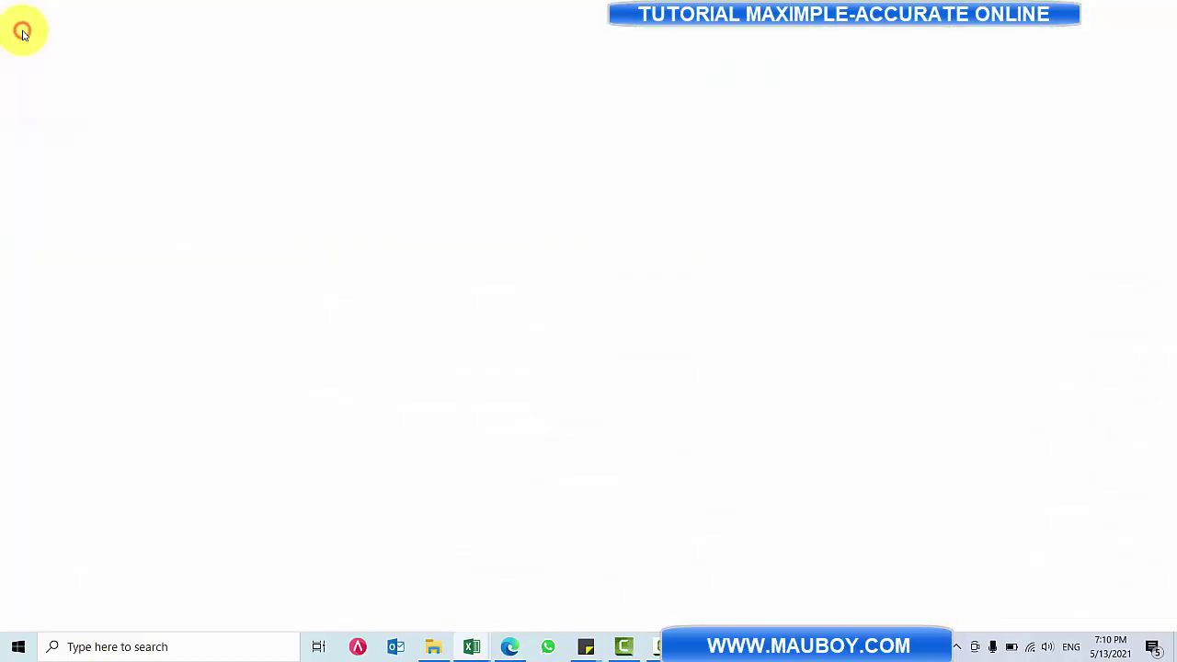
pyautogui.click(39, 175)
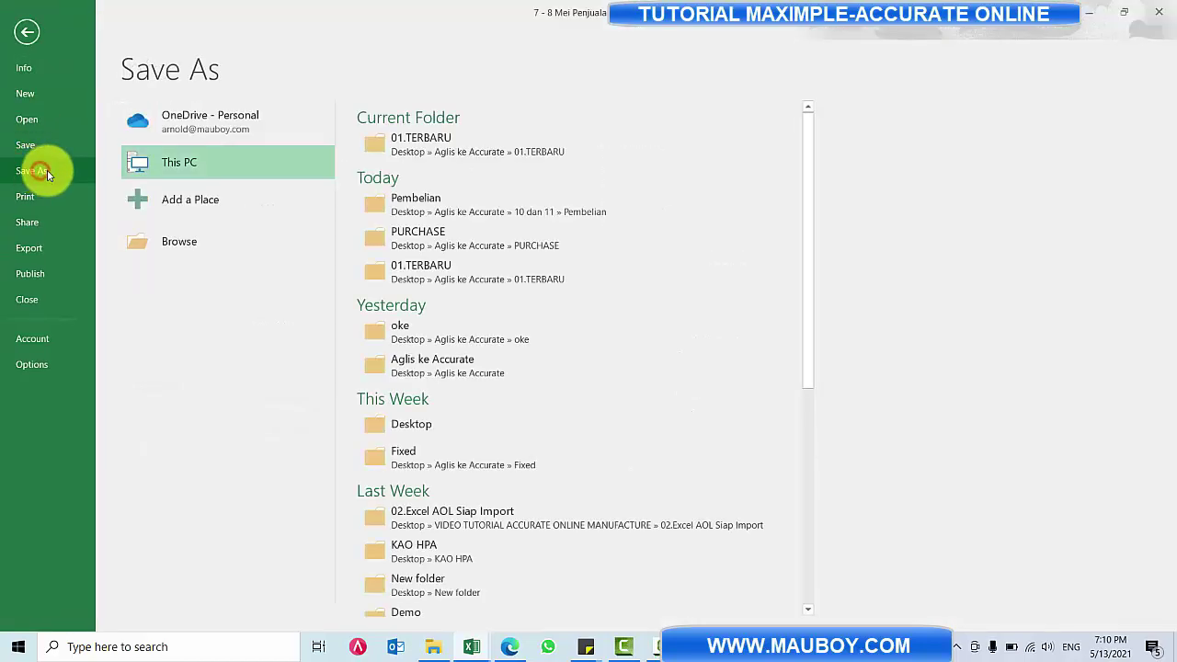
pyautogui.click(441, 149)
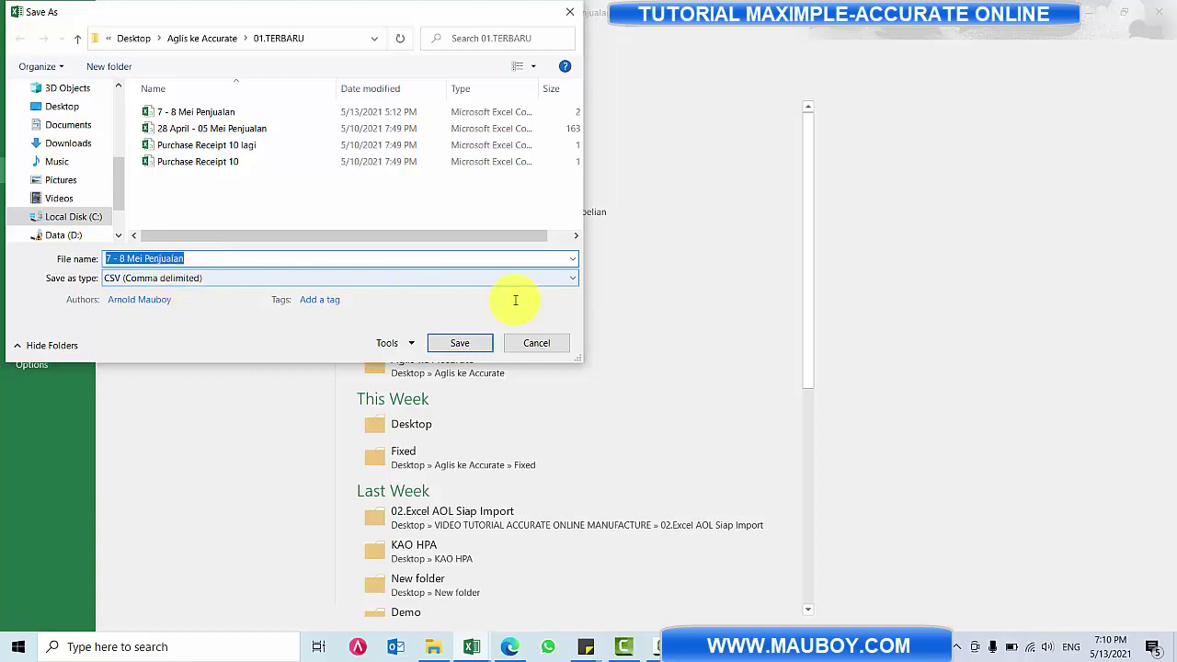
pyautogui.click(539, 339)
pyautogui.click(29, 33)
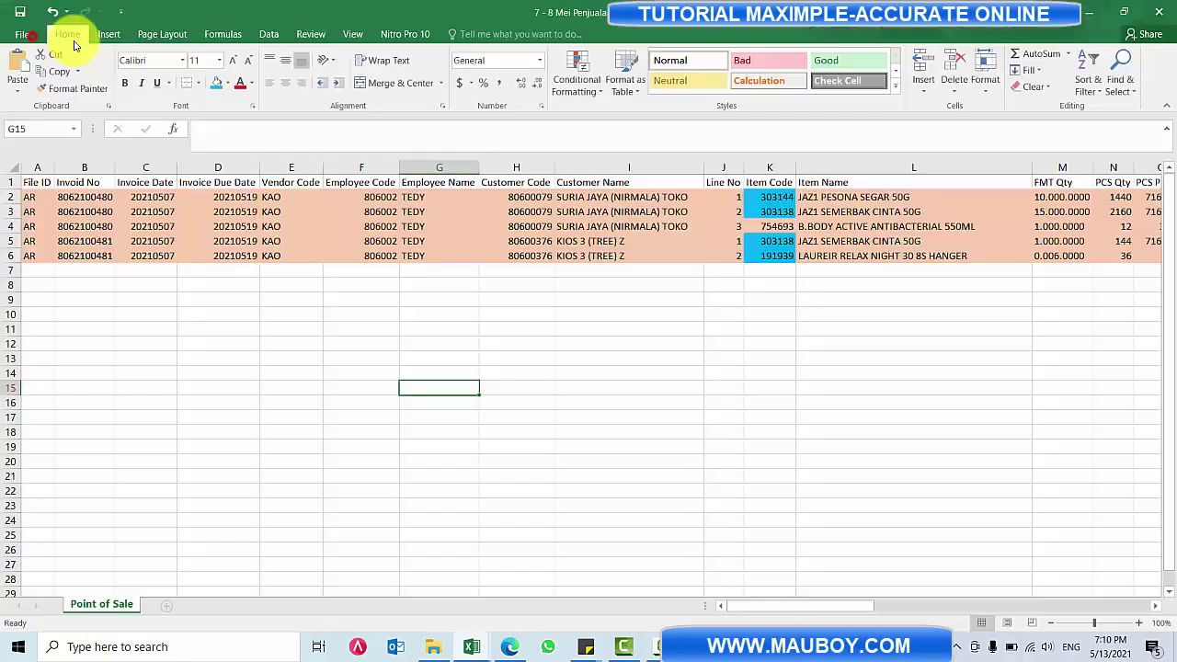
# - Highlight the sales transaction table from the File ID header through the data in row 6
pyautogui.click(634, 254)
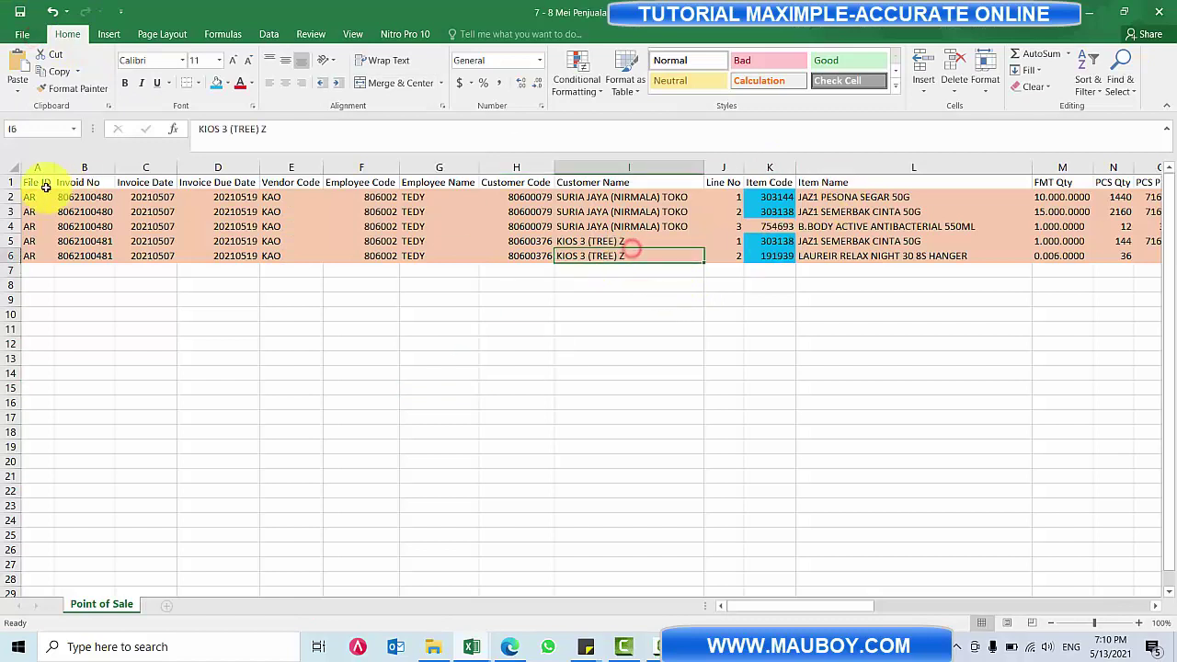
pyautogui.moveTo(37, 183); pyautogui.dragTo(1147, 251)
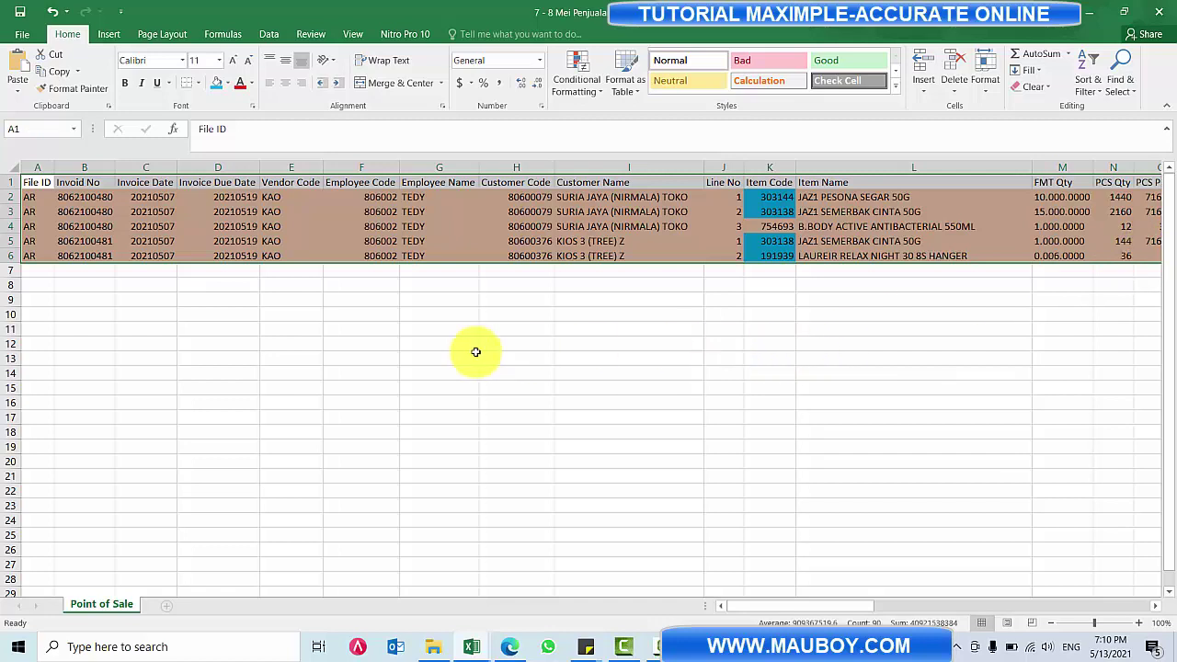
pyautogui.click(375, 378)
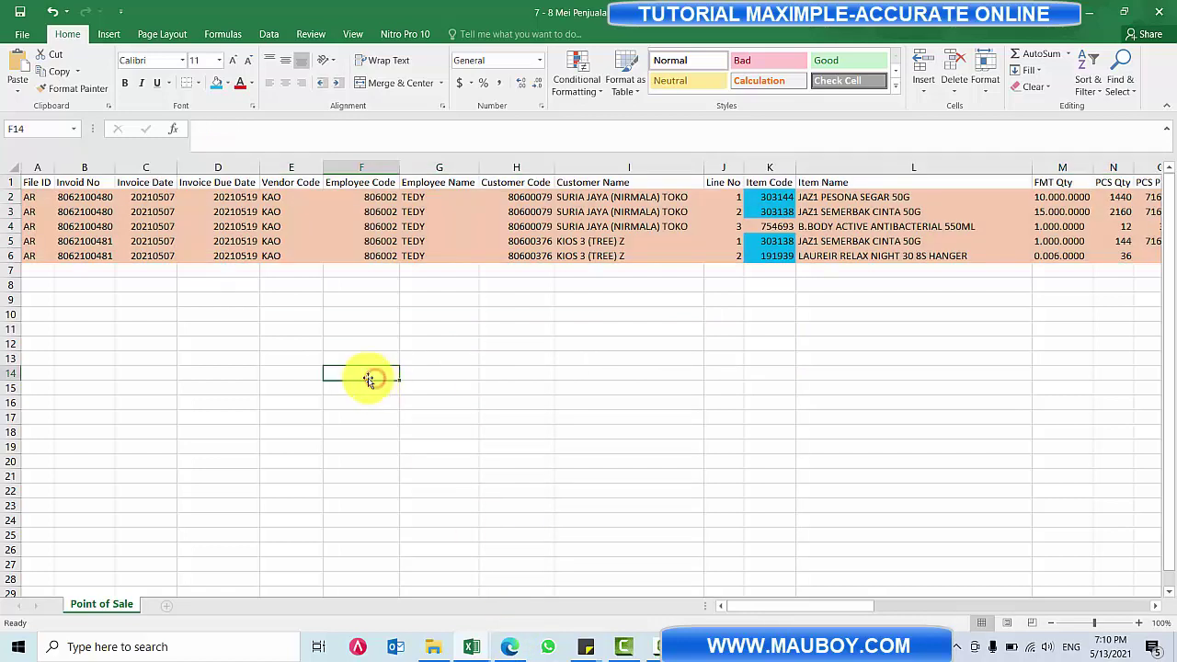
# - Point out the template columns by highlighting them one by one, from File ID through Item Name
pyautogui.click(37, 166)
pyautogui.click(87, 167)
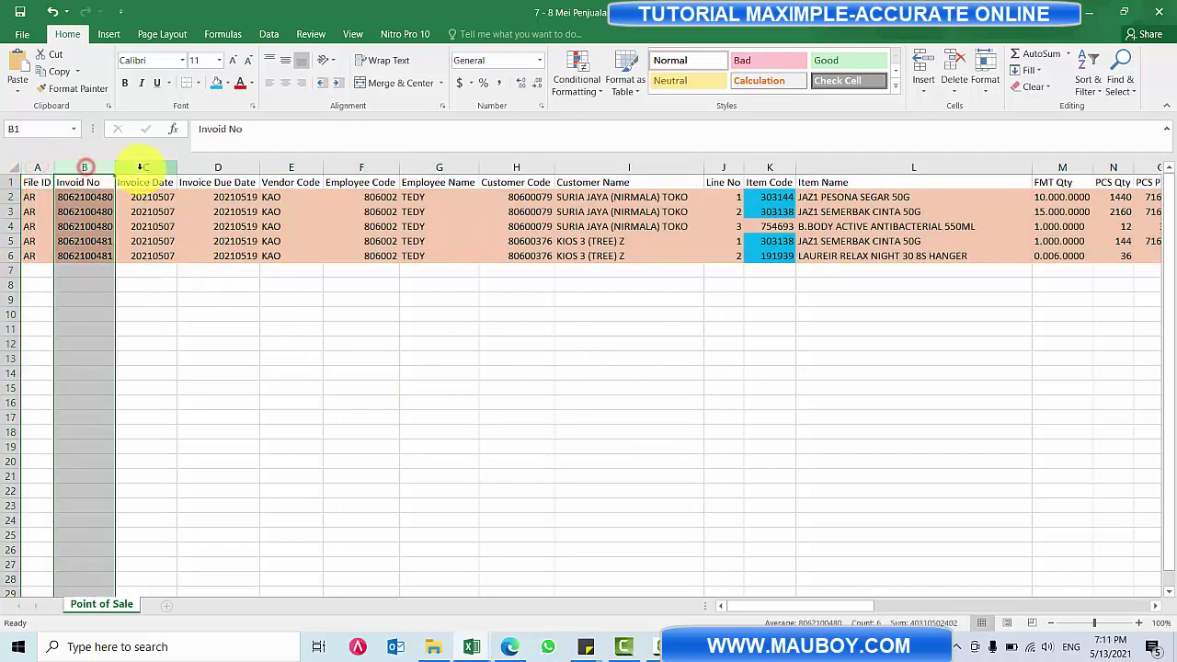
pyautogui.click(138, 166)
pyautogui.click(234, 169)
pyautogui.click(285, 165)
pyautogui.click(376, 166)
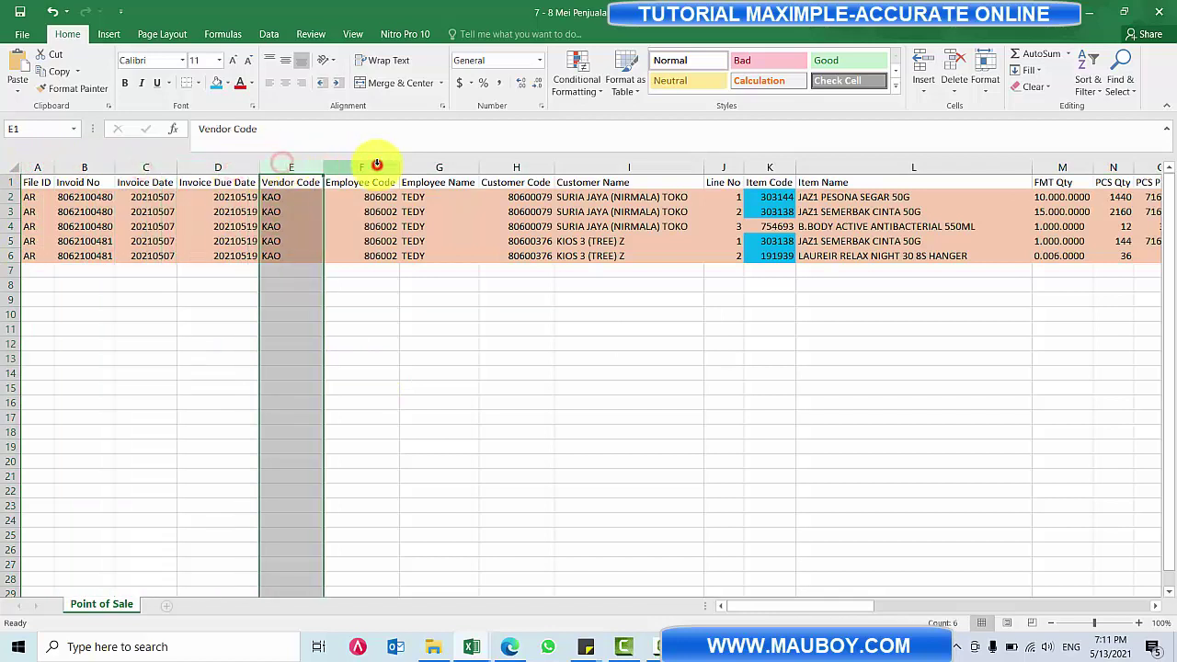
pyautogui.click(436, 167)
pyautogui.click(512, 166)
pyautogui.click(626, 166)
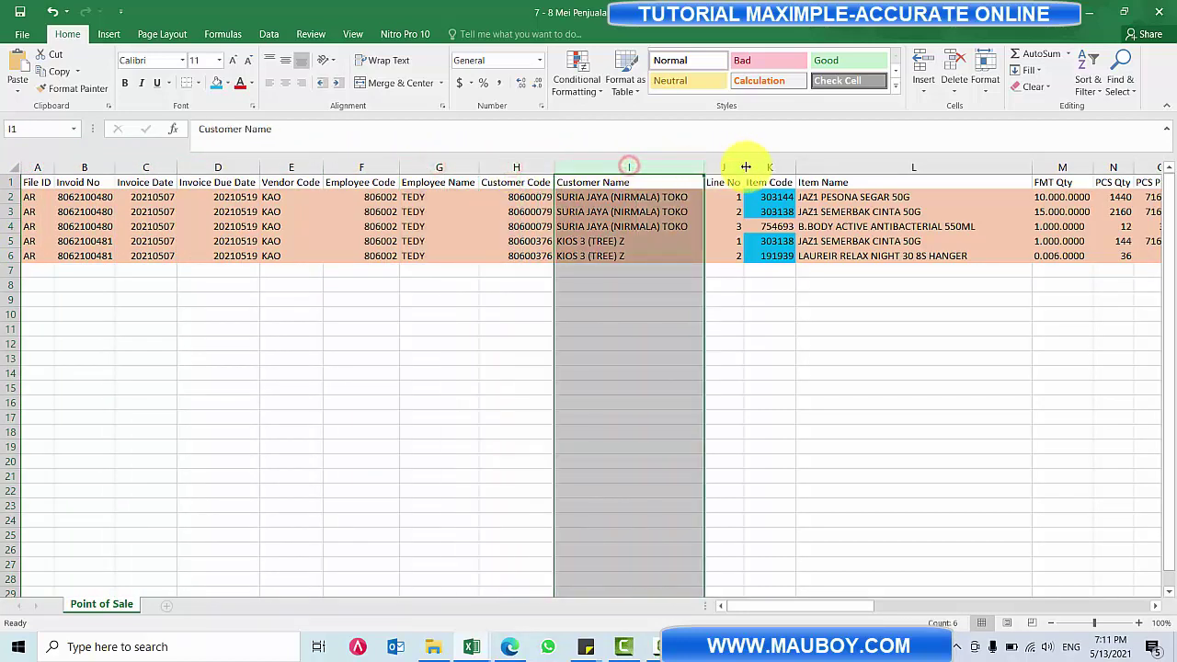
pyautogui.click(770, 166)
pyautogui.click(836, 167)
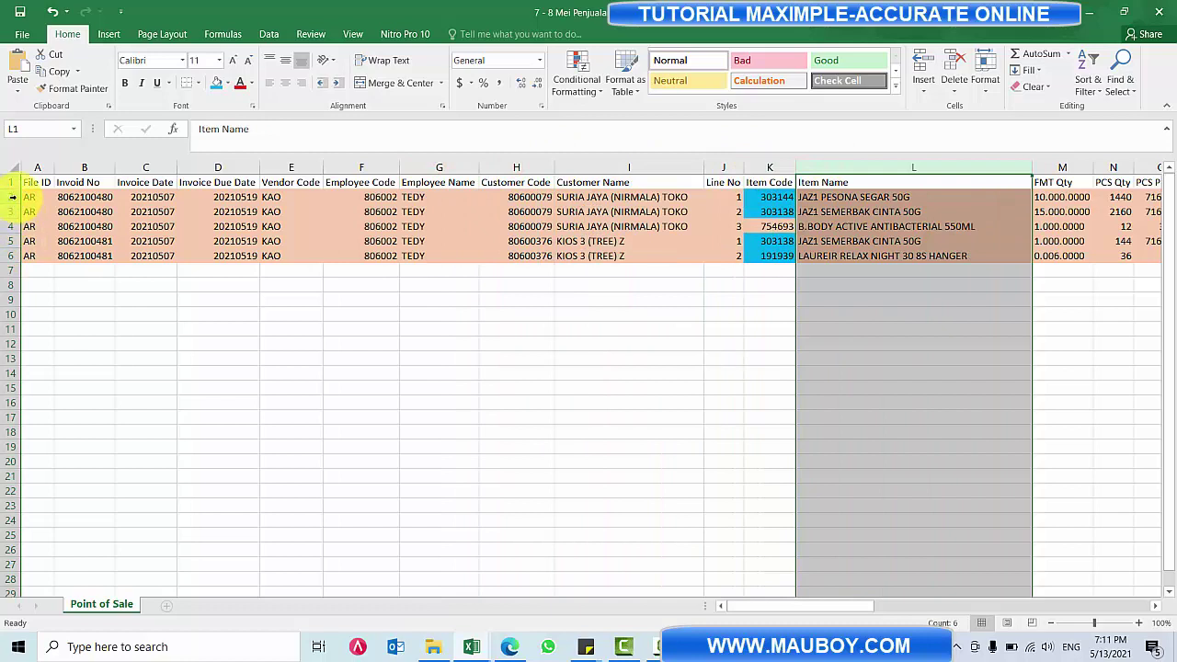
pyautogui.moveTo(12, 189); pyautogui.dragTo(12, 200)
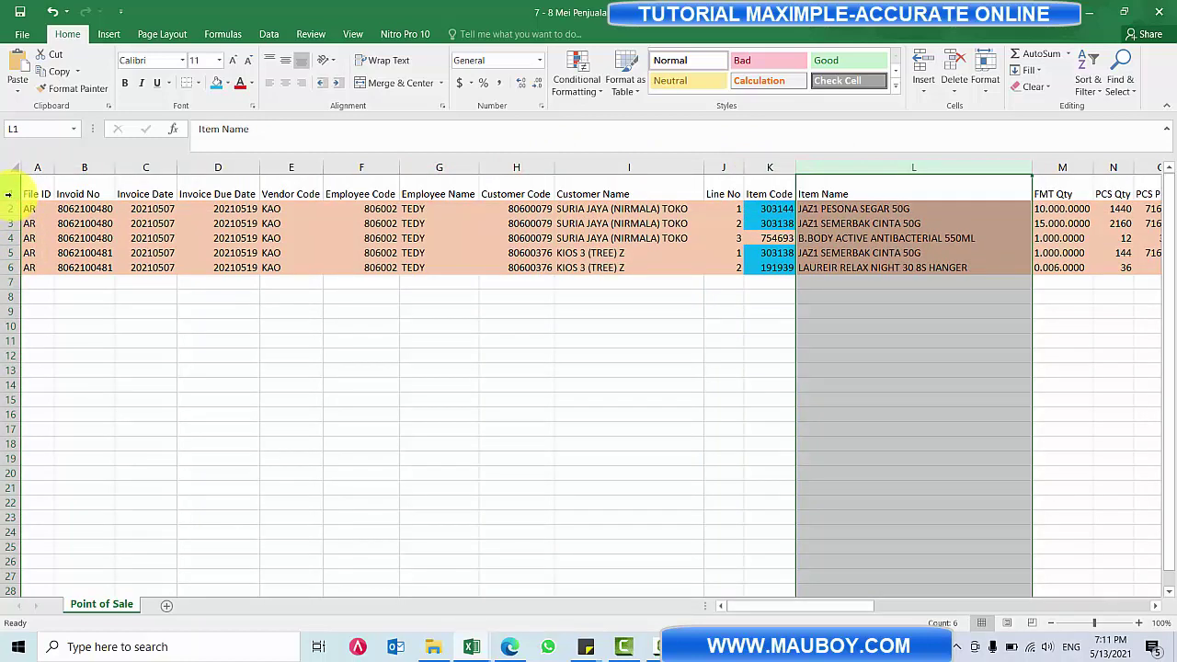
pyautogui.hotkey('ctrl', 'z')
pyautogui.click(11, 270)
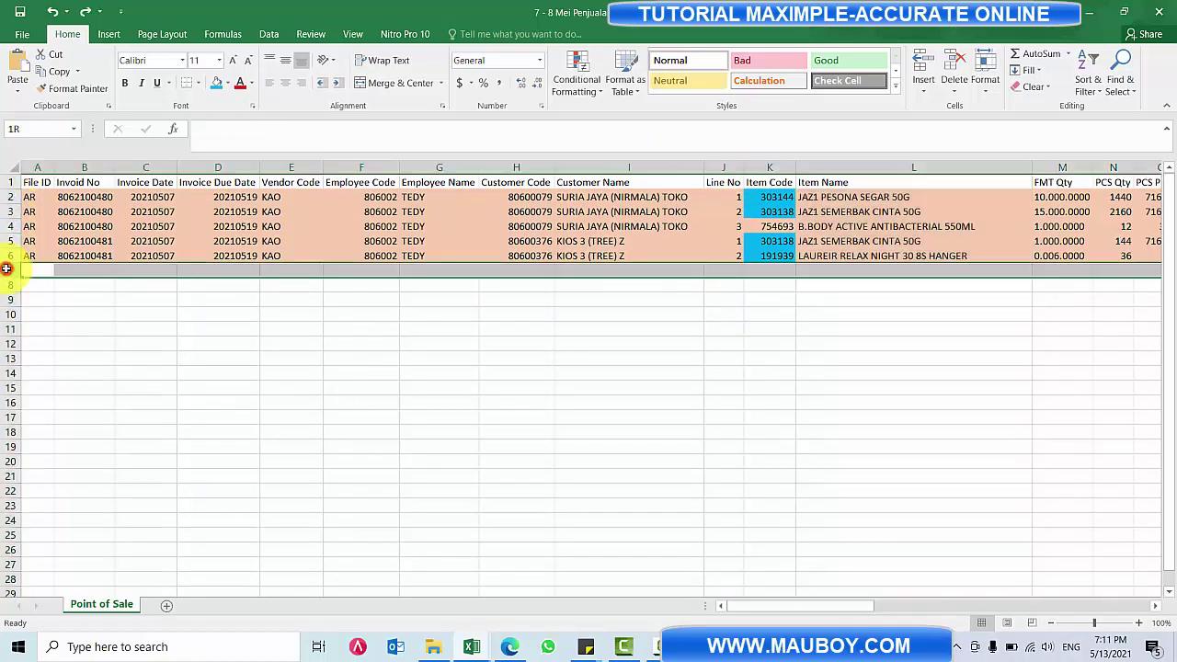
# - Fill the invoice number cells B2:B4 with light blue and B5:B6 with dark orange to distinguish the two invoices
pyautogui.click(159, 197)
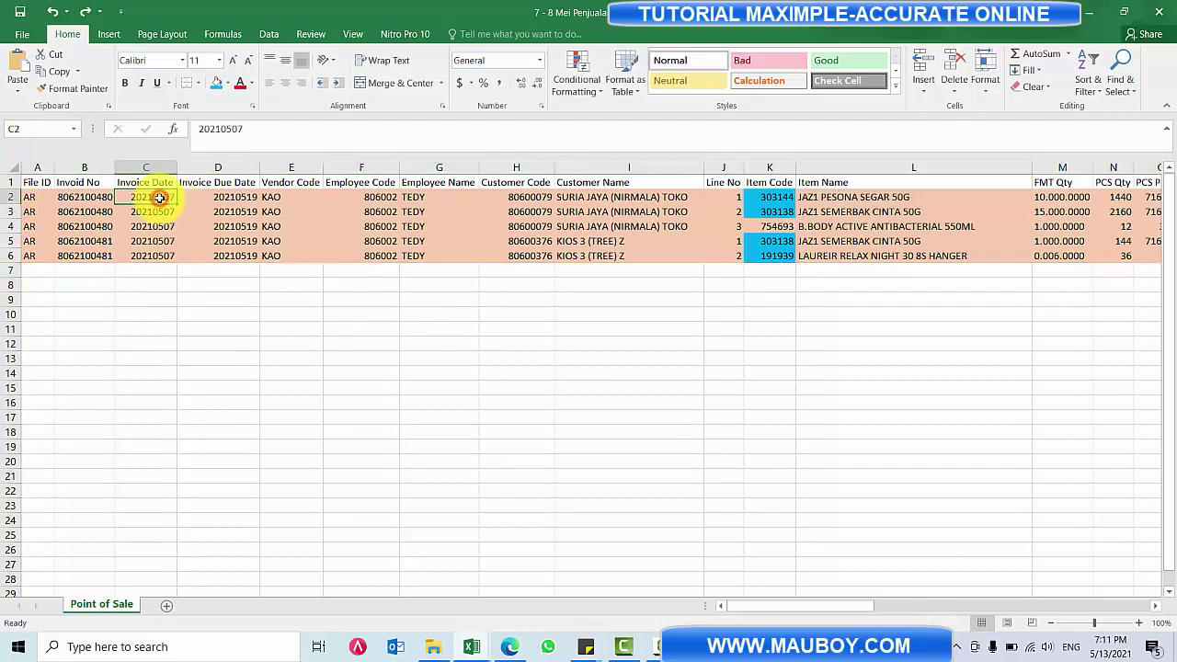
pyautogui.click(90, 197)
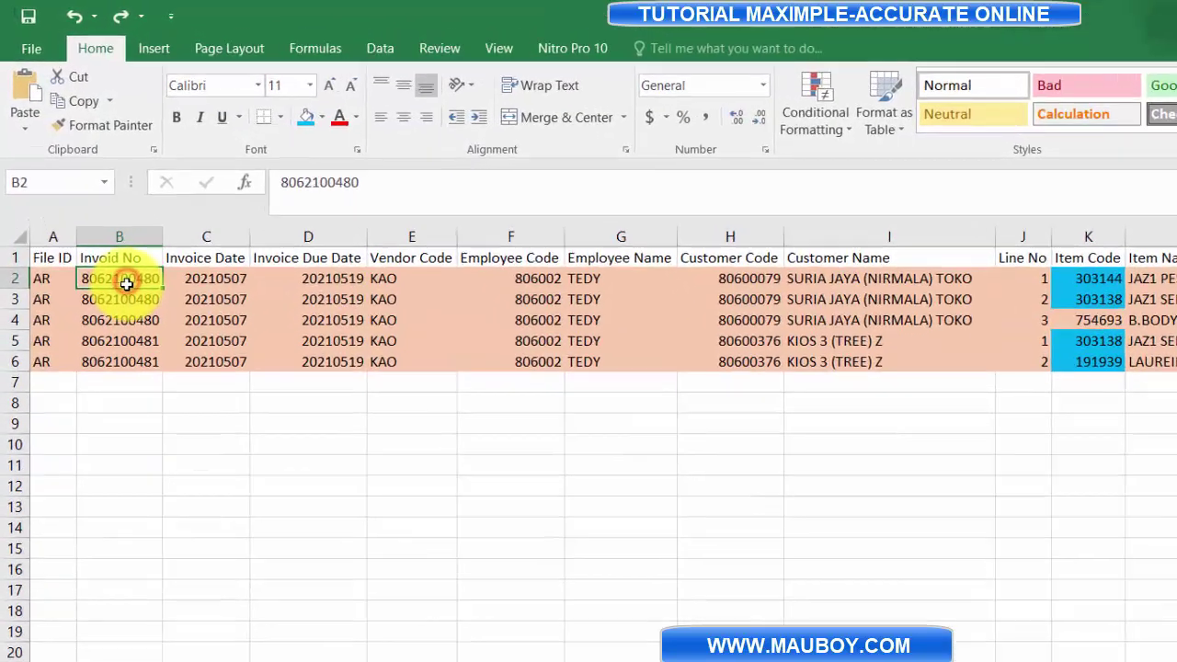
pyautogui.moveTo(126, 283); pyautogui.dragTo(143, 421)
pyautogui.click(365, 142)
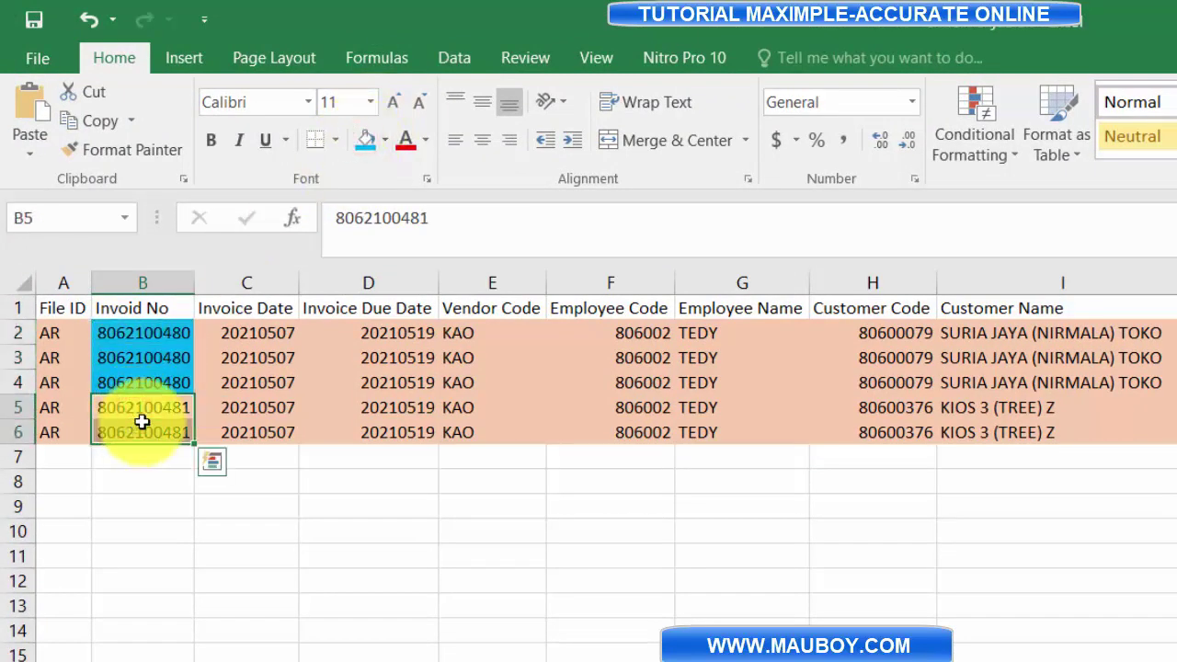
pyautogui.click(386, 140)
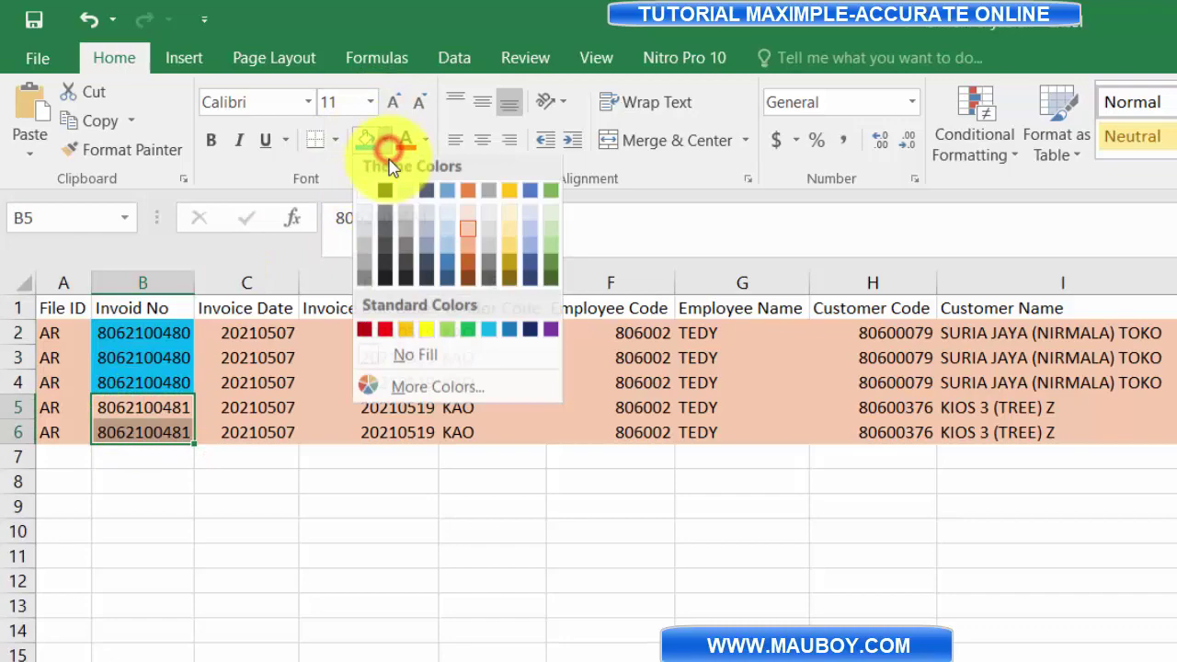
pyautogui.click(467, 274)
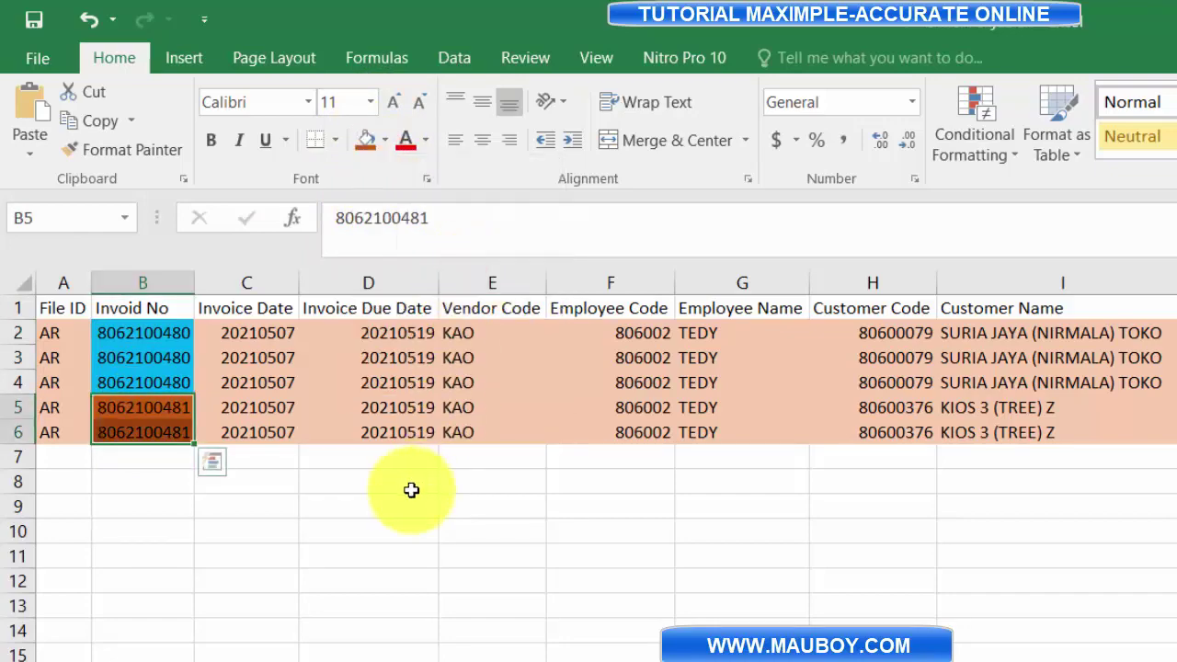
pyautogui.click(152, 483)
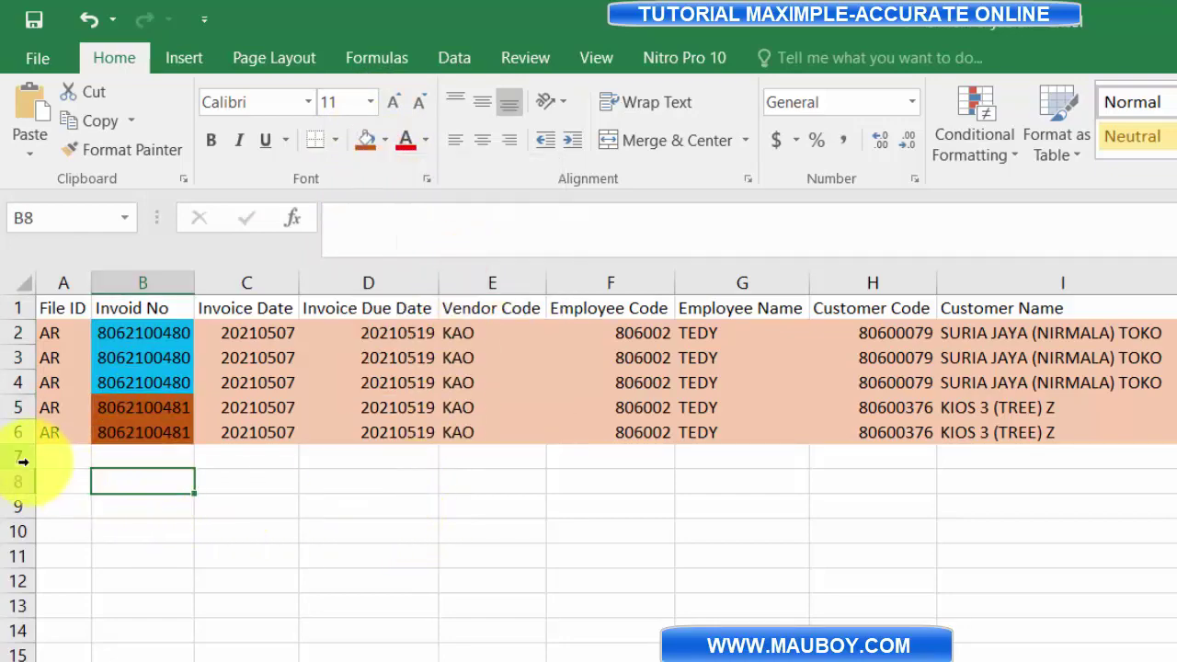
# - Highlight the empty row 7, followed by the individual columns from File ID to Customer Name
pyautogui.moveTo(18, 457); pyautogui.dragTo(5, 661)
pyautogui.moveTo(2, 539); pyautogui.dragTo(2, 588)
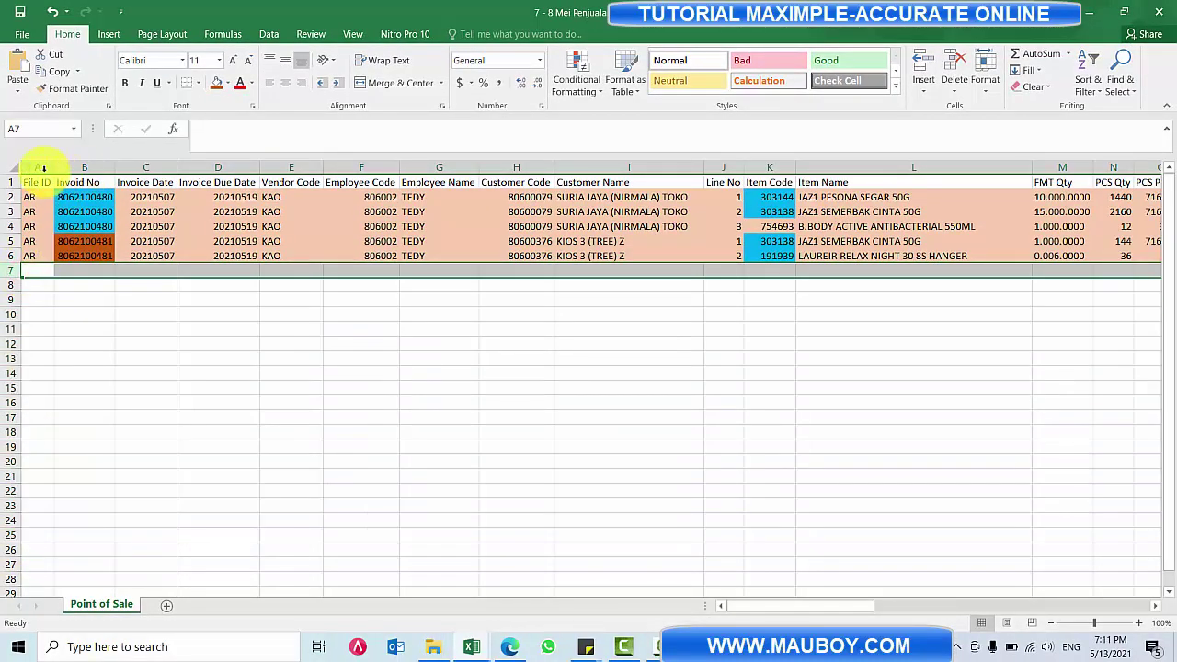
pyautogui.click(44, 169)
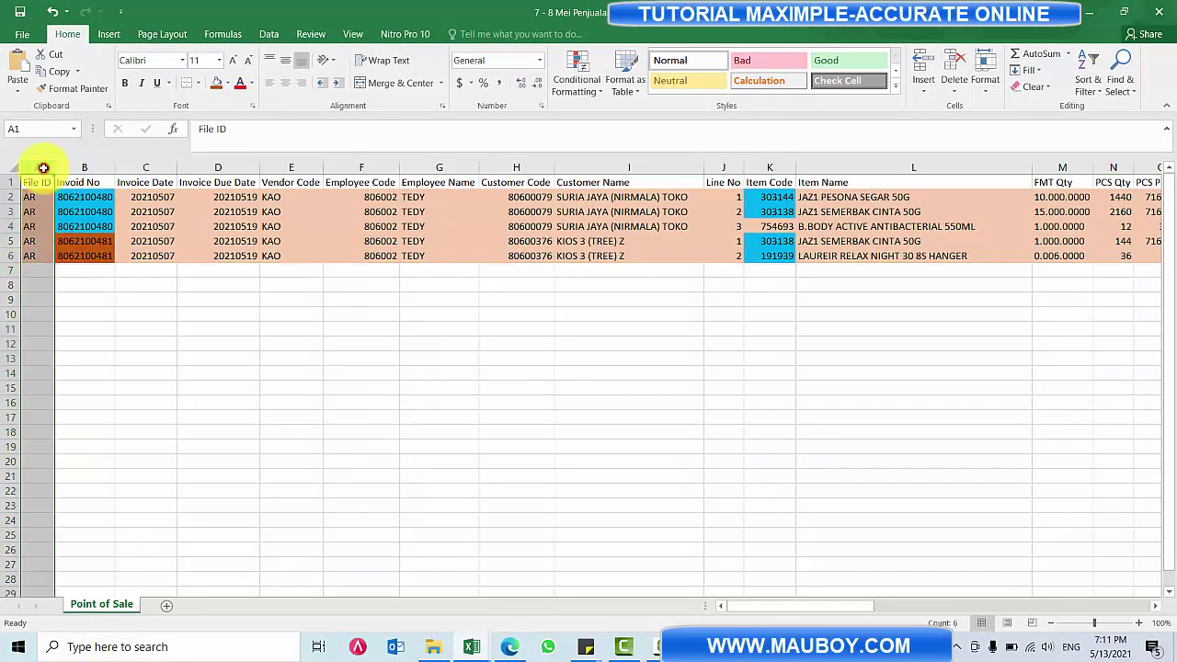
pyautogui.click(128, 164)
pyautogui.click(98, 168)
pyautogui.click(149, 166)
pyautogui.click(204, 165)
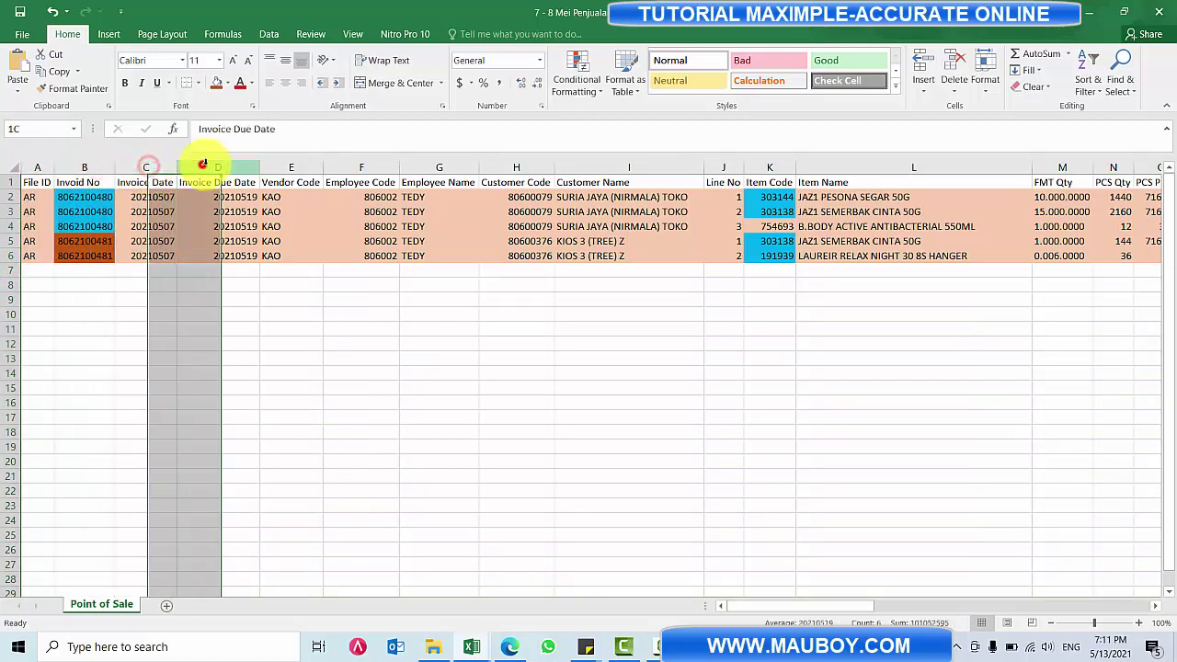
pyautogui.click(303, 167)
pyautogui.click(360, 167)
pyautogui.click(439, 168)
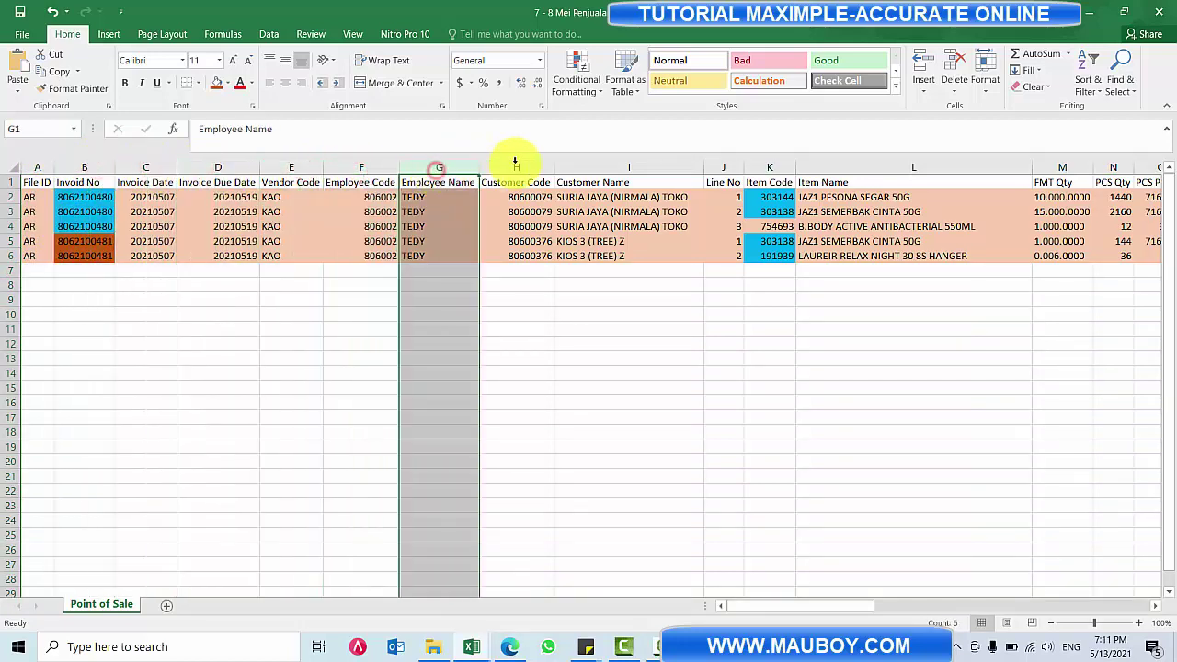
pyautogui.click(516, 166)
pyautogui.click(611, 165)
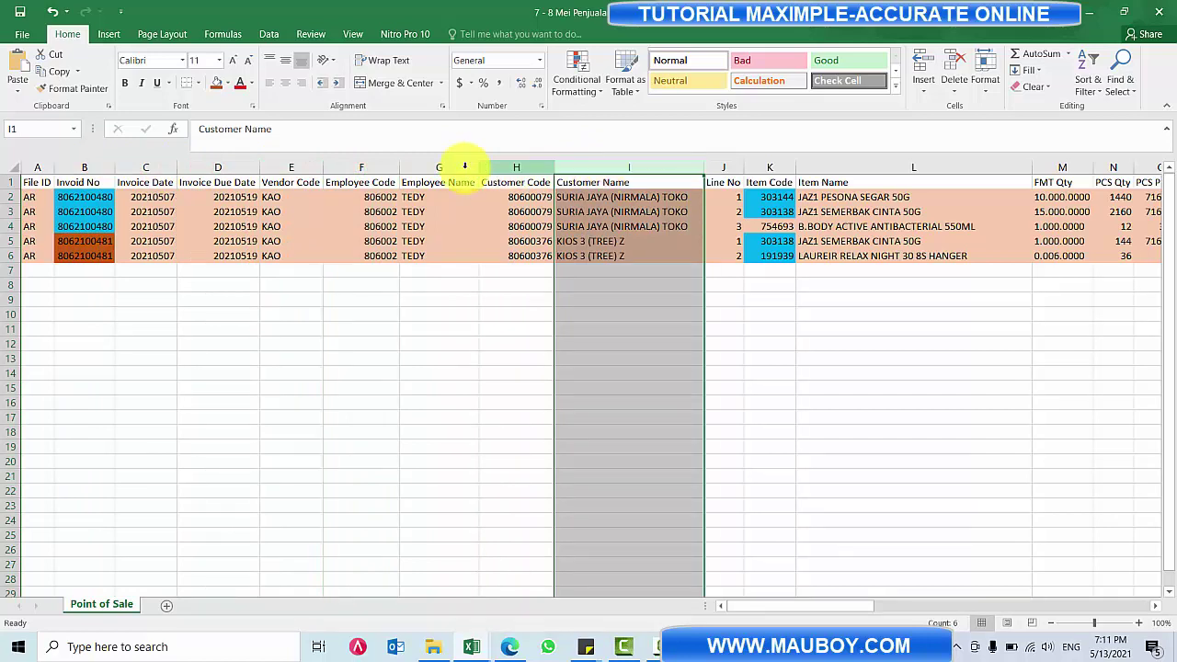
# - Go back over the template columns from Employee Name to Invoice Date, highlighting them one by one
pyautogui.click(464, 166)
pyautogui.click(345, 165)
pyautogui.click(282, 171)
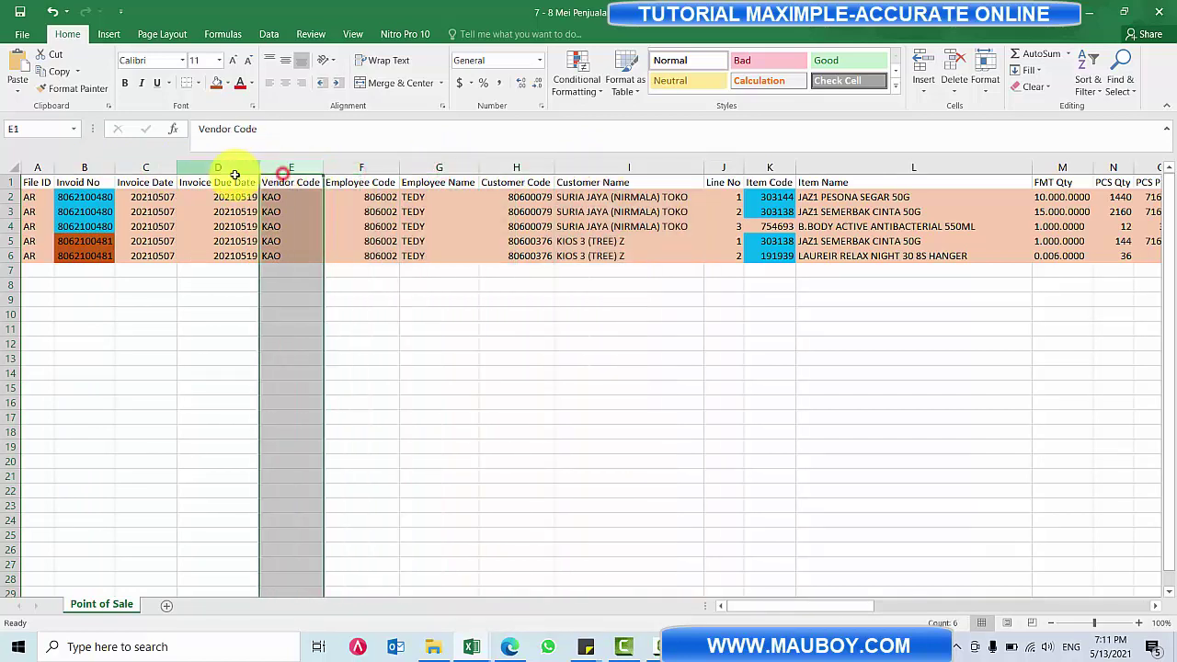
pyautogui.click(216, 176)
pyautogui.click(146, 163)
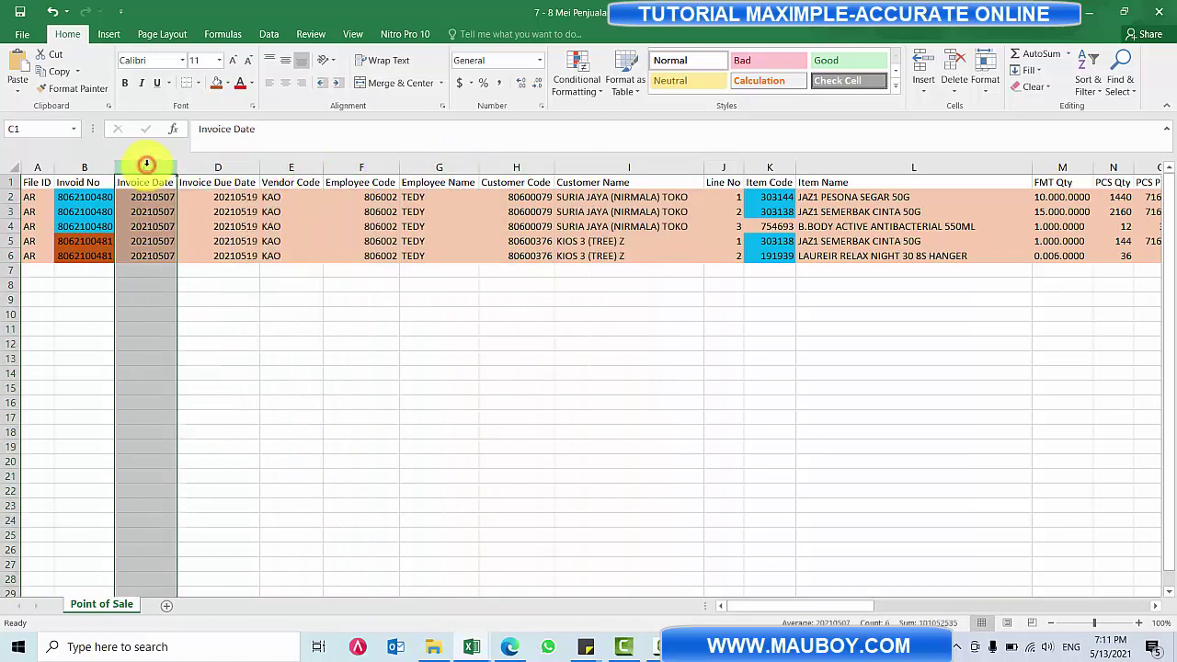
pyautogui.click(442, 303)
# - Switch to the MAXIMPLE page of the Accurate Store in the browser and highlight the support contact under Informasi Aplikasi
pyautogui.click(510, 647)
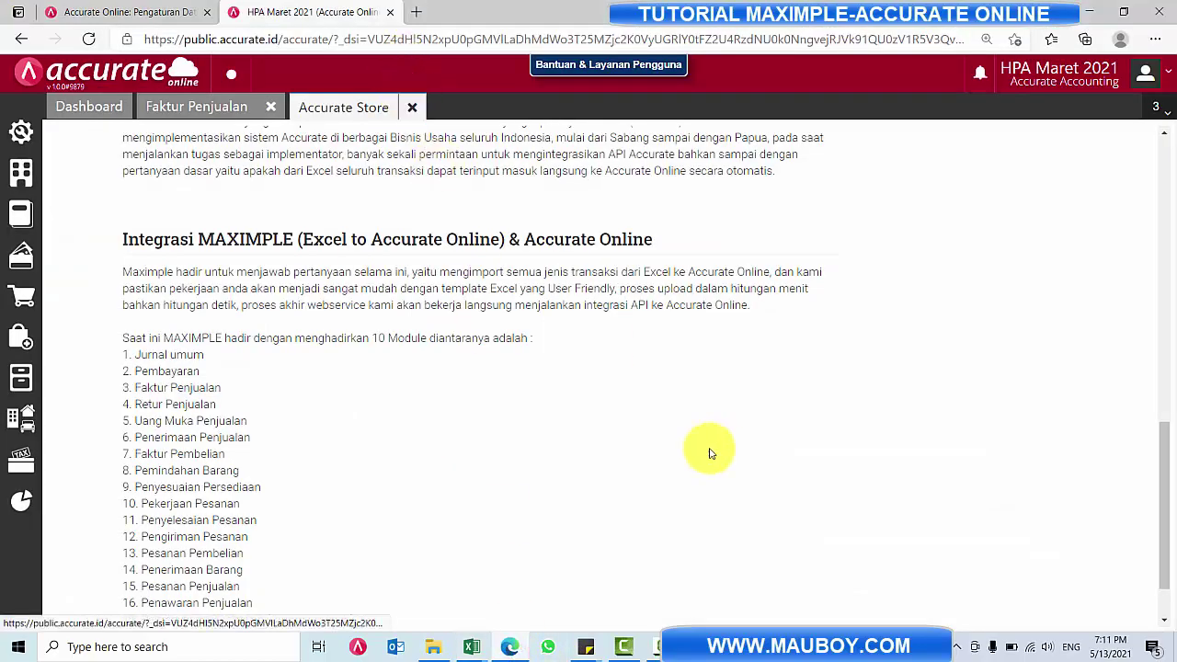
pyautogui.scroll(-1, 765, 424)
pyautogui.scroll(12, 765, 425)
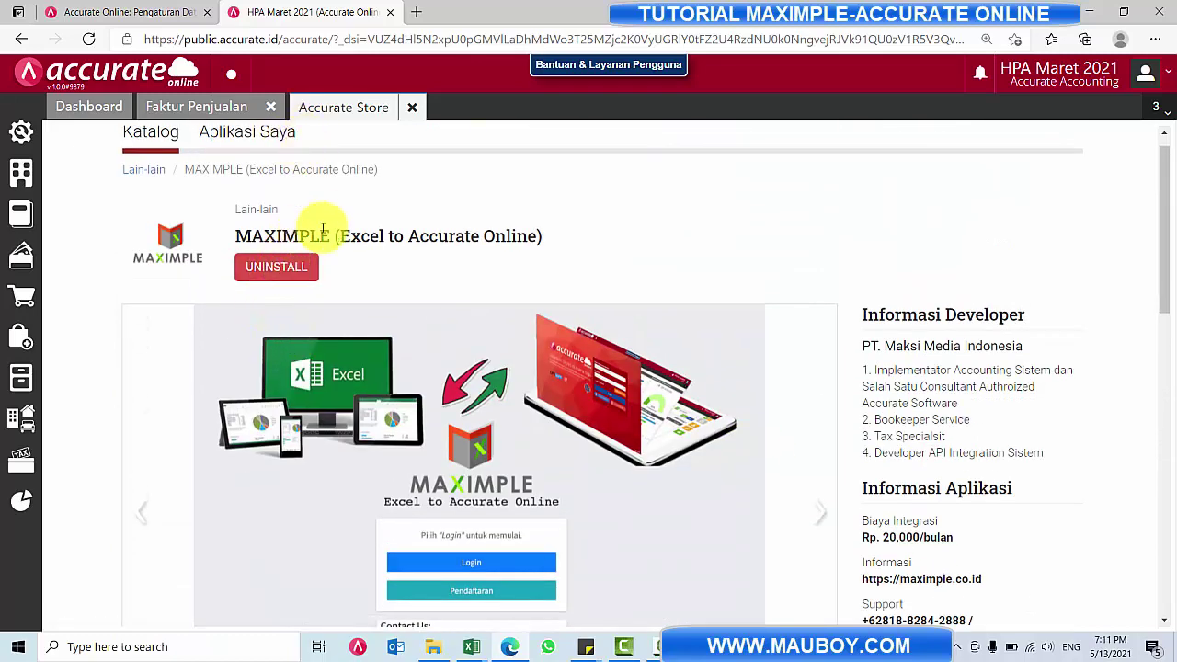
pyautogui.scroll(-3, 1039, 448)
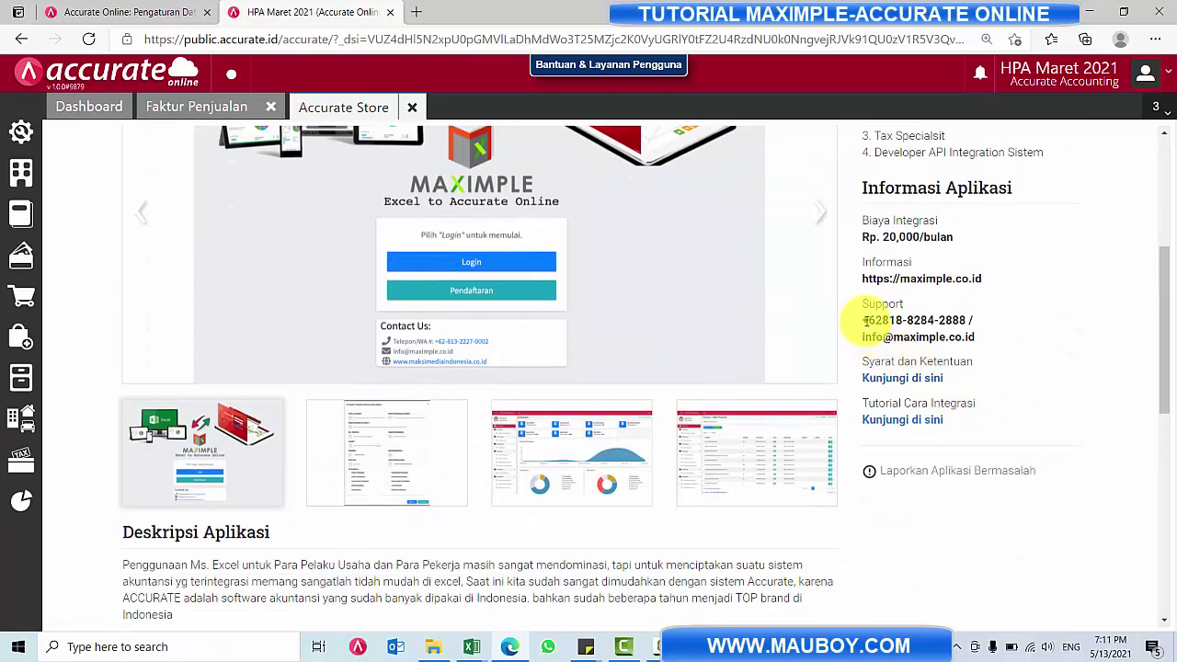
pyautogui.moveTo(865, 320); pyautogui.dragTo(989, 334)
pyautogui.click(1000, 338)
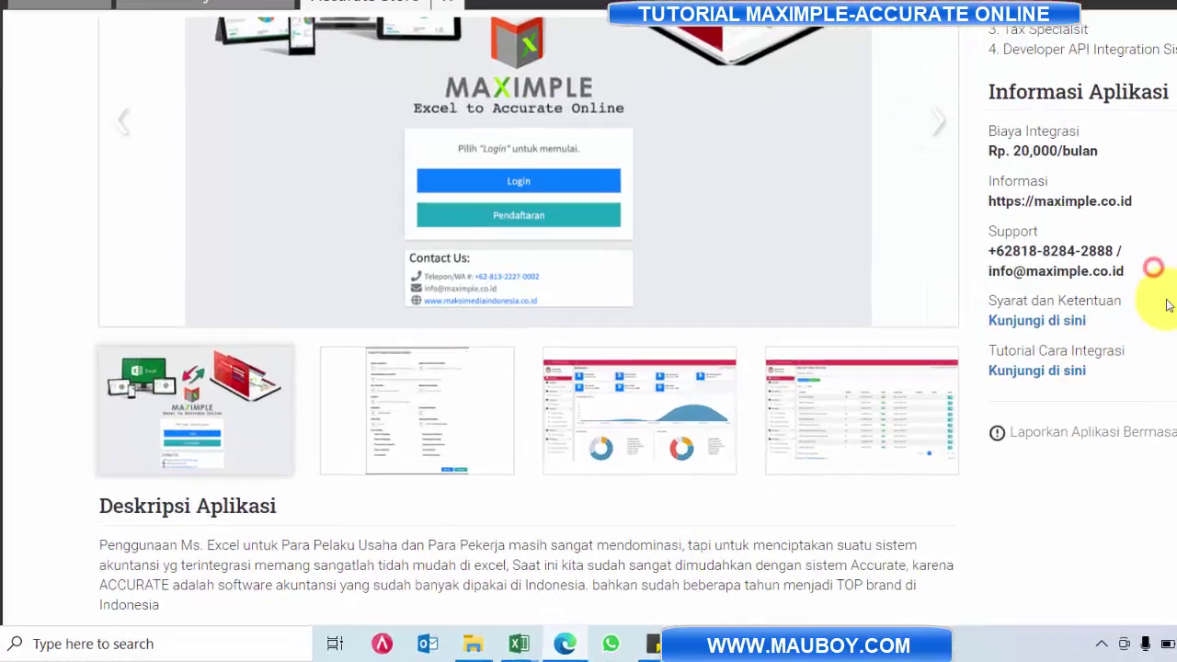
# - Highlight the maximple.co.id address at the end of the app description and open that site in a new browser tab
pyautogui.scroll(-10, 352, 547)
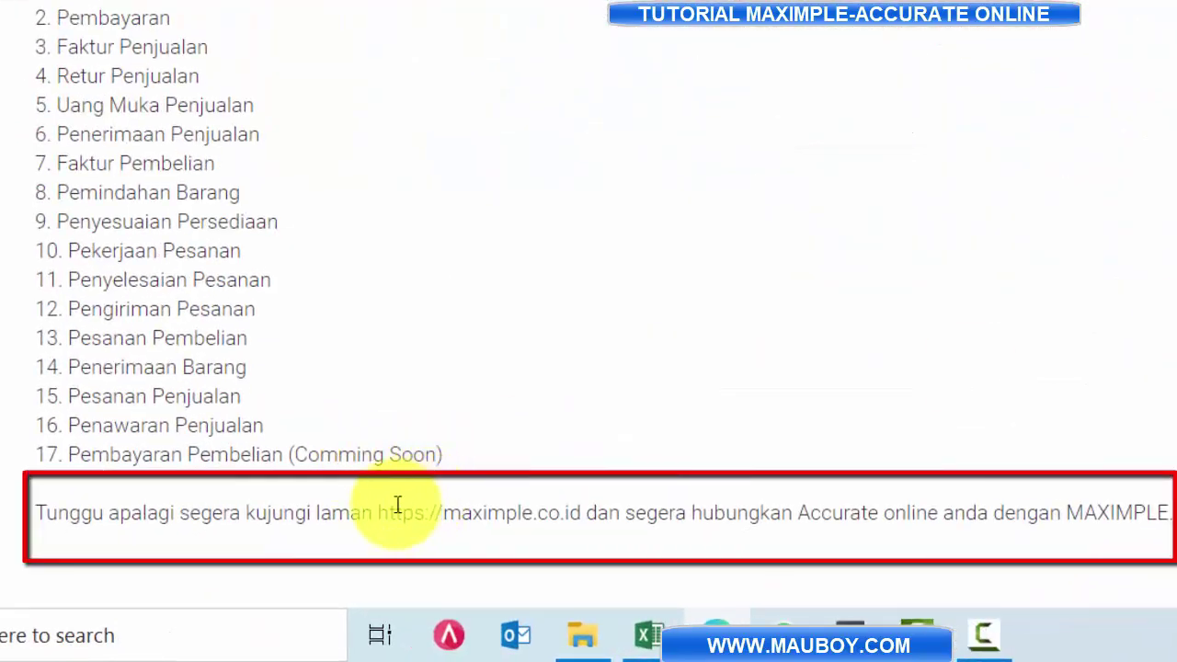
pyautogui.moveTo(379, 514); pyautogui.dragTo(586, 512)
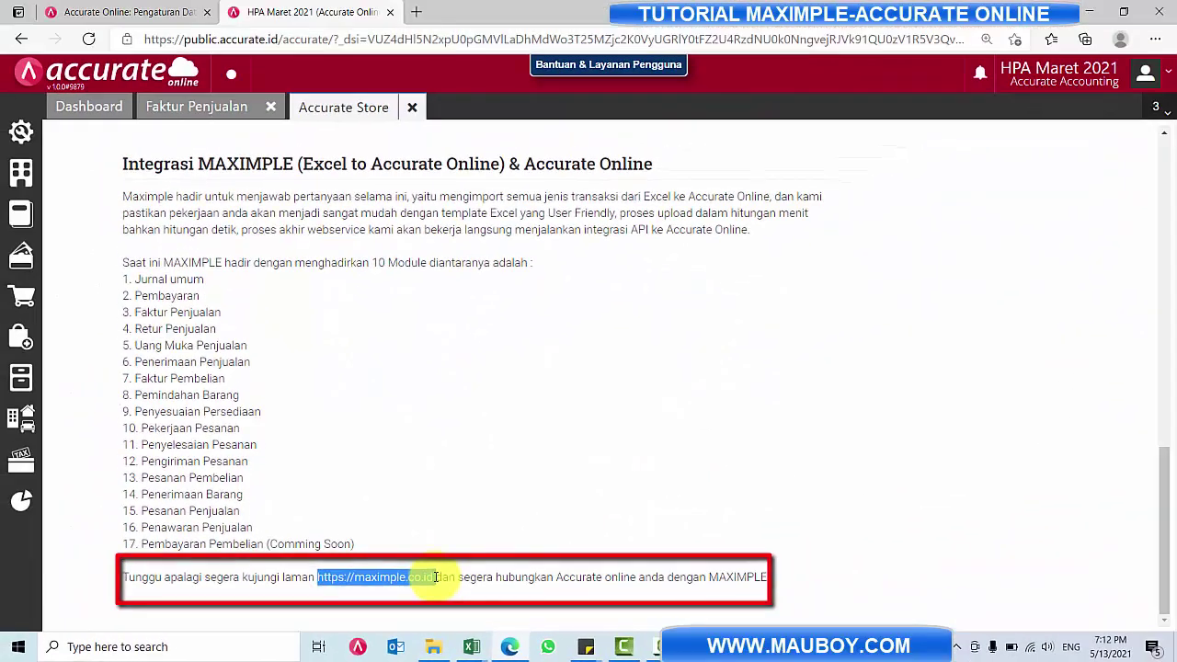
pyautogui.click(415, 12)
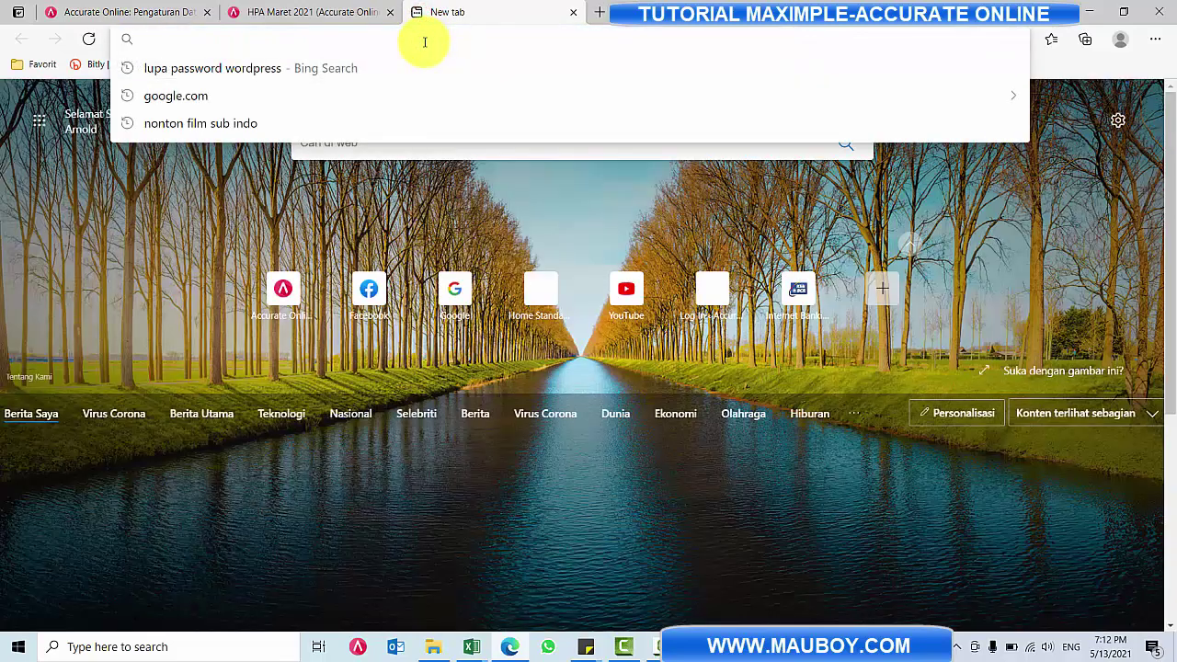
pyautogui.write('maxi')
pyautogui.press('Return')
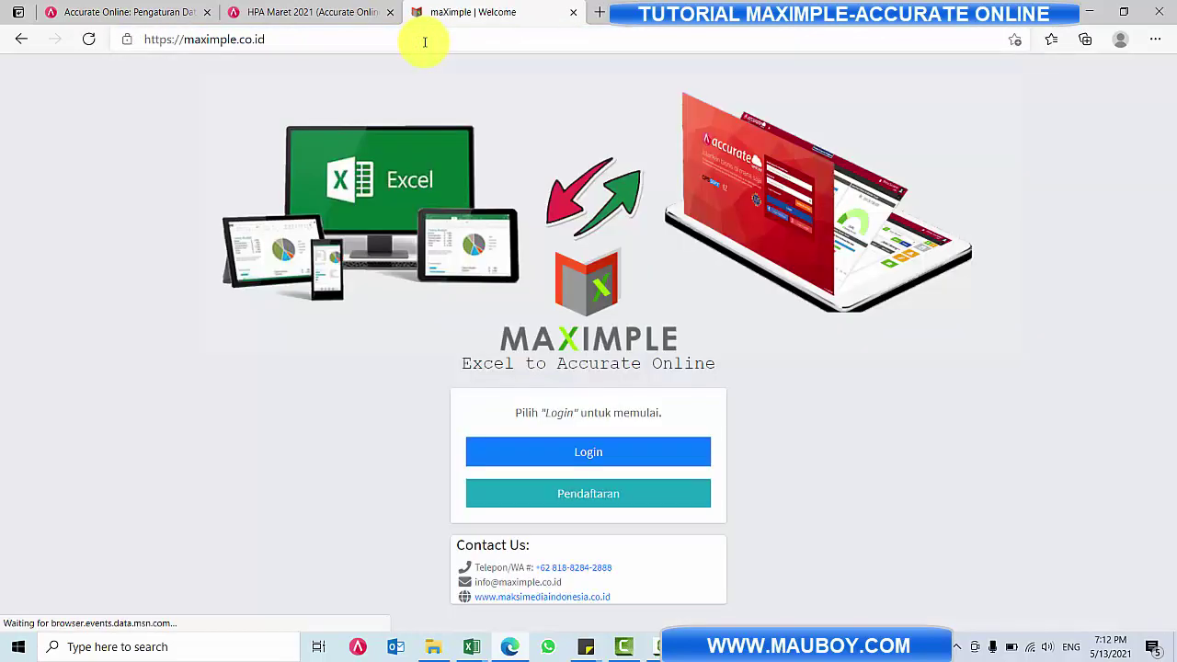
# - Log in to MAXIMPLE with the saved Accurate Online account and grant the application access to its data
pyautogui.click(606, 452)
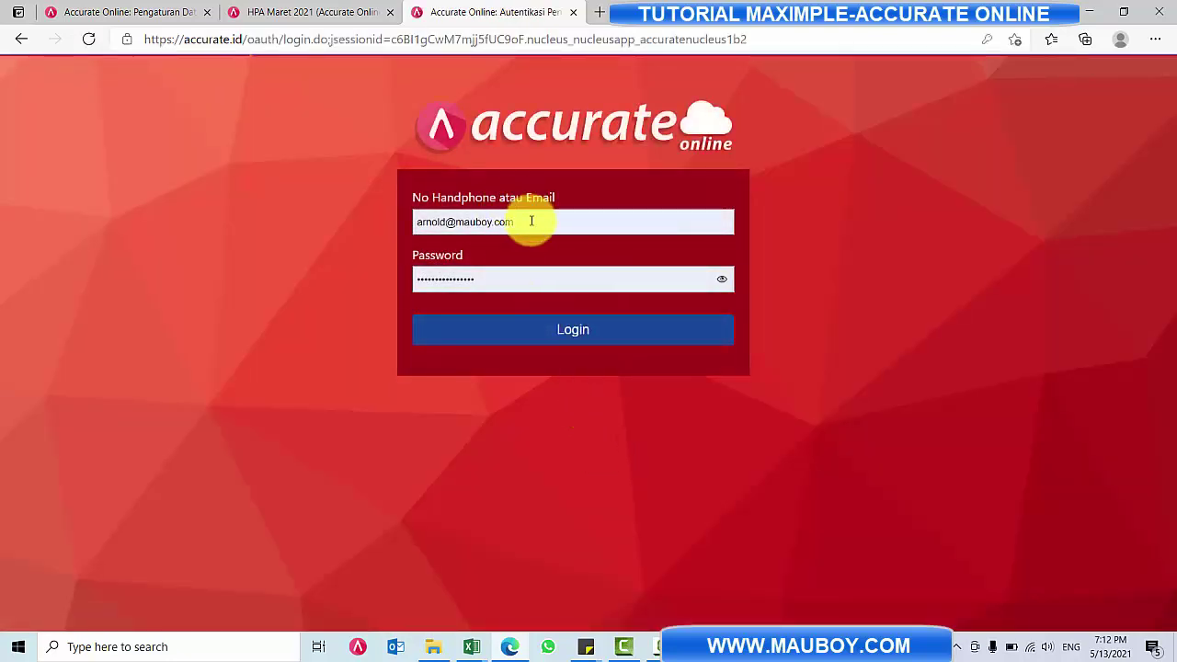
pyautogui.click(535, 333)
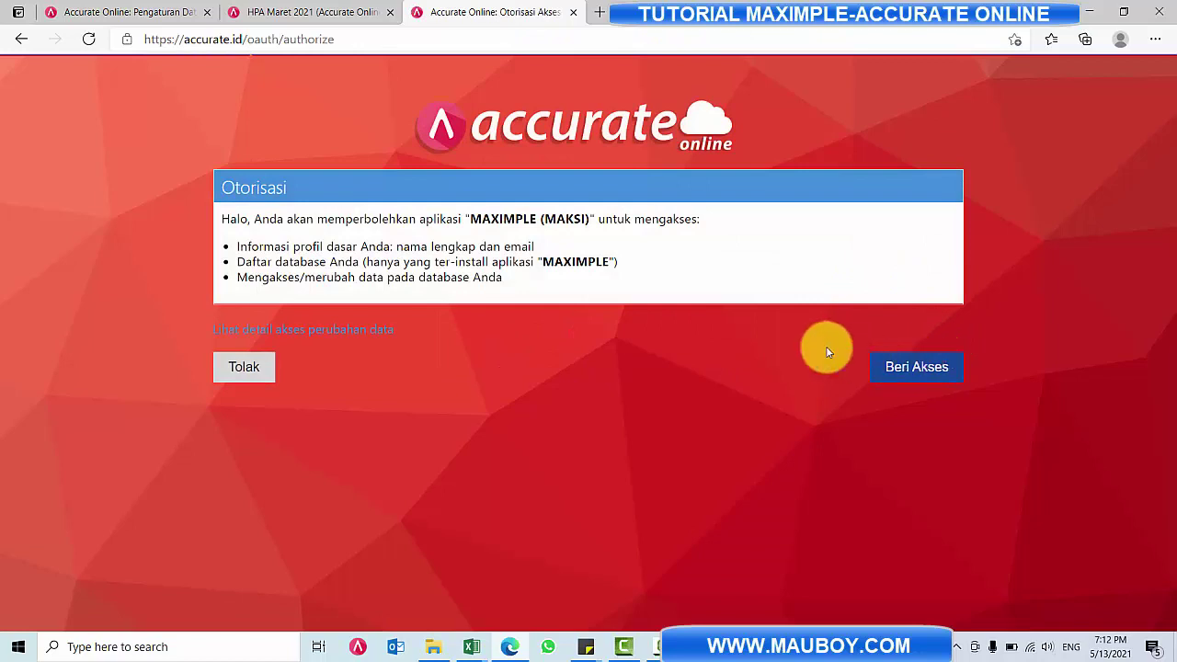
pyautogui.click(934, 377)
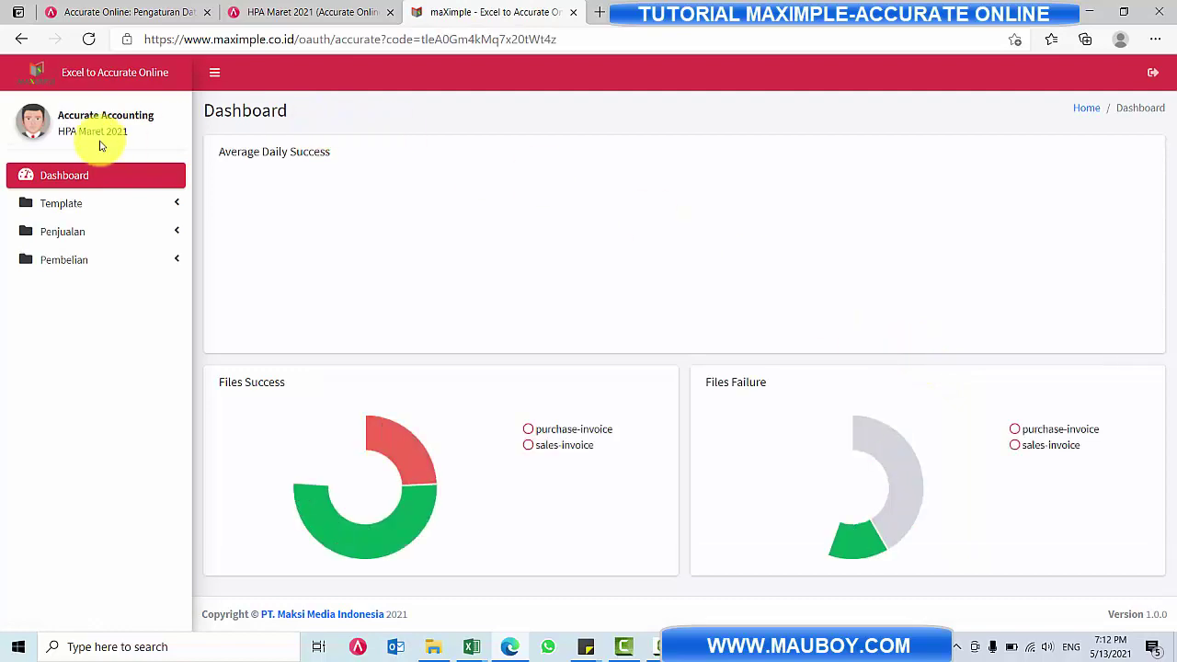
# - Compare the database name HPA Maret 2021 on the MAXIMPLE dashboard with the one open in Accurate Online
pyautogui.moveTo(127, 131); pyautogui.dragTo(60, 130)
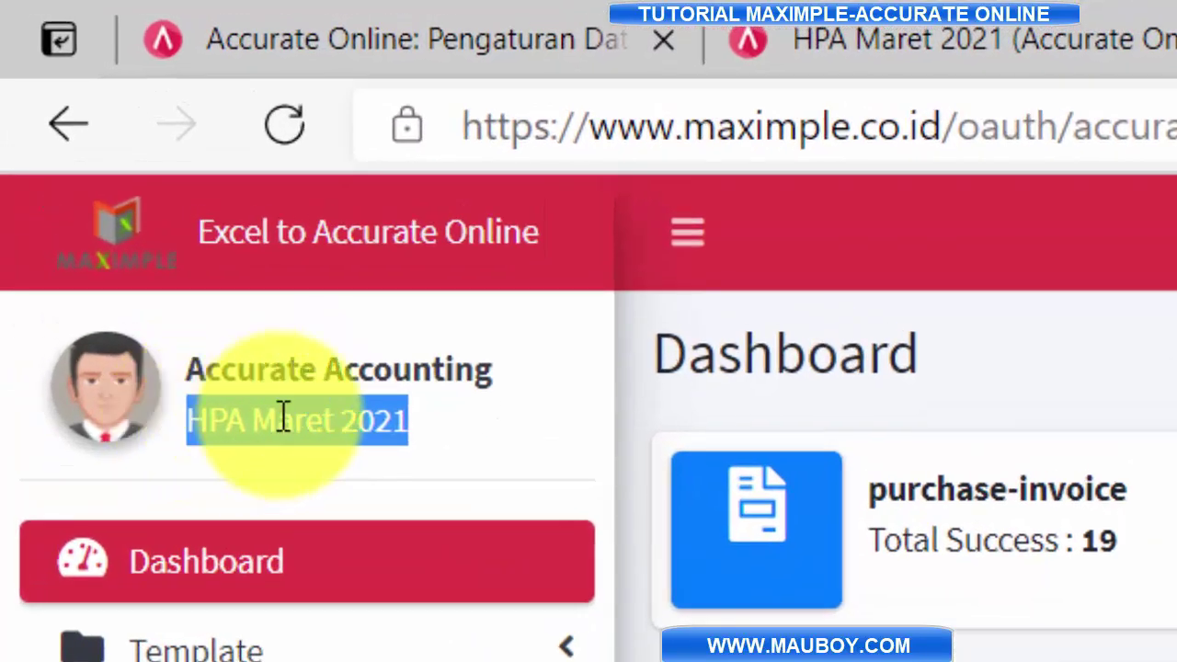
pyautogui.click(128, 164)
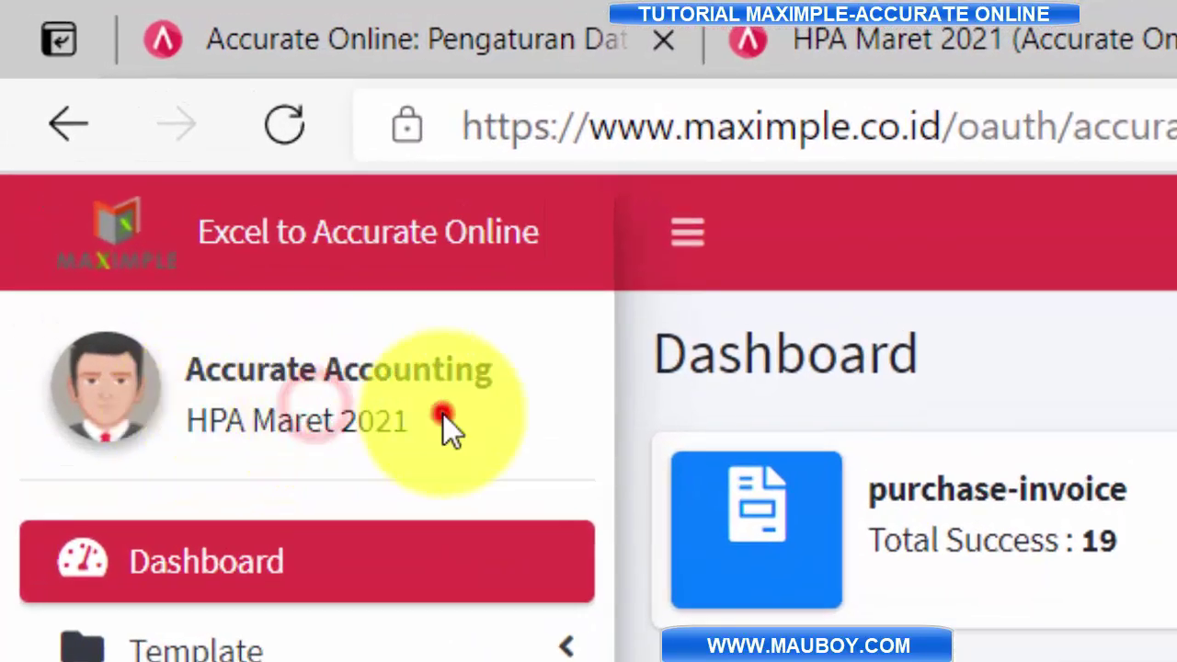
pyautogui.moveTo(442, 413); pyautogui.dragTo(184, 420)
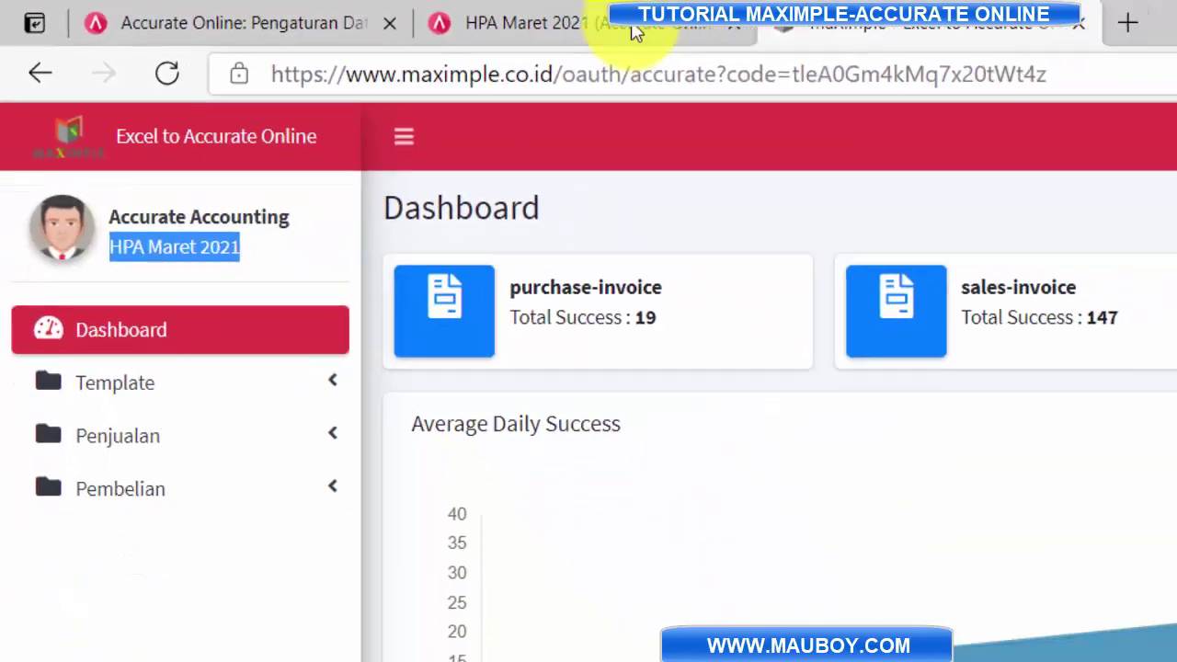
pyautogui.click(633, 27)
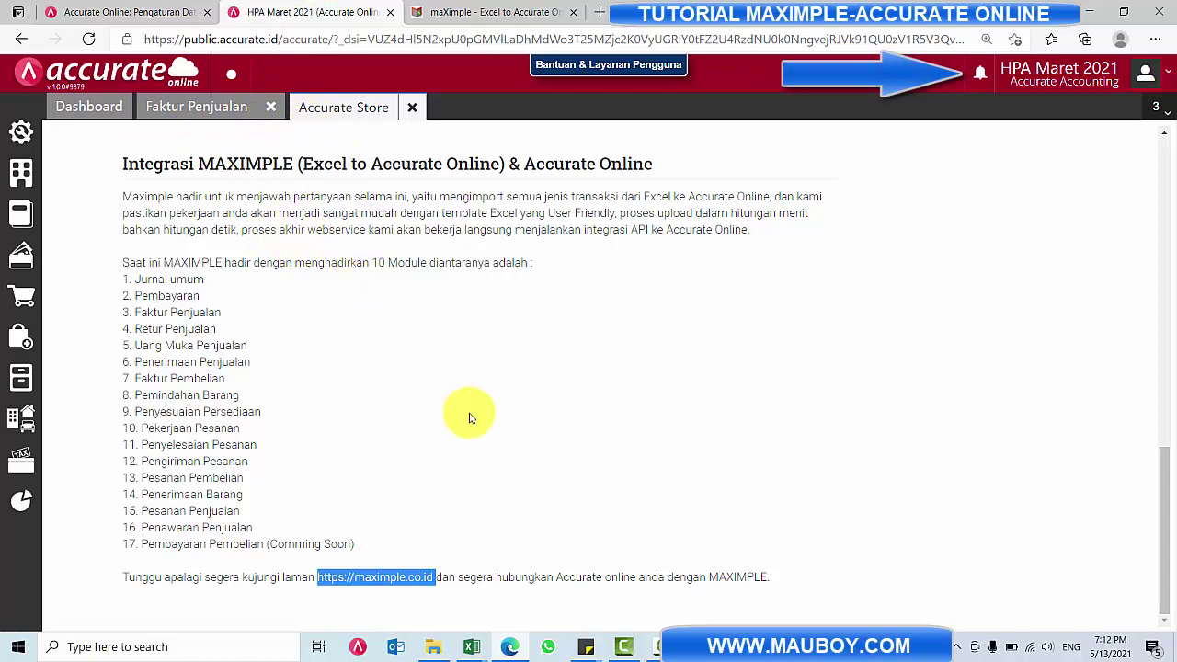
pyautogui.scroll(2, 467, 405)
pyautogui.click(476, 13)
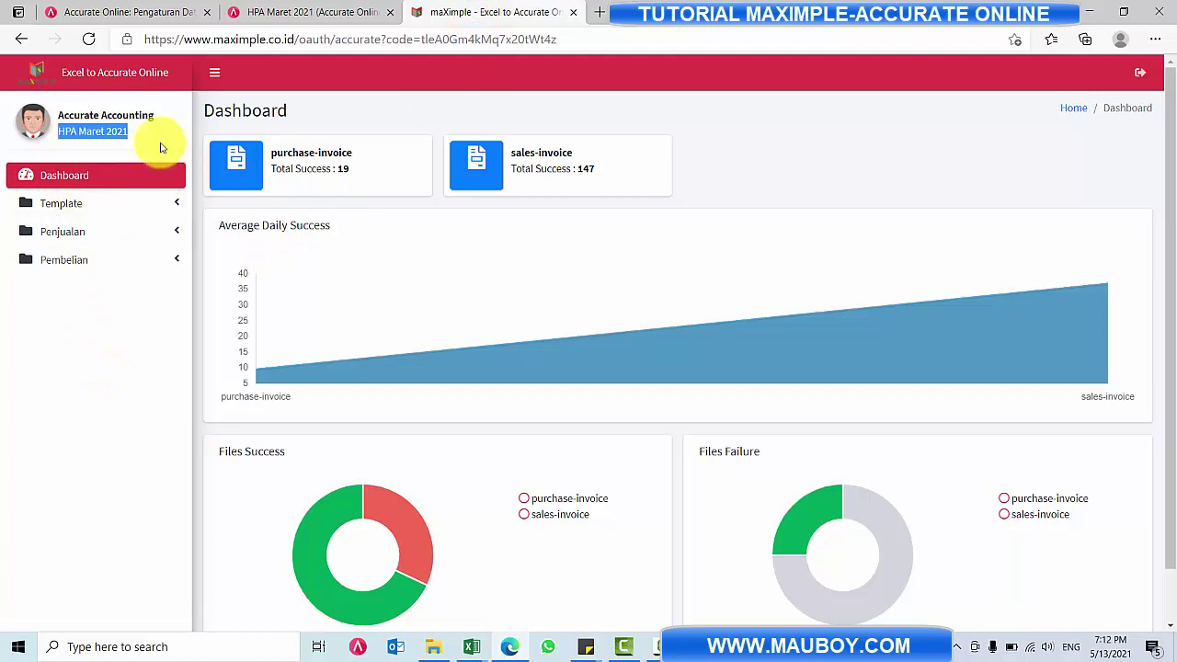
pyautogui.moveTo(136, 131); pyautogui.dragTo(52, 136)
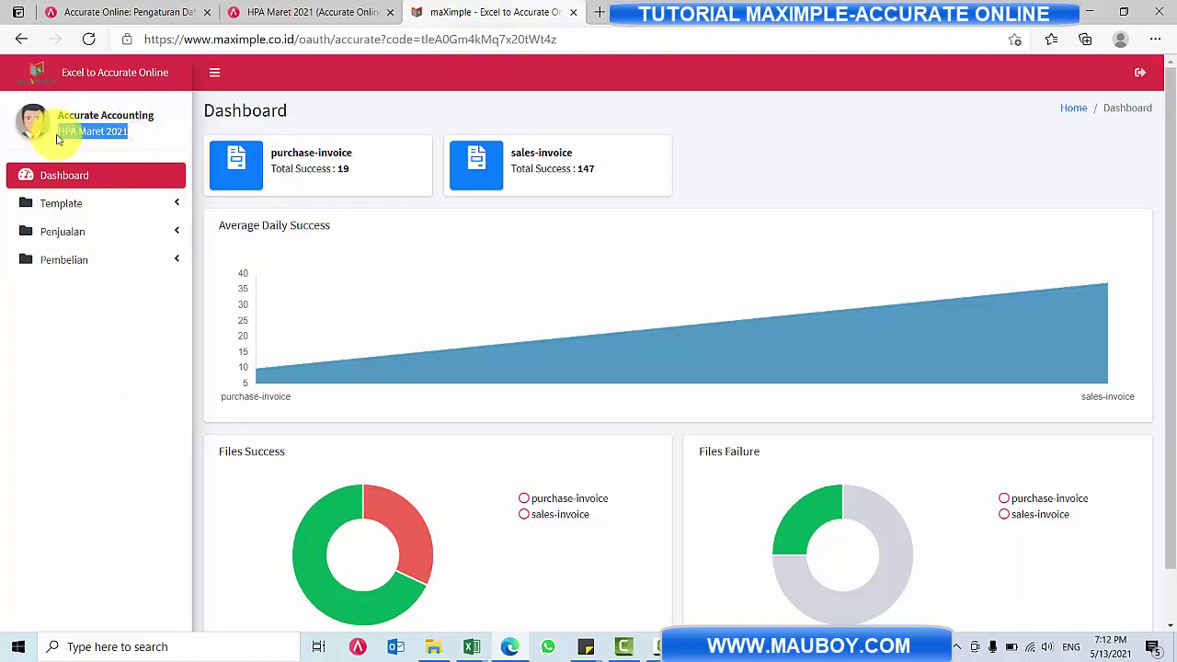
pyautogui.click(95, 416)
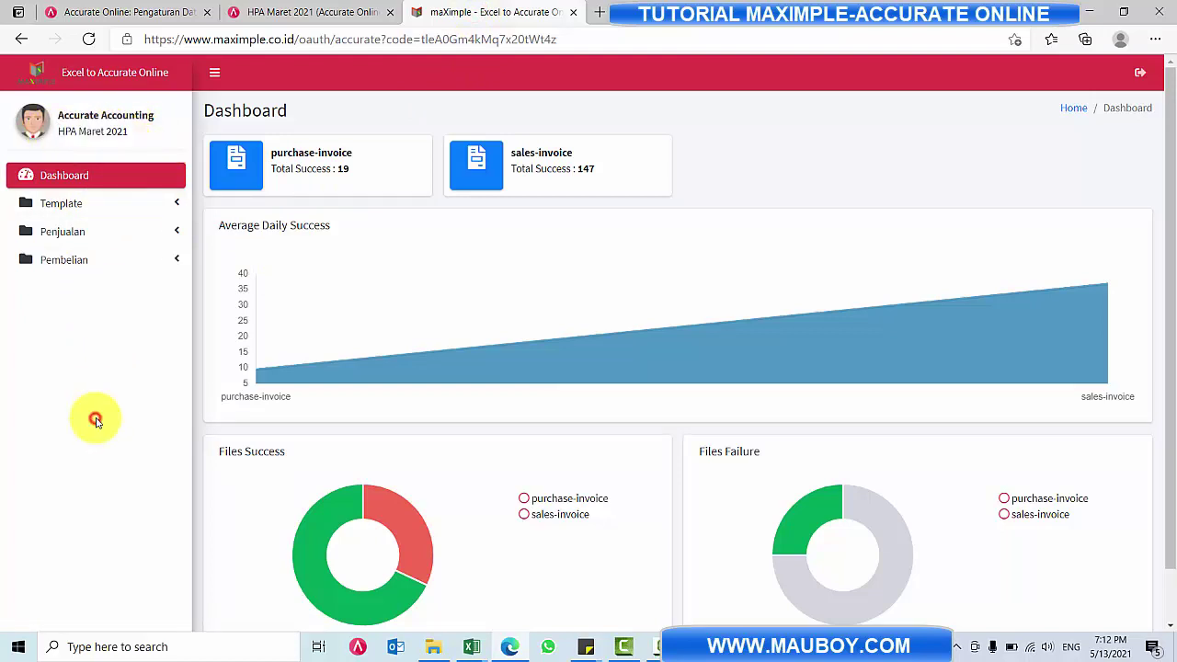
# - Expand the Penjualan and Pembelian modules and look through the Faktur Penjualan upload history
pyautogui.click(160, 237)
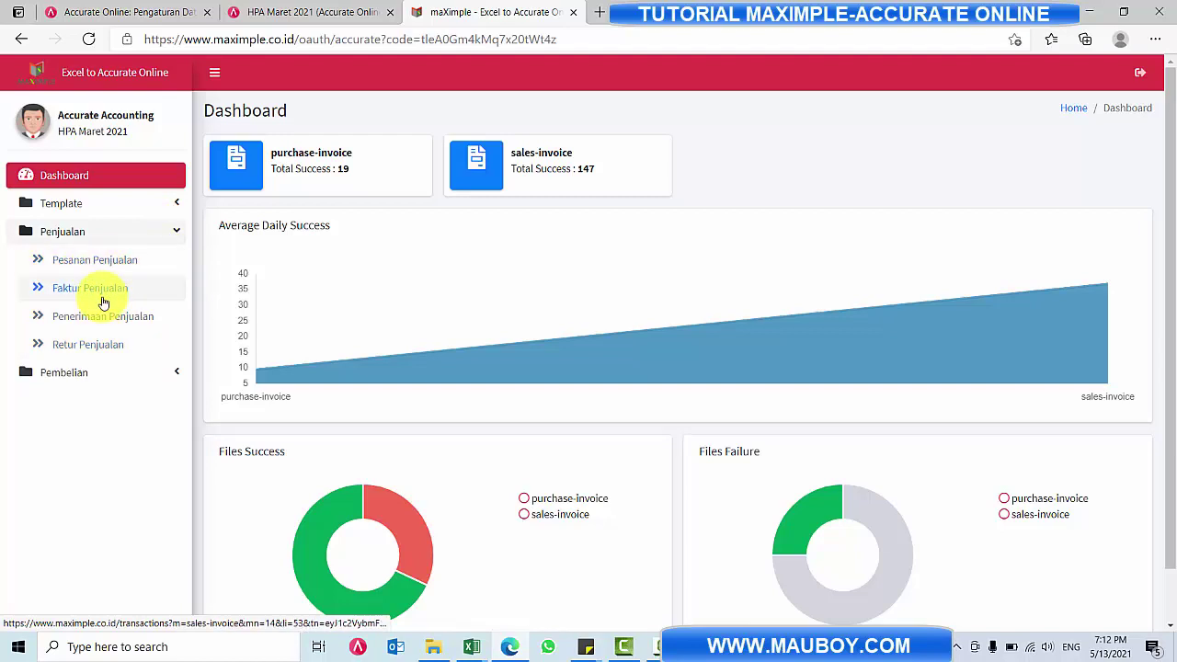
pyautogui.click(172, 374)
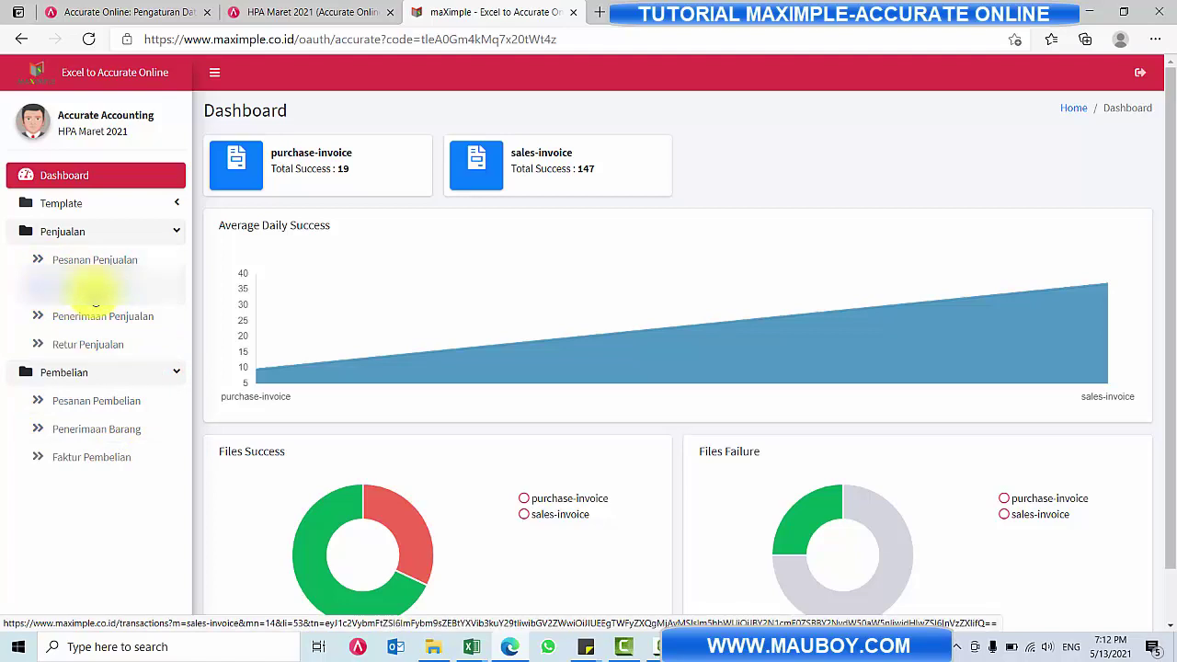
pyautogui.click(81, 288)
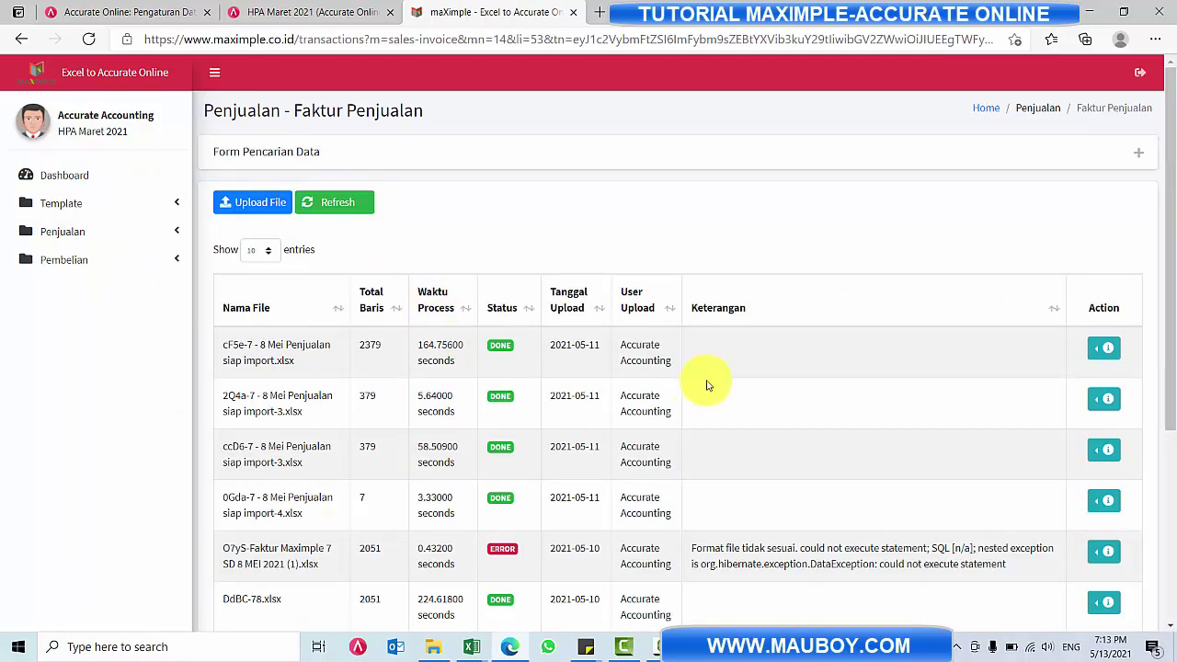
pyautogui.scroll(-4, 694, 388)
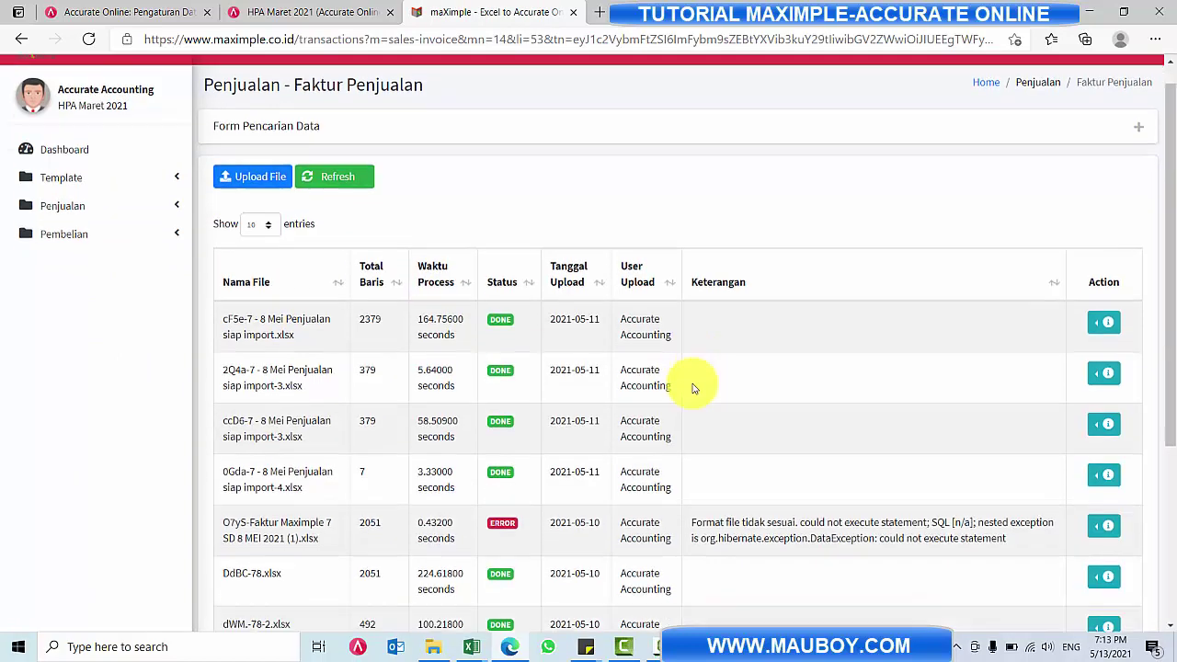
pyautogui.scroll(5, 694, 388)
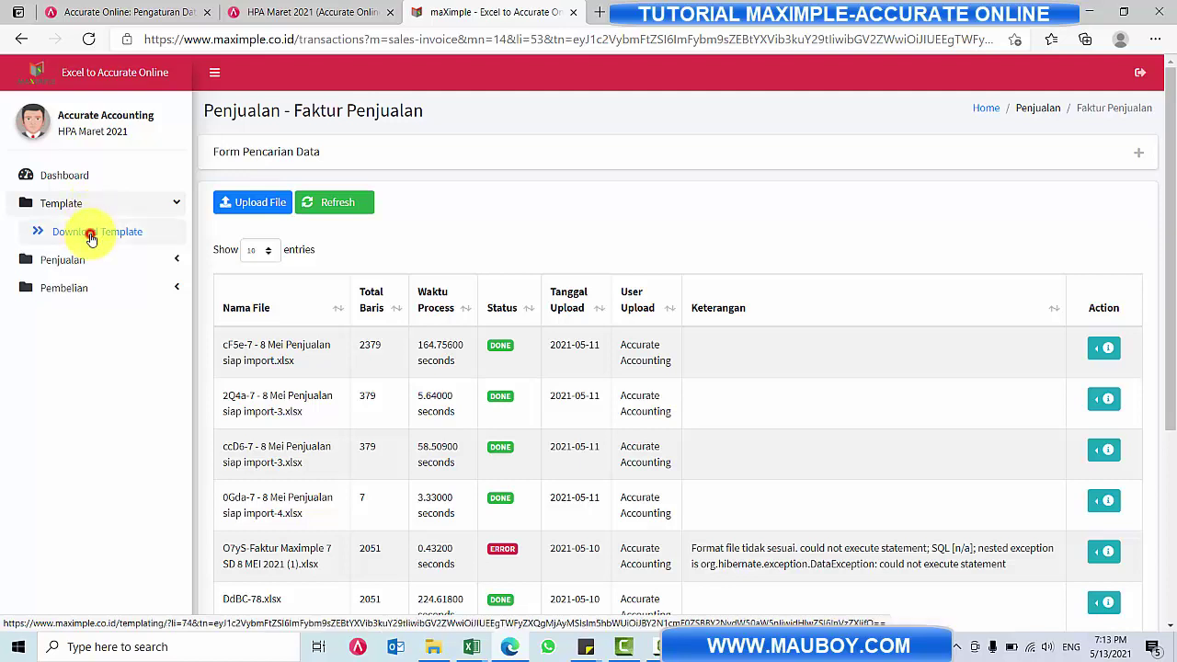
# - Open the Download Template list, review the available templates and highlight faktur-penjualan-v3.xlsx on page 2
pyautogui.click(91, 238)
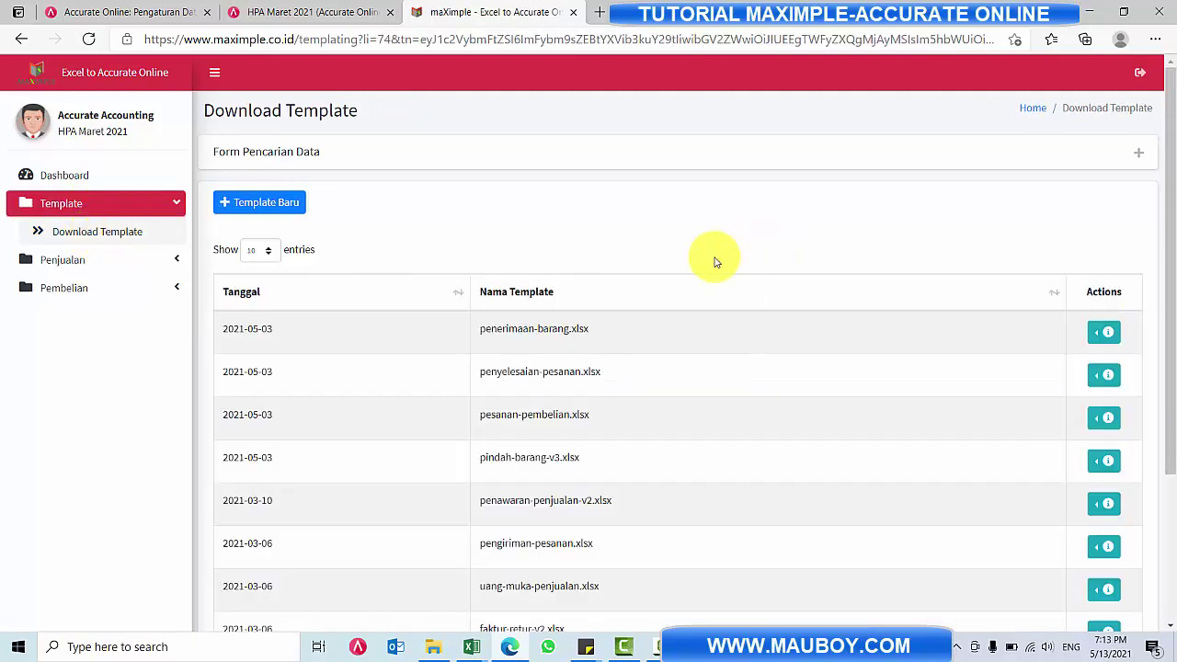
pyautogui.scroll(-2, 565, 370)
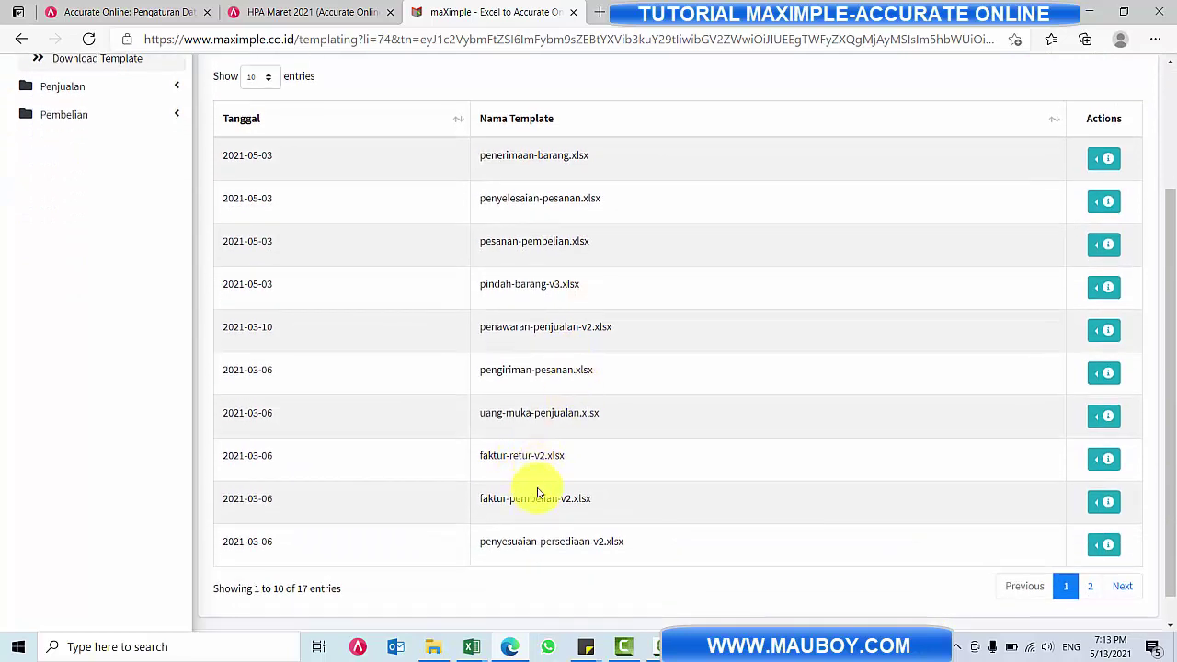
pyautogui.moveTo(513, 189); pyautogui.dragTo(572, 504)
pyautogui.click(717, 580)
pyautogui.click(1089, 585)
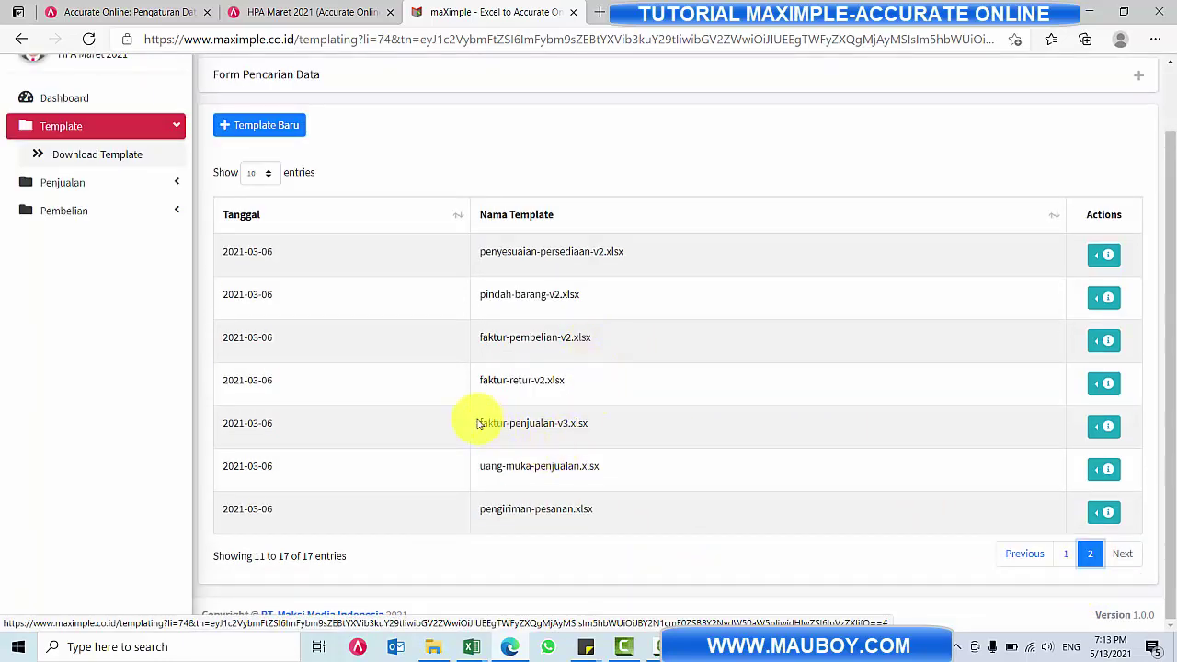
pyautogui.moveTo(495, 423); pyautogui.dragTo(563, 426)
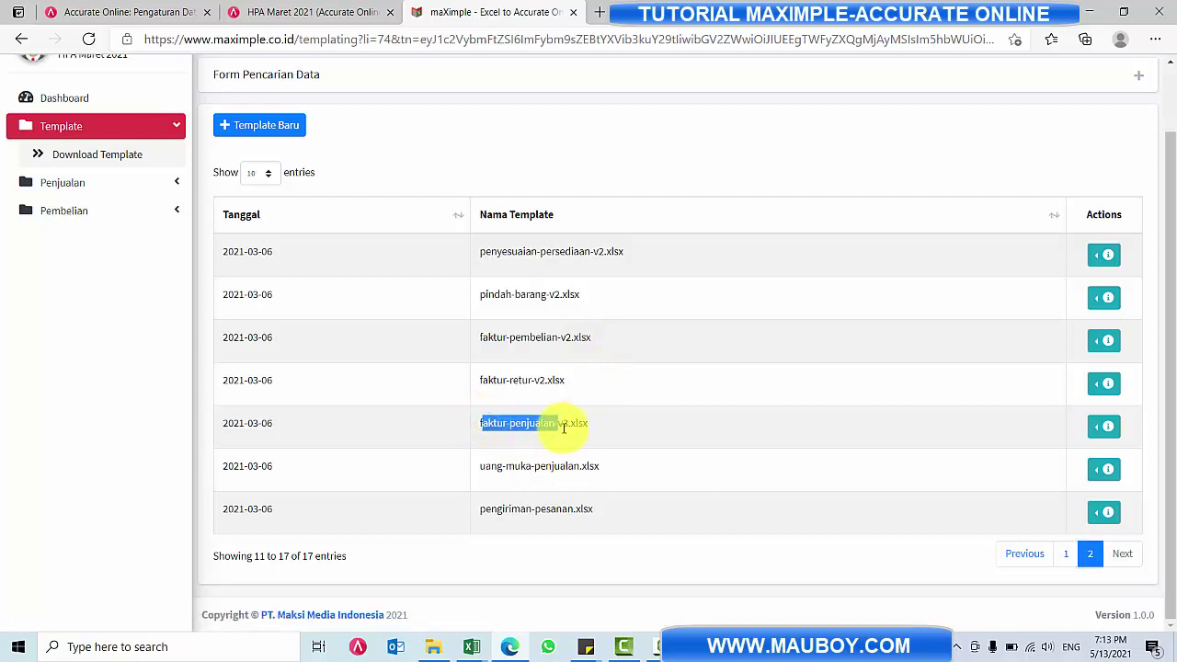
pyautogui.click(749, 393)
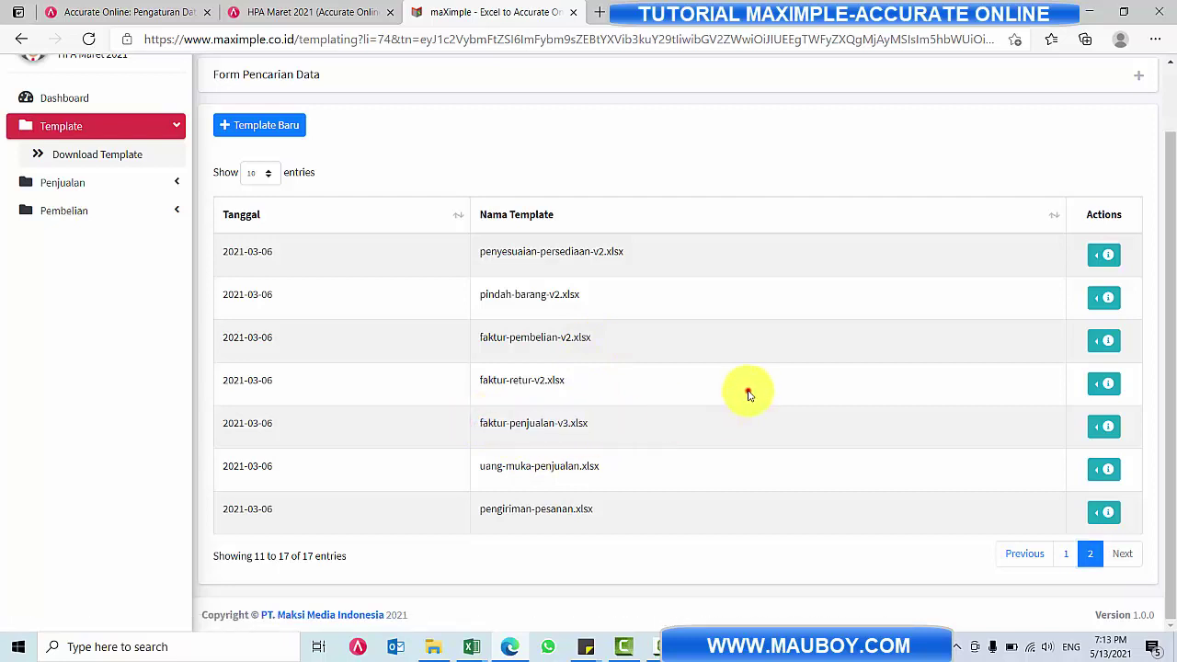
# - Download the faktur-penjualan-v3.xlsx template and open it in Excel with editing enabled
pyautogui.click(1106, 432)
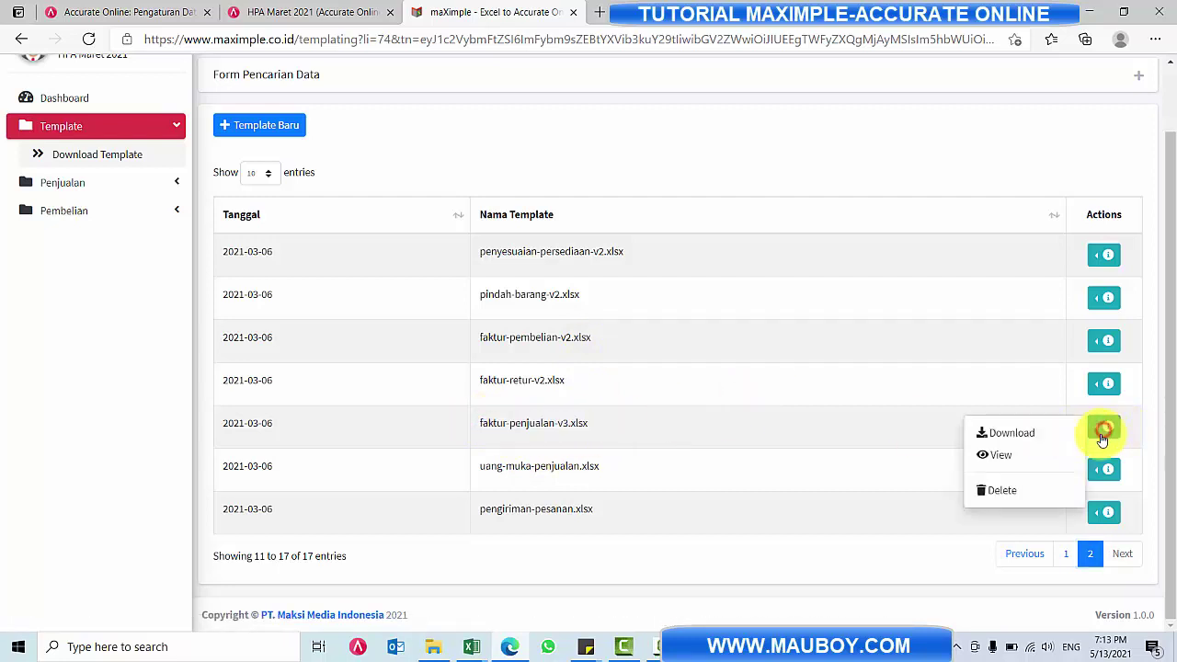
pyautogui.click(1014, 435)
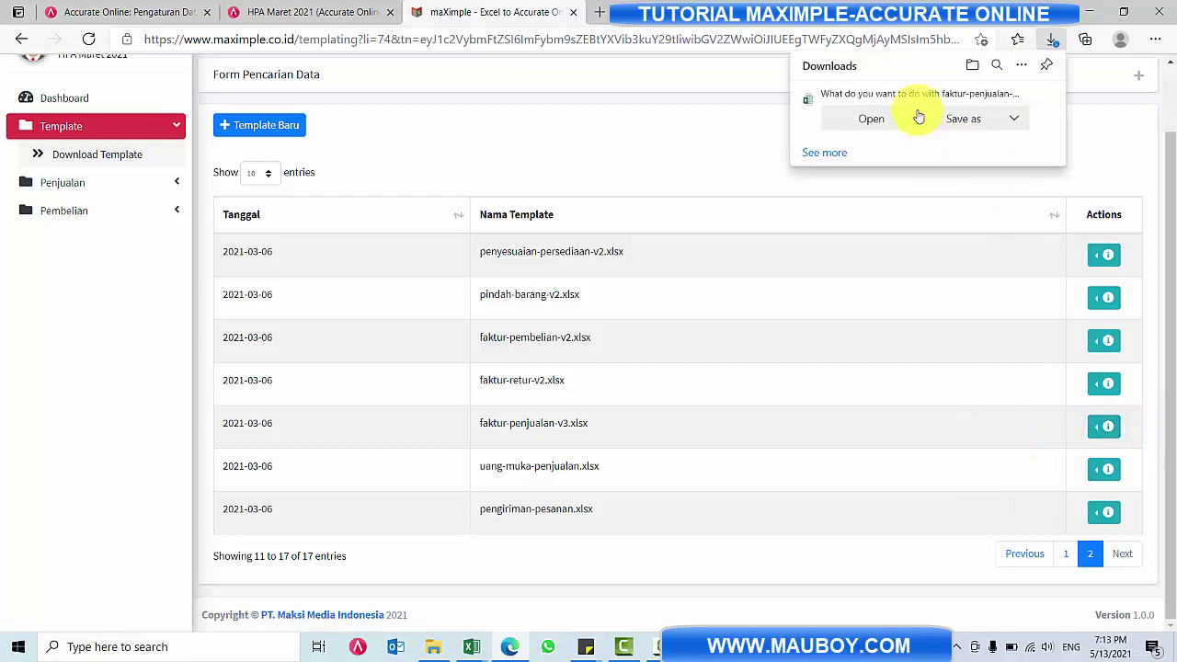
pyautogui.click(866, 118)
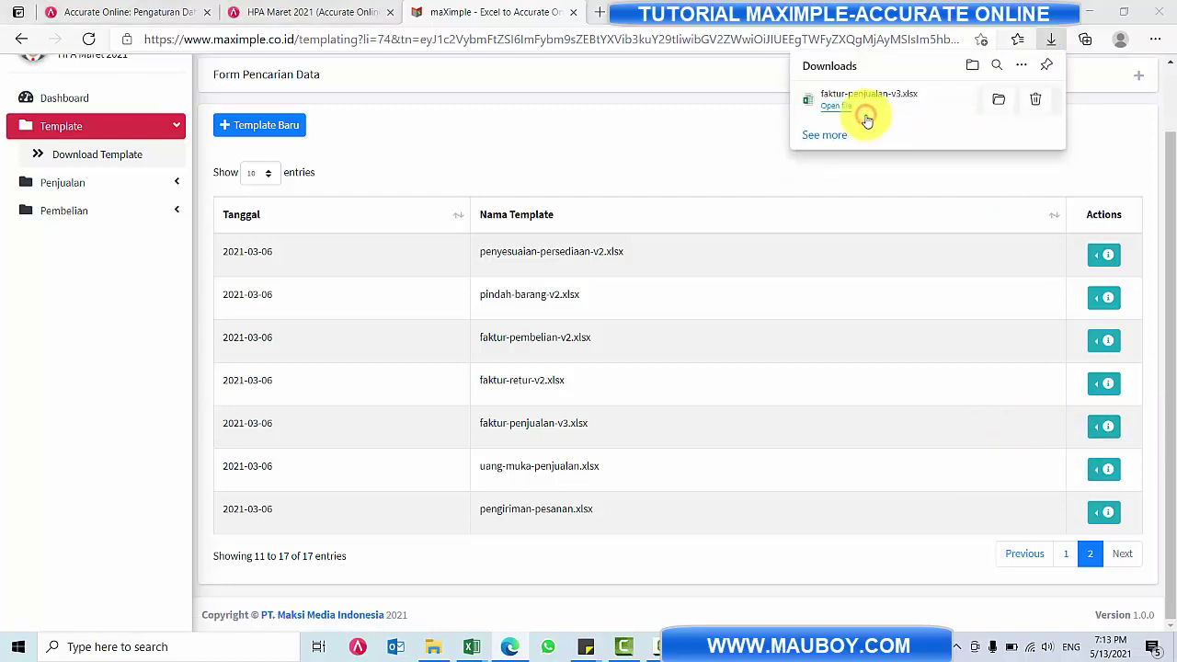
pyautogui.click(865, 122)
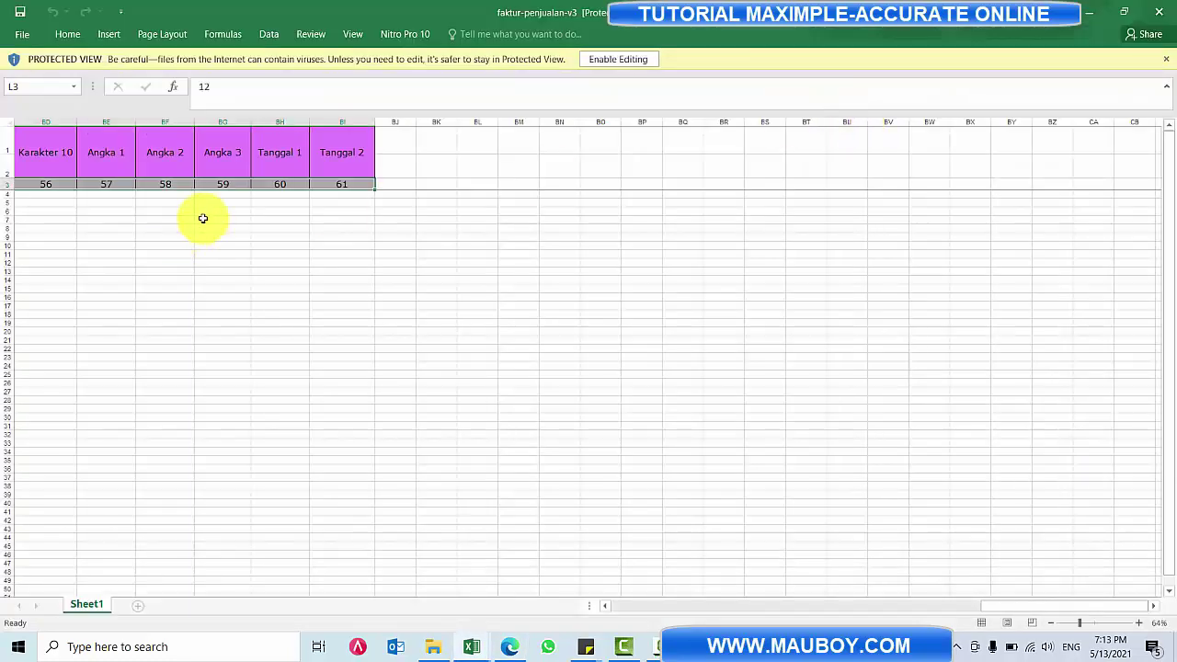
pyautogui.click(638, 59)
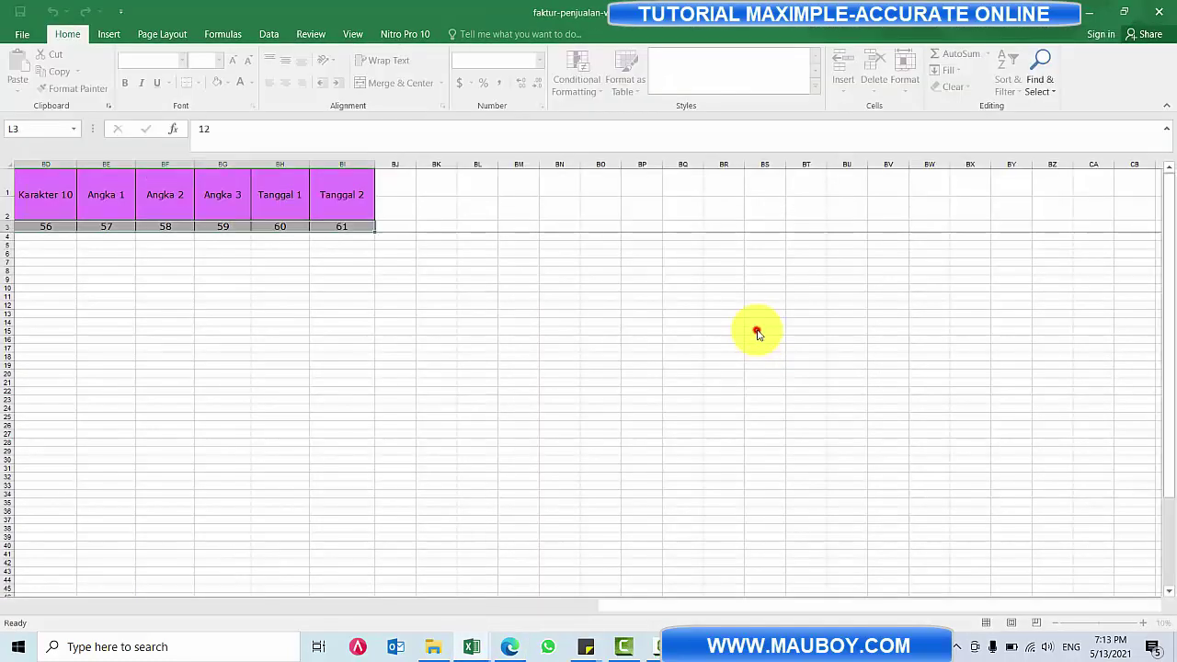
# - Highlight the template's header row 1 and the individual columns from Kode Pelanggan to No Faktur, starting from the sheet's first column
pyautogui.click(764, 330)
pyautogui.moveTo(1025, 607); pyautogui.dragTo(644, 602)
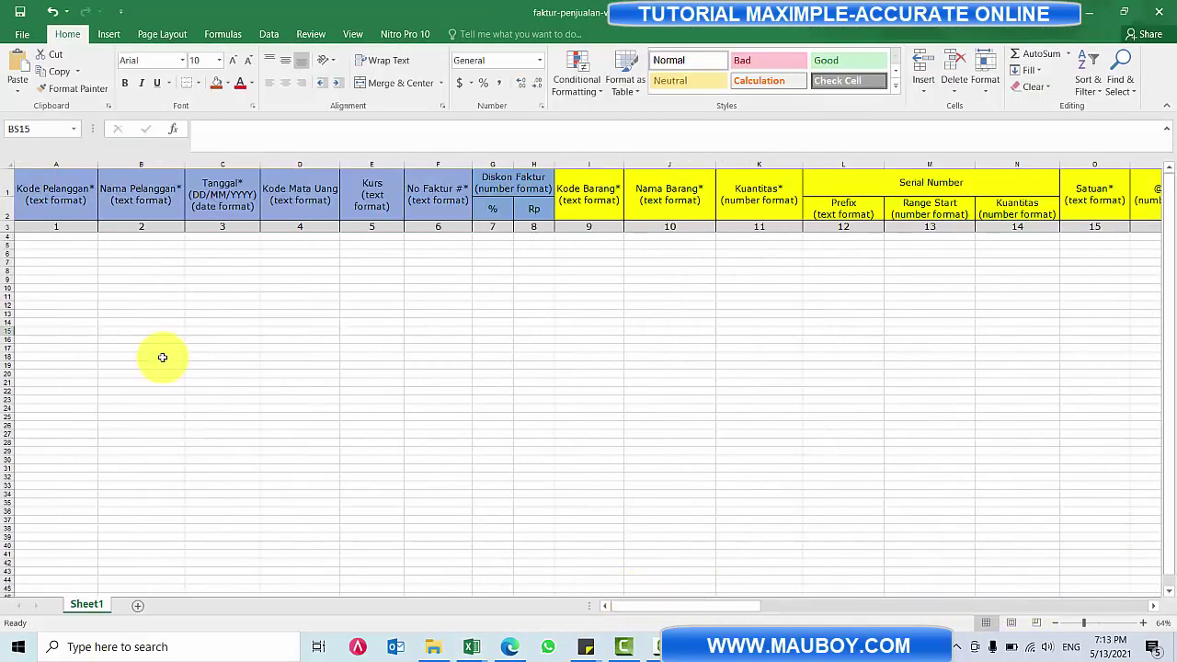
pyautogui.click(5, 188)
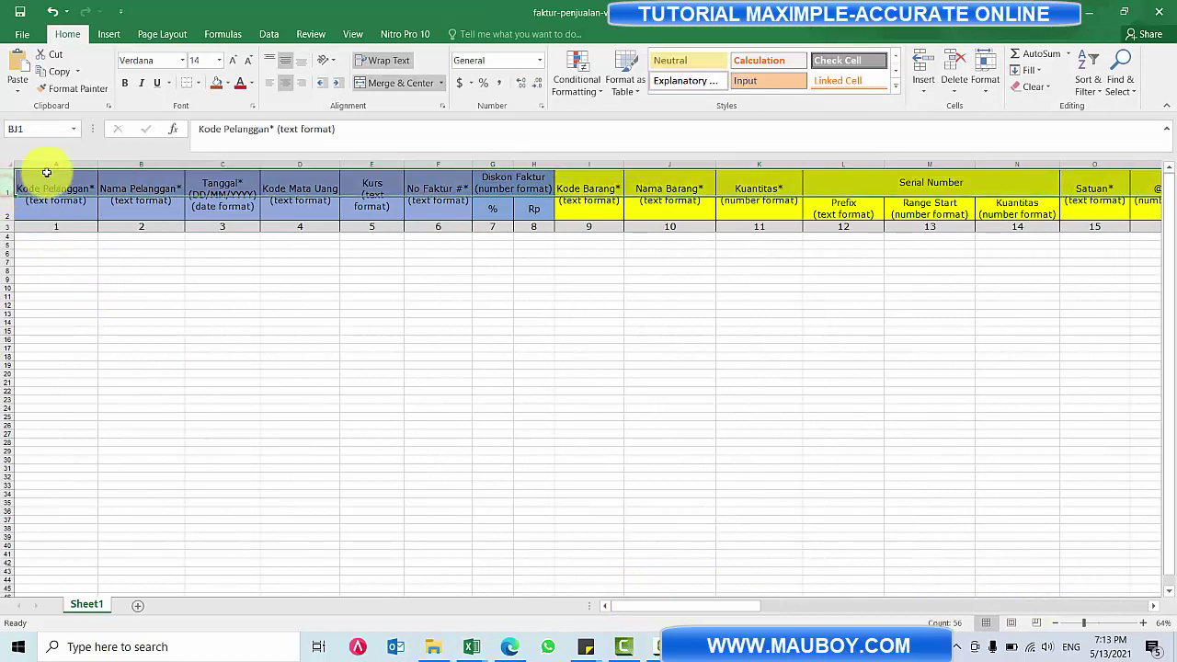
pyautogui.click(49, 164)
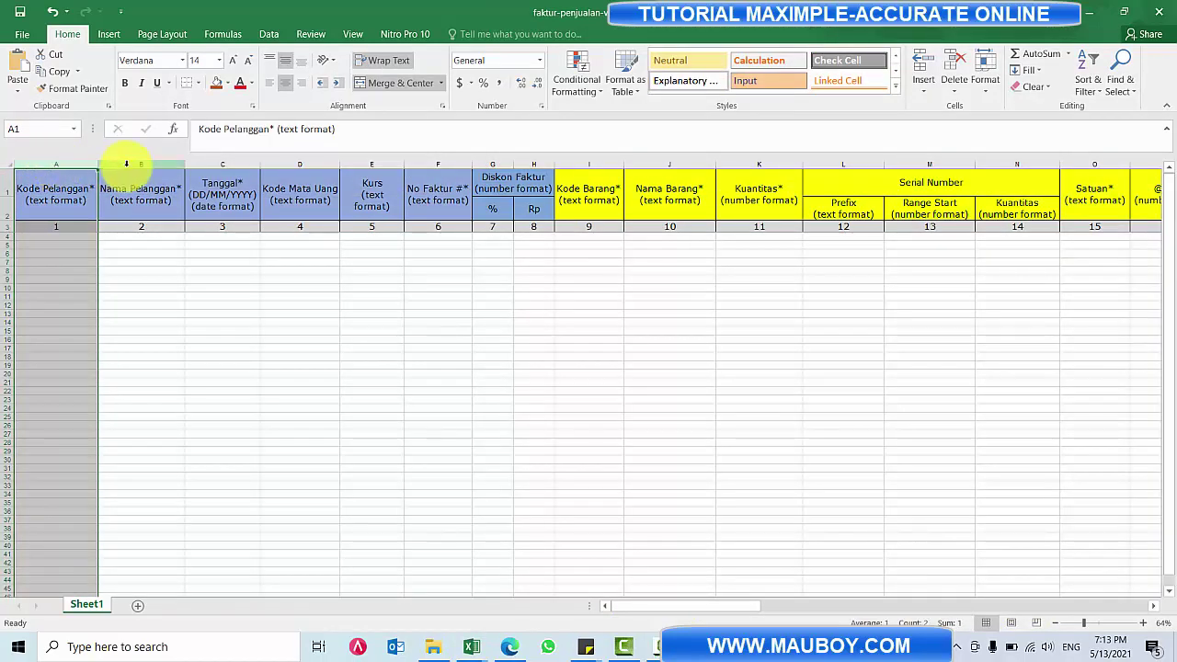
pyautogui.click(126, 164)
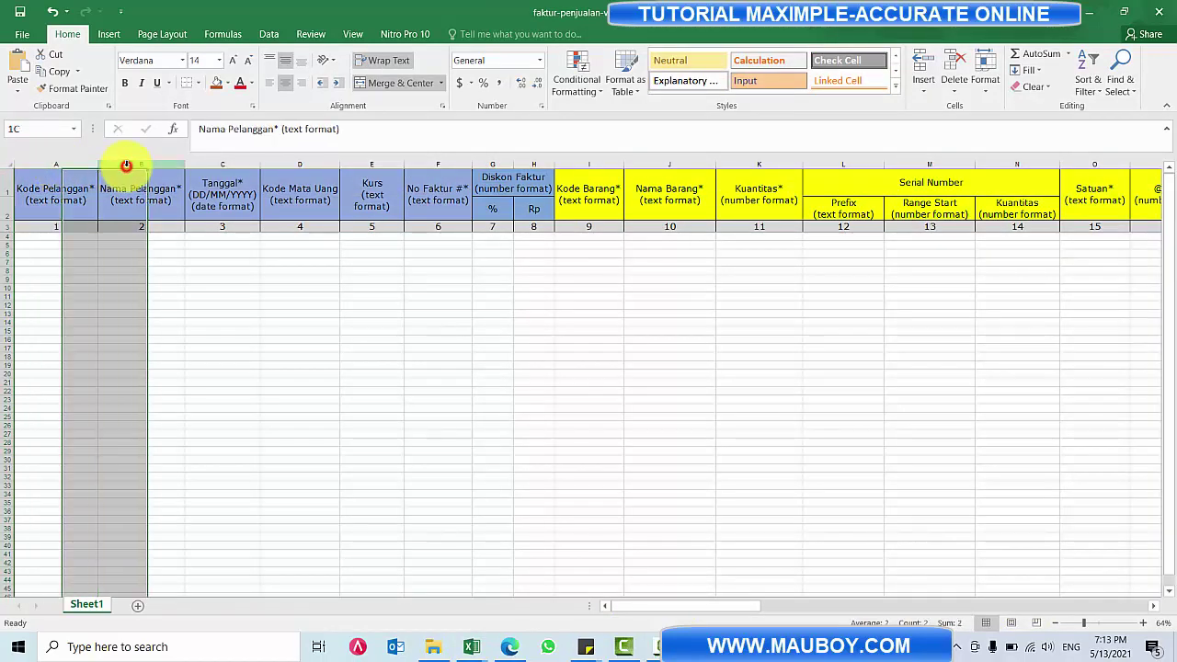
pyautogui.click(219, 166)
pyautogui.click(293, 166)
pyautogui.click(376, 167)
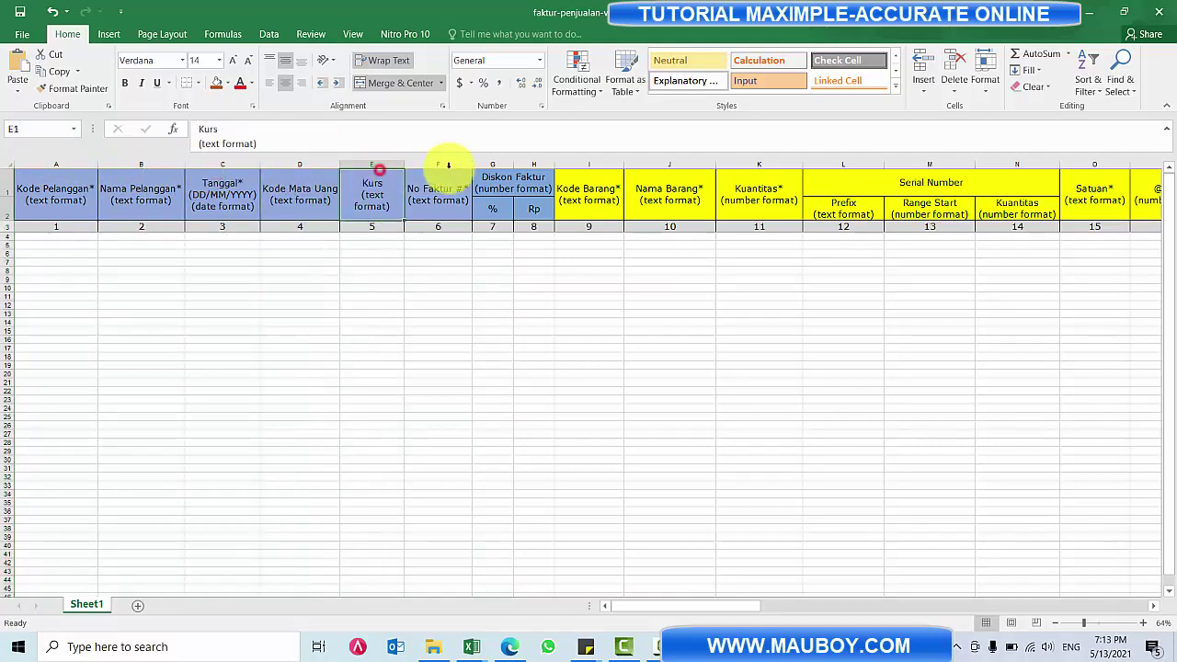
pyautogui.click(450, 165)
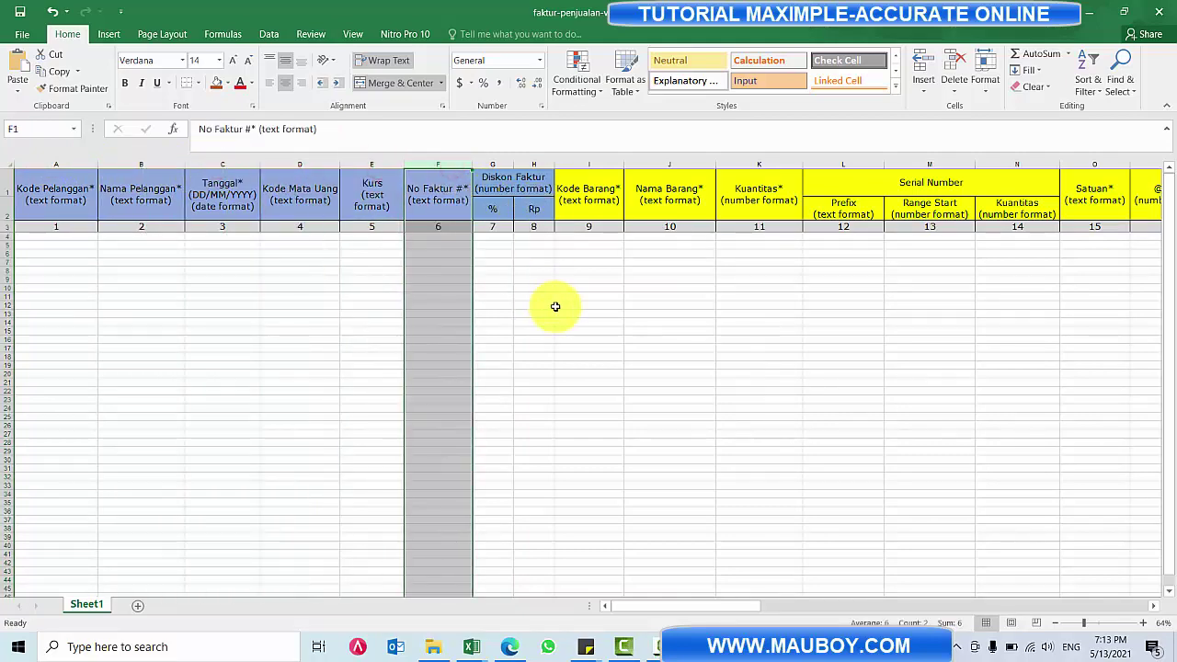
# - Enlarge the template view and highlight the Kode Pelanggan, Nama Pelanggan, Kode Mata Uang and Kurs headers to examine the required columns
pyautogui.scroll(4, 556, 306)
pyautogui.click(312, 212)
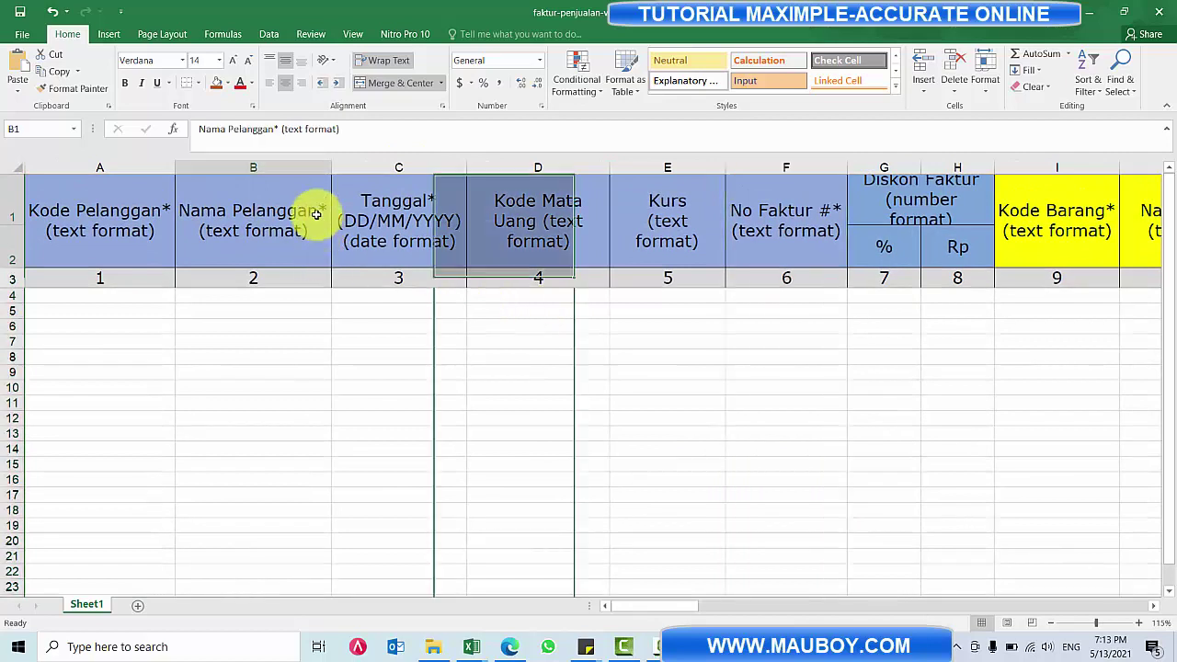
pyautogui.click(131, 215)
pyautogui.moveTo(555, 222); pyautogui.dragTo(632, 223)
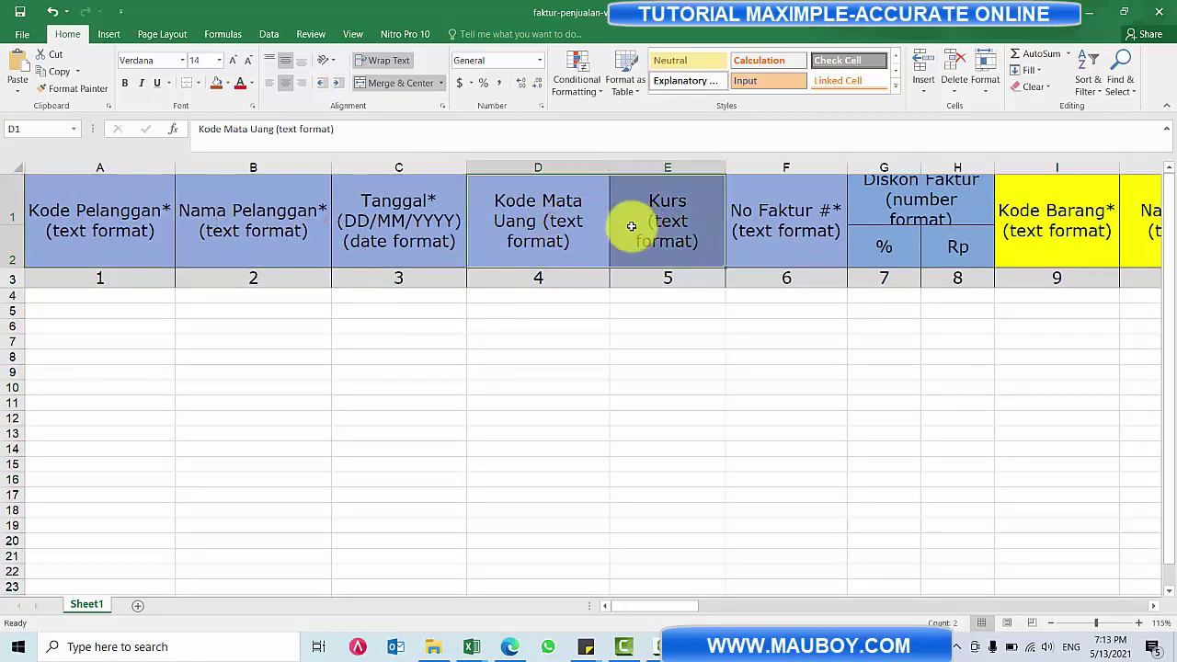
pyautogui.click(571, 226)
pyautogui.moveTo(549, 221); pyautogui.dragTo(630, 221)
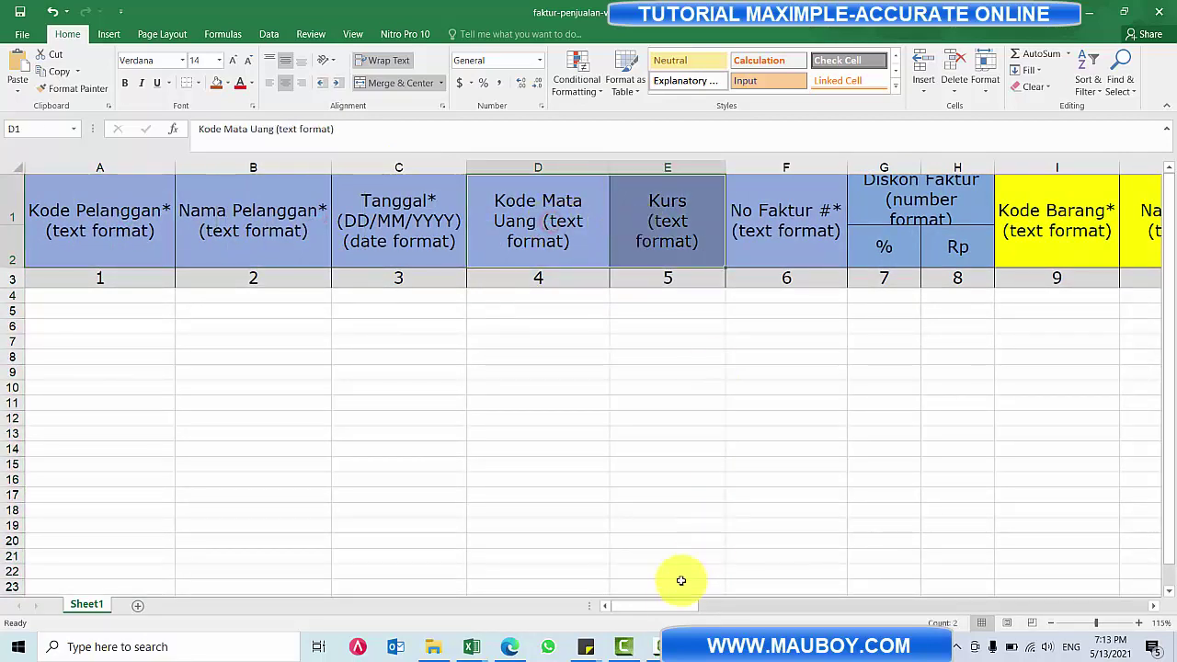
pyautogui.moveTo(677, 614); pyautogui.dragTo(554, 580)
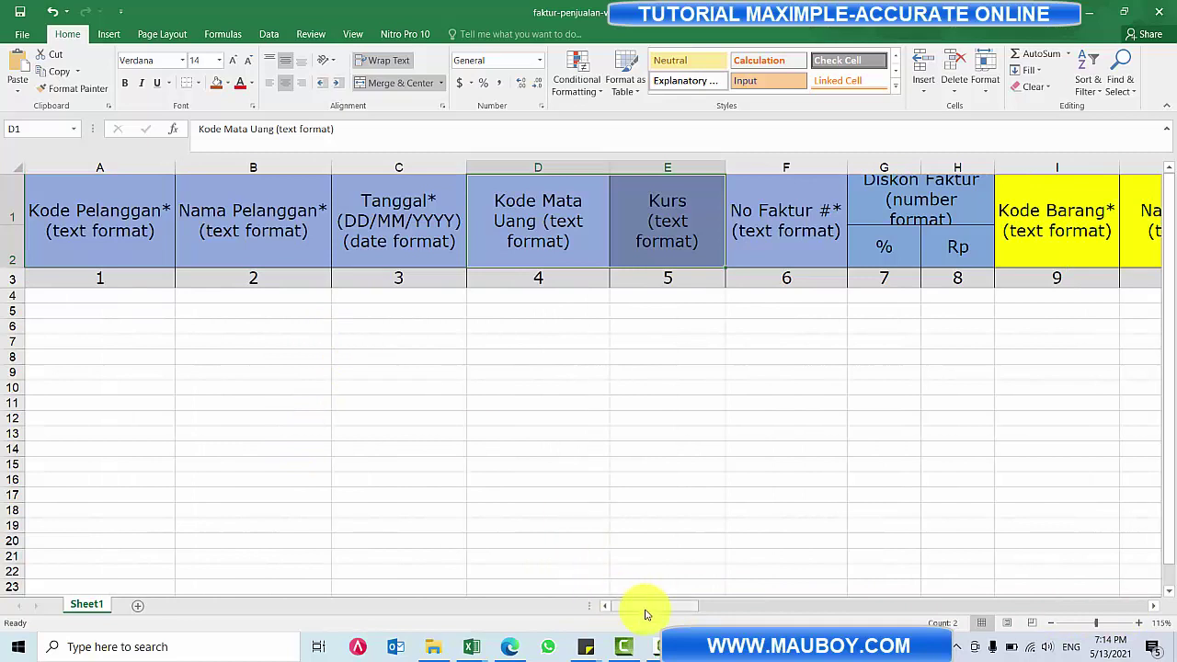
pyautogui.click(41, 213)
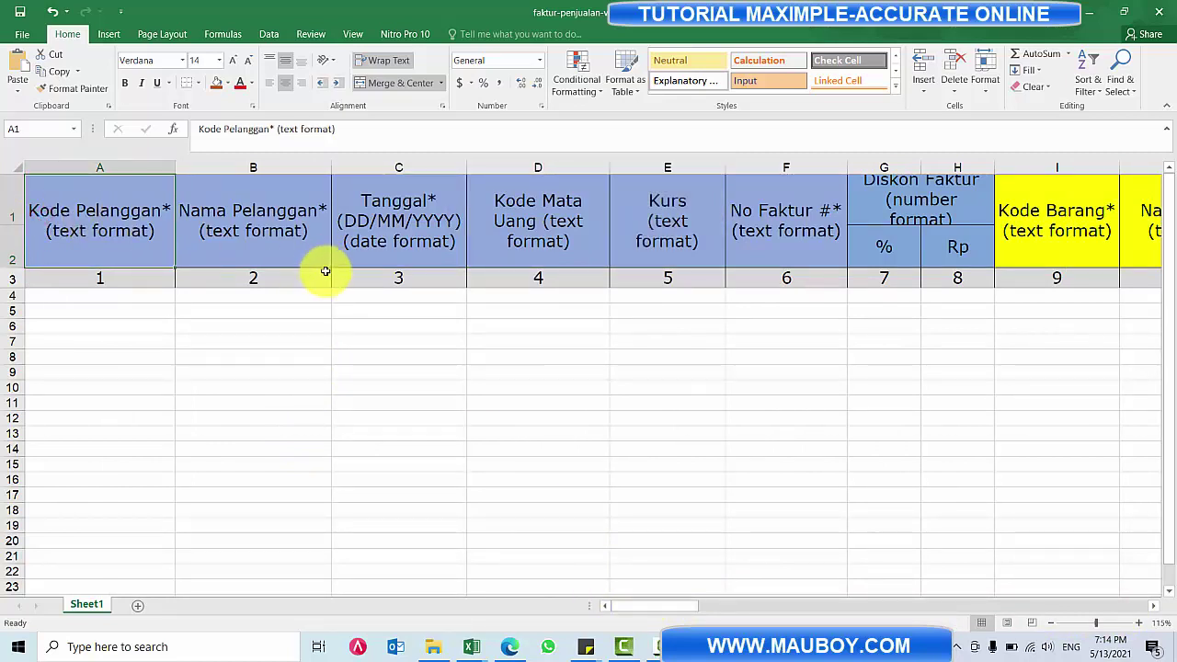
# - Examine the File ID to Vendor Code columns of the 7 - 8 Mei Penjualan workbook, then return to the faktur-penjualan-v3 template
pyautogui.click(474, 649)
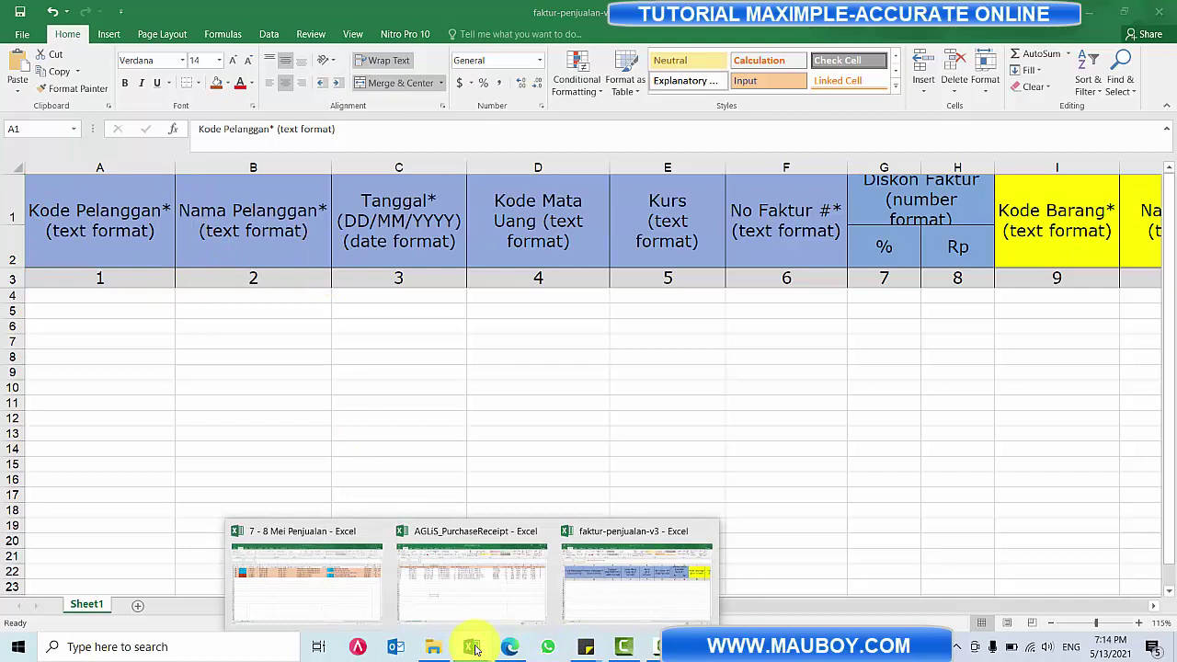
pyautogui.click(290, 585)
pyautogui.click(145, 166)
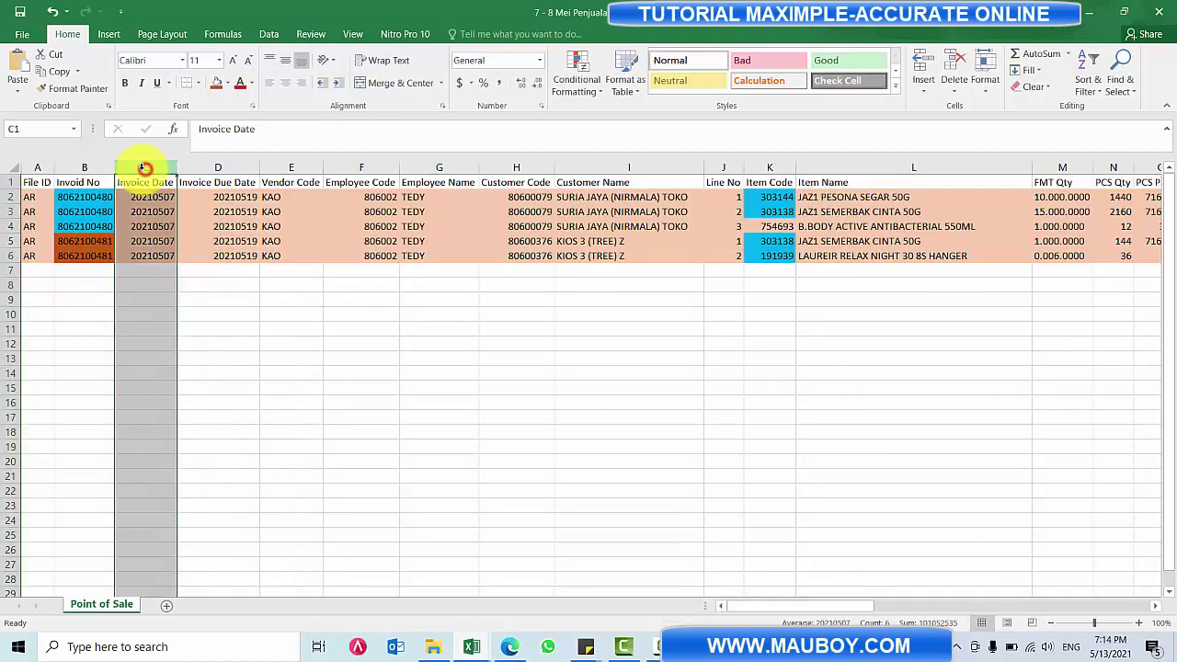
pyautogui.click(81, 166)
pyautogui.click(28, 166)
pyautogui.click(86, 166)
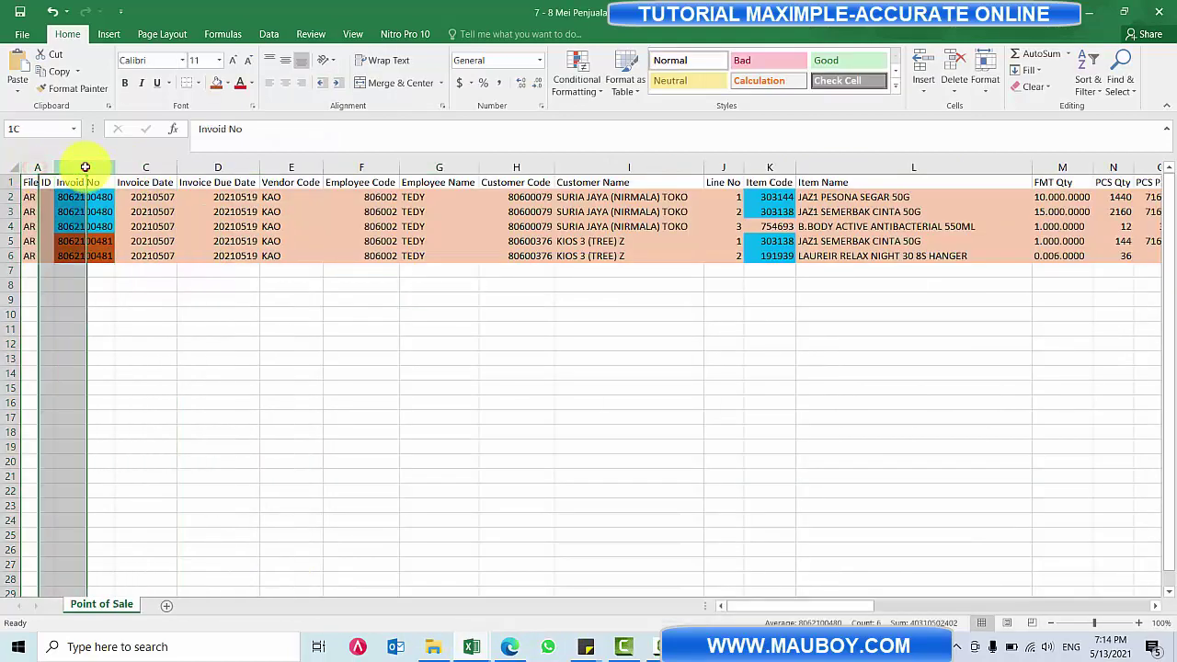
pyautogui.click(139, 167)
pyautogui.click(186, 167)
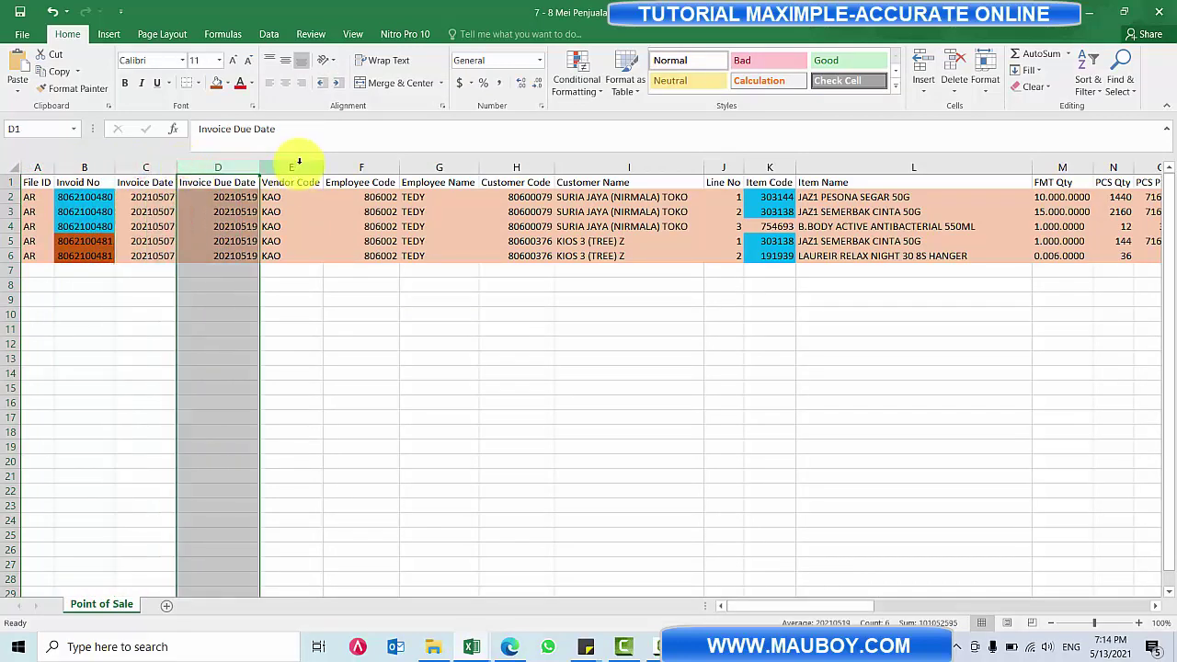
pyautogui.click(299, 164)
pyautogui.hotkey('alt', 'Tab')
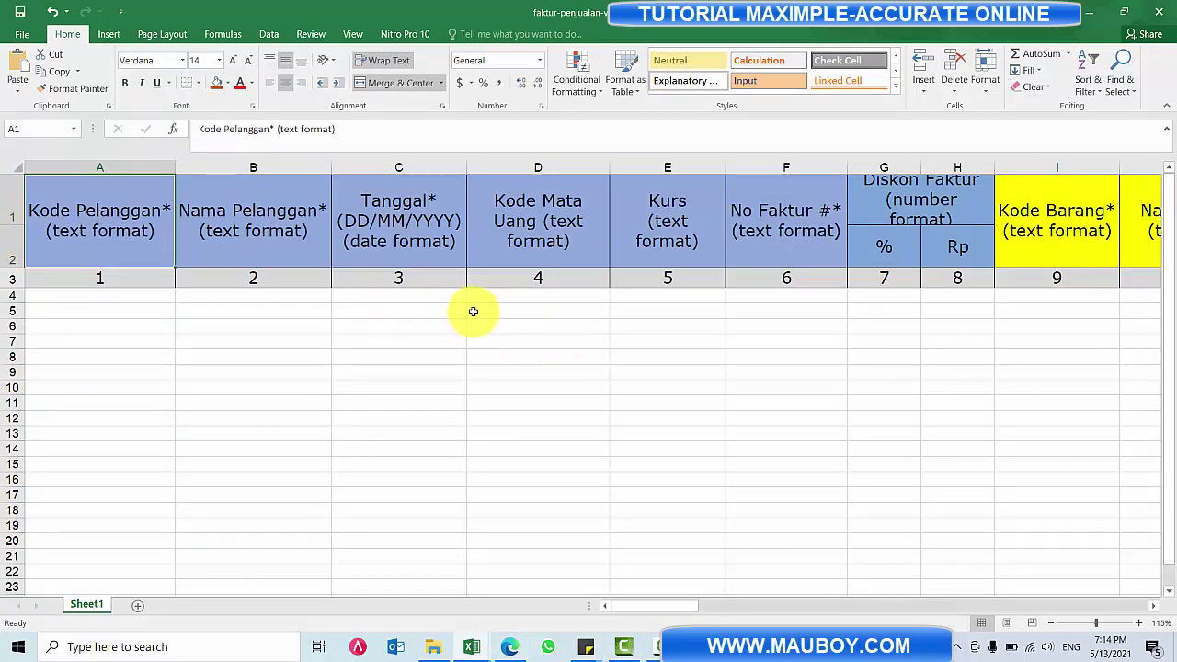
# - Switch to MAXIMPLE in the browser, view the Faktur Penjualan page's file upload dialog and cancel it
pyautogui.click(511, 648)
pyautogui.click(127, 184)
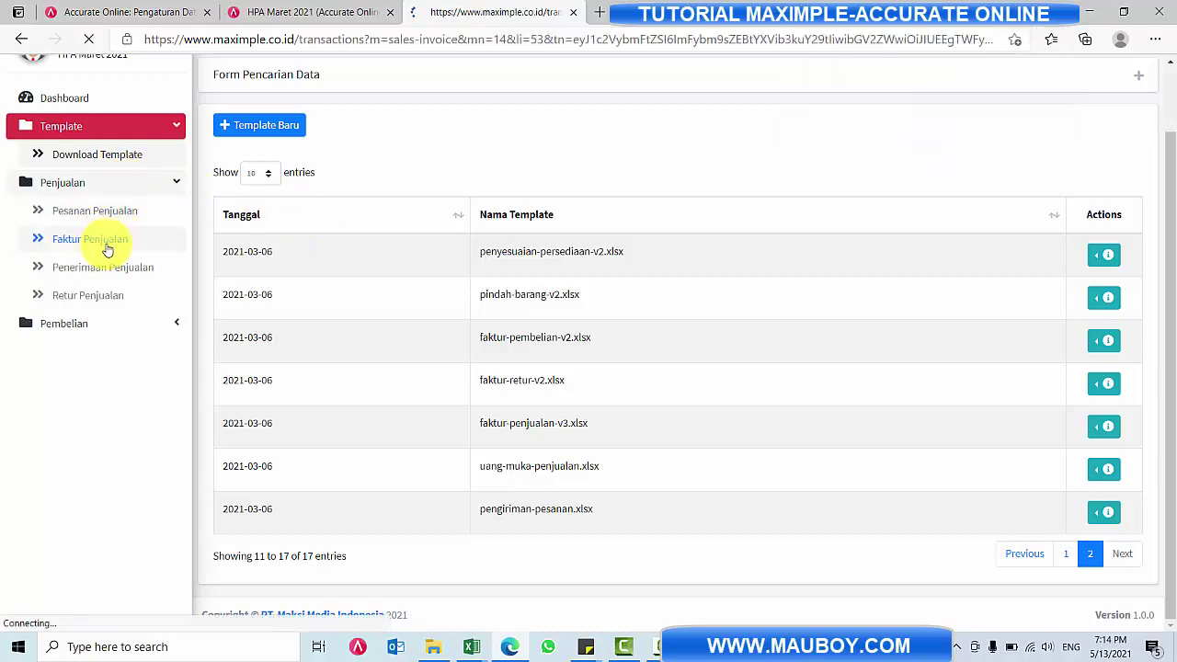
pyautogui.click(249, 209)
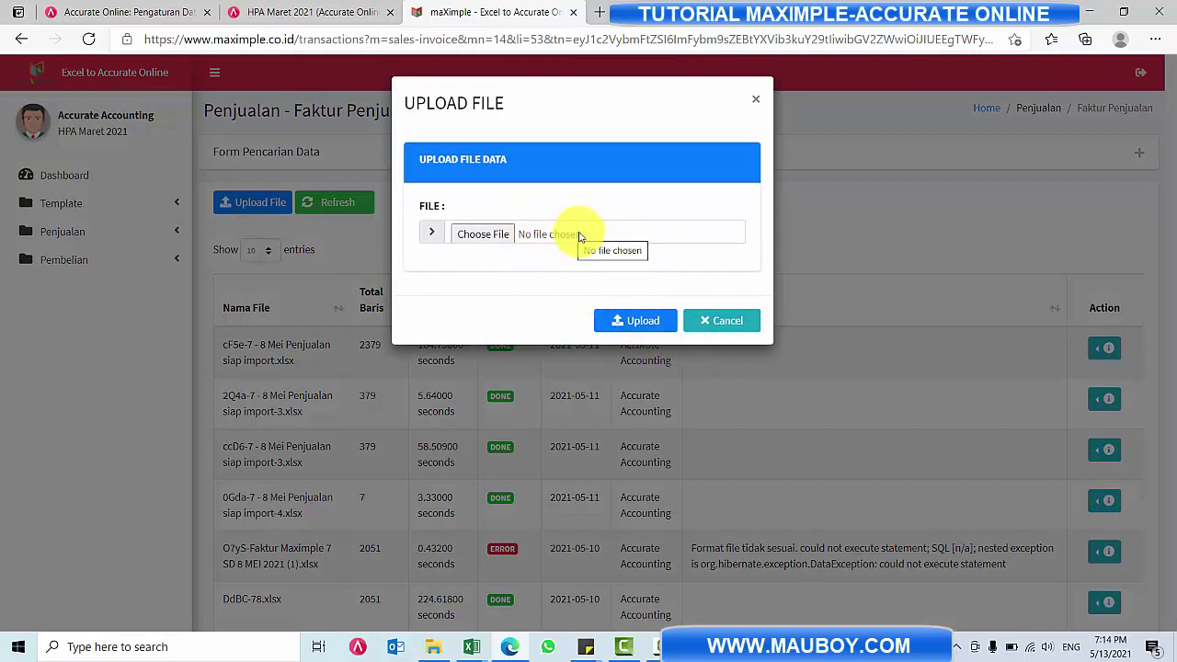
pyautogui.click(736, 331)
# - Switch to Accurate Online and open a blank Faktur Penjualan form from the Penjualan module
pyautogui.click(295, 12)
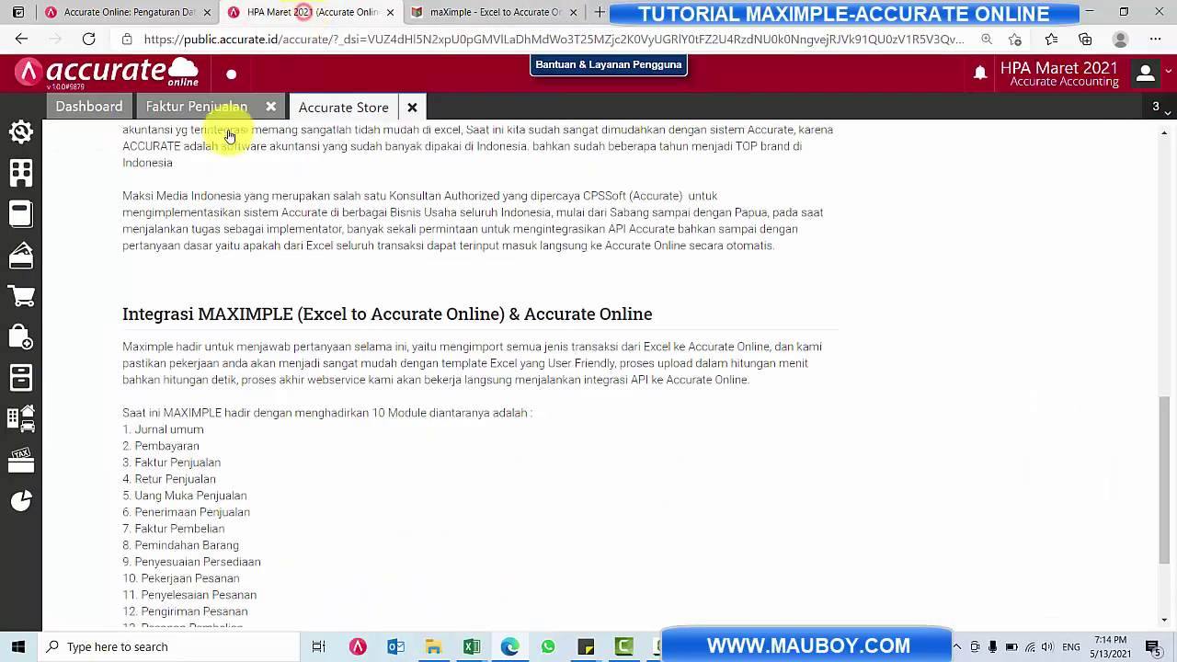
pyautogui.click(21, 294)
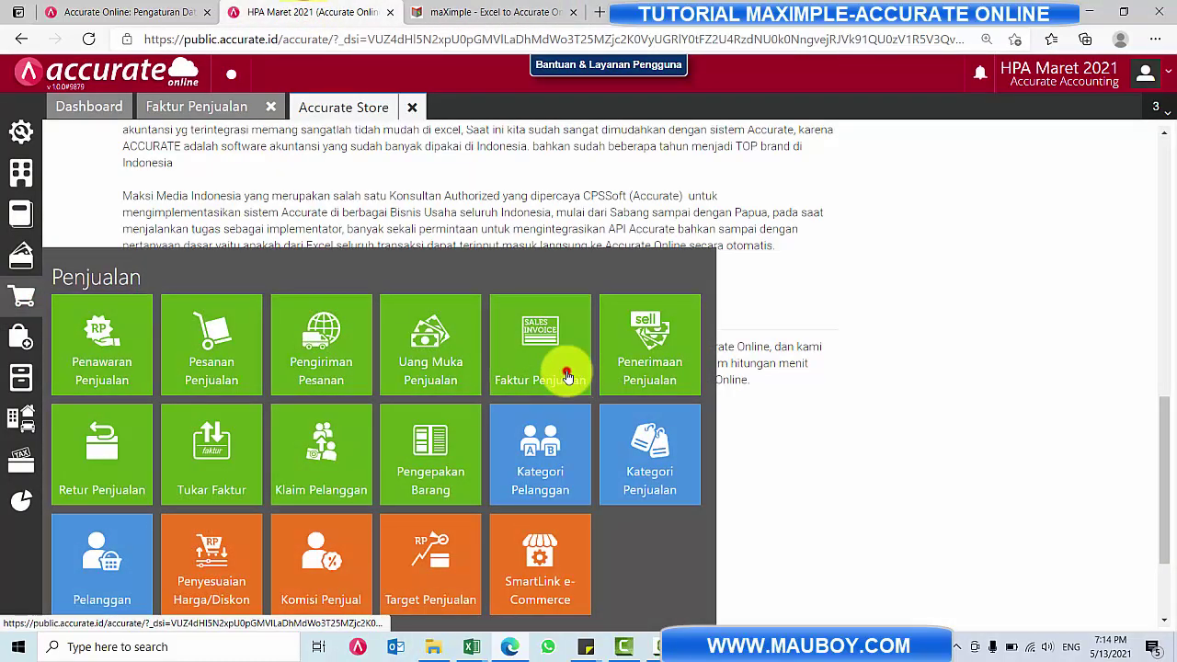
pyautogui.click(567, 377)
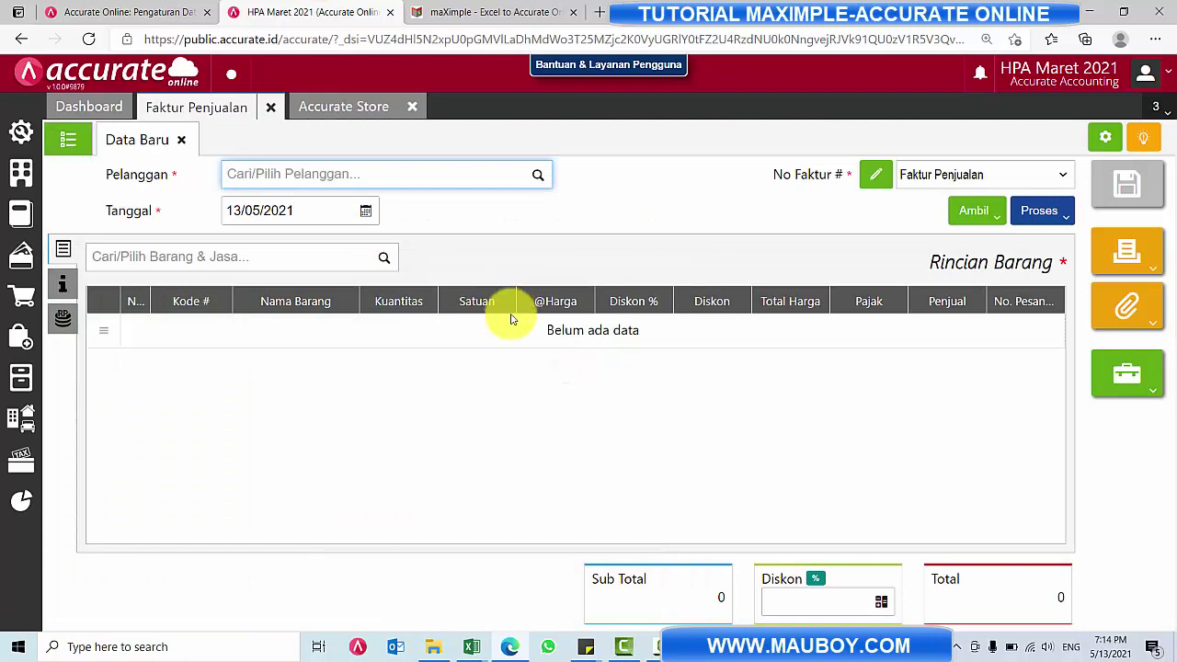
# - Switch back to Excel and compare the faktur-penjualan-v3 template's columns with the invoice data in the 7 - 8 Mei Penjualan workbook
pyautogui.moveTo(471, 646)
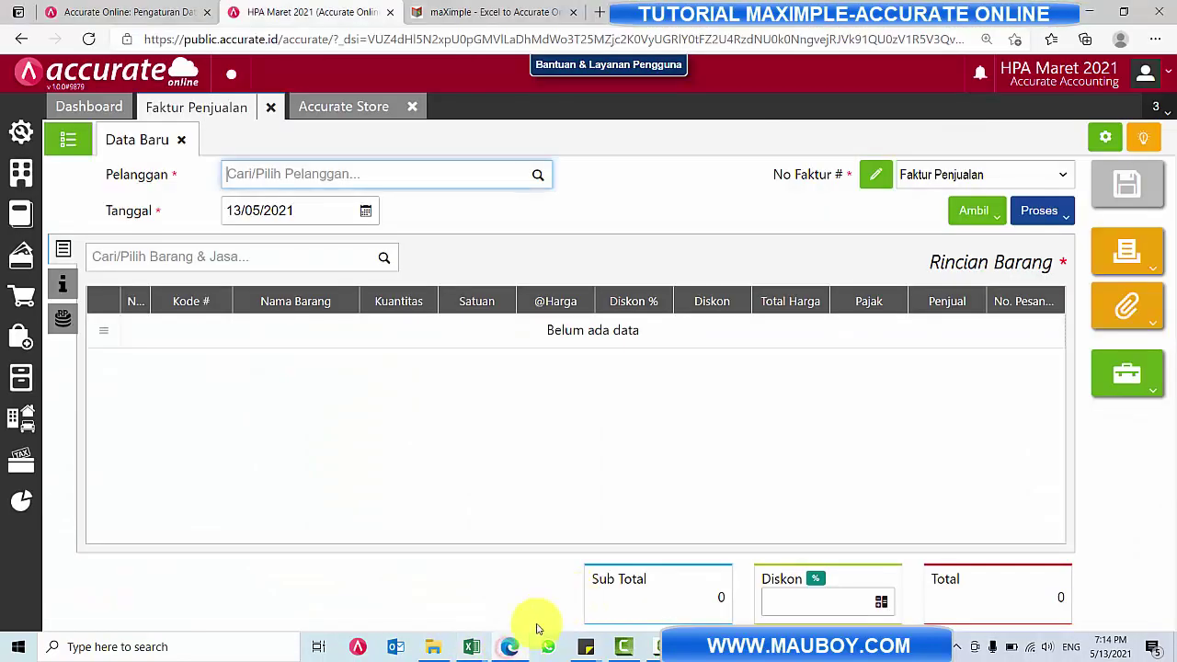
pyautogui.click(598, 598)
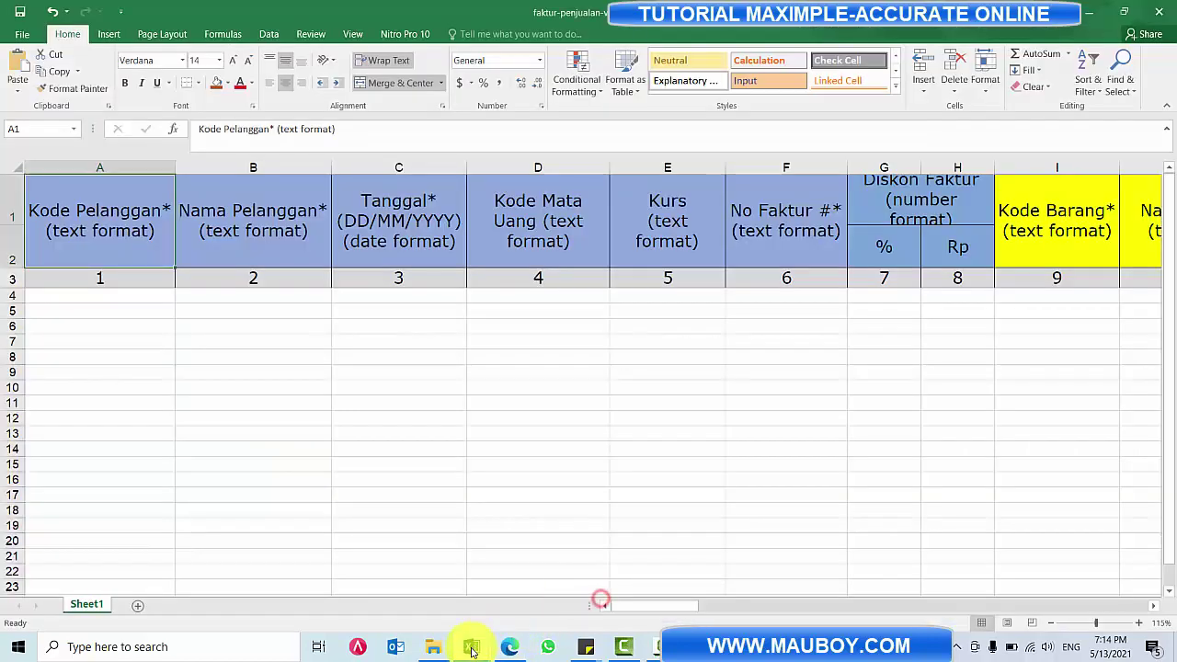
pyautogui.click(320, 581)
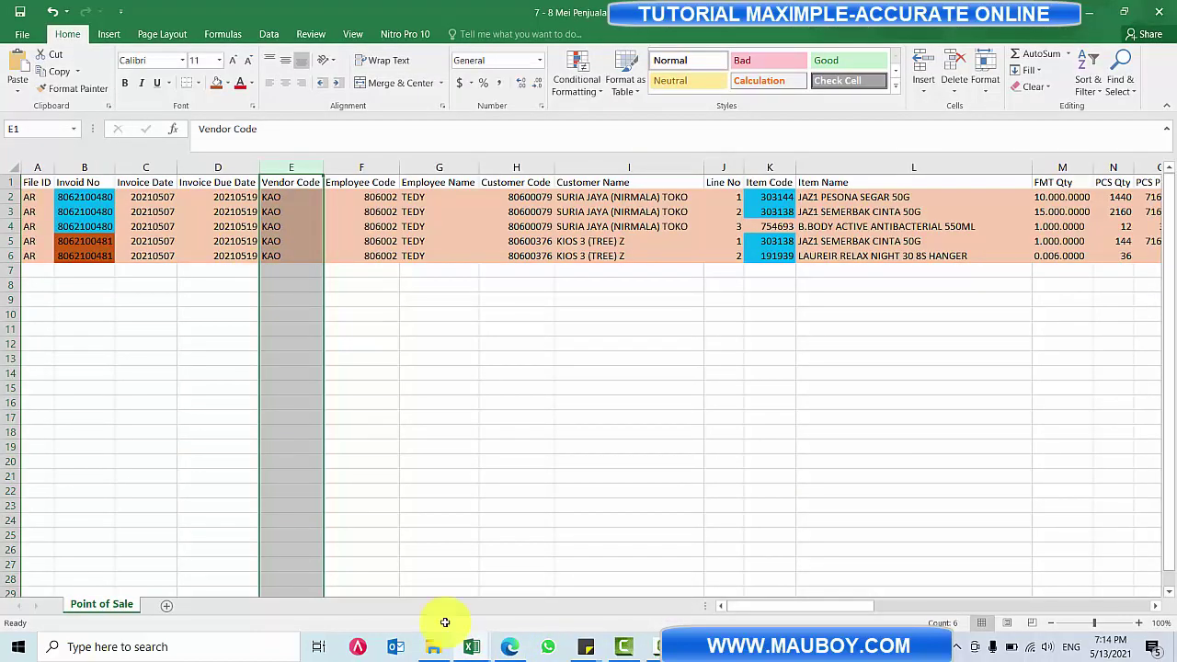
pyautogui.moveTo(475, 646)
pyautogui.click(619, 596)
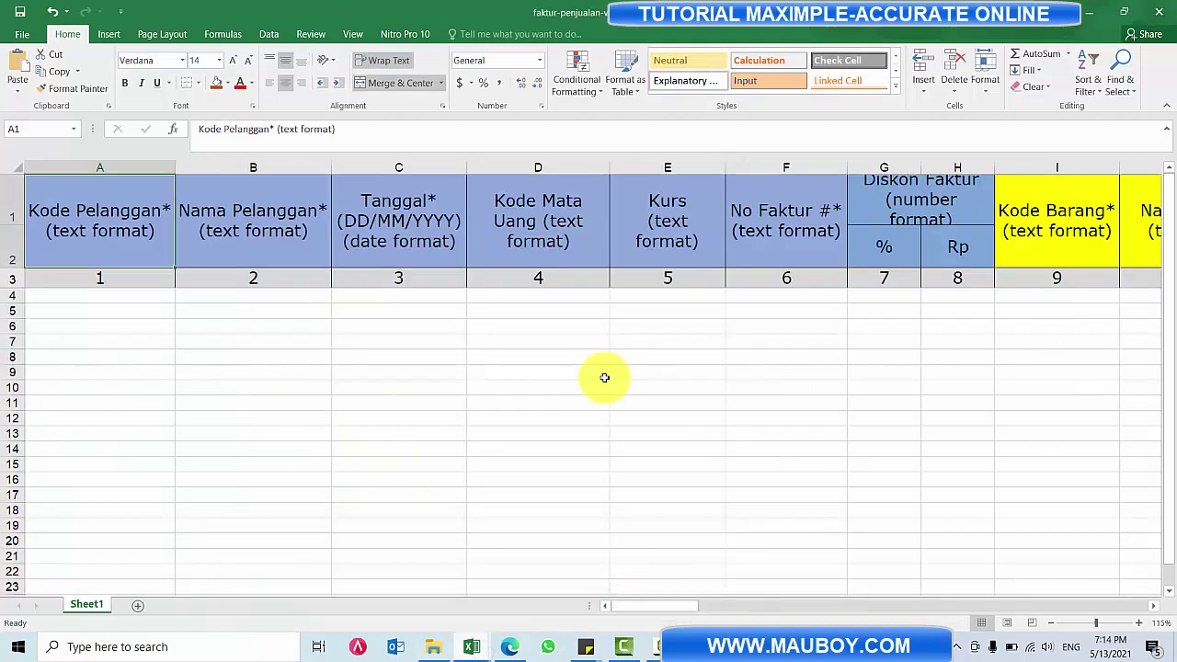
pyautogui.hotkey('alt', 'Tab')
pyautogui.click(85, 196)
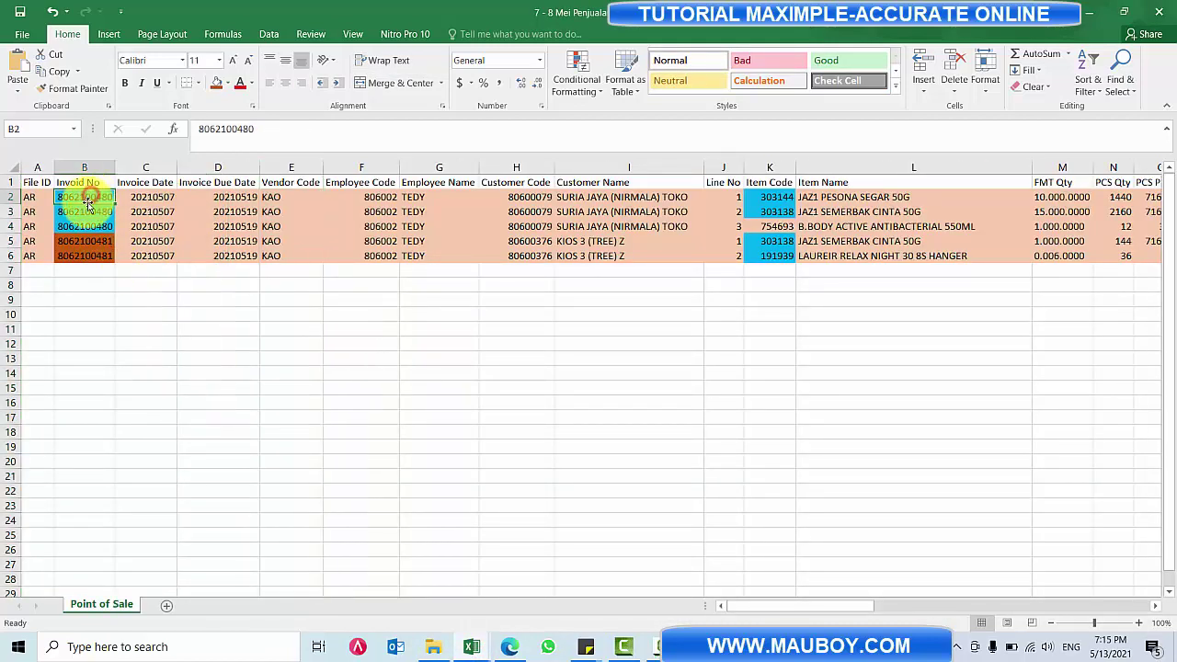
pyautogui.hotkey('alt', 'Tab')
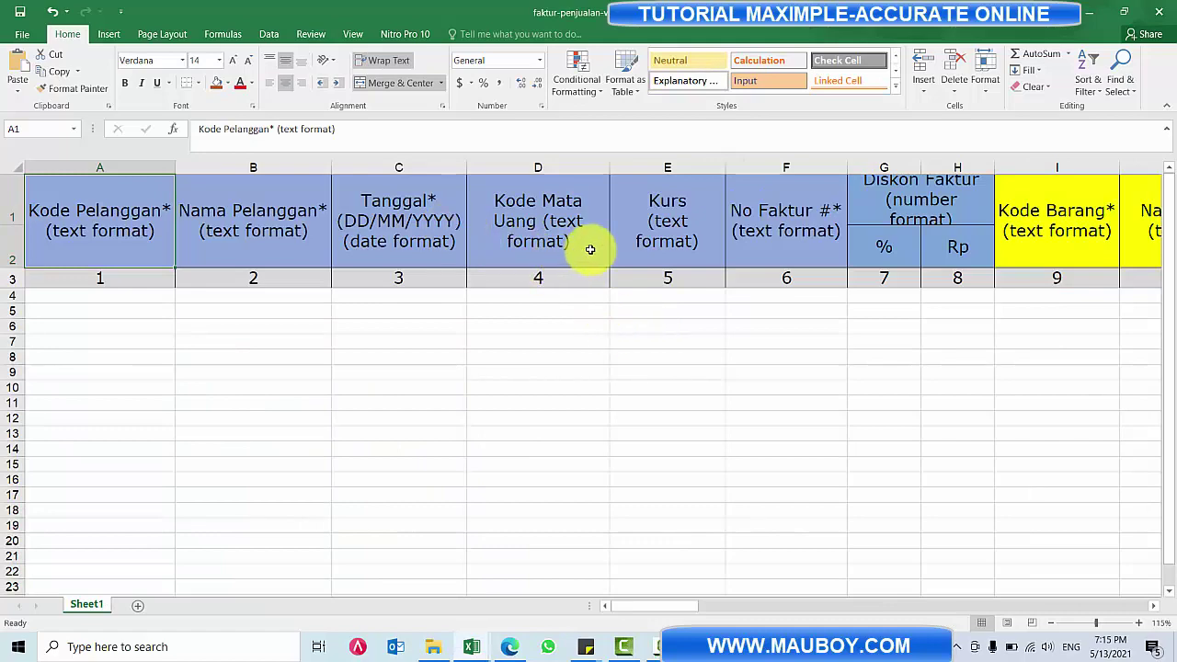
pyautogui.moveTo(670, 609); pyautogui.dragTo(619, 620)
# - Widen the Invoid No column in the 7 - 8 Mei Penjualan workbook so the invoice numbers fit in full
pyautogui.hotkey('alt', 'Tab')
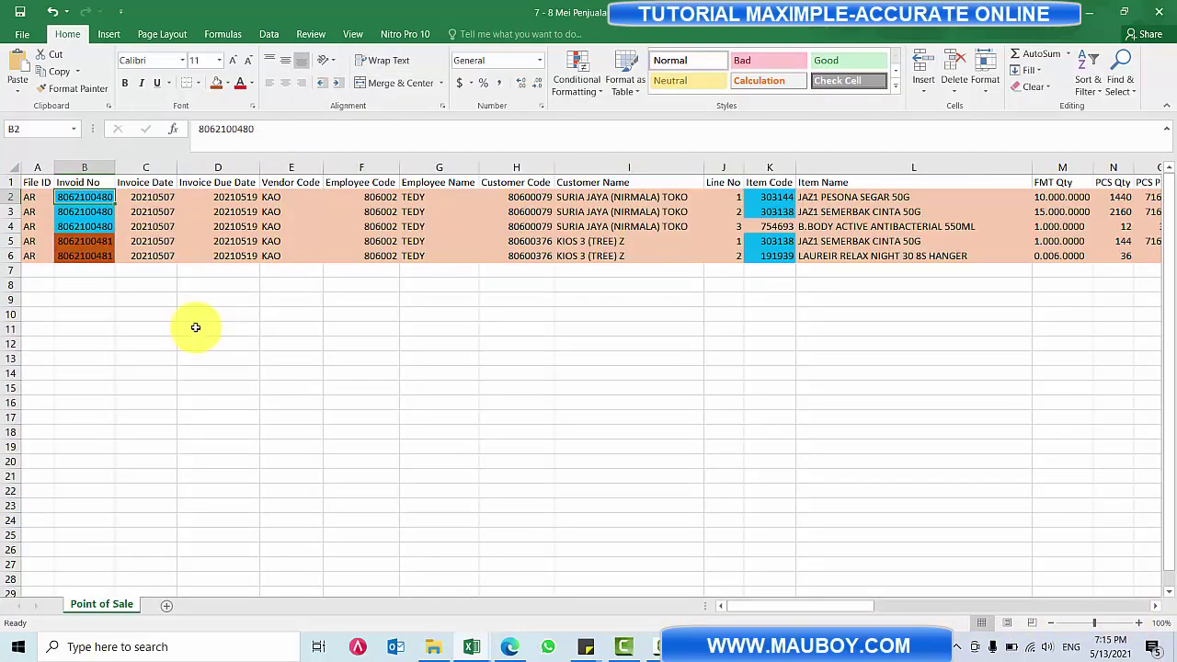
pyautogui.click(61, 225)
pyautogui.scroll(4, 128, 294)
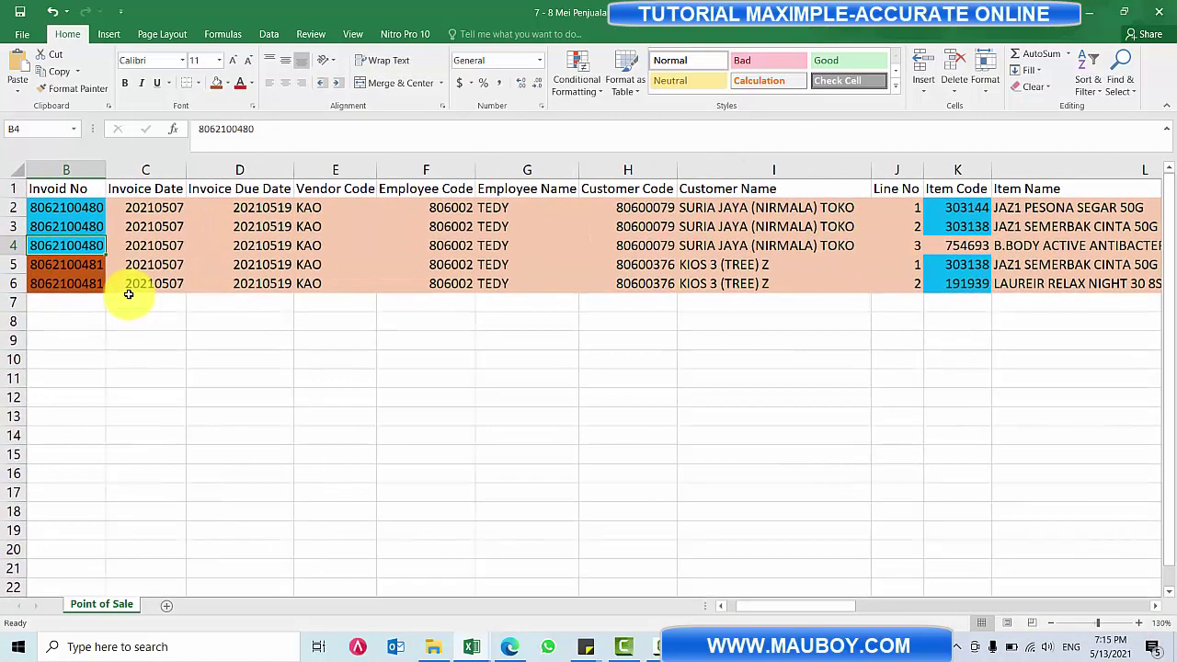
pyautogui.moveTo(773, 608); pyautogui.dragTo(740, 612)
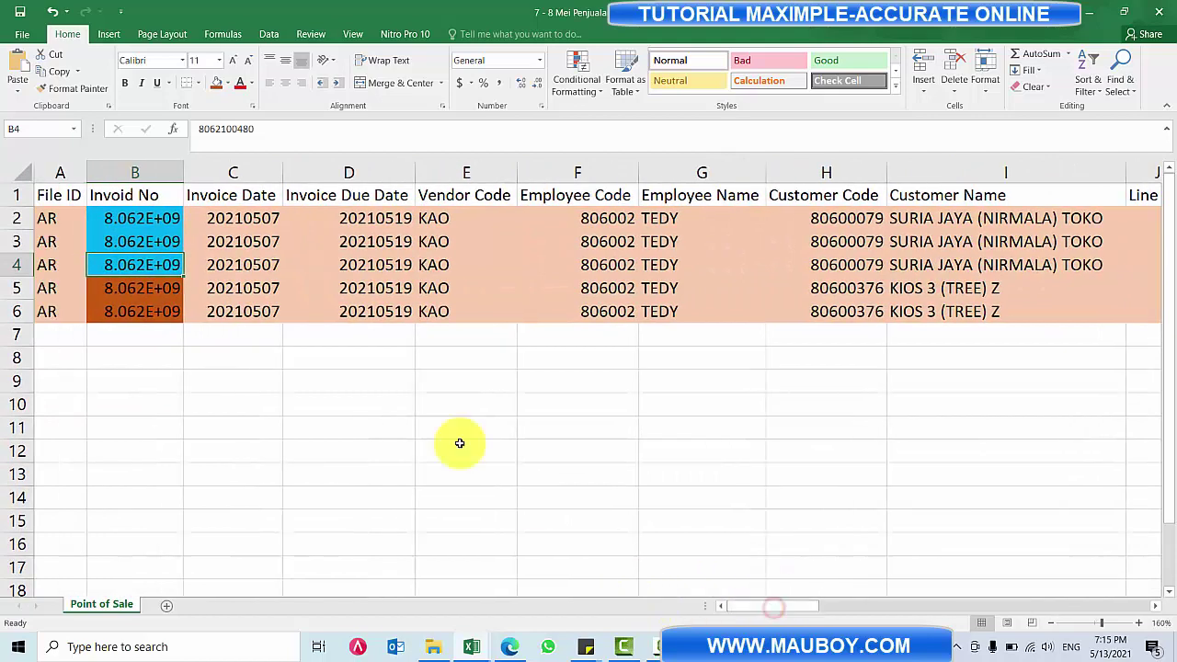
pyautogui.moveTo(181, 169); pyautogui.dragTo(254, 172)
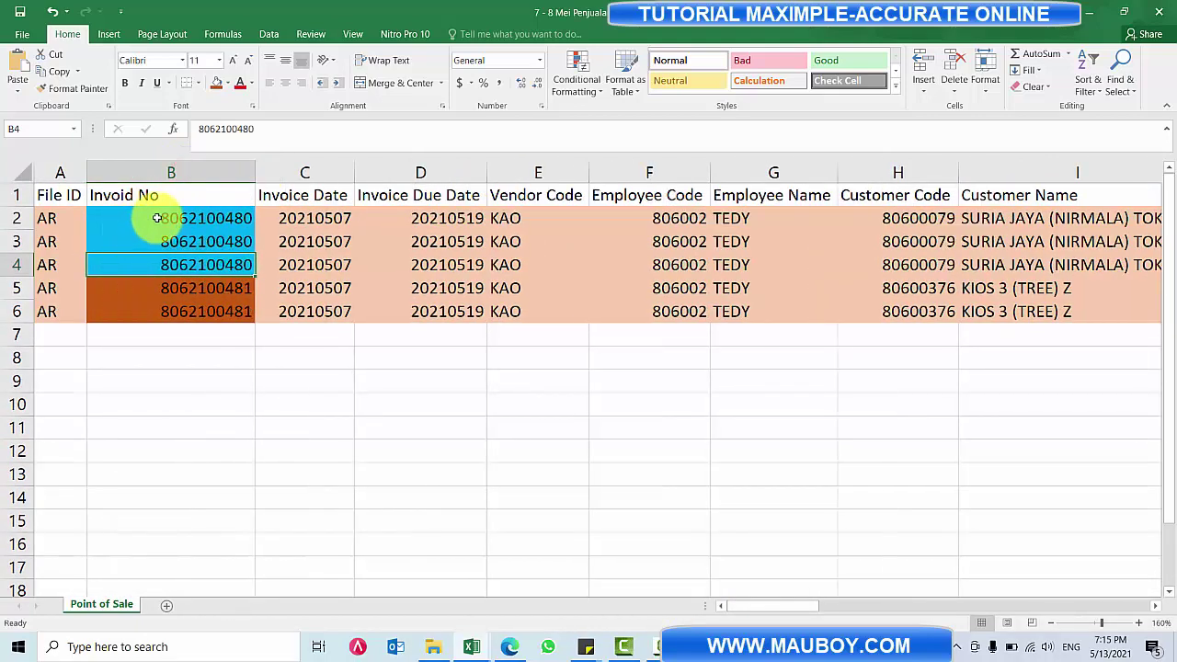
# - Copy the invoice numbers in B2:B6 of the sales workbook and paste them as values into the template's No Faktur column from F4
pyautogui.click(158, 218)
pyautogui.moveTo(185, 217); pyautogui.dragTo(181, 304)
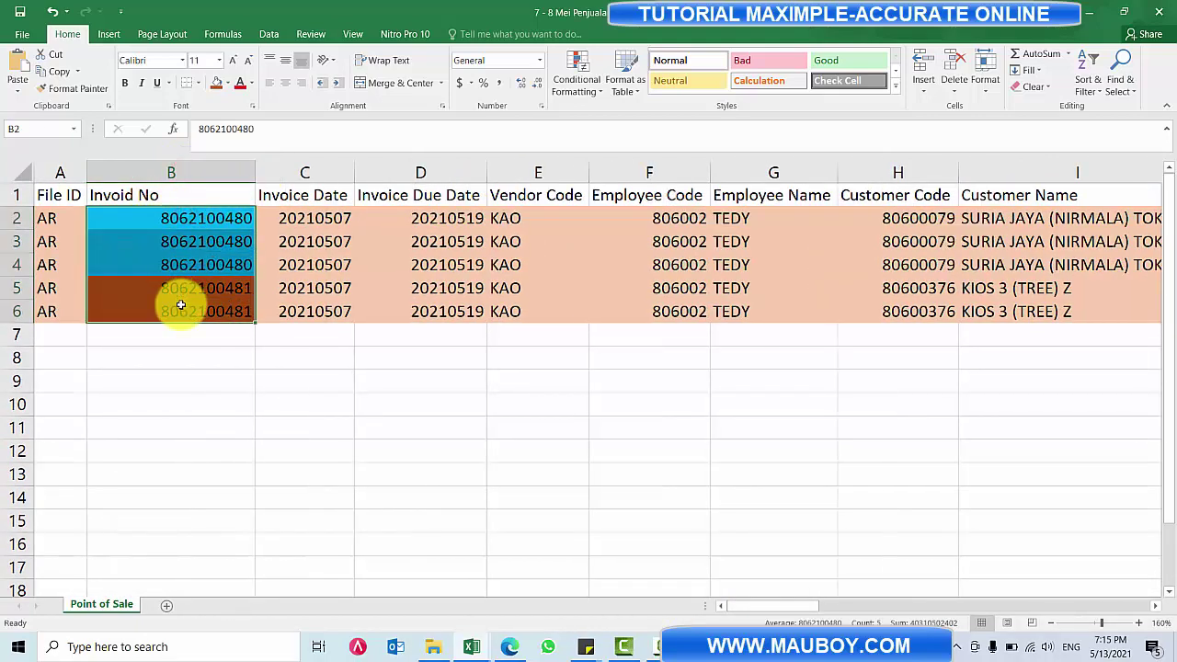
pyautogui.hotkey('ctrl', 'c')
pyautogui.hotkey('ctrl', 'Tab')
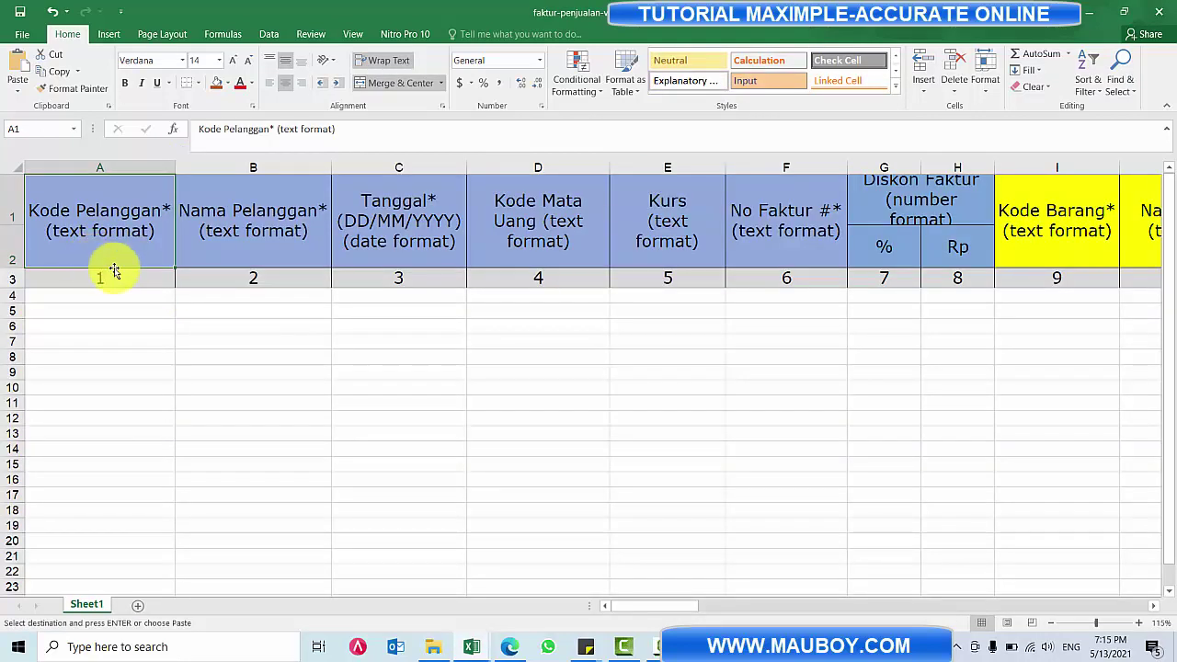
pyautogui.click(628, 276)
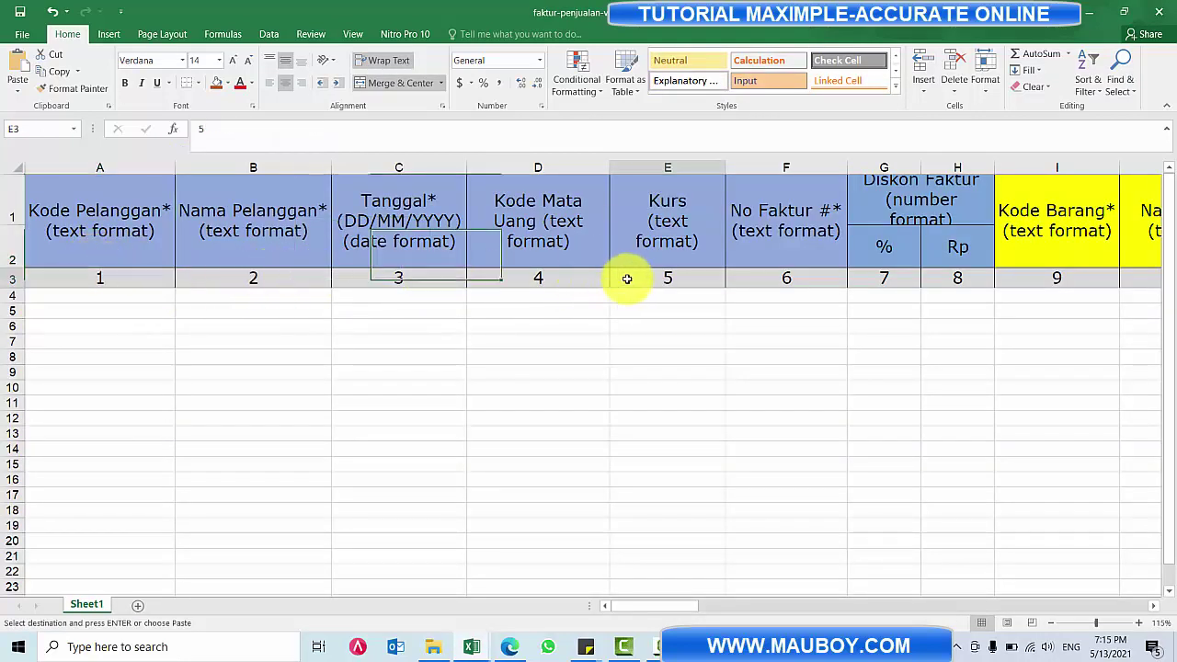
pyautogui.click(786, 291)
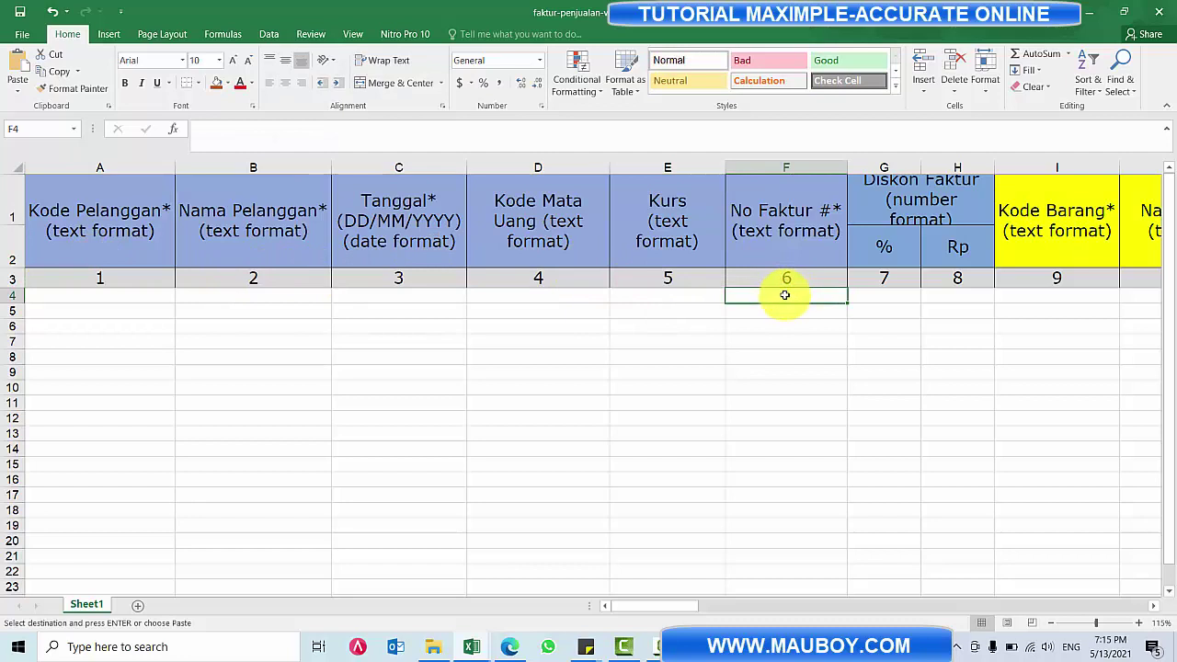
pyautogui.rightClick(784, 294)
pyautogui.click(835, 360)
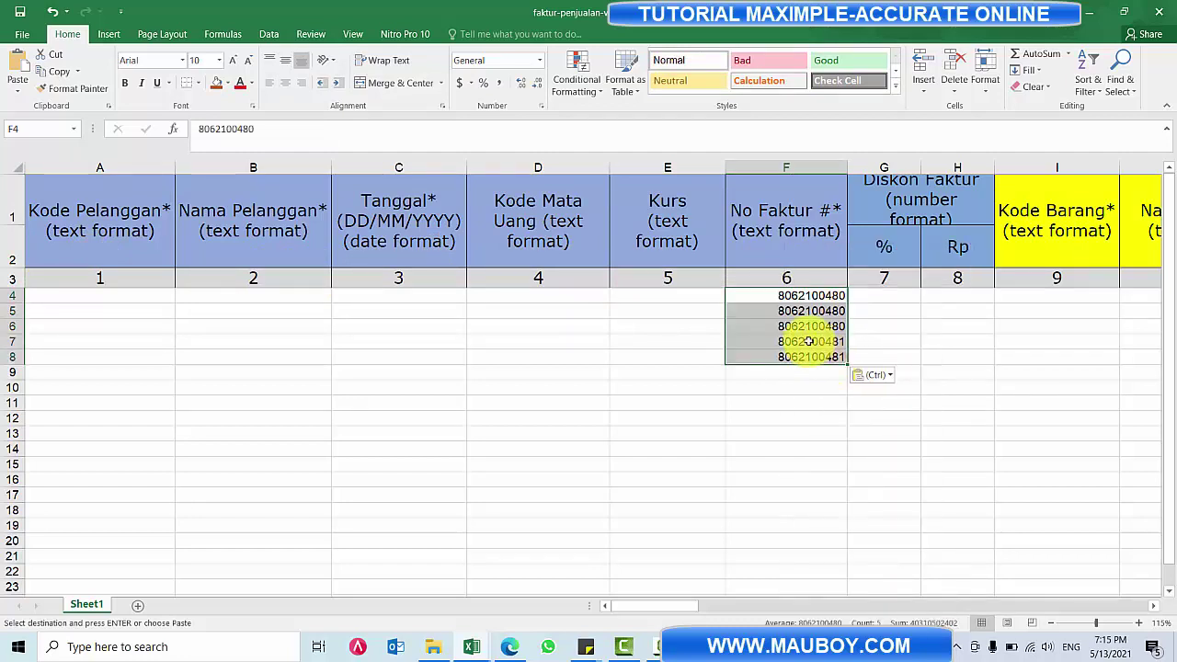
# - Copy the invoice dates in C2:C6 of the sales workbook and paste them as values into the template's Tanggal column from C4
pyautogui.hotkey('alt', 'Tab')
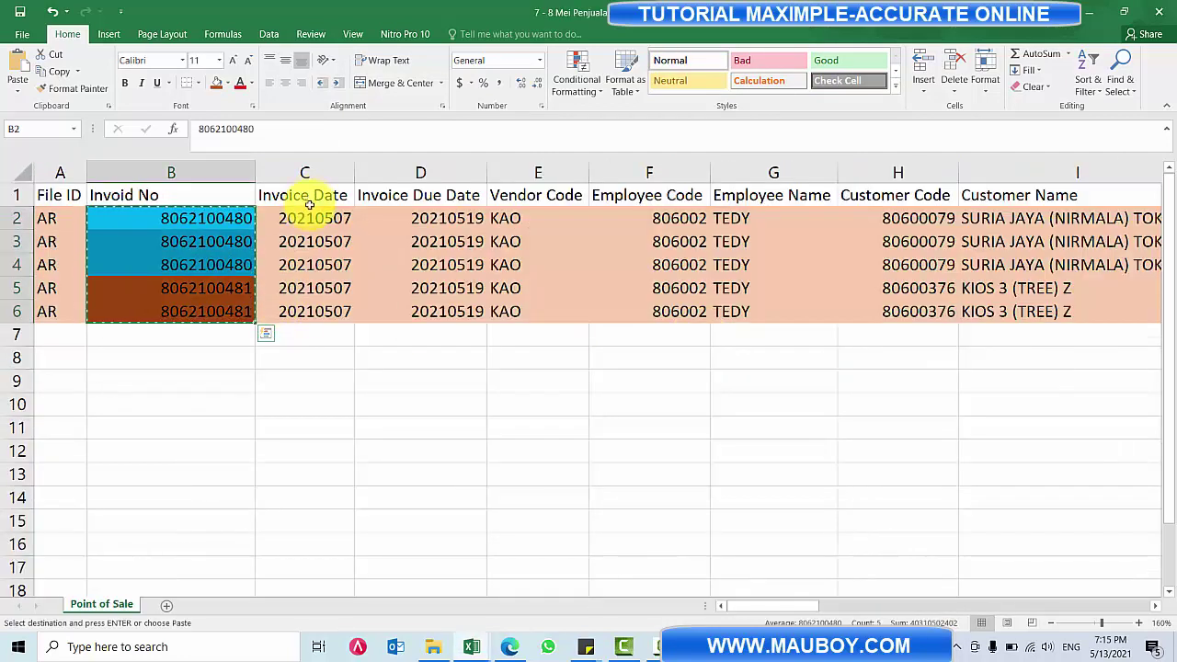
pyautogui.moveTo(310, 218); pyautogui.dragTo(310, 308)
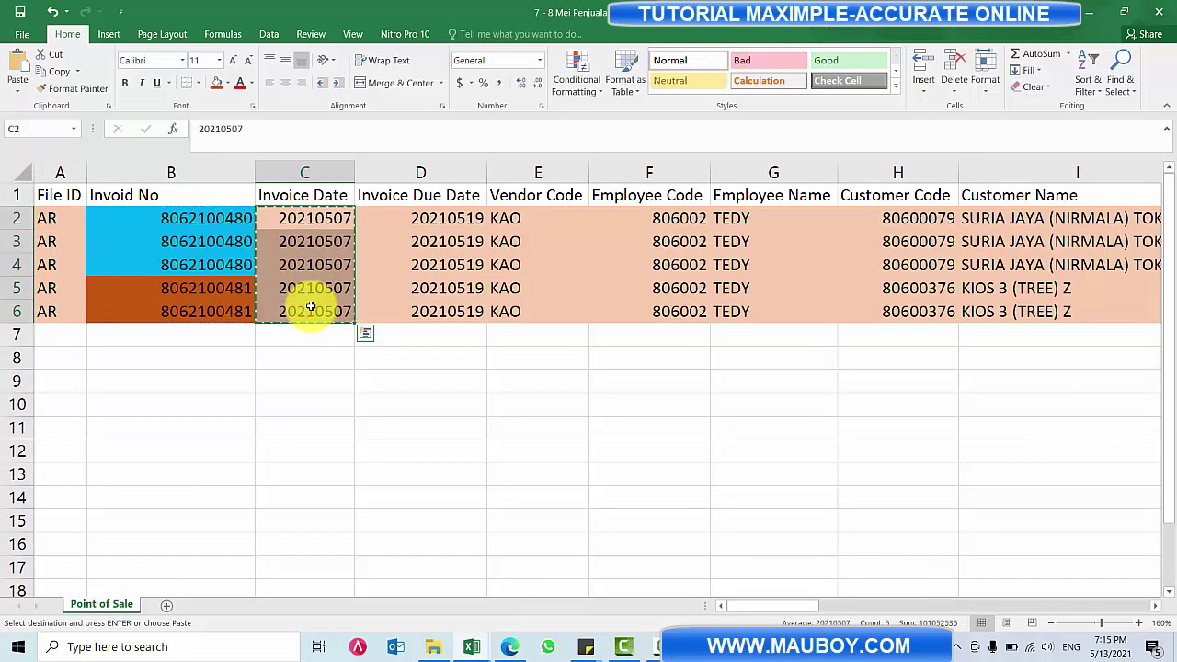
pyautogui.hotkey('alt', 'Tab')
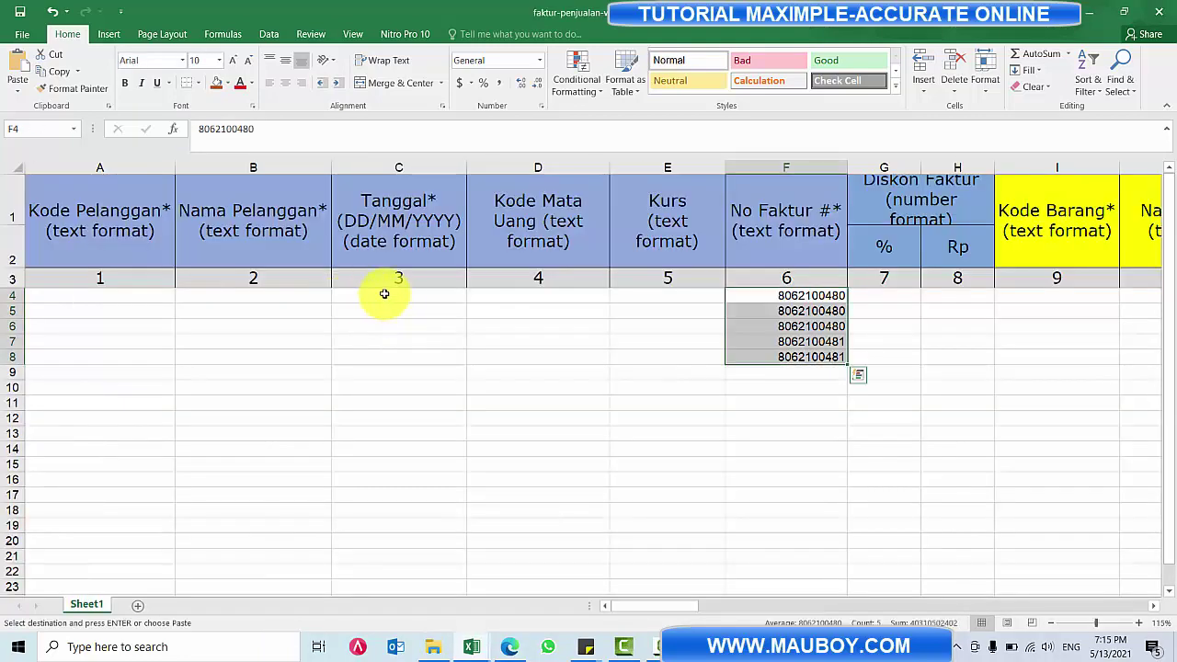
pyautogui.click(390, 294)
pyautogui.rightClick(391, 295)
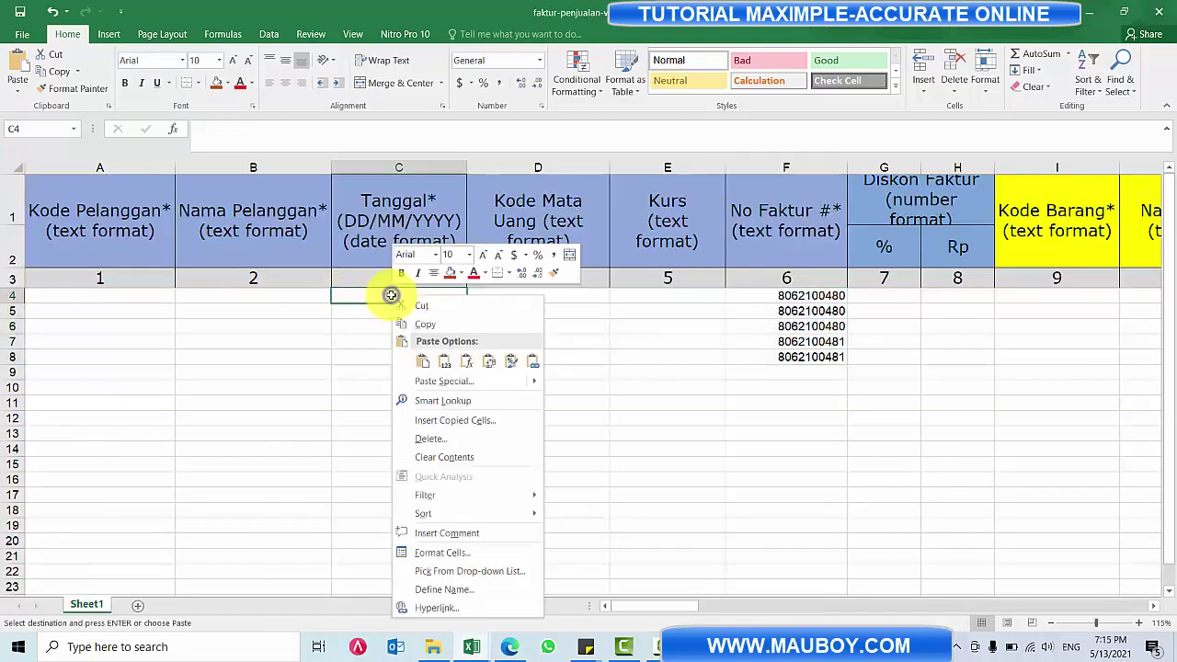
pyautogui.click(448, 362)
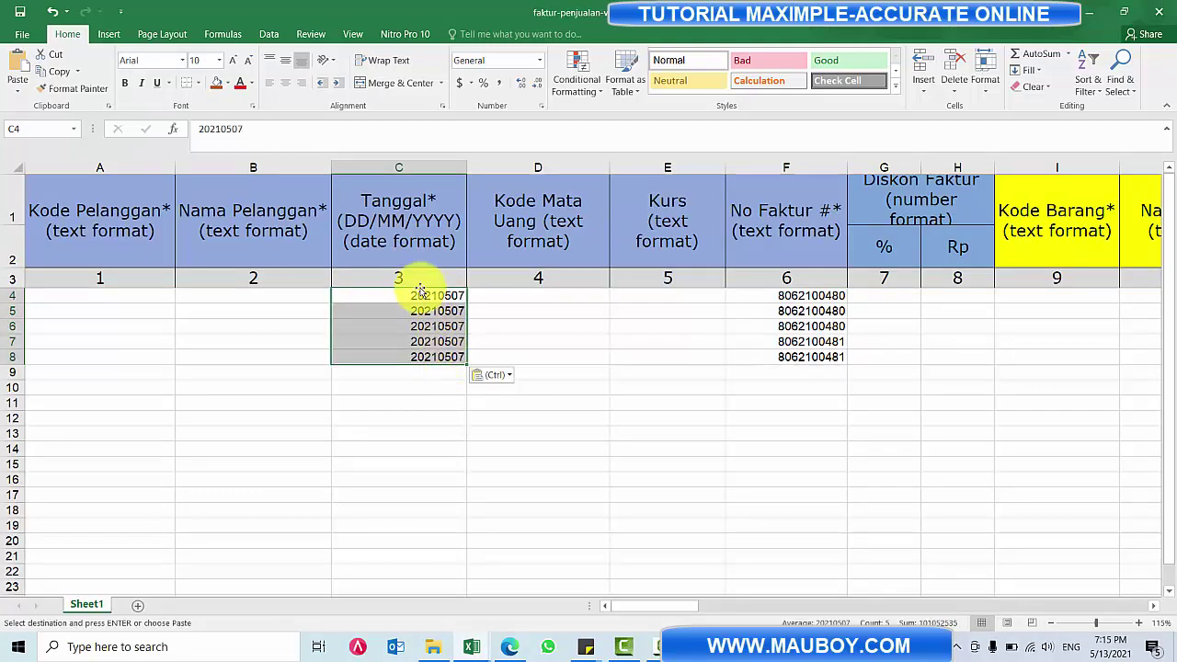
# - Check the Invoice Due Date and Vendor Code columns of the sales workbook against the columns available in the faktur-penjualan-v3 template
pyautogui.hotkey('alt', 'Tab')
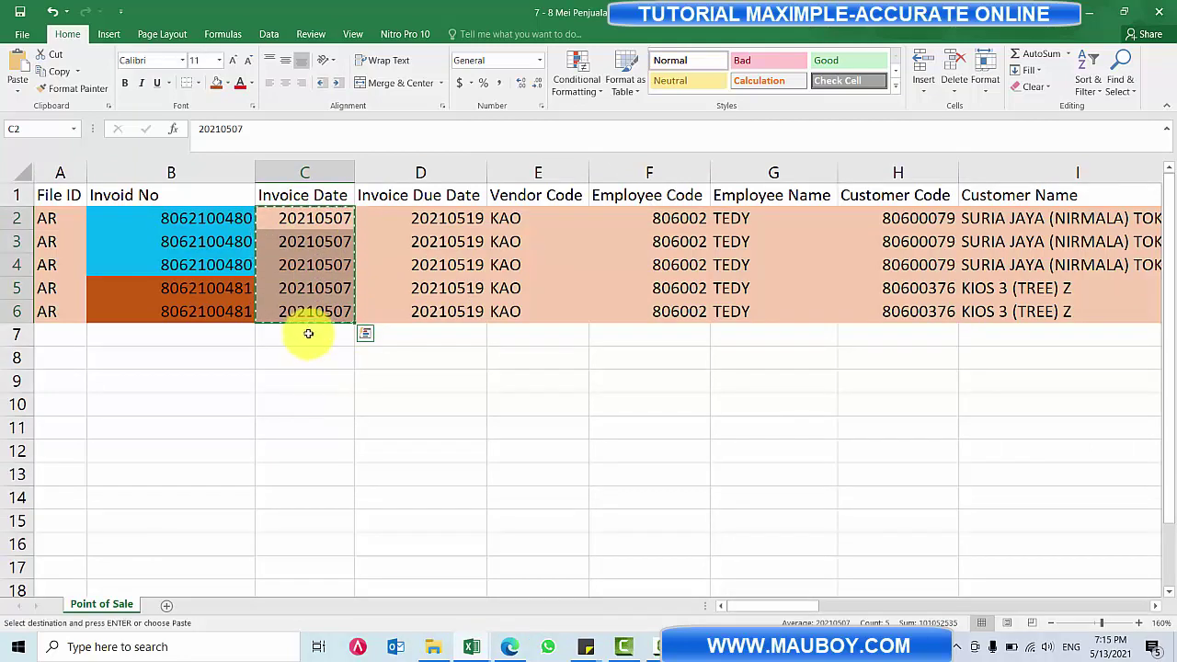
pyautogui.moveTo(440, 217); pyautogui.dragTo(441, 310)
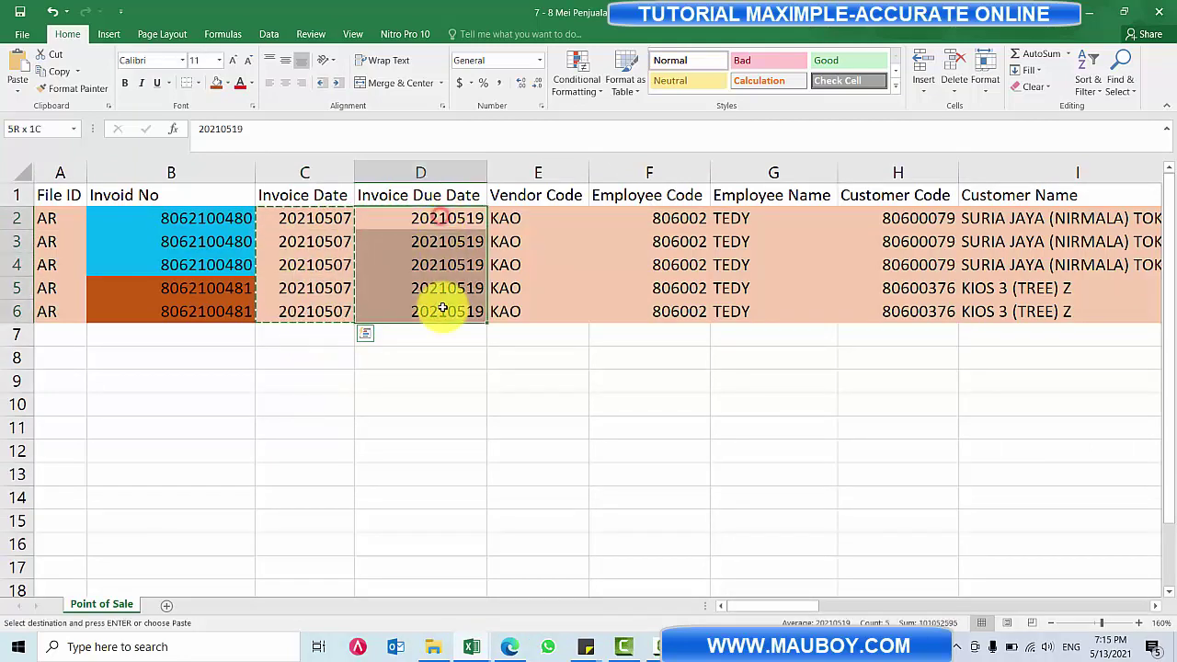
pyautogui.hotkey('ctrl', 'c')
pyautogui.hotkey('alt', 'Tab')
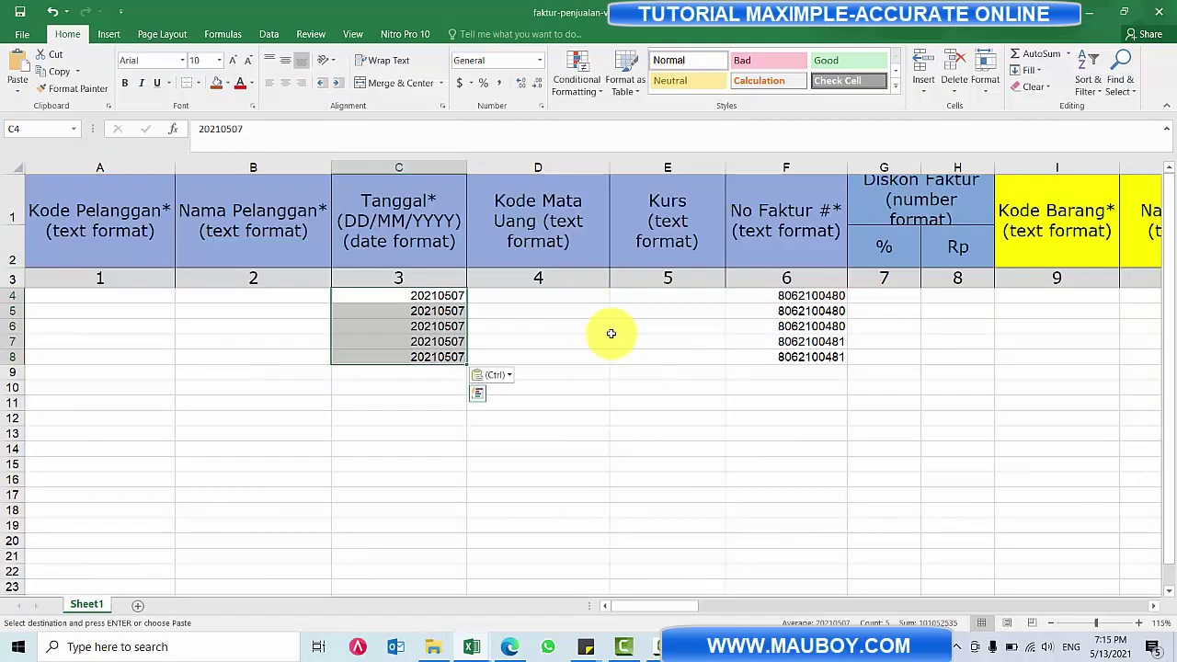
pyautogui.moveTo(674, 609); pyautogui.dragTo(551, 583)
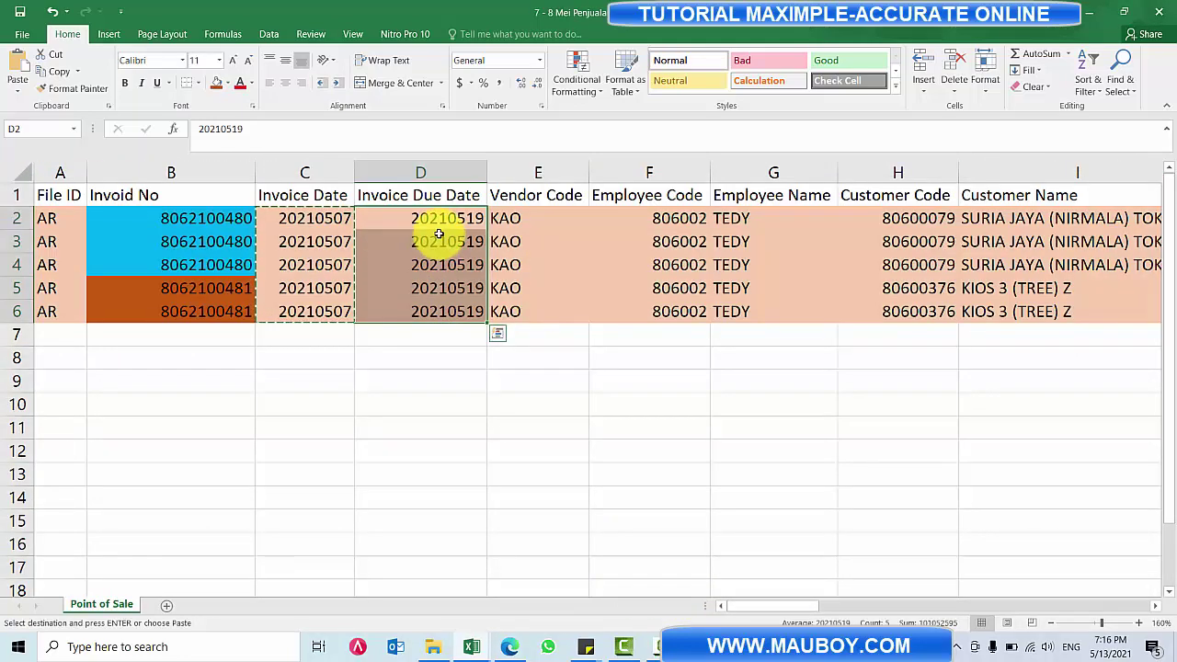
pyautogui.click(478, 217)
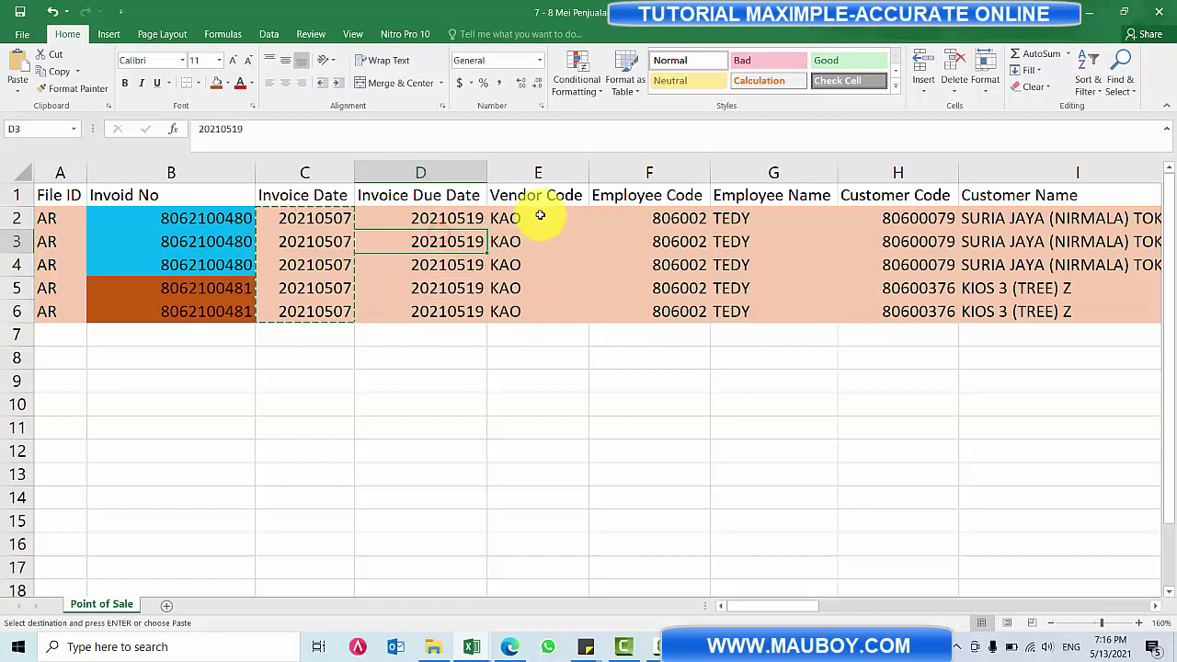
pyautogui.moveTo(539, 215); pyautogui.dragTo(531, 310)
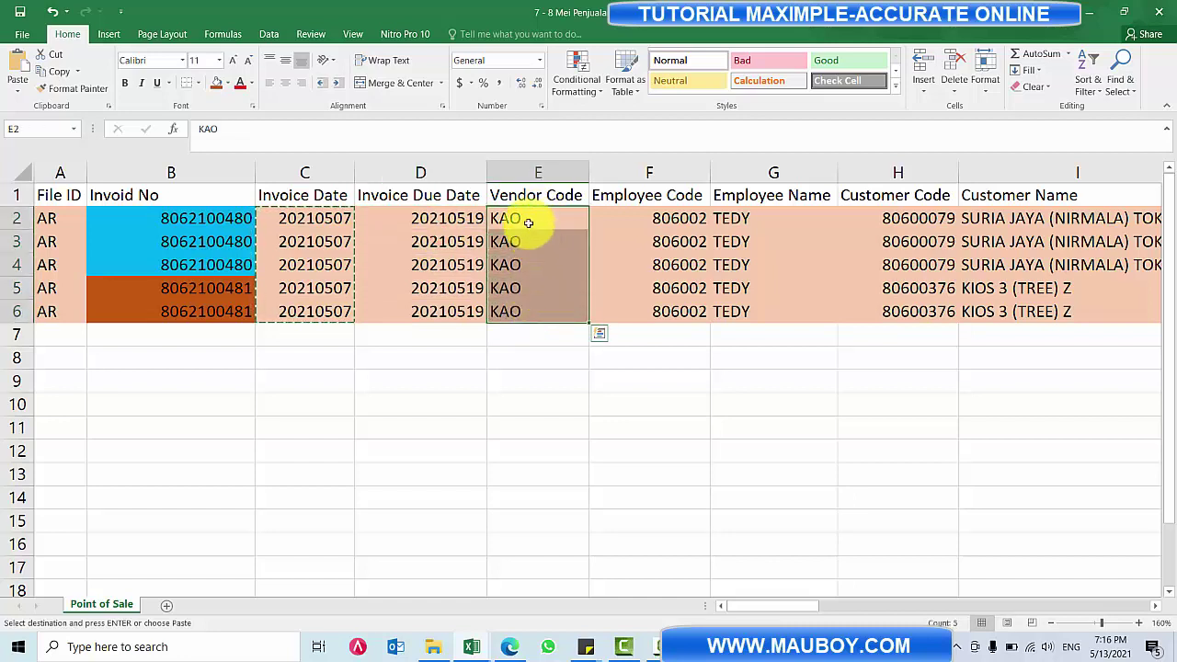
pyautogui.click(531, 213)
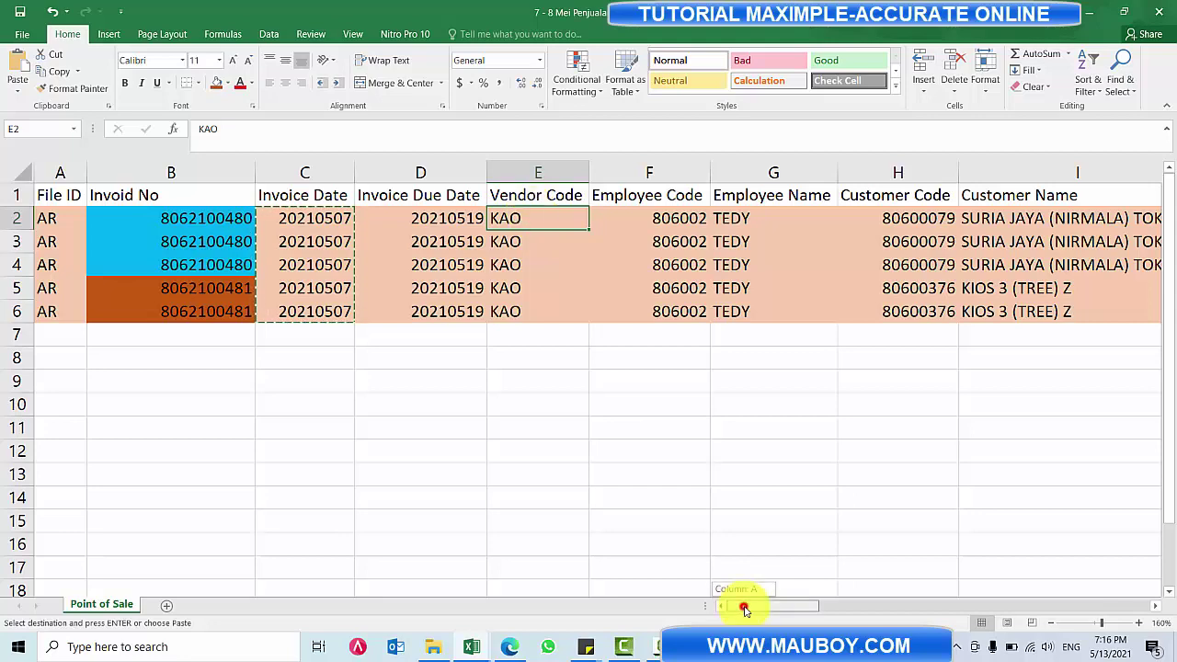
# - Copy the customer codes in H2:H6 of the sales workbook and paste them as values into the template's Kode Pelanggan column from A4
pyautogui.moveTo(743, 607); pyautogui.dragTo(771, 609)
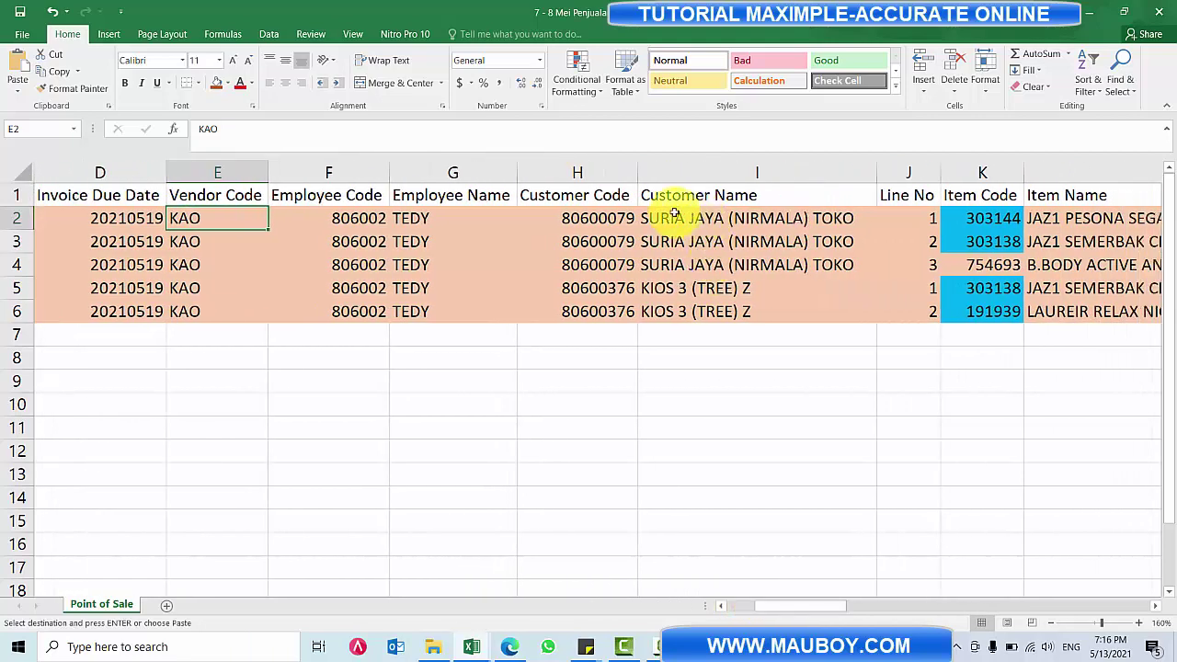
pyautogui.moveTo(598, 217); pyautogui.dragTo(594, 308)
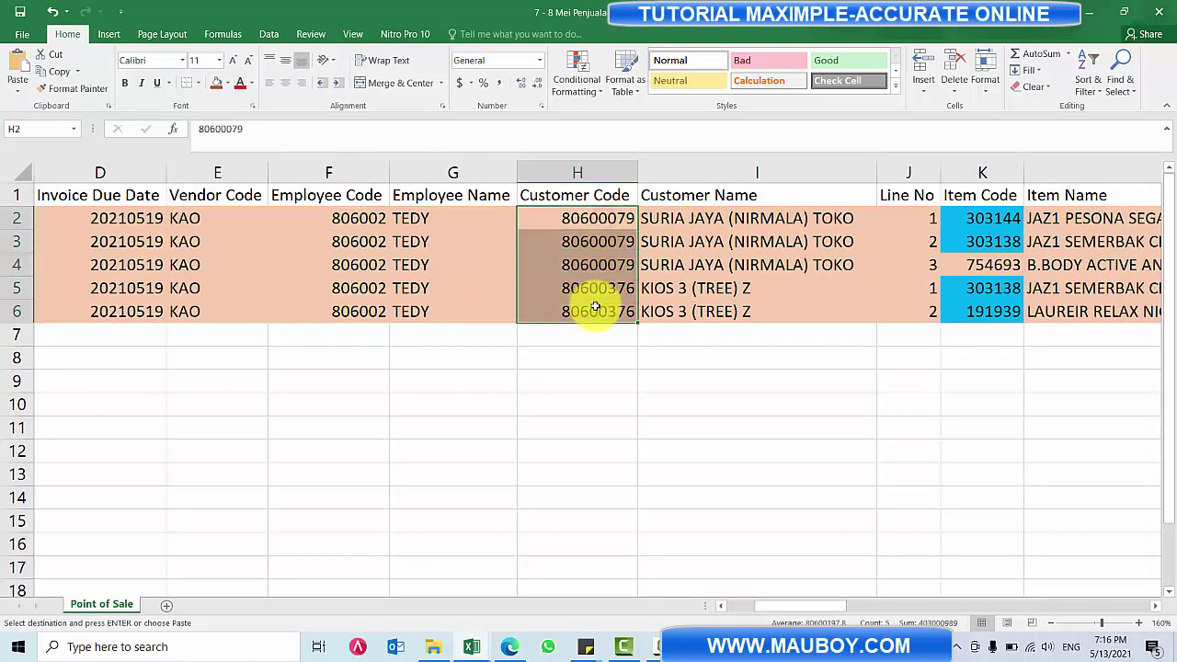
pyautogui.hotkey('alt', 'Tab')
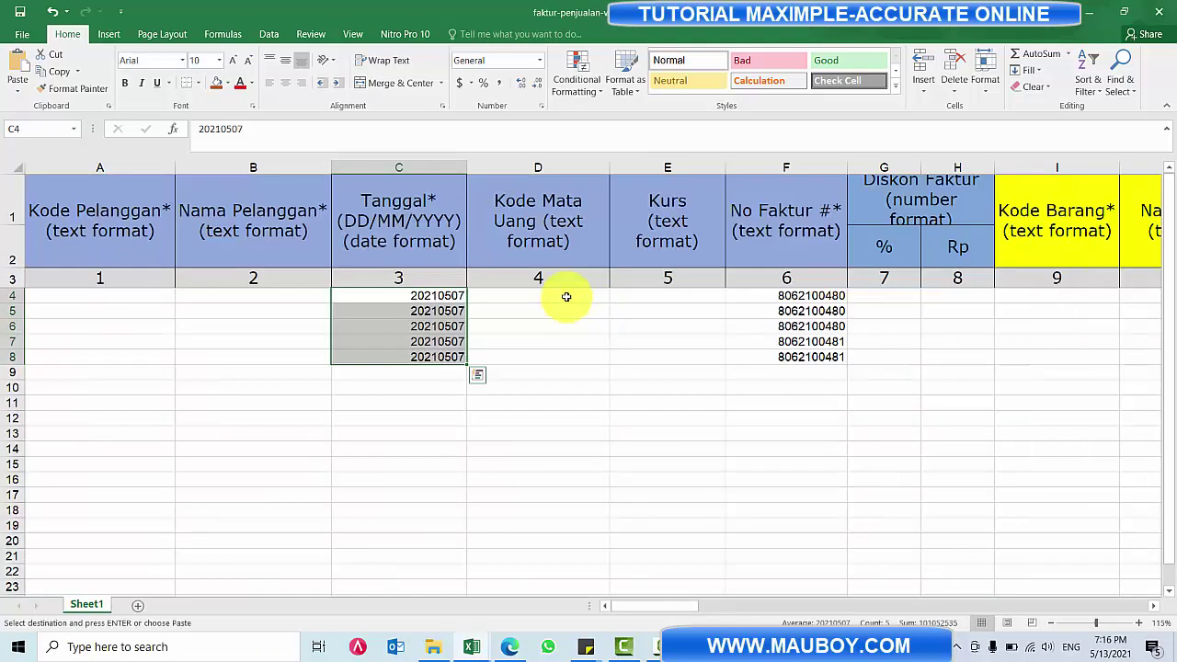
pyautogui.click(139, 296)
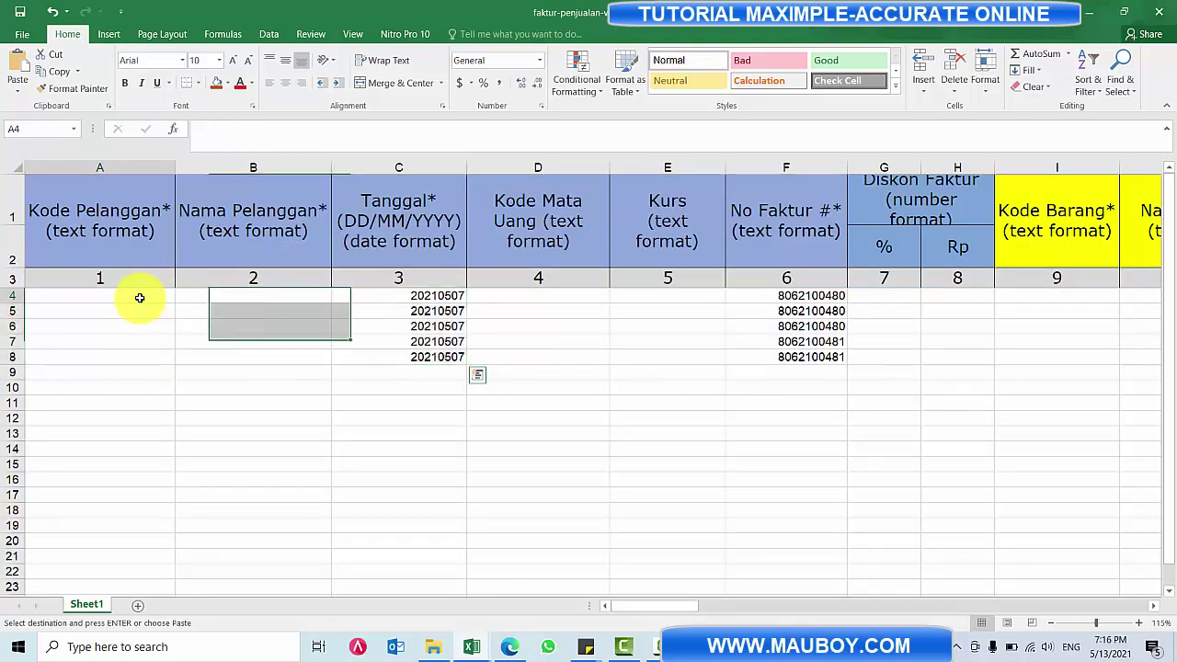
pyautogui.rightClick(138, 296)
pyautogui.click(193, 370)
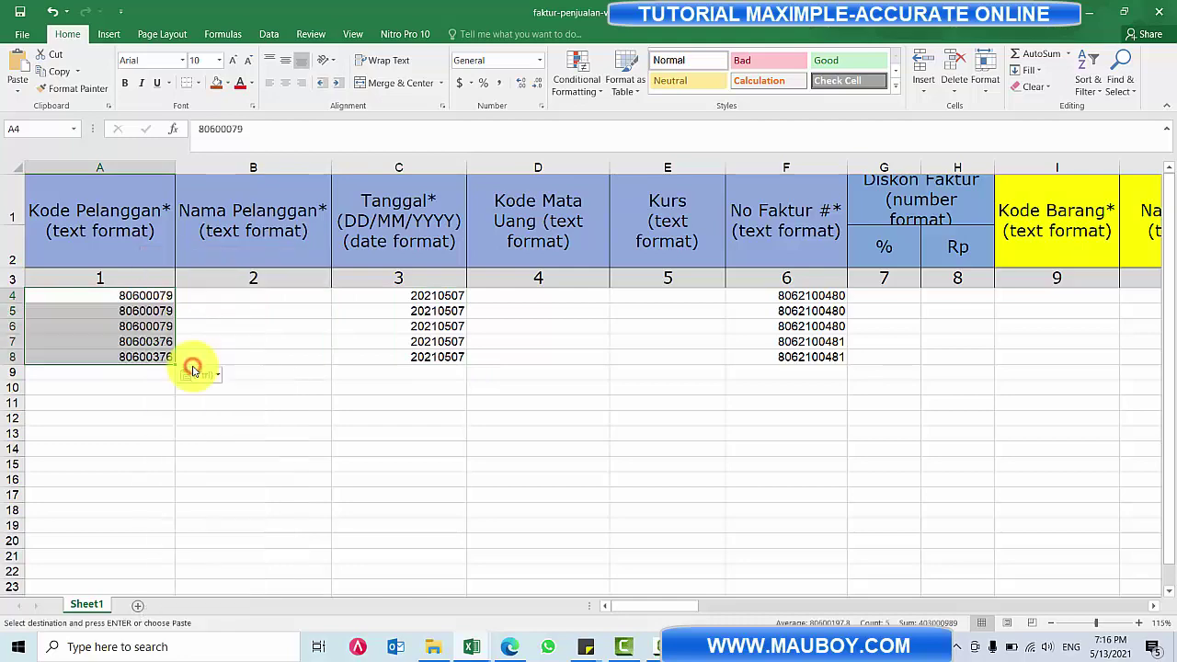
# - Copy the customer names in I2:I6 of the sales workbook and paste them as values into the template's Nama Pelanggan column from B4
pyautogui.click(245, 294)
pyautogui.hotkey('alt', 'Tab')
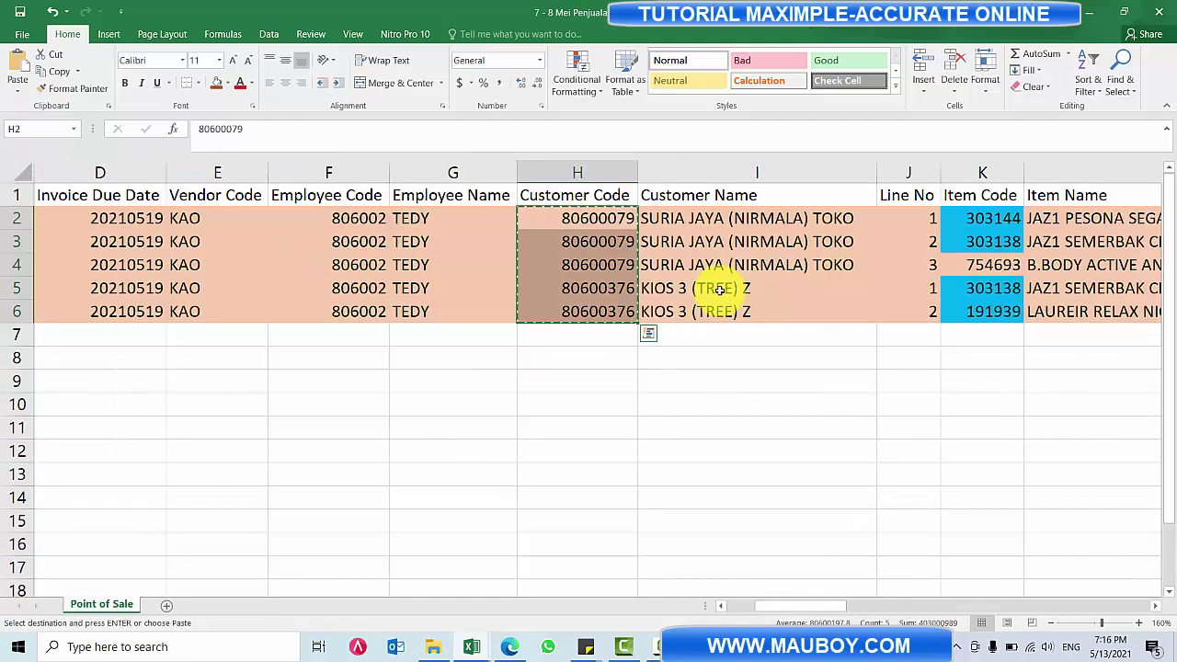
pyautogui.hotkey('alt', 'Tab')
pyautogui.hotkey('alt', 'Tab')
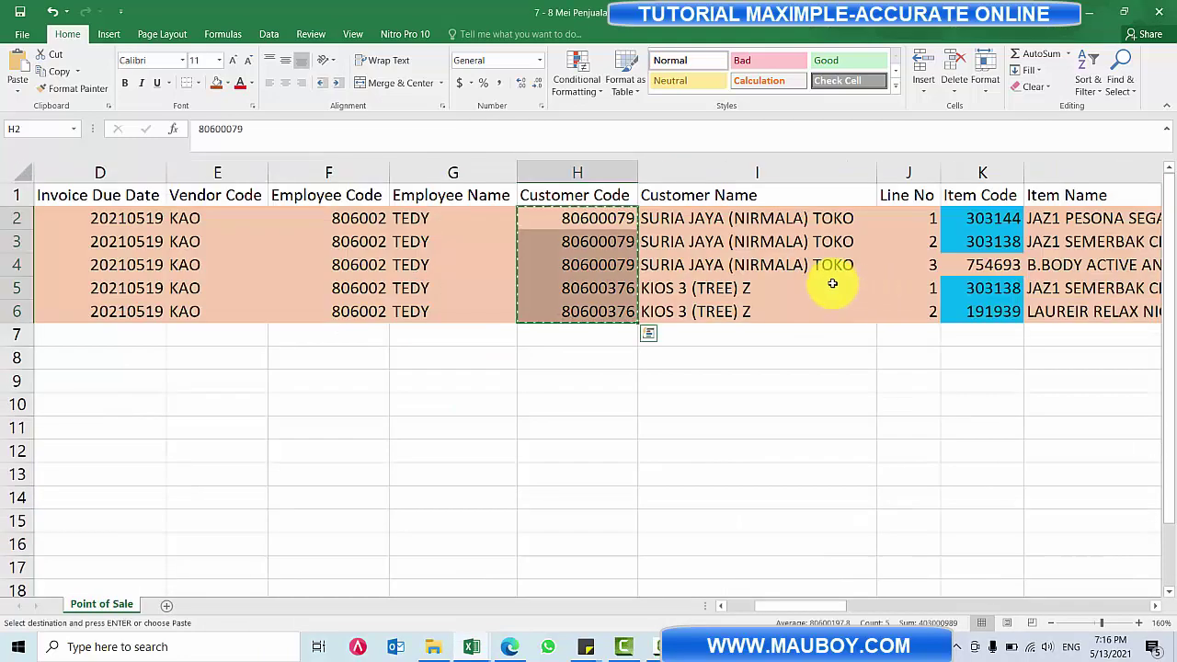
pyautogui.moveTo(722, 223); pyautogui.dragTo(711, 309)
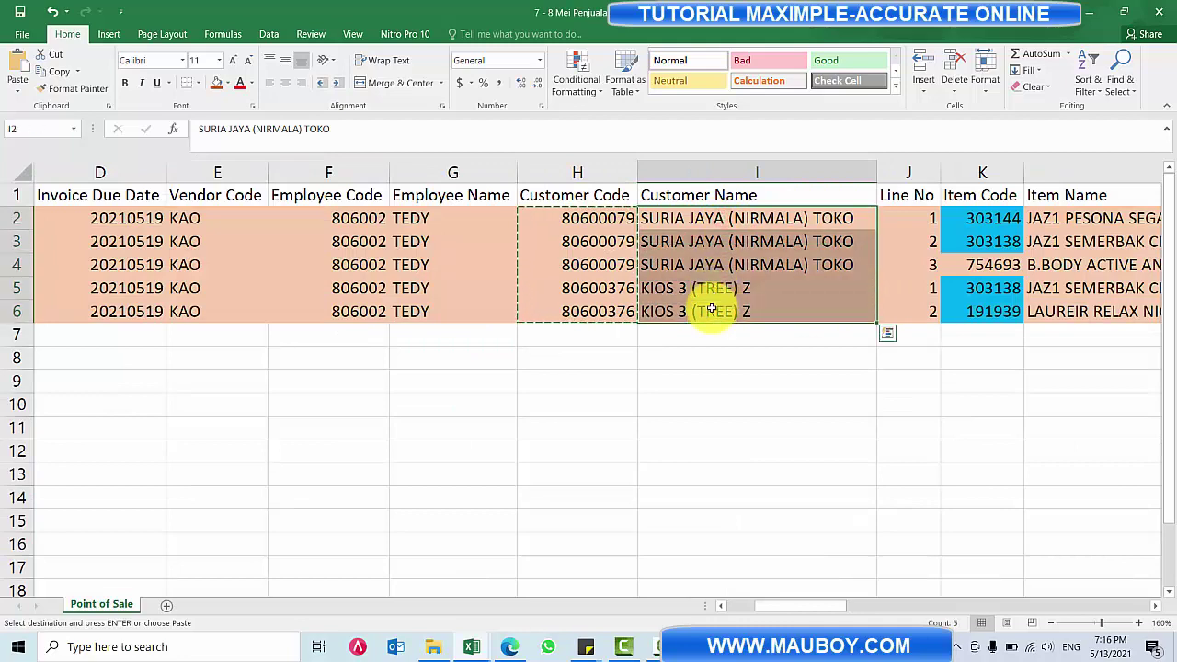
pyautogui.hotkey('alt', 'Tab')
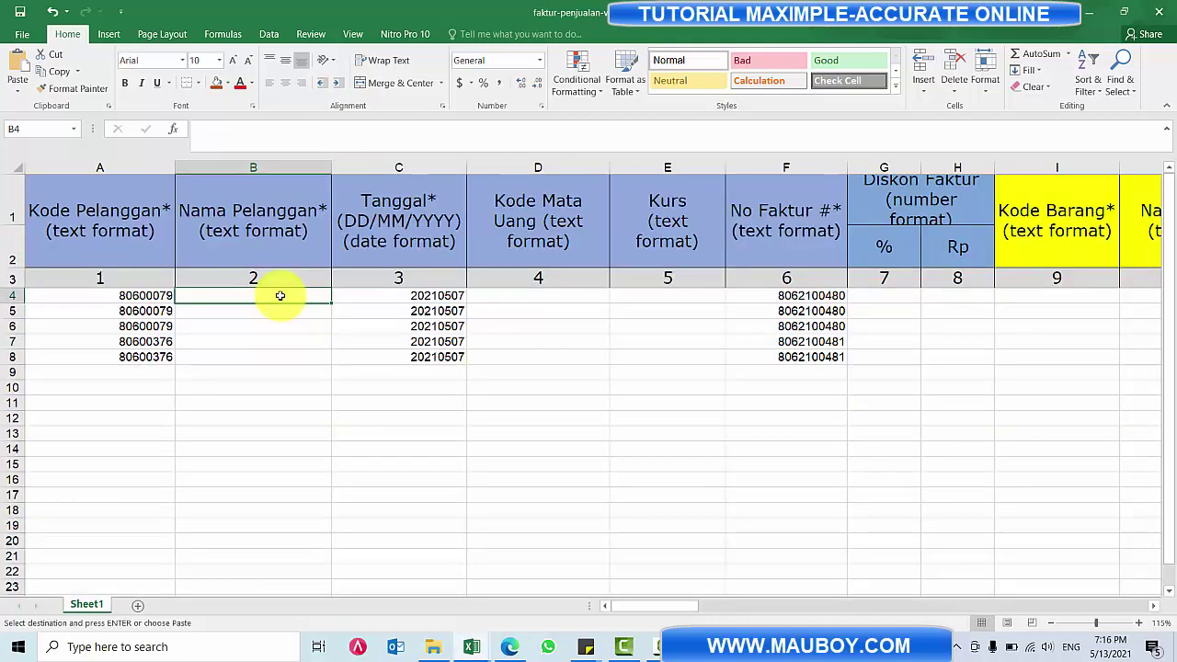
pyautogui.rightClick(278, 294)
pyautogui.click(333, 359)
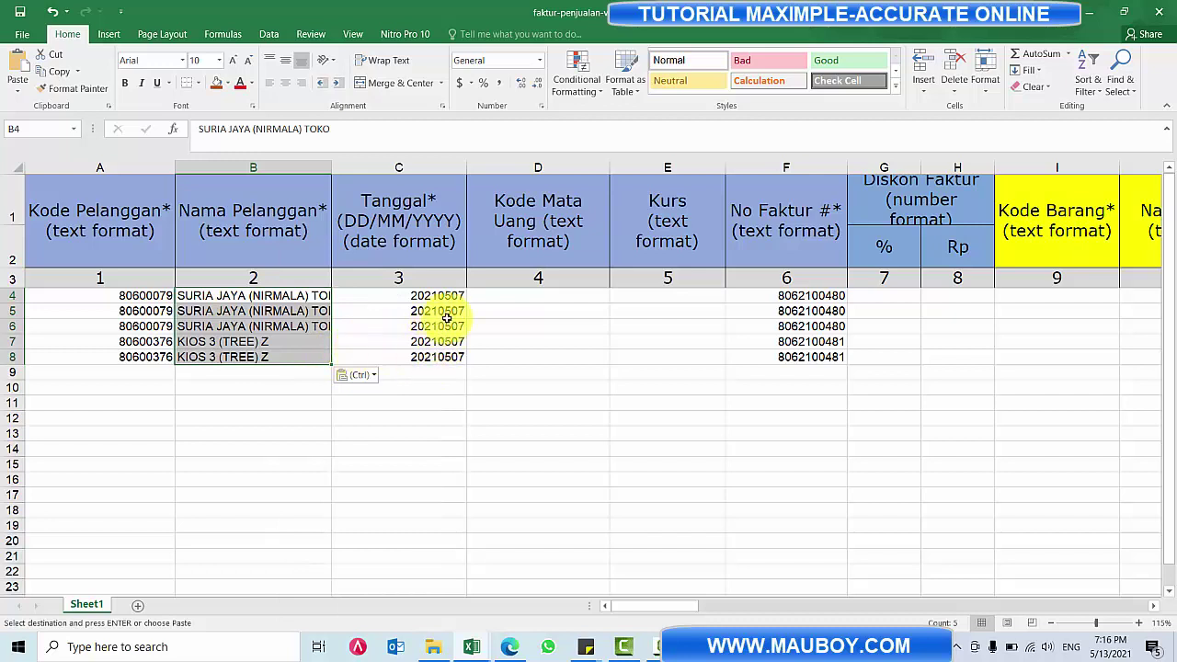
# - Check the template's Kode Mata Uang cells D4:D8, and copy the item codes in K2:K6 of the sales workbook
pyautogui.moveTo(512, 297); pyautogui.dragTo(513, 354)
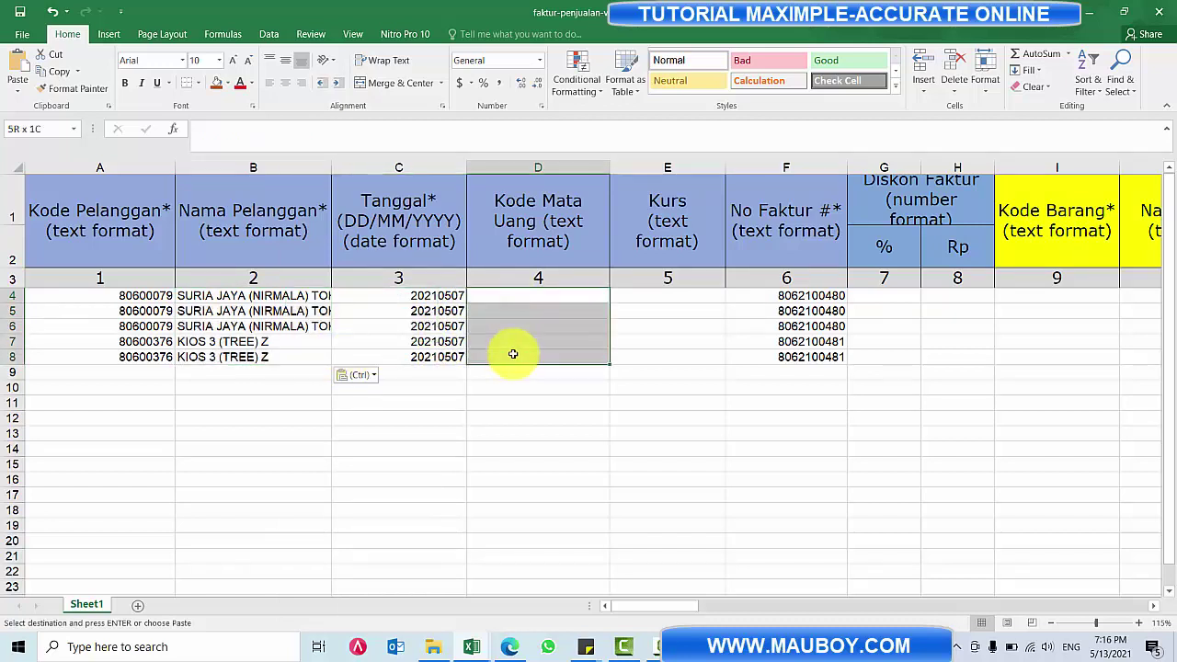
pyautogui.hotkey('alt', 'Tab')
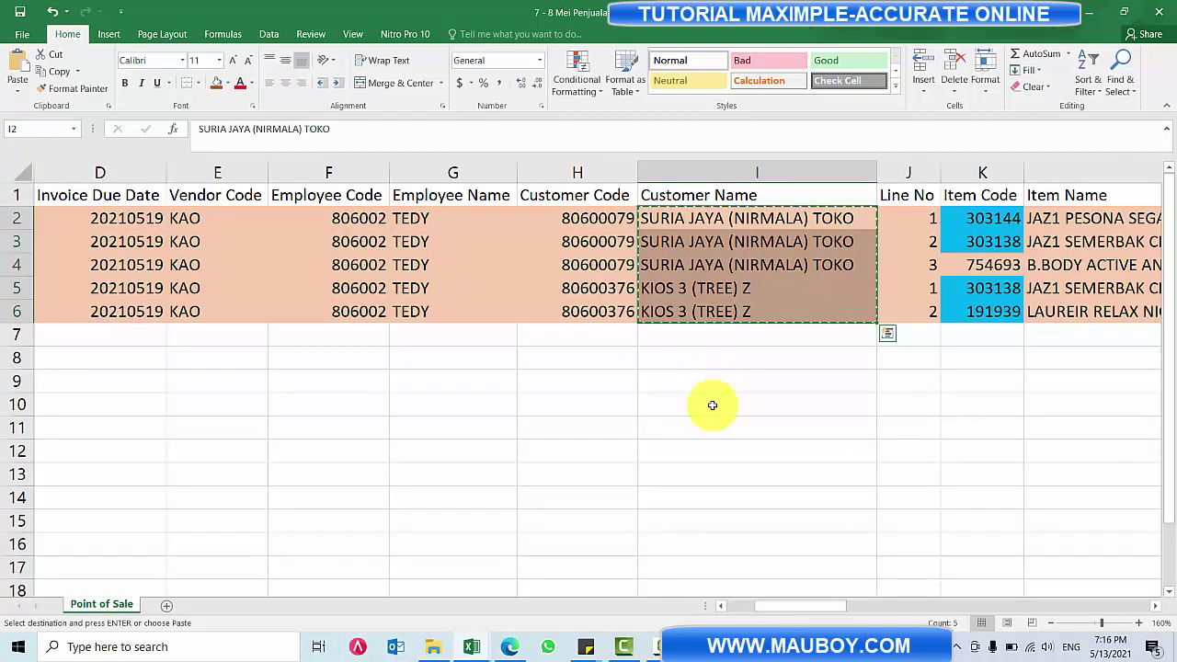
pyautogui.moveTo(796, 607); pyautogui.dragTo(826, 610)
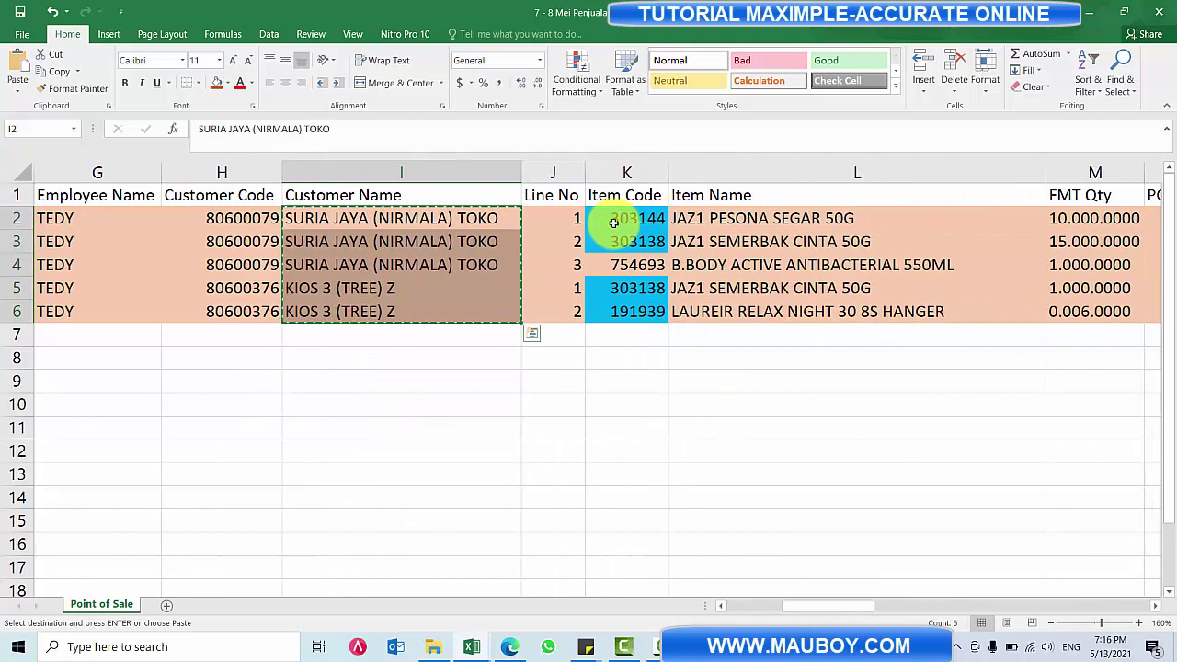
pyautogui.moveTo(629, 218); pyautogui.dragTo(634, 309)
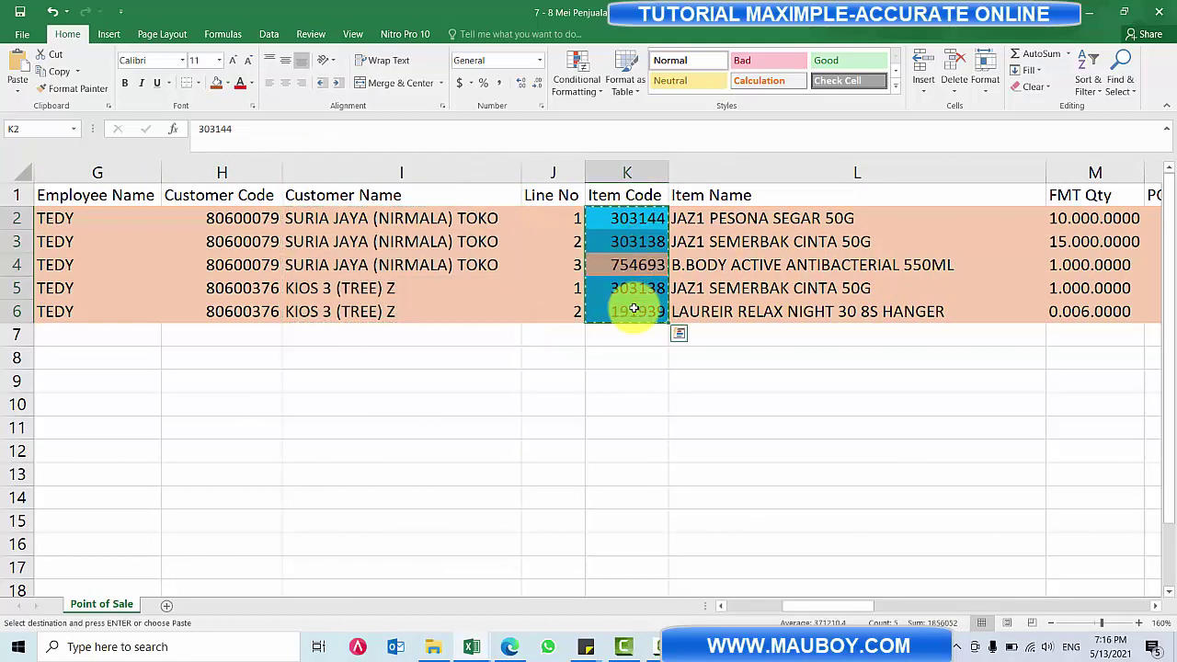
pyautogui.hotkey('alt', 'Tab')
pyautogui.hotkey('alt', 'Tab')
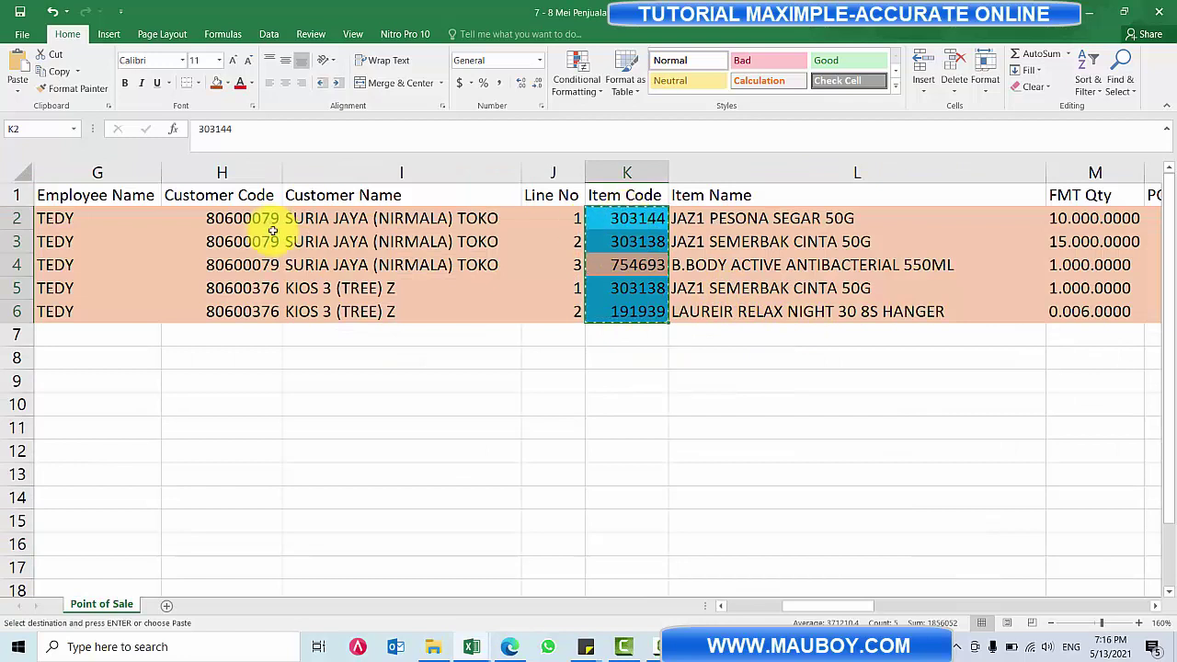
# - Review the customer codes and names in the sales workbook, and copy the customer code text from cell H2
pyautogui.moveTo(241, 218); pyautogui.dragTo(336, 317)
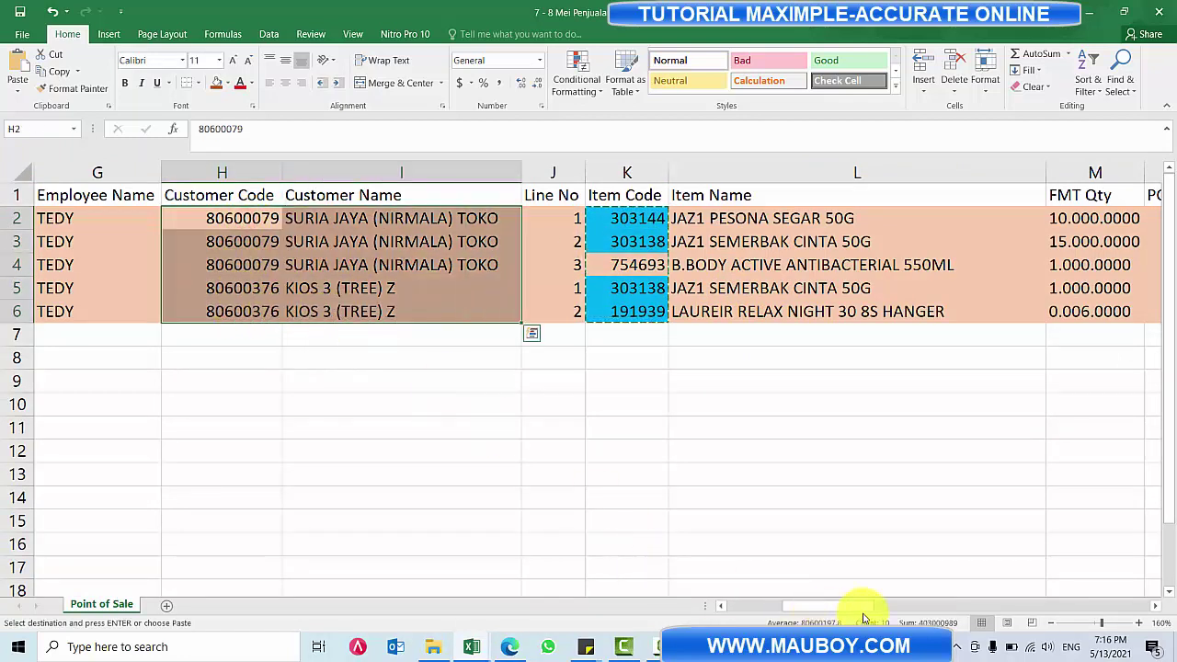
pyautogui.moveTo(842, 612)
pyautogui.mouseDown()
pyautogui.moveTo(812, 614)
pyautogui.moveTo(823, 611)
pyautogui.mouseUp()
pyautogui.click(568, 217)
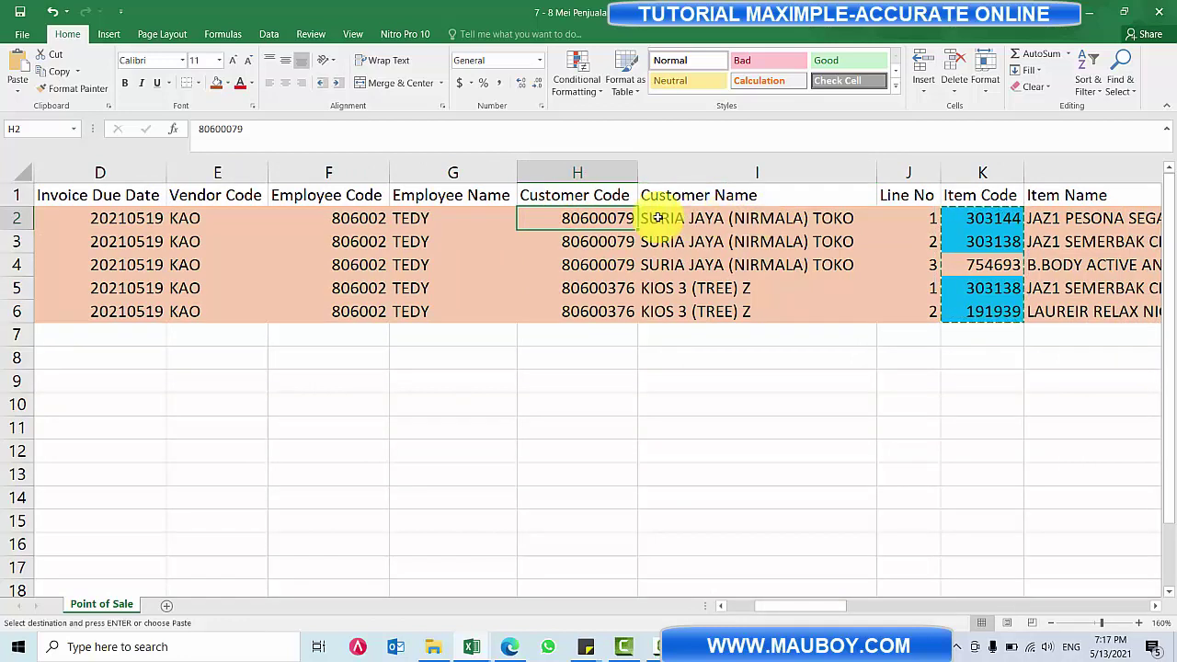
pyautogui.doubleClick(551, 218)
pyautogui.moveTo(633, 217); pyautogui.dragTo(525, 218)
pyautogui.hotkey('ctrl', 'c')
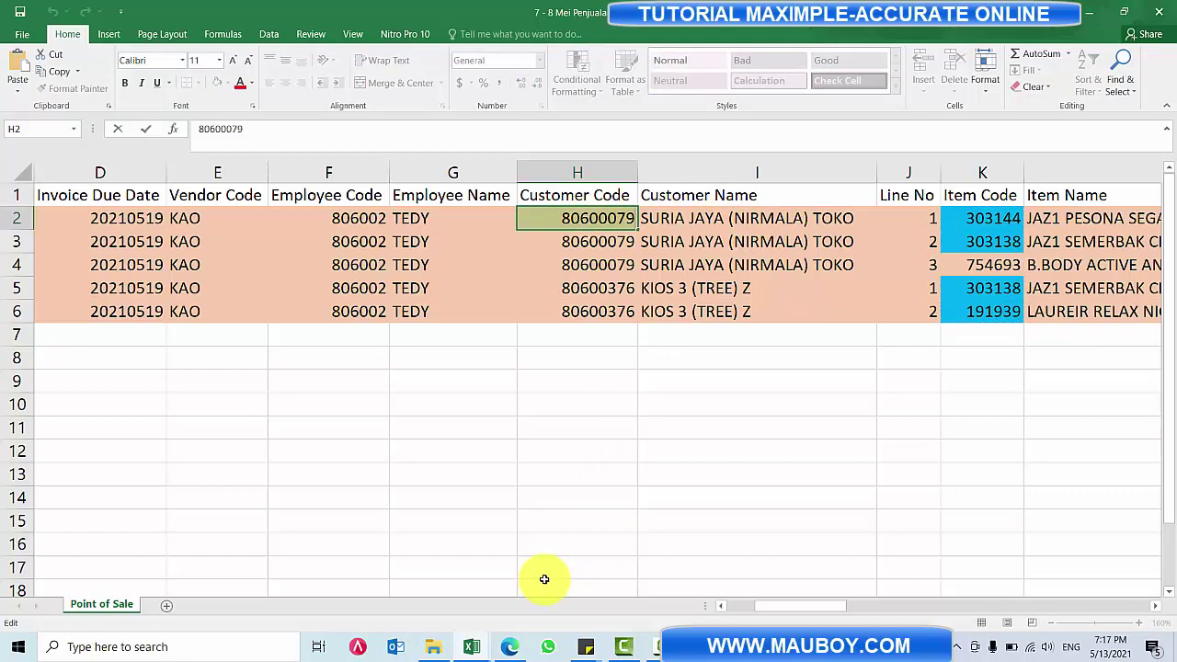
# - Switch to Accurate Online, open the Pelanggan list under Penjualan and search it for the copied customer code
pyautogui.click(507, 647)
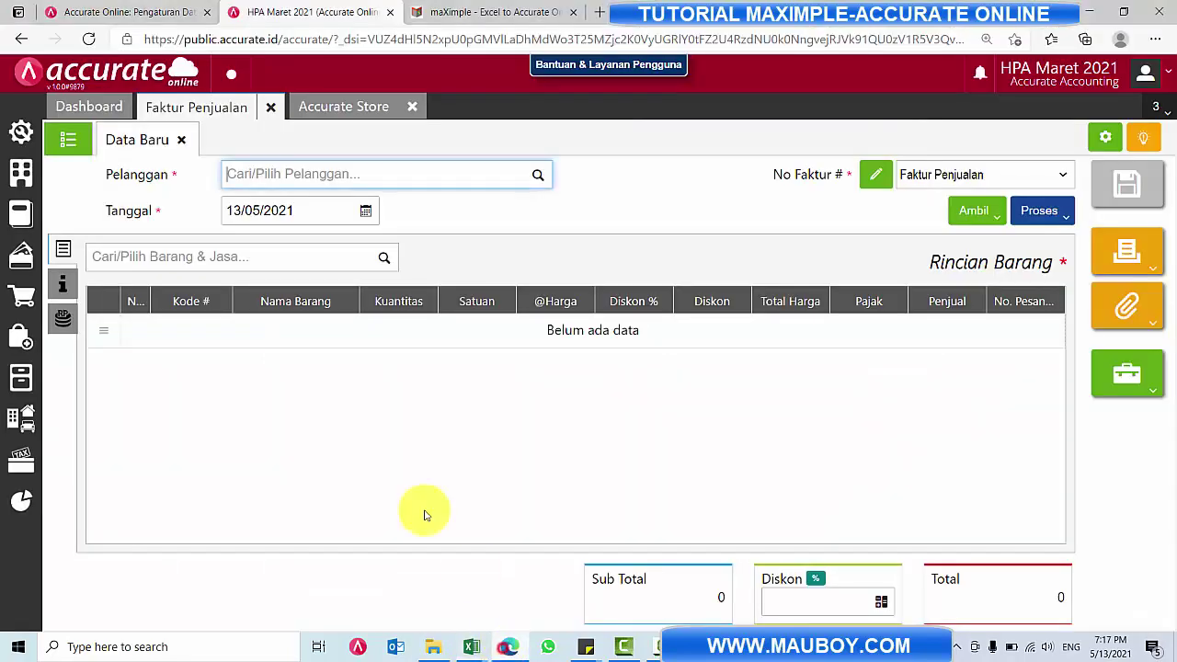
pyautogui.click(21, 296)
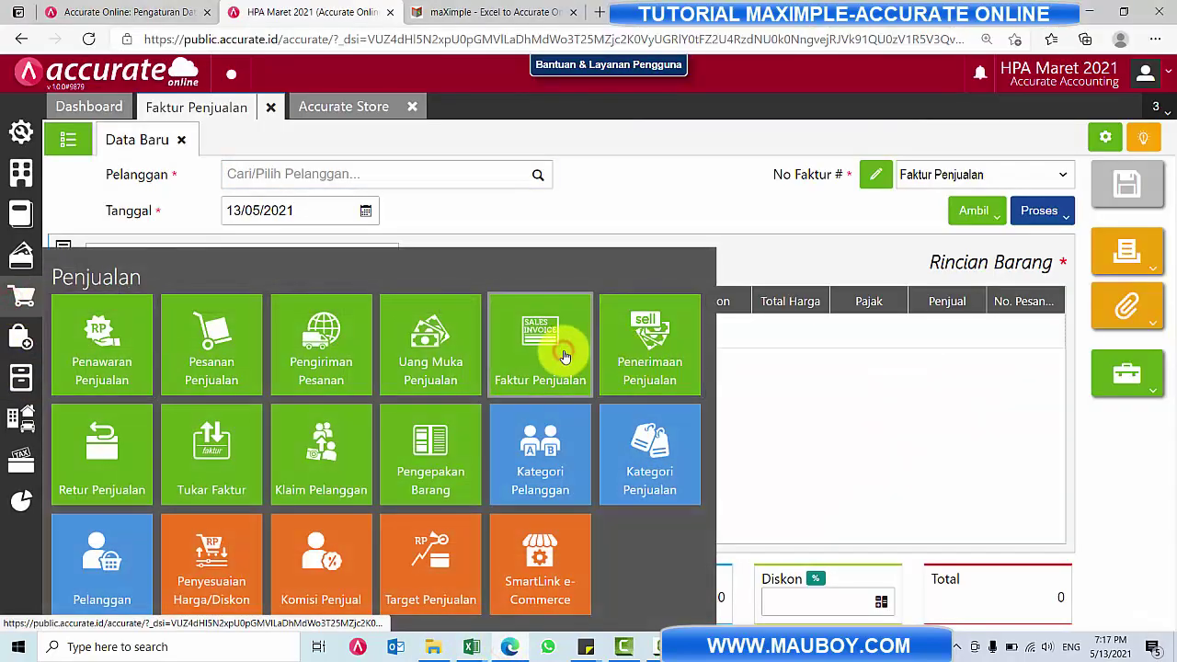
pyautogui.click(101, 558)
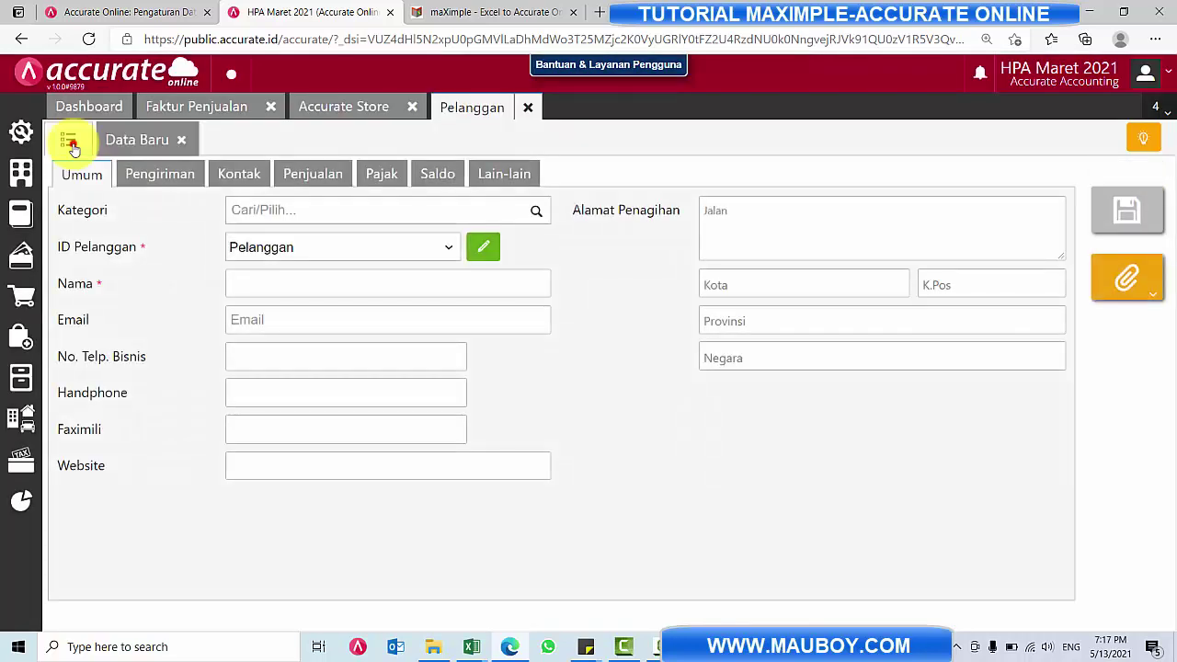
pyautogui.click(69, 139)
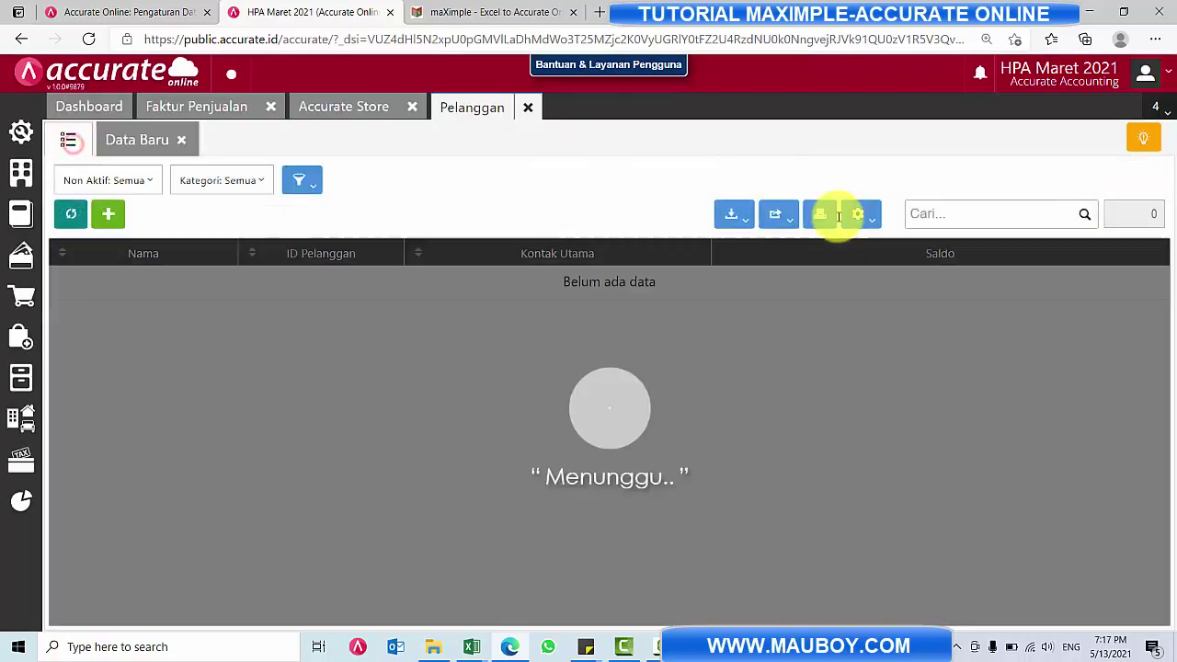
pyautogui.click(959, 206)
pyautogui.hotkey('ctrl', 'v')
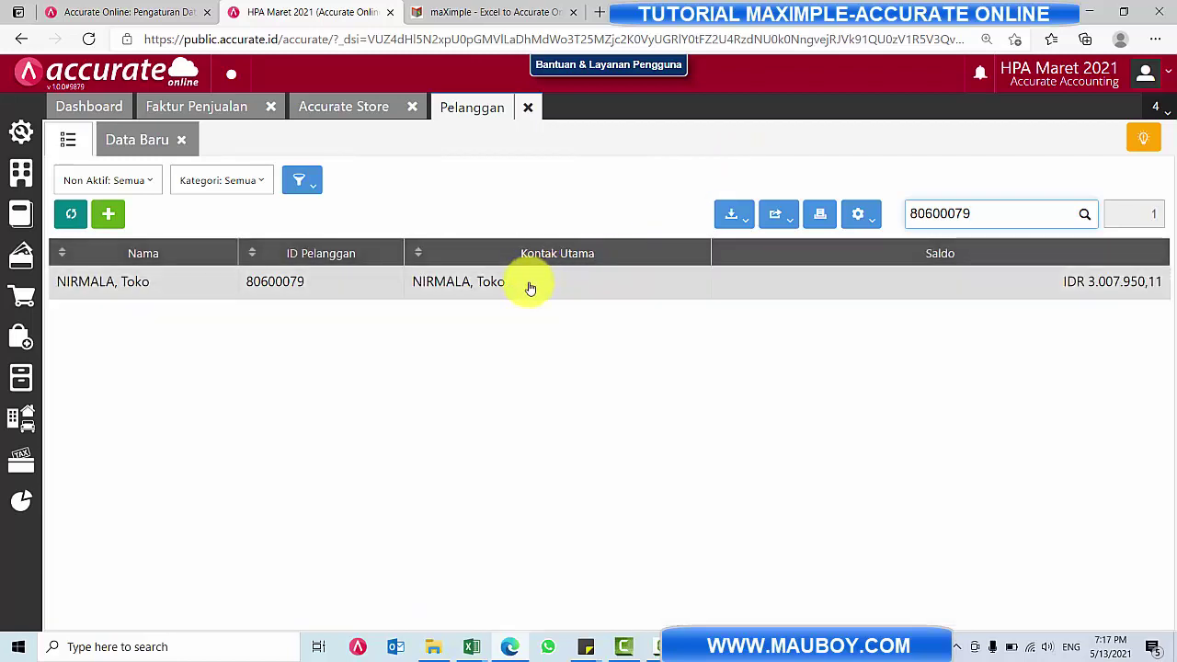
# - Switch back to Excel and compare the customer name in I2 and the codes in H2:H6 with the Accurate Online customer record
pyautogui.hotkey('alt', 'Tab')
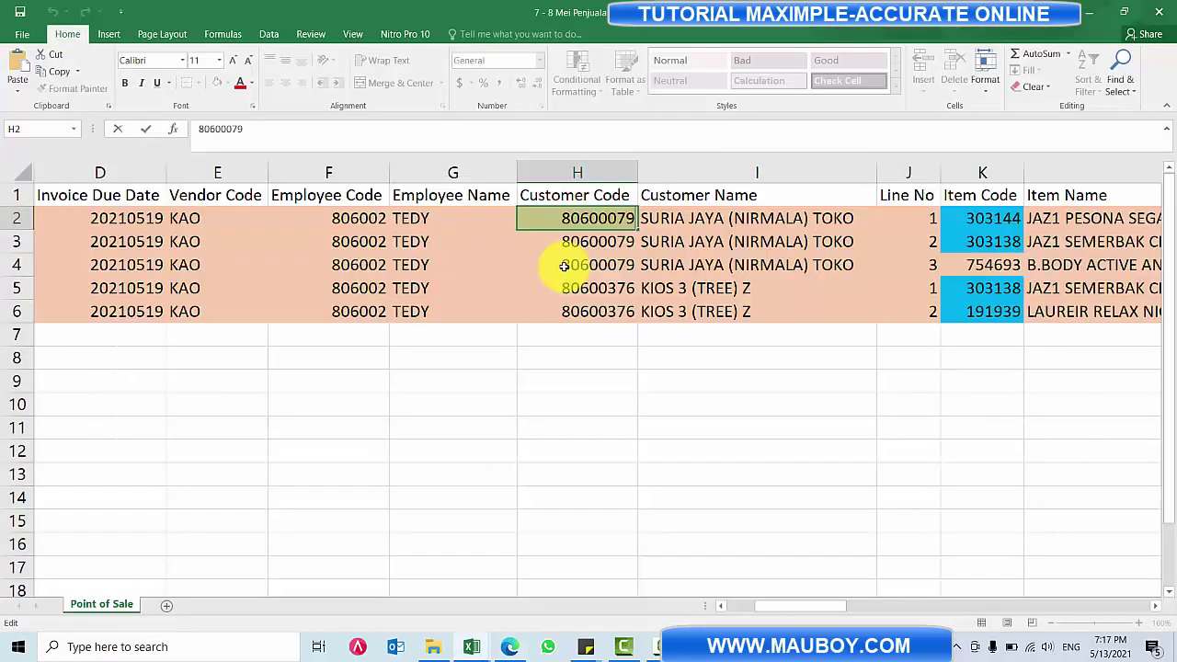
pyautogui.click(702, 220)
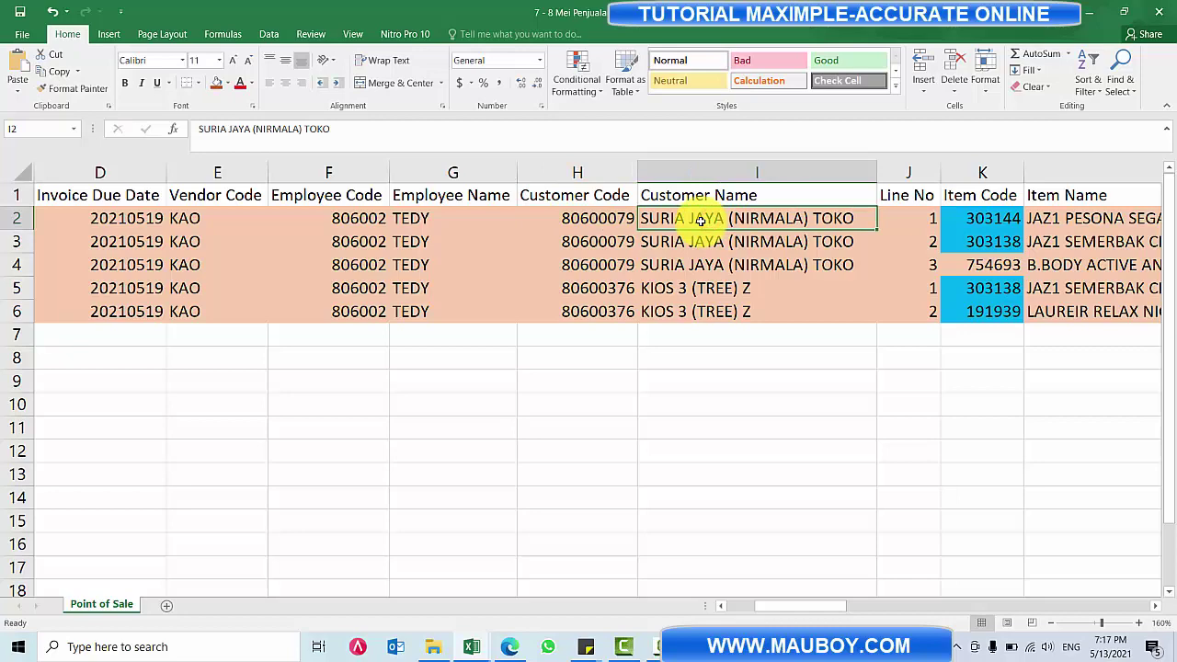
pyautogui.hotkey('alt', 'Tab')
pyautogui.hotkey('alt', 'Tab')
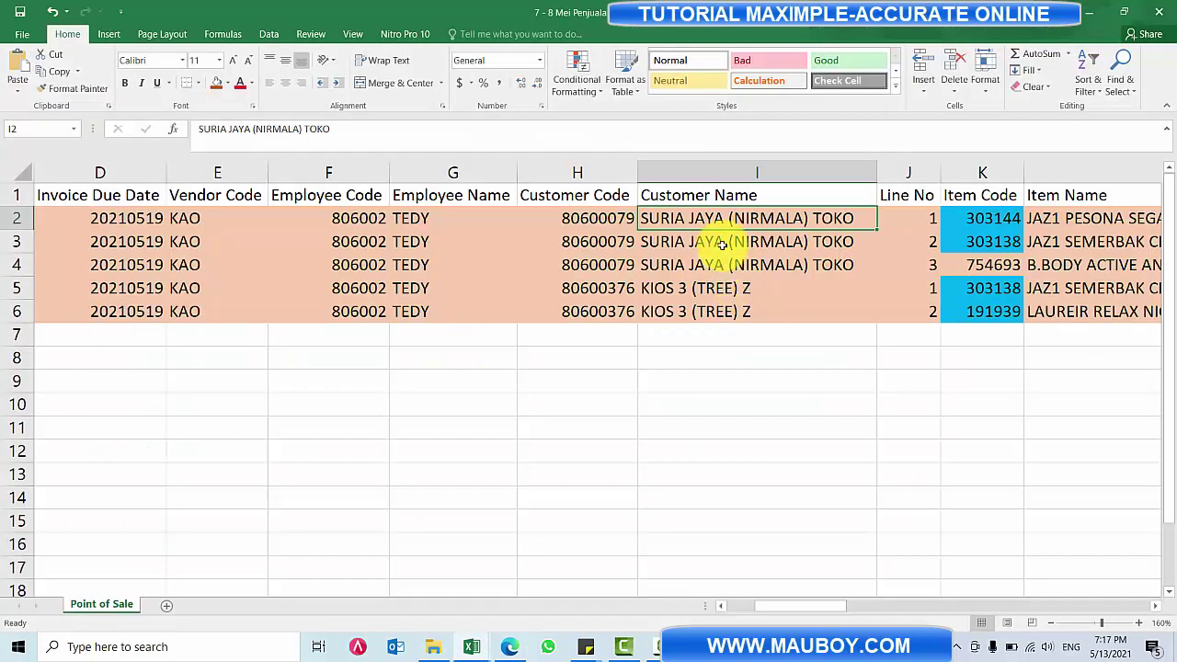
pyautogui.click(722, 243)
pyautogui.click(705, 222)
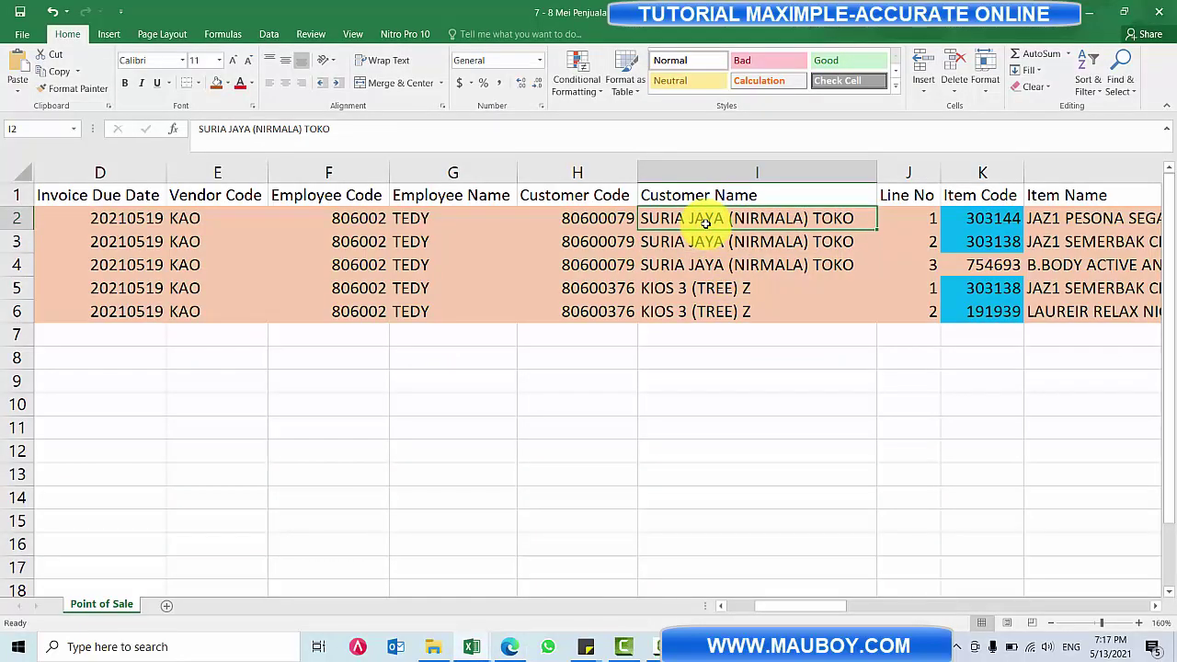
pyautogui.moveTo(598, 221); pyautogui.dragTo(579, 307)
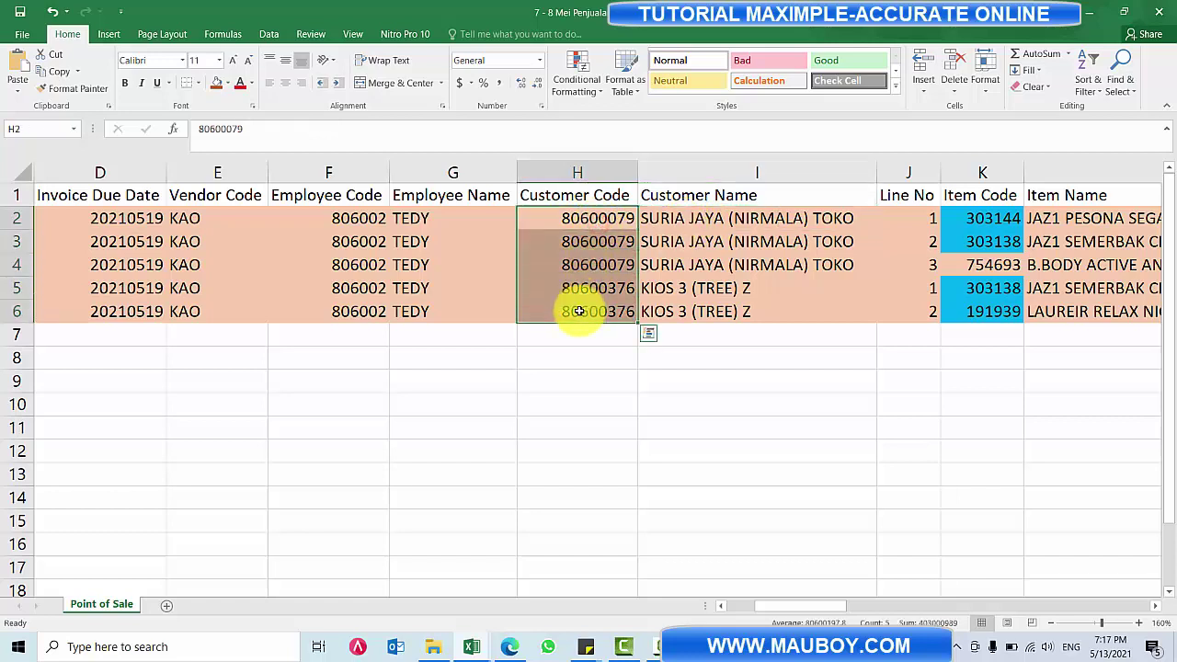
# - Copy the customer names in I2:I6 of the sales workbook and switch to the faktur-penjualan-v3 template
pyautogui.click(716, 222)
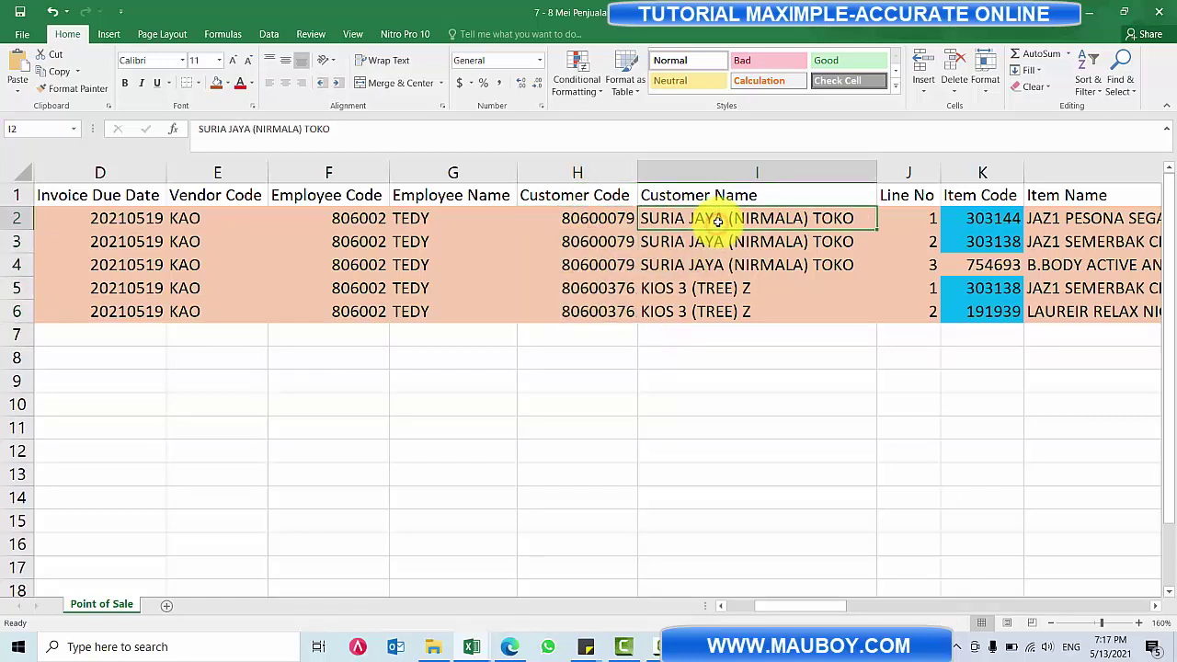
pyautogui.hotkey('alt', 'Tab')
pyautogui.hotkey('alt', 'Tab')
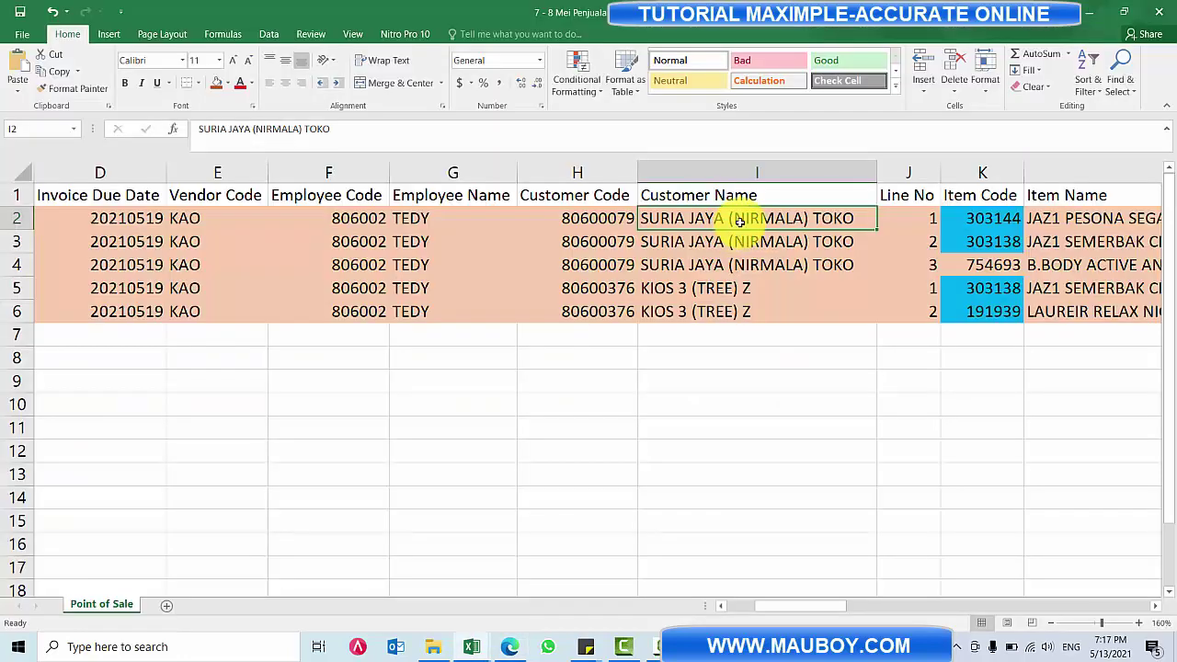
pyautogui.moveTo(739, 219); pyautogui.dragTo(717, 312)
pyautogui.hotkey('ctrl', 'c')
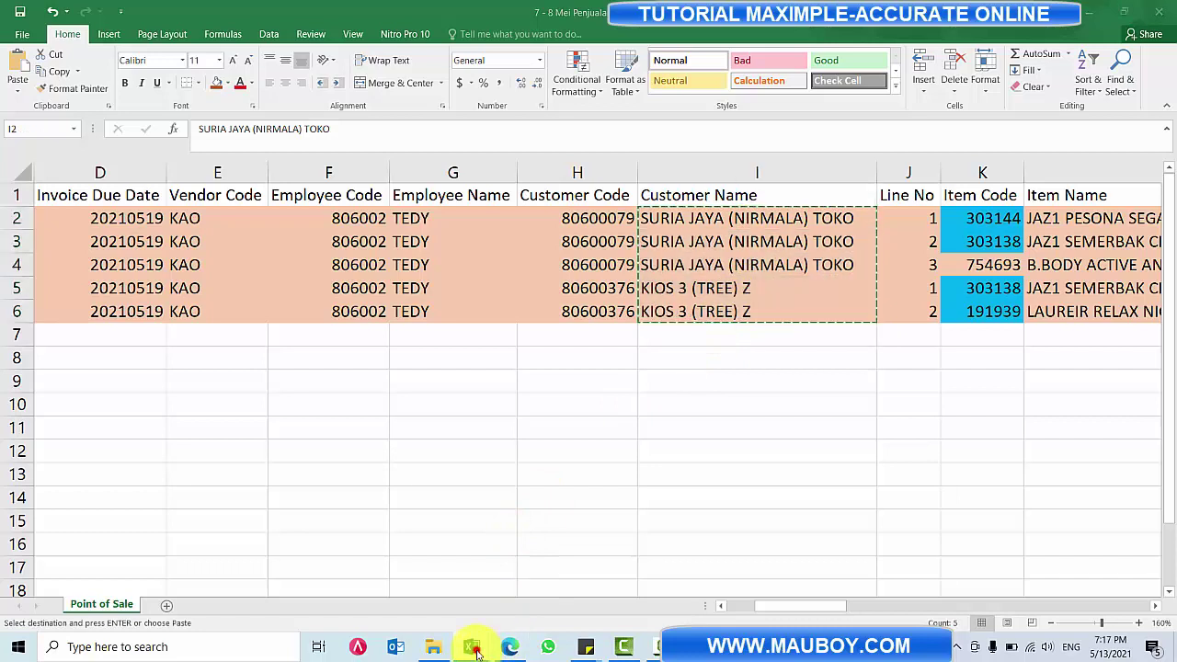
pyautogui.moveTo(473, 643)
pyautogui.click(605, 571)
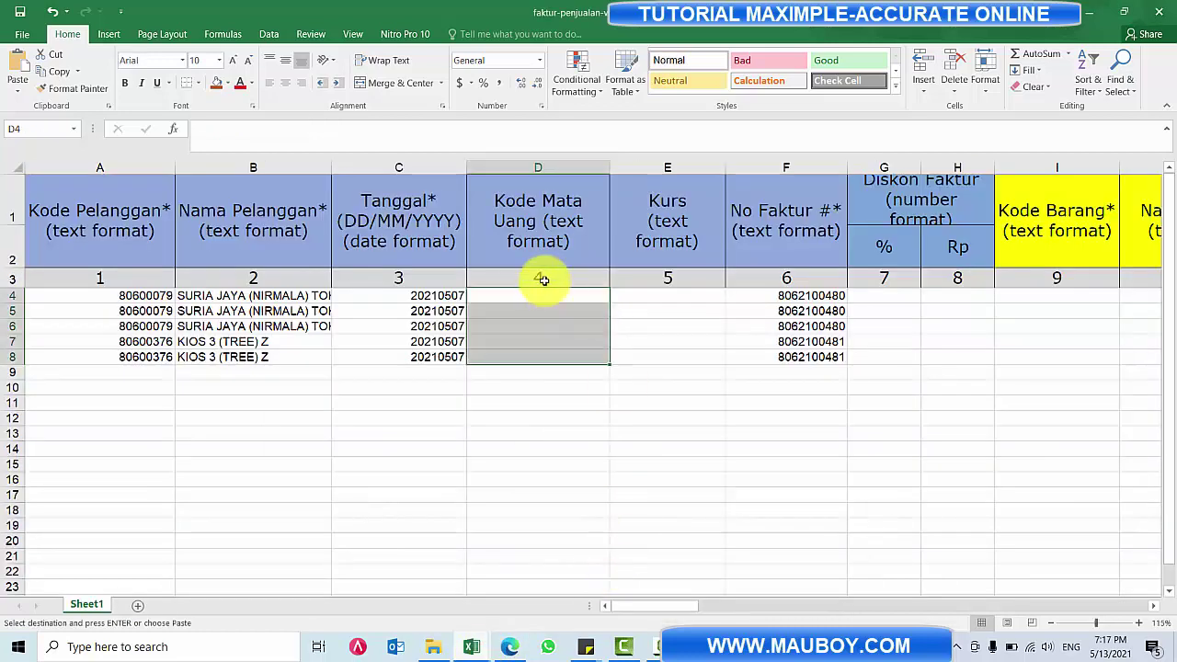
# - Review the template's Kode Mata Uang, Kurs and Diskon Faktur columns alongside the rows already filled in
pyautogui.click(669, 282)
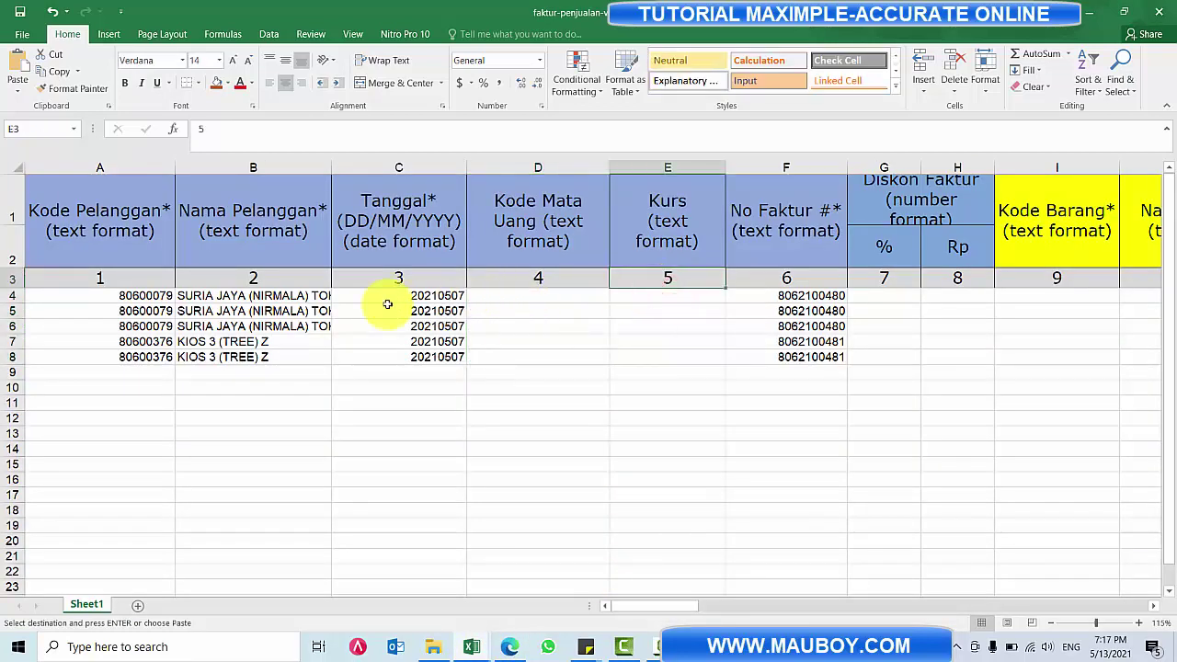
pyautogui.click(304, 297)
pyautogui.click(580, 297)
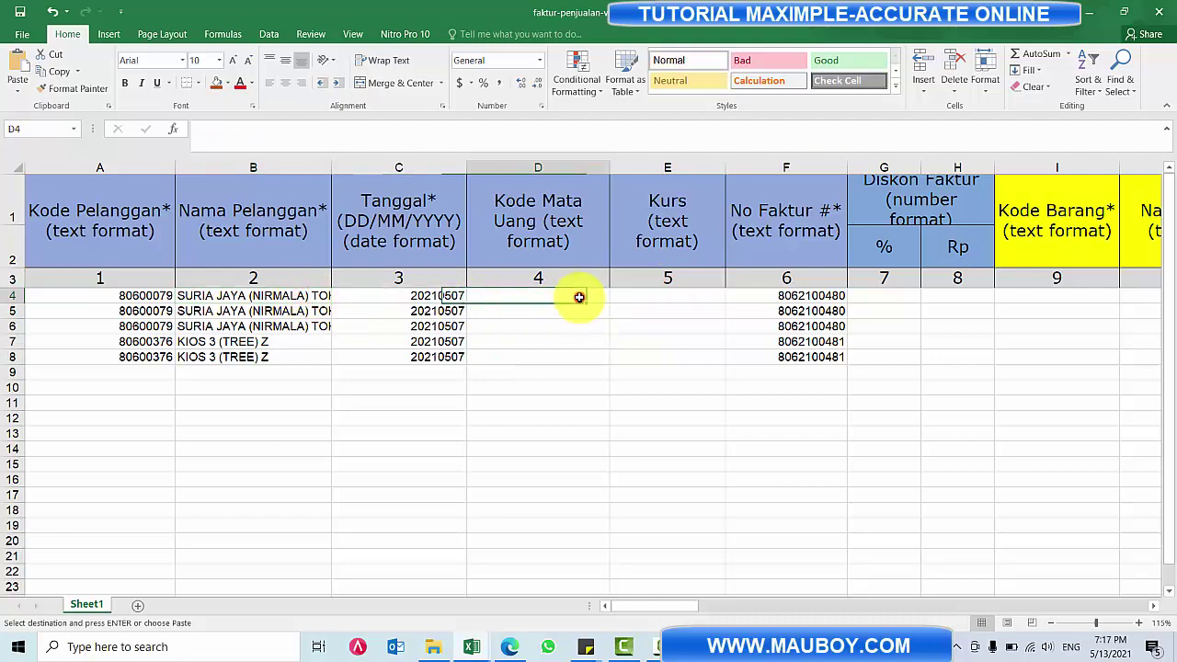
pyautogui.click(648, 298)
pyautogui.press('Right')
pyautogui.press('Right')
pyautogui.press('Right')
pyautogui.press('Right')
pyautogui.press('Right')
pyautogui.press('Right')
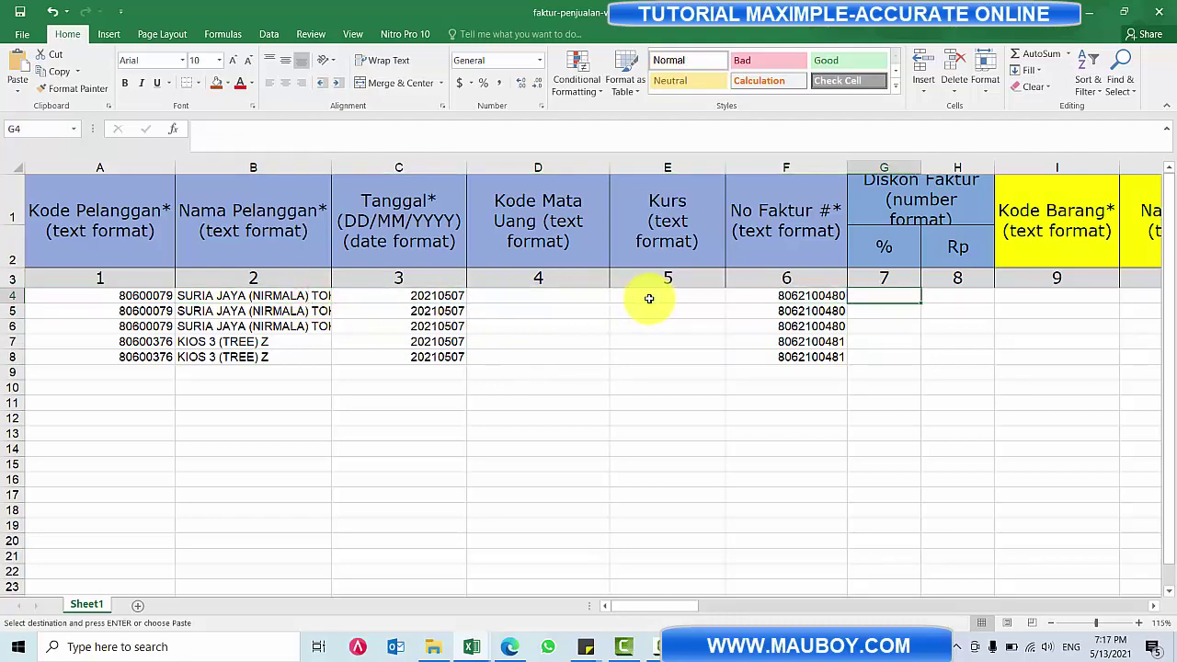
pyautogui.click(607, 196)
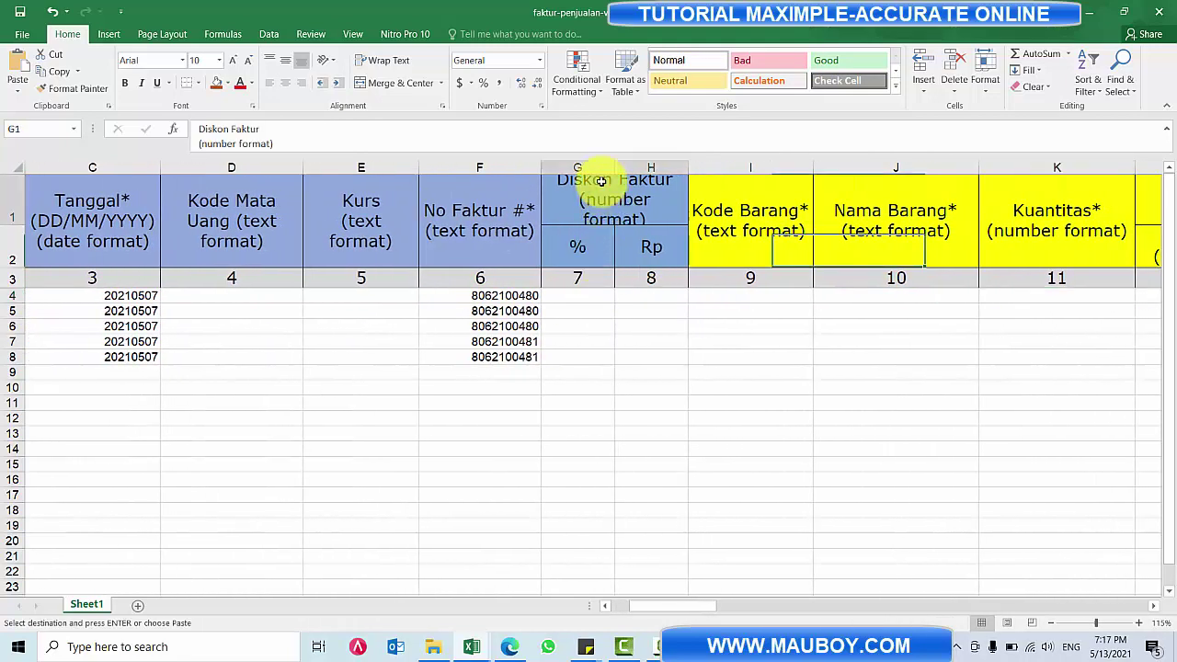
pyautogui.click(578, 248)
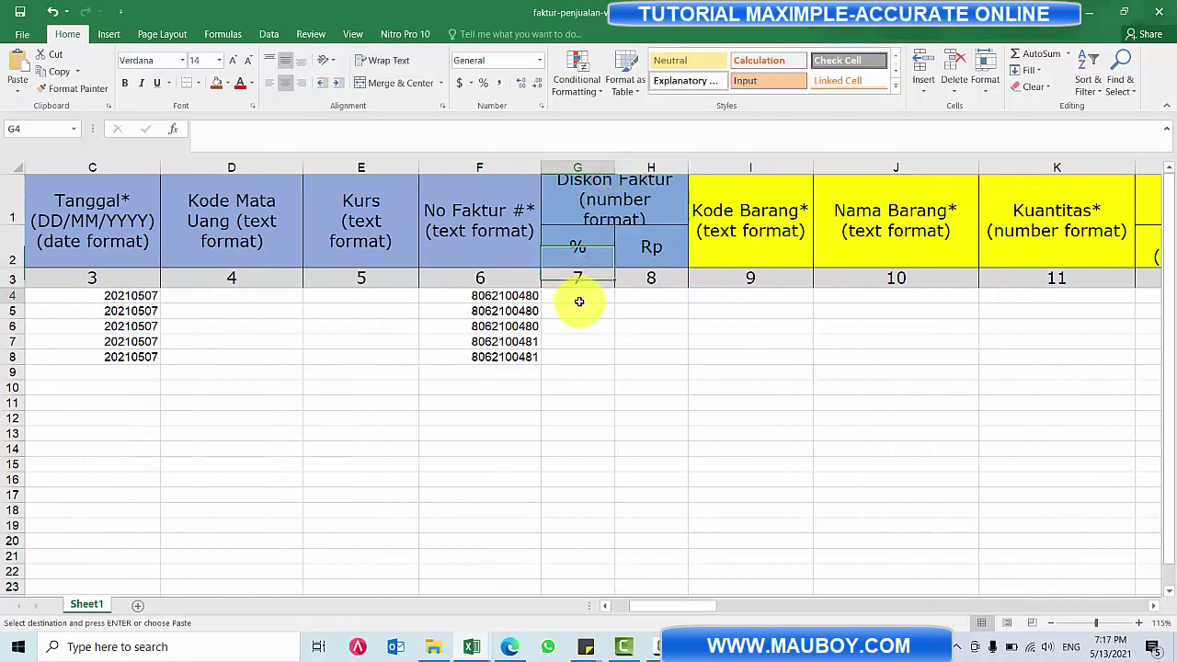
# - Enter 5 as a sample Diskon Faktur percentage in each of the cells G4:G8, and clear those cells again
pyautogui.click(579, 297)
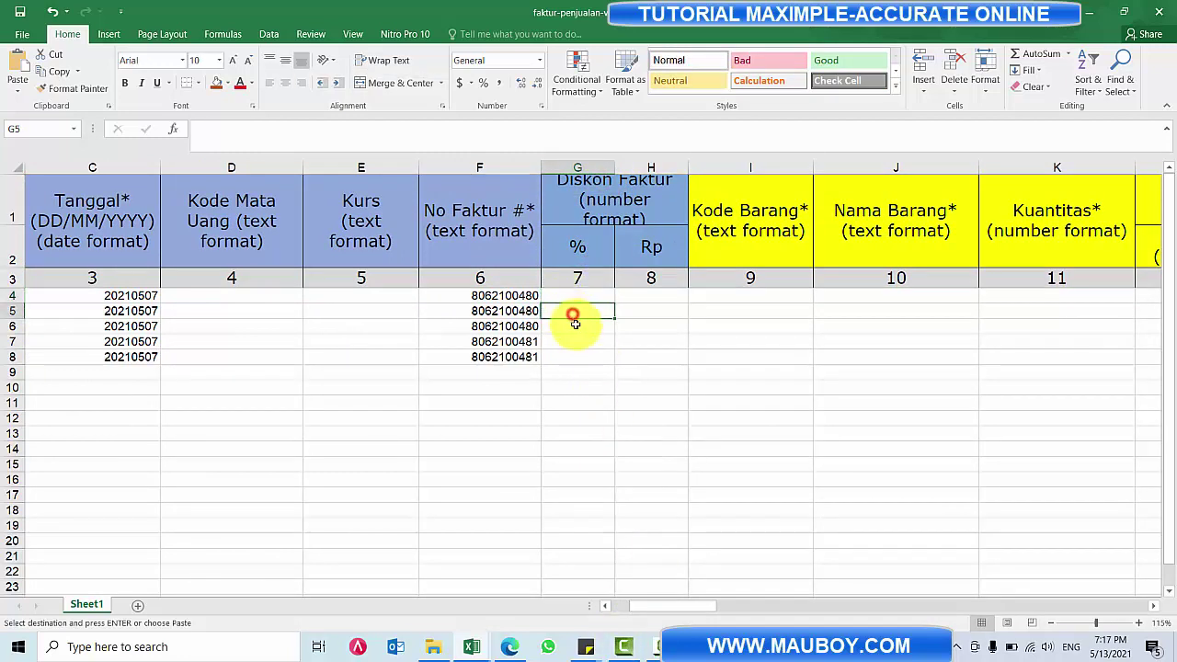
pyautogui.click(576, 328)
pyautogui.click(580, 342)
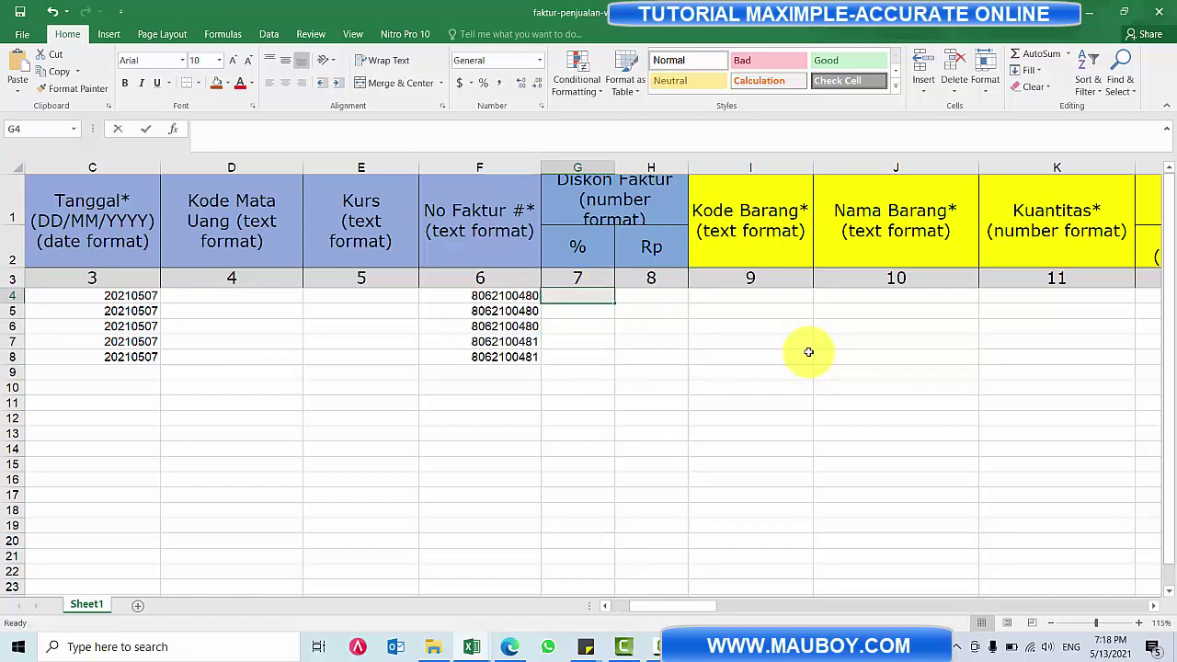
pyautogui.write('5')
pyautogui.click(594, 310)
pyautogui.write('5')
pyautogui.click(586, 326)
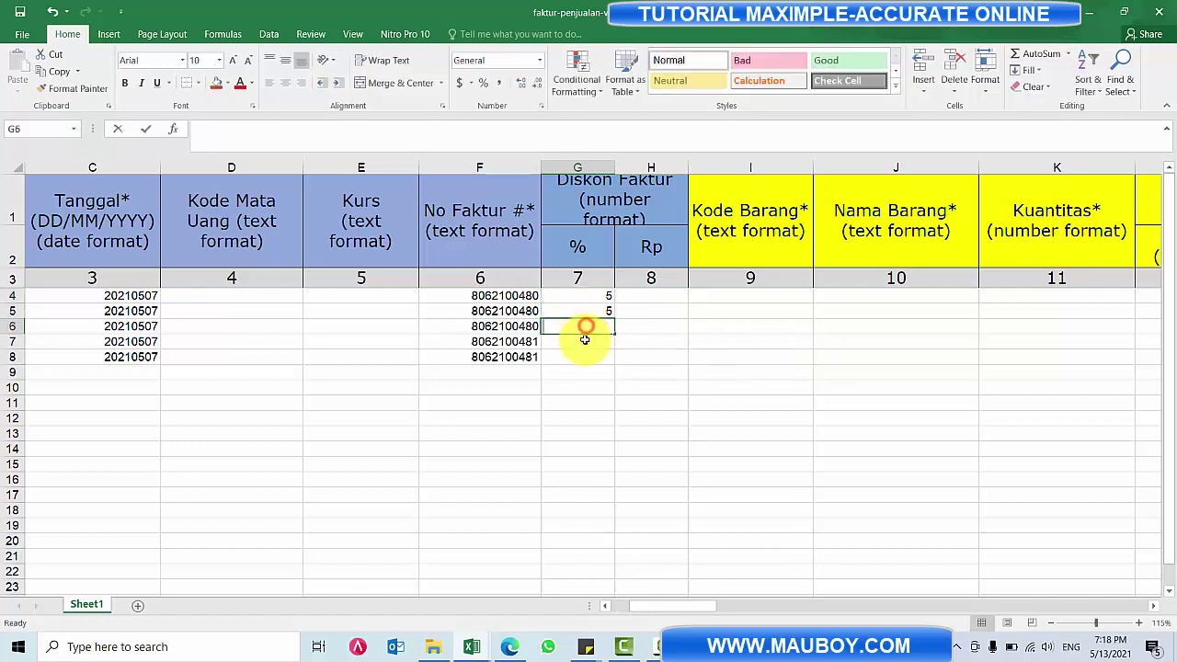
pyautogui.write('5')
pyautogui.click(584, 341)
pyautogui.write('5')
pyautogui.write('5')
pyautogui.click(597, 298)
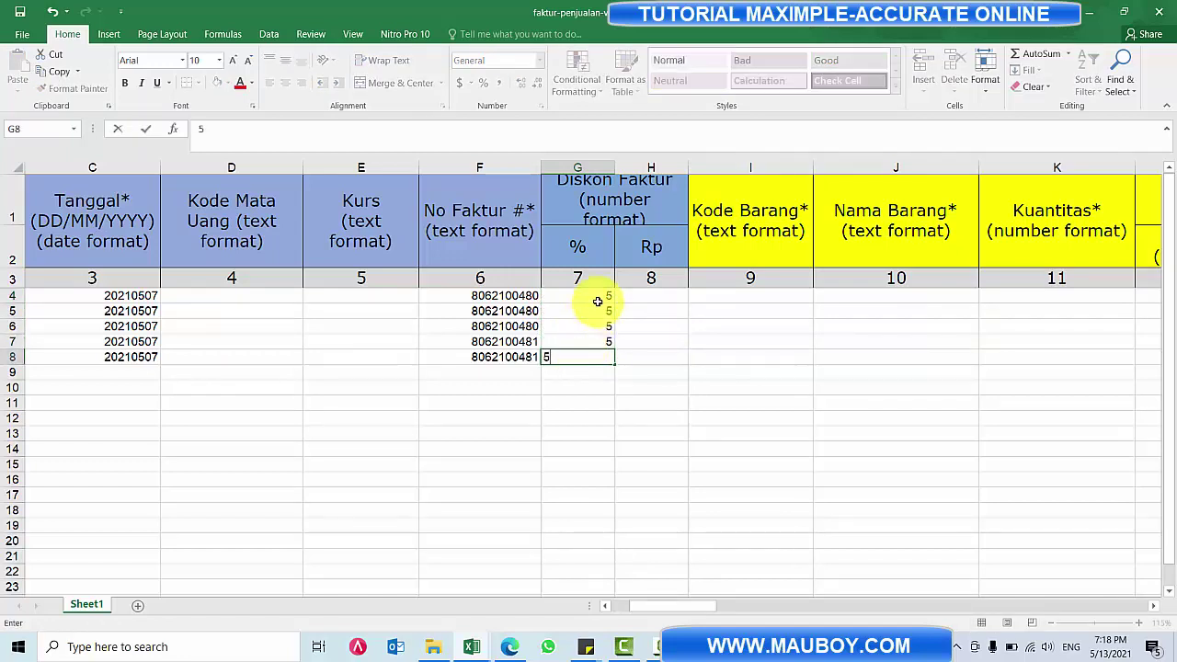
pyautogui.moveTo(598, 298); pyautogui.dragTo(597, 357)
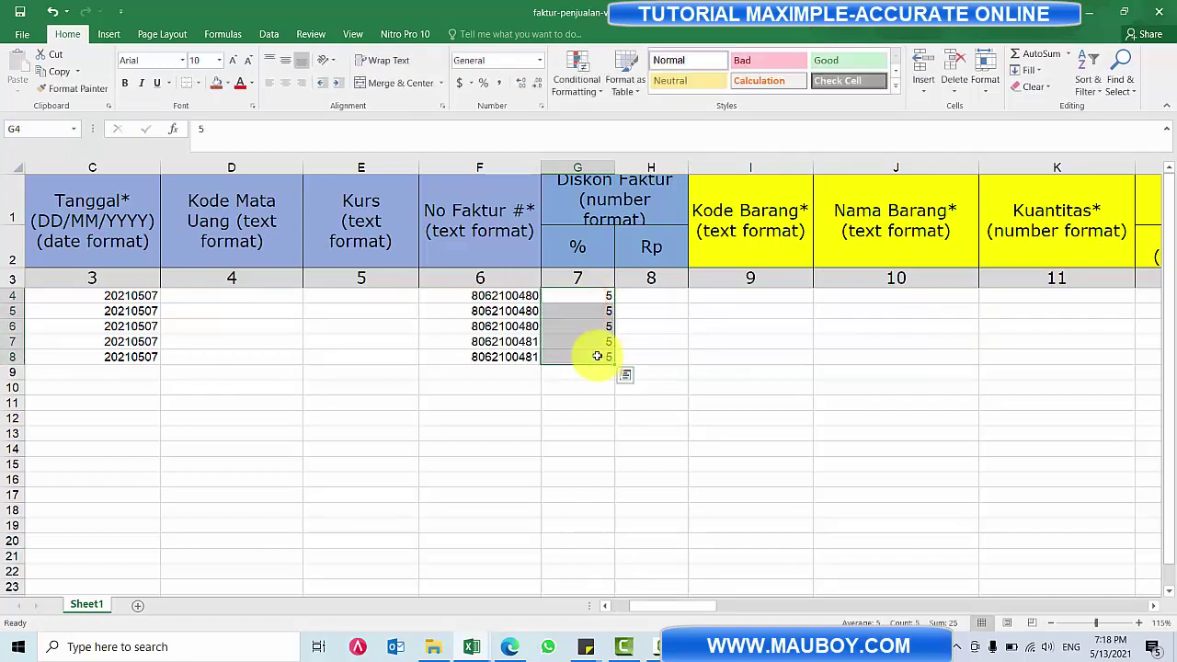
pyautogui.press('Delete')
# - Switch to the 7 - 8 Mei Penjualan workbook and copy the PCS Qty values in N2:N6
pyautogui.hotkey('alt', 'Tab')
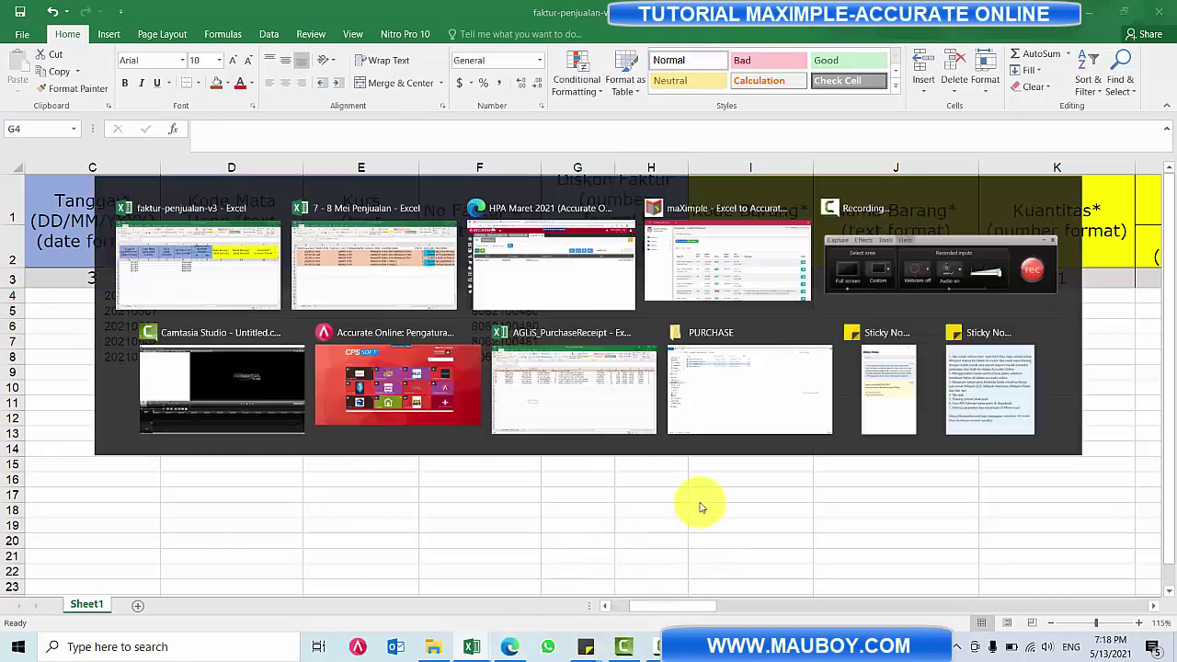
pyautogui.click(756, 289)
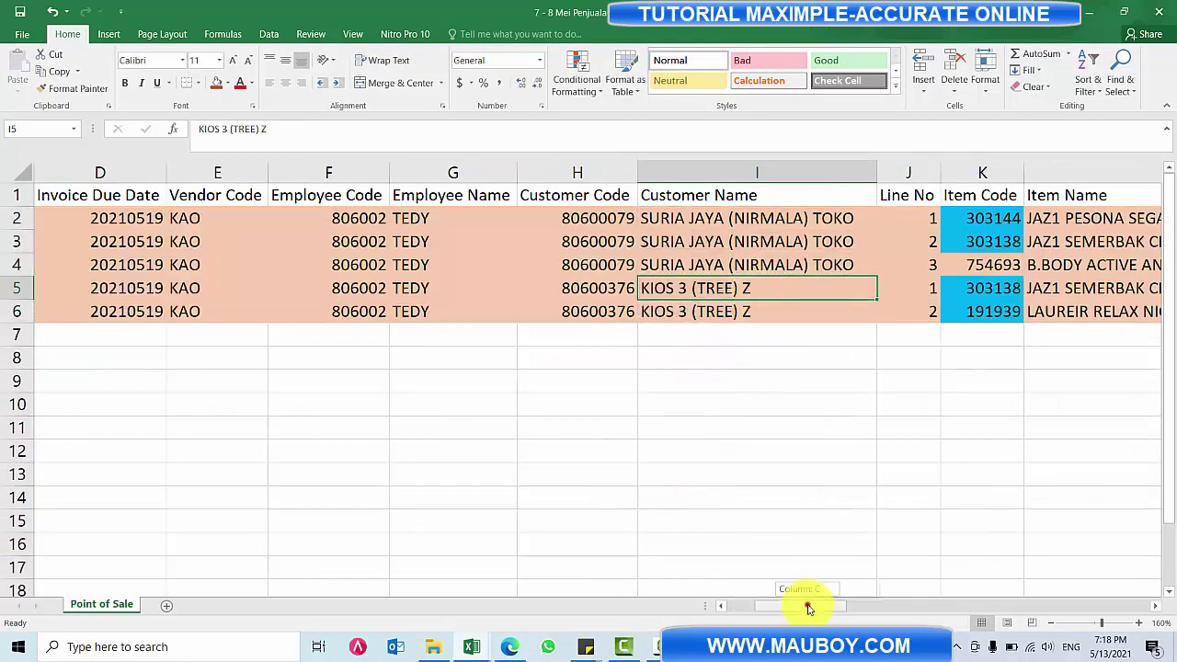
pyautogui.moveTo(807, 606); pyautogui.dragTo(862, 603)
pyautogui.hotkey('alt', 'Tab')
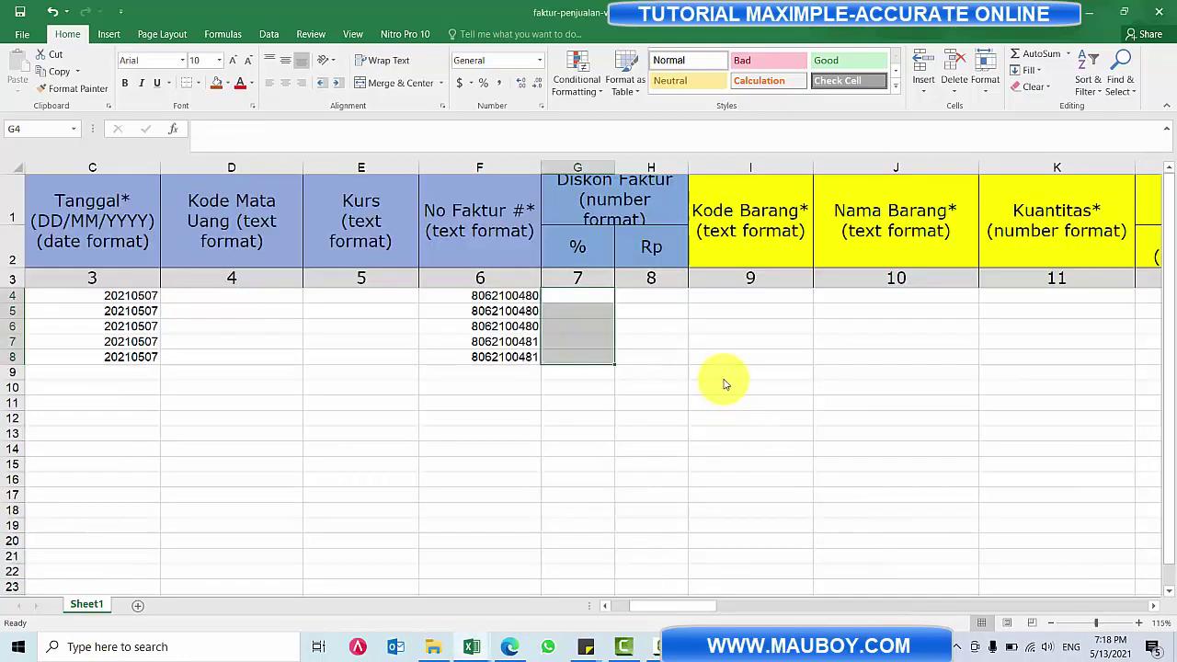
pyautogui.hotkey('alt', 'Tab')
pyautogui.click(747, 218)
pyautogui.moveTo(695, 218); pyautogui.dragTo(697, 312)
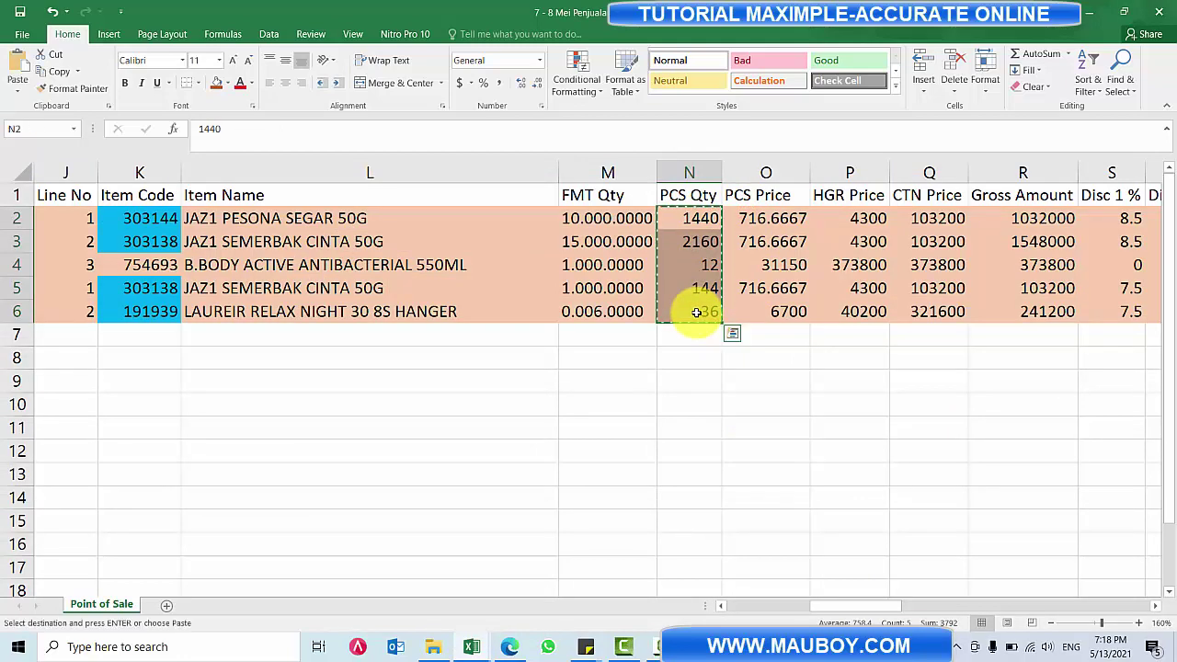
# - Copy the item codes in K2:K6 of the sales workbook and paste them as values into the template's Kode Barang column from I4
pyautogui.hotkey('alt', 'Tab')
pyautogui.moveTo(701, 607); pyautogui.dragTo(708, 608)
pyautogui.click(594, 299)
pyautogui.hotkey('alt', 'Tab')
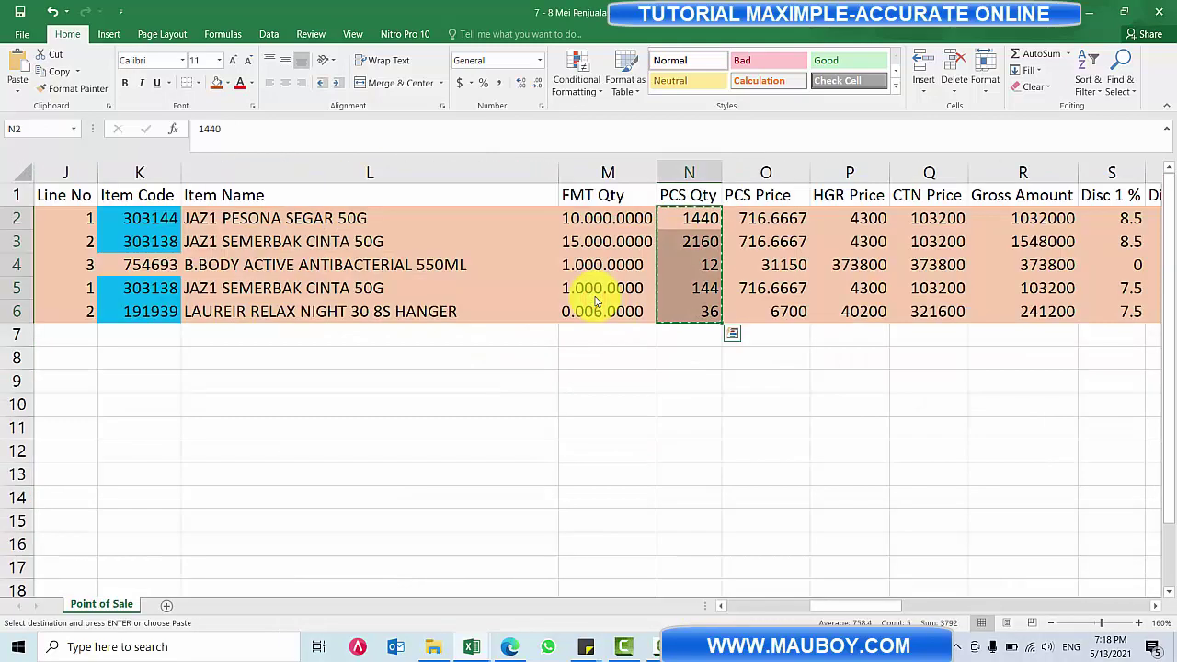
pyautogui.moveTo(147, 218); pyautogui.dragTo(150, 310)
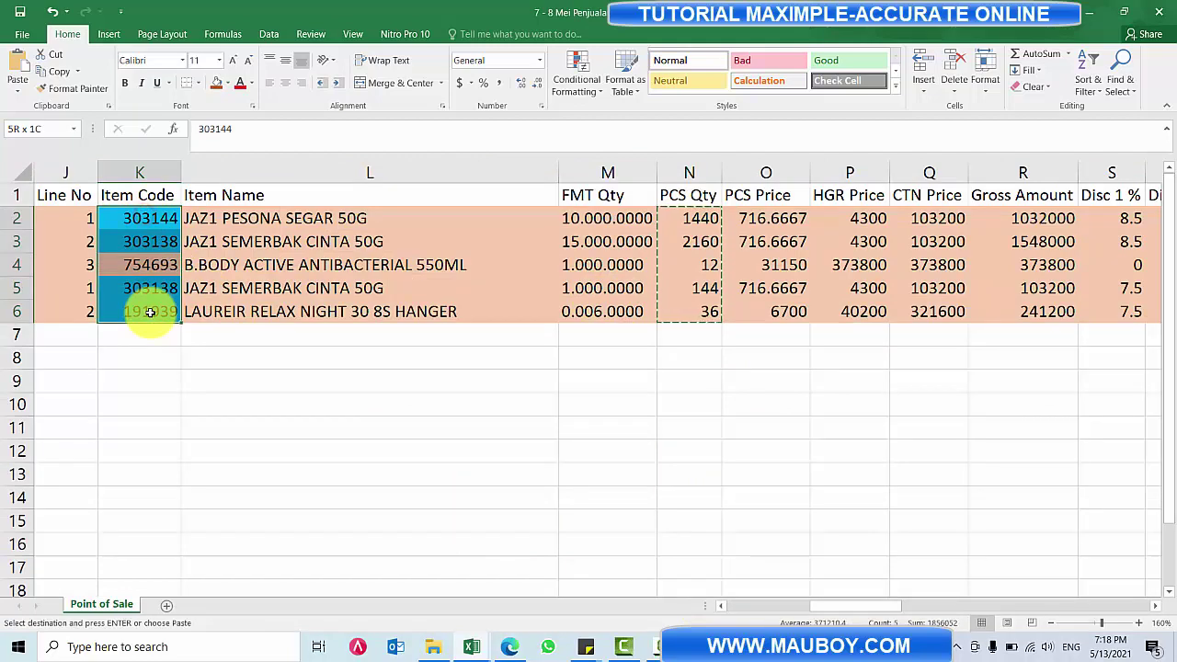
pyautogui.hotkey('ctrl', 'c')
pyautogui.hotkey('alt', 'Tab')
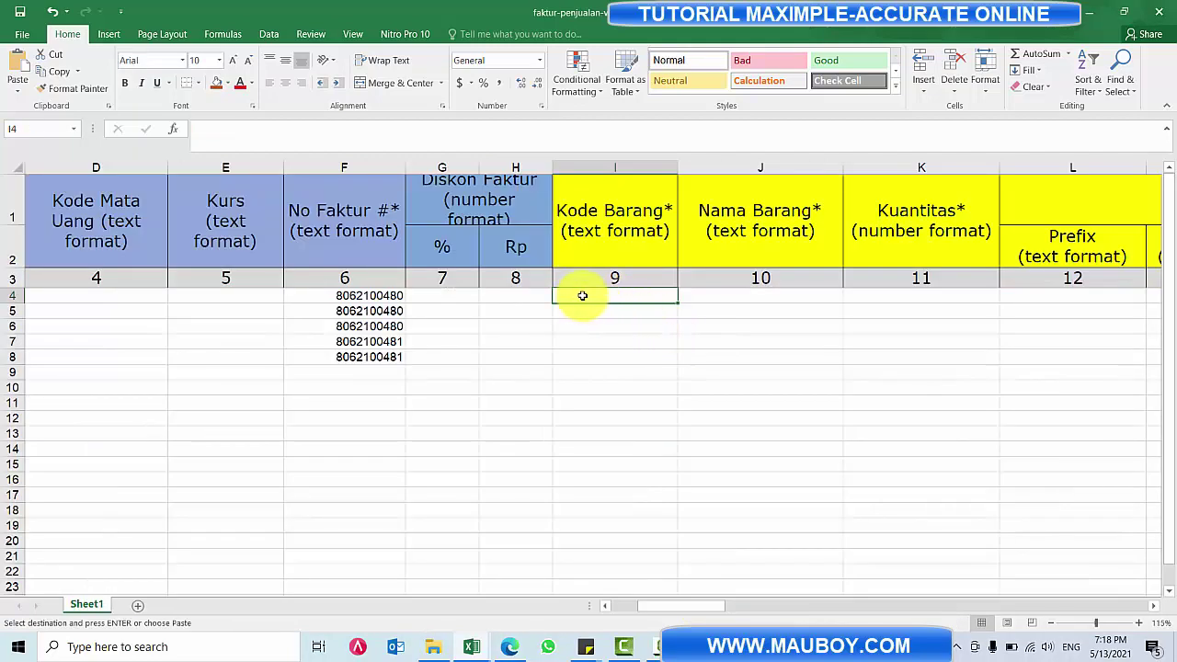
pyautogui.rightClick(584, 295)
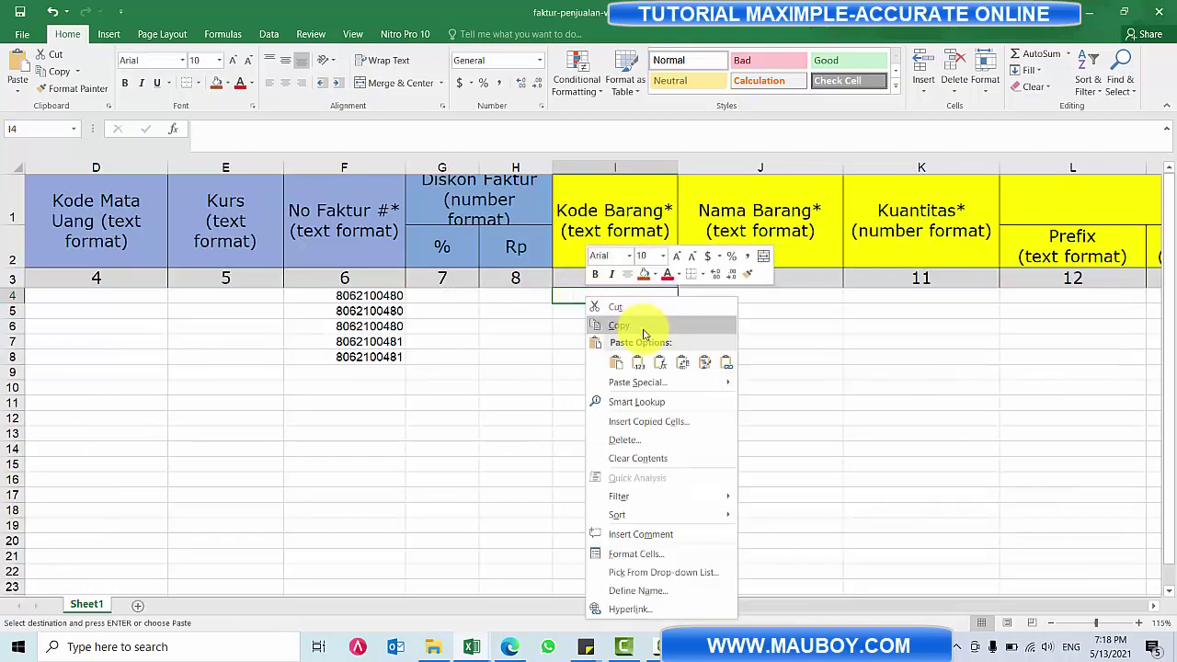
pyautogui.click(633, 360)
# - Copy the item names in L2:L6 of the sales workbook into the template's Nama Barang column from J4, and autofit column J
pyautogui.click(709, 294)
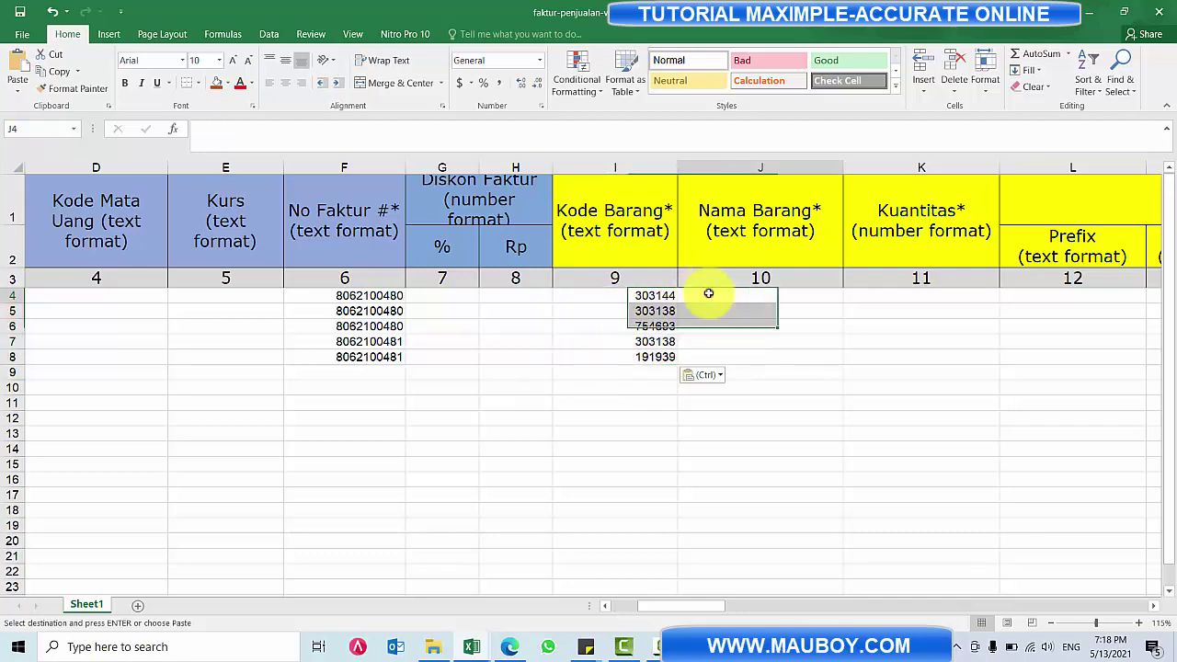
pyautogui.hotkey('alt', 'Tab')
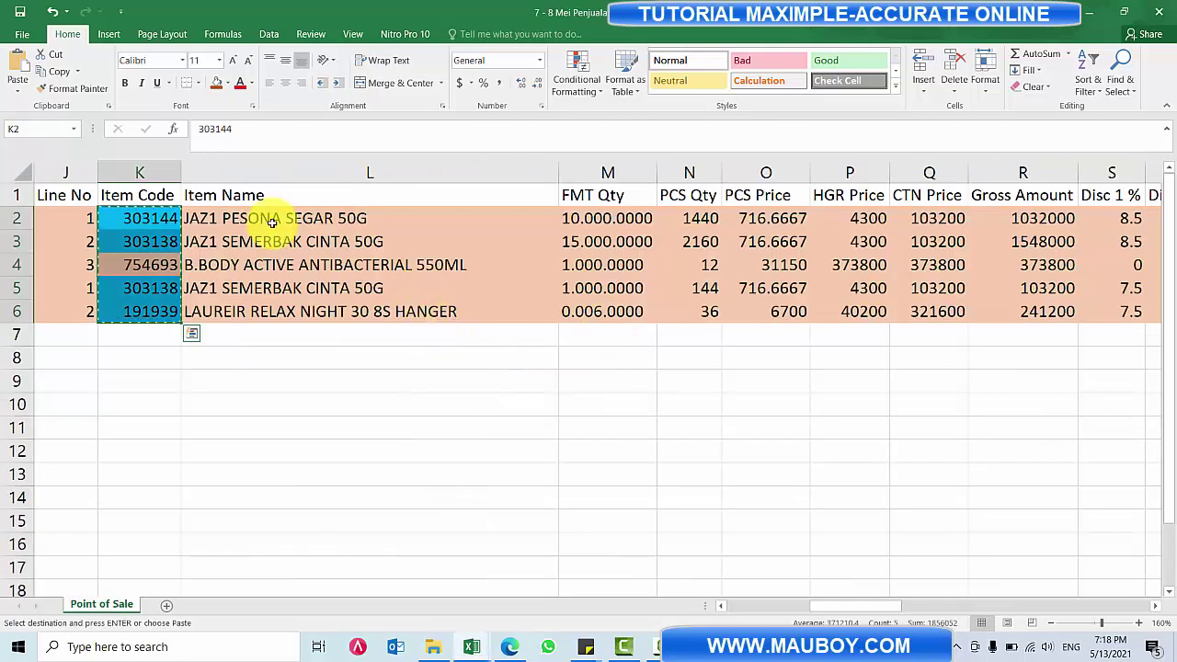
pyautogui.moveTo(268, 218); pyautogui.dragTo(305, 309)
pyautogui.hotkey('alt', 'Tab')
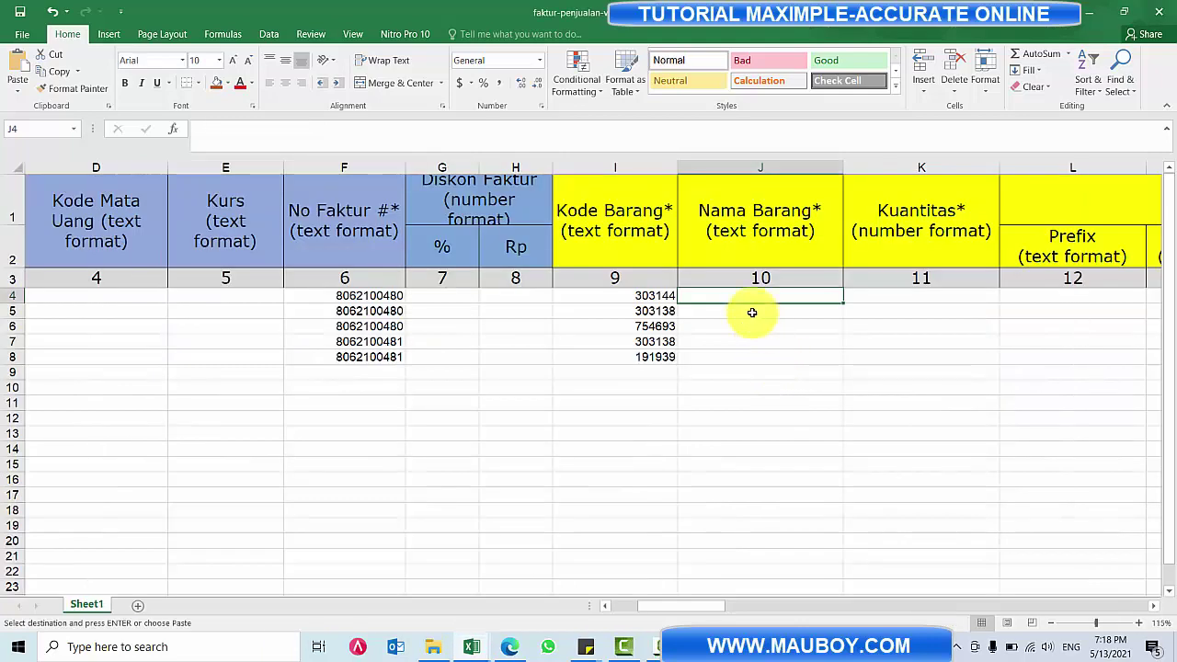
pyautogui.hotkey('ctrl', 'v')
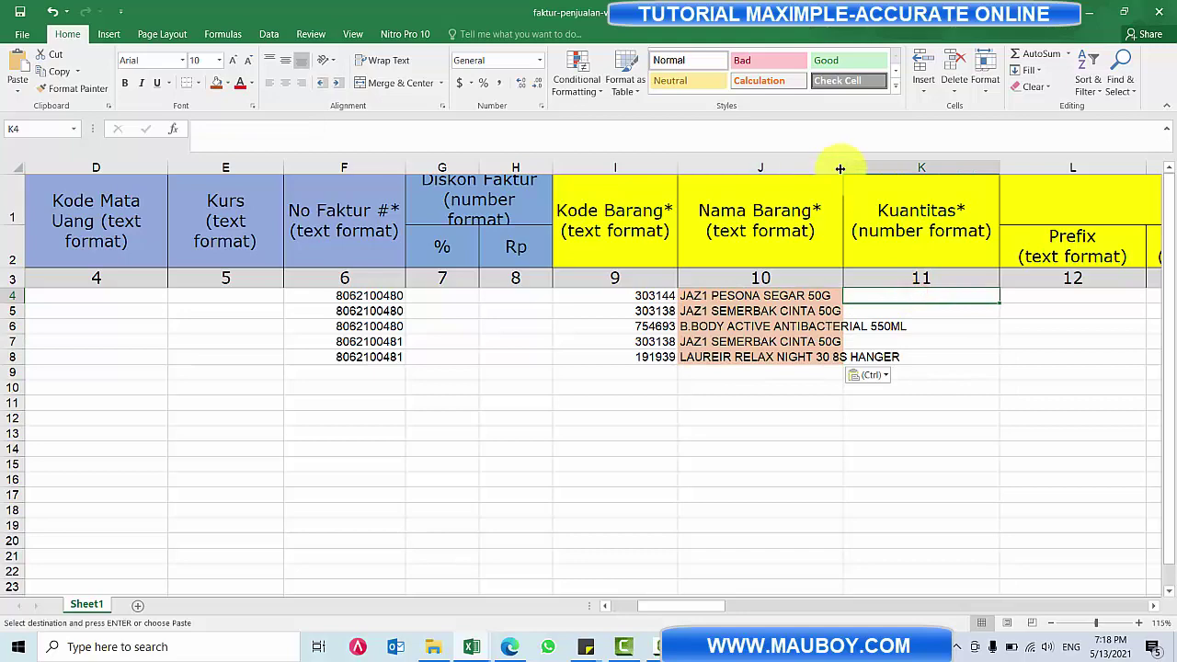
pyautogui.doubleClick(842, 167)
# - Copy the PCS Qty values in N2:N6 of the sales workbook into the template's Kuantitas column from K4
pyautogui.click(998, 297)
pyautogui.hotkey('alt', 'Tab')
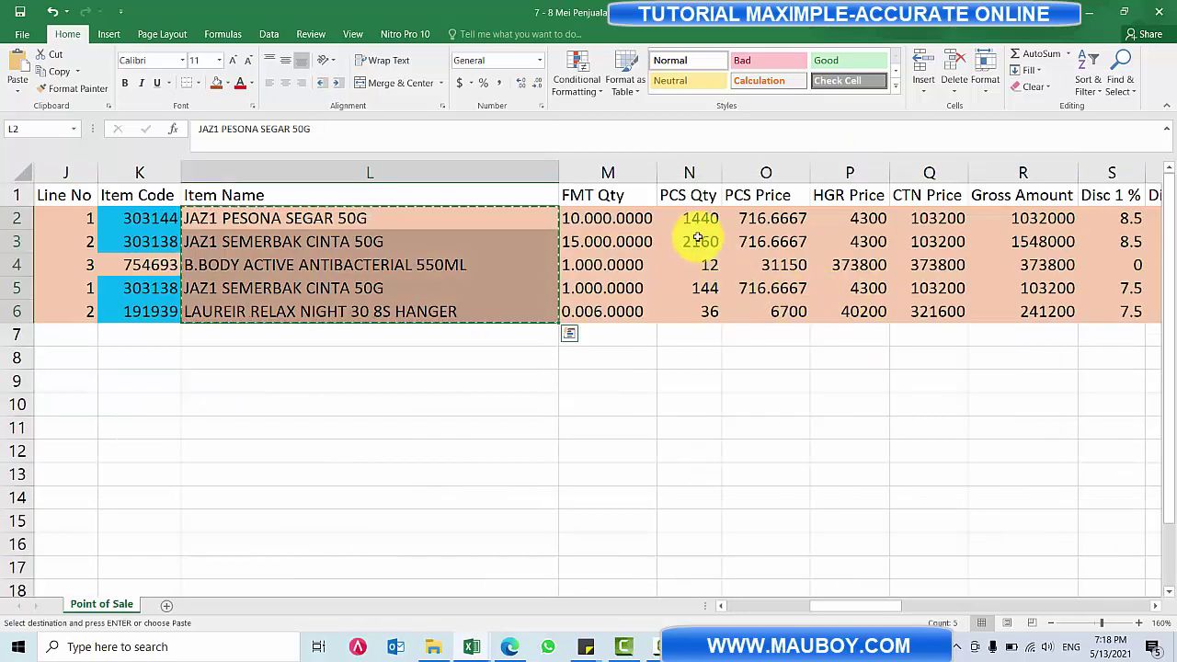
pyautogui.click(691, 218)
pyautogui.moveTo(691, 218); pyautogui.dragTo(698, 305)
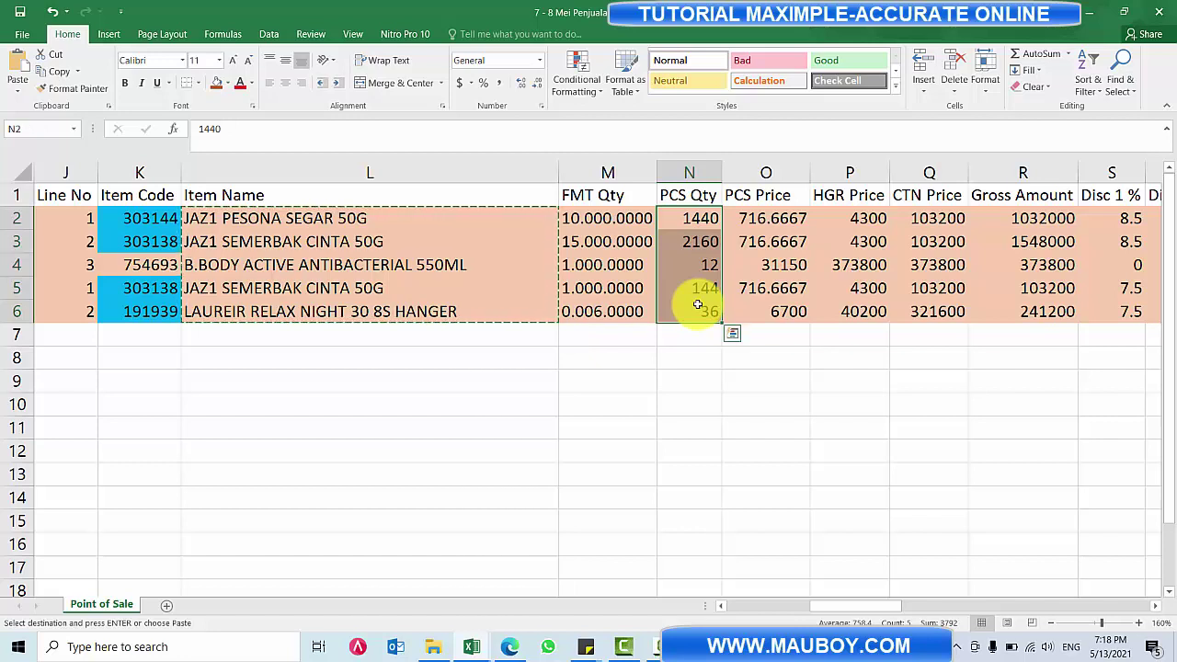
pyautogui.hotkey('ctrl', 'c')
pyautogui.hotkey('alt', 'Tab')
pyautogui.click(997, 293)
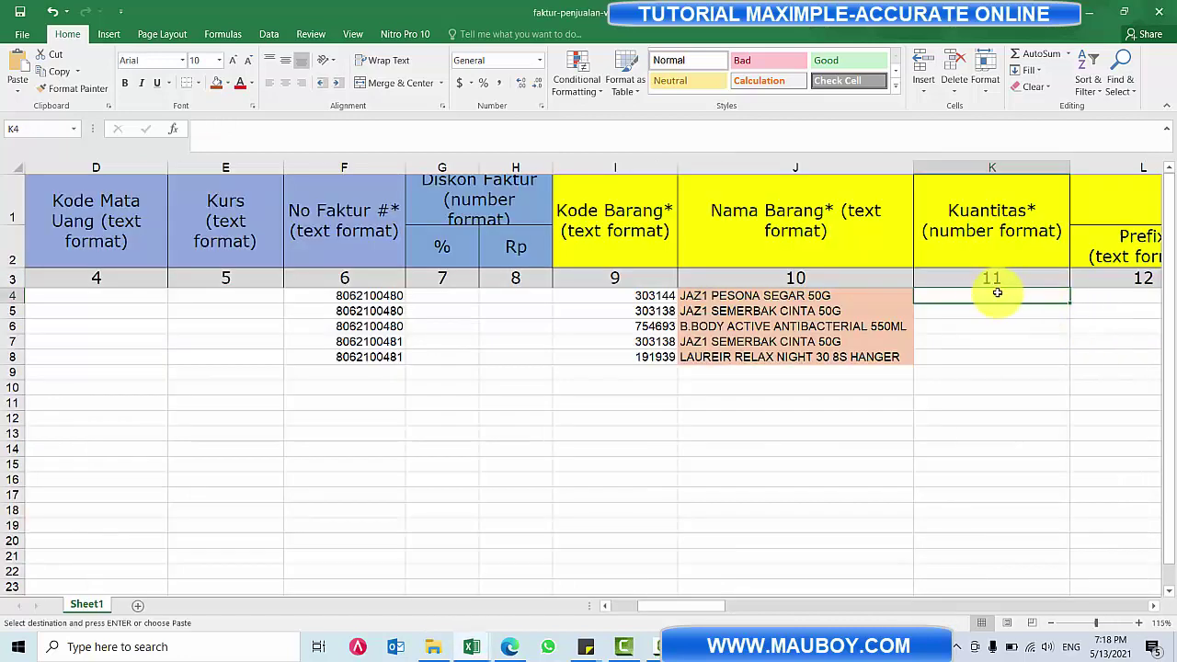
pyautogui.hotkey('ctrl', 'v')
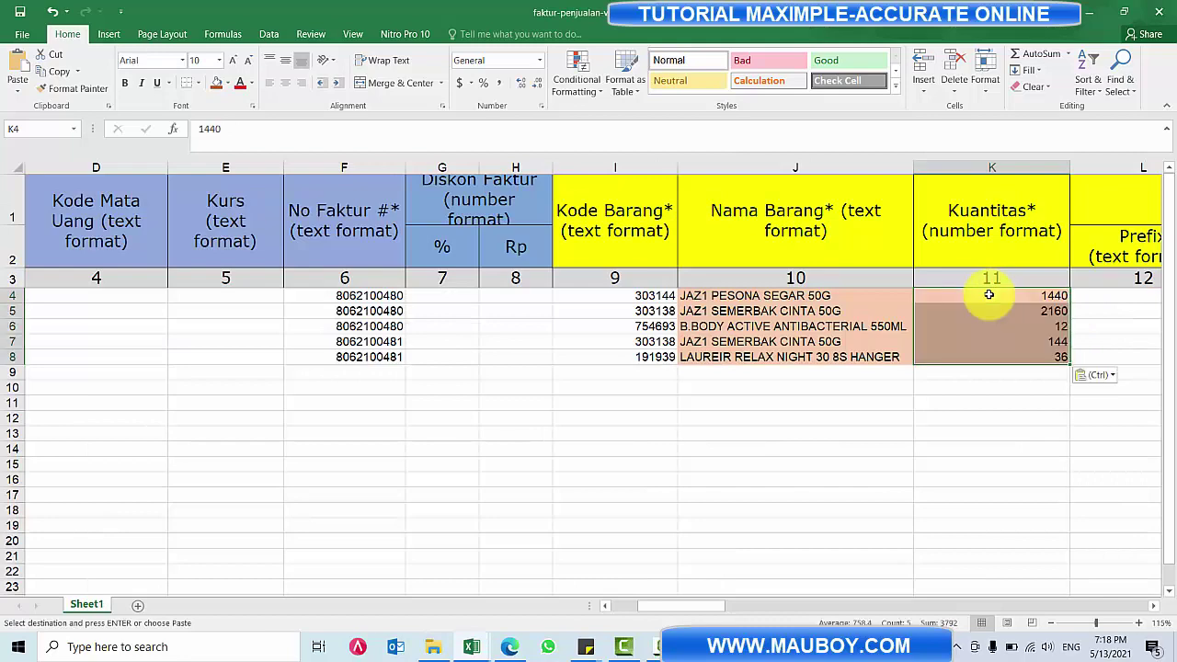
# - Examine the template's Serial Number columns L:N and the Diskon Faktur percentage and Rp columns
pyautogui.moveTo(704, 609); pyautogui.dragTo(727, 611)
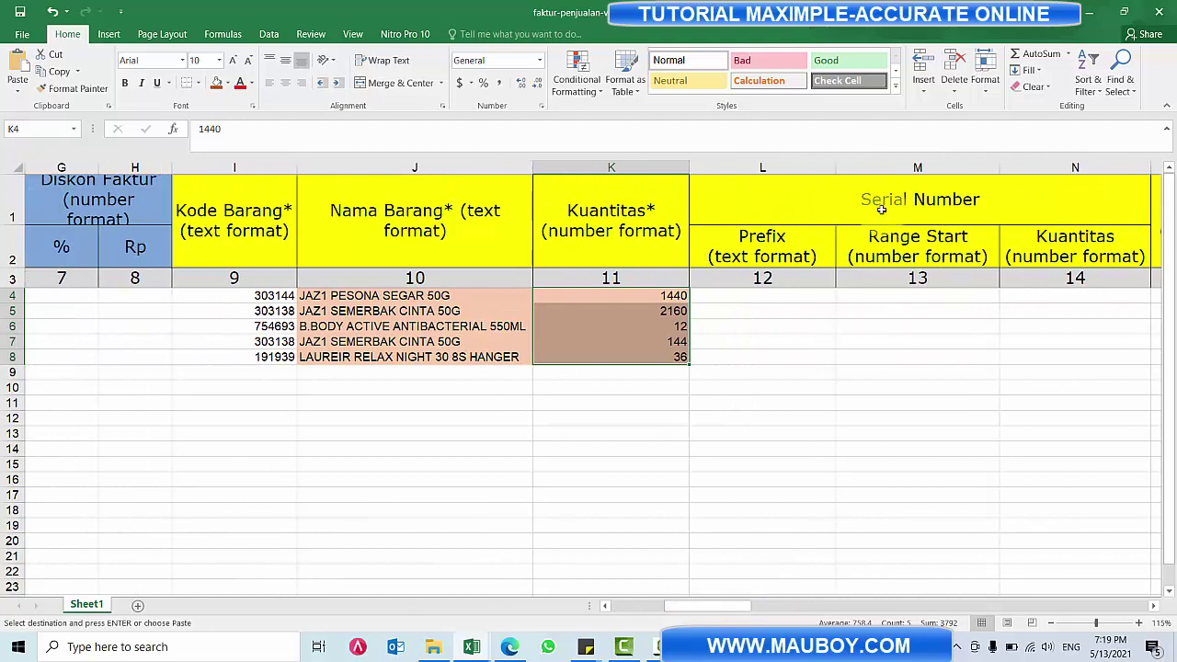
pyautogui.moveTo(881, 210); pyautogui.dragTo(919, 360)
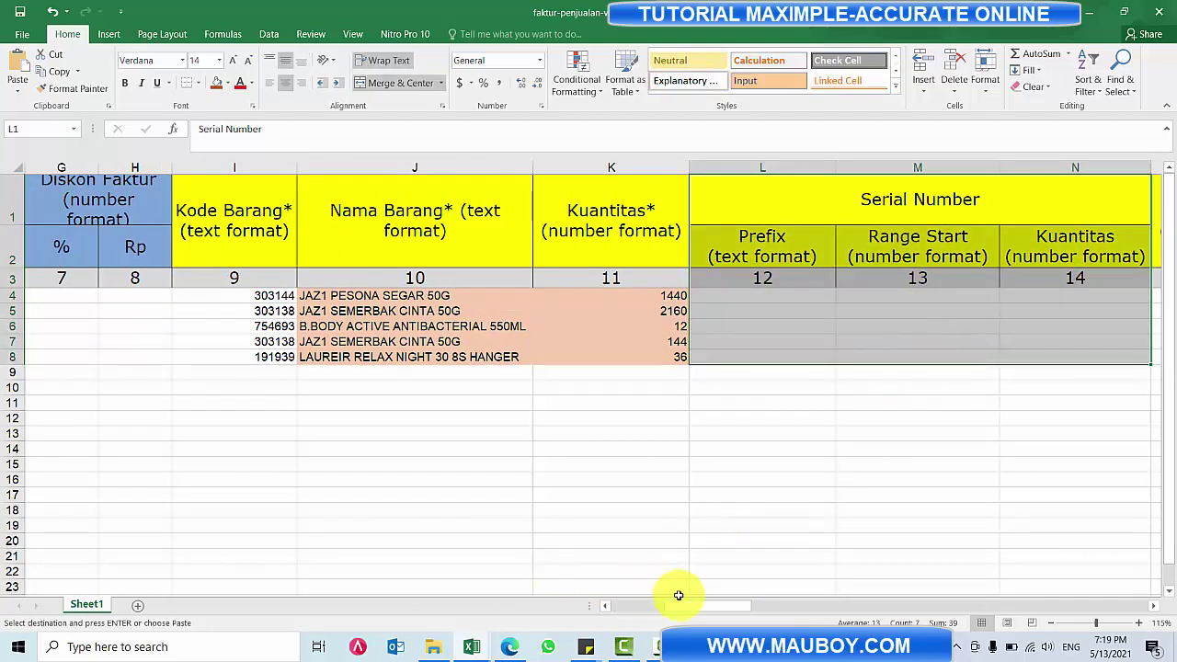
pyautogui.hscroll(-3, 678, 609)
pyautogui.click(255, 249)
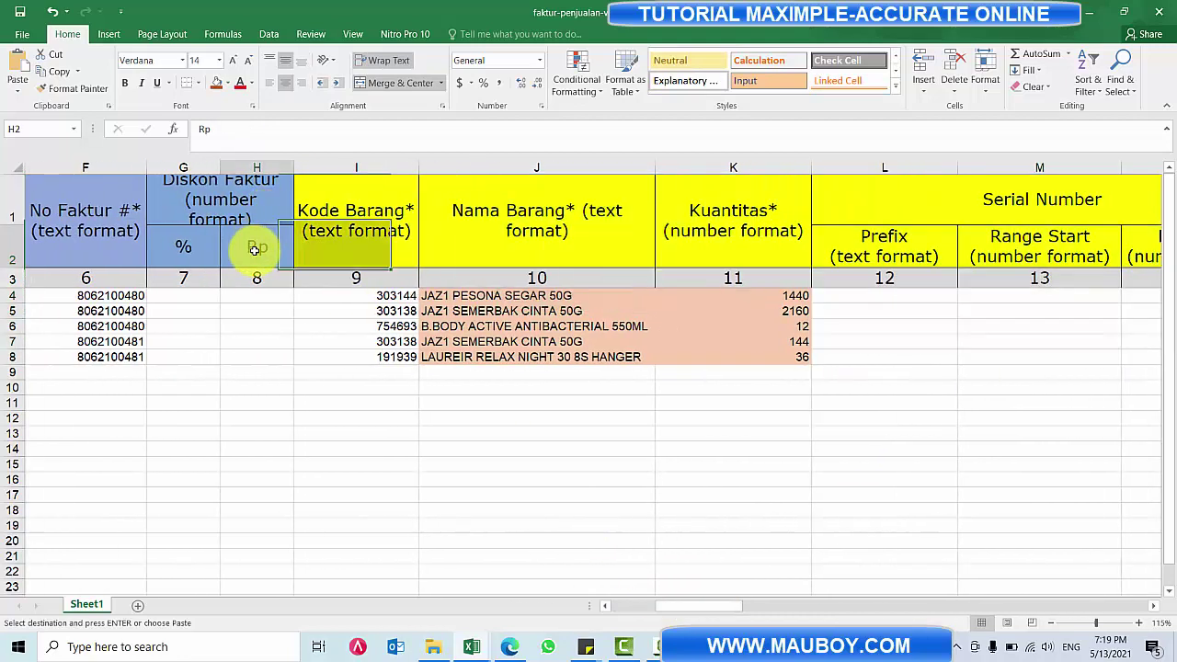
pyautogui.click(208, 248)
pyautogui.click(267, 246)
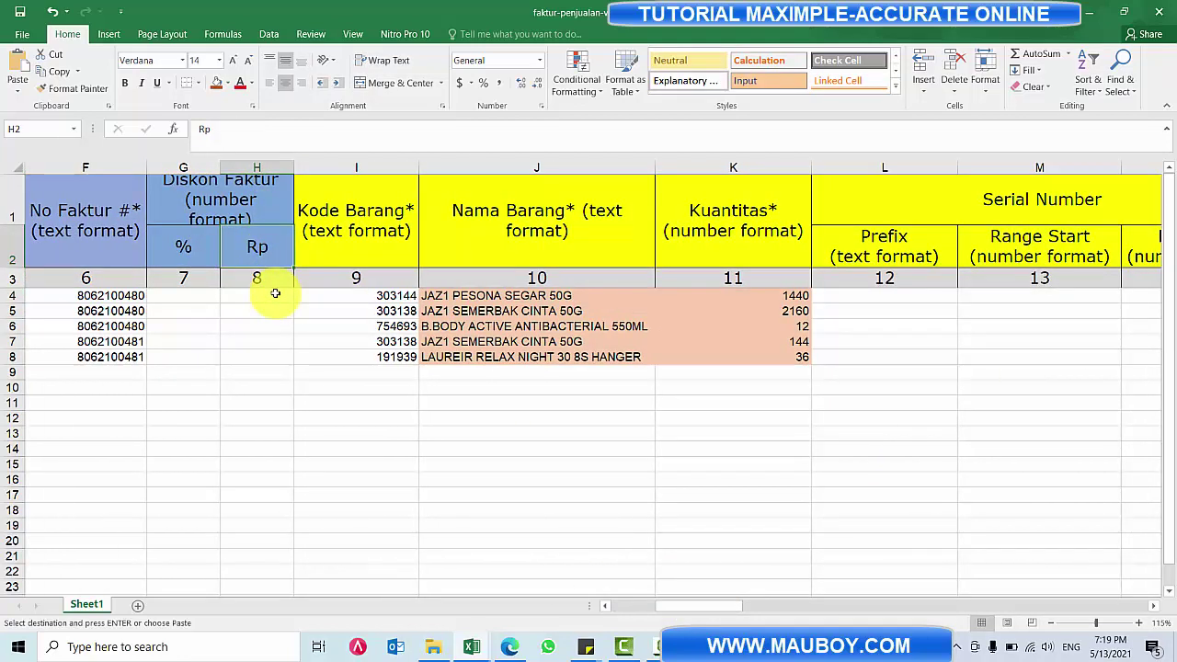
pyautogui.click(275, 292)
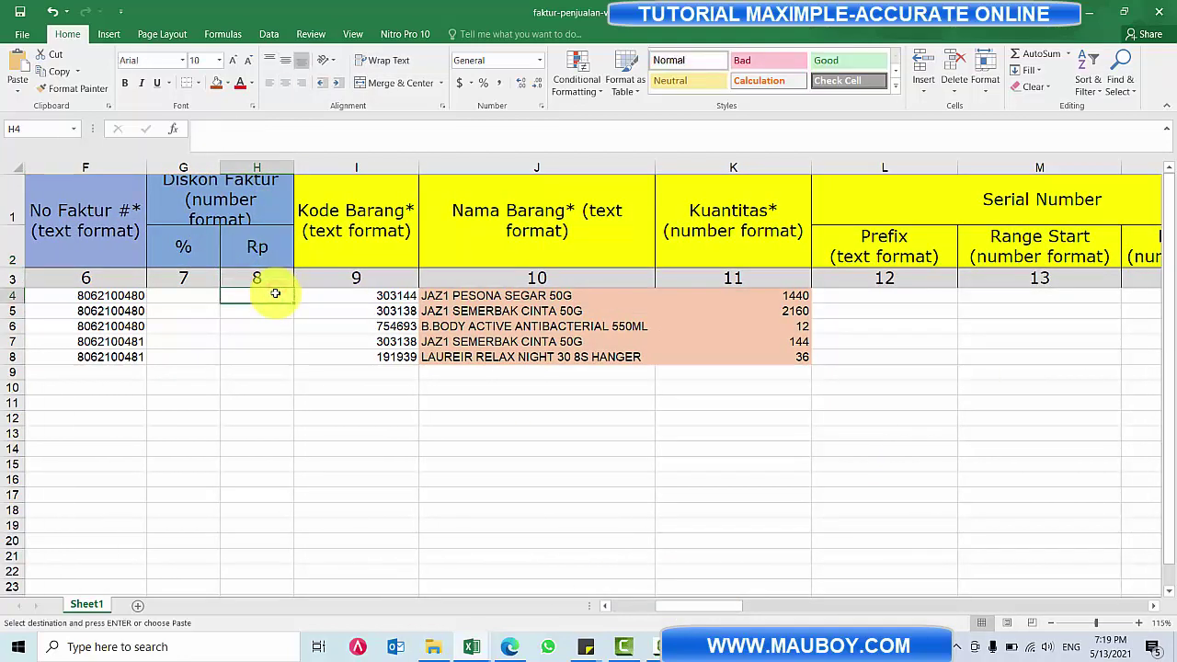
# - Enter 10000 in H4 as a sample Rp invoice discount, and clear the entry from H4:H8
pyautogui.write('10')
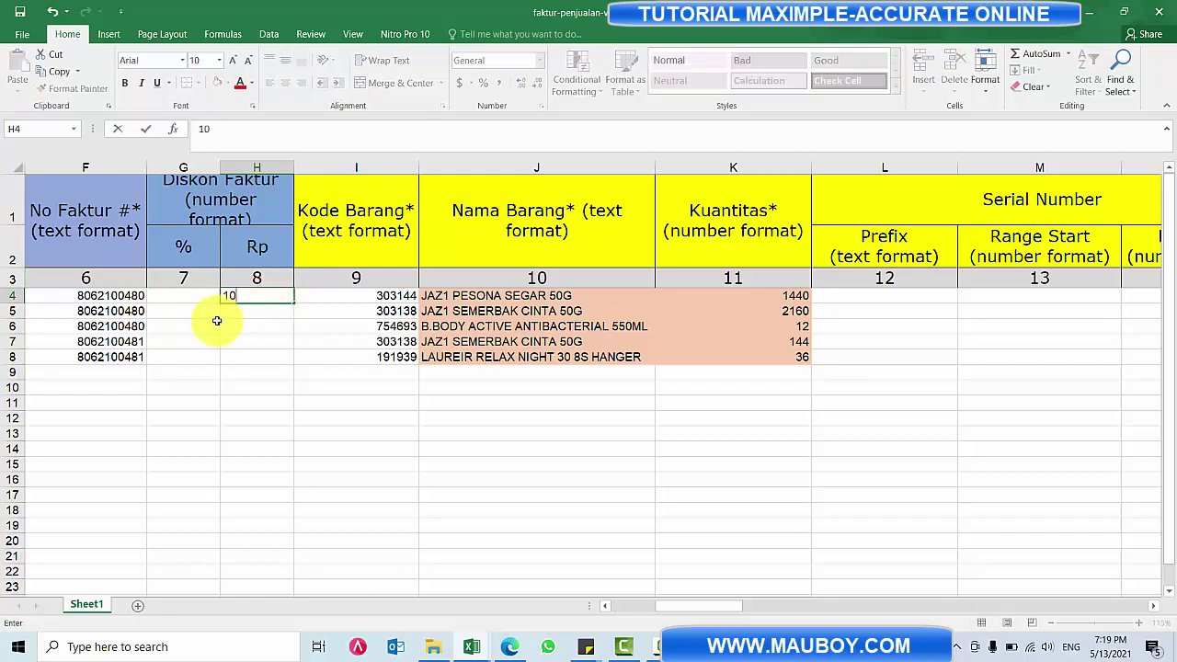
pyautogui.click(214, 318)
pyautogui.click(245, 299)
pyautogui.write('10')
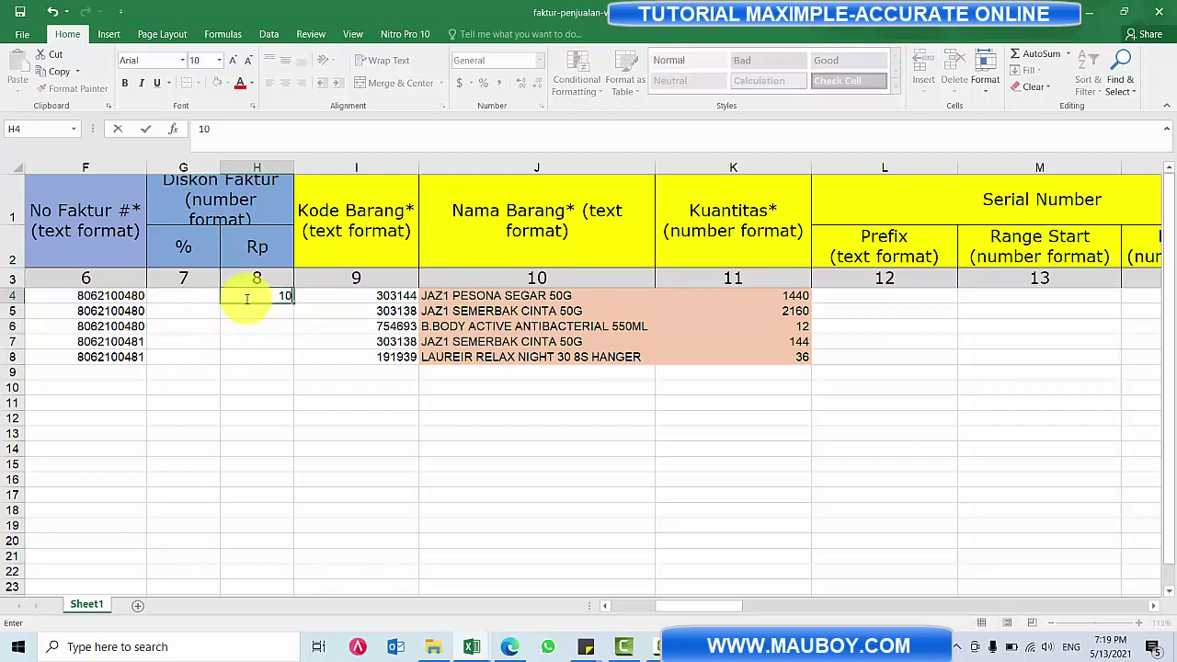
pyautogui.write('000')
pyautogui.click(262, 313)
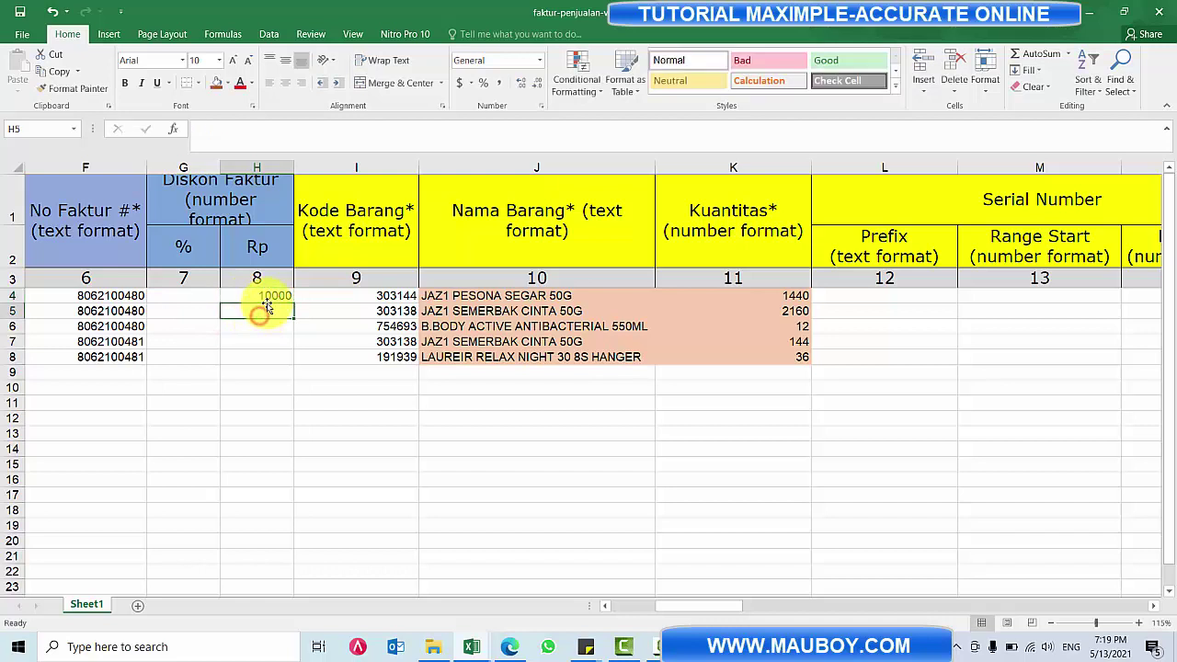
pyautogui.moveTo(270, 296); pyautogui.dragTo(269, 355)
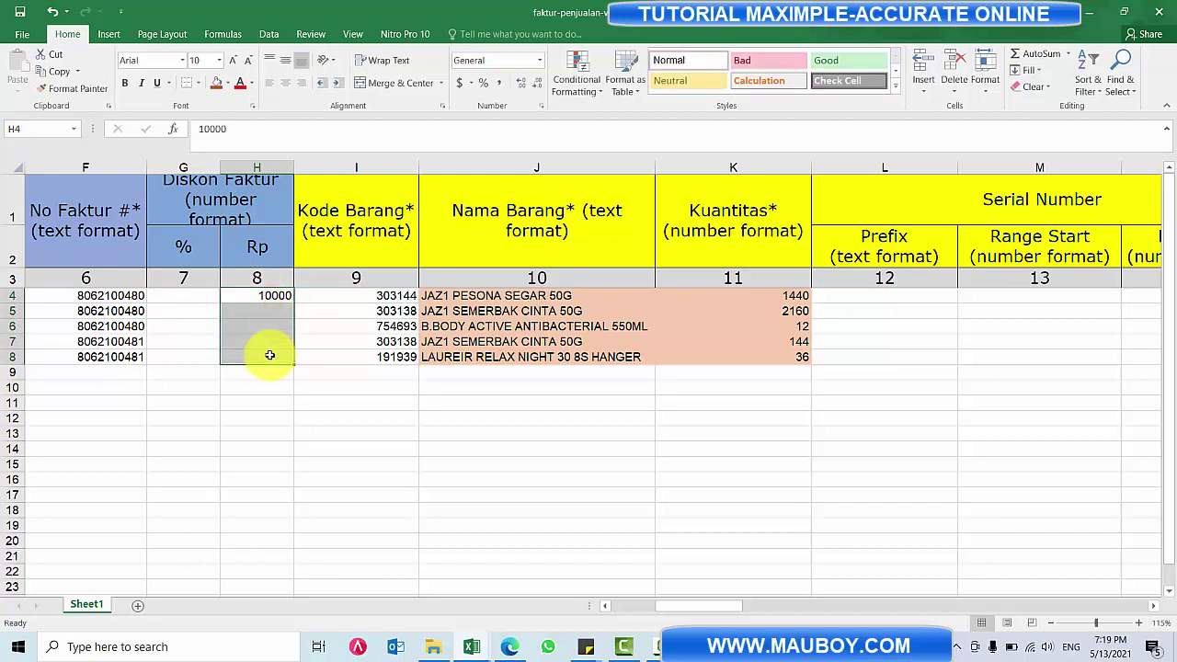
pyautogui.press('Delete')
pyautogui.click(264, 295)
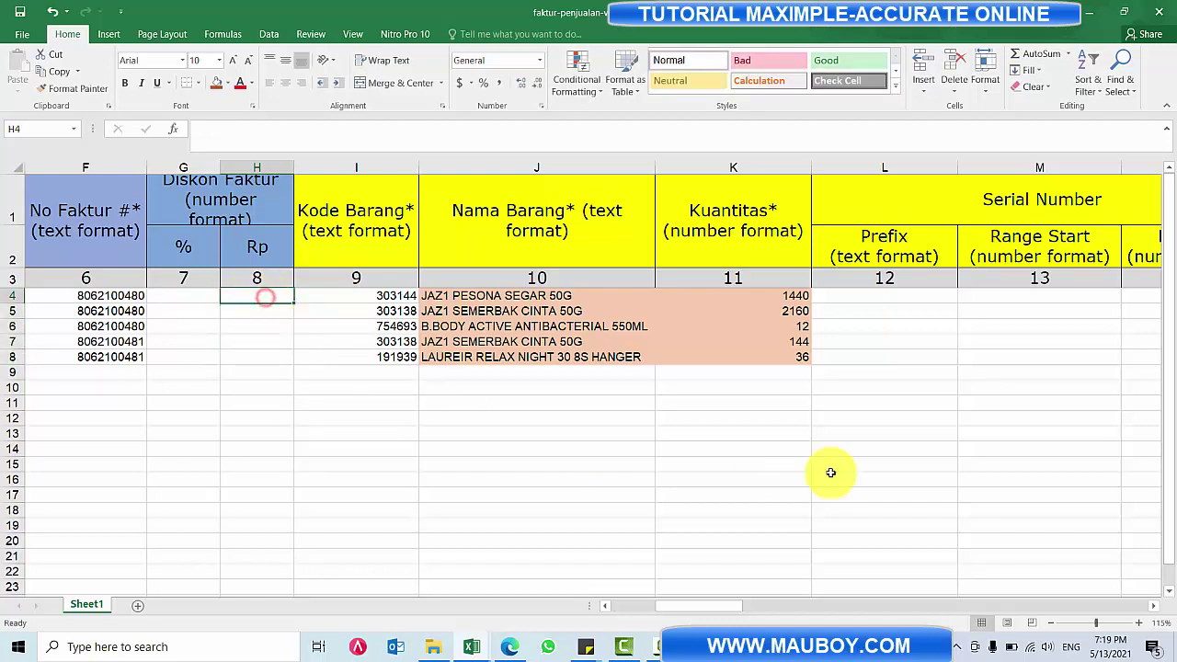
# - Check the PCS Qty heading in the sales workbook and enter PCS in the template's Satuan cell O4
pyautogui.moveTo(714, 606); pyautogui.dragTo(760, 605)
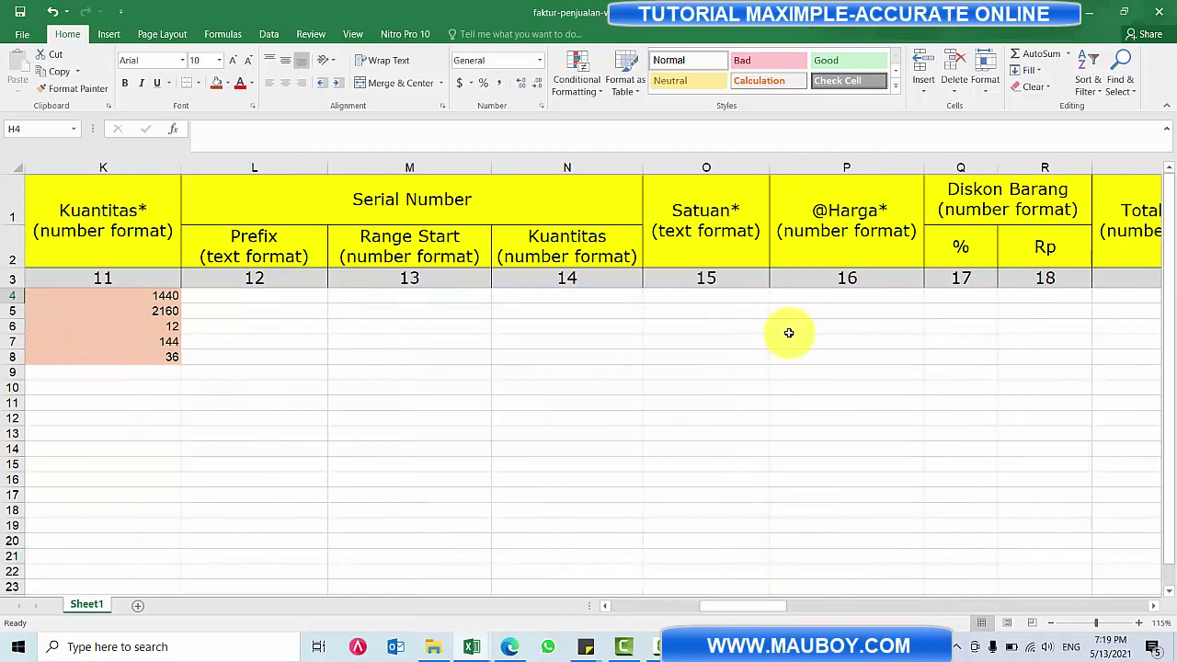
pyautogui.click(725, 297)
pyautogui.hotkey('alt', 'Tab')
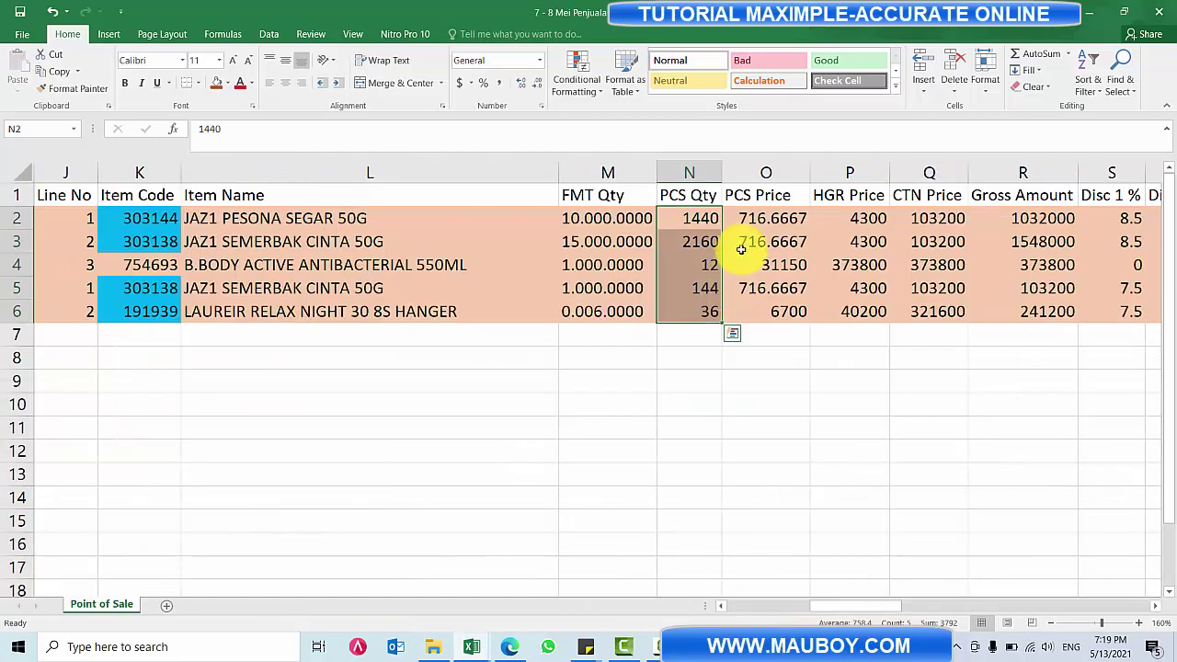
pyautogui.click(699, 195)
pyautogui.hotkey('alt', 'Tab')
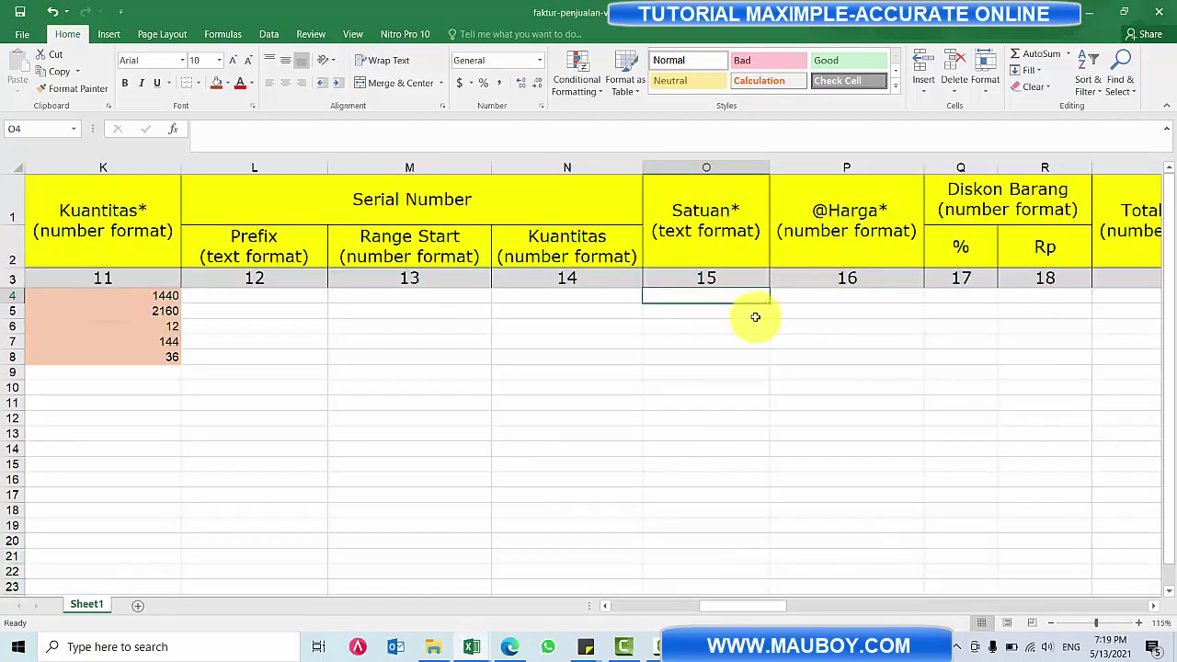
pyautogui.write('PCS')
pyautogui.press('Return')
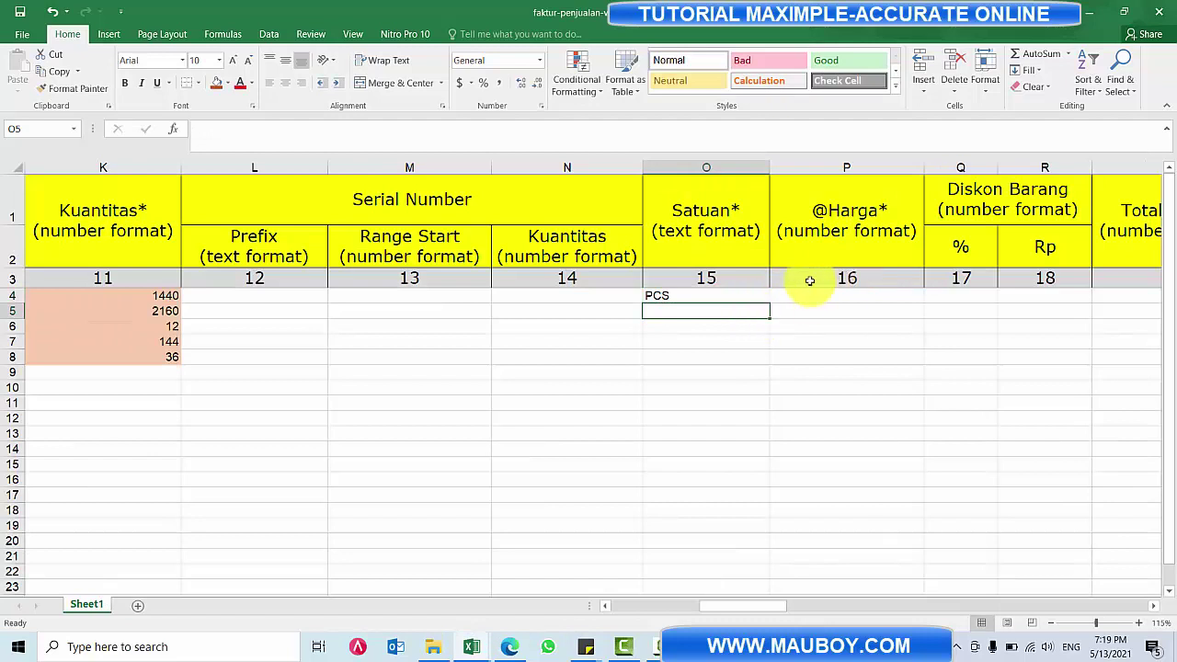
# - Copy the PCS unit from O4 into the Satuan cells O5:O8
pyautogui.click(742, 295)
pyautogui.hotkey('ctrl', 'c')
pyautogui.moveTo(702, 313); pyautogui.dragTo(702, 355)
pyautogui.hotkey('ctrl', 'v')
pyautogui.click(566, 330)
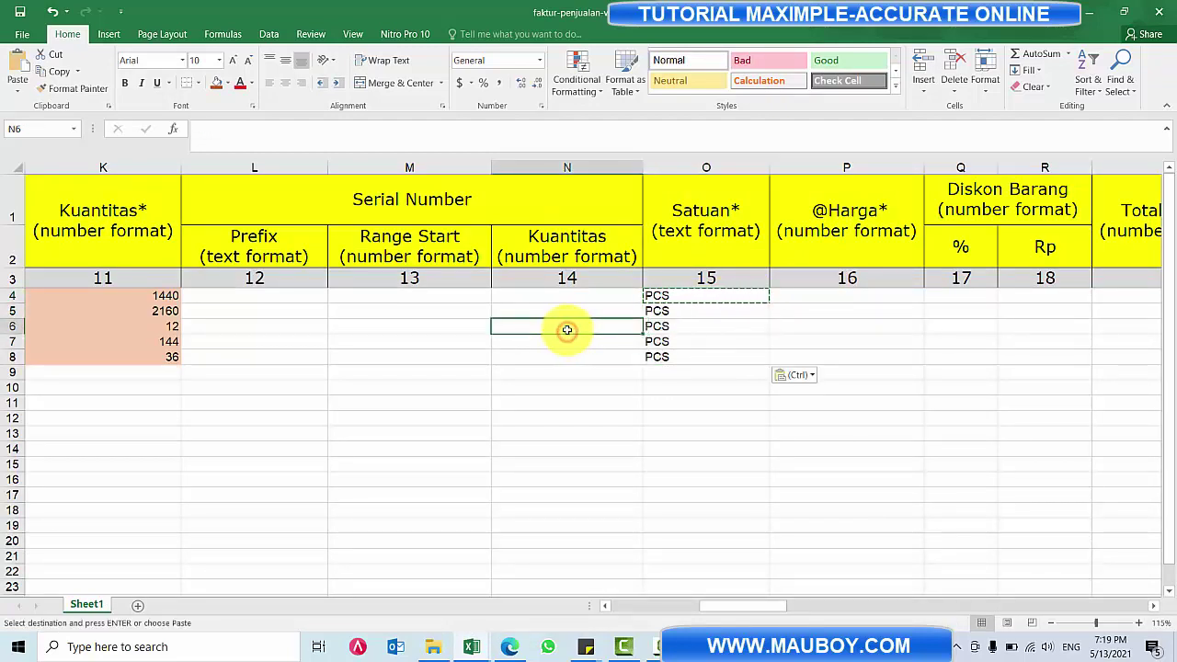
pyautogui.press('Escape')
pyautogui.click(696, 296)
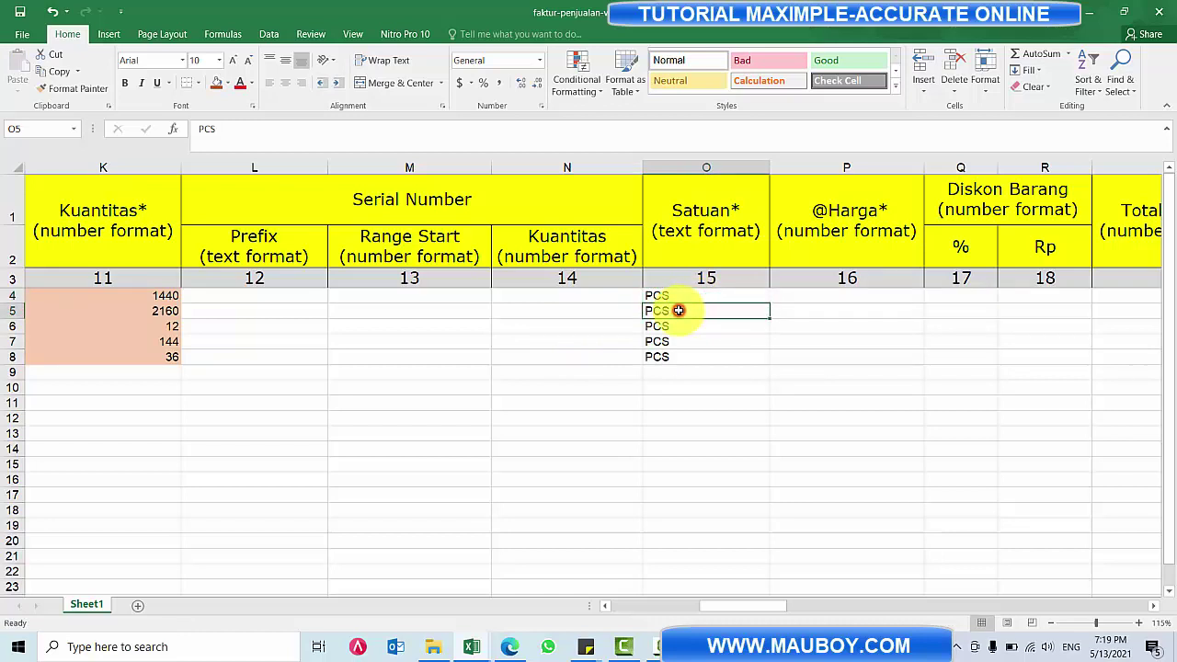
pyautogui.click(673, 309)
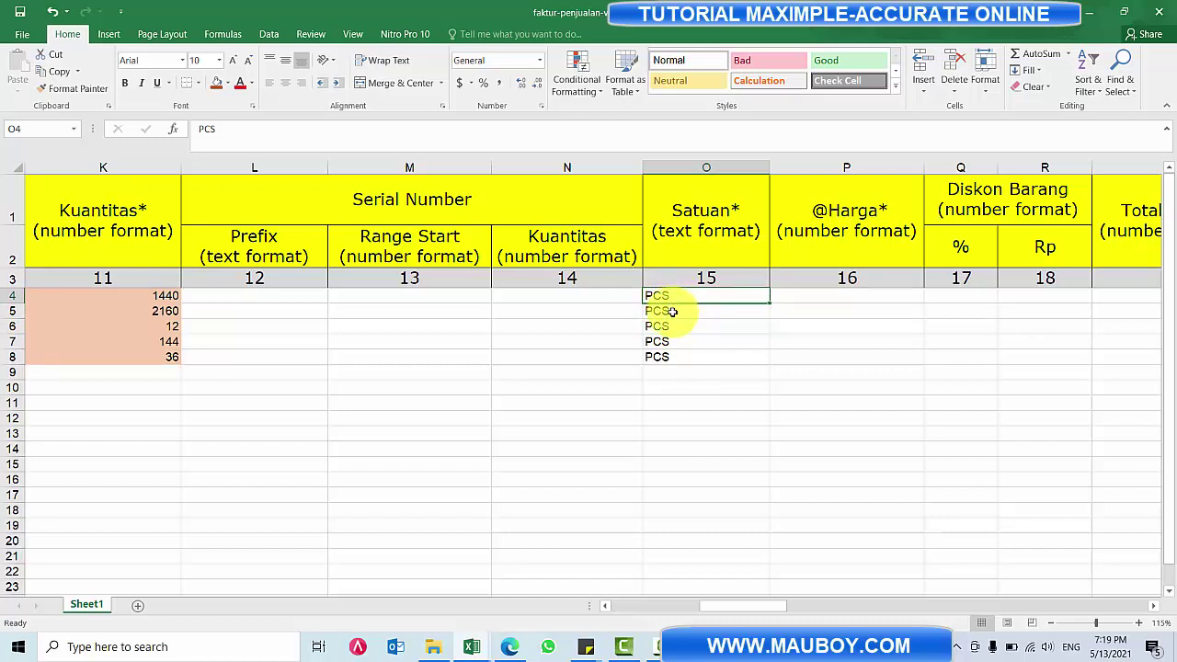
pyautogui.moveTo(672, 294); pyautogui.dragTo(666, 354)
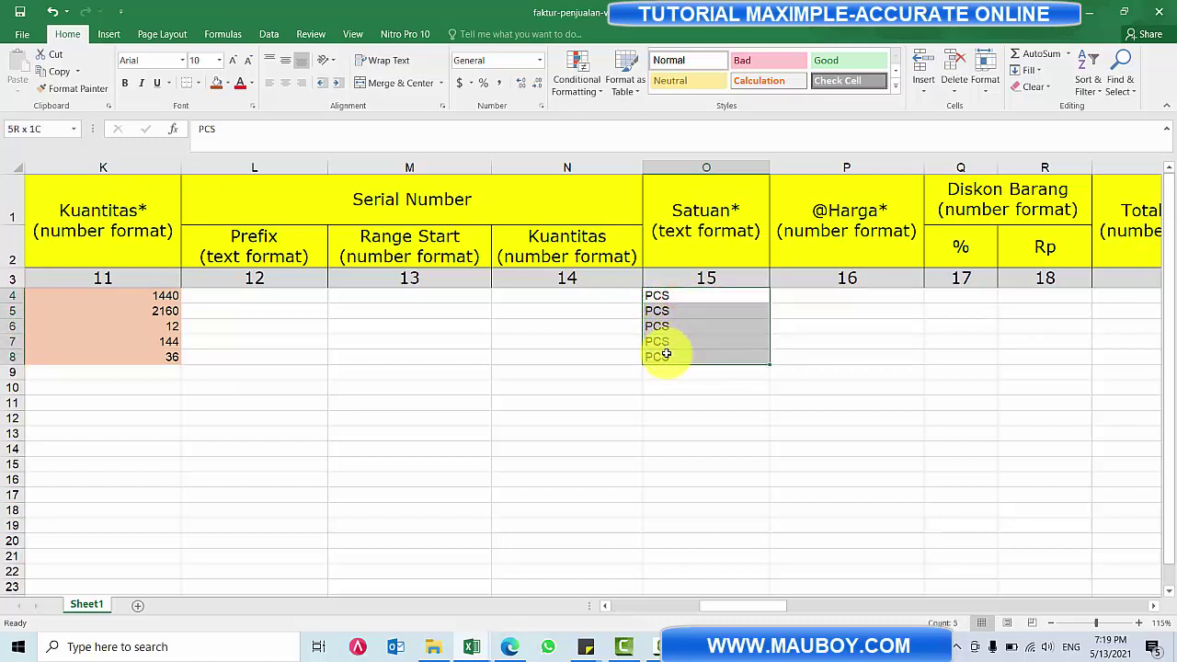
pyautogui.hotkey('ctrl', 'v')
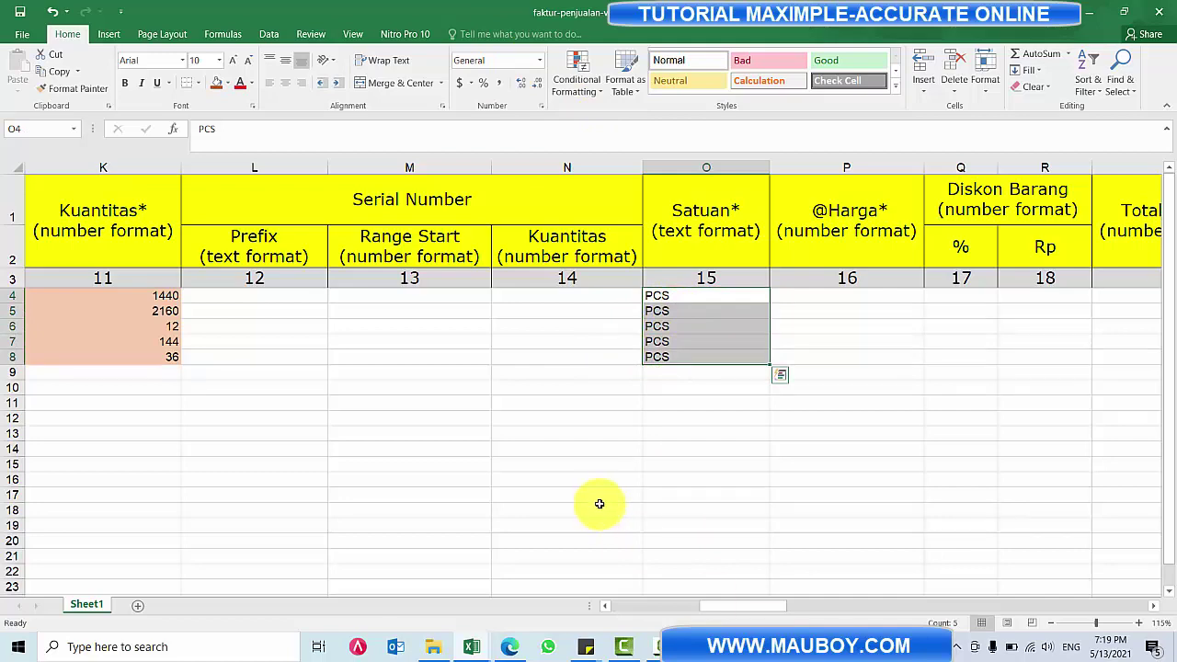
pyautogui.scroll(-1, 598, 504)
pyautogui.moveTo(768, 614); pyautogui.dragTo(738, 610)
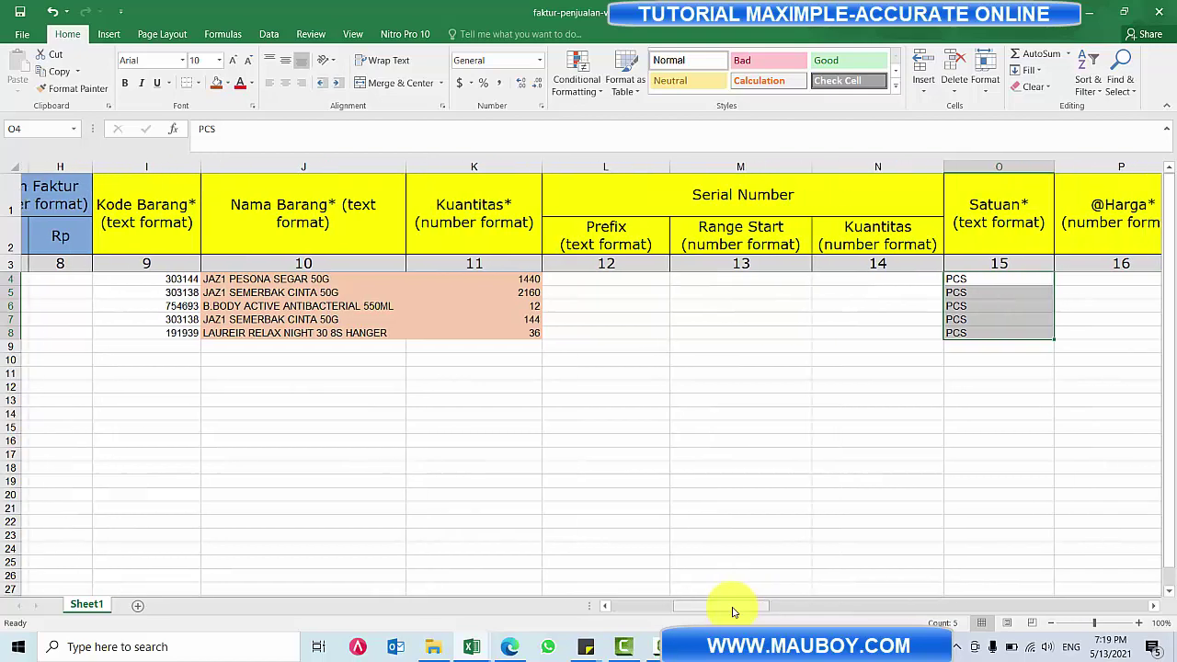
# - Copy item code 303144 from K2 of the sales workbook and search for it in Accurate Online's Barang & Jasa list
pyautogui.hotkey('alt', 'Tab')
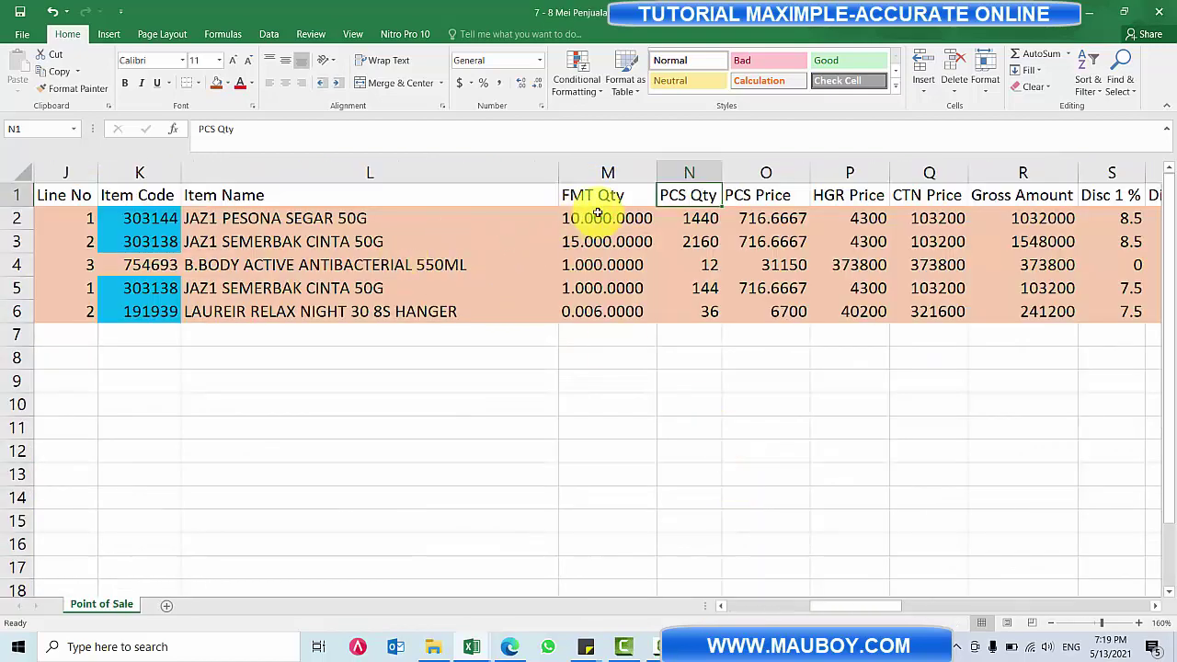
pyautogui.click(146, 214)
pyautogui.doubleClick(115, 217)
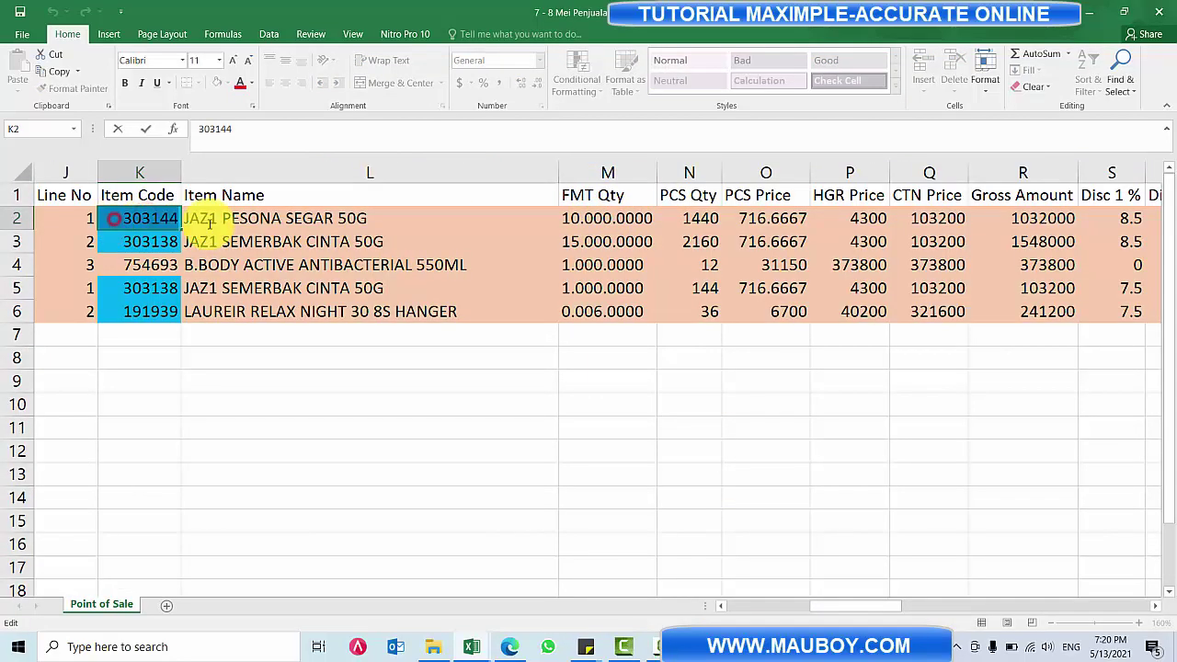
pyautogui.click(501, 647)
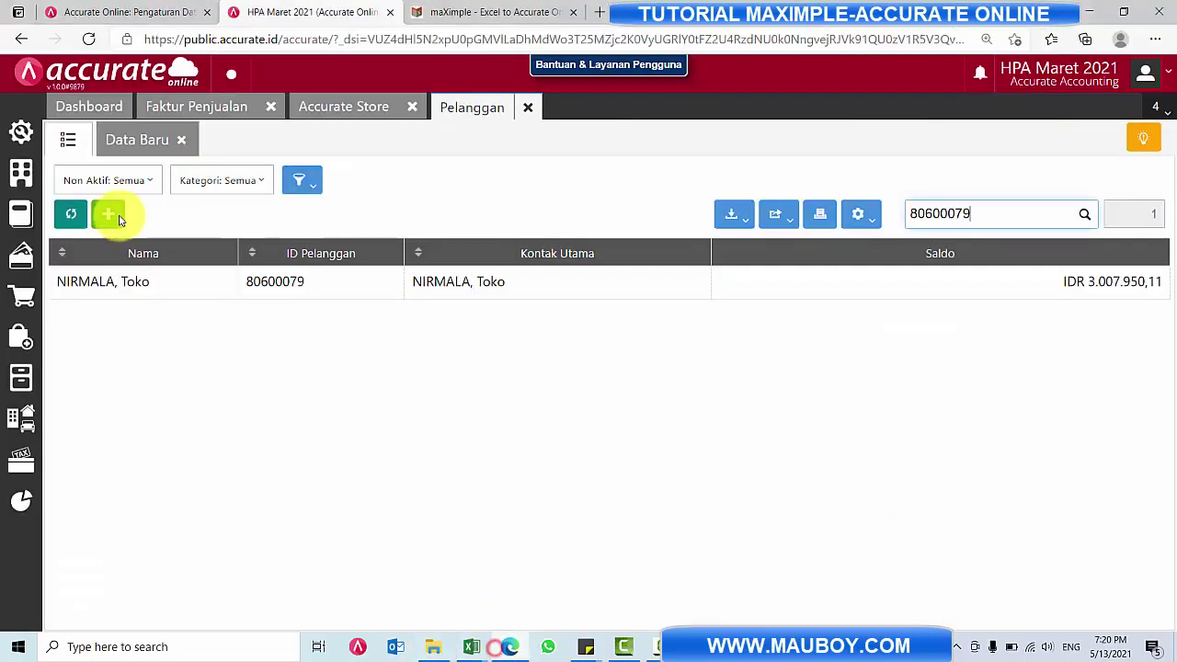
pyautogui.click(22, 376)
pyautogui.click(453, 461)
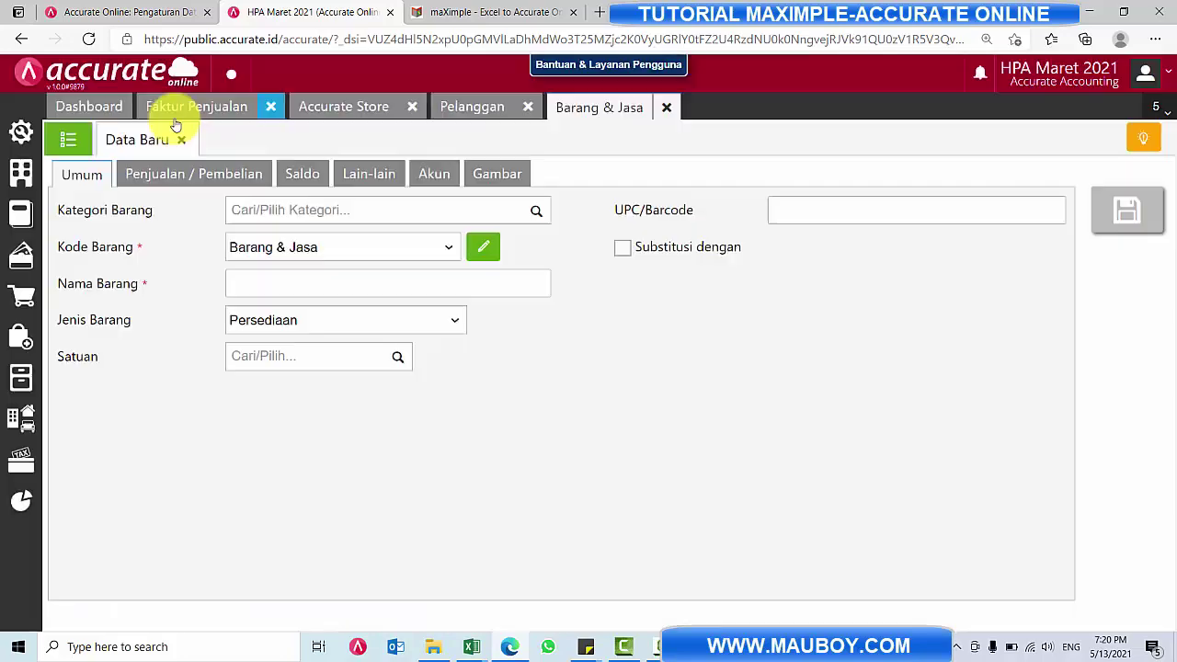
pyautogui.click(70, 139)
pyautogui.click(929, 216)
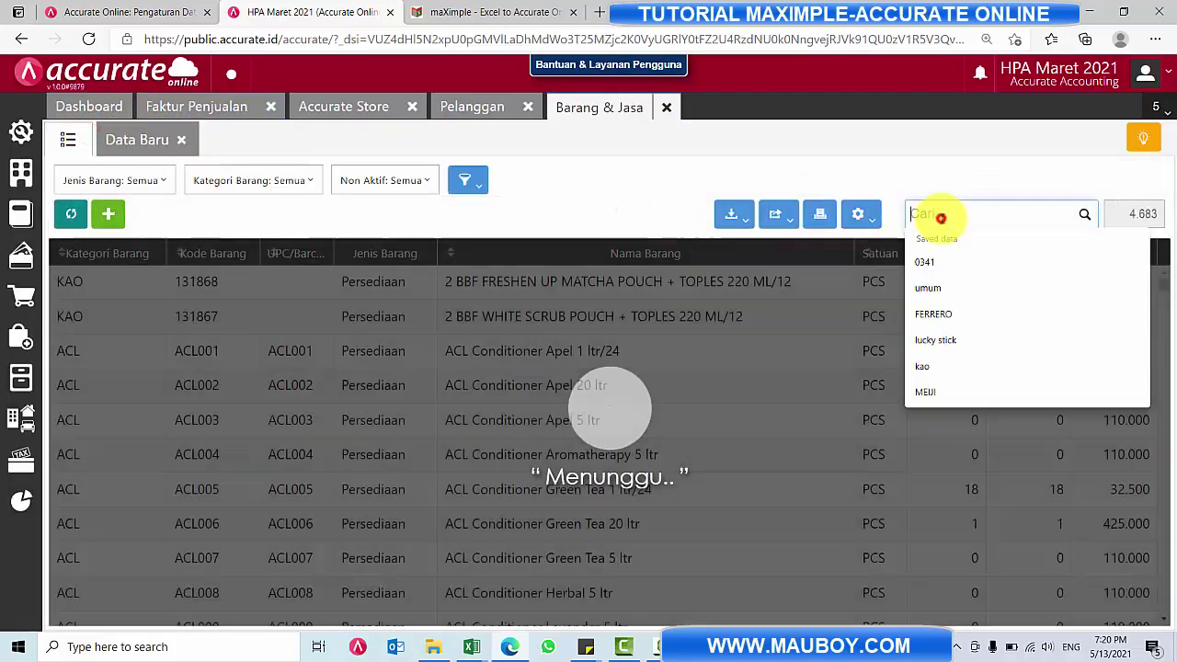
pyautogui.hotkey('ctrl', 'v')
pyautogui.press('Return')
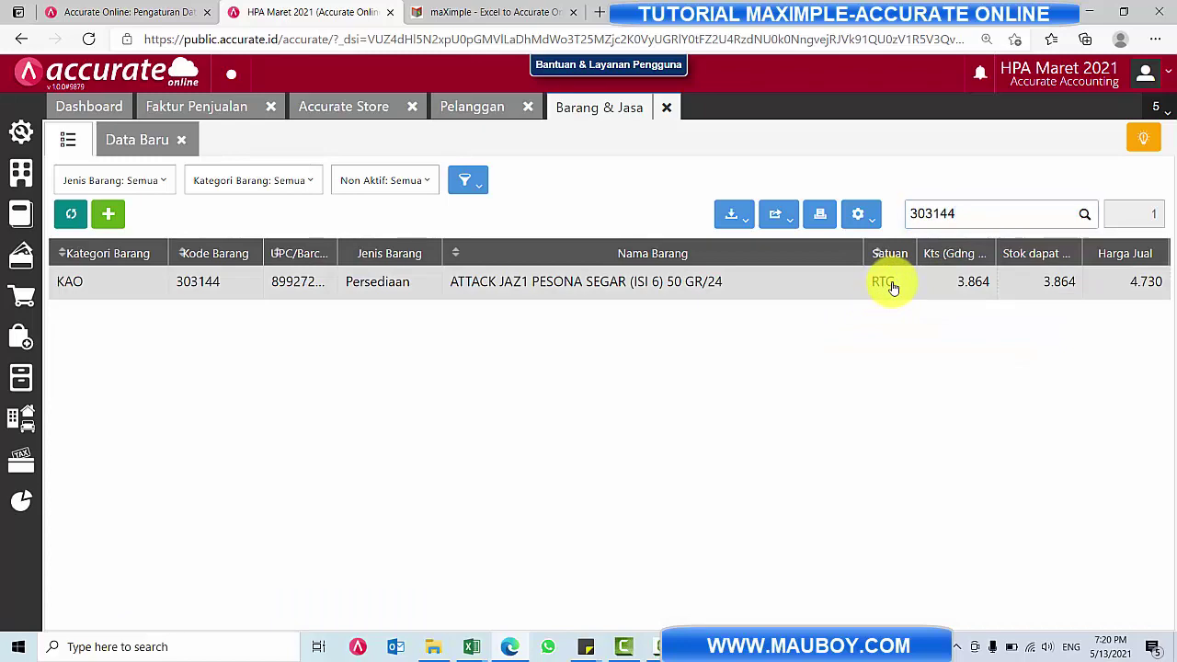
# - Switch back to the faktur-penjualan-v3 template and set the Satuan in O4 to RTG
pyautogui.hotkey('alt', 'Tab')
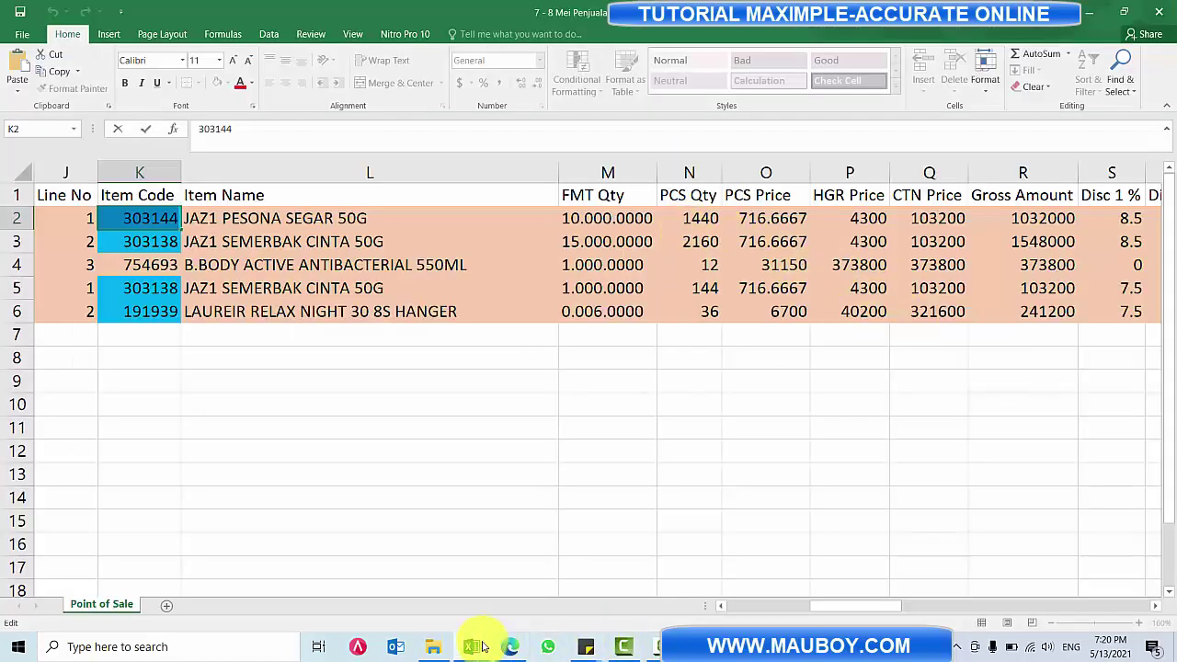
pyautogui.moveTo(517, 636)
pyautogui.click(604, 583)
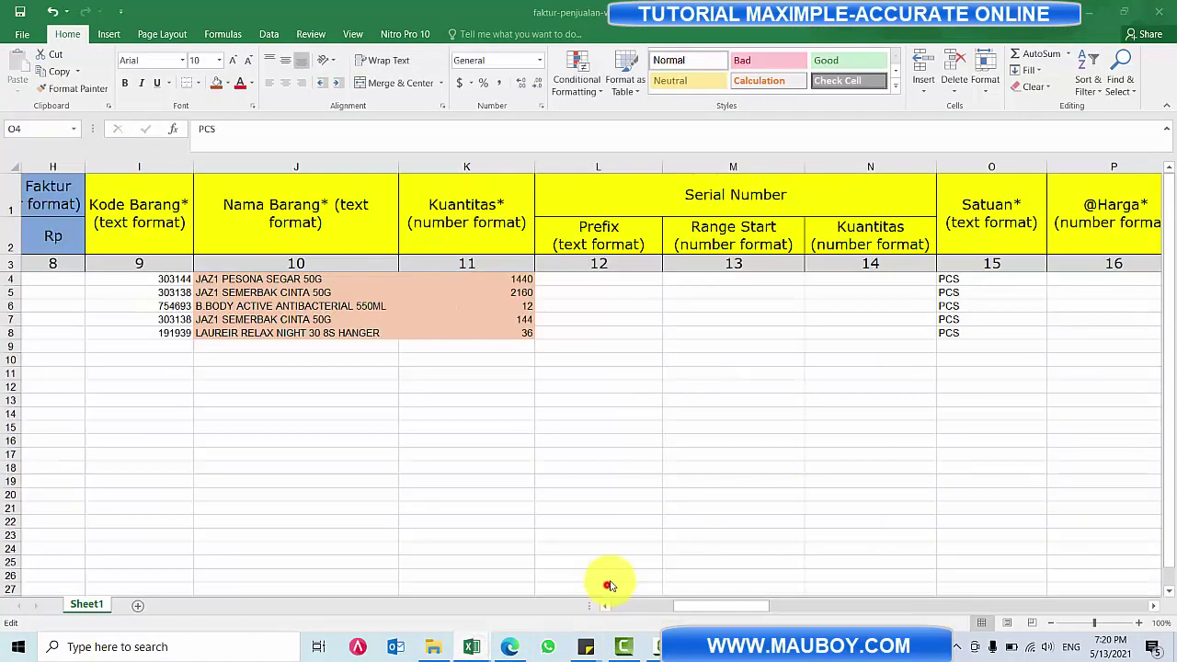
pyautogui.click(960, 279)
pyautogui.write('RTG')
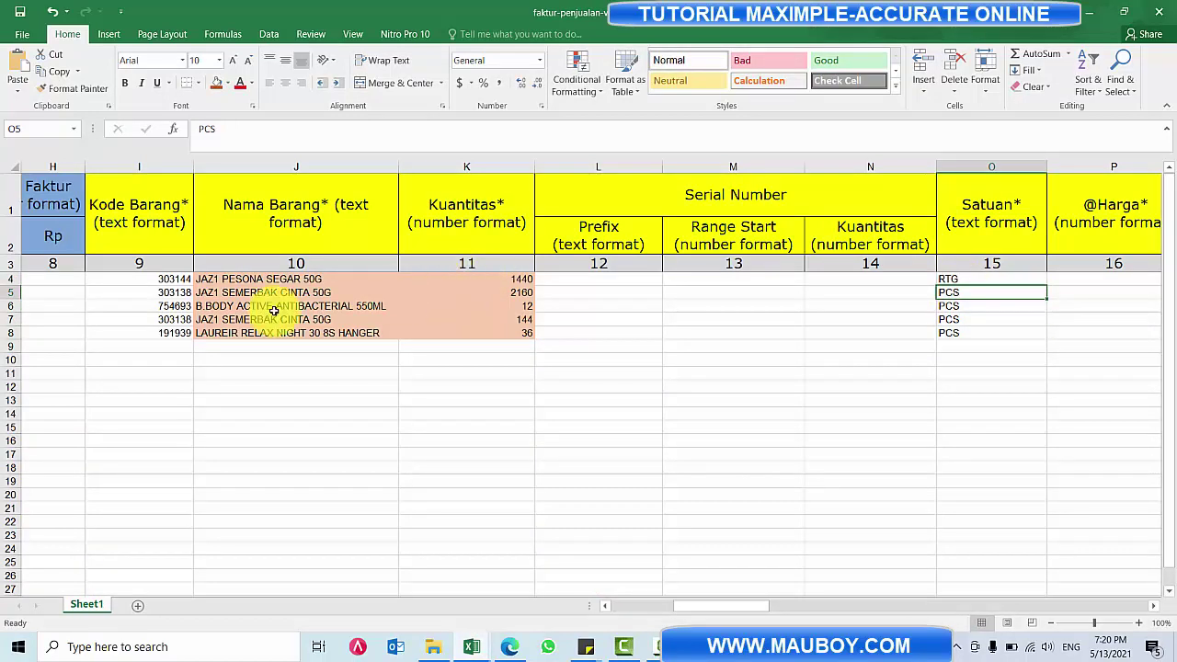
# - Copy item code 303138 from the template's I5 and search for it in Accurate Online's Barang & Jasa list
pyautogui.click(161, 293)
pyautogui.doubleClick(162, 292)
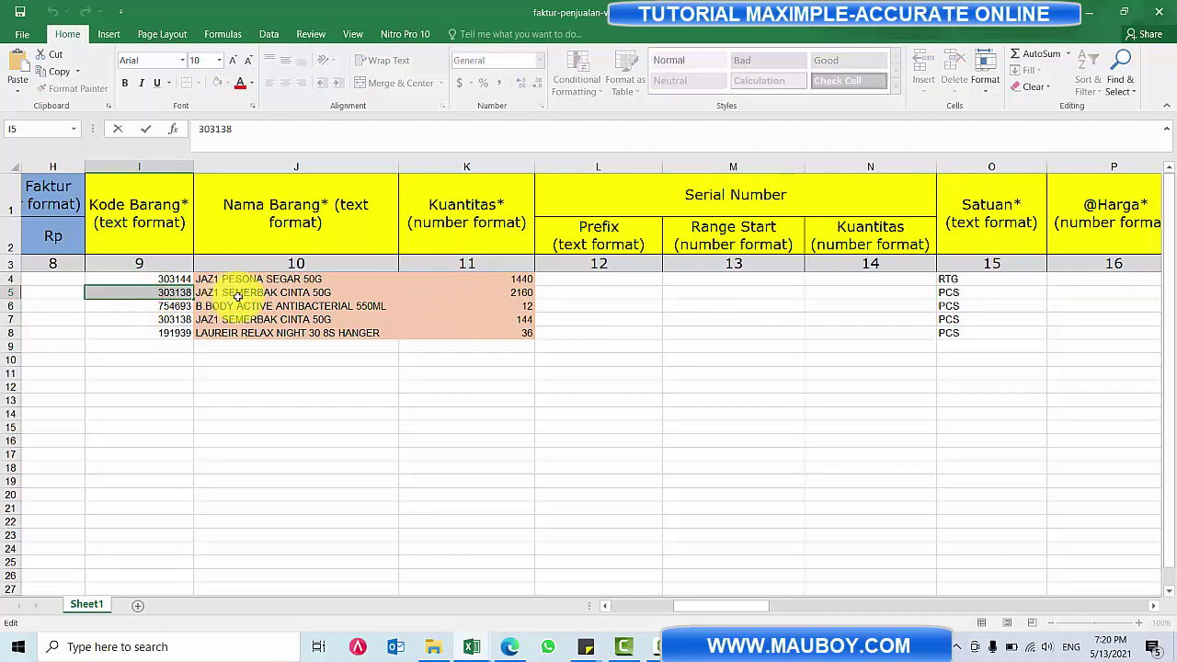
pyautogui.press('Escape')
pyautogui.hotkey('alt', 'Tab')
pyautogui.hotkey('alt', 'Tab')
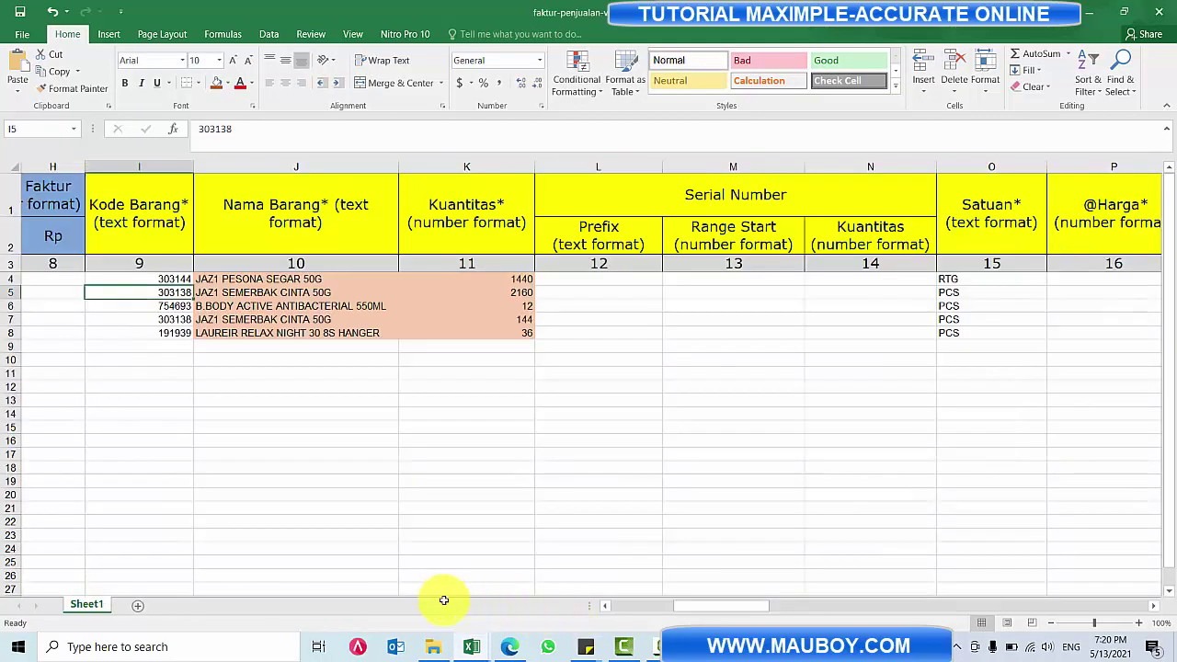
pyautogui.click(508, 648)
pyautogui.doubleClick(986, 204)
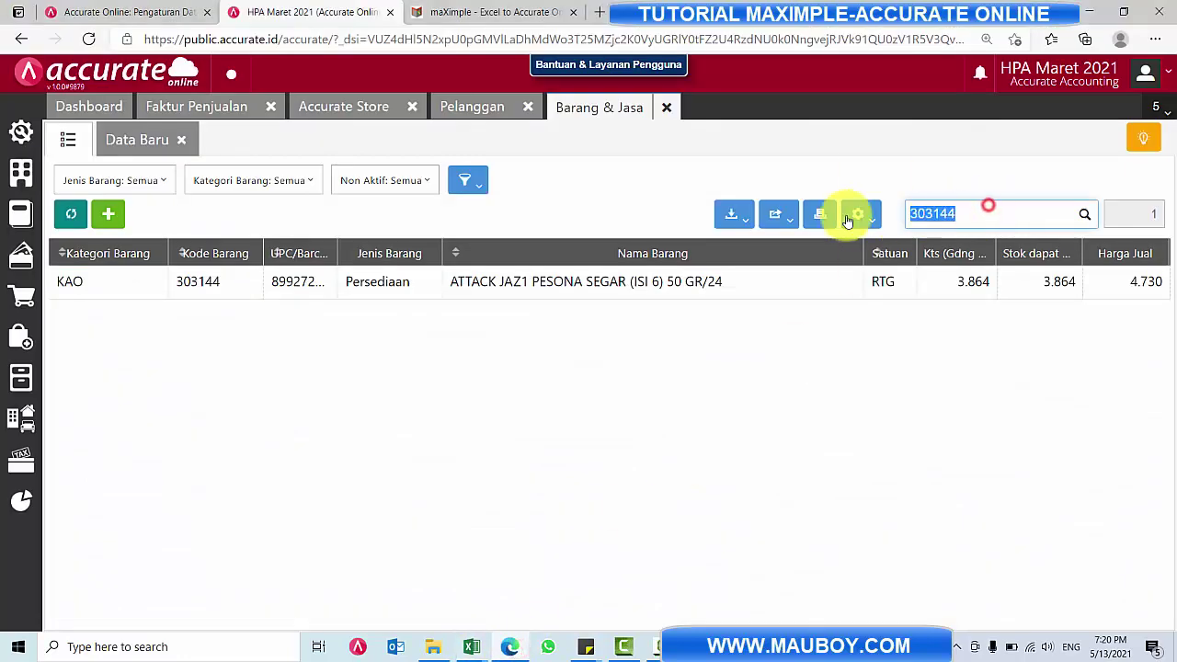
pyautogui.write('303138')
pyautogui.press('Return')
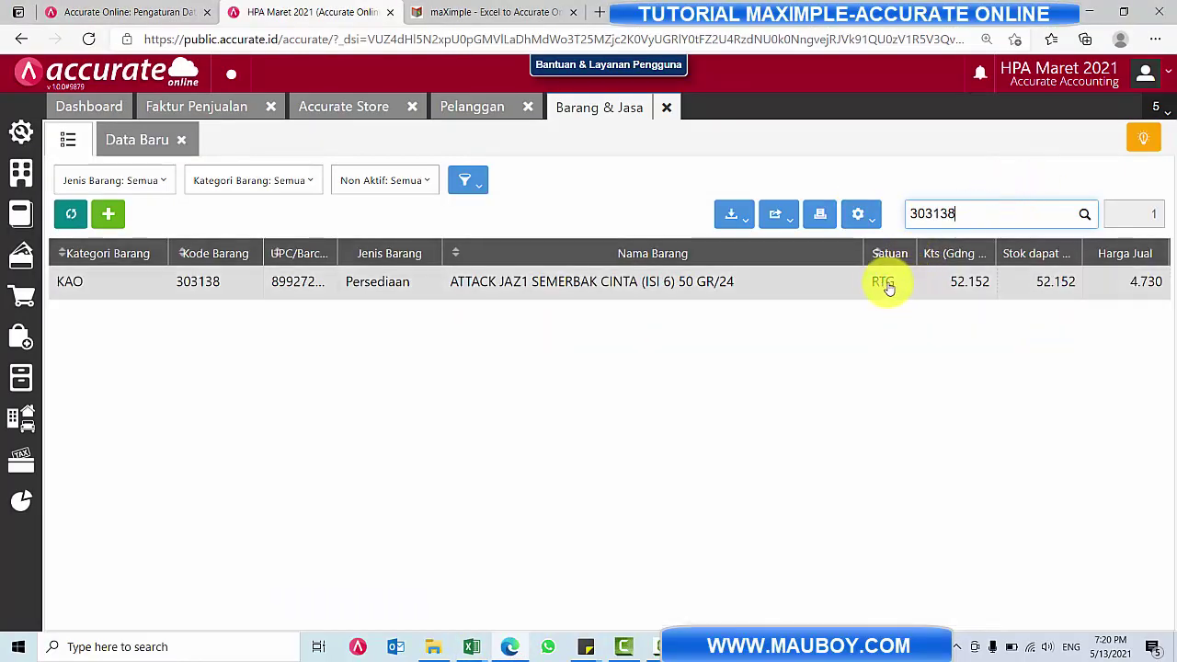
# - Return to the template and copy the RTG unit from O4 into the Satuan cell O5
pyautogui.hotkey('alt', 'Tab')
pyautogui.click(962, 289)
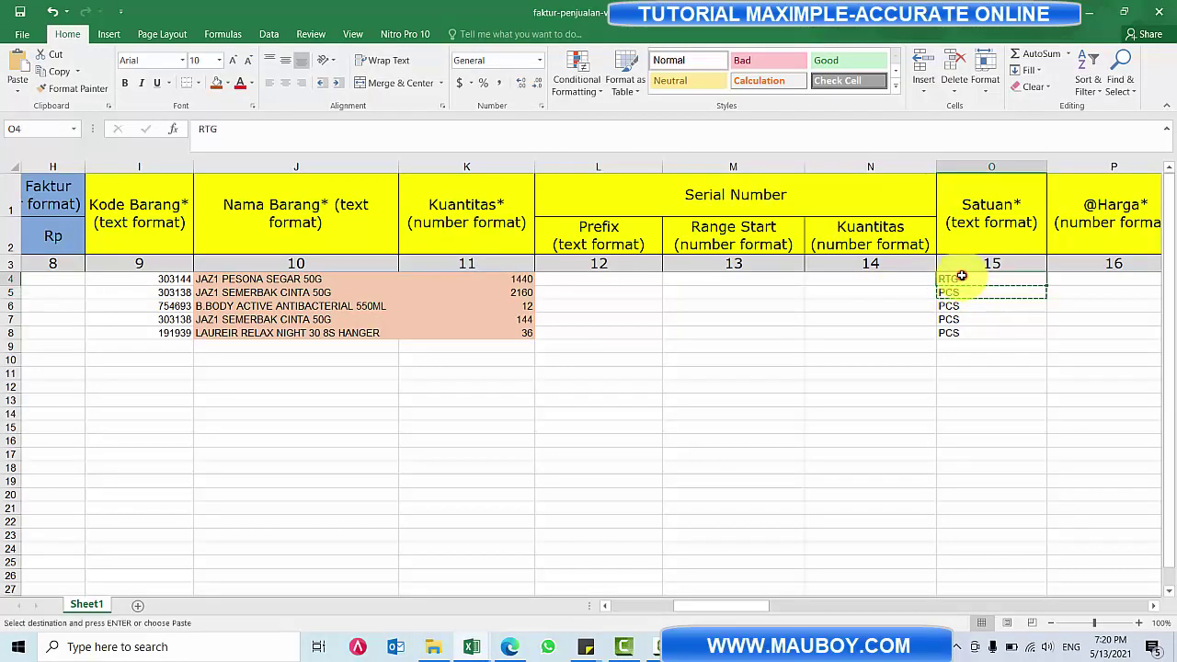
pyautogui.click(958, 291)
pyautogui.hotkey('ctrl', 'v')
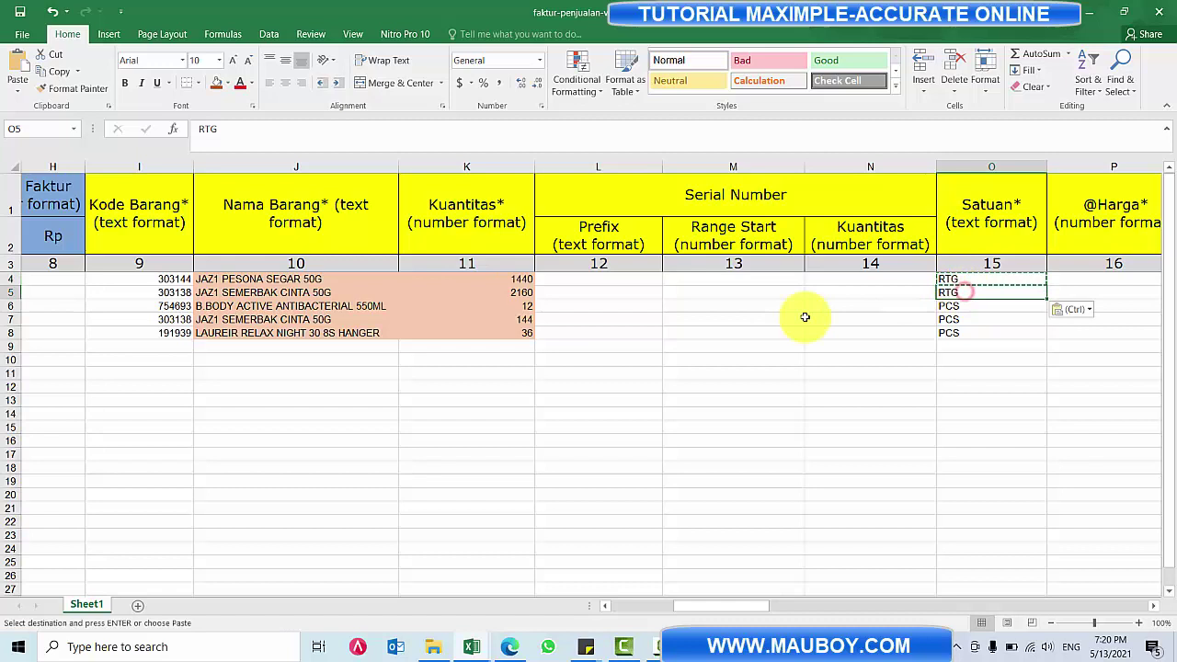
# - Look up item code 754693 from I6 in Accurate Online's Barang & Jasa list to check its Satuan, and return to the template
pyautogui.doubleClick(152, 305)
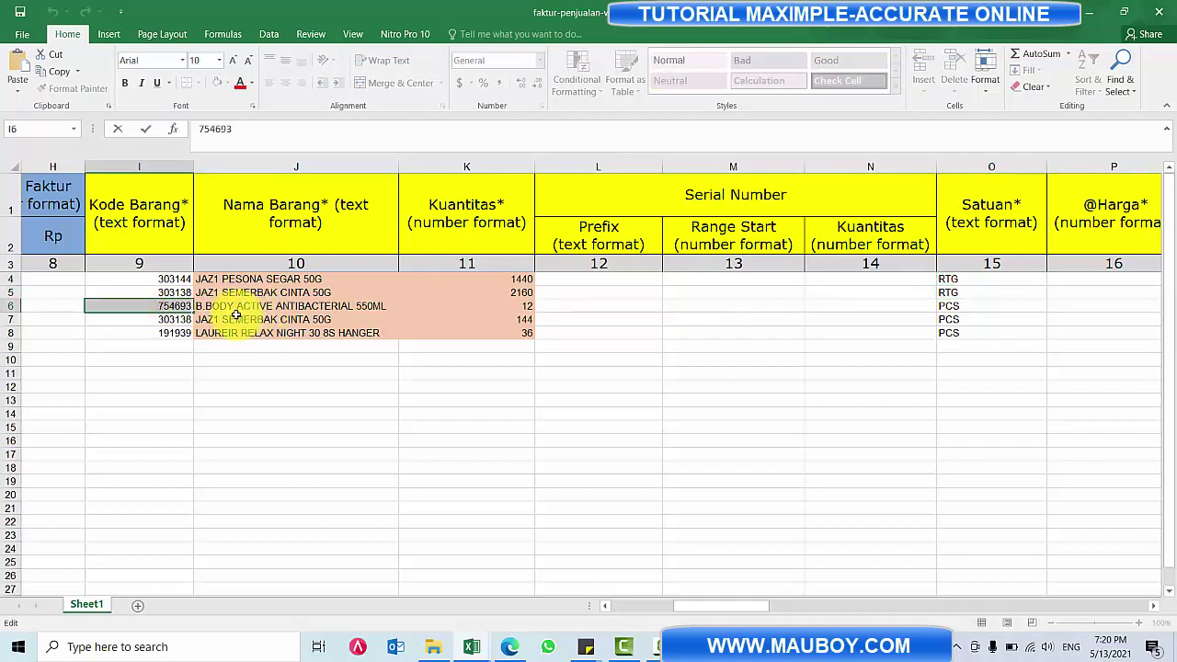
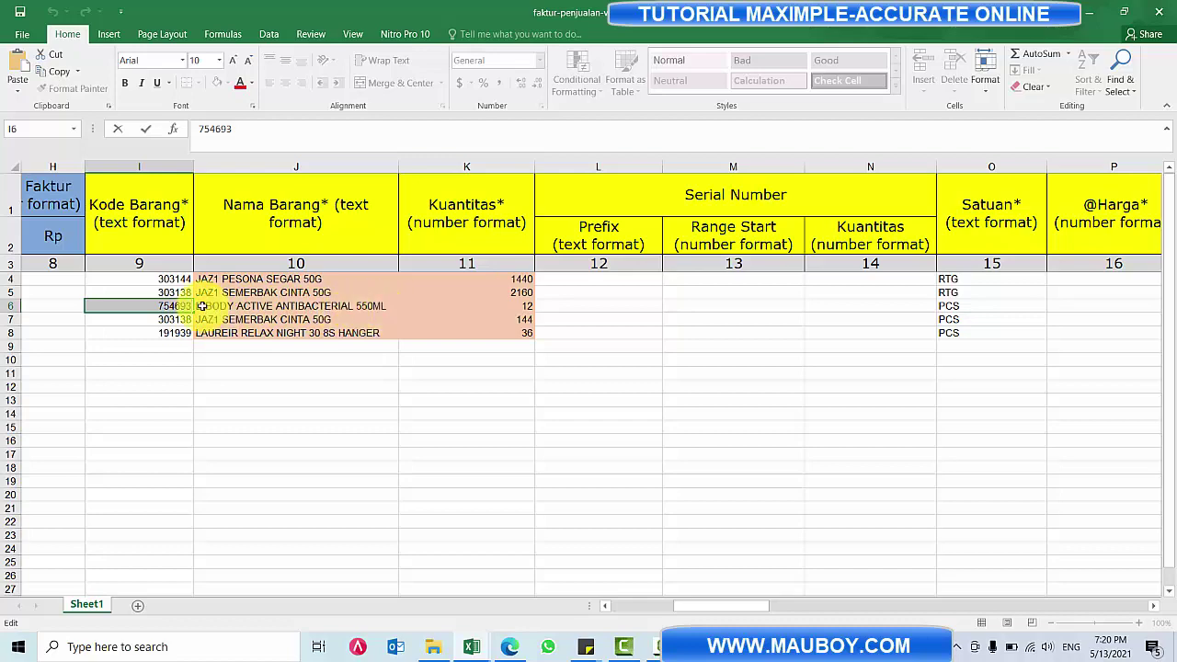
pyautogui.hotkey('alt', 'Tab')
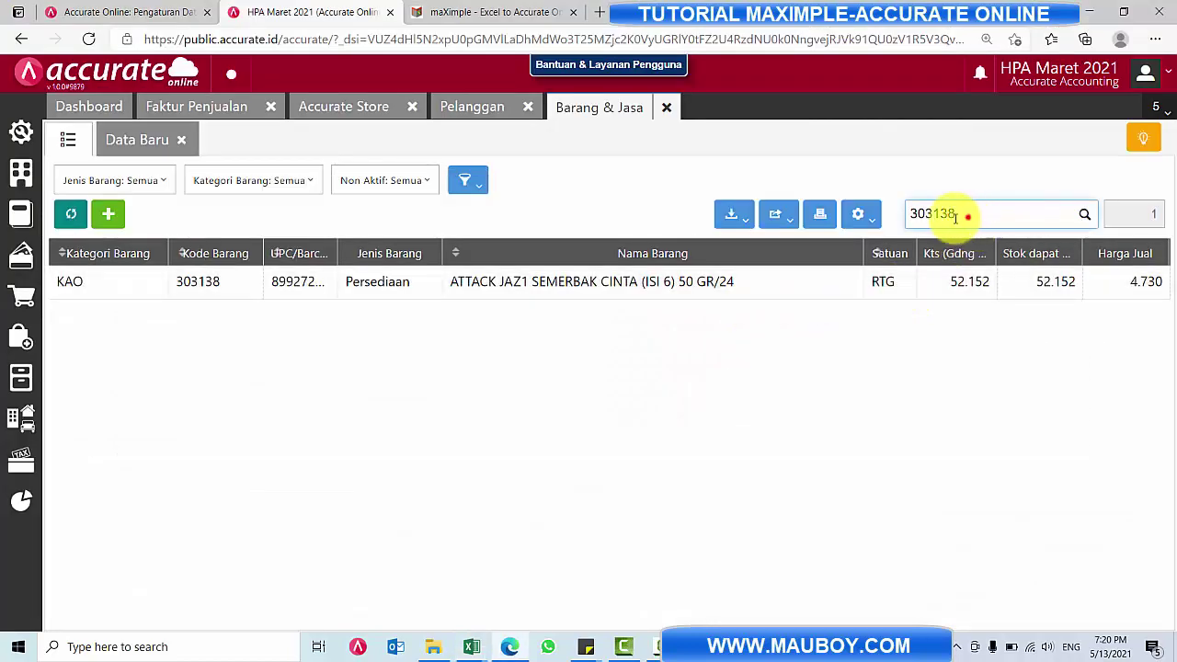
pyautogui.doubleClick(965, 216)
pyautogui.write('754693')
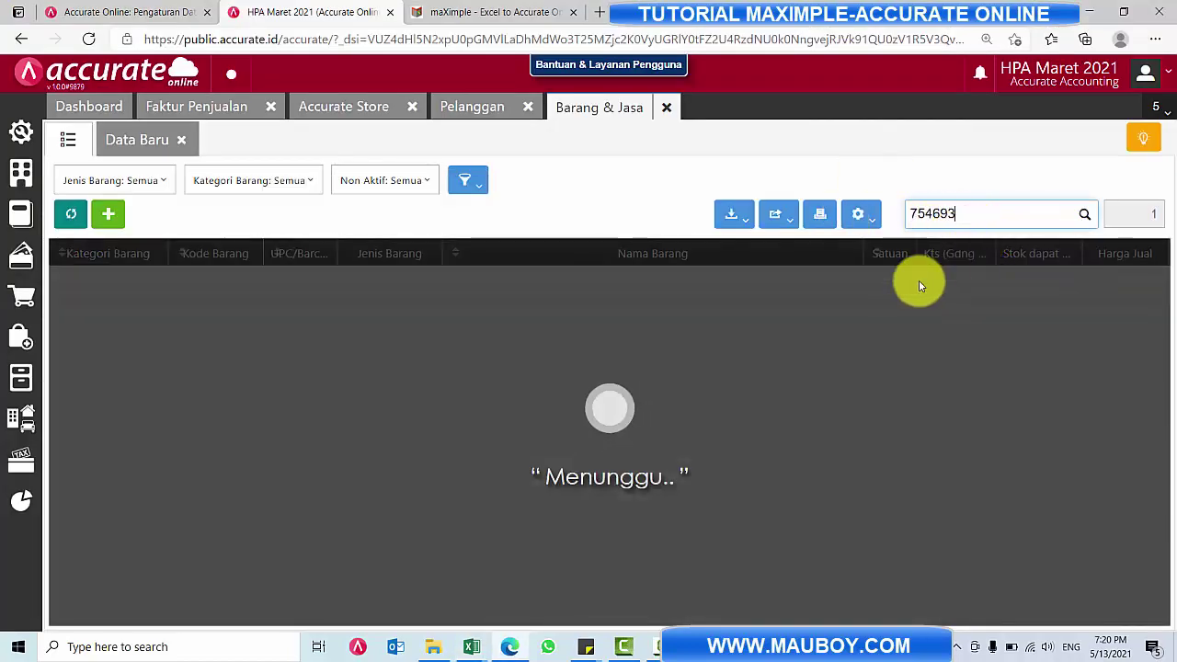
pyautogui.hotkey('alt', 'Tab')
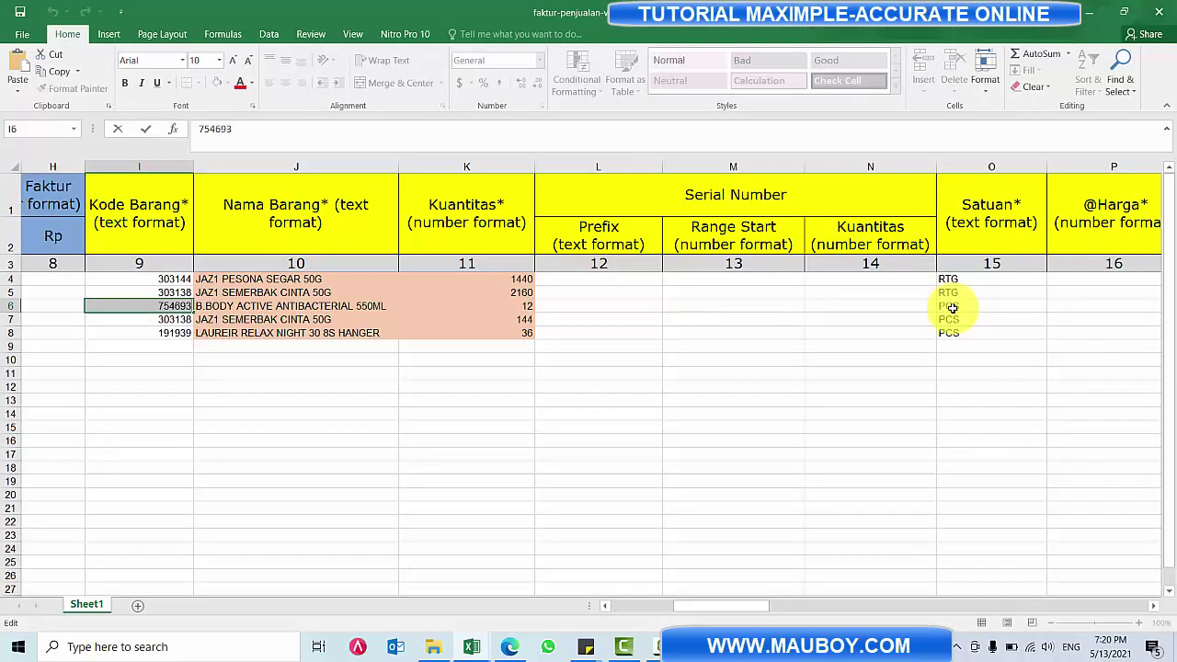
# - Copy item code 303138 from the template's I7 and search for it in Accurate Online's Barang & Jasa list
pyautogui.click(953, 308)
pyautogui.click(177, 306)
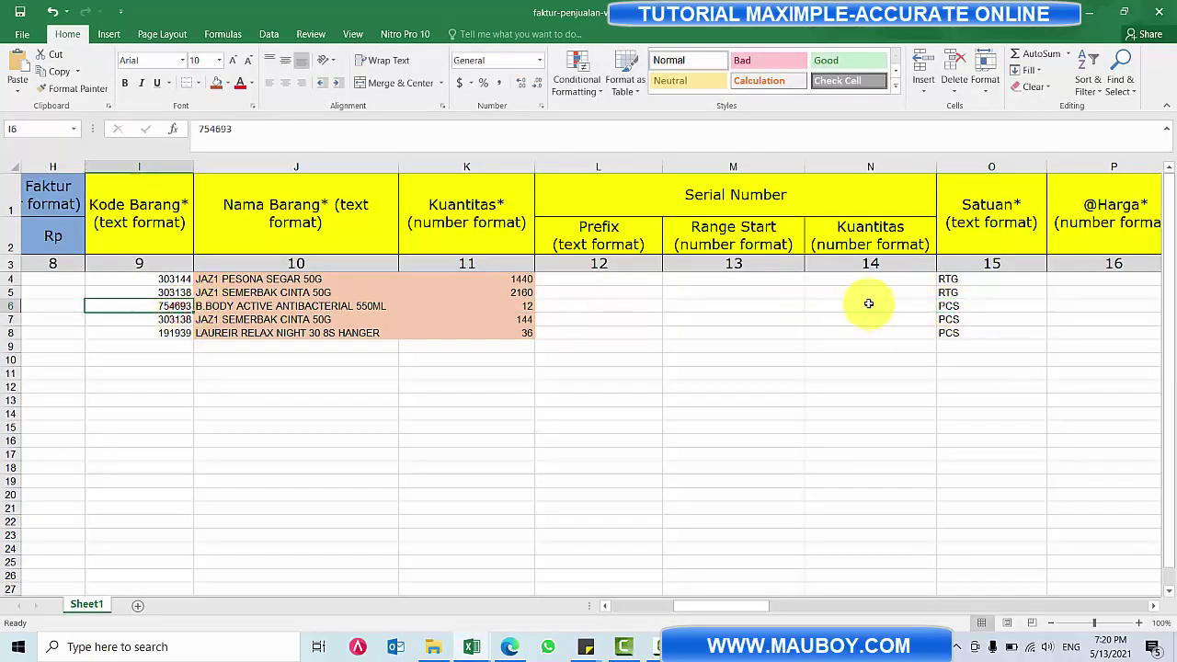
pyautogui.click(946, 304)
pyautogui.click(153, 324)
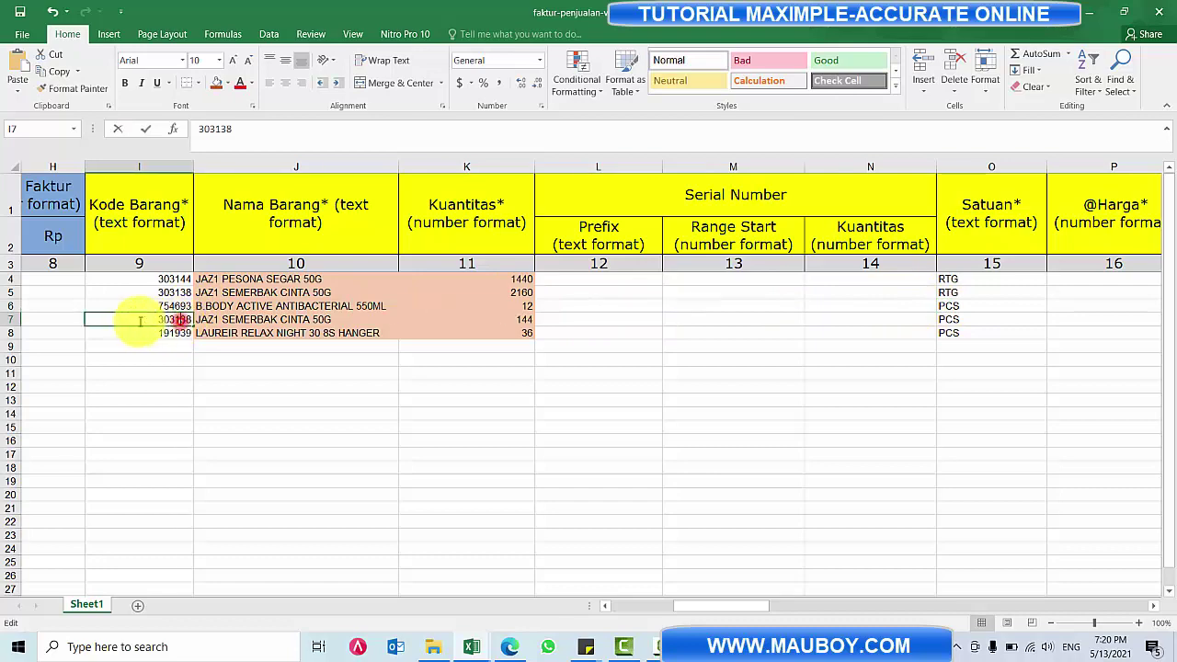
pyautogui.doubleClick(141, 321)
pyautogui.hotkey('alt', 'Tab')
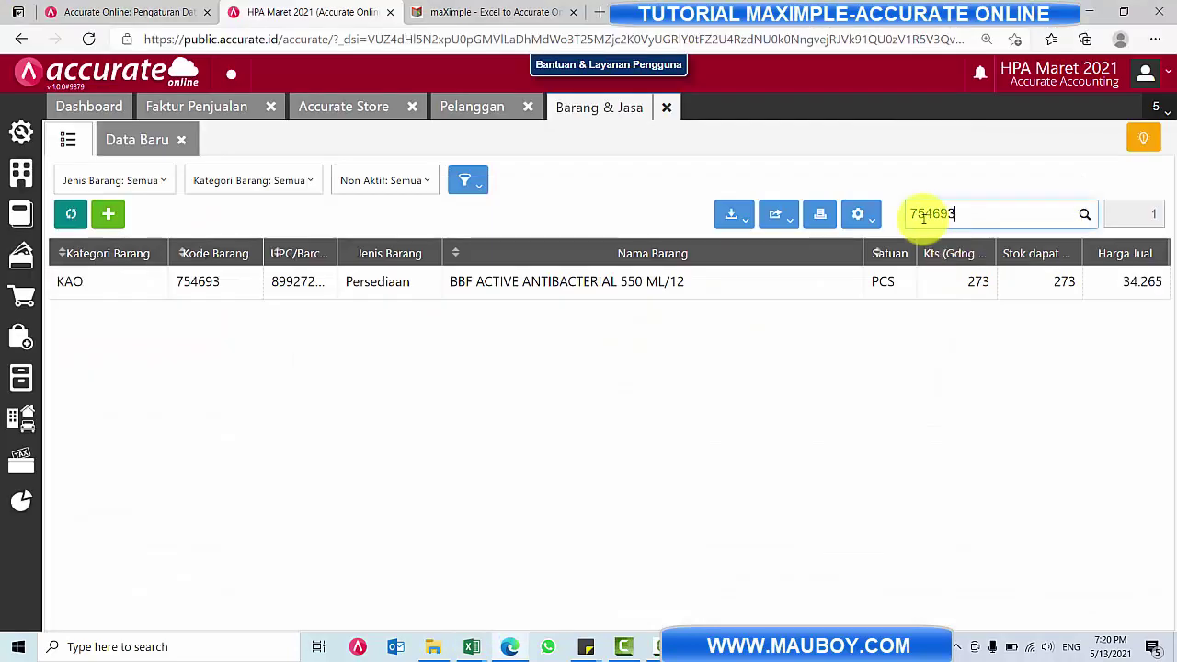
pyautogui.doubleClick(965, 213)
pyautogui.write('303138')
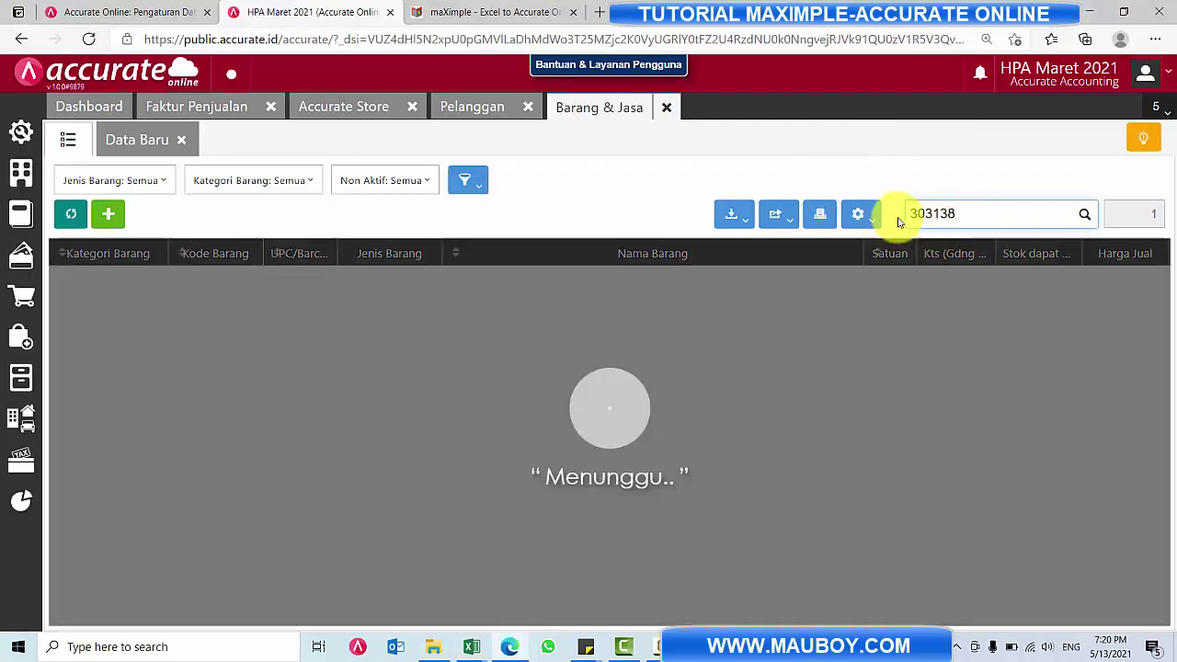
# - Return to the faktur-penjualan-v3 template and copy the RTG unit from O5 into the Satuan cell O7
pyautogui.hotkey('alt', 'Tab')
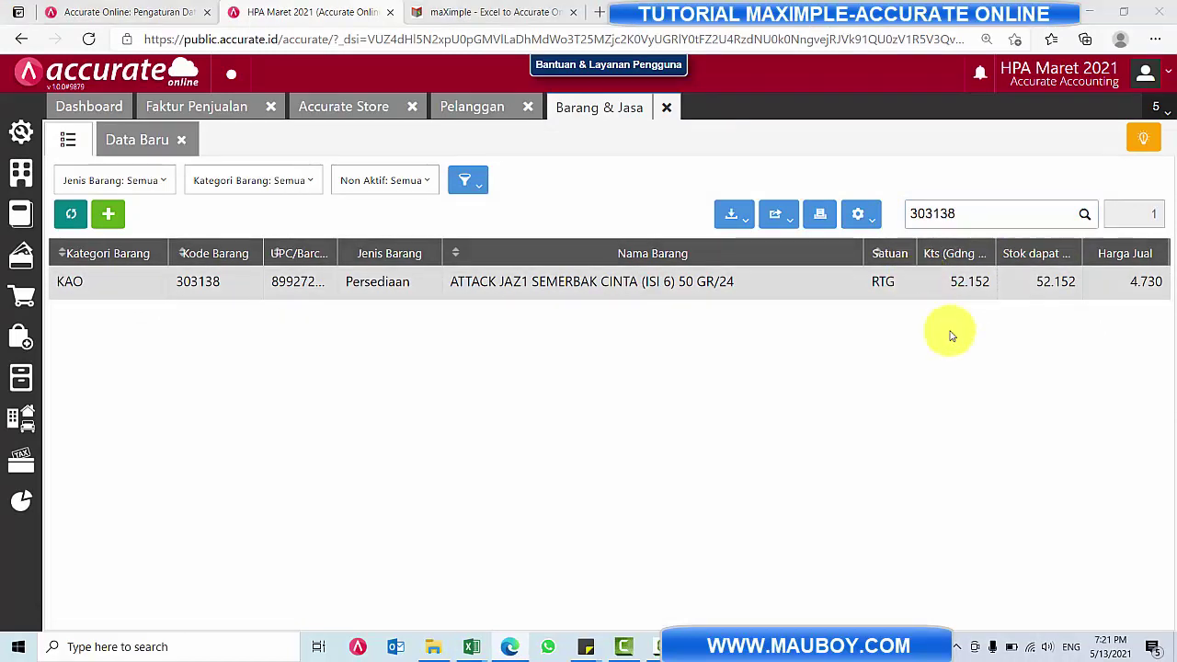
pyautogui.click(956, 293)
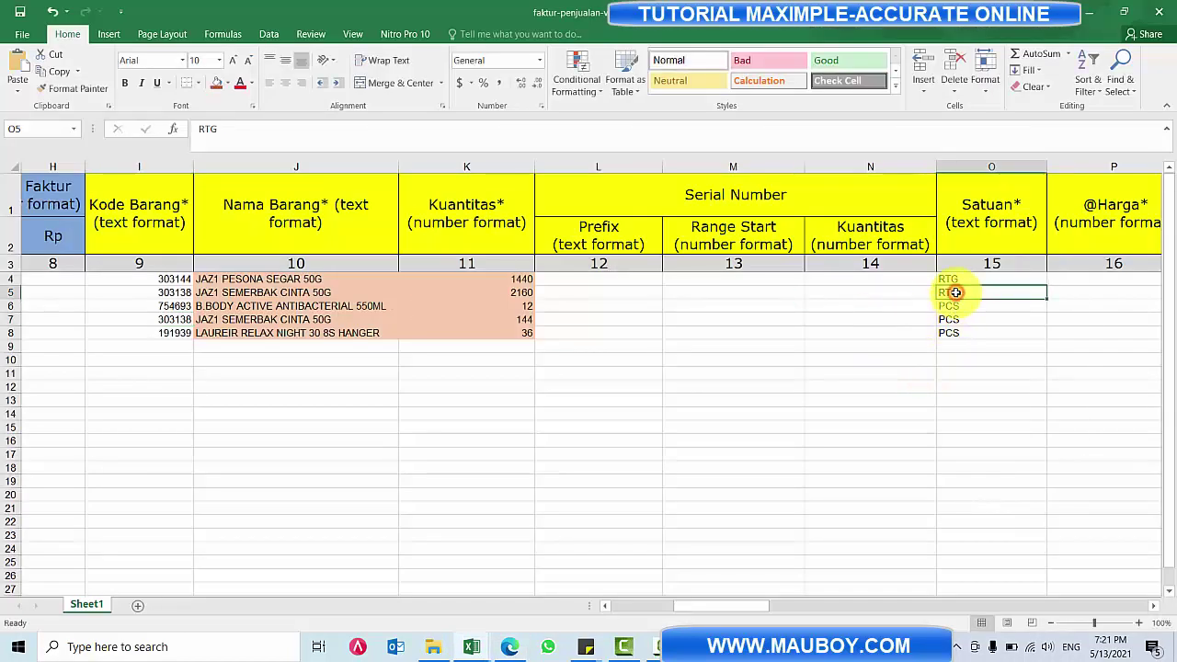
pyautogui.hotkey('ctrl', 'c')
pyautogui.hotkey('ctrl', 'v')
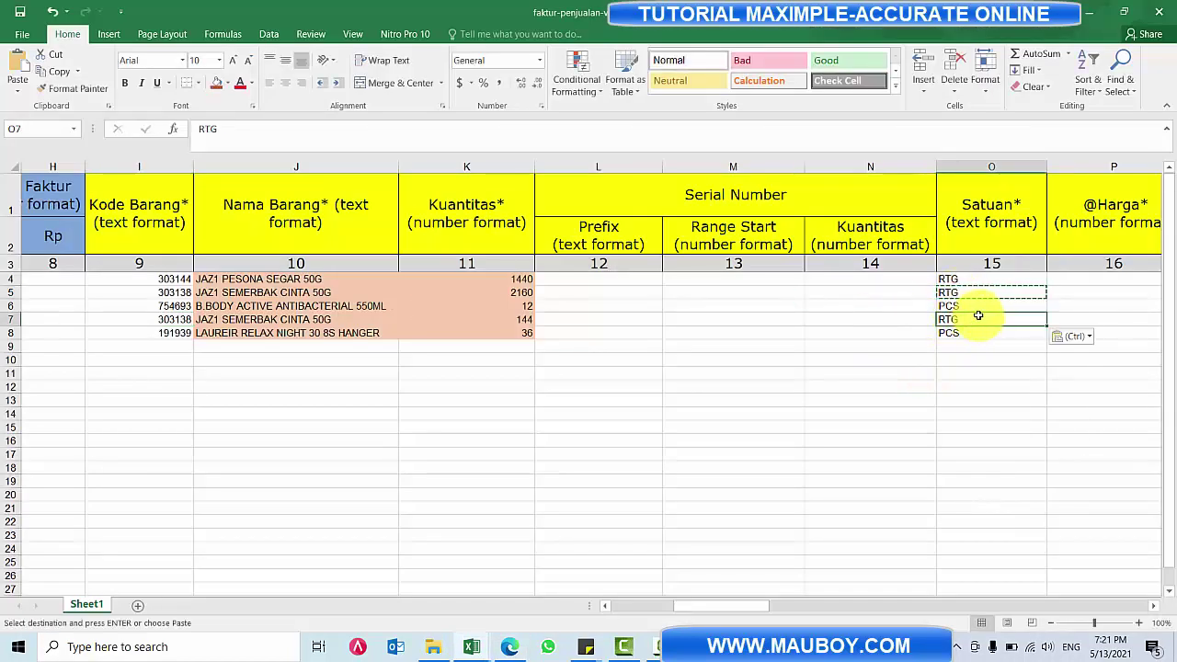
# - Copy item code 191939 from the template's I8 and search for it in Accurate Online's Barang & Jasa list
pyautogui.doubleClick(171, 336)
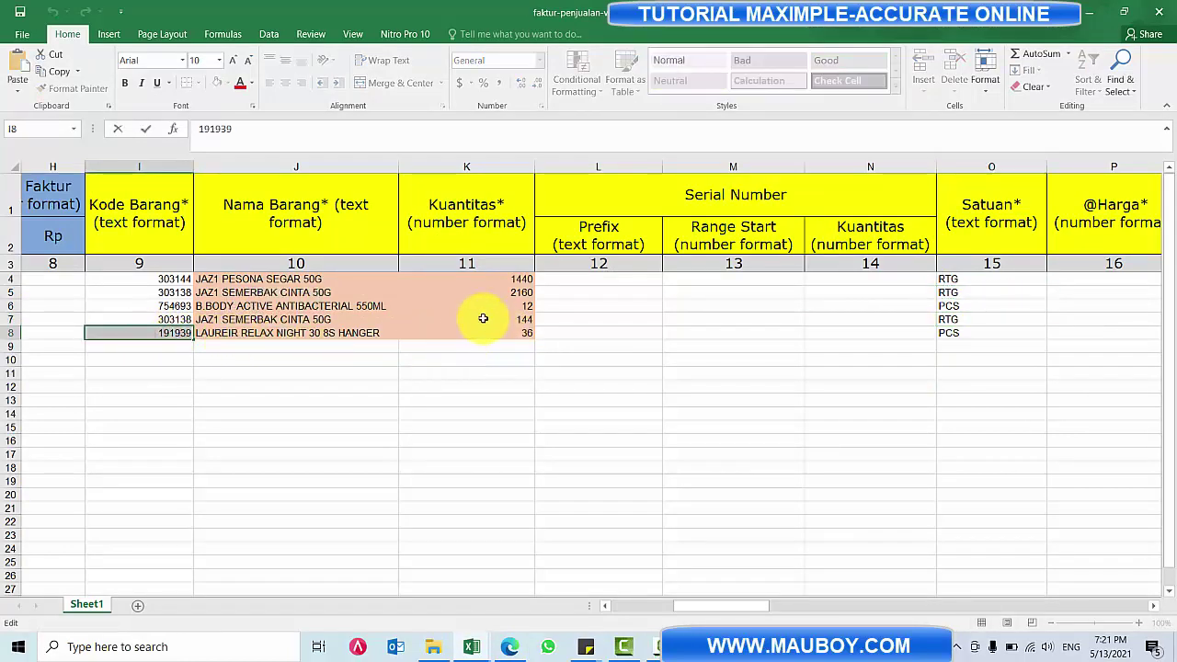
pyautogui.hotkey('alt', 'Tab')
pyautogui.doubleClick(978, 218)
pyautogui.hotkey('ctrl', 'v')
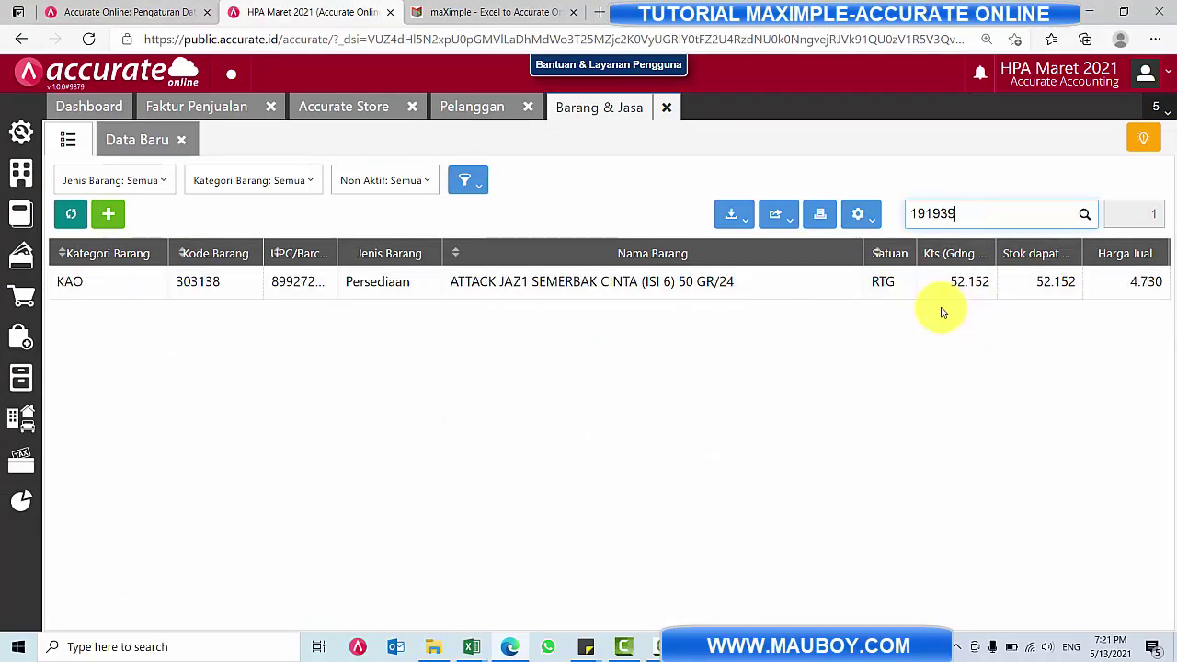
pyautogui.press('Return')
# - Return to the template and copy the RTG unit from O7 into the Satuan cell O8
pyautogui.hotkey('alt', 'Tab')
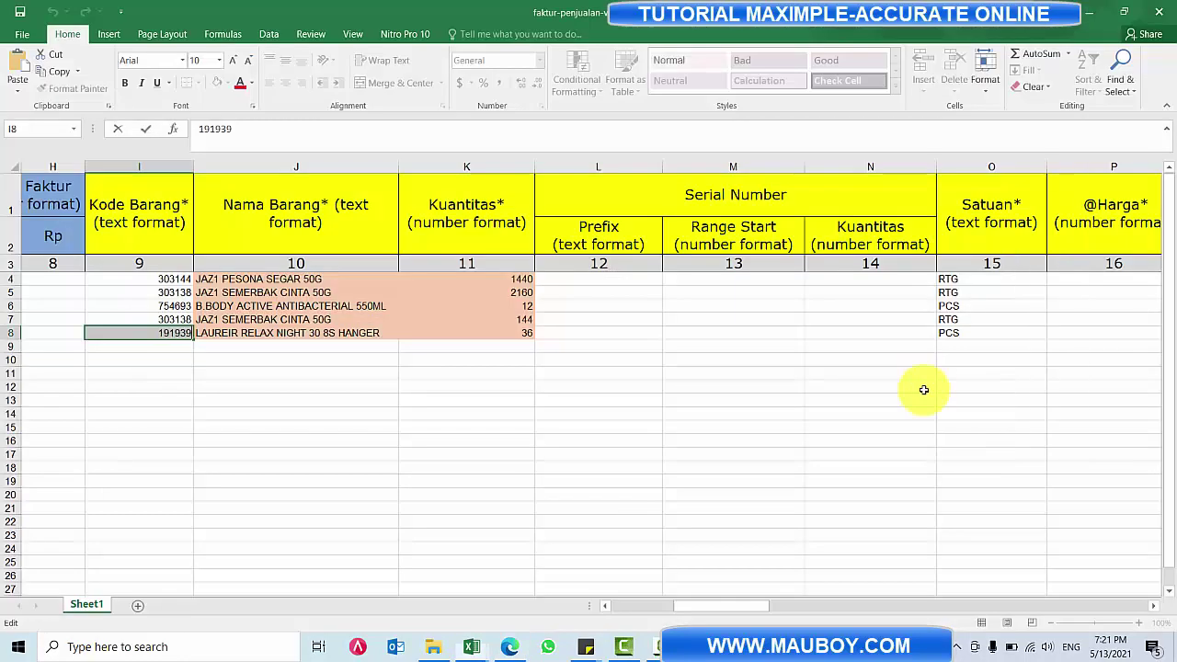
pyautogui.click(961, 319)
pyautogui.hotkey('ctrl', 'c')
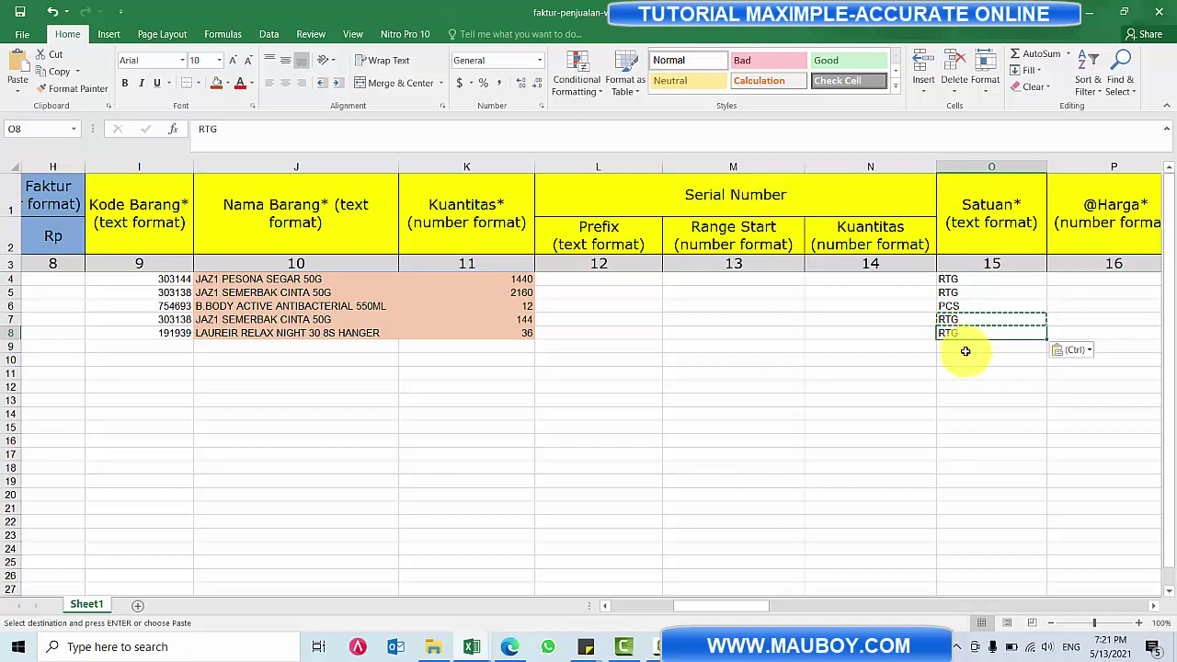
pyautogui.press('Escape')
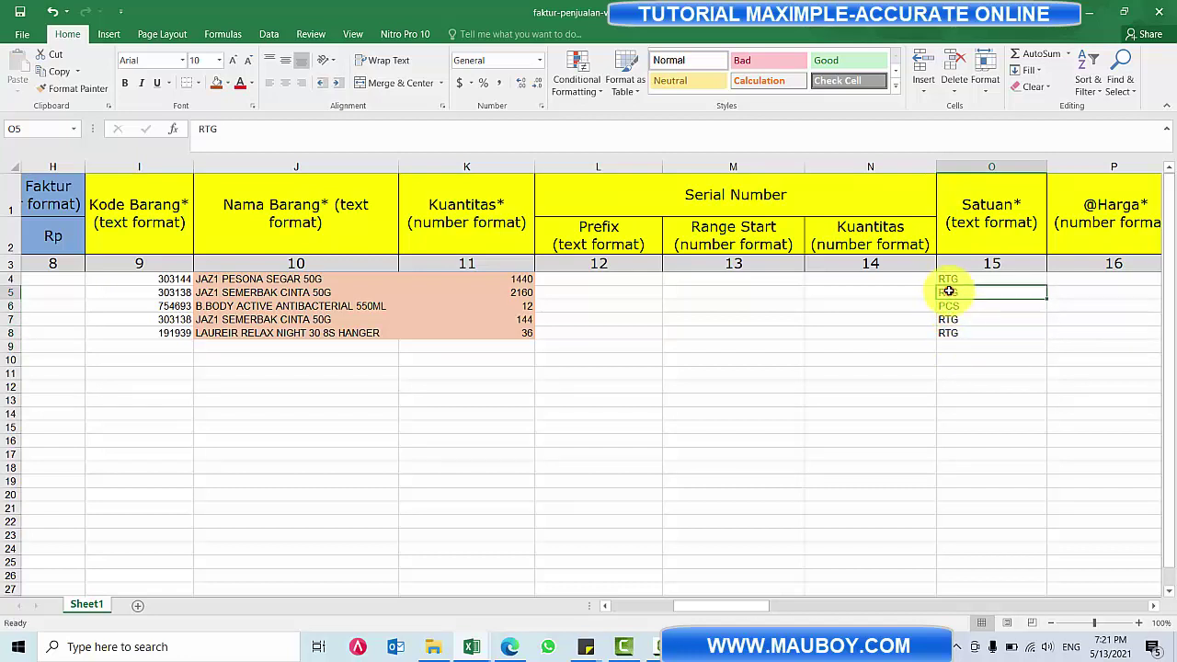
# - Review the Satuan units in O4:O8 against the quantities in the Kuantitas column
pyautogui.click(949, 277)
pyautogui.moveTo(951, 277); pyautogui.dragTo(979, 333)
pyautogui.click(952, 280)
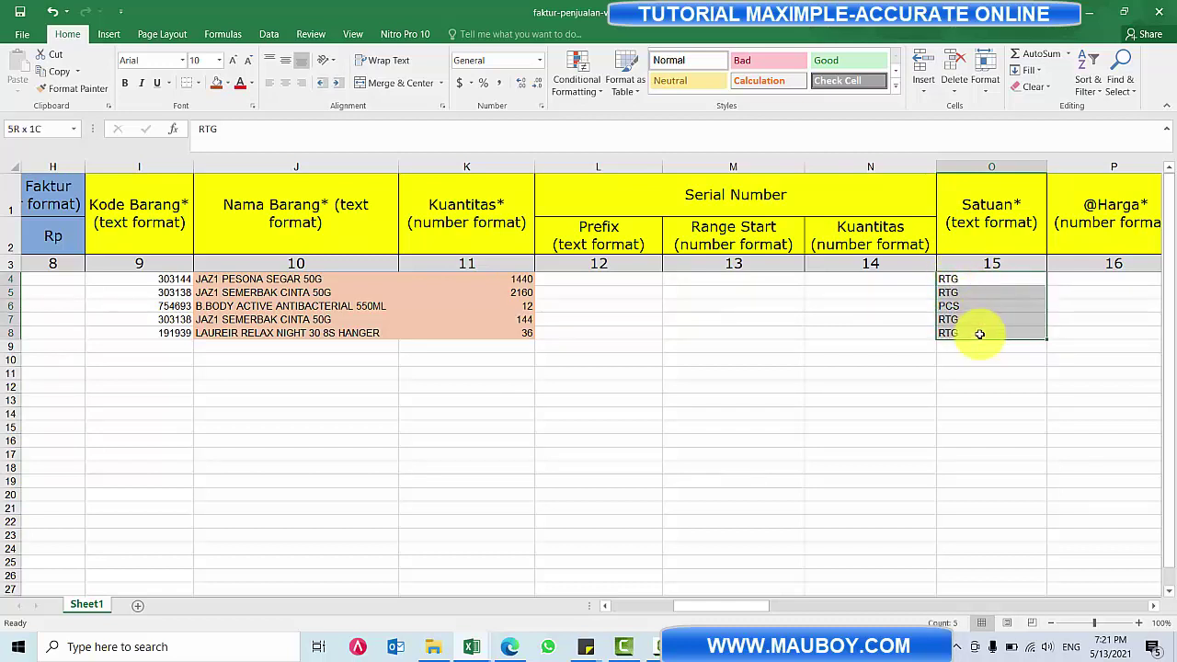
pyautogui.click(963, 276)
pyautogui.moveTo(961, 277); pyautogui.dragTo(964, 332)
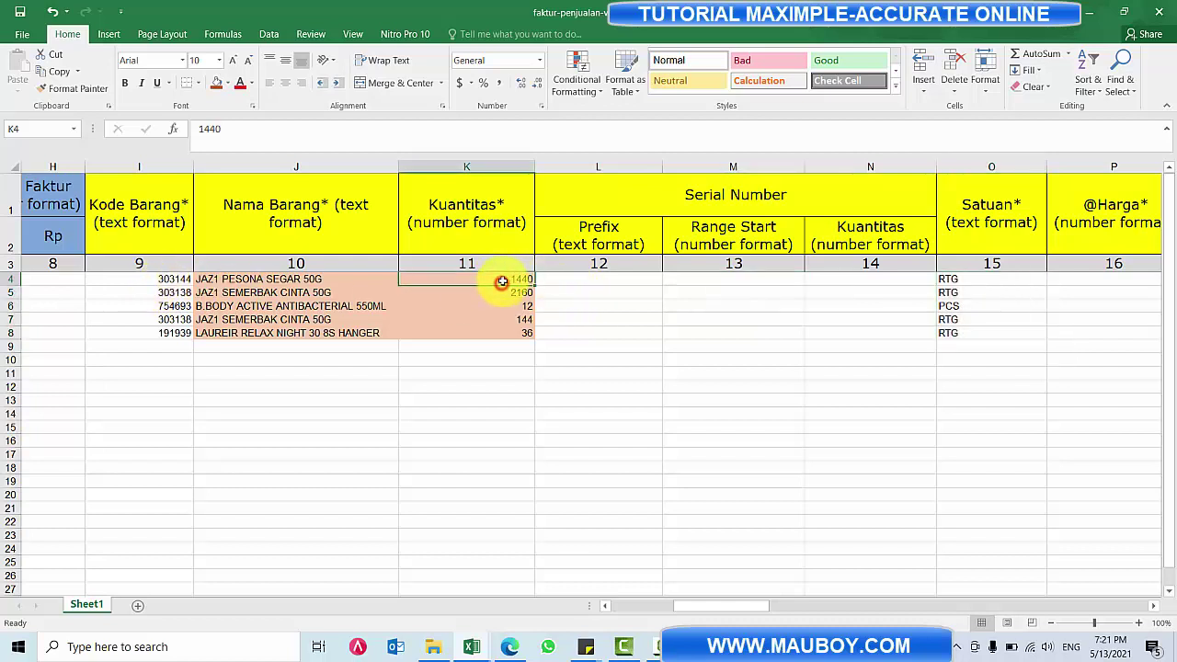
pyautogui.moveTo(976, 284); pyautogui.dragTo(975, 333)
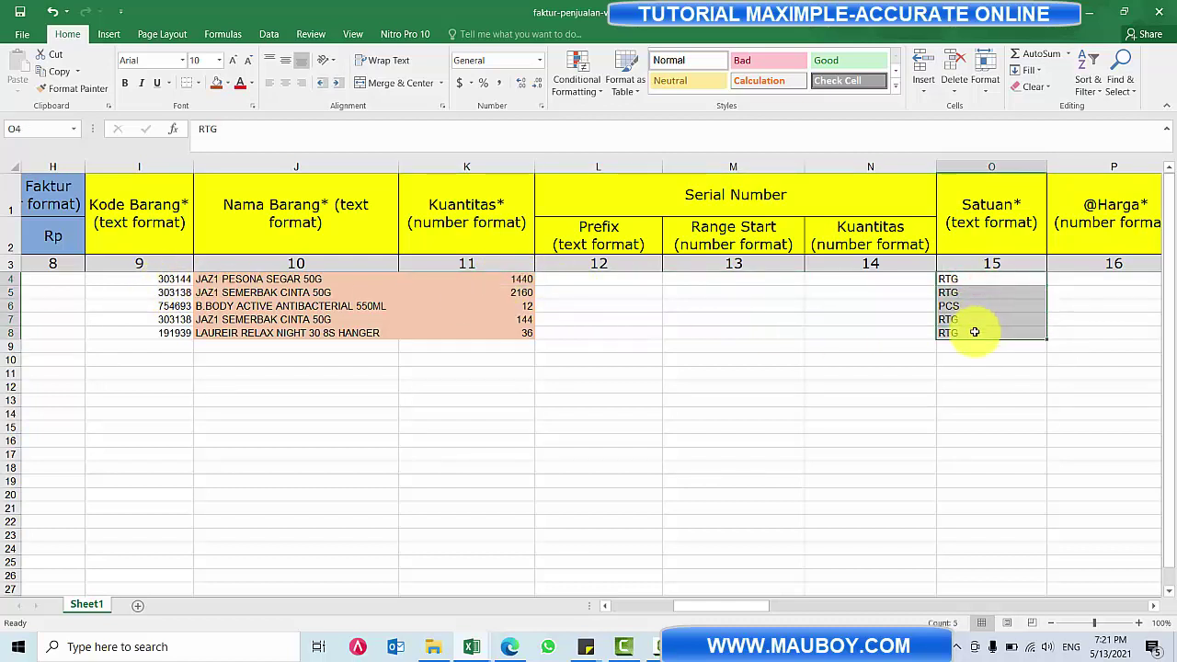
pyautogui.moveTo(704, 609); pyautogui.dragTo(719, 605)
pyautogui.click(904, 279)
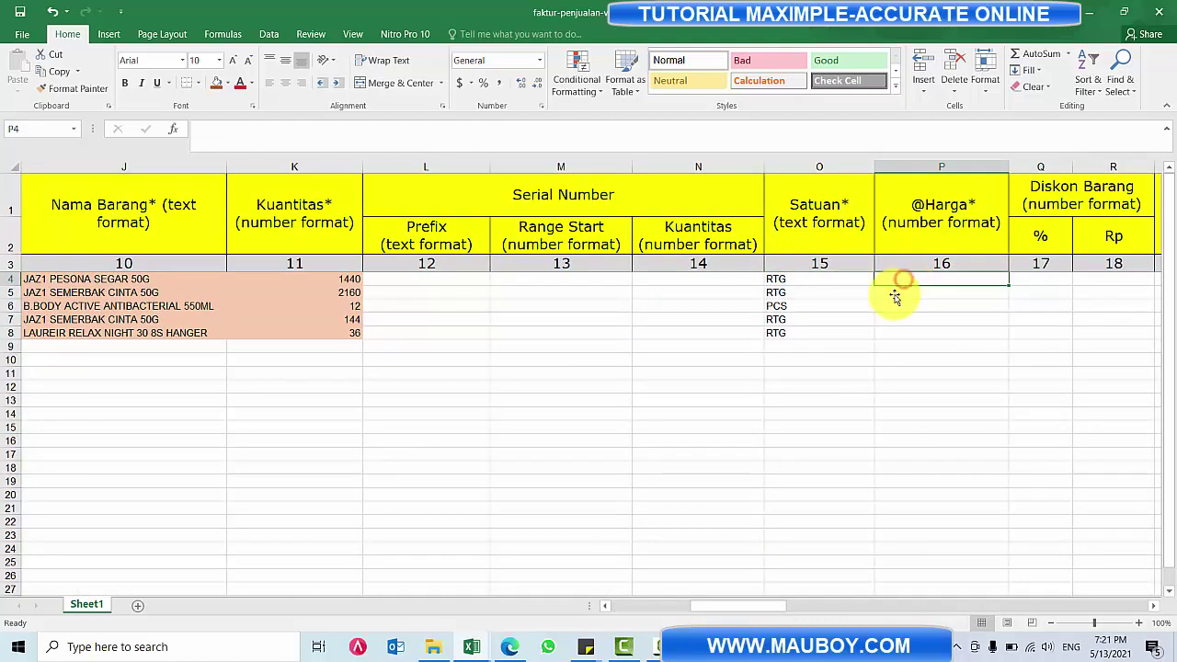
pyautogui.moveTo(478, 649)
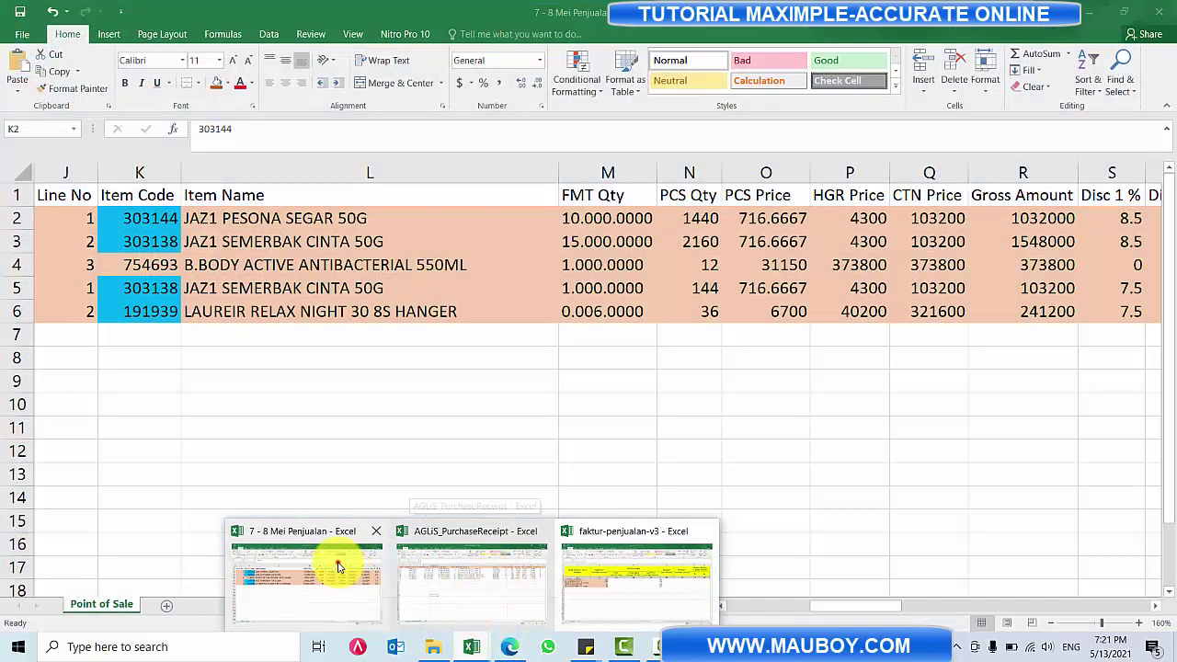
pyautogui.click(338, 567)
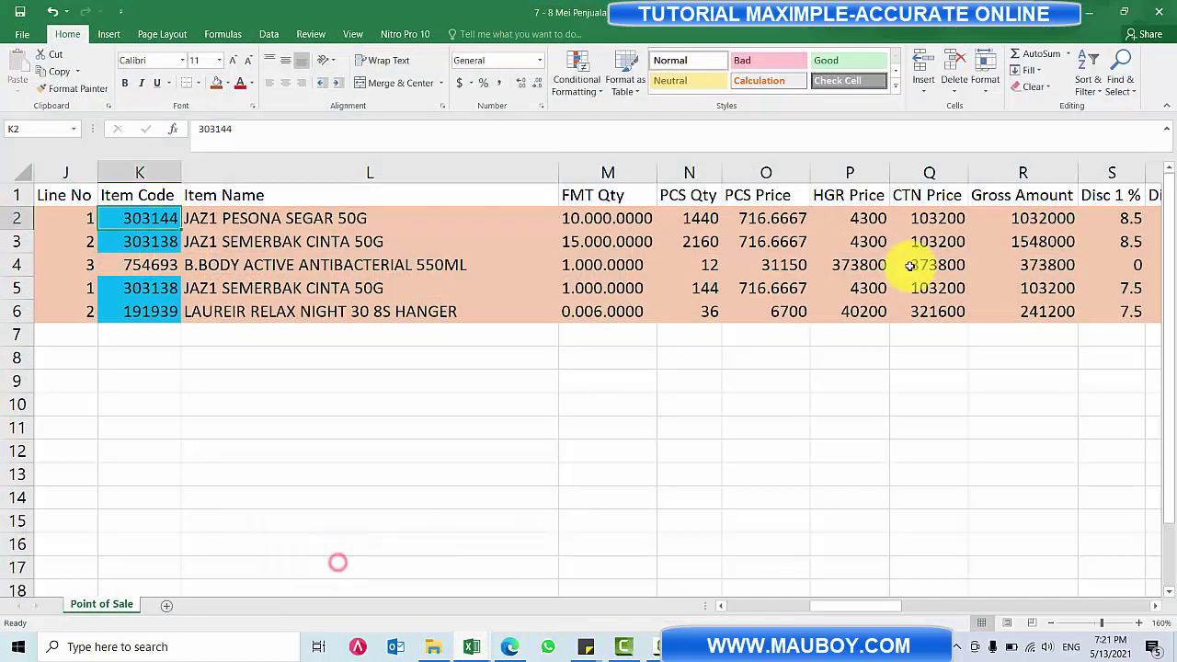
pyautogui.click(763, 220)
pyautogui.moveTo(763, 221); pyautogui.dragTo(763, 308)
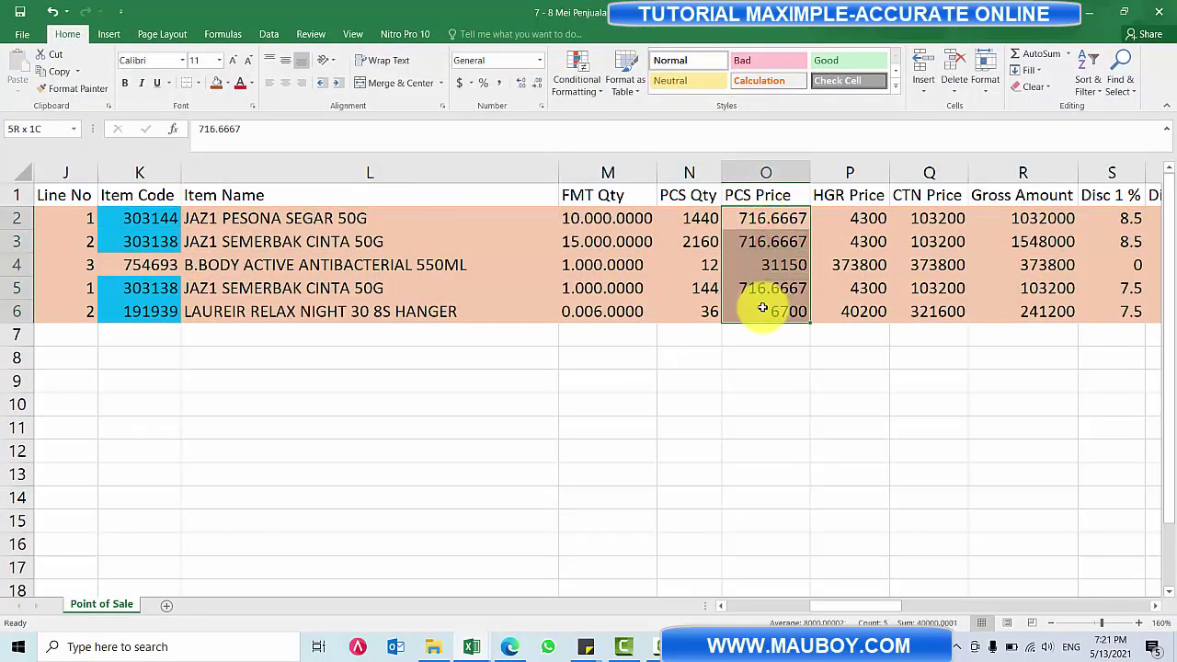
pyautogui.hotkey('ctrl', 'c')
pyautogui.hotkey('alt', 'Tab')
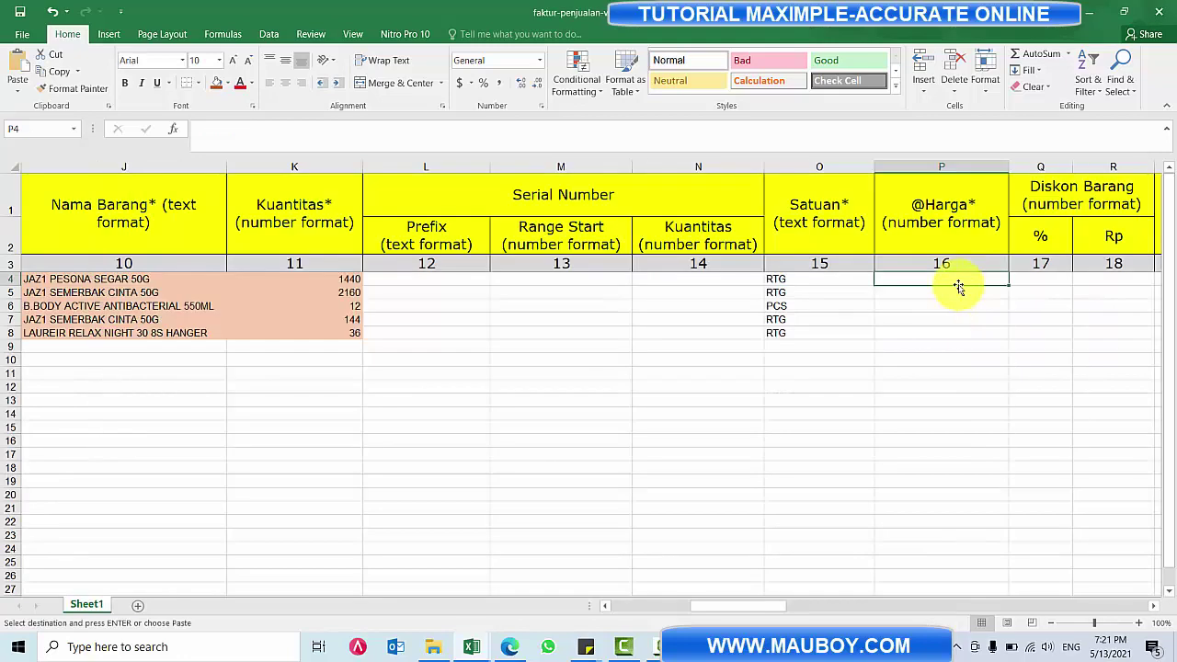
pyautogui.rightClick(957, 276)
pyautogui.click(1016, 340)
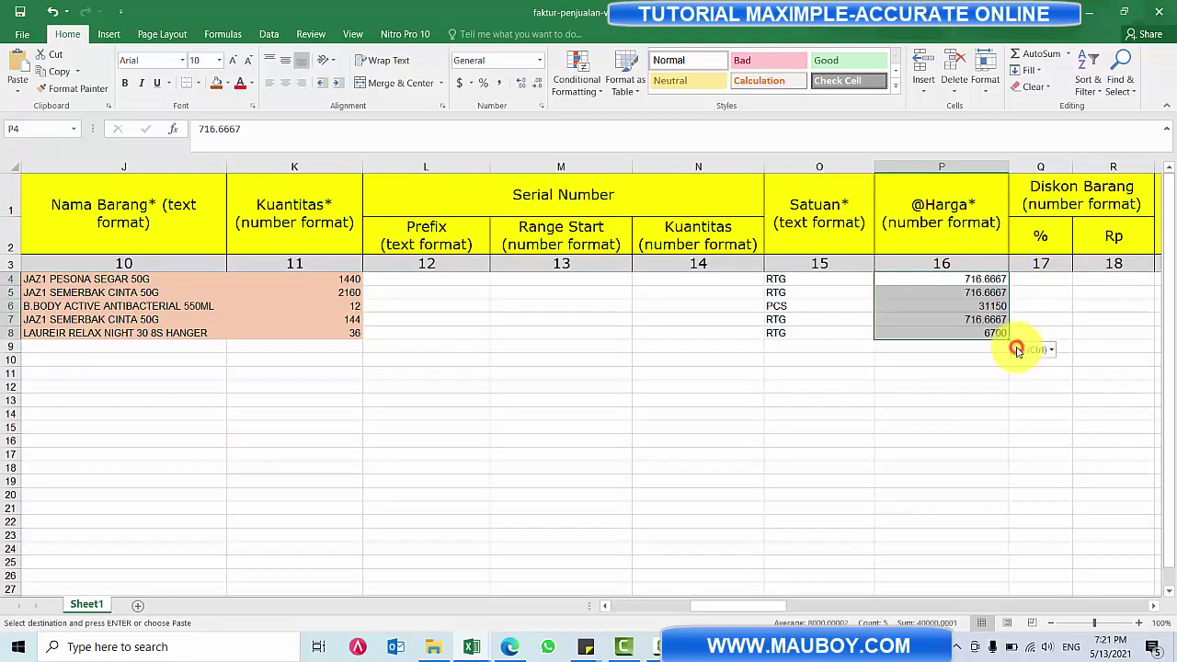
# - Copy the Disc 1 % values S2:S6 from the 7 - 8 Mei Penjualan workbook
pyautogui.moveTo(762, 610); pyautogui.dragTo(785, 609)
pyautogui.moveTo(719, 229); pyautogui.dragTo(791, 248)
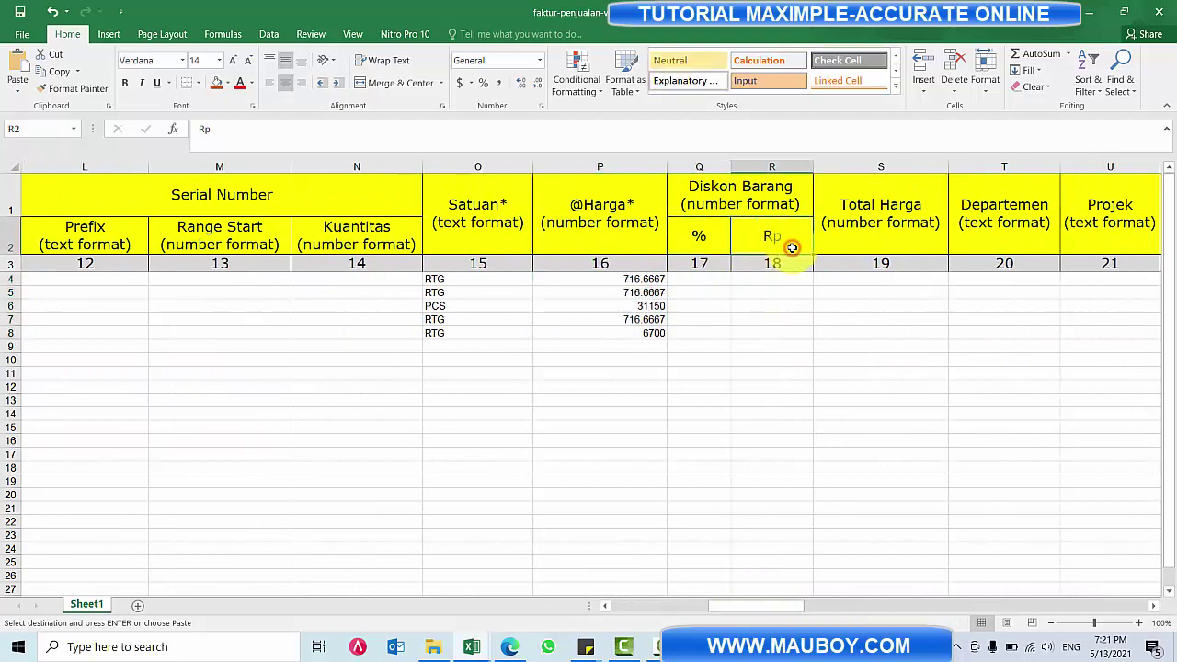
pyautogui.hotkey('alt', 'Tab')
pyautogui.click(786, 263)
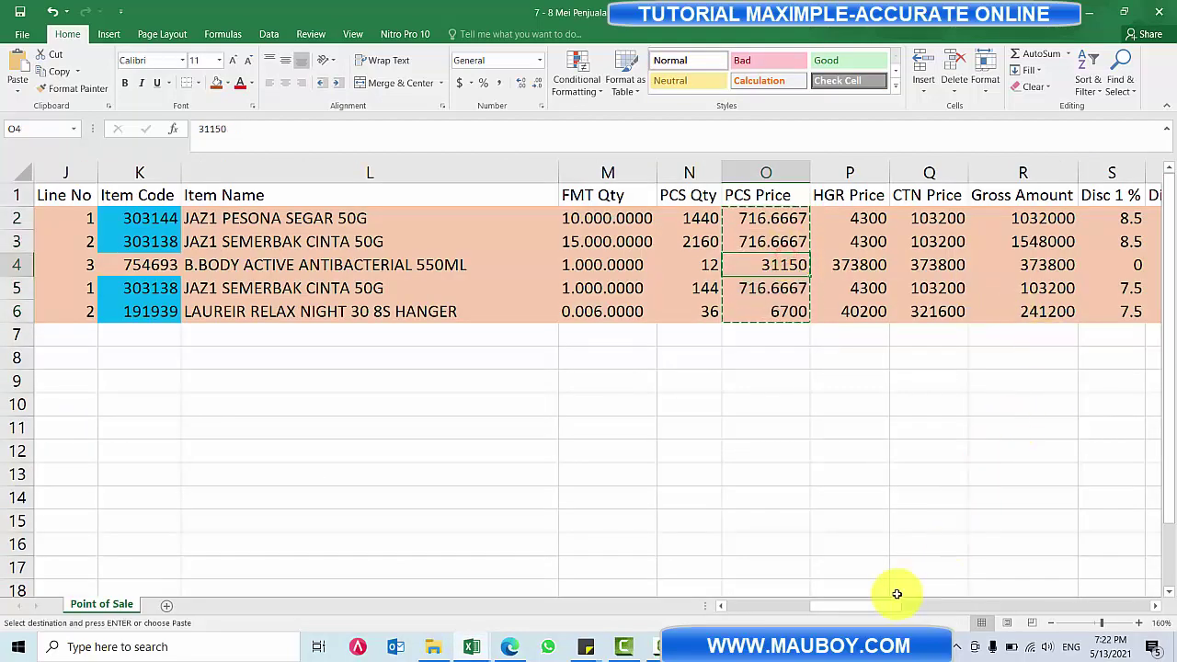
pyautogui.moveTo(873, 608)
pyautogui.mouseDown()
pyautogui.moveTo(903, 611)
pyautogui.moveTo(893, 613)
pyautogui.mouseUp()
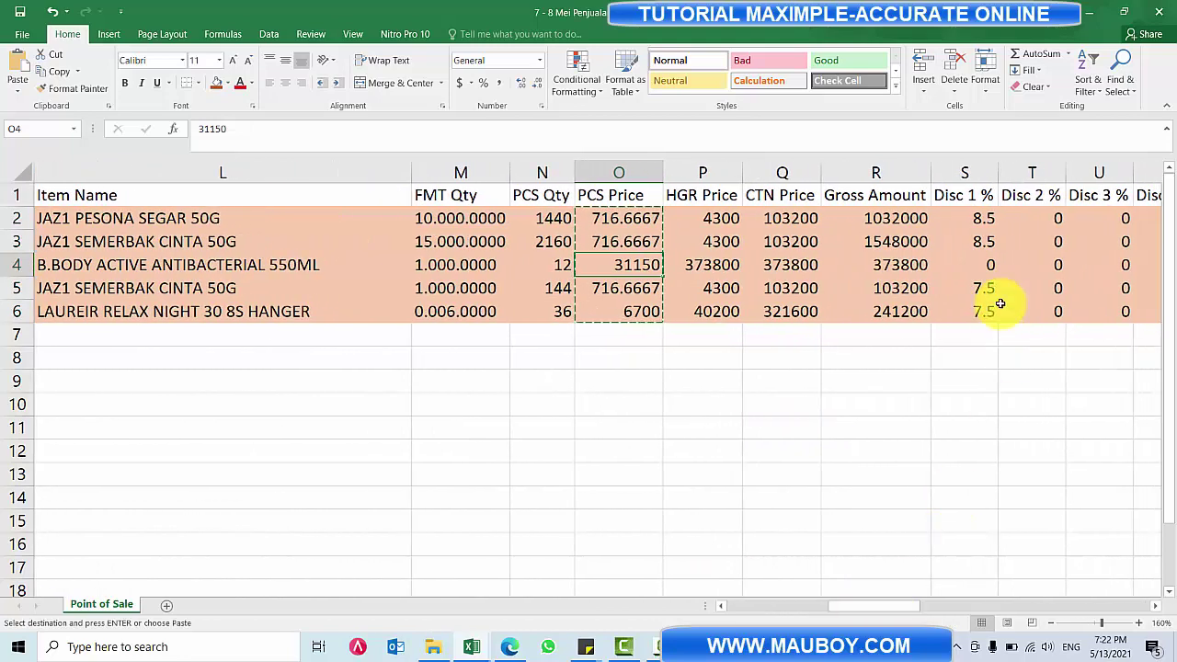
pyautogui.click(973, 219)
pyautogui.moveTo(968, 218); pyautogui.dragTo(967, 307)
pyautogui.click(975, 265)
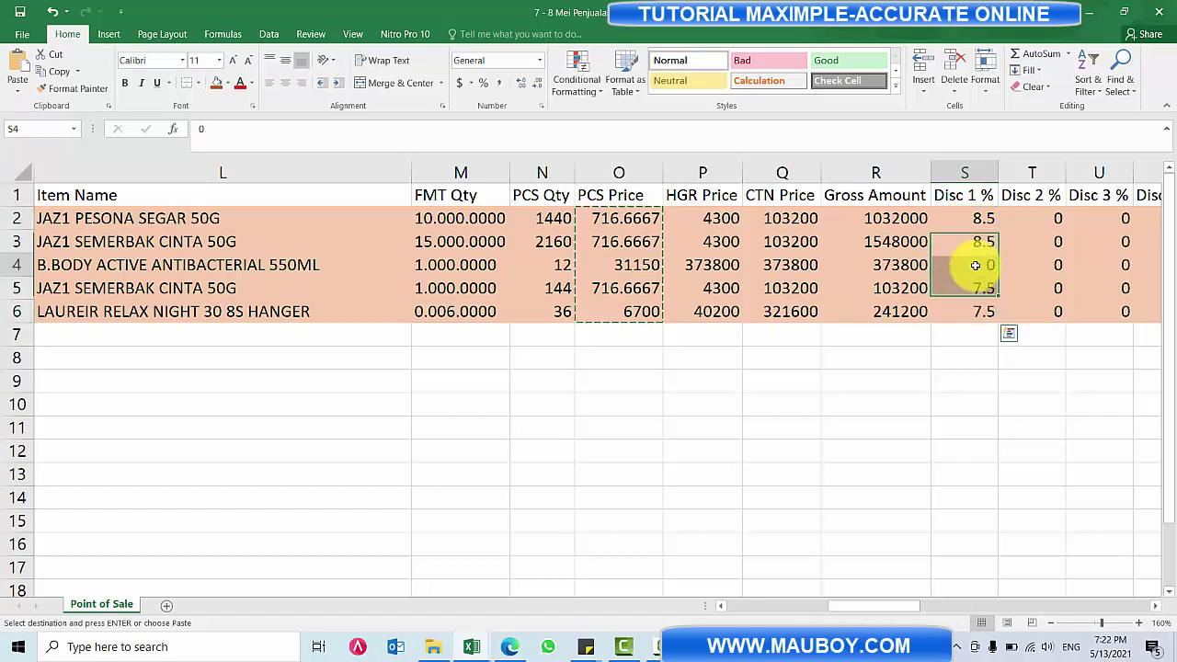
pyautogui.moveTo(980, 221); pyautogui.dragTo(975, 311)
pyautogui.hotkey('ctrl', 'c')
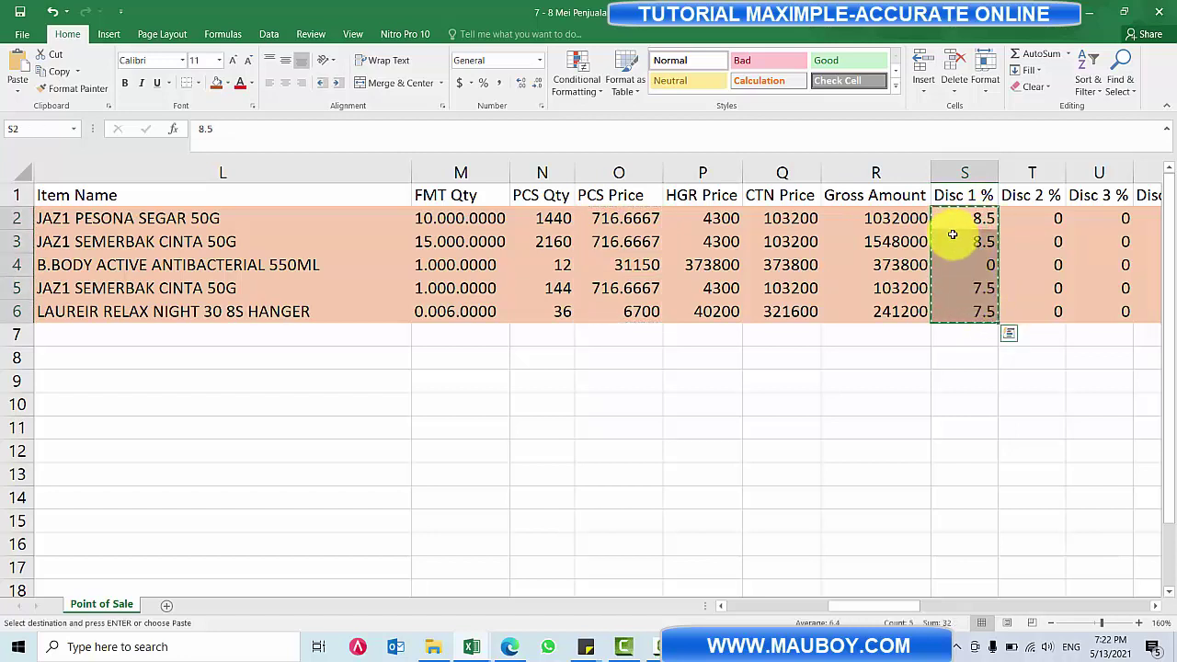
# - Paste the copied discount percentages as values into the Diskon Barang % column of faktur-penjualan-v3, starting at Q4
pyautogui.hotkey('alt', 'Tab')
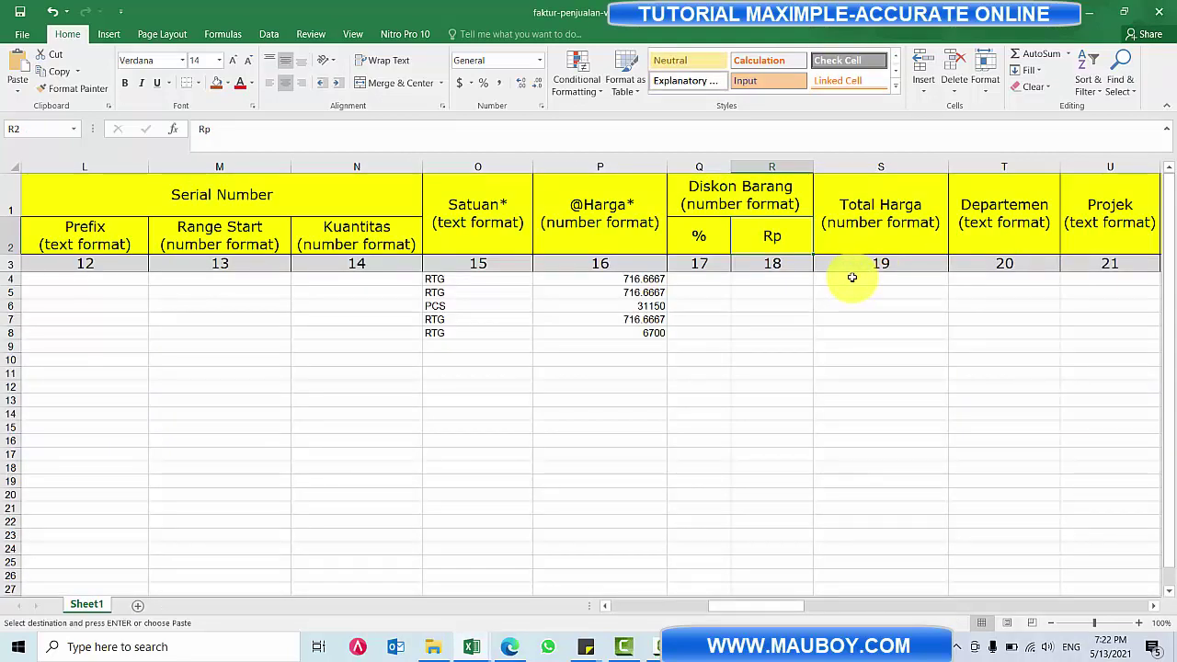
pyautogui.hotkey('alt', 'Tab')
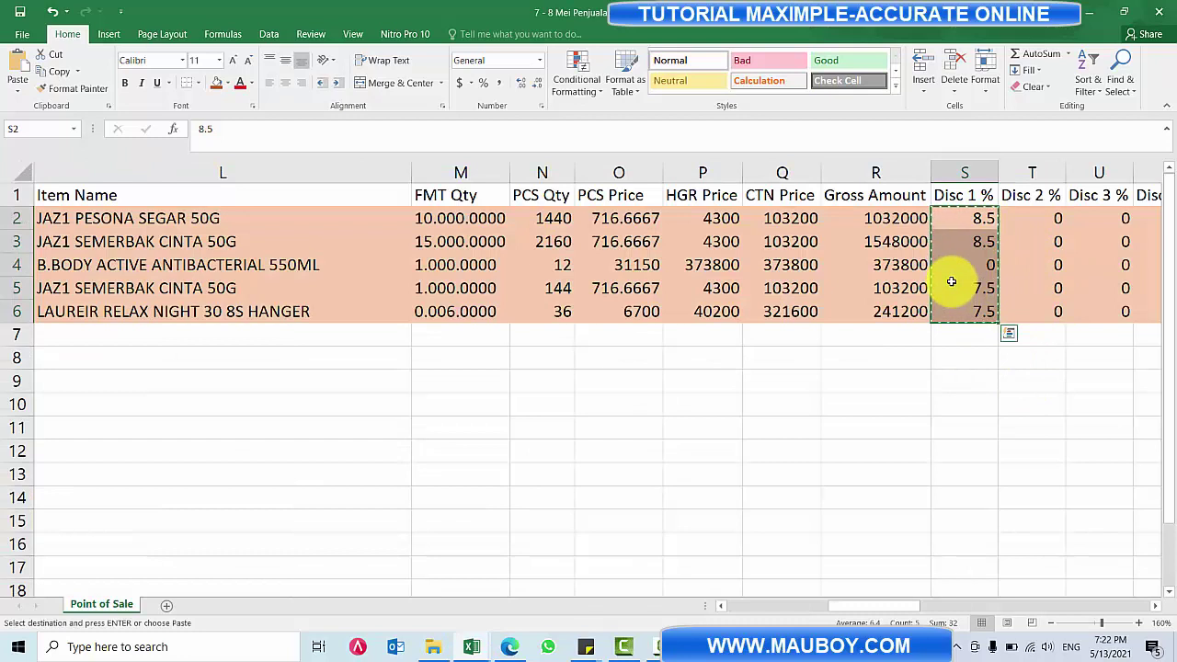
pyautogui.hotkey('alt', 'Tab')
pyautogui.click(701, 280)
pyautogui.rightClick(700, 280)
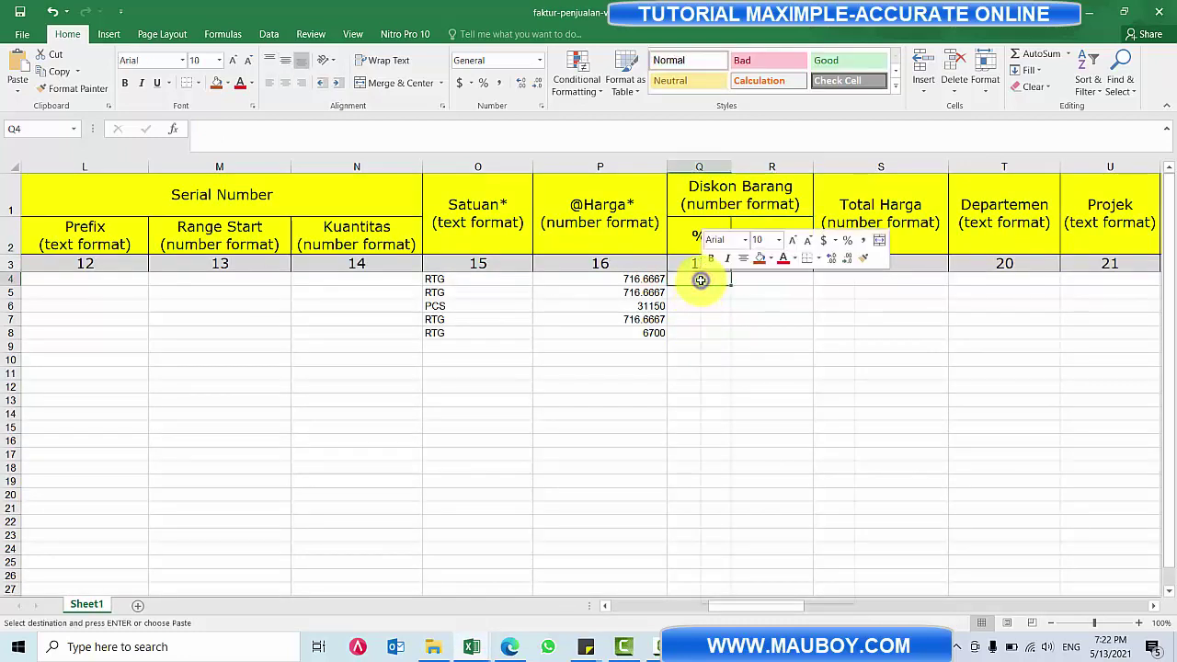
pyautogui.click(756, 345)
pyautogui.click(777, 279)
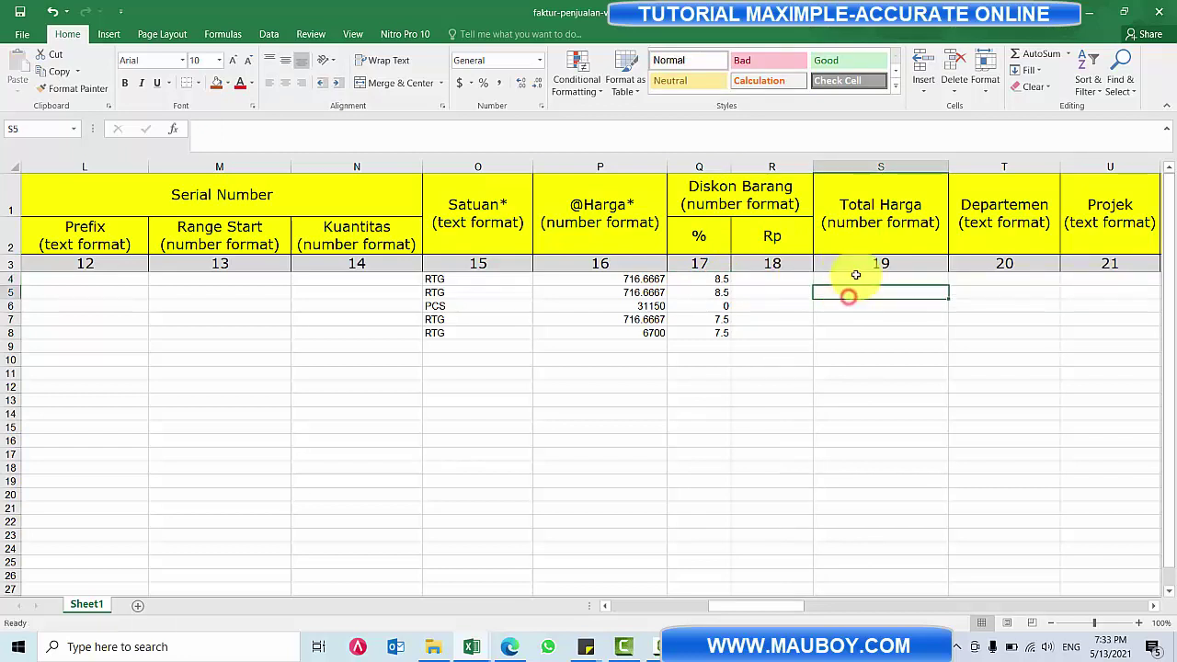
# - Compare the Disc 1 % and Disc 1 Amount columns for rows 2 to 6 in the 7 - 8 Mei Penjualan workbook
pyautogui.click(472, 644)
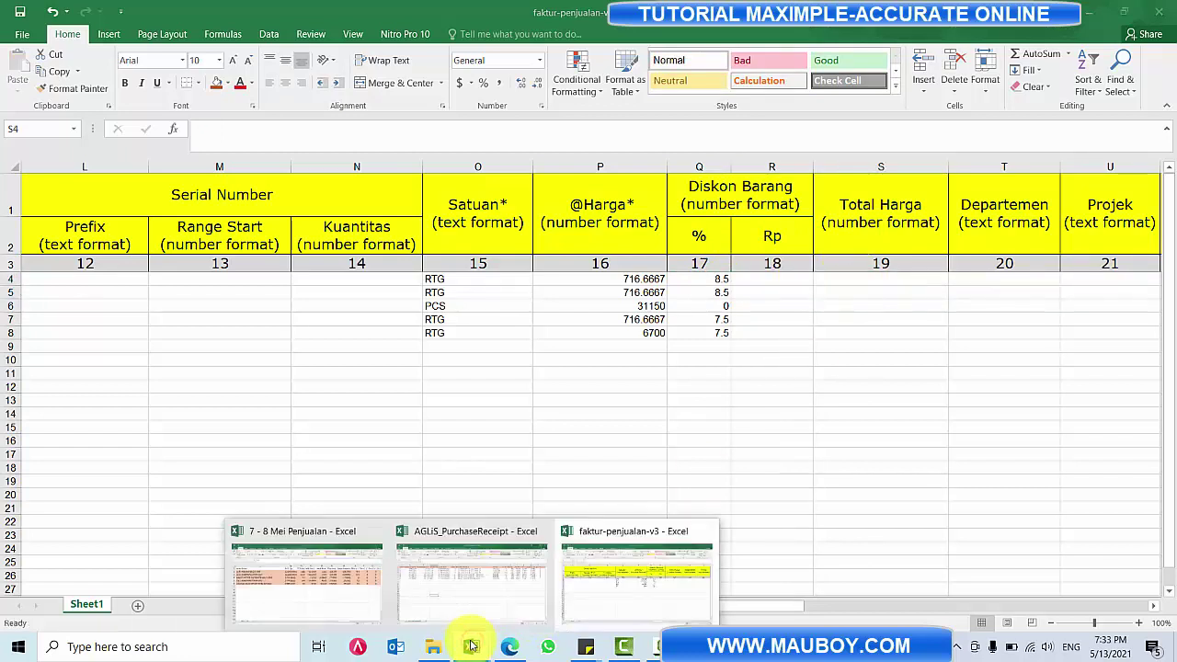
pyautogui.click(328, 588)
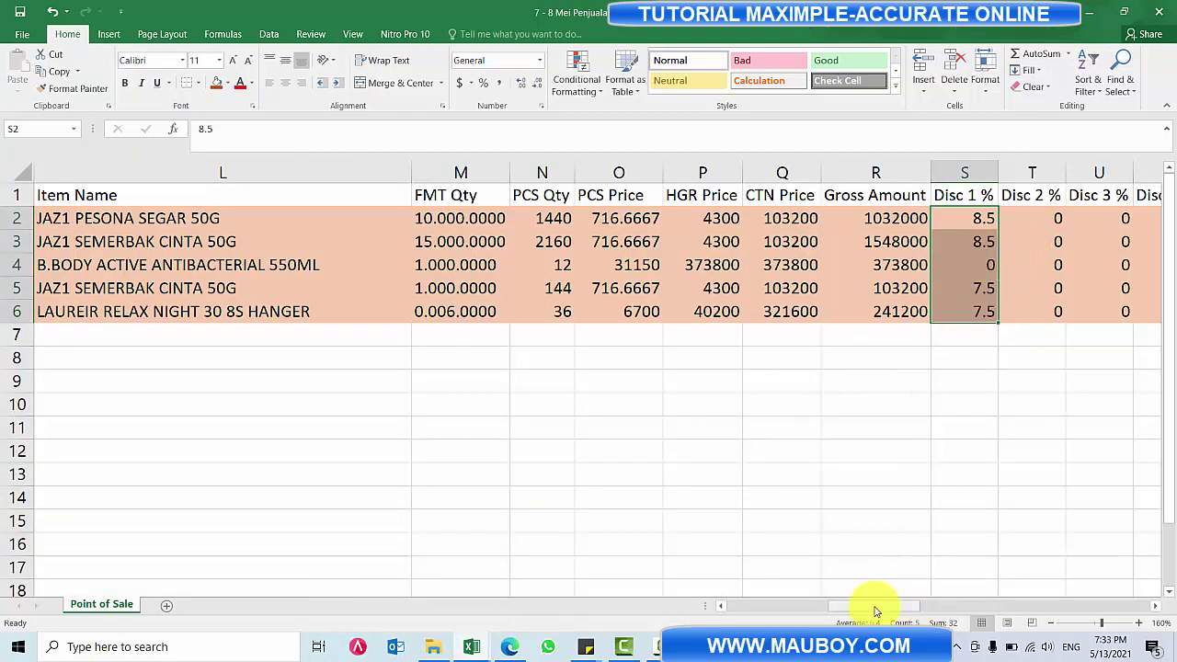
pyautogui.moveTo(875, 606); pyautogui.dragTo(950, 591)
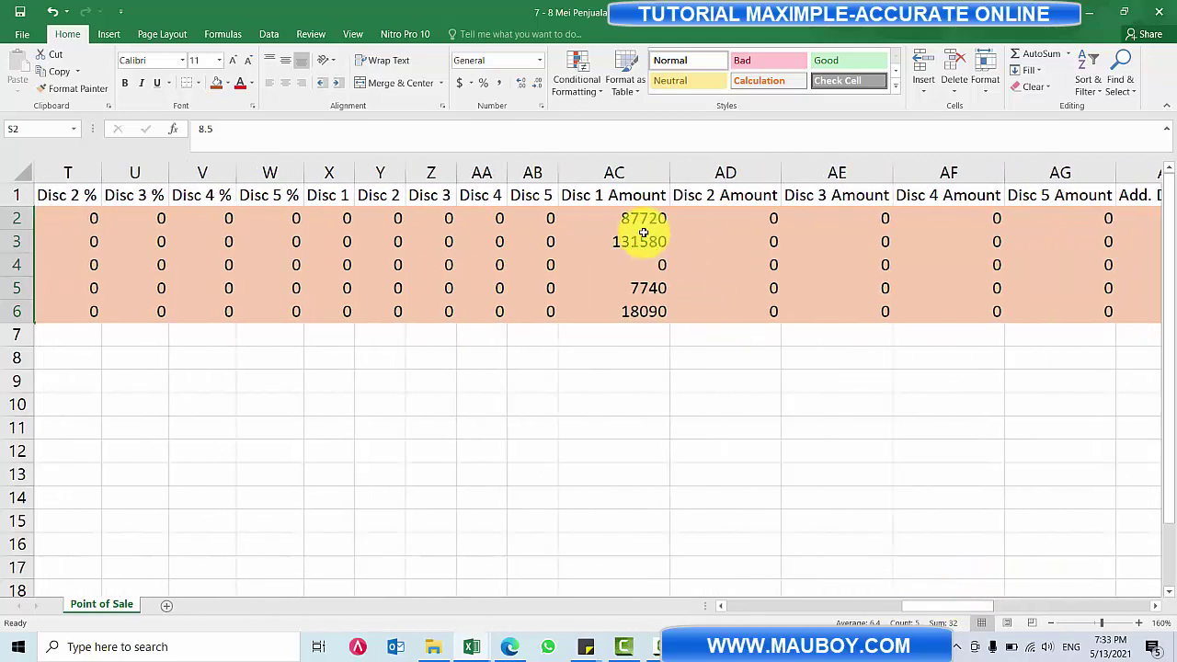
pyautogui.moveTo(644, 218); pyautogui.dragTo(642, 313)
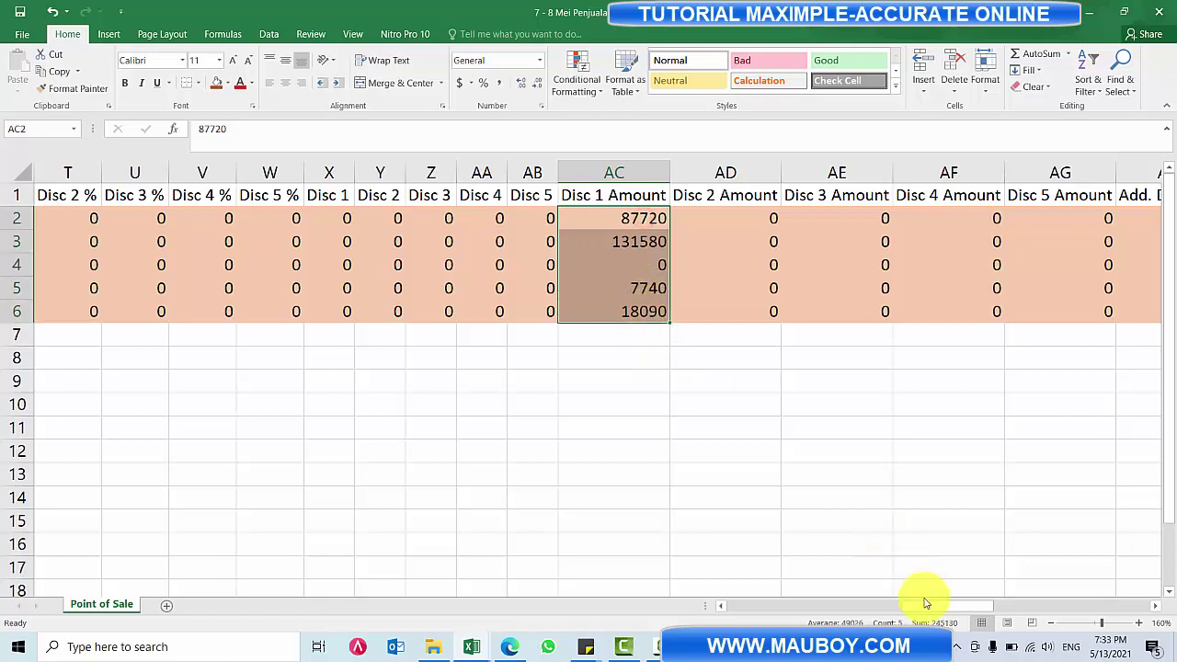
pyautogui.moveTo(919, 603); pyautogui.dragTo(880, 604)
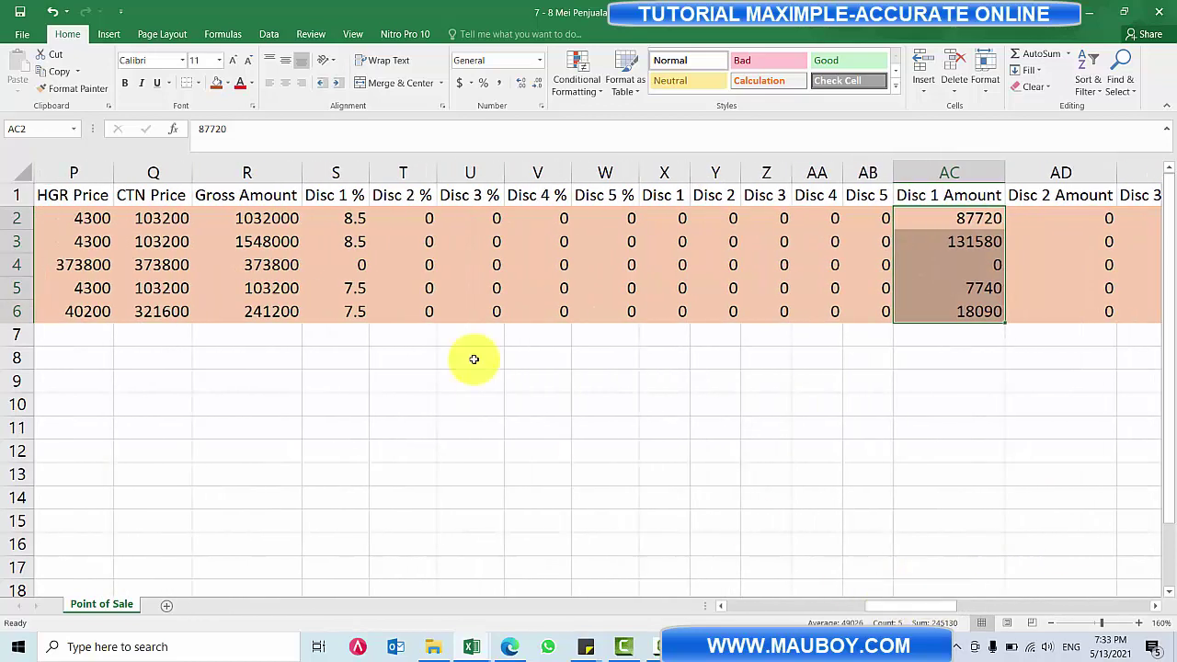
pyautogui.click(349, 218)
pyautogui.moveTo(347, 265); pyautogui.dragTo(349, 310)
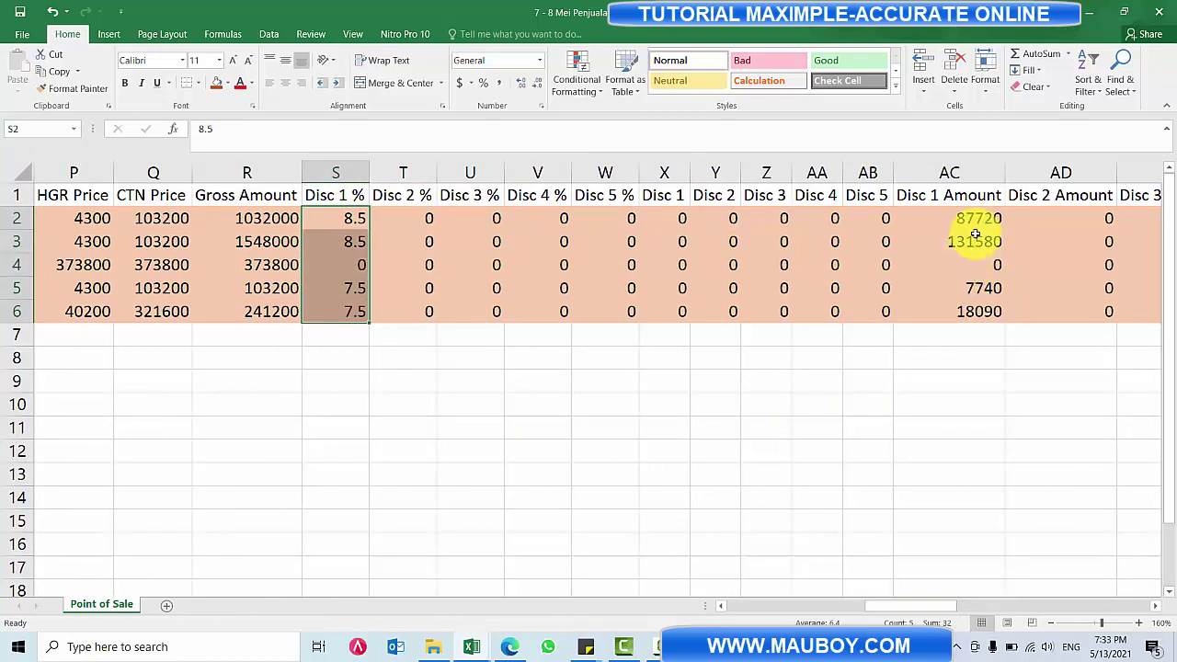
pyautogui.moveTo(977, 218); pyautogui.dragTo(974, 315)
# - Copy the Net Amount values AO2:AO6 and paste them as values into the Total Harga column of faktur-penjualan-v3, starting at S4
pyautogui.moveTo(925, 605); pyautogui.dragTo(1050, 573)
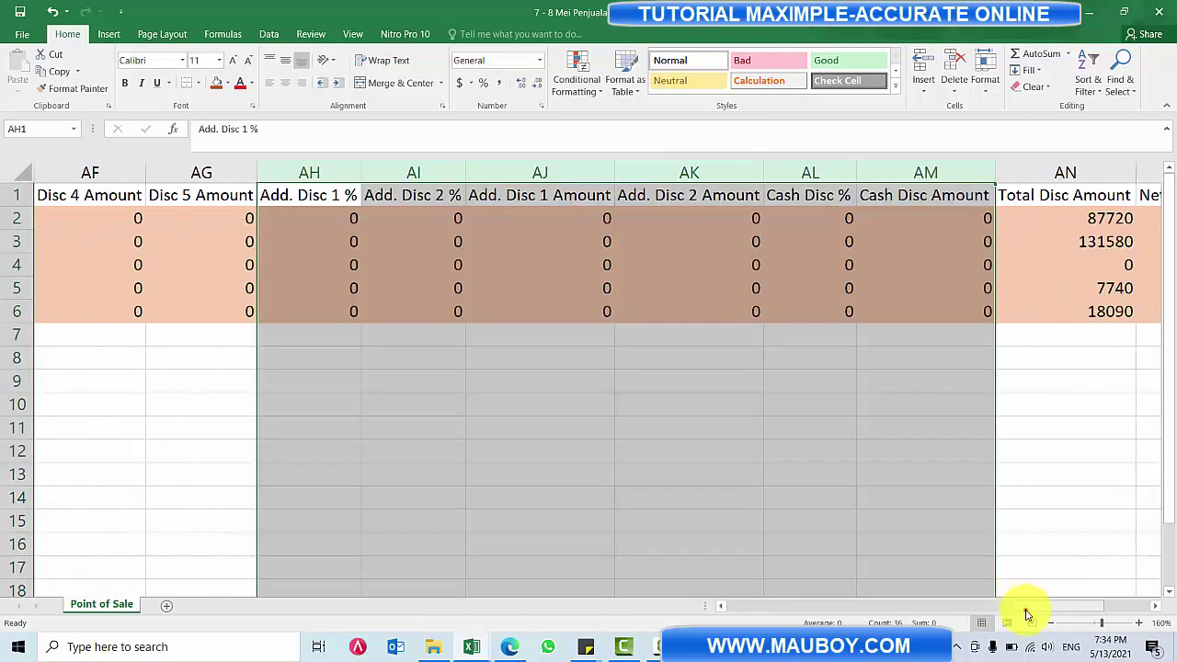
pyautogui.moveTo(1030, 609); pyautogui.dragTo(1043, 609)
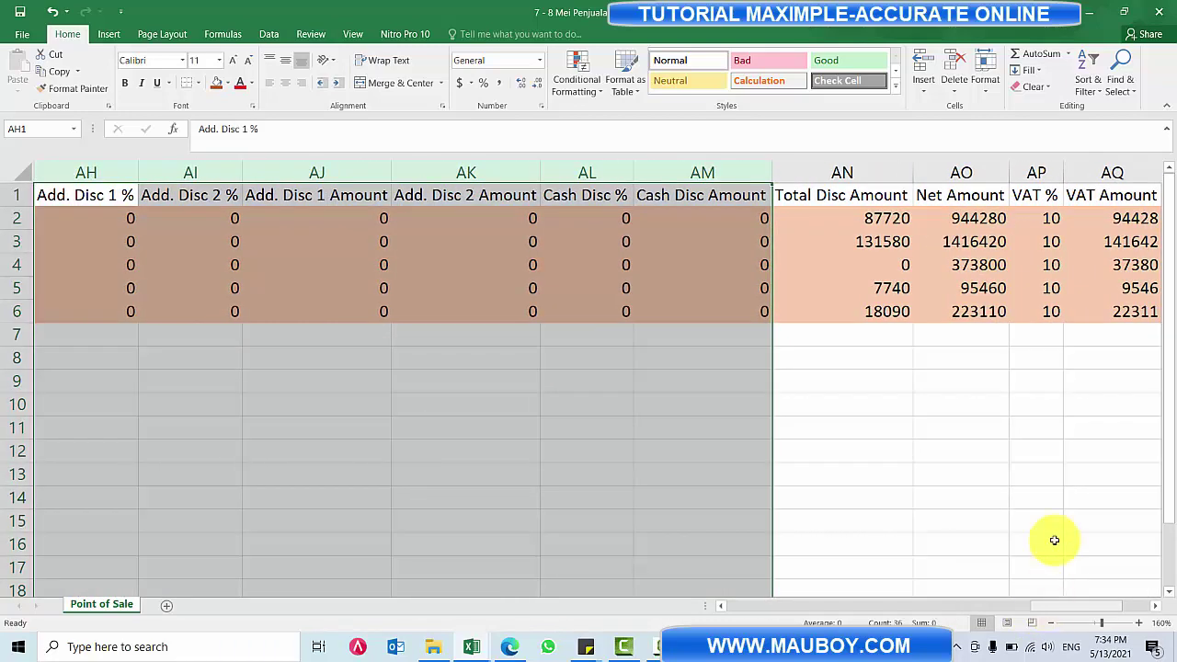
pyautogui.click(961, 218)
pyautogui.moveTo(961, 218); pyautogui.dragTo(961, 310)
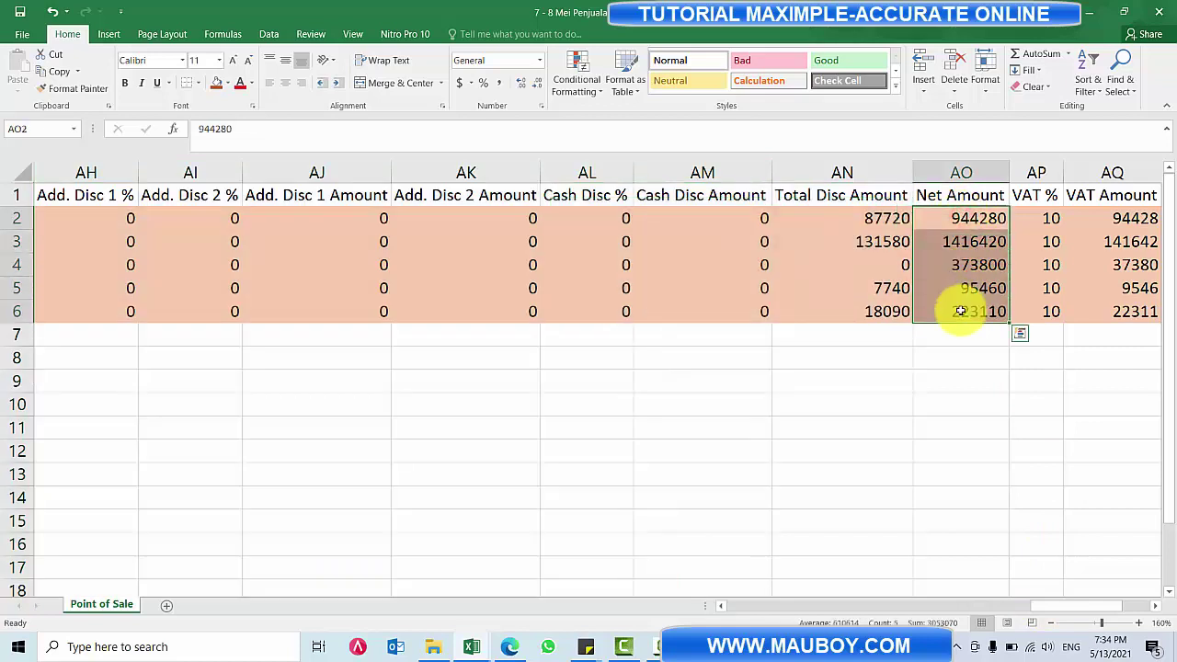
pyautogui.hotkey('ctrl', 'c')
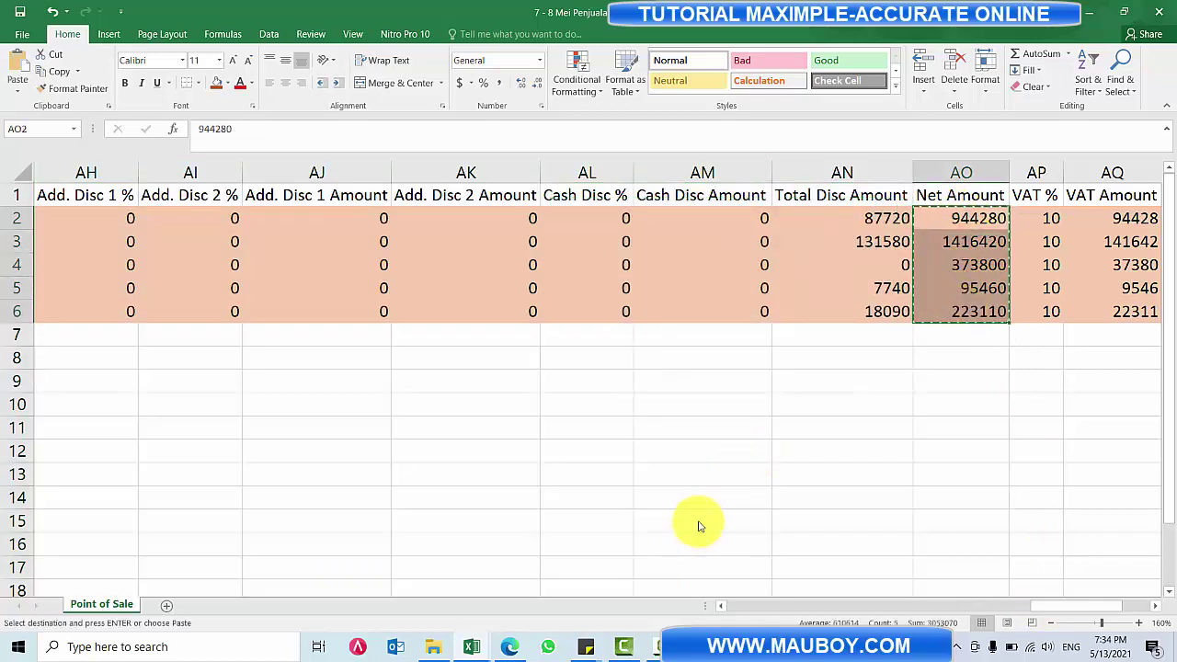
pyautogui.hotkey('alt', 'Tab')
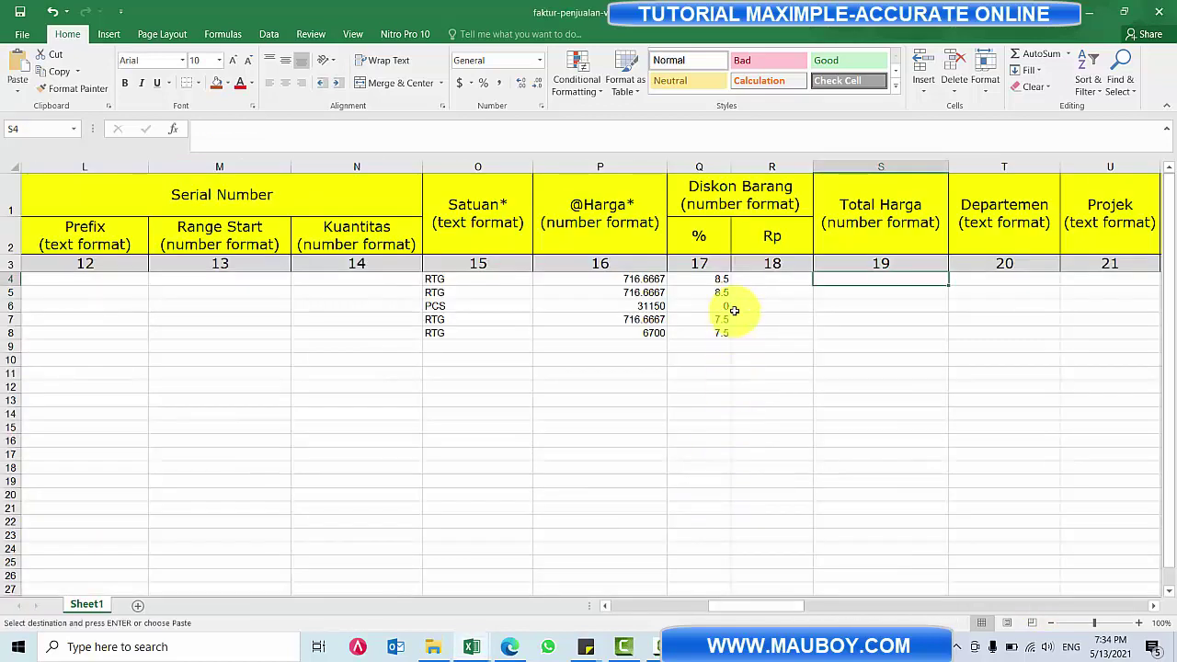
pyautogui.rightClick(865, 280)
pyautogui.click(887, 346)
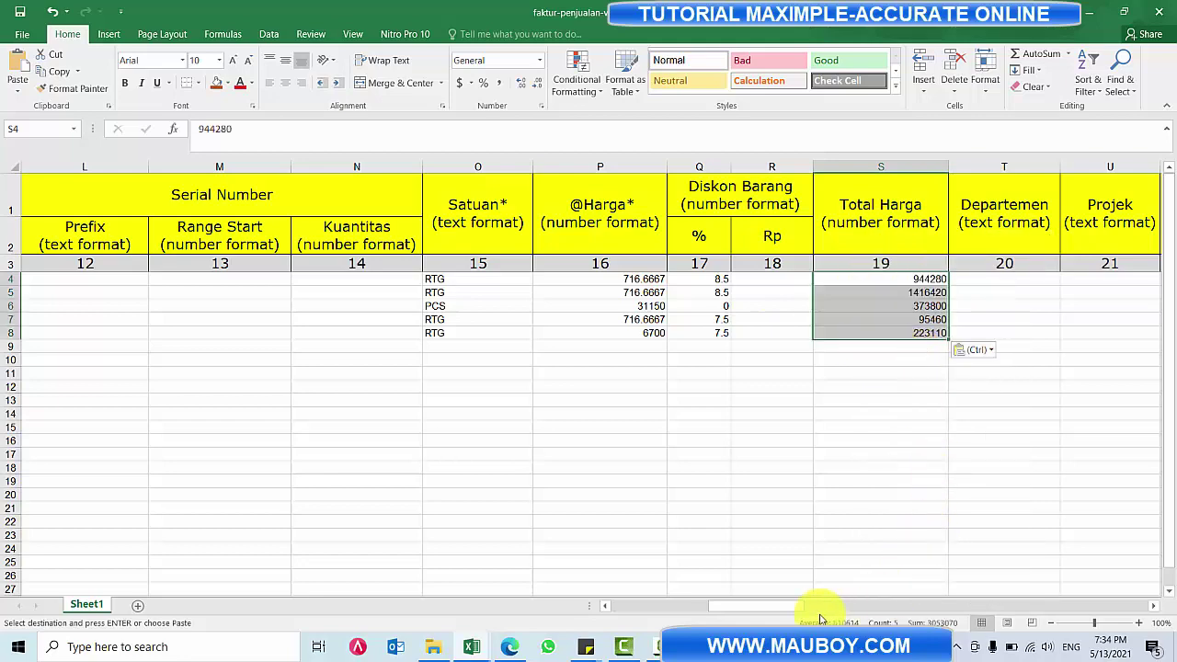
# - Leave Departemen and Projek blank and enter Utama as the Gudang for the first invoice line in V4
pyautogui.moveTo(787, 607); pyautogui.dragTo(811, 605)
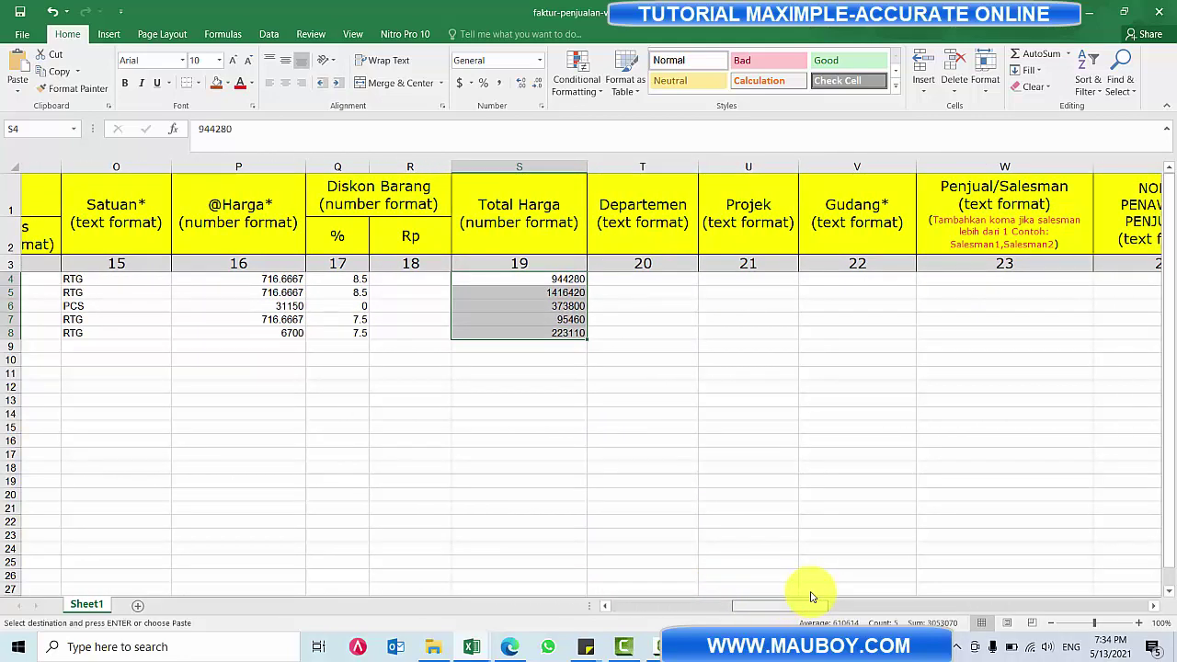
pyautogui.moveTo(612, 281); pyautogui.dragTo(704, 329)
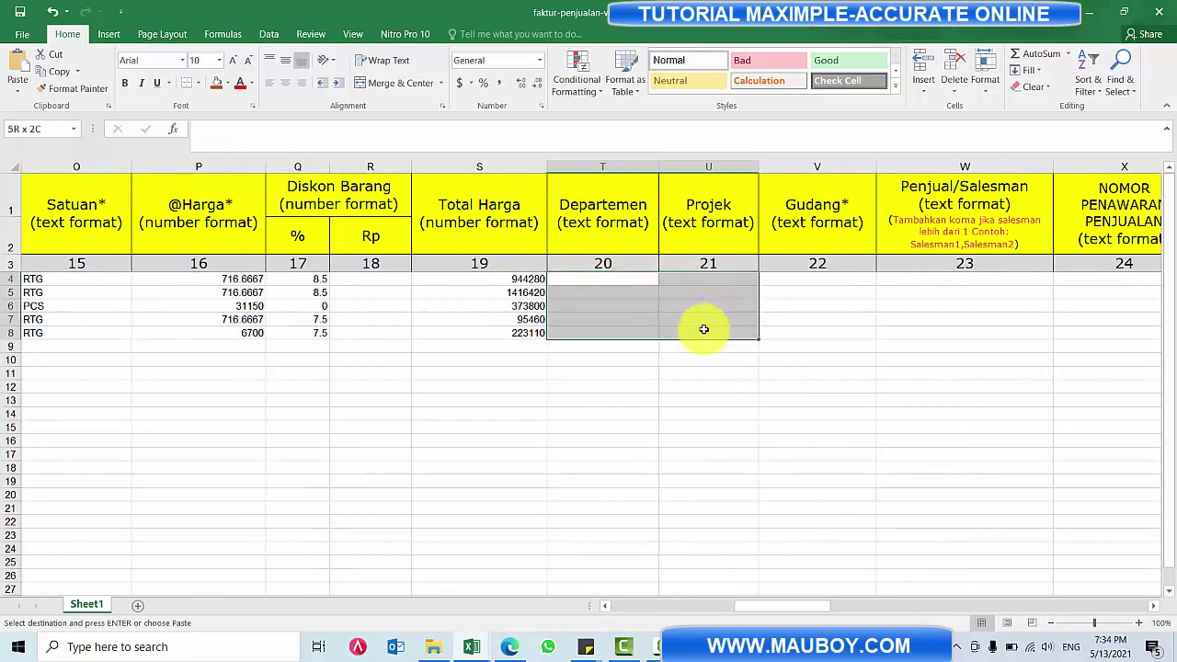
pyautogui.click(814, 280)
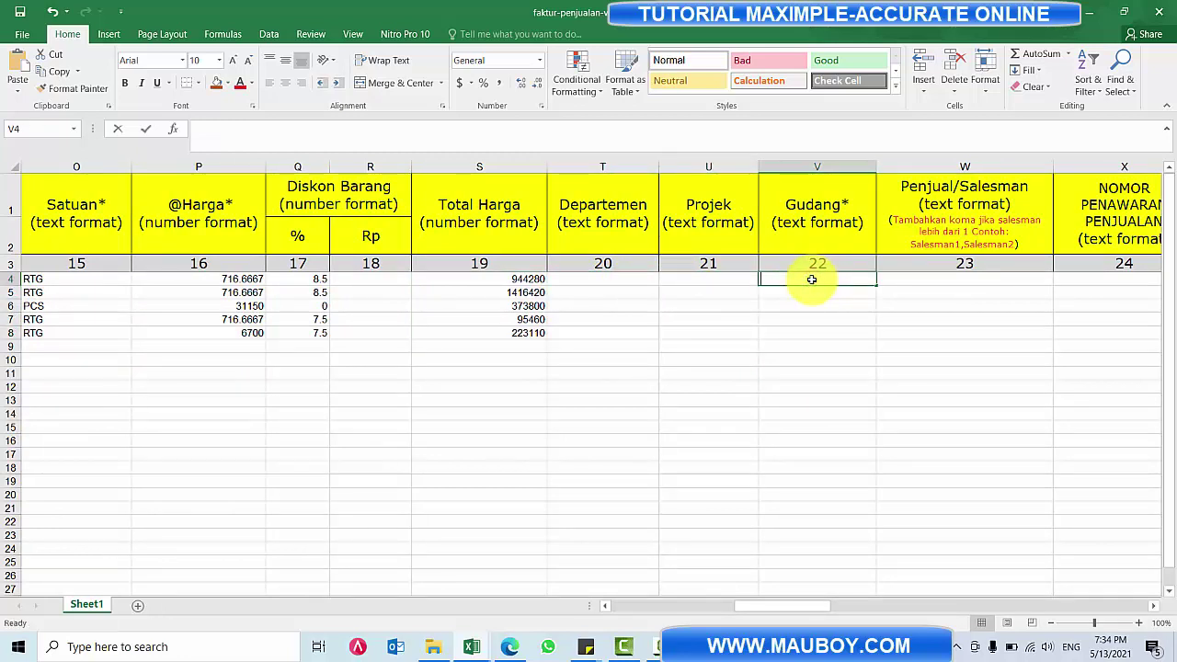
pyautogui.write('Utama')
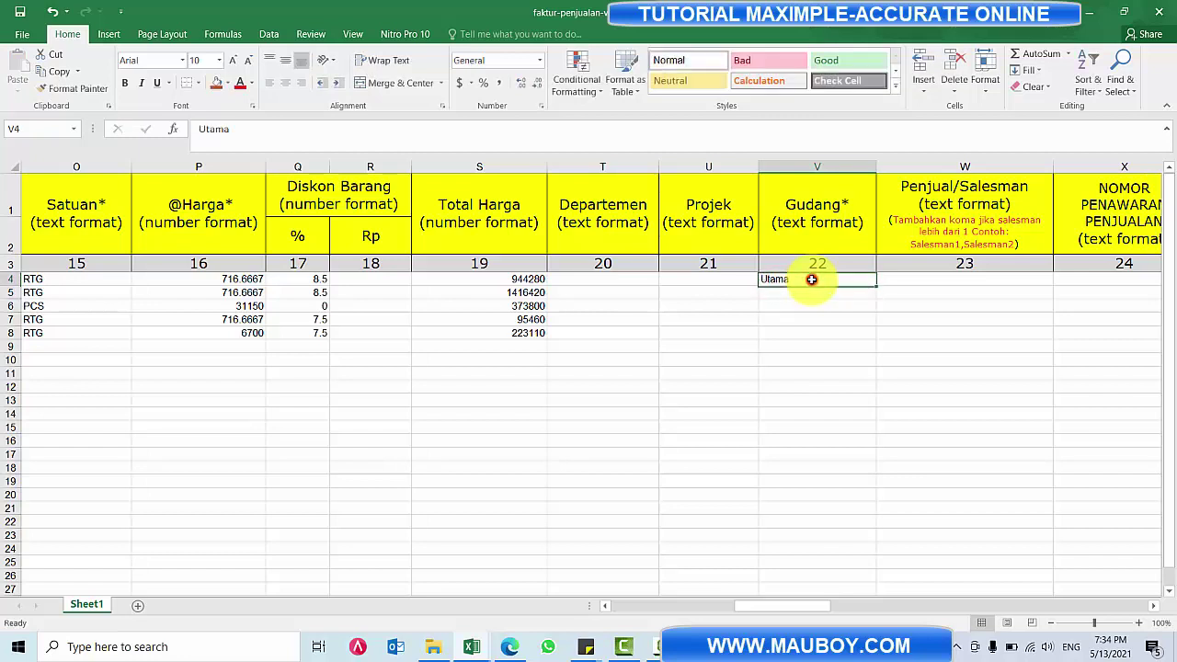
# - Copy the Gudang entry from V4 to the remaining invoice lines V5:V8
pyautogui.hotkey('ctrl', 'c')
pyautogui.moveTo(807, 292); pyautogui.dragTo(806, 332)
pyautogui.hotkey('ctrl', 'v')
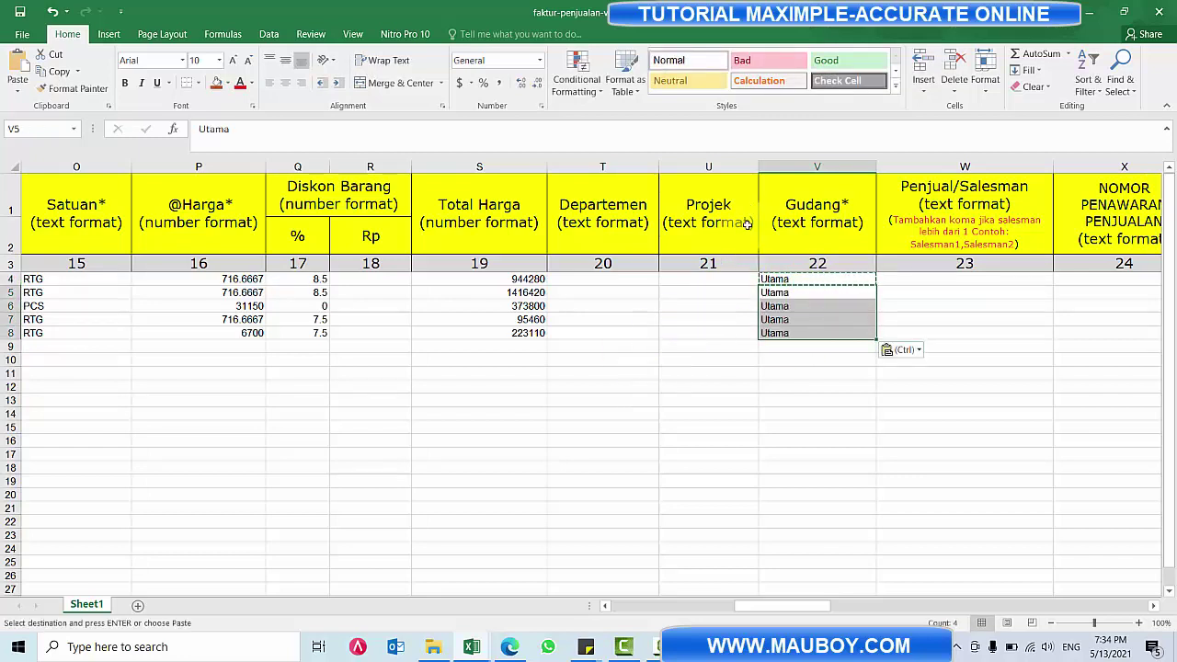
pyautogui.press('ctrl')
pyautogui.press('ctrl')
pyautogui.click(799, 281)
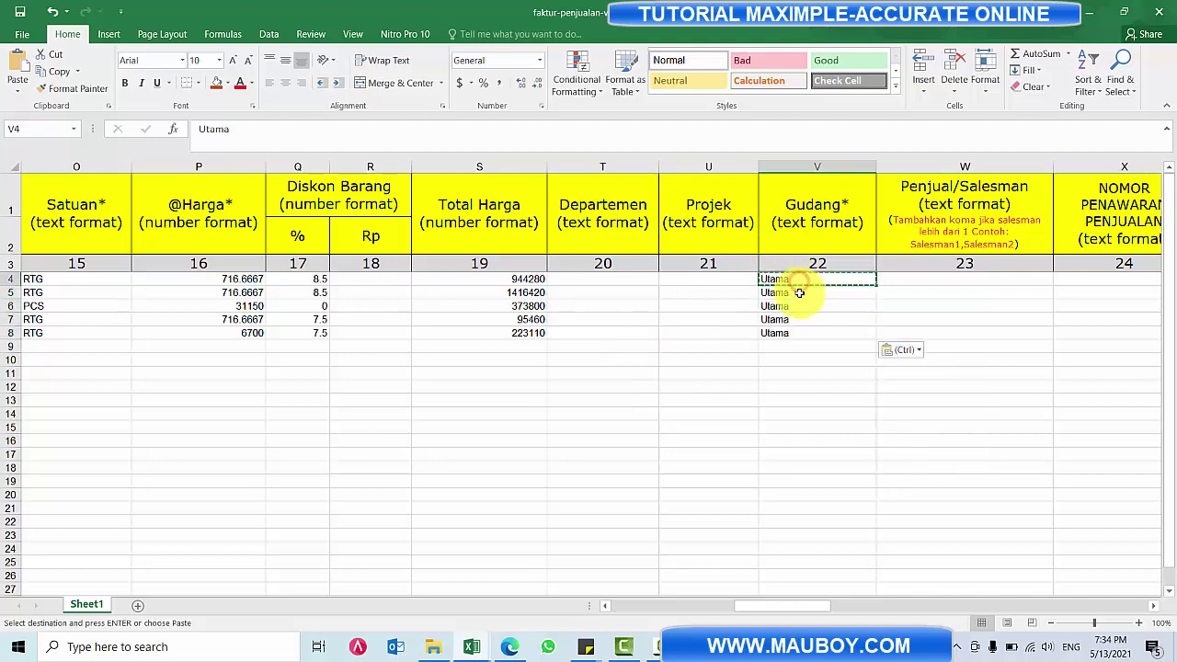
pyautogui.click(799, 293)
pyautogui.press('Escape')
pyautogui.click(801, 306)
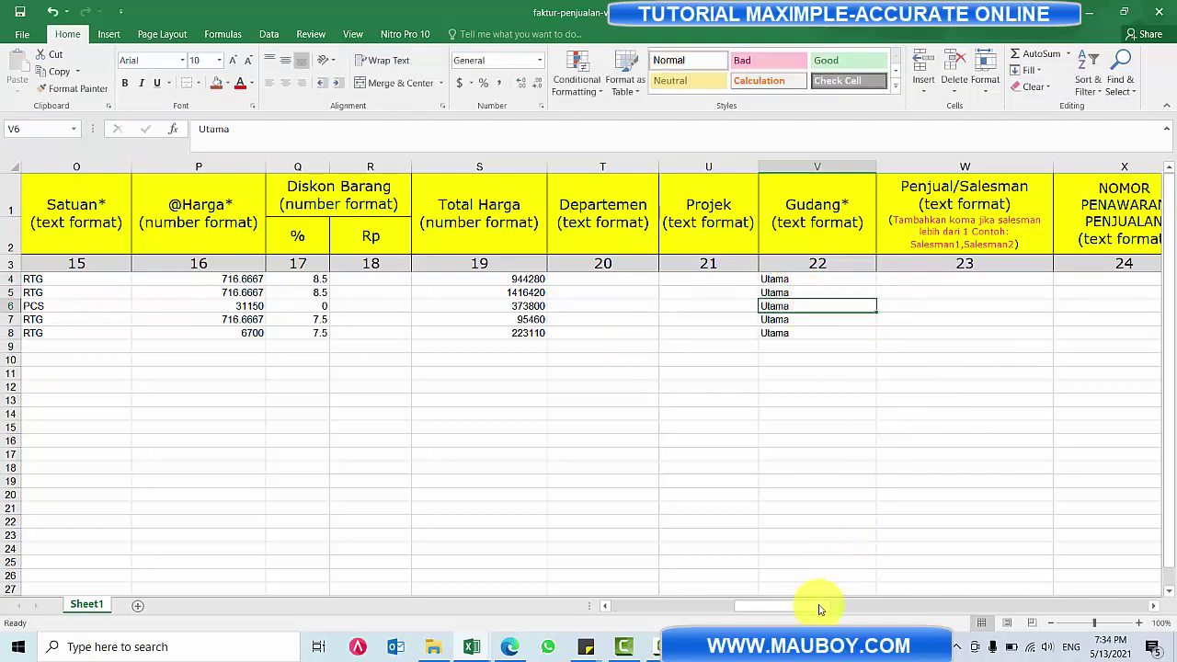
# - Copy the Employee Name values G2:G6 from 7 - 8 Mei Penjualan and paste them as values into the Penjual/Salesman column of faktur-penjualan-v3, starting at W4
pyautogui.moveTo(821, 609); pyautogui.dragTo(841, 609)
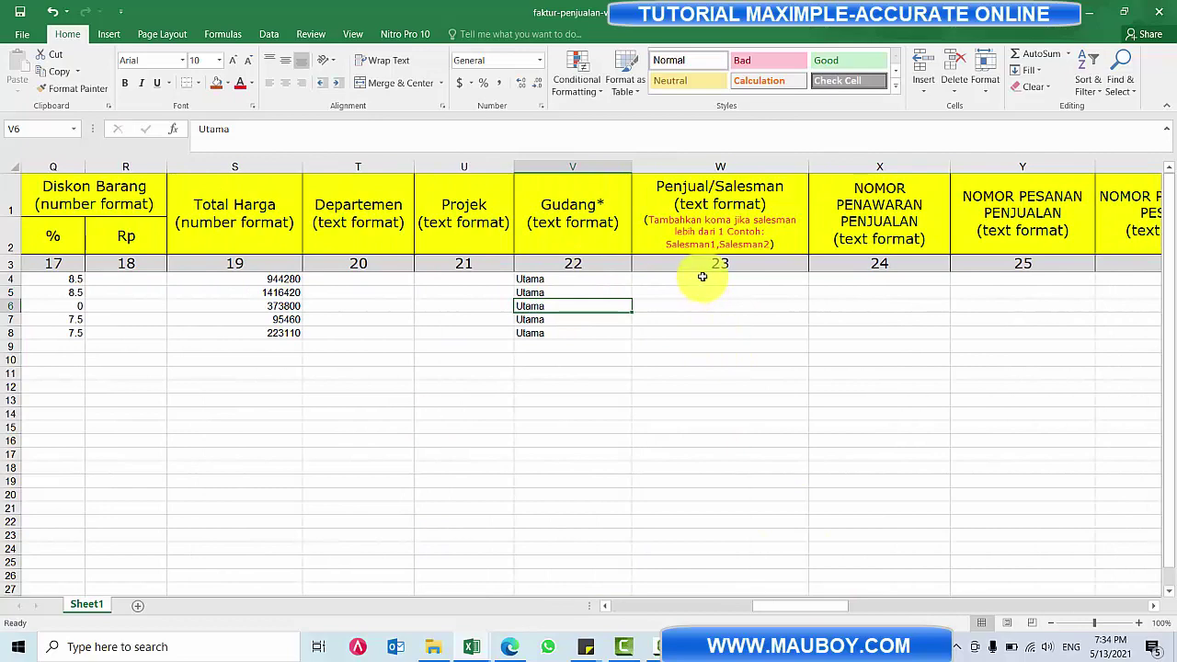
pyautogui.moveTo(702, 279); pyautogui.dragTo(704, 333)
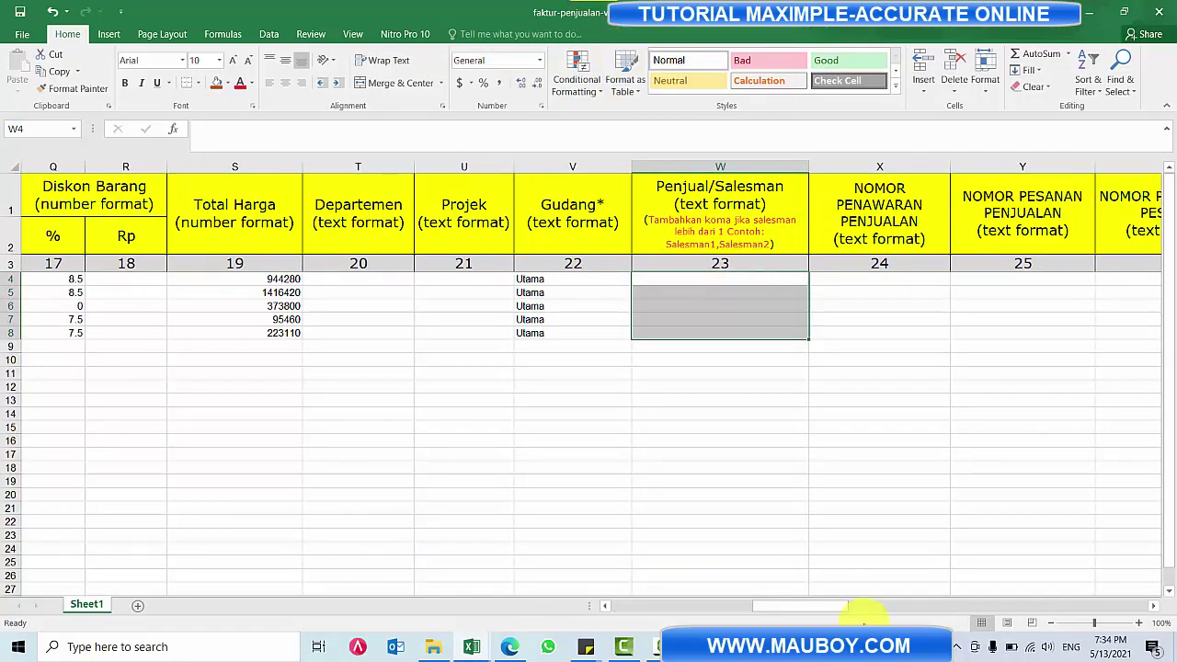
pyautogui.hotkey('alt', 'Tab')
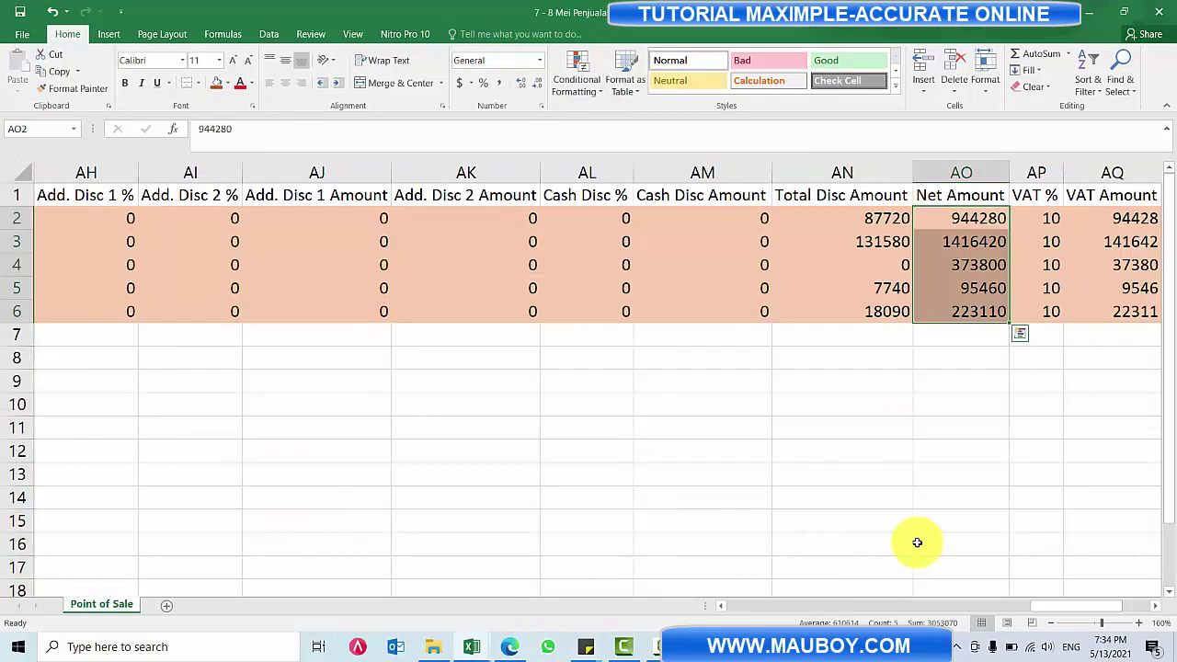
pyautogui.moveTo(1045, 607); pyautogui.dragTo(737, 603)
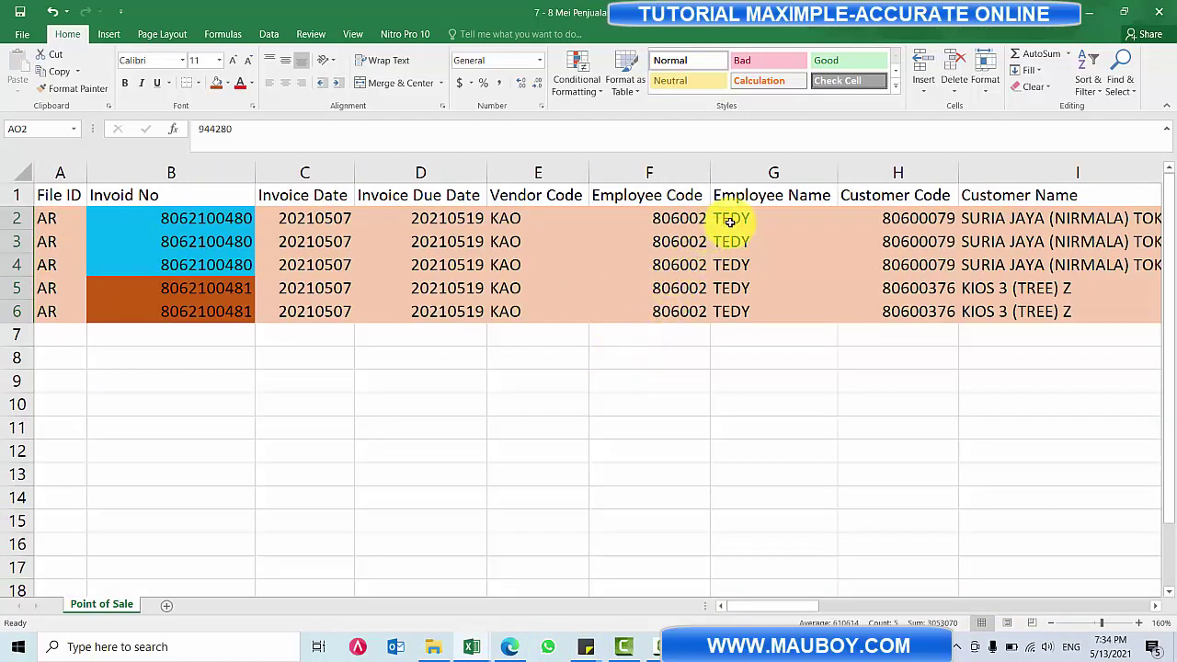
pyautogui.moveTo(741, 214); pyautogui.dragTo(741, 311)
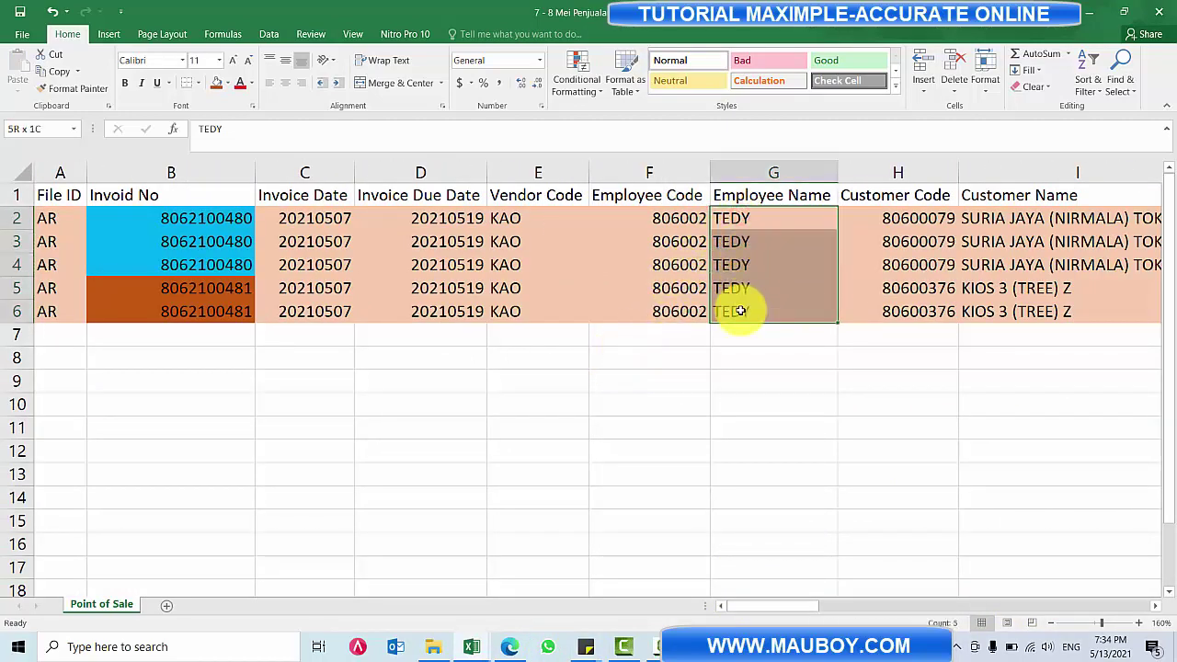
pyautogui.hotkey('ctrl', 'c')
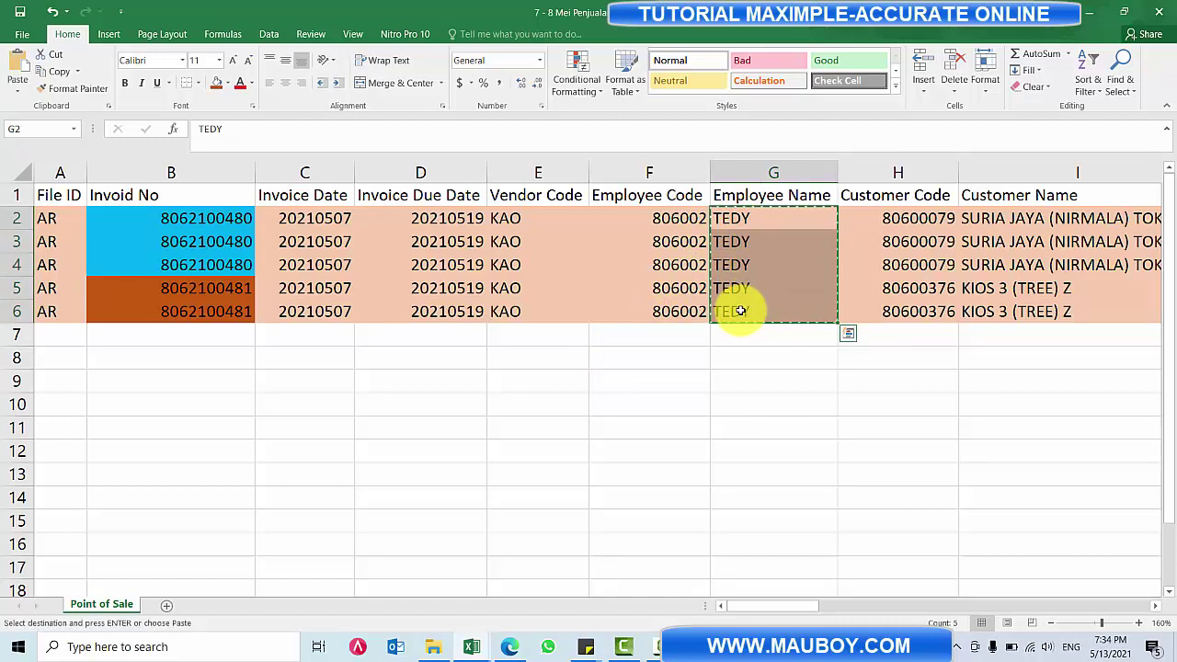
pyautogui.hotkey('alt', 'Tab')
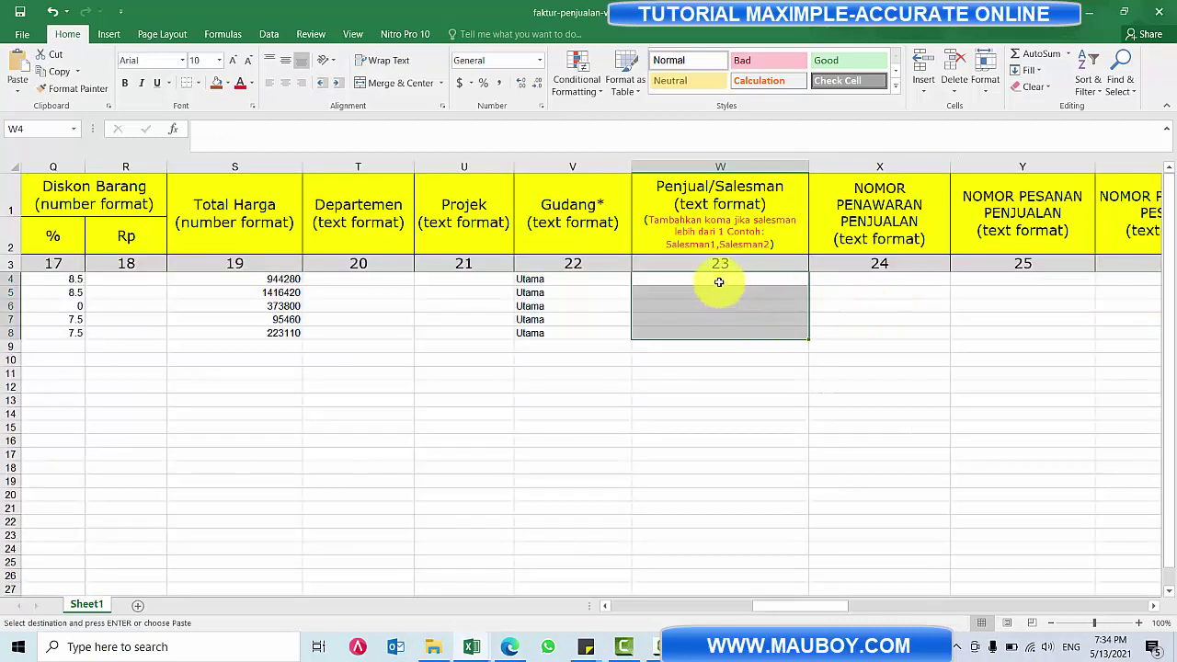
pyautogui.click(719, 282)
pyautogui.rightClick(719, 281)
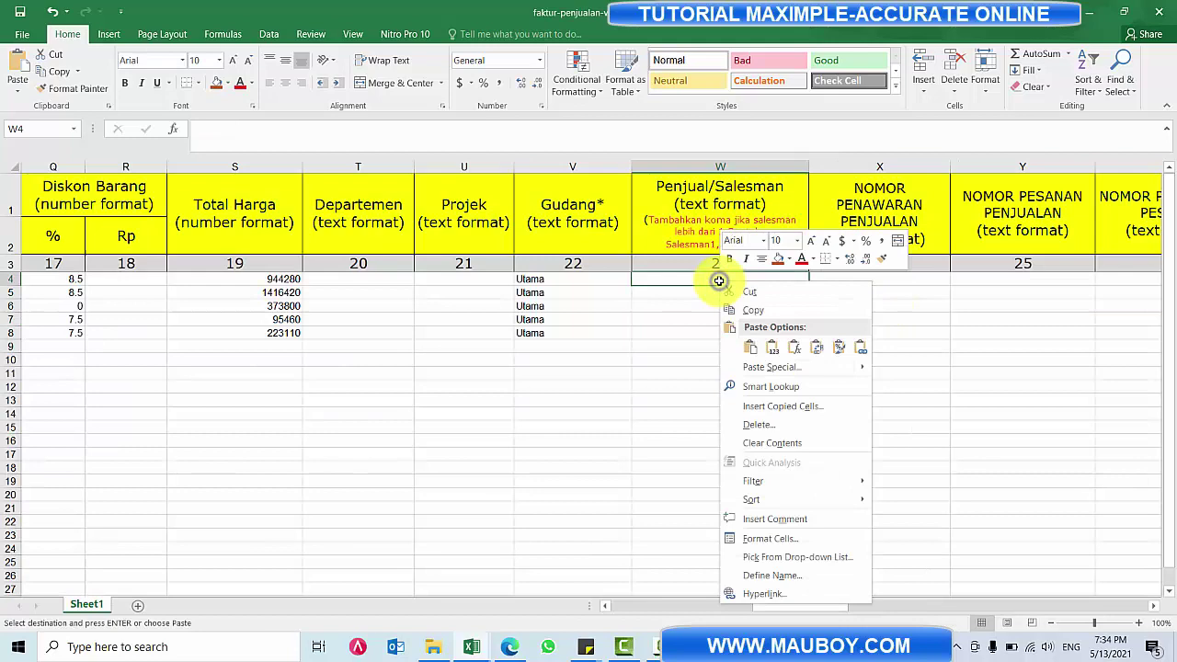
pyautogui.click(782, 325)
pyautogui.click(691, 279)
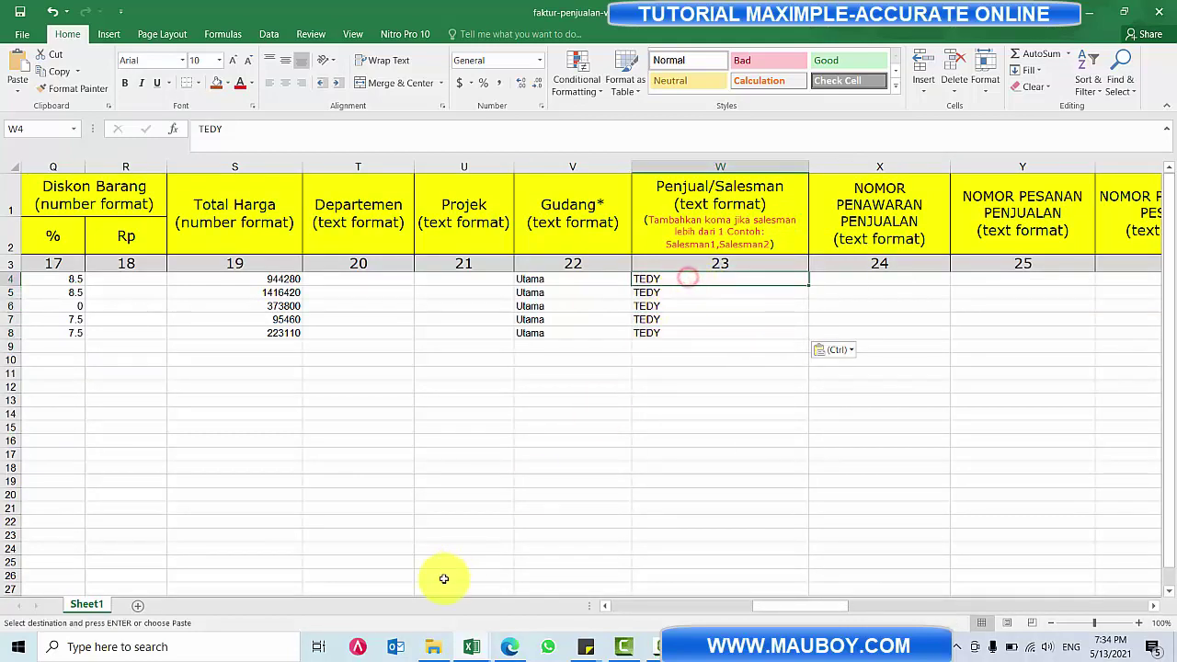
# - Check the Karyawan list in Accurate Online for the salesman name used in the template, then return to faktur-penjualan-v3
pyautogui.click(508, 647)
pyautogui.click(21, 172)
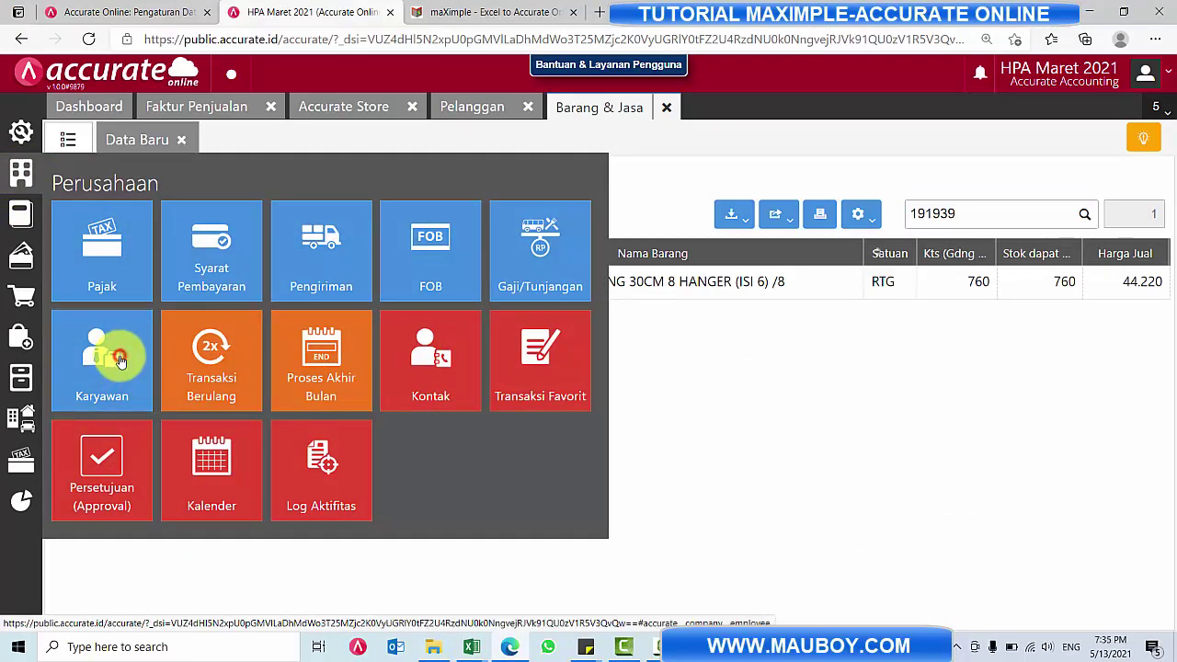
pyautogui.click(120, 361)
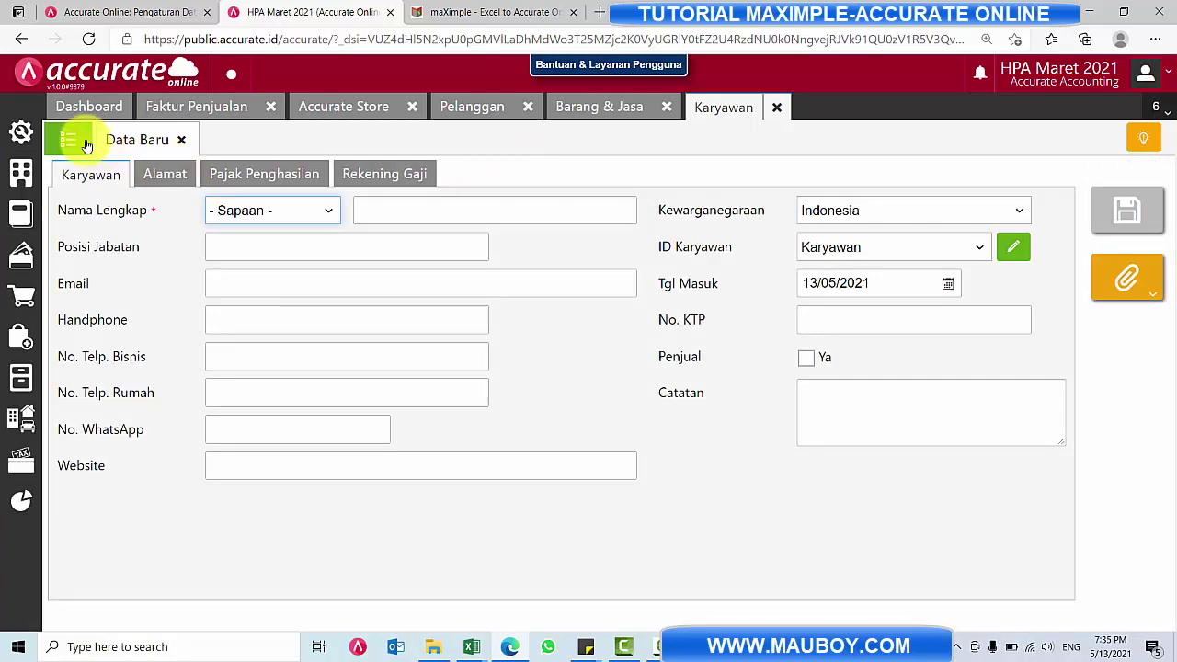
pyautogui.click(72, 138)
pyautogui.hotkey('alt', 'Tab')
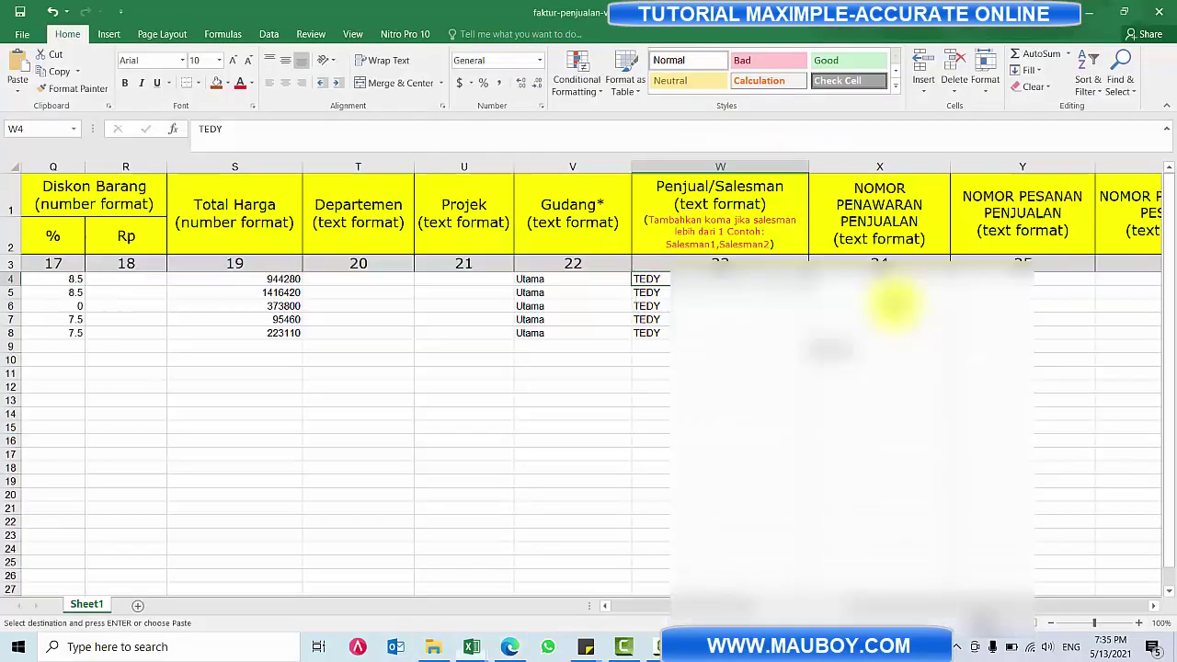
pyautogui.hotkey('alt', 'Tab')
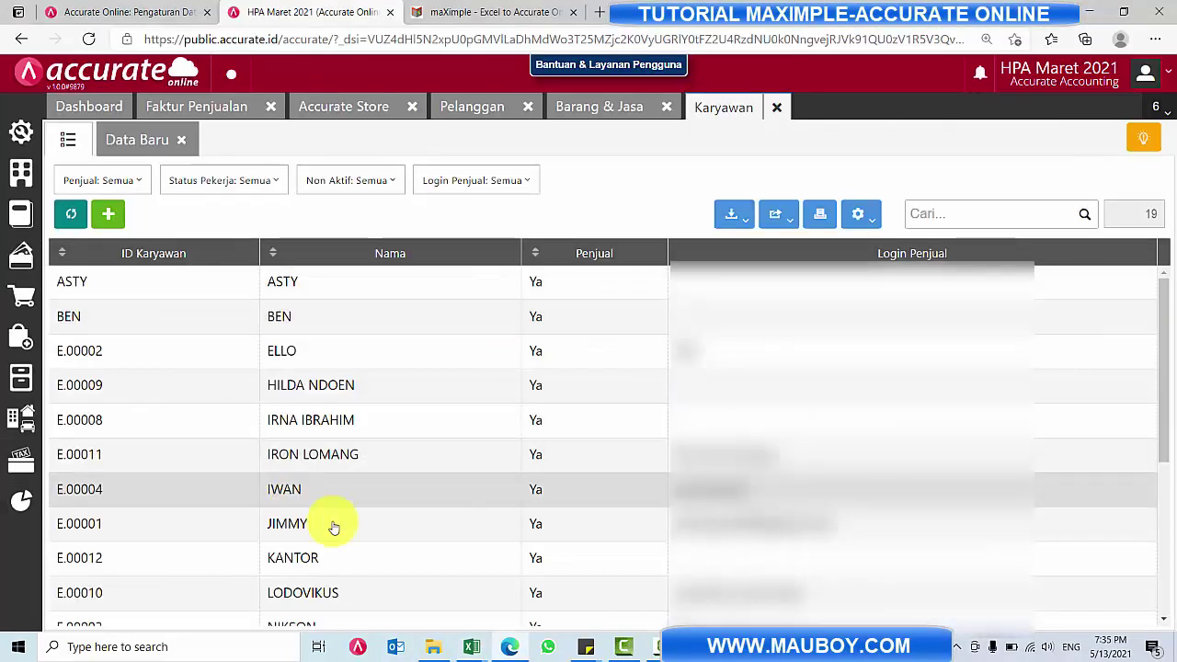
pyautogui.scroll(-3, 431, 509)
pyautogui.scroll(-3, 432, 512)
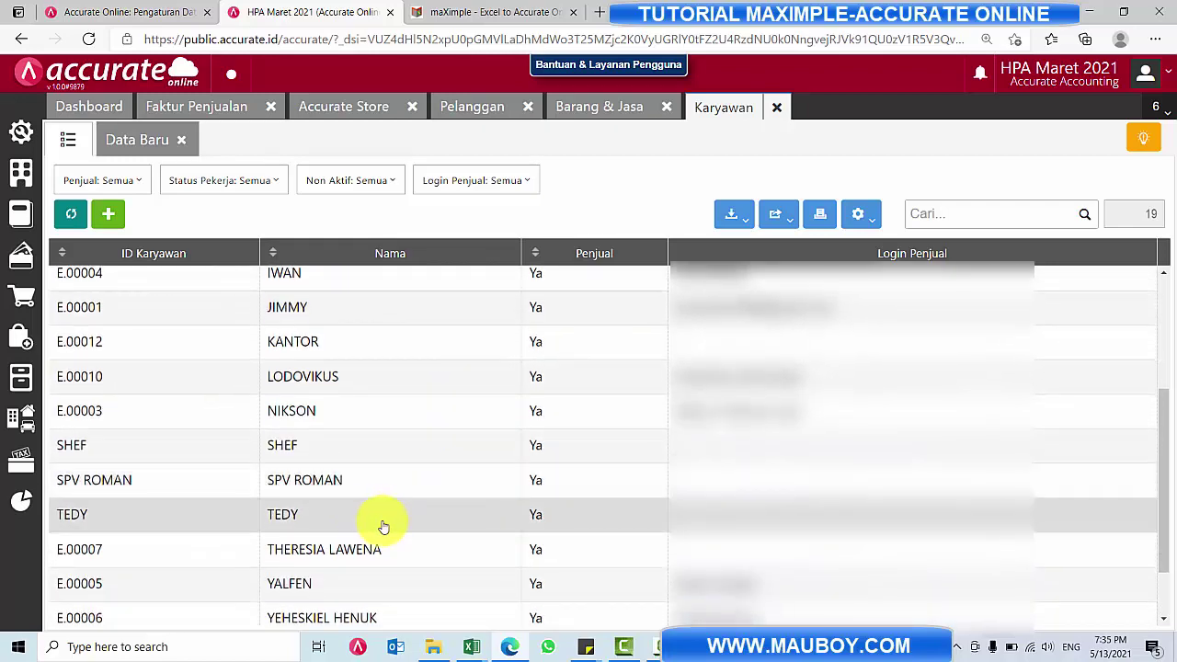
pyautogui.hotkey('alt', 'Tab')
pyautogui.hotkey('ctrl', 'v')
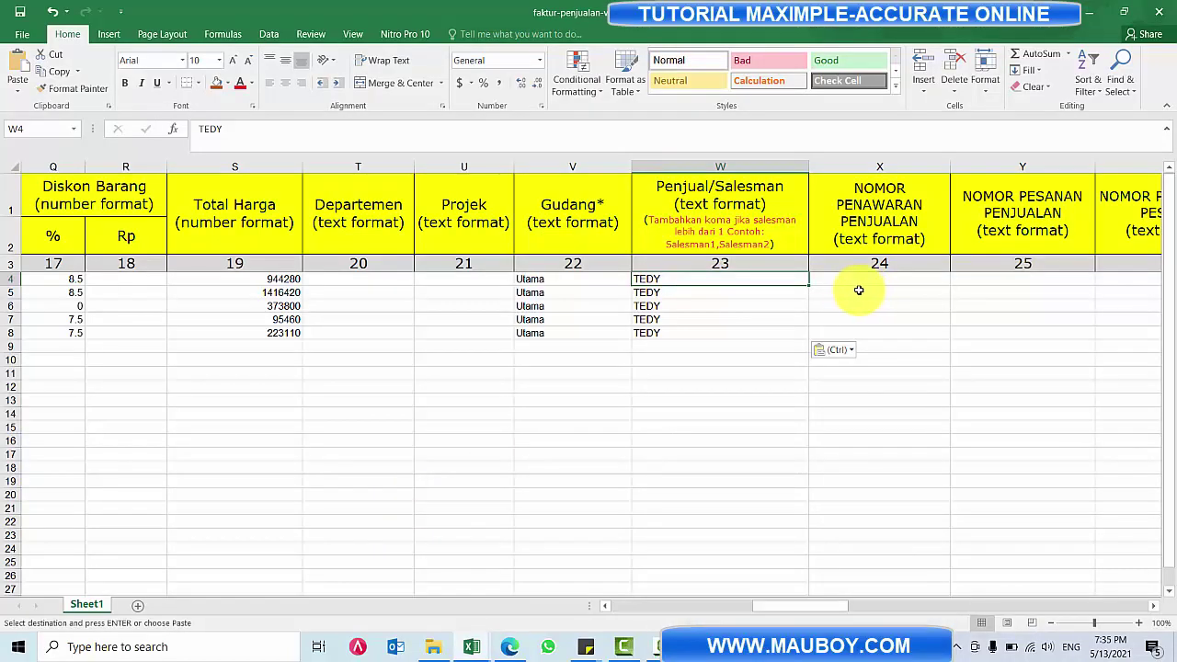
# - Leave columns X to AB blank, and enter TRUE for Kena Pajak in AC4 and FALSE for Total Termasuk Pajak in AD4
pyautogui.moveTo(858, 278); pyautogui.dragTo(859, 334)
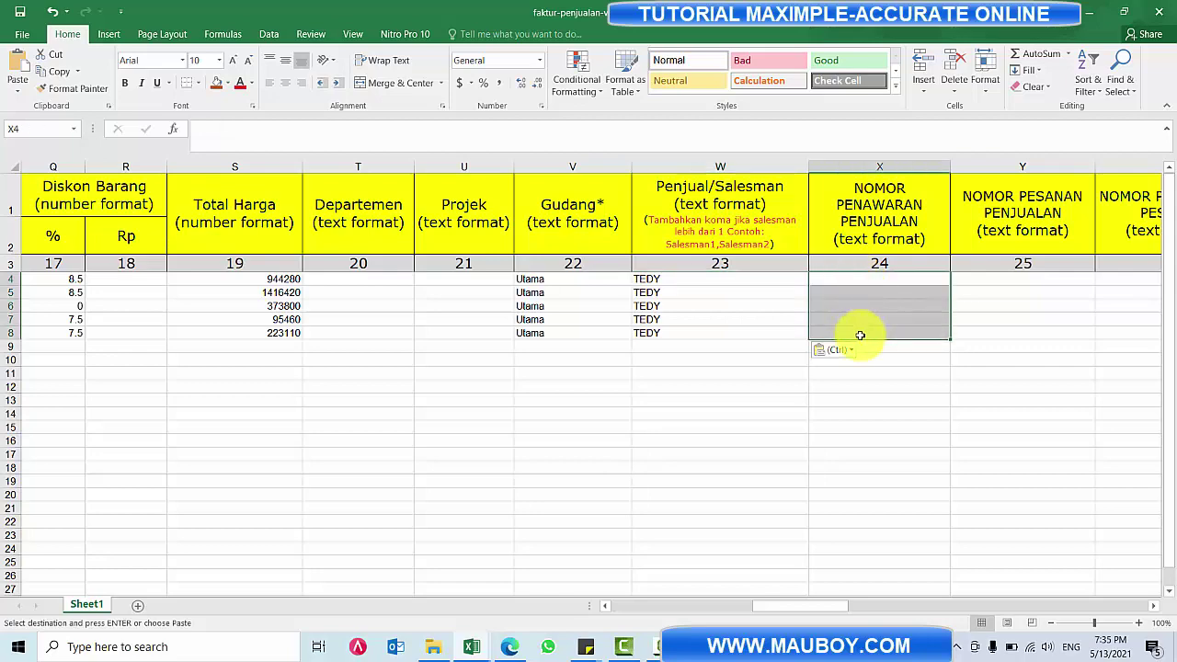
pyautogui.moveTo(801, 610); pyautogui.dragTo(867, 610)
pyautogui.click(873, 280)
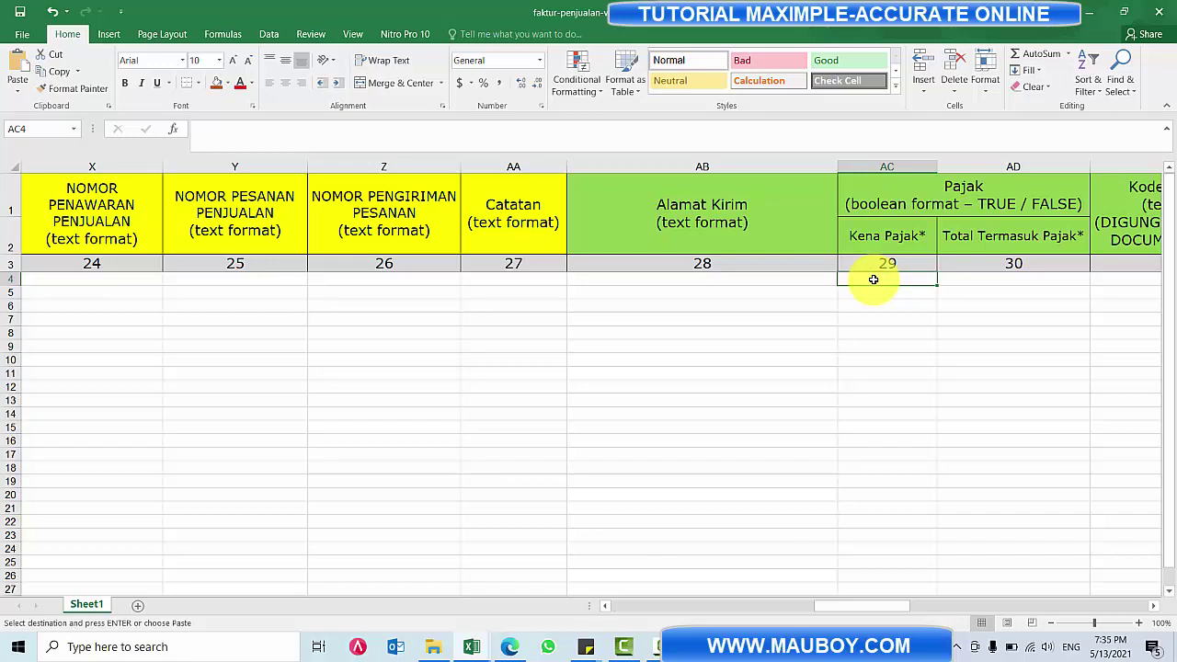
pyautogui.write('TRUE')
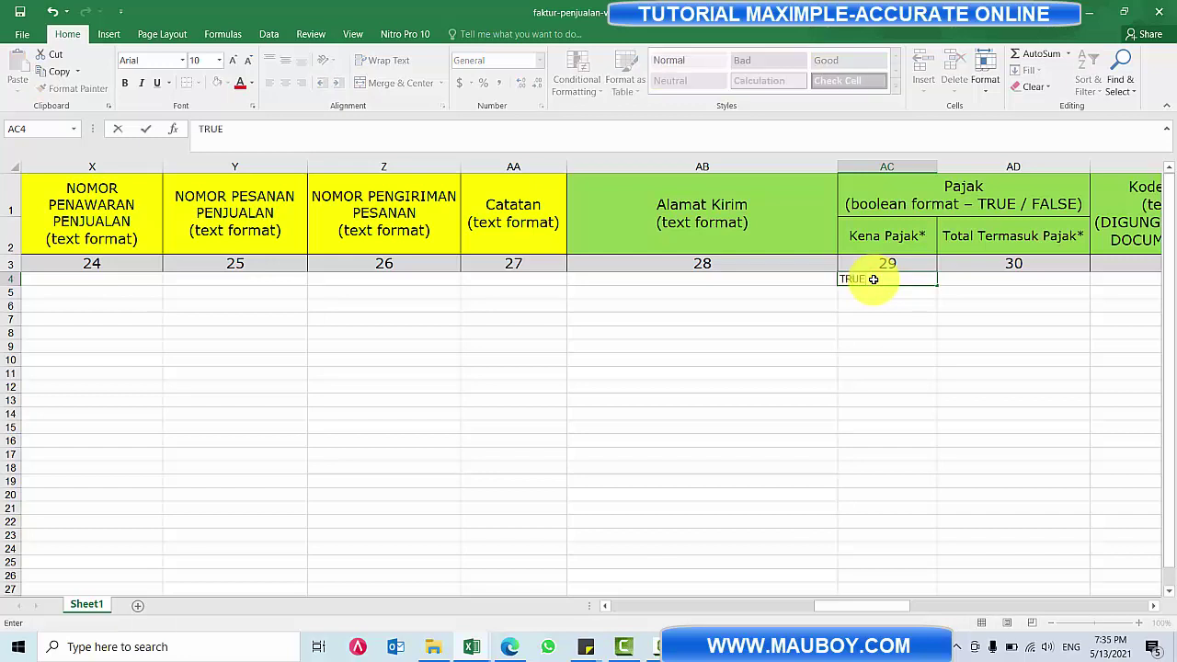
pyautogui.press('Tab')
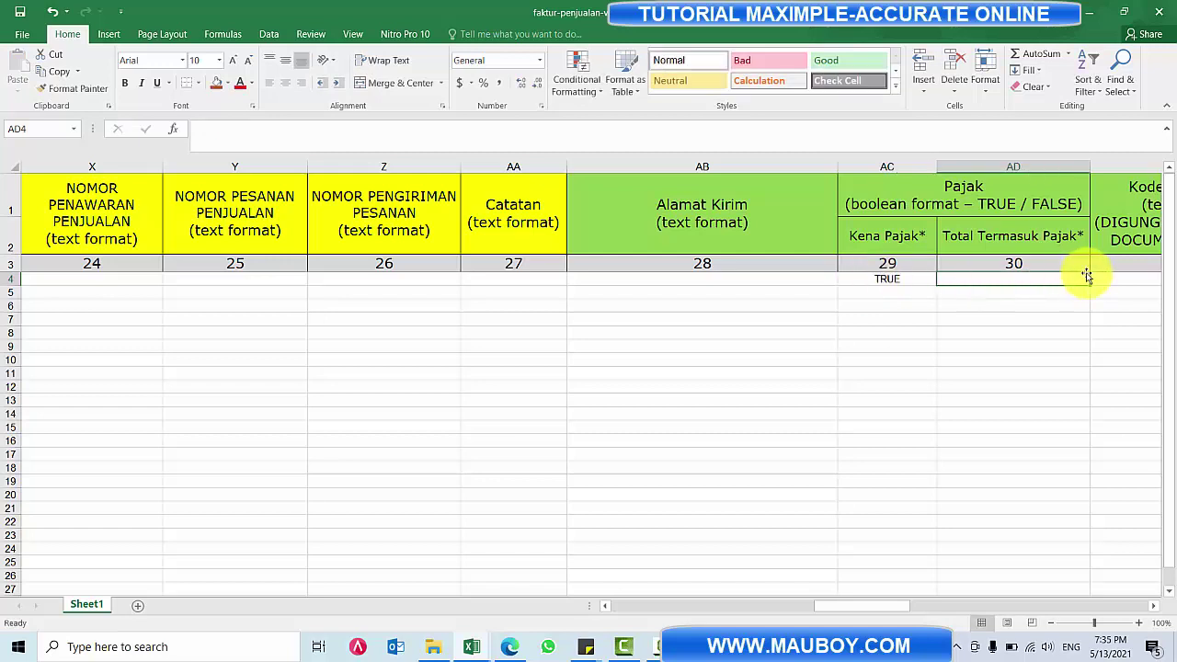
pyautogui.write('TR')
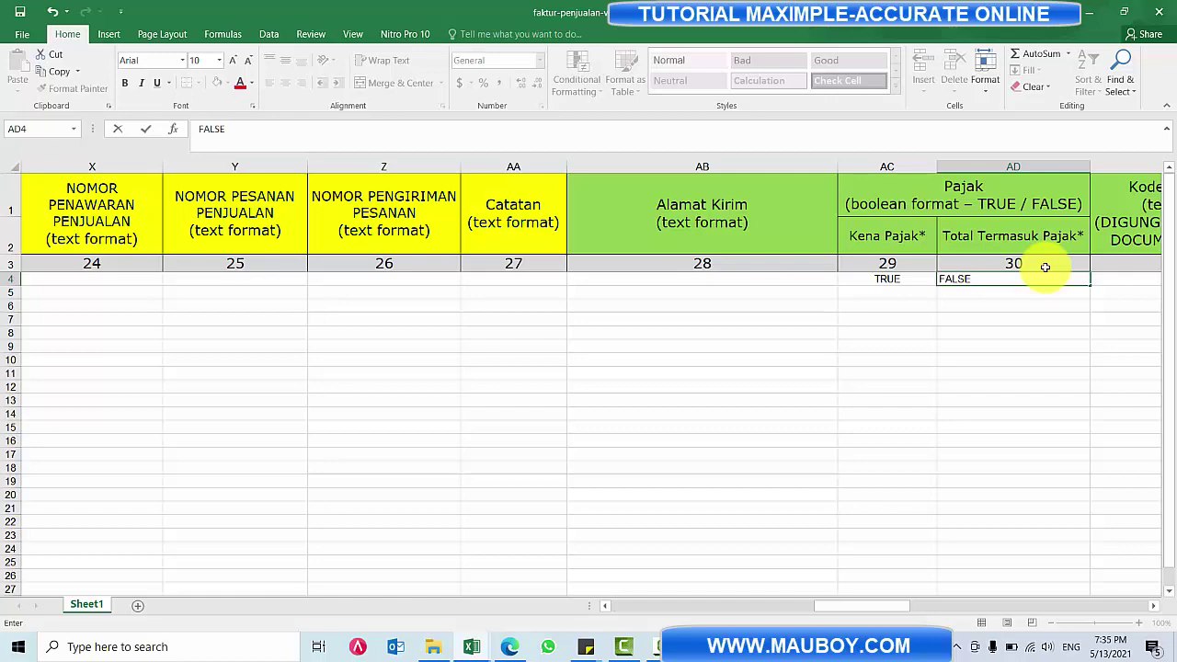
pyautogui.press('Left')
pyautogui.moveTo(867, 605)
pyautogui.mouseDown()
pyautogui.moveTo(647, 598)
pyautogui.moveTo(882, 598)
pyautogui.mouseUp()
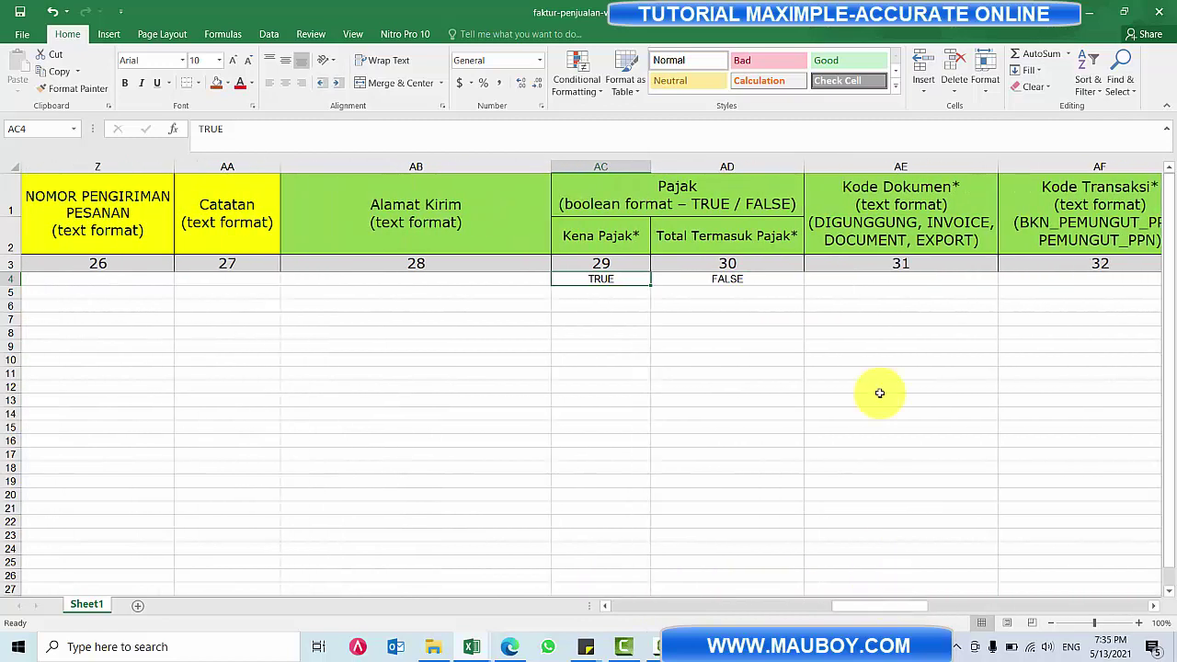
# - Enter INVOICE as the Kode Dokumen for the first invoice line in AE4
pyautogui.click(864, 277)
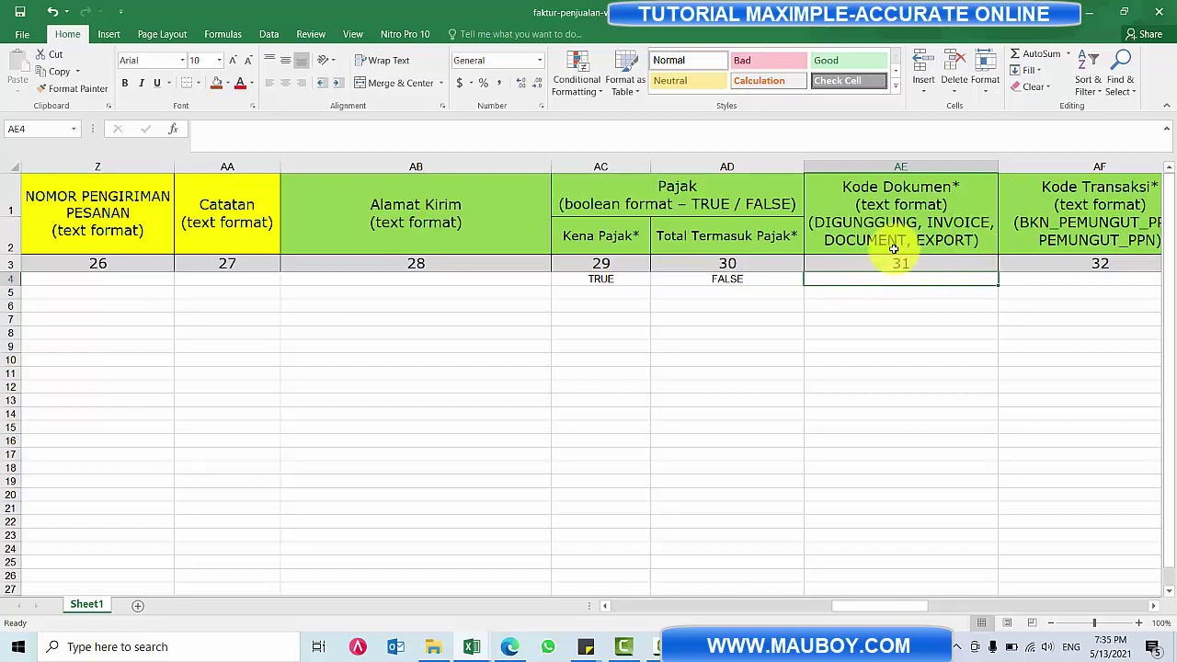
pyautogui.click(871, 287)
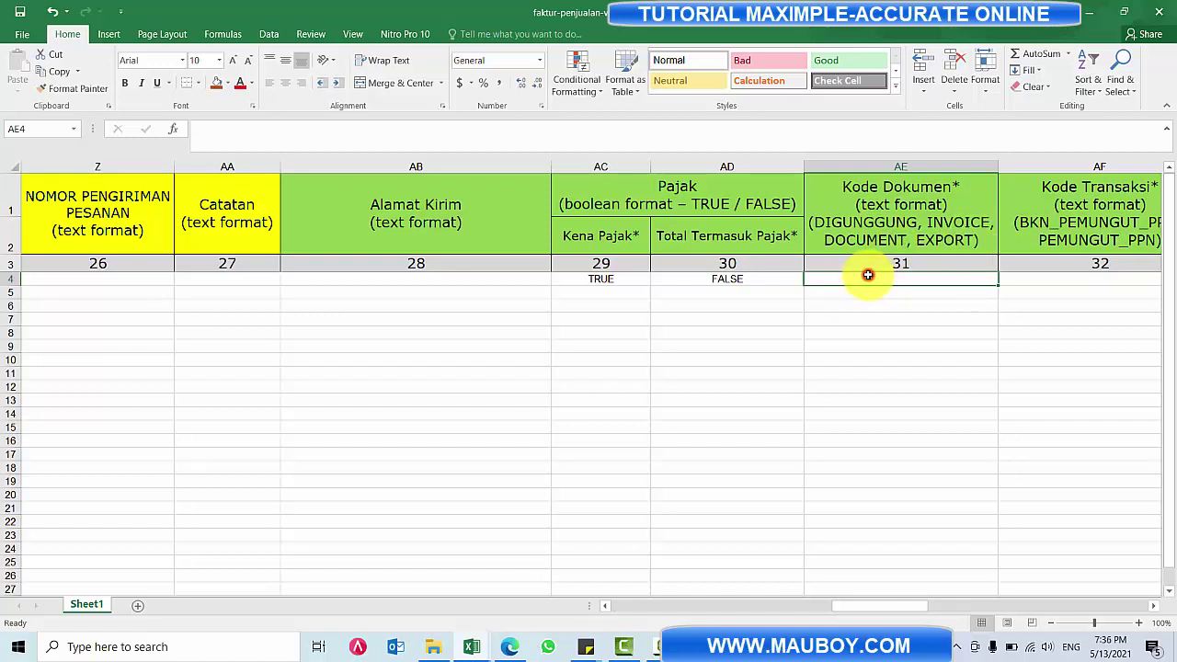
pyautogui.doubleClick(868, 275)
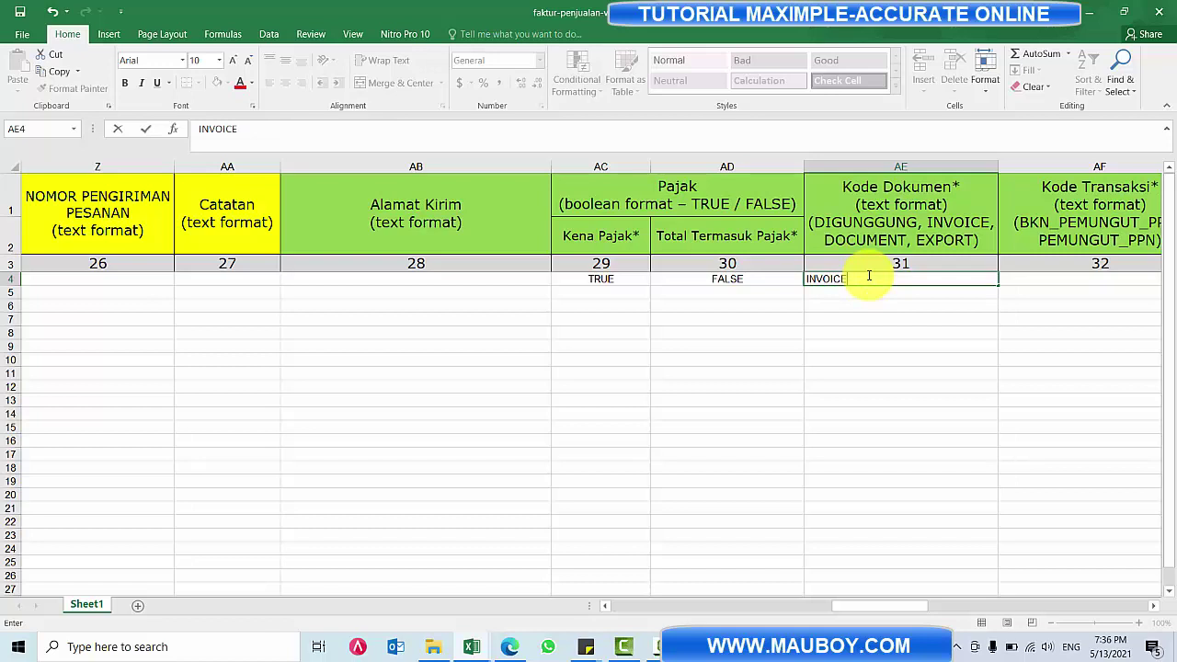
pyautogui.press('Tab')
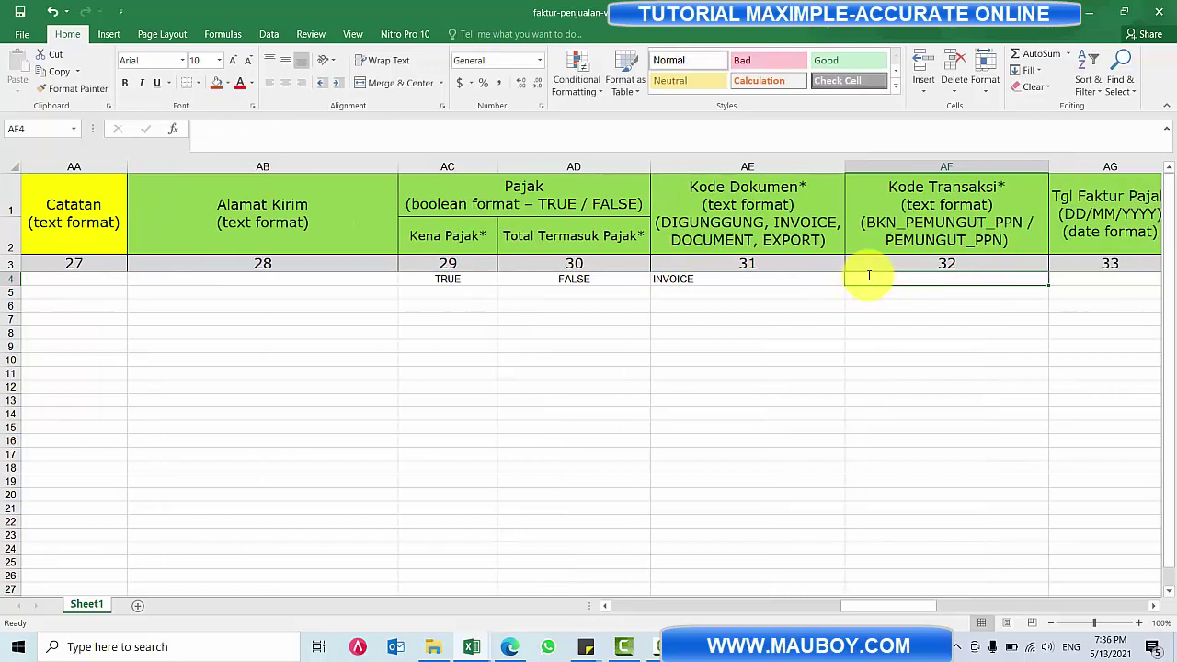
# - Copy the code BKN_PEMUNGUT_PPN from the Kode Transaksi header and paste it into AF4
pyautogui.doubleClick(1010, 223)
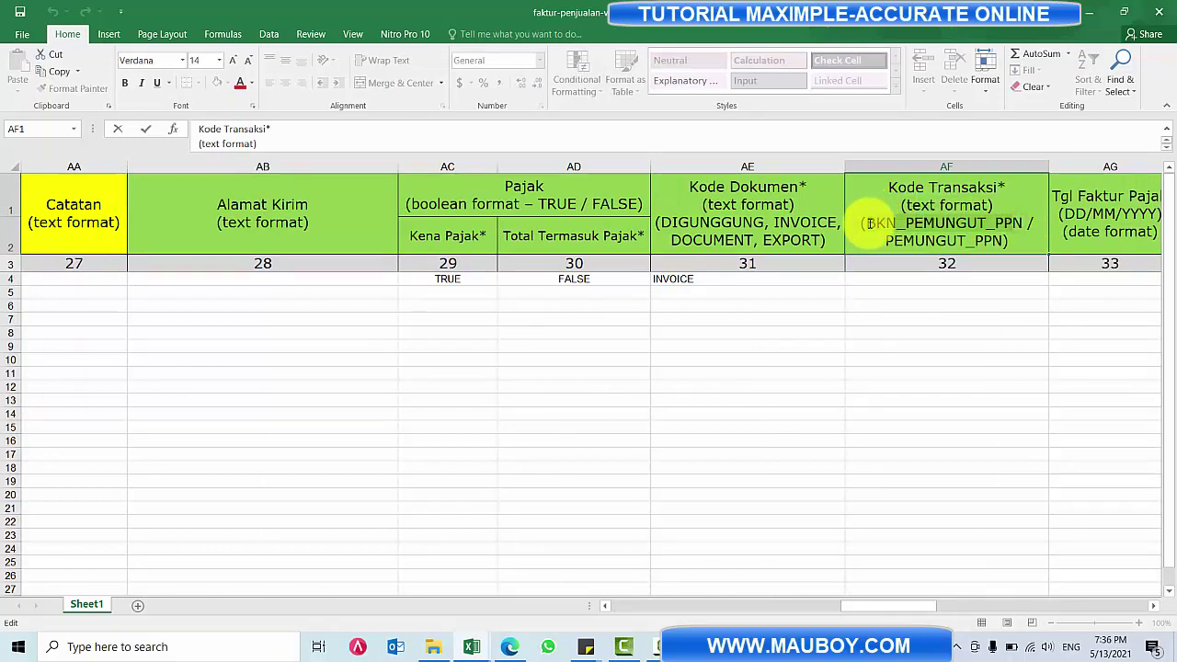
pyautogui.click(1023, 224)
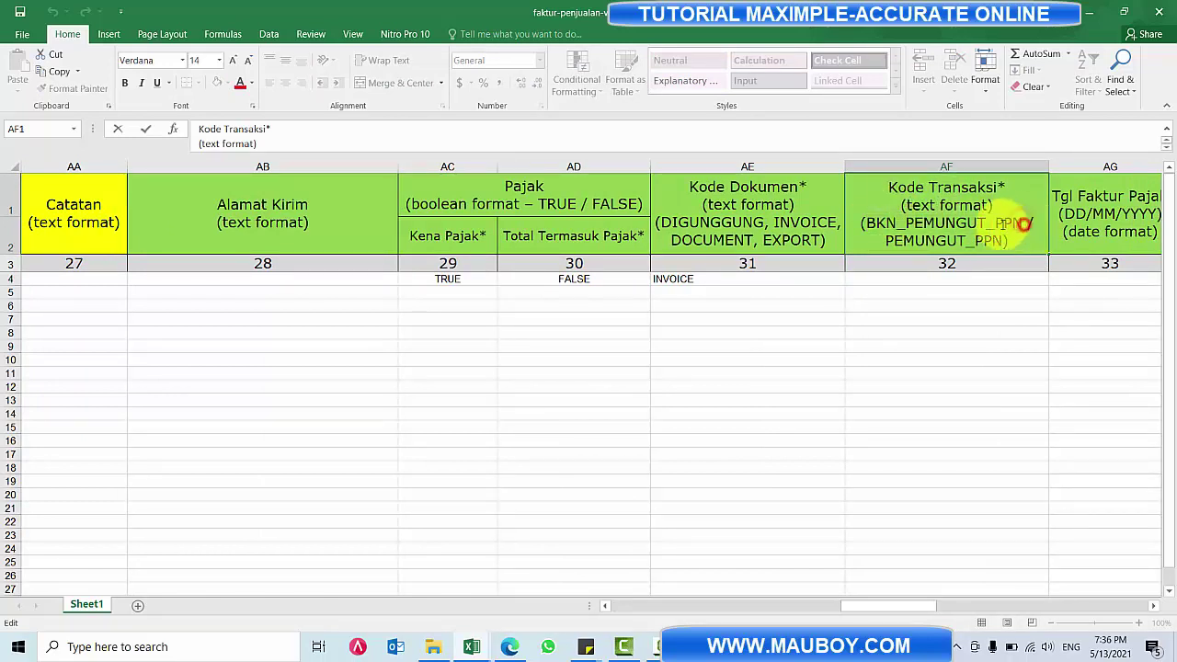
pyautogui.click(869, 224)
pyautogui.click(876, 276)
pyautogui.hotkey('ctrl', 'v')
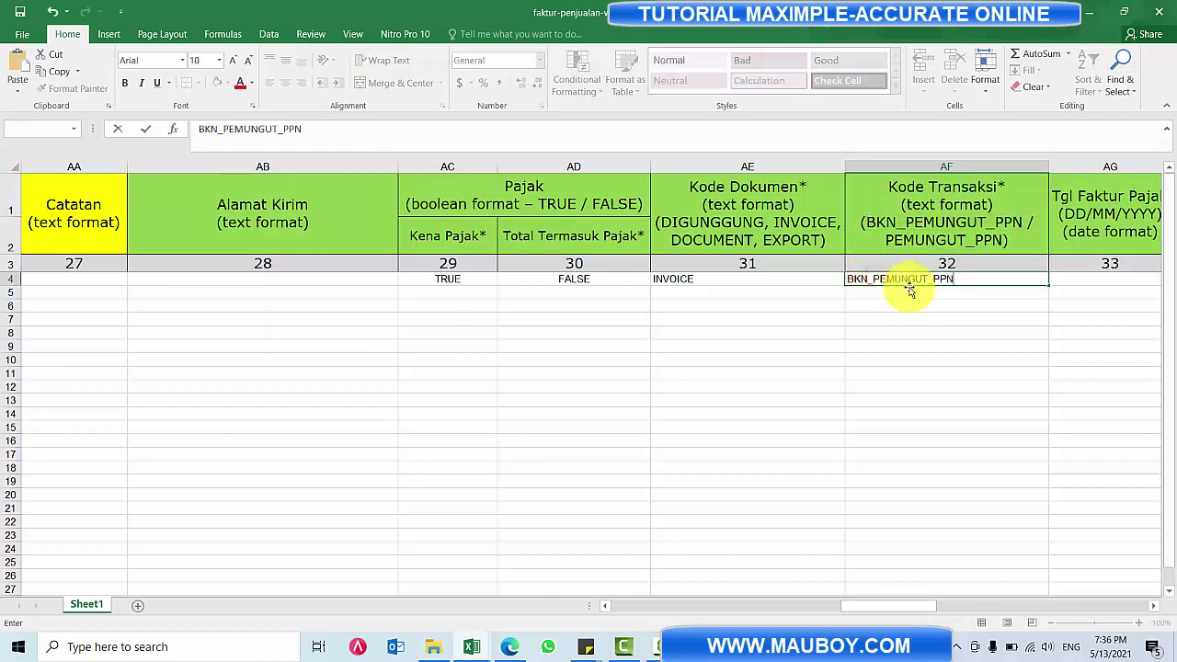
pyautogui.click(936, 295)
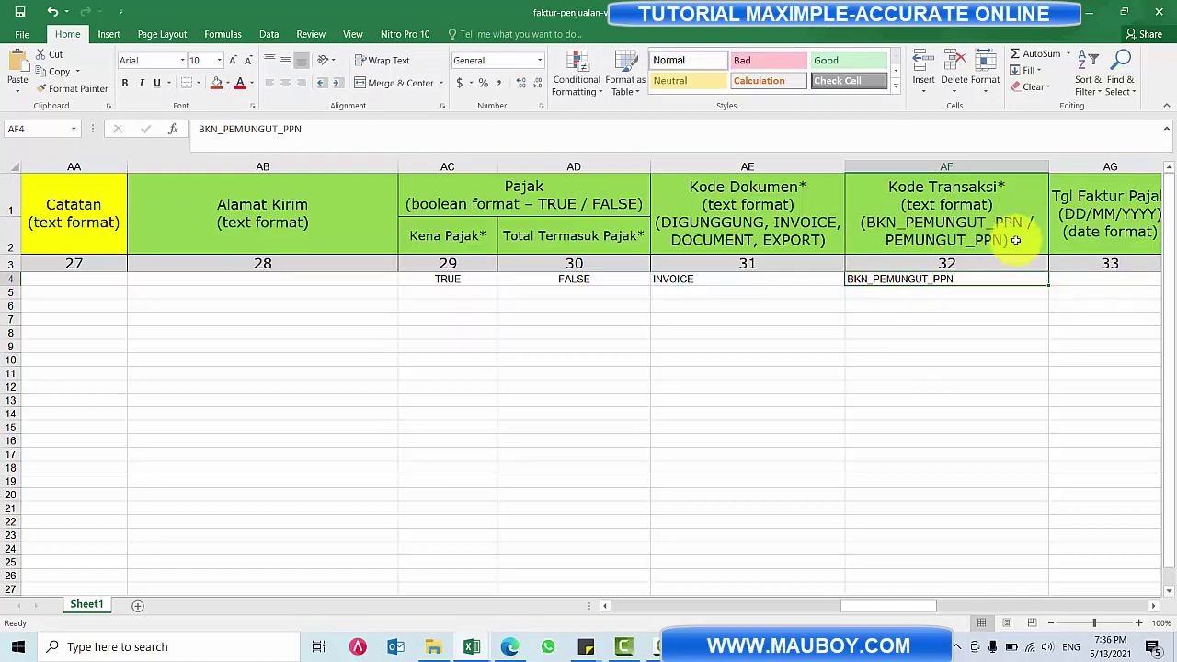
# - Examine the Tgl Faktur Pajak and No. Faktur Pajak cells AG4:AH4 alongside the SmartLink Tax options in Accurate Online
pyautogui.moveTo(924, 609); pyautogui.dragTo(938, 605)
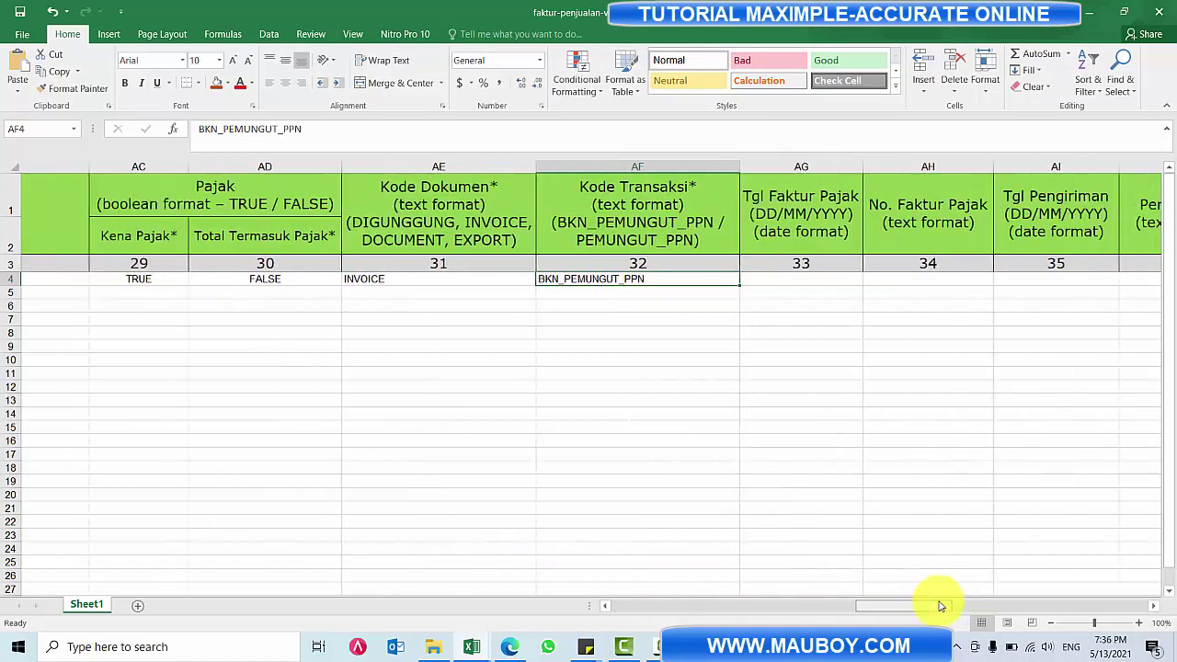
pyautogui.moveTo(714, 278); pyautogui.dragTo(849, 276)
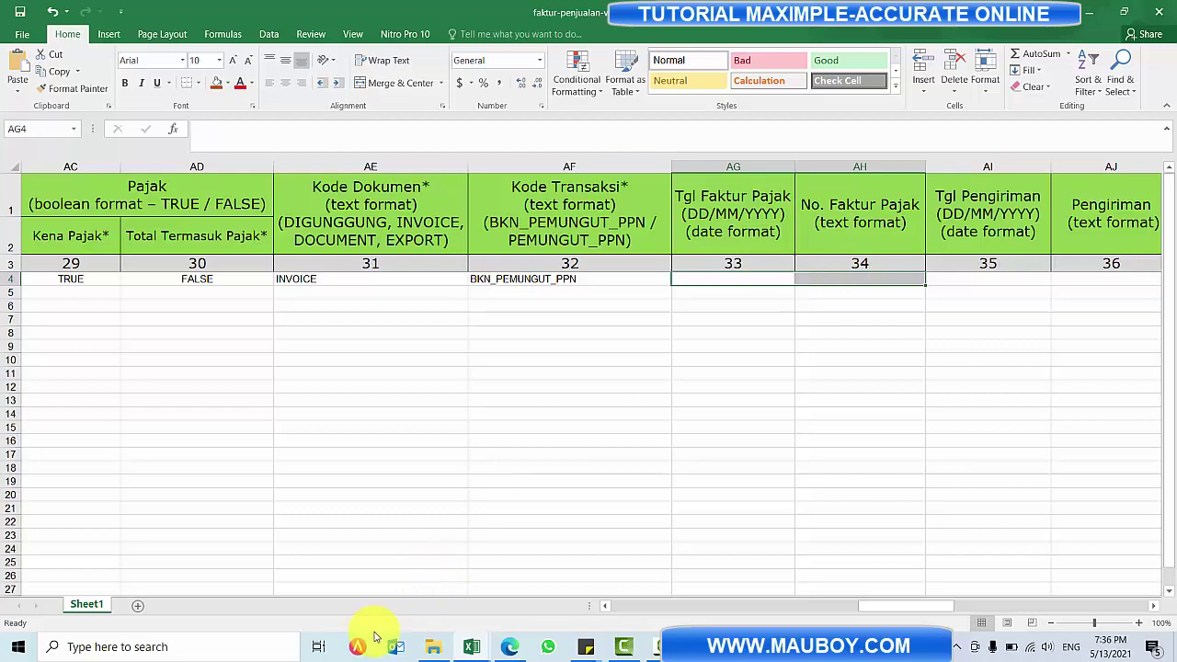
pyautogui.click(515, 651)
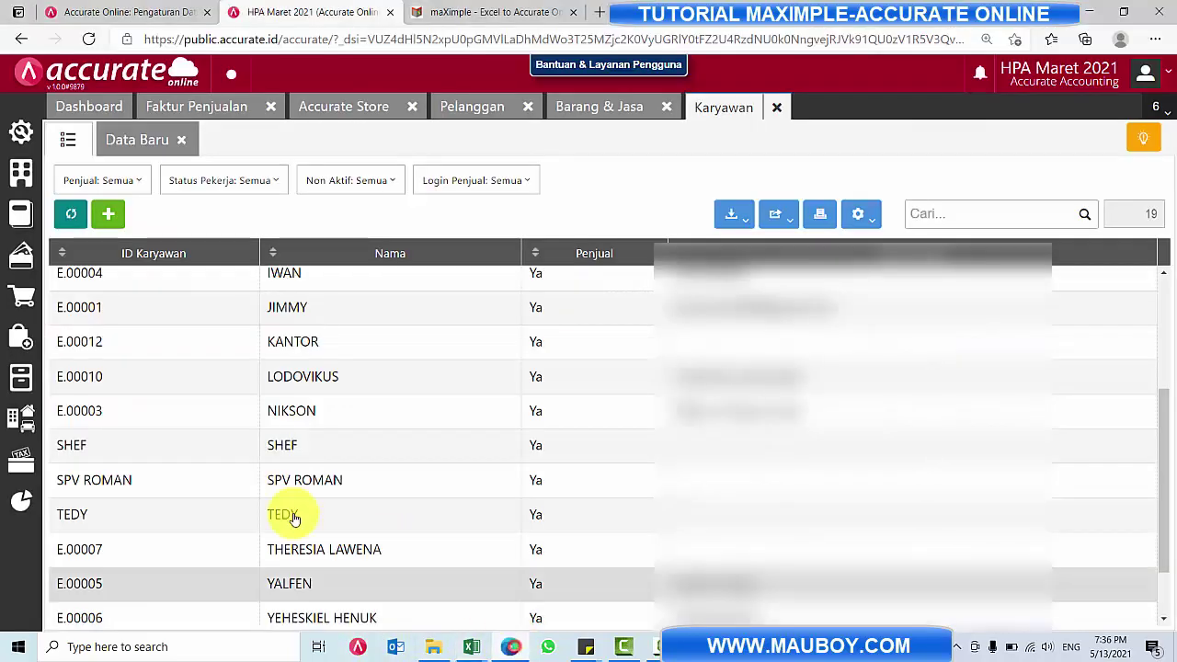
pyautogui.click(22, 458)
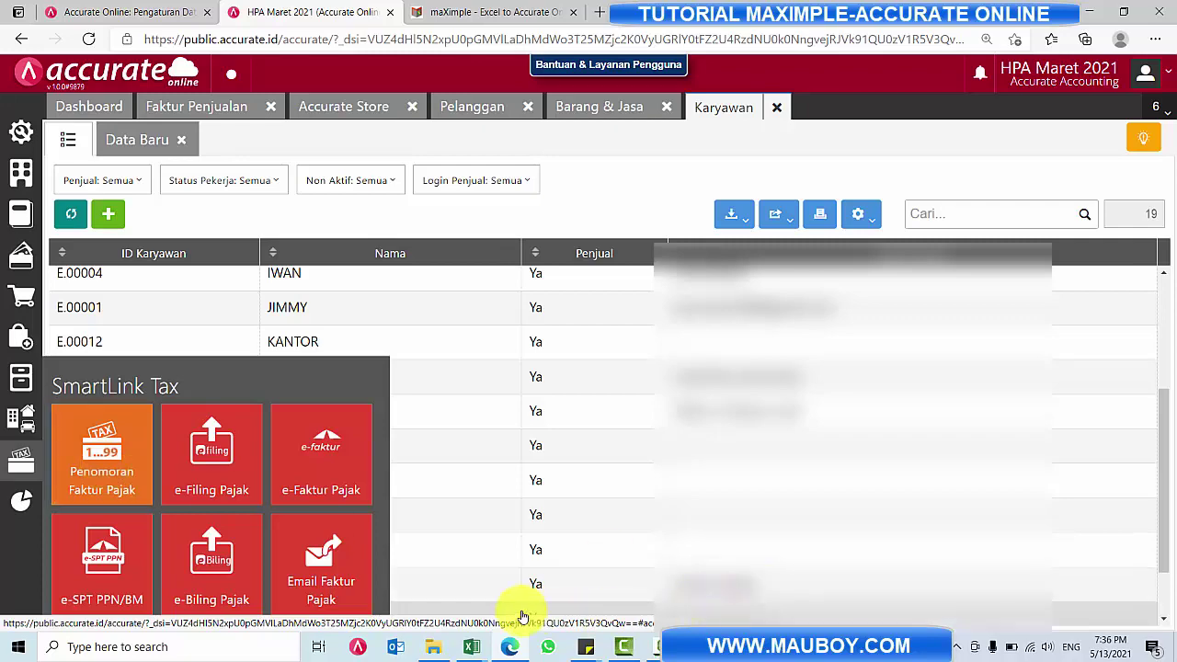
pyautogui.hotkey('alt', 'Tab')
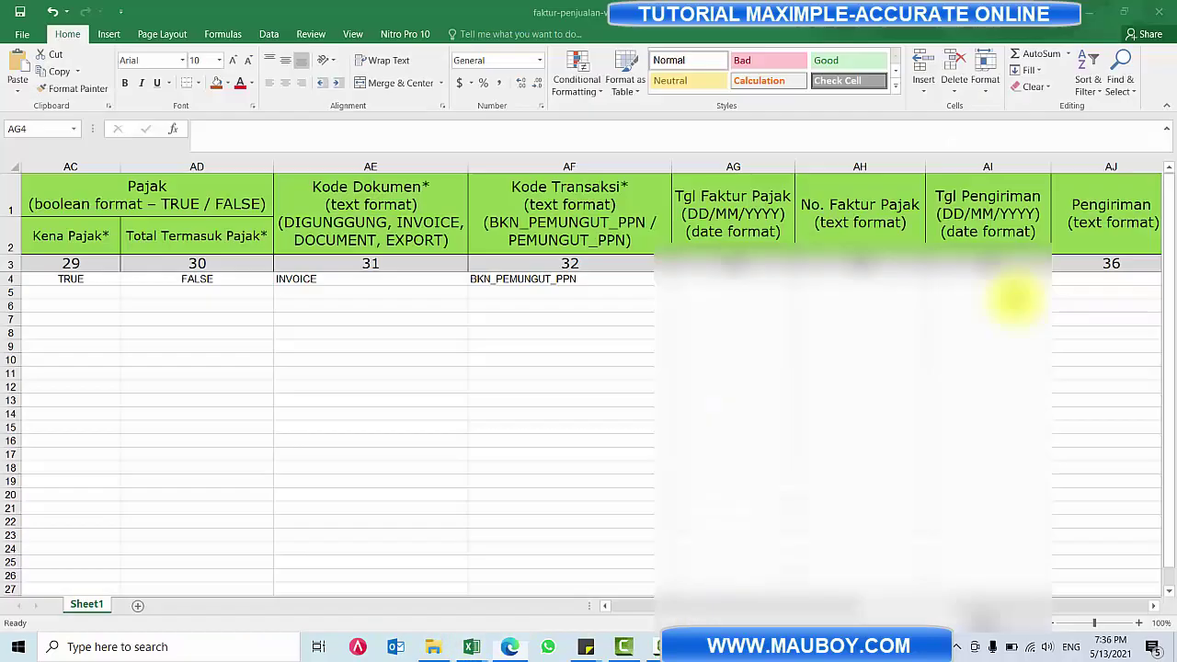
pyautogui.click(740, 279)
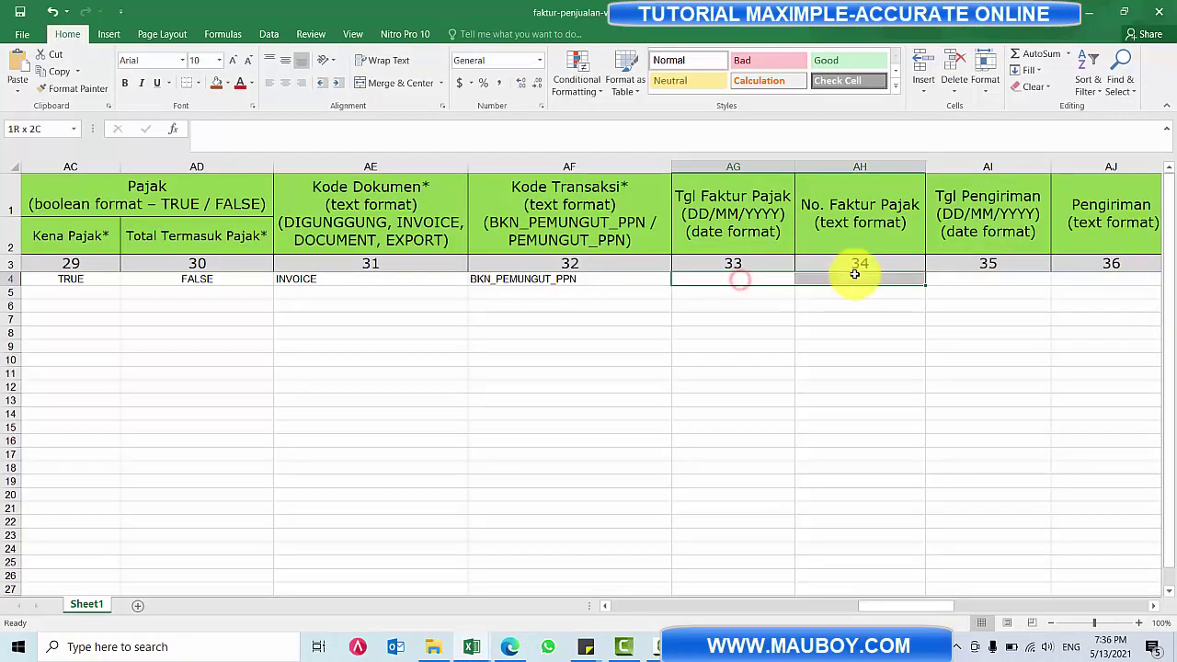
# - Leave Tgl Faktur Pajak through Pengiriman blank and enter Kupang as the Cabang in AK4
pyautogui.moveTo(914, 610); pyautogui.dragTo(941, 607)
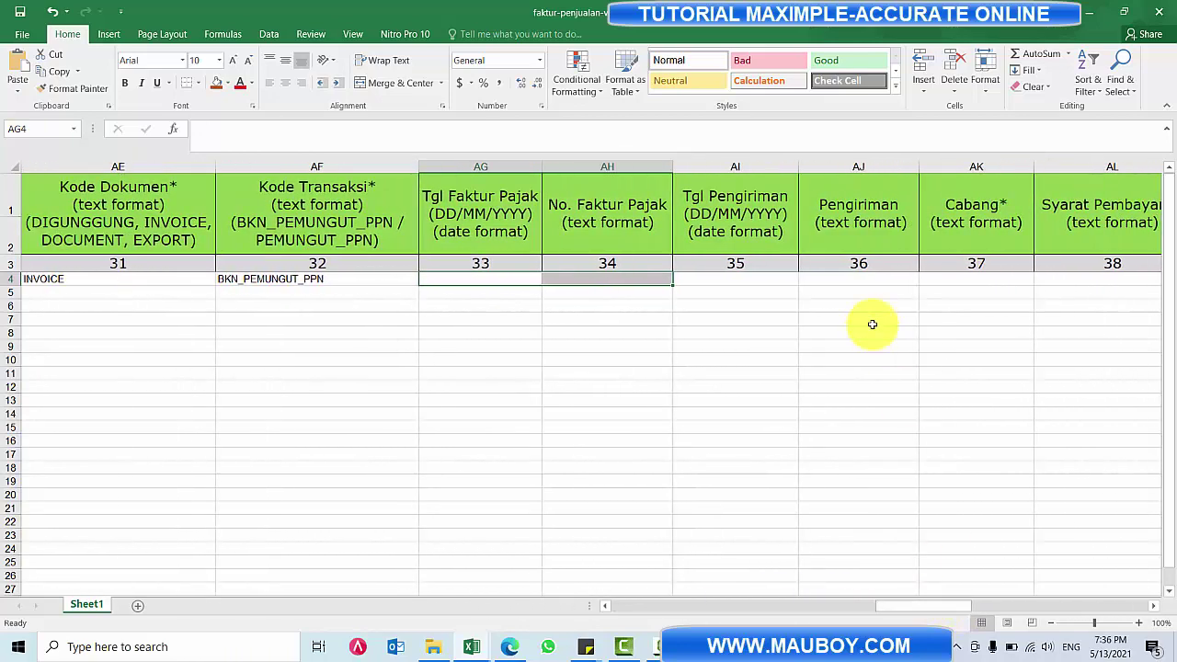
pyautogui.click(869, 280)
pyautogui.click(951, 280)
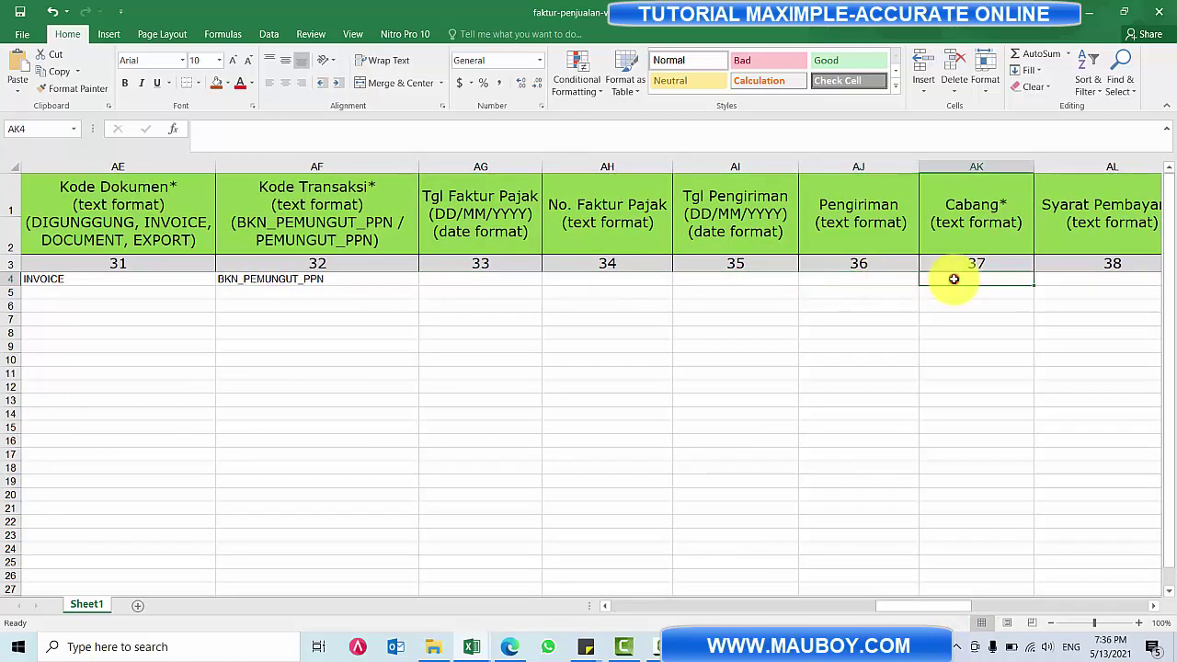
pyautogui.write('Kupang')
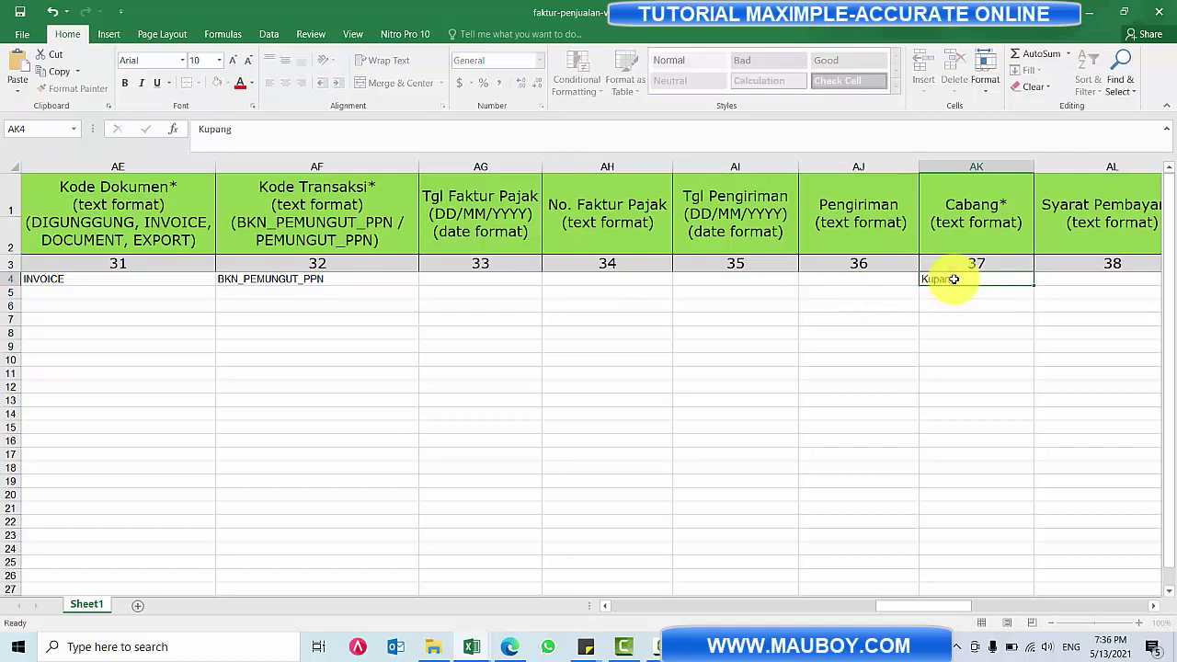
# - Enter net 30 as the Syarat Pembayaran for the first invoice line in AL4
pyautogui.hotkey('alt', 'Tab')
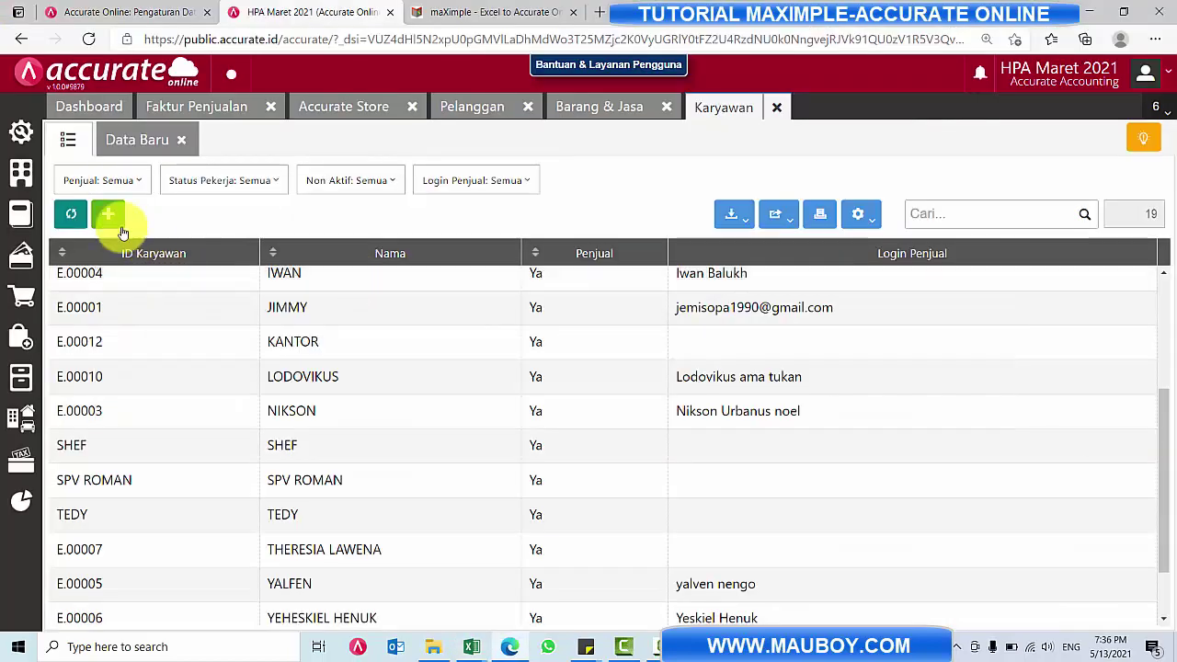
pyautogui.click(19, 176)
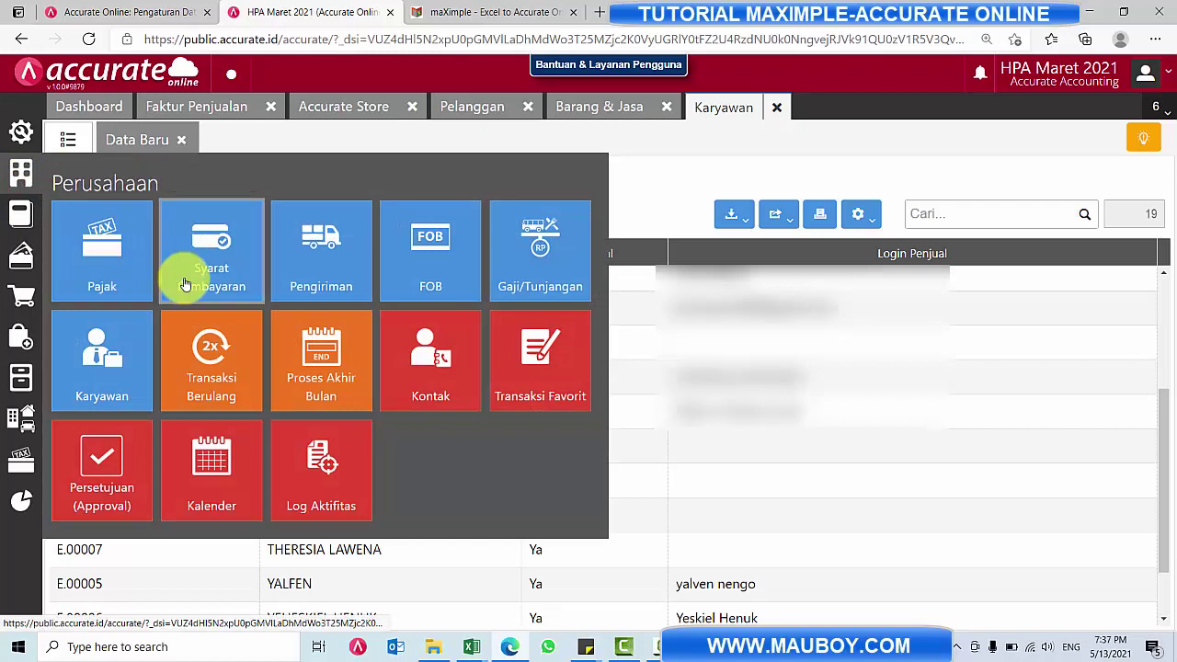
pyautogui.hotkey('alt', 'Tab')
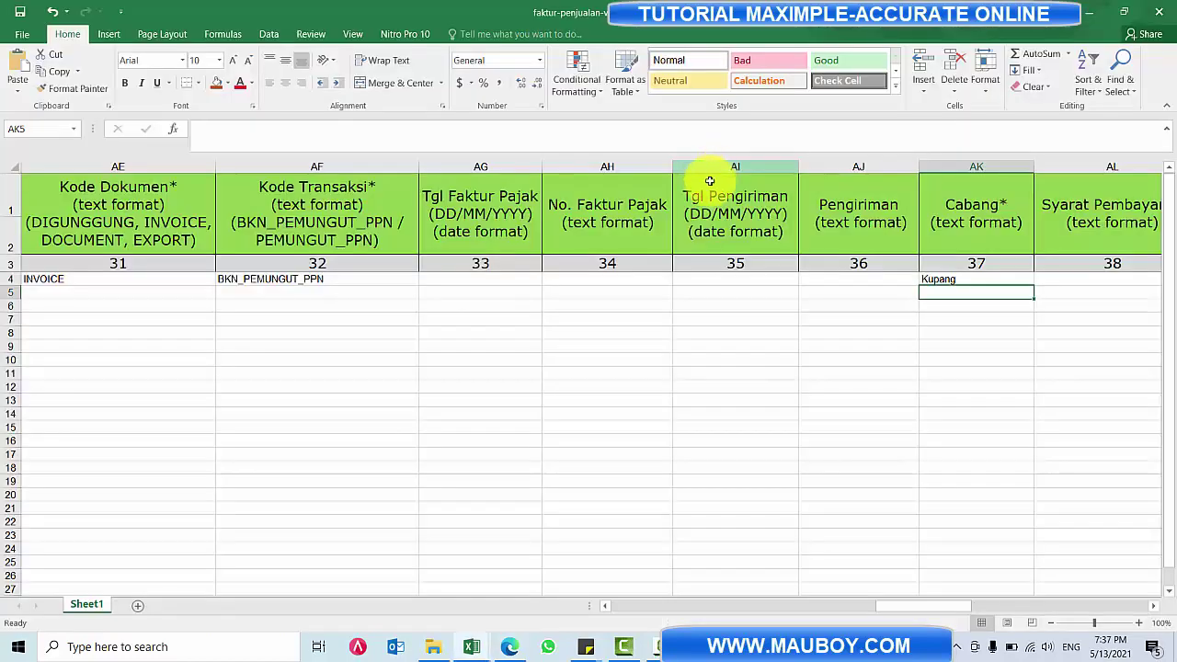
pyautogui.moveTo(905, 610); pyautogui.dragTo(919, 608)
pyautogui.click(685, 277)
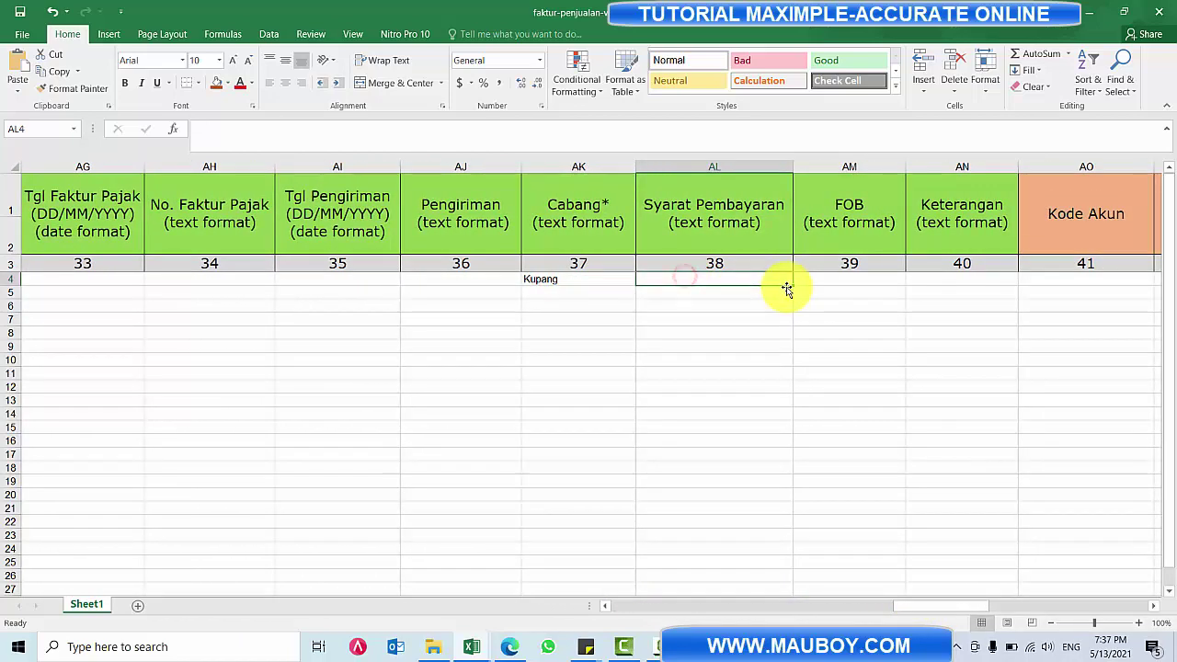
pyautogui.write('net')
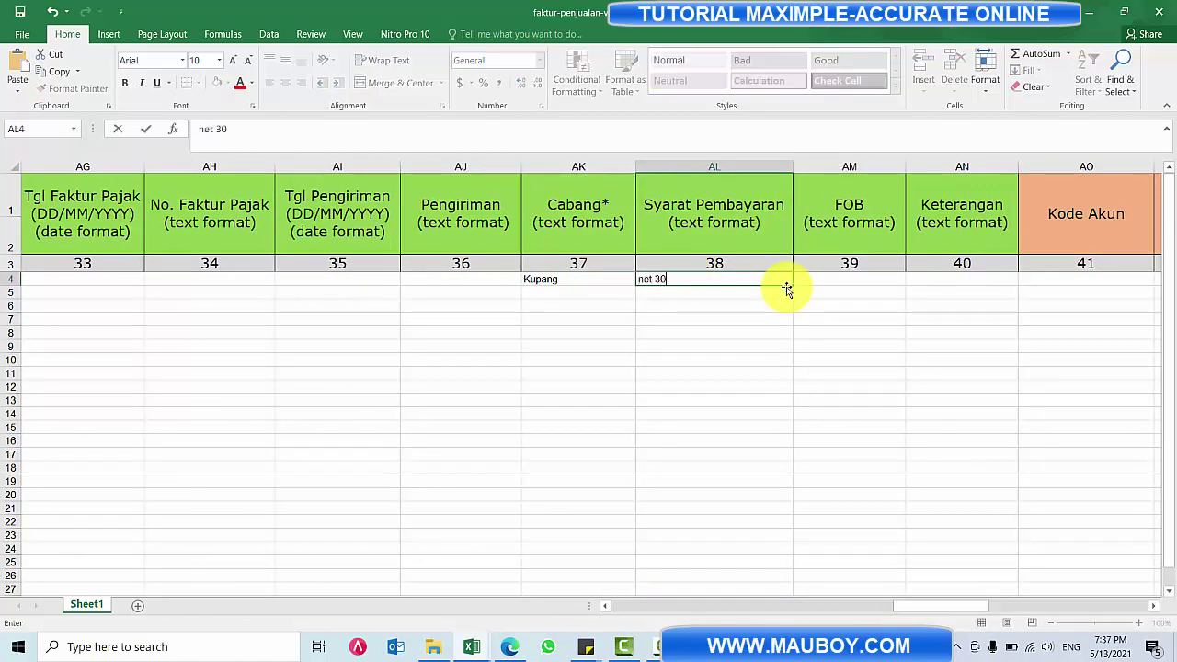
pyautogui.write(' 30')
pyautogui.press('Tab')
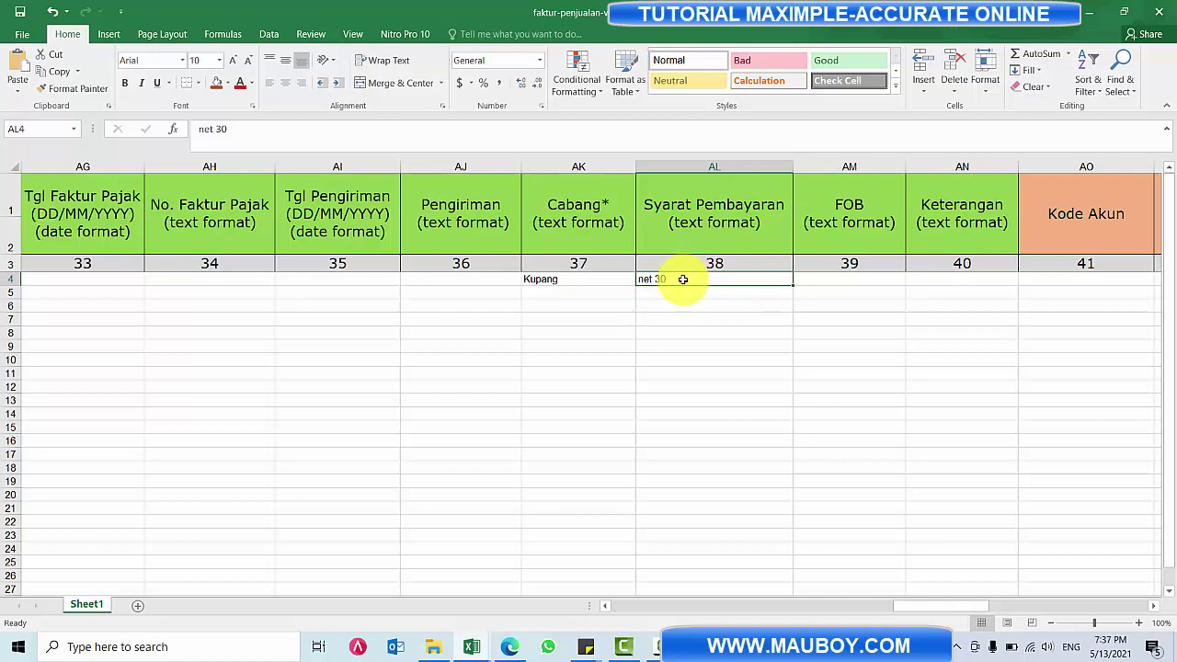
# - Check the list of payment terms under Syarat Pembayaran in Accurate Online, and return to the template workbook
pyautogui.hotkey('alt', 'Tab')
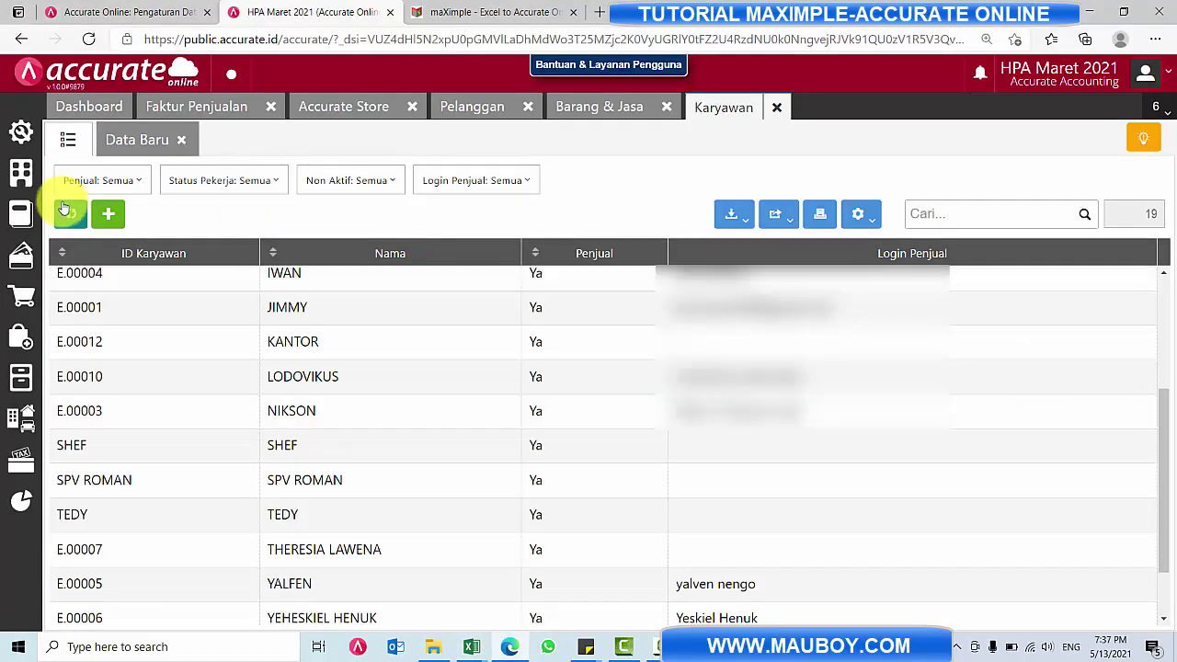
pyautogui.click(30, 169)
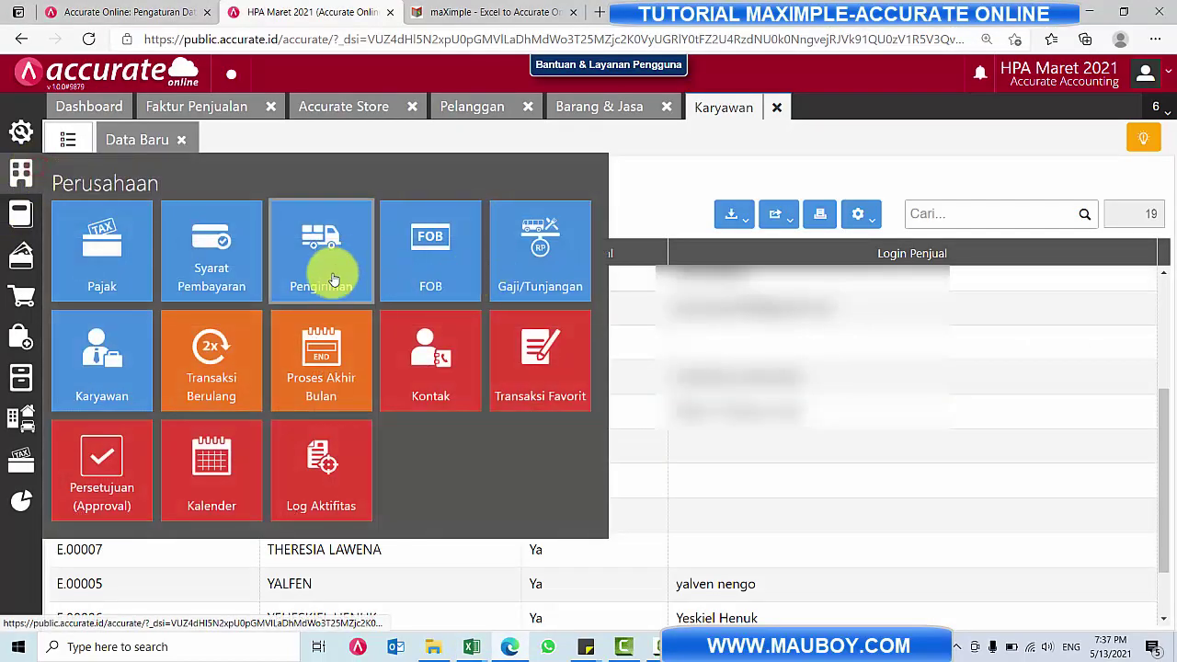
pyautogui.click(235, 265)
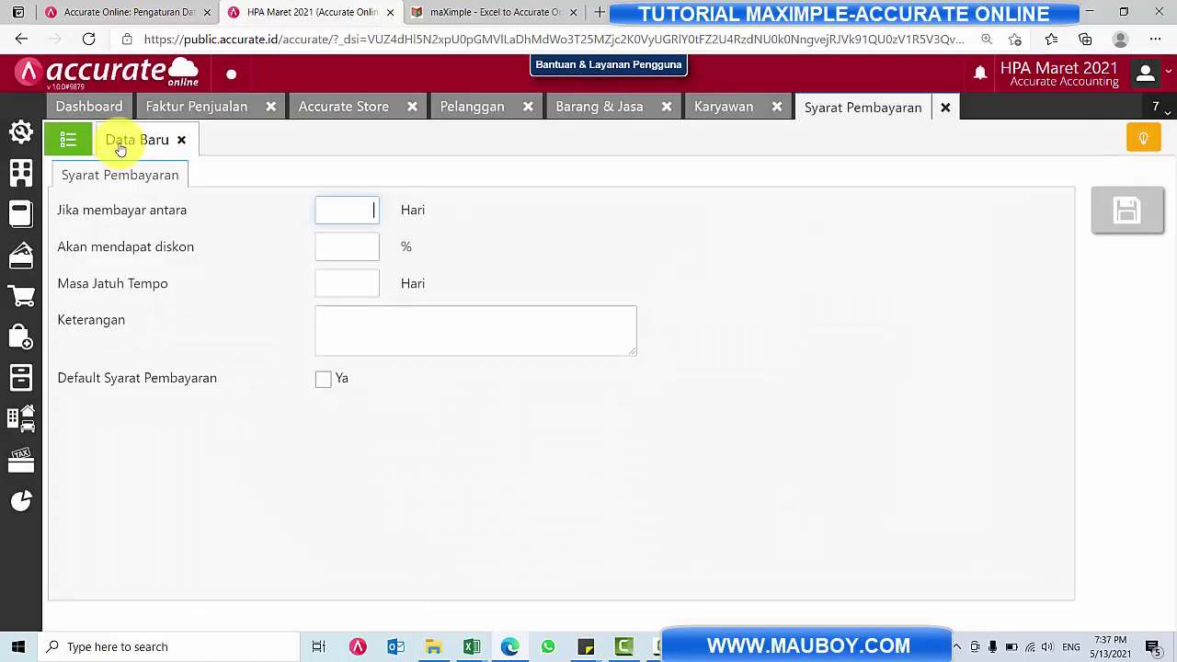
pyautogui.click(69, 141)
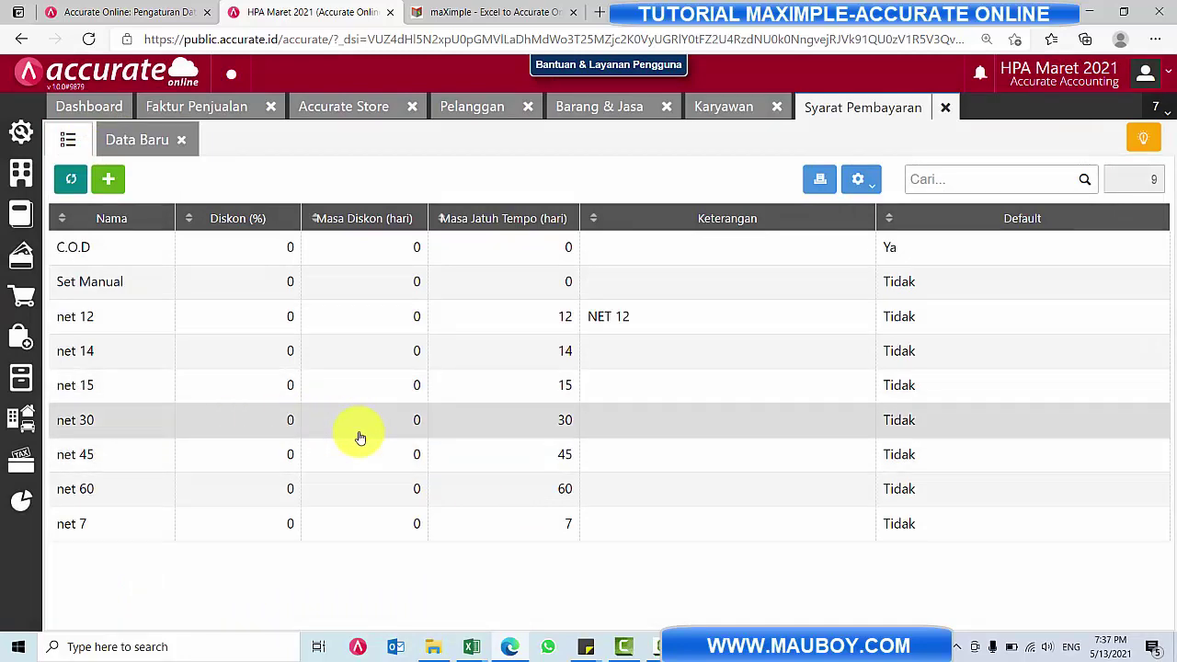
pyautogui.hotkey('alt', 'Tab')
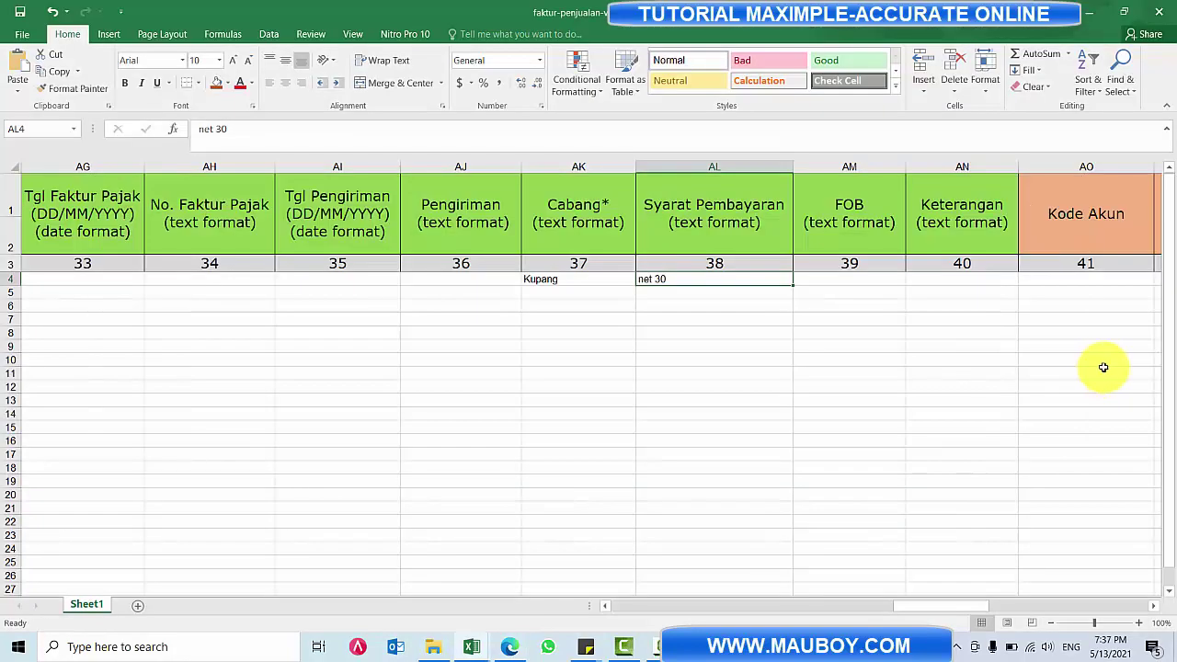
# - Leave FOB blank and copy the Cabang and Syarat Pembayaran values from AK4:AL4 down to rows 5 to 8
pyautogui.click(873, 283)
pyautogui.moveTo(967, 611)
pyautogui.mouseDown()
pyautogui.moveTo(1134, 601)
pyautogui.moveTo(953, 594)
pyautogui.mouseUp()
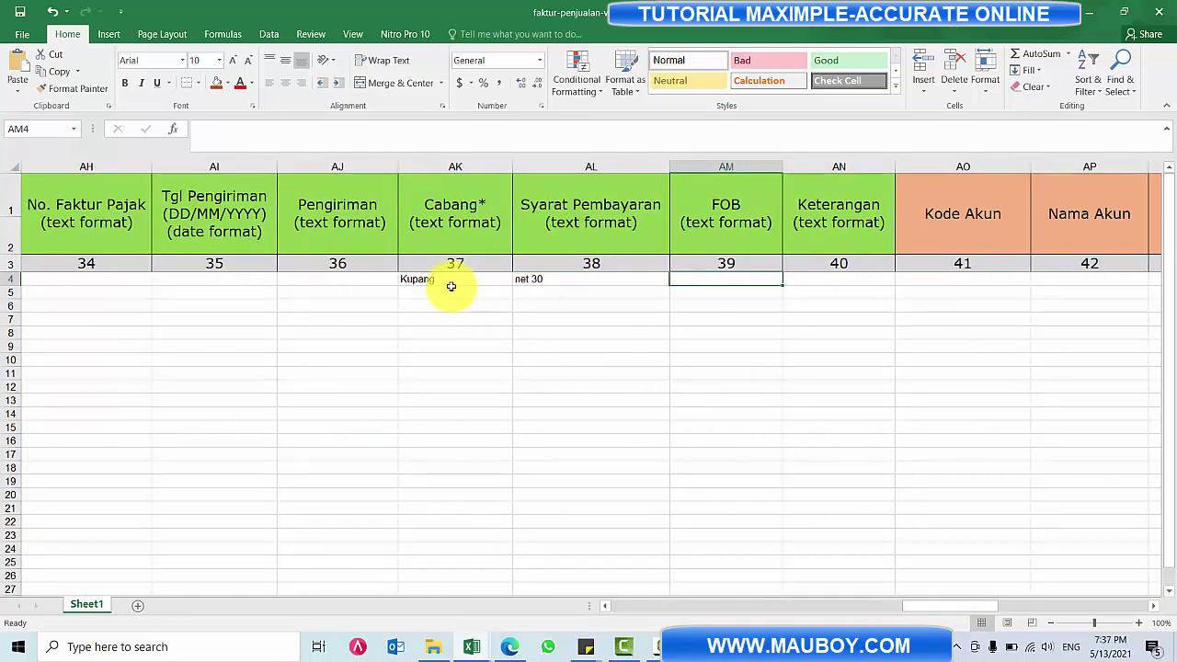
pyautogui.moveTo(451, 279); pyautogui.dragTo(536, 284)
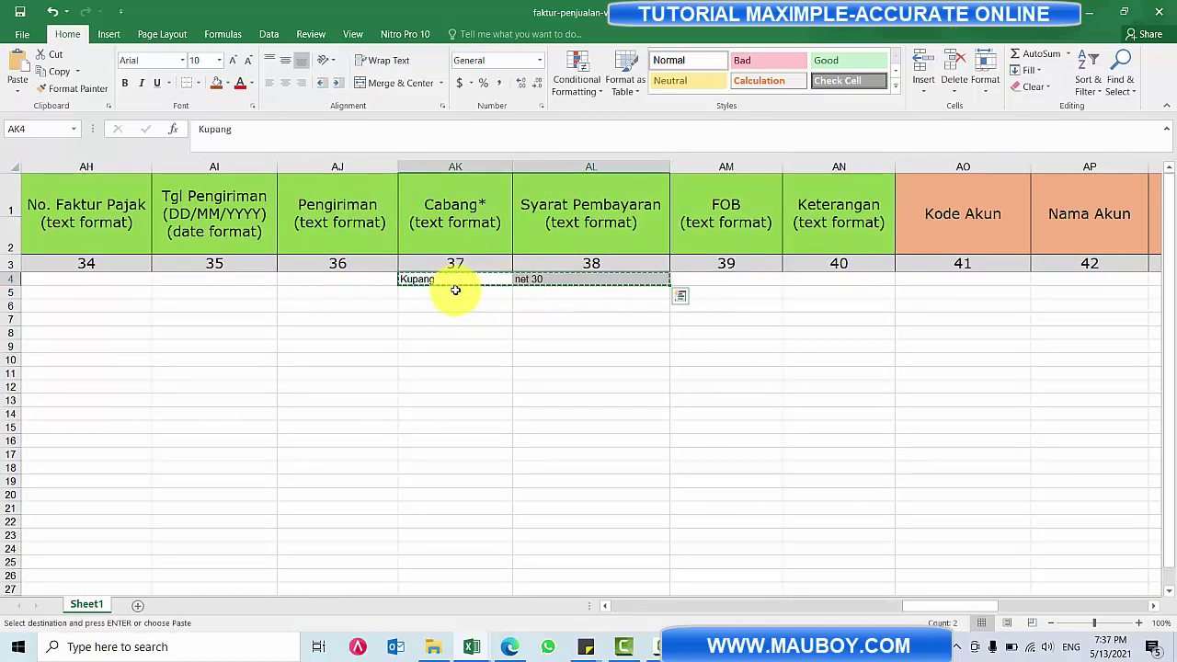
pyautogui.moveTo(455, 292); pyautogui.dragTo(446, 333)
pyautogui.hotkey('ctrl', 'v')
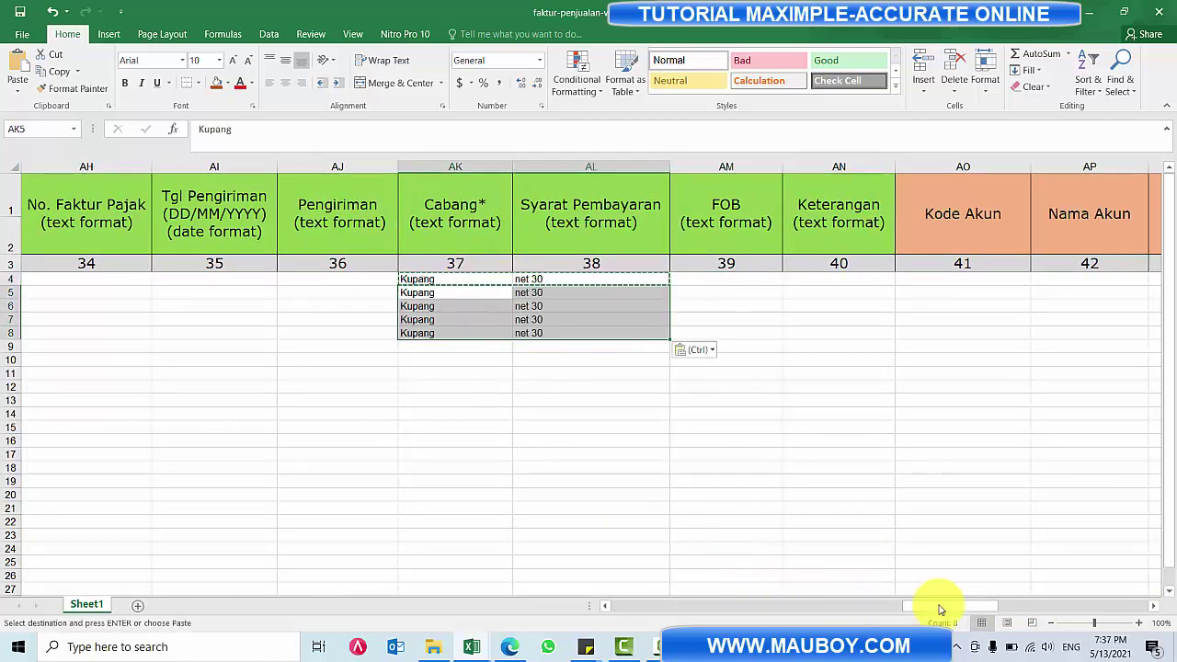
# - Copy the tax, Kode Dokumen and Kode Transaksi values from AC4:AF4 down to rows 5 to 8
pyautogui.moveTo(923, 613); pyautogui.dragTo(880, 604)
pyautogui.moveTo(497, 281); pyautogui.dragTo(836, 281)
pyautogui.hotkey('ctrl', 'c')
pyautogui.click(465, 294)
pyautogui.moveTo(465, 300); pyautogui.dragTo(460, 334)
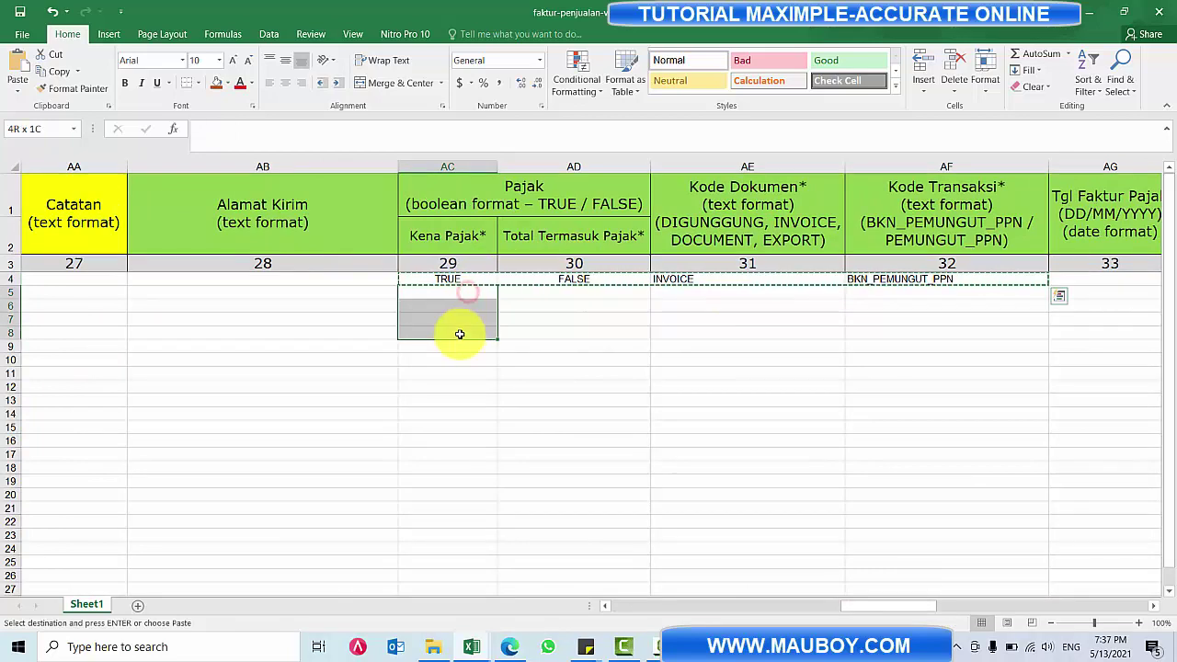
pyautogui.hotkey('ctrl', 'v')
pyautogui.click(590, 346)
pyautogui.press('Escape')
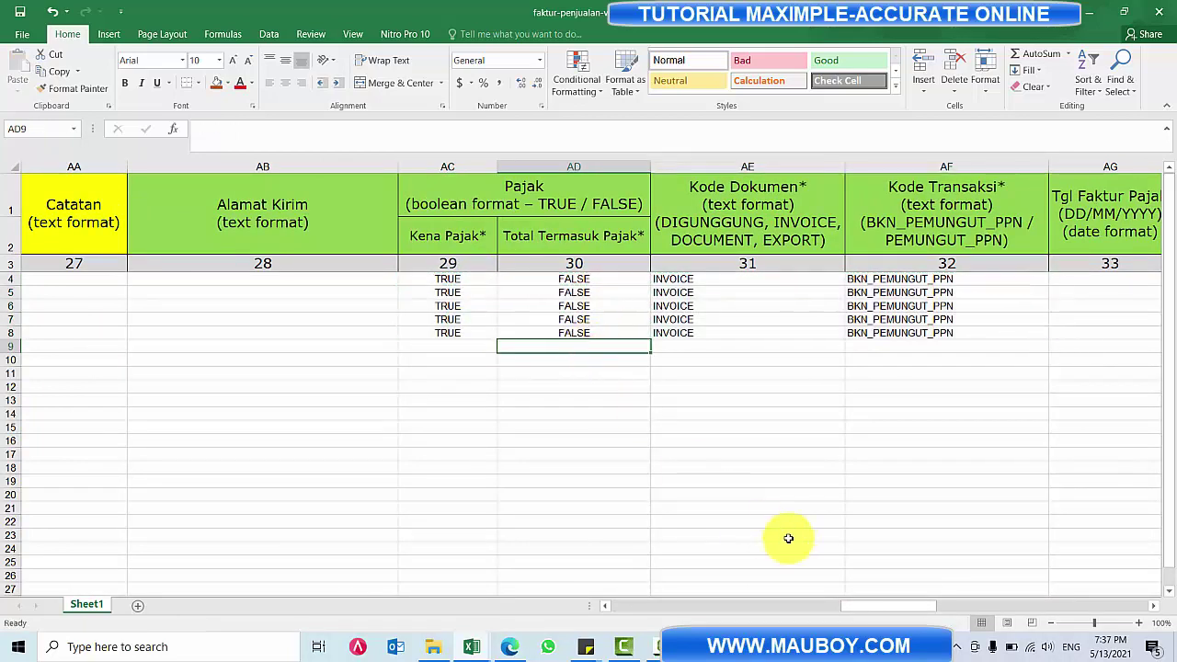
# - Replace every 20210507 with 07/05/2021 in the Tanggal cells C4:C8
pyautogui.moveTo(861, 606); pyautogui.dragTo(620, 590)
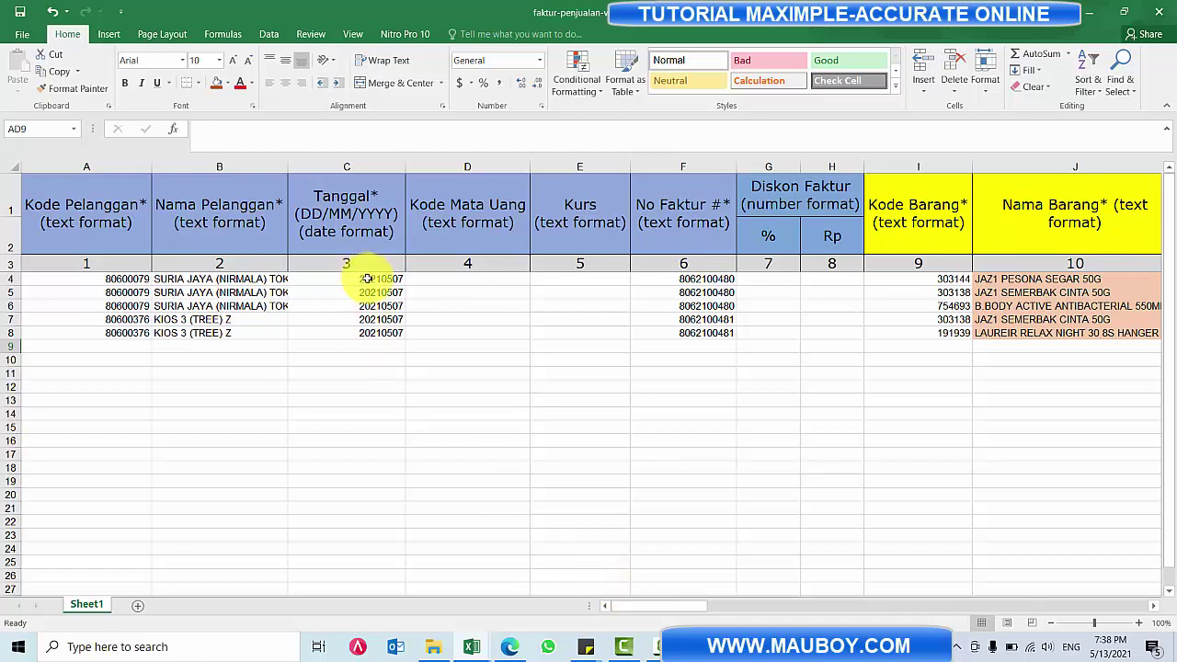
pyautogui.moveTo(367, 277); pyautogui.dragTo(363, 328)
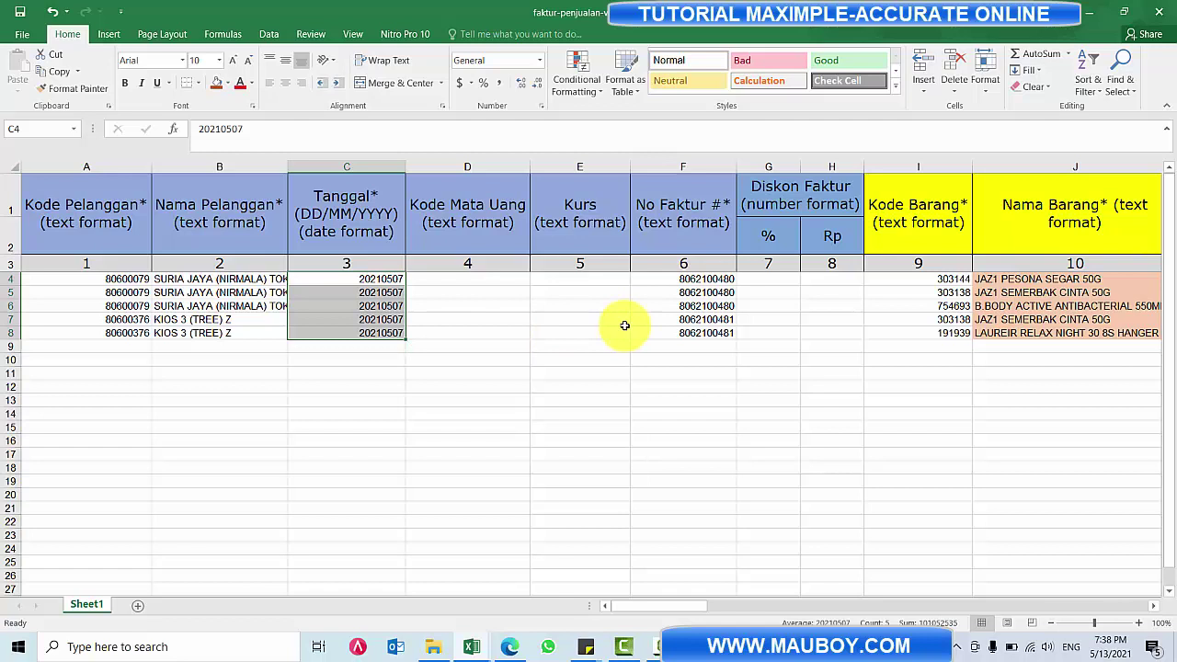
pyautogui.hotkey('ctrl', 'f')
pyautogui.moveTo(573, 268); pyautogui.dragTo(704, 310)
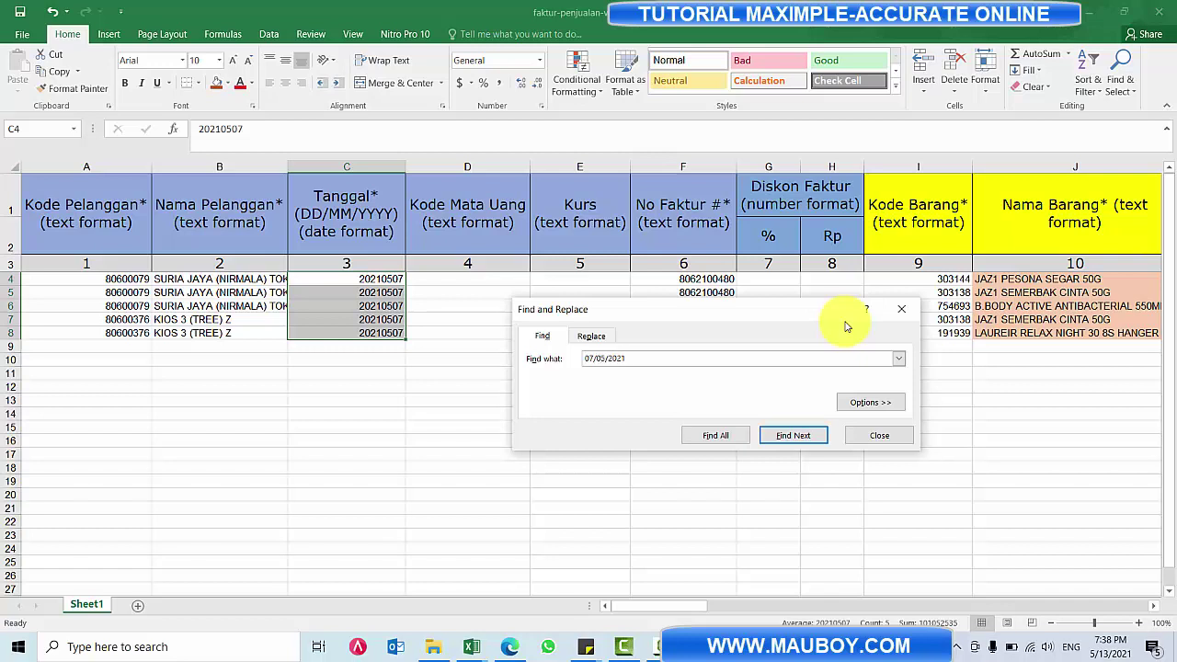
pyautogui.moveTo(652, 357); pyautogui.dragTo(538, 357)
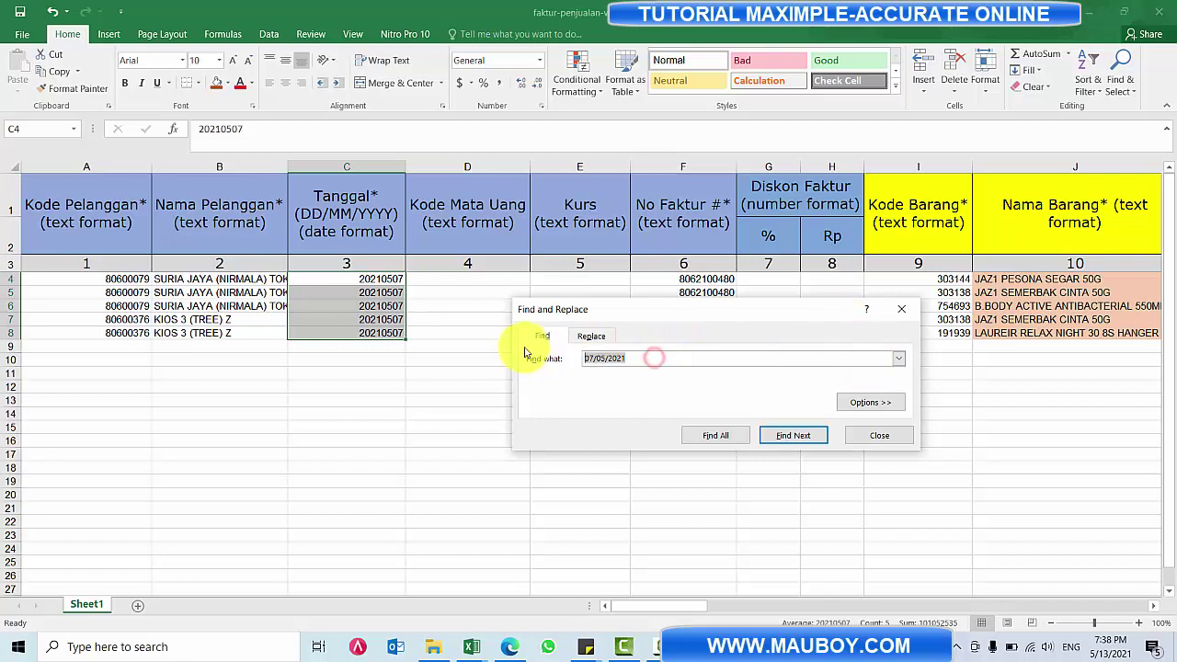
pyautogui.press('Delete')
pyautogui.click(594, 336)
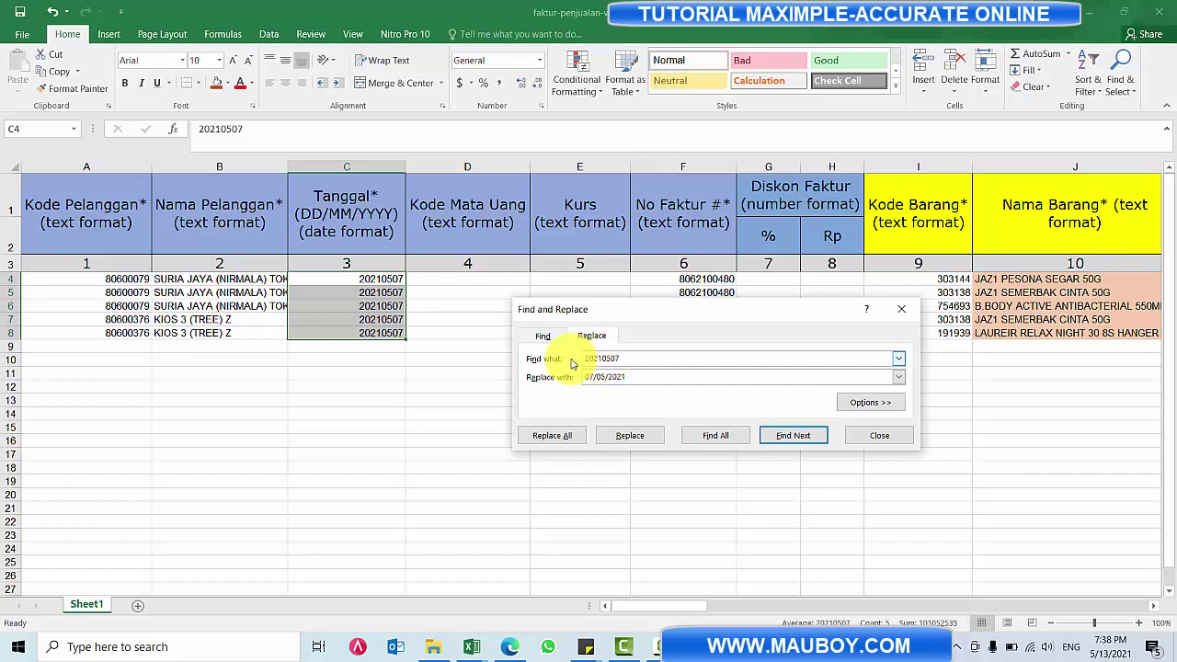
pyautogui.click(554, 435)
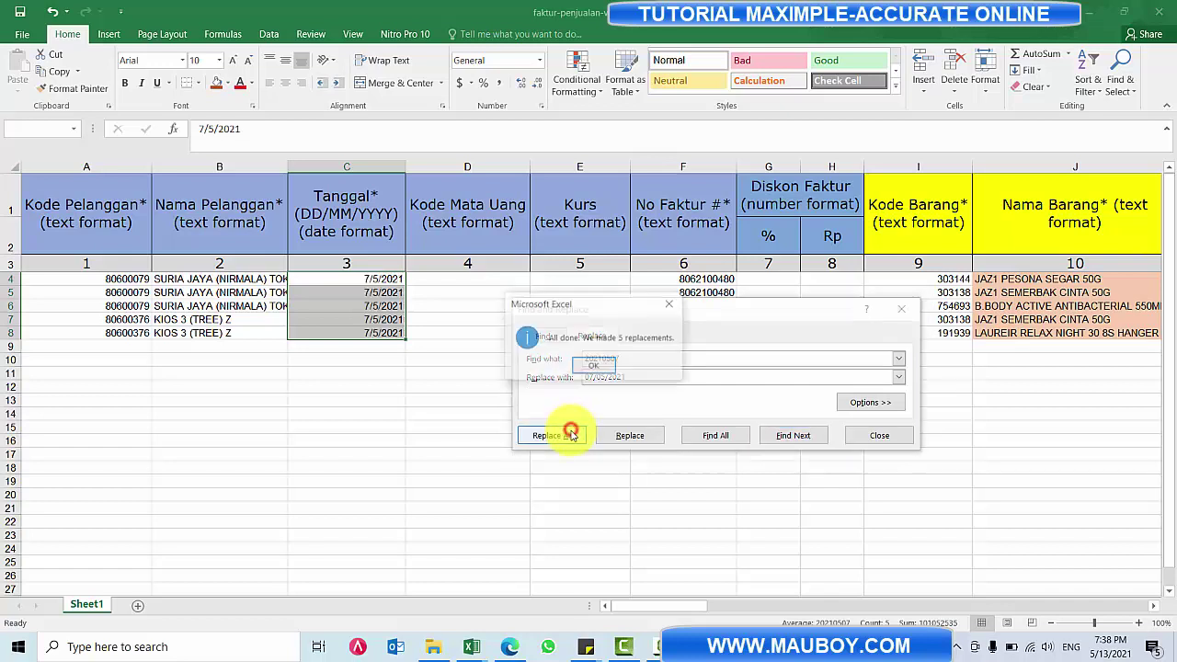
pyautogui.click(596, 366)
pyautogui.click(873, 440)
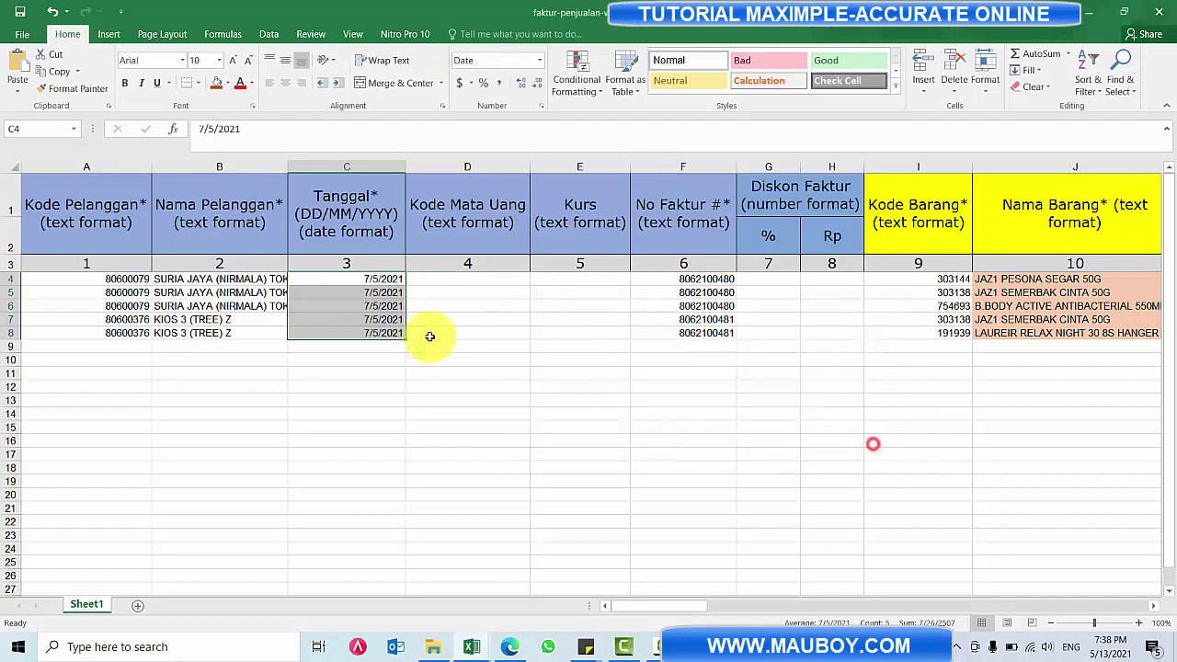
# - Review the Tanggal dates and the filled template columns from Kode Pelanggan across to Kuantitas
pyautogui.click(351, 318)
pyautogui.moveTo(382, 280); pyautogui.dragTo(383, 331)
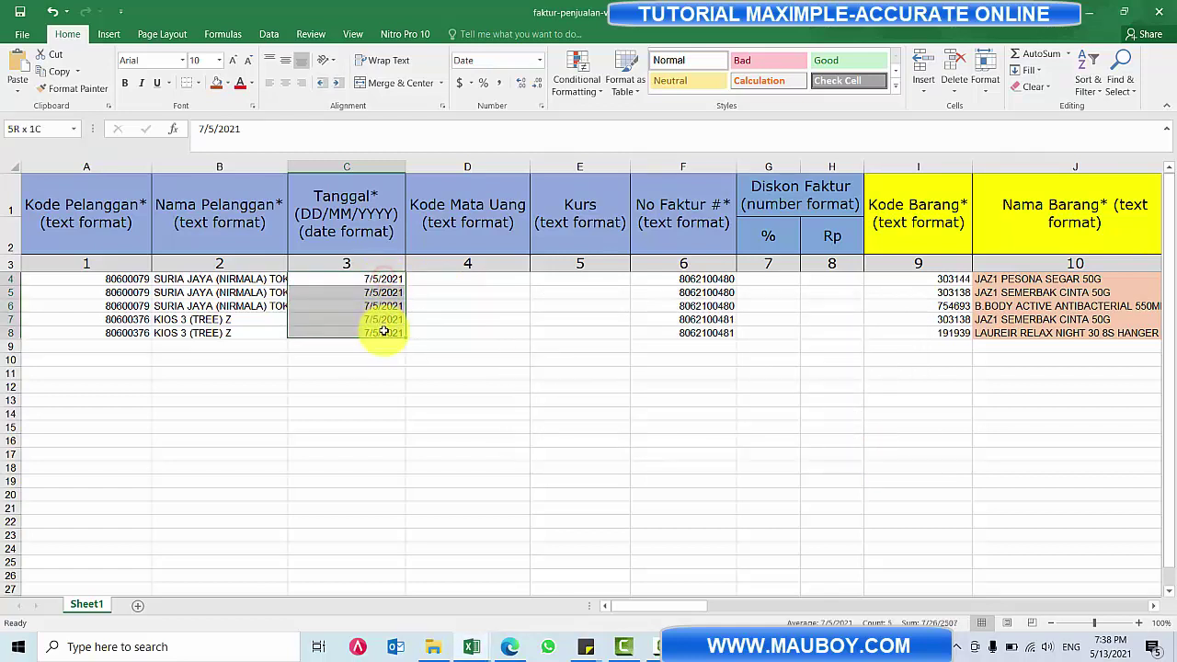
pyautogui.click(335, 281)
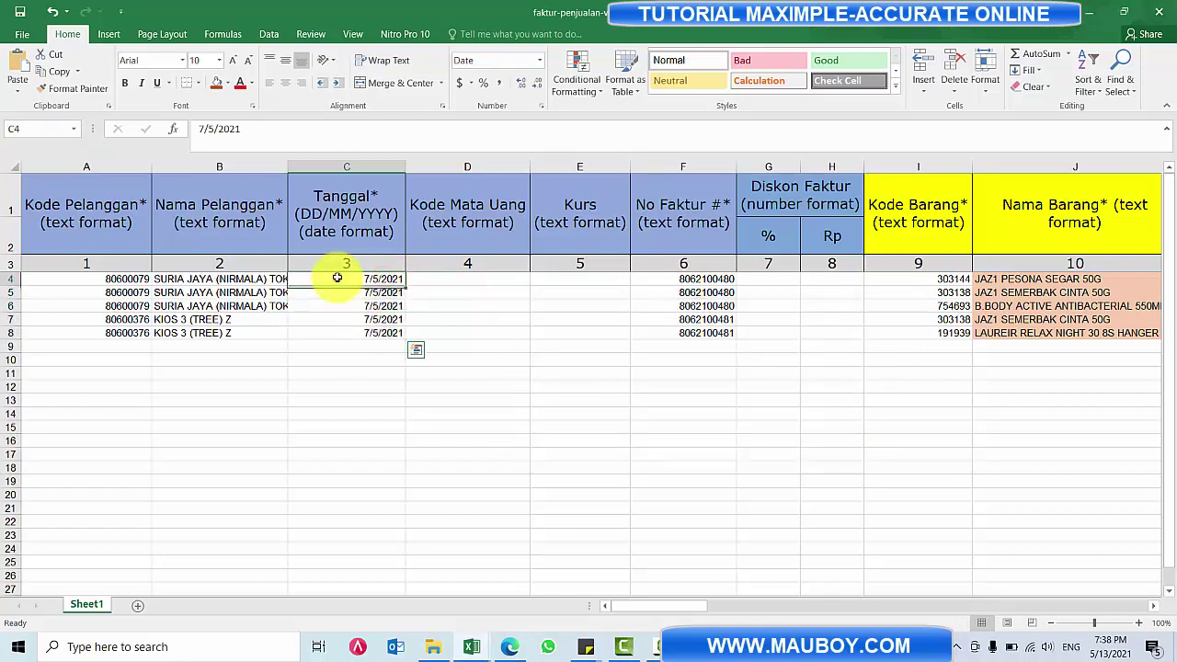
pyautogui.click(95, 284)
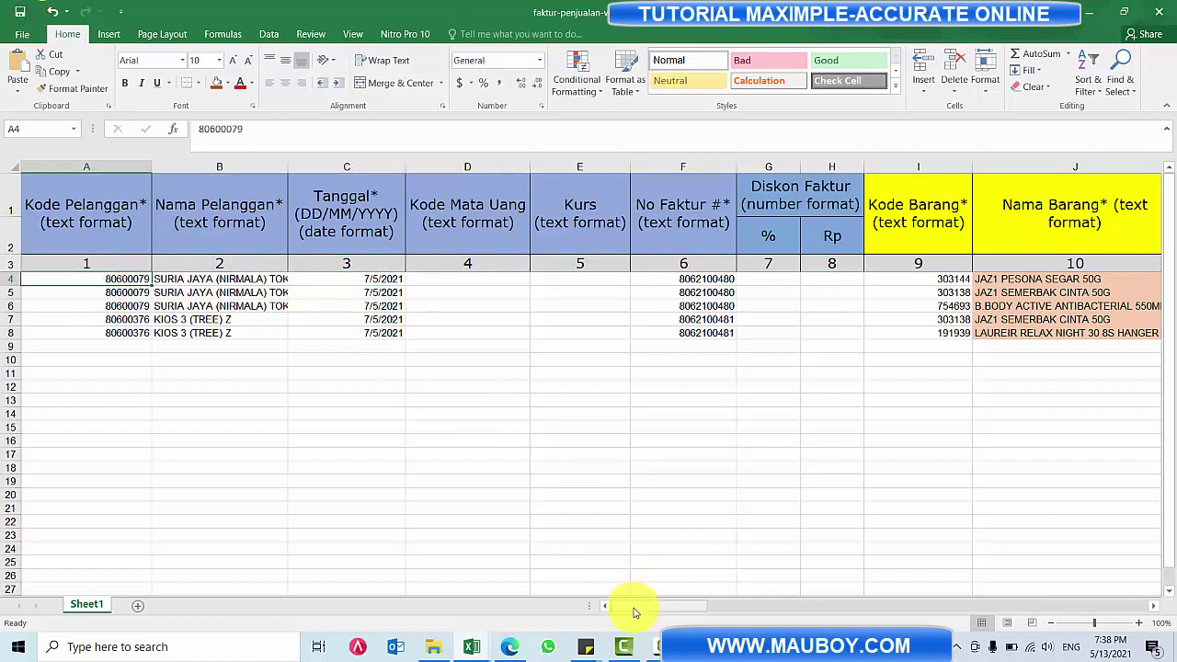
pyautogui.hscroll(3, 639, 611)
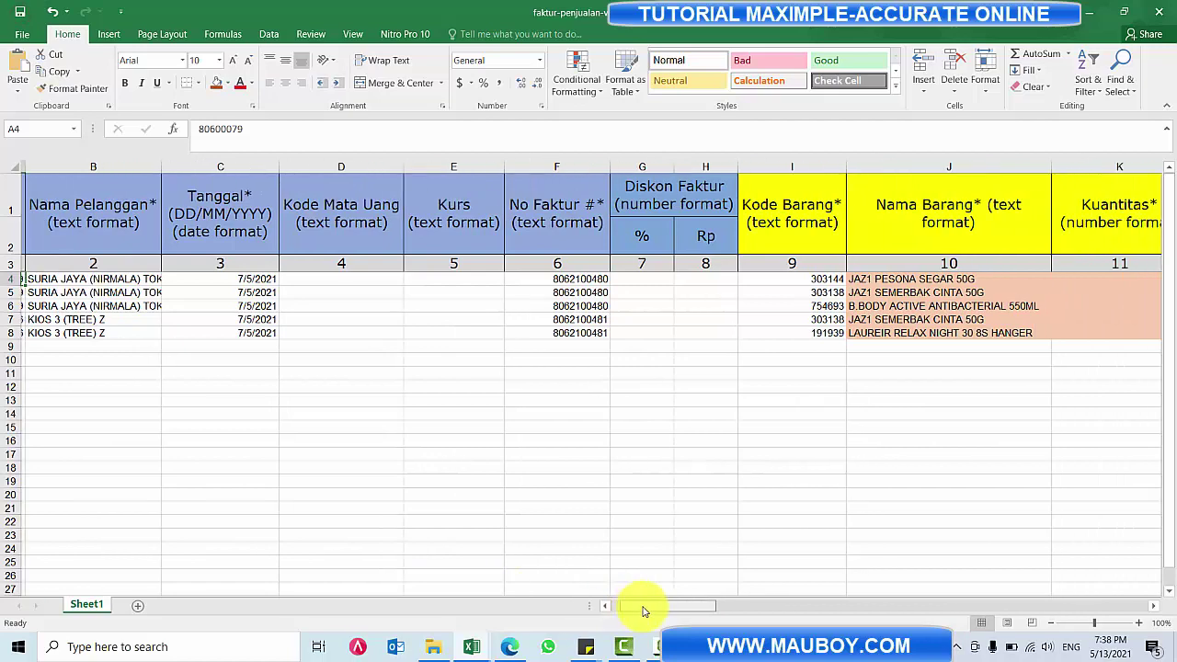
pyautogui.hscroll(-3, 625, 610)
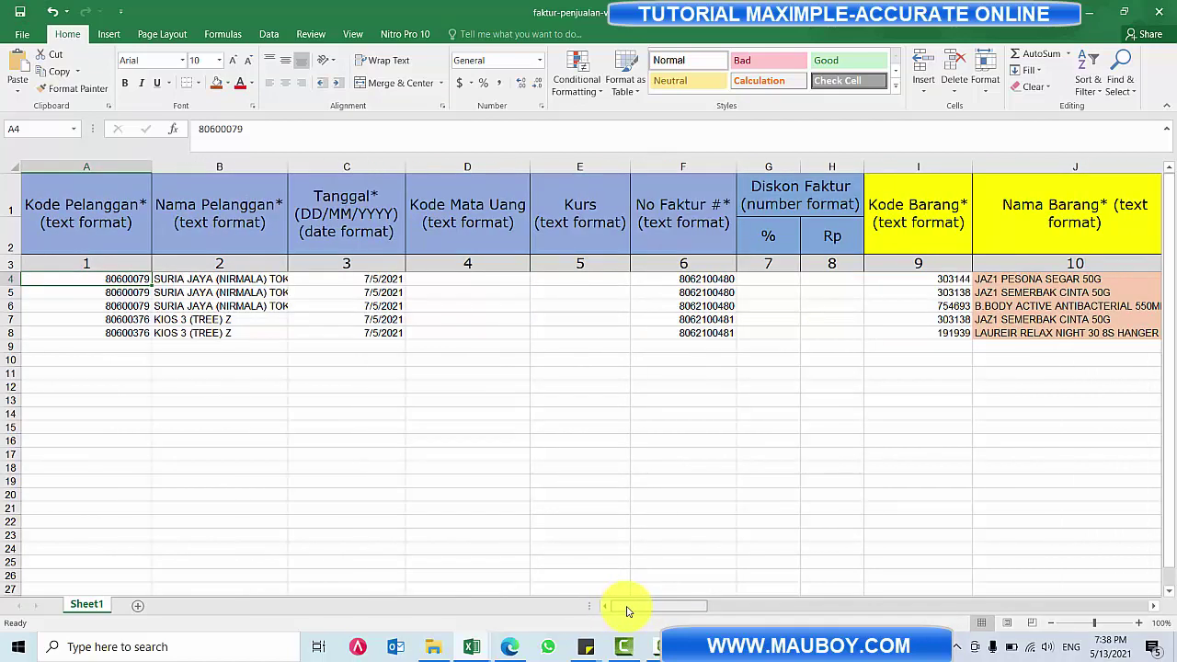
pyautogui.hscroll(4, 628, 611)
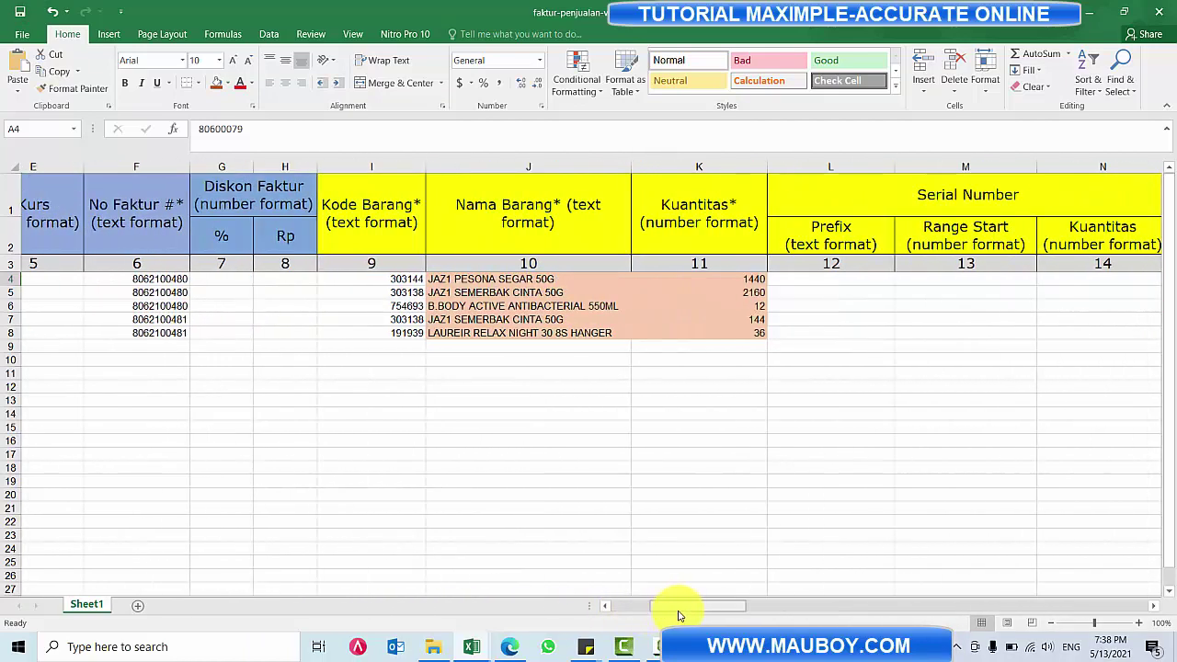
pyautogui.moveTo(680, 615); pyautogui.dragTo(606, 614)
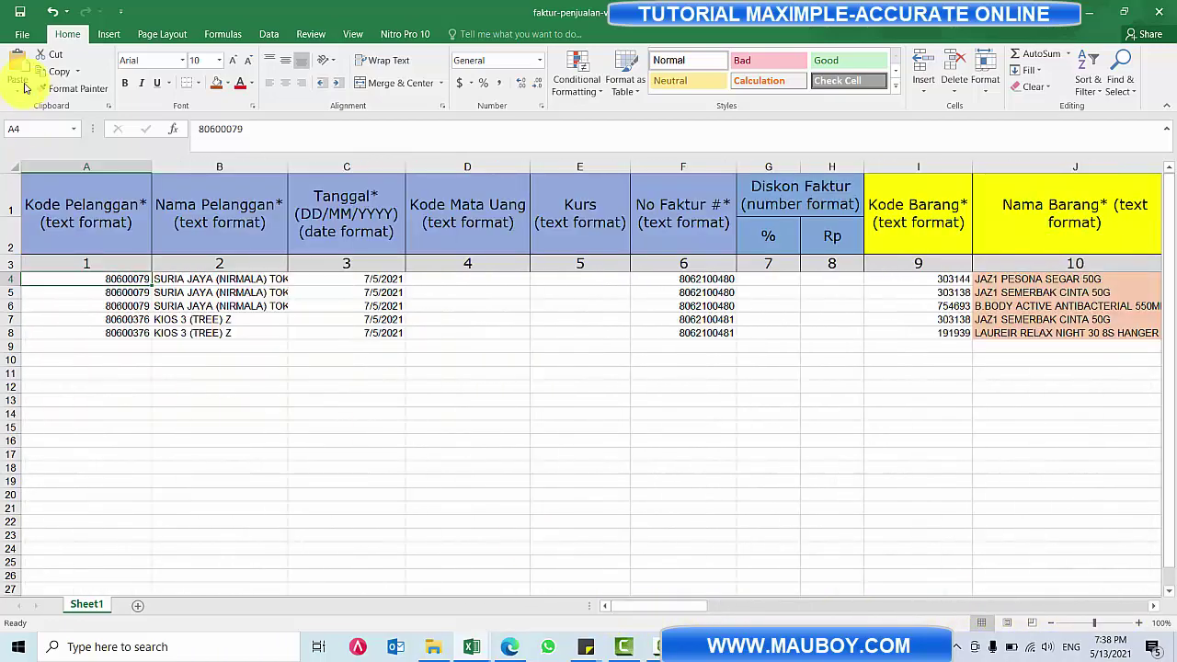
# - Switch to the maXimple Faktur Penjualan upload page in the browser
pyautogui.click(508, 648)
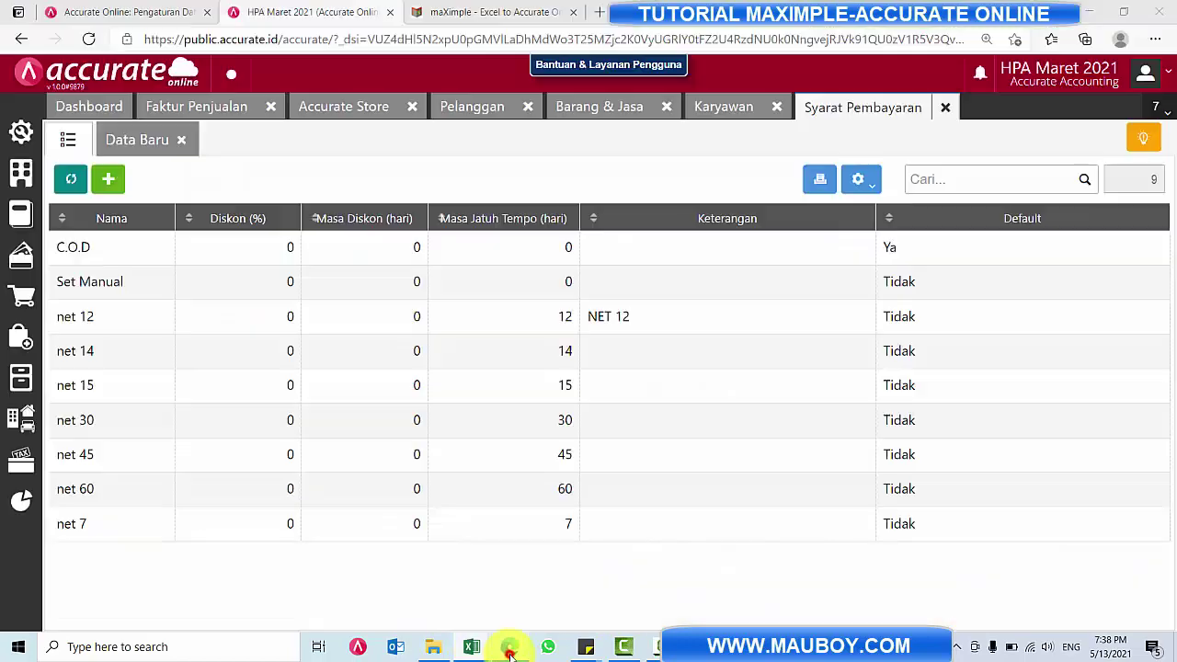
pyautogui.click(514, 11)
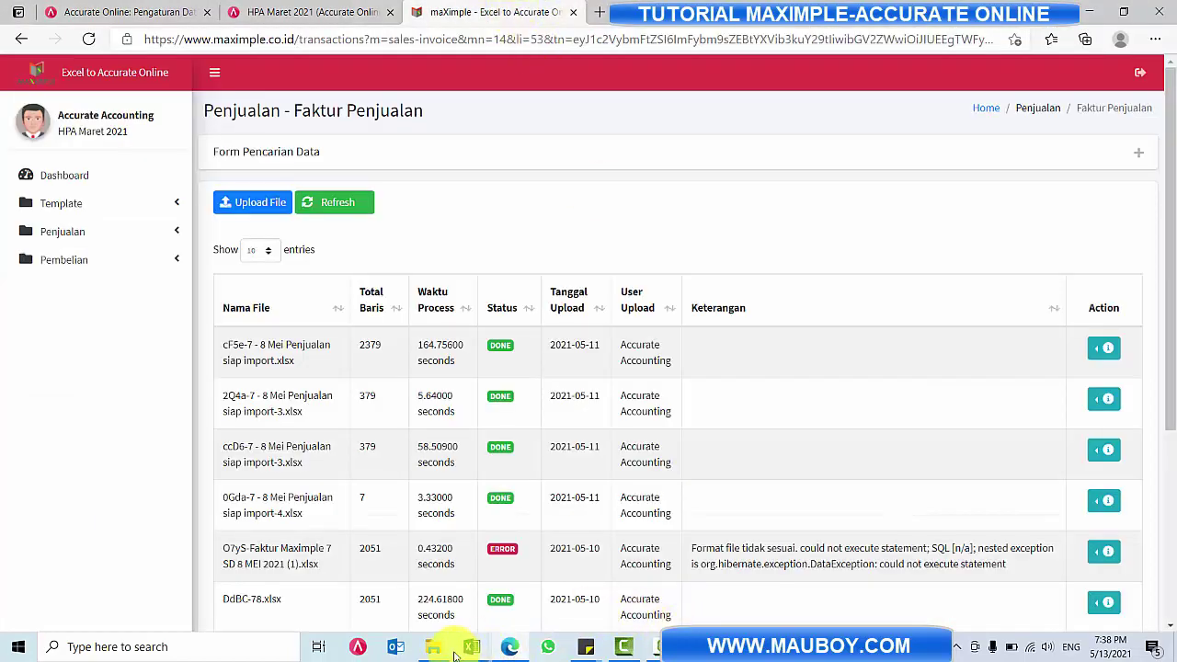
# - Switch to the faktur-penjualan-v3 workbook and copy the invoice number from No Faktur cell F4
pyautogui.moveTo(469, 651)
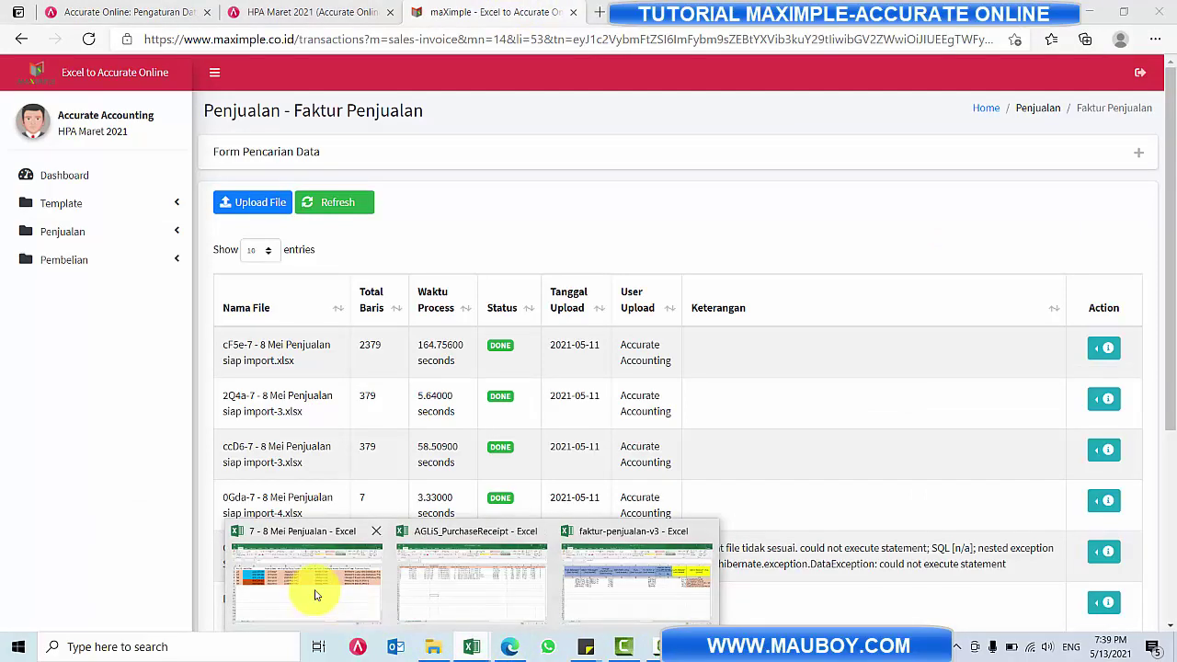
pyautogui.click(312, 588)
pyautogui.click(511, 653)
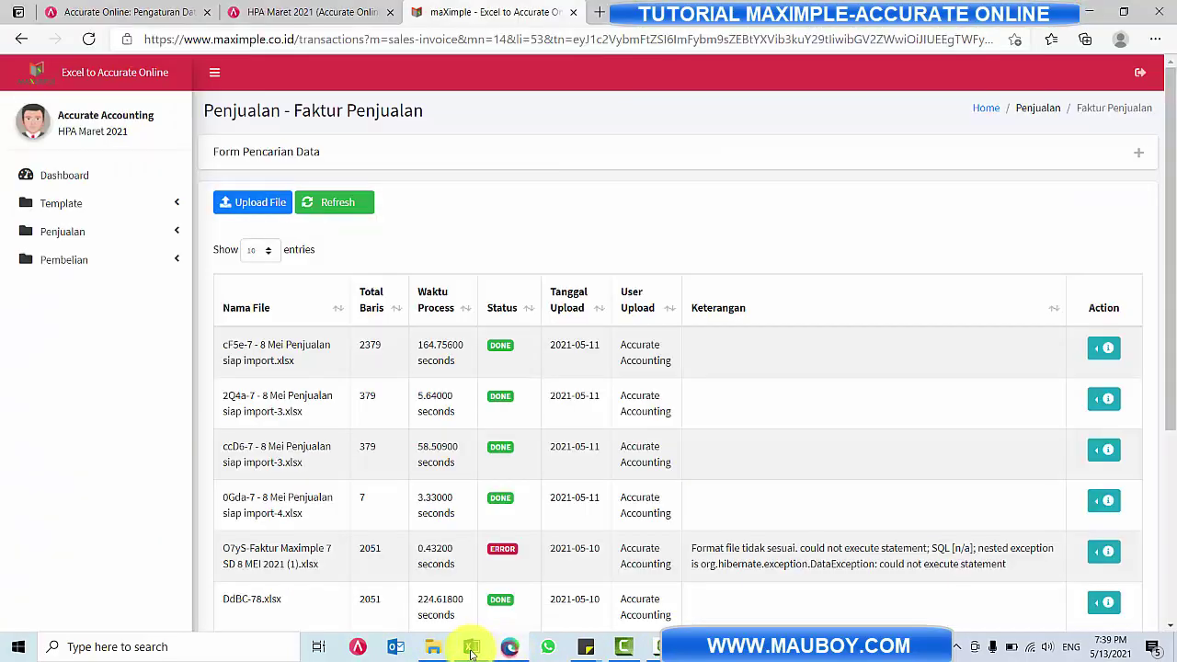
pyautogui.moveTo(471, 648)
pyautogui.click(632, 598)
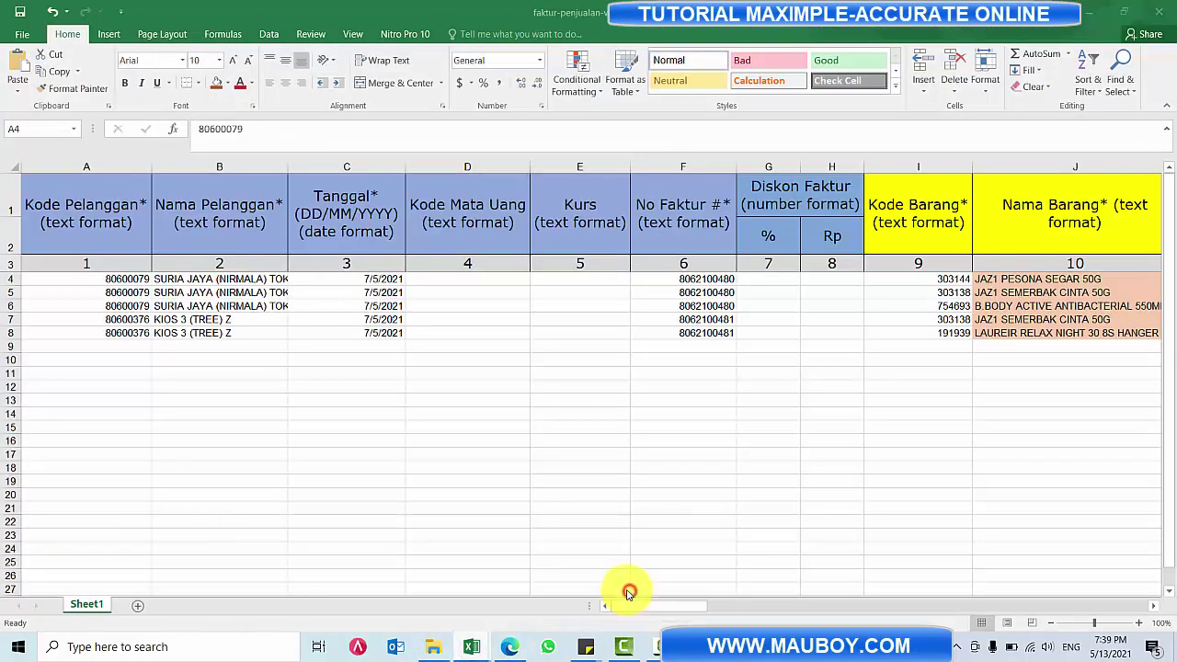
pyautogui.click(227, 296)
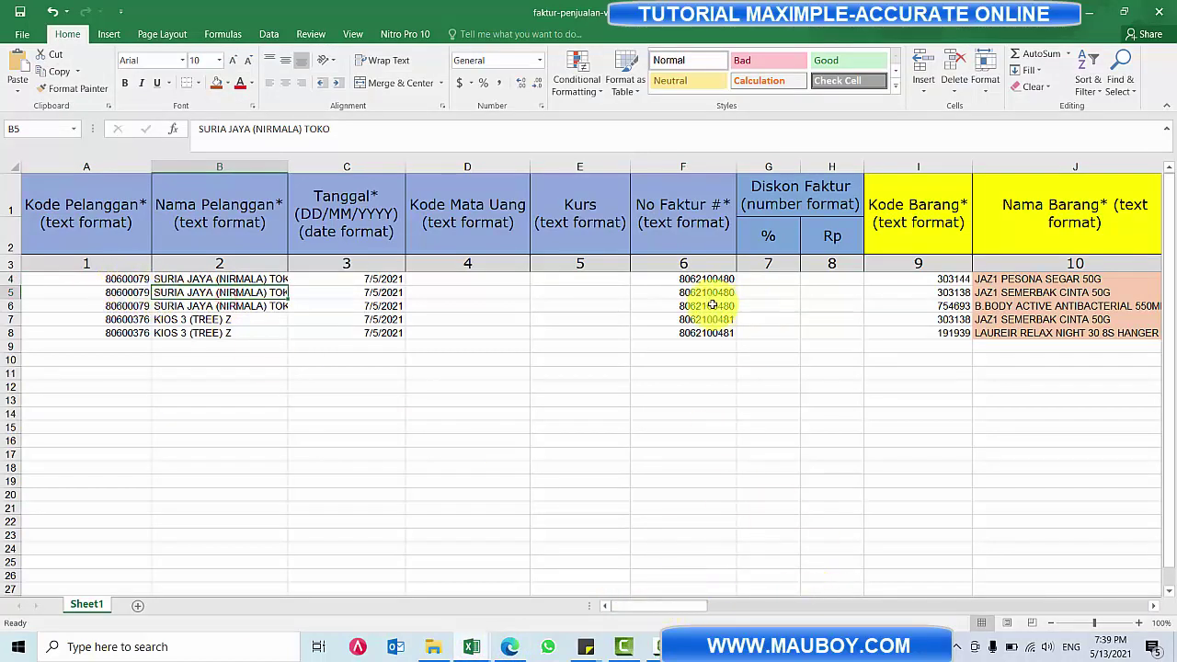
pyautogui.doubleClick(659, 277)
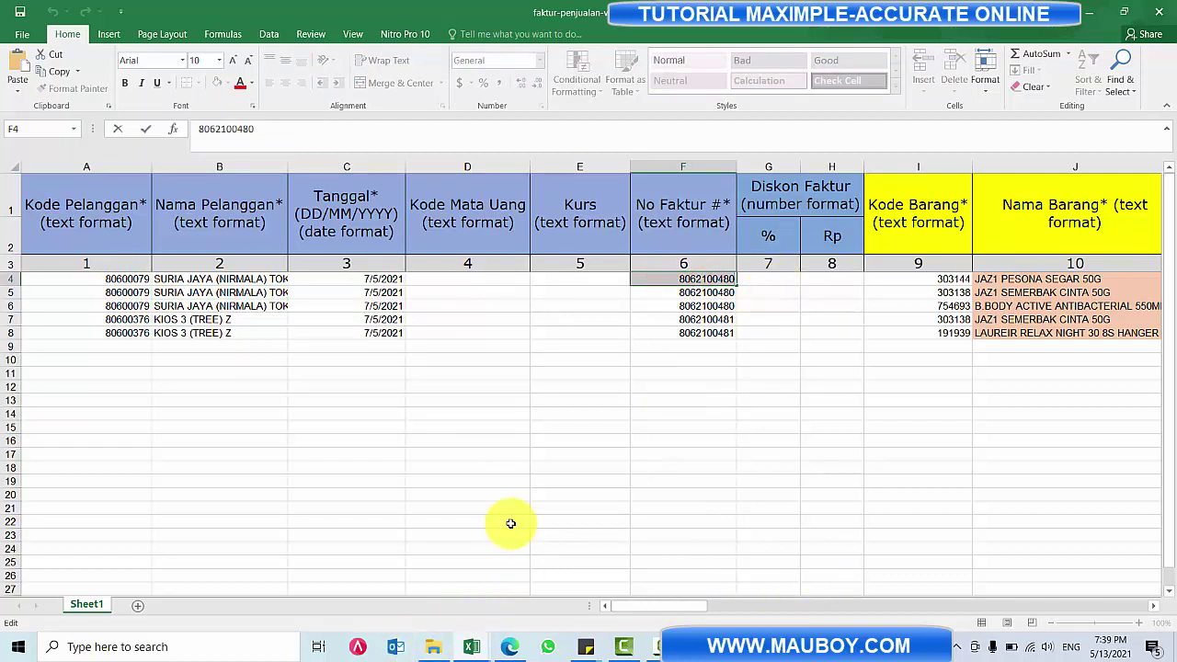
# - Switch to Accurate Online in the browser and search the Faktur Penjualan list for the copied invoice number
pyautogui.click(502, 649)
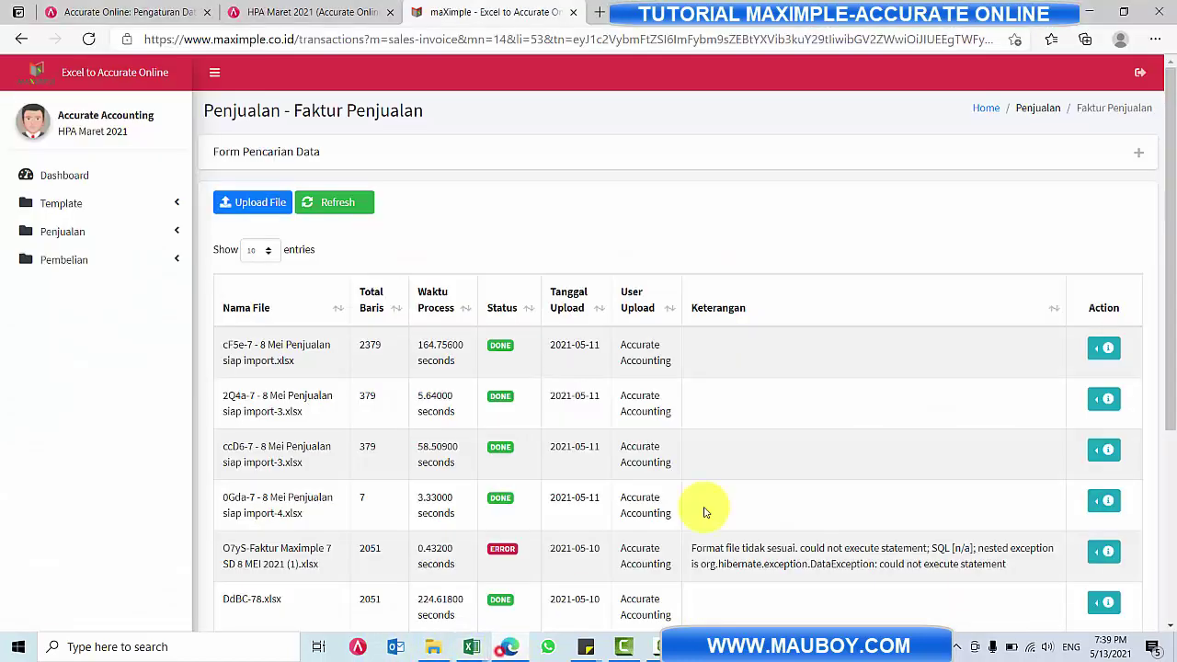
pyautogui.click(349, 13)
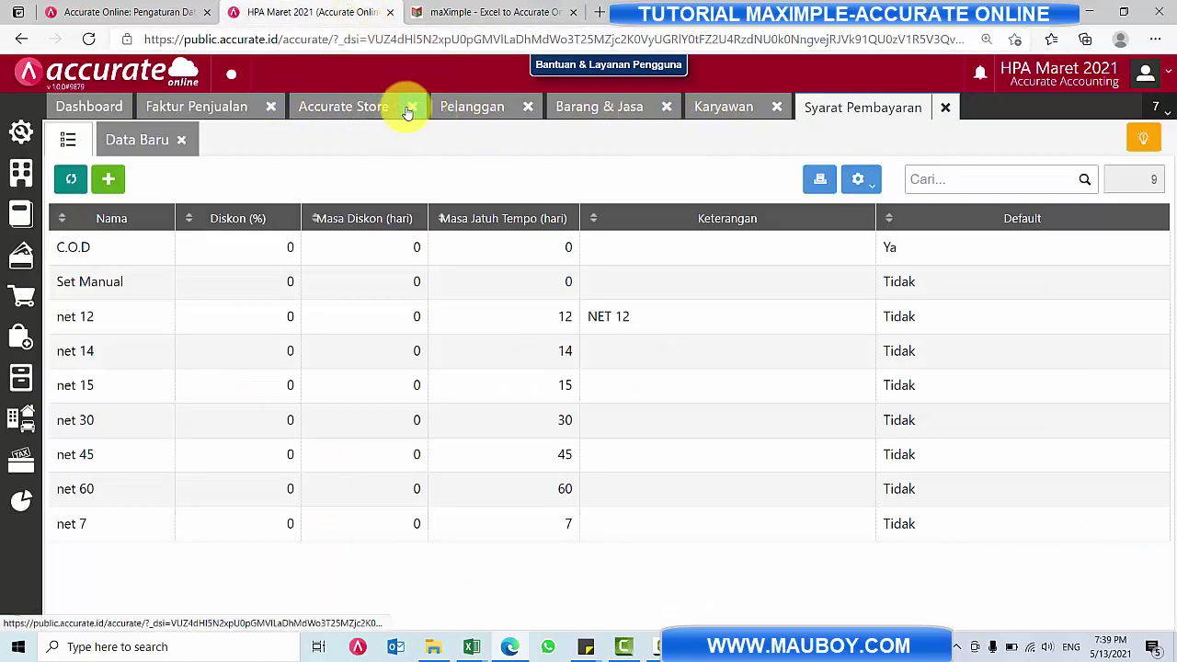
pyautogui.click(225, 107)
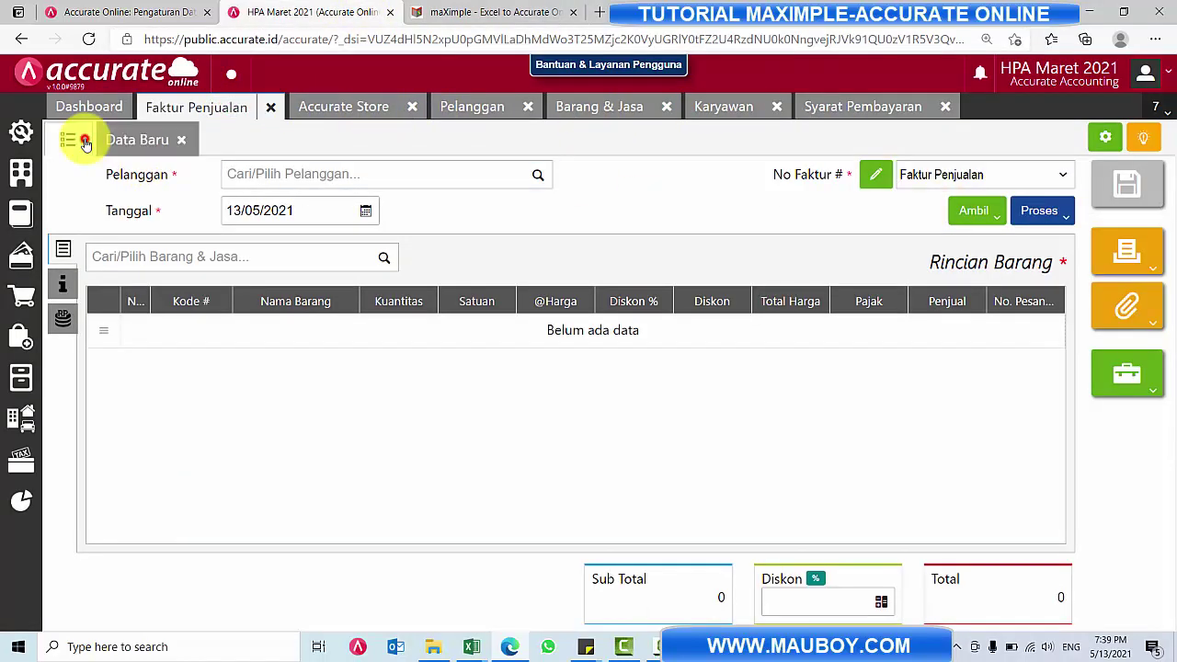
pyautogui.click(71, 139)
pyautogui.click(962, 213)
pyautogui.hotkey('ctrl', 'v')
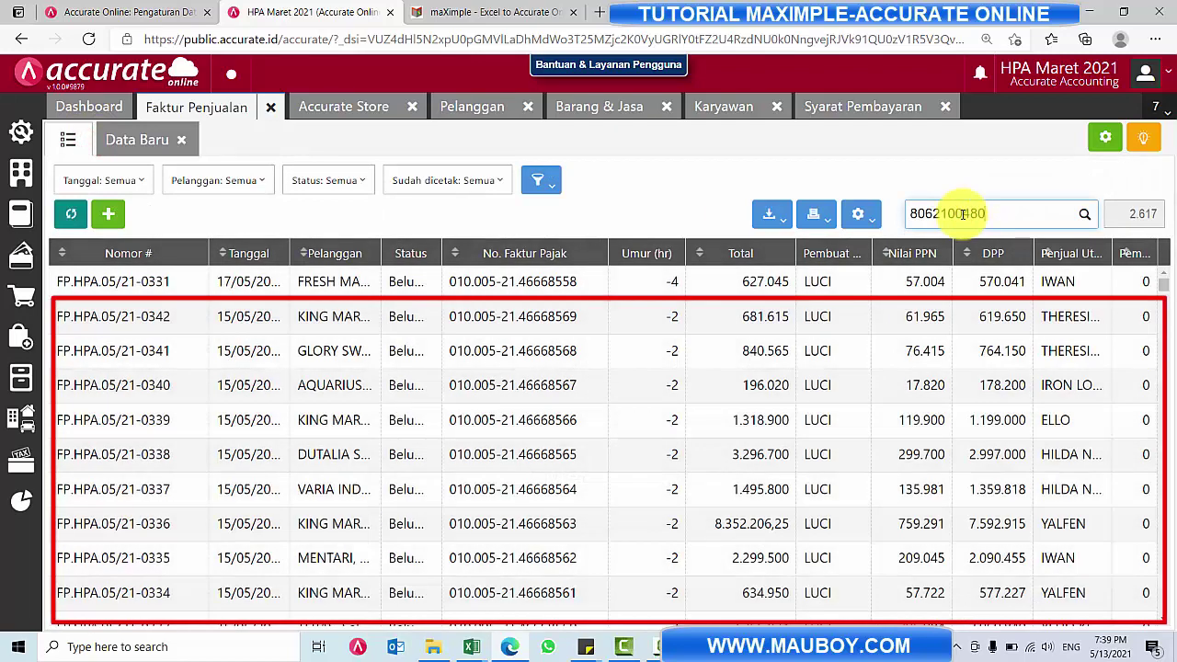
pyautogui.press('Return')
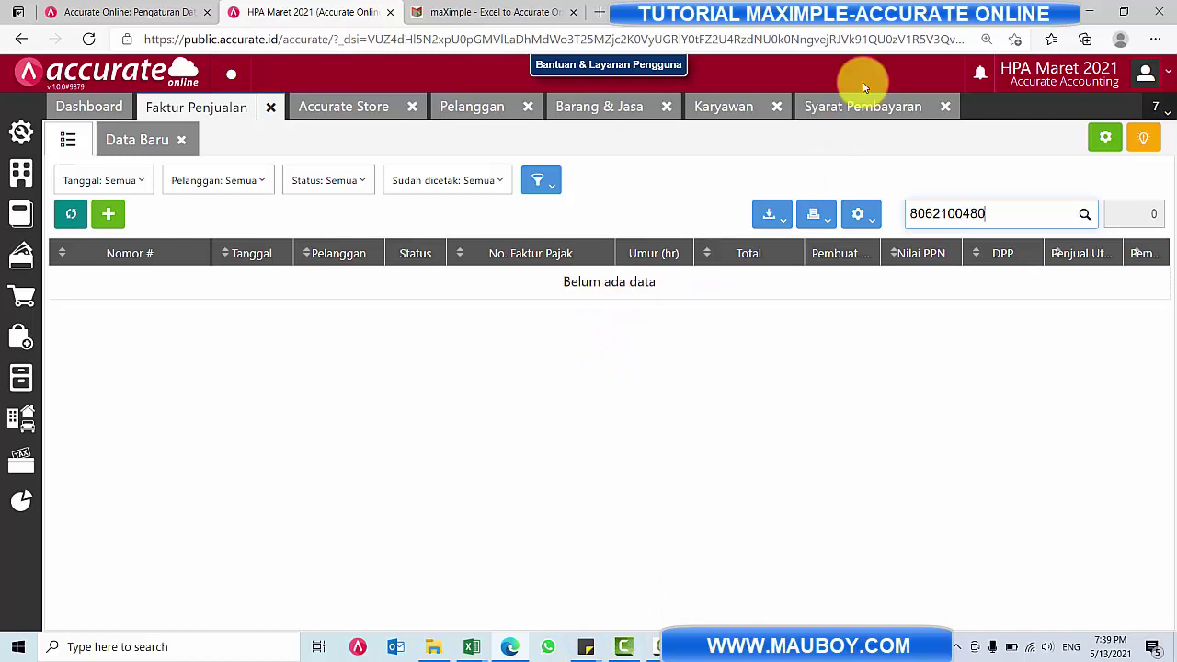
# - Return to the maXimple page and expand the Penjualan section to reveal its transaction types
pyautogui.click(469, 12)
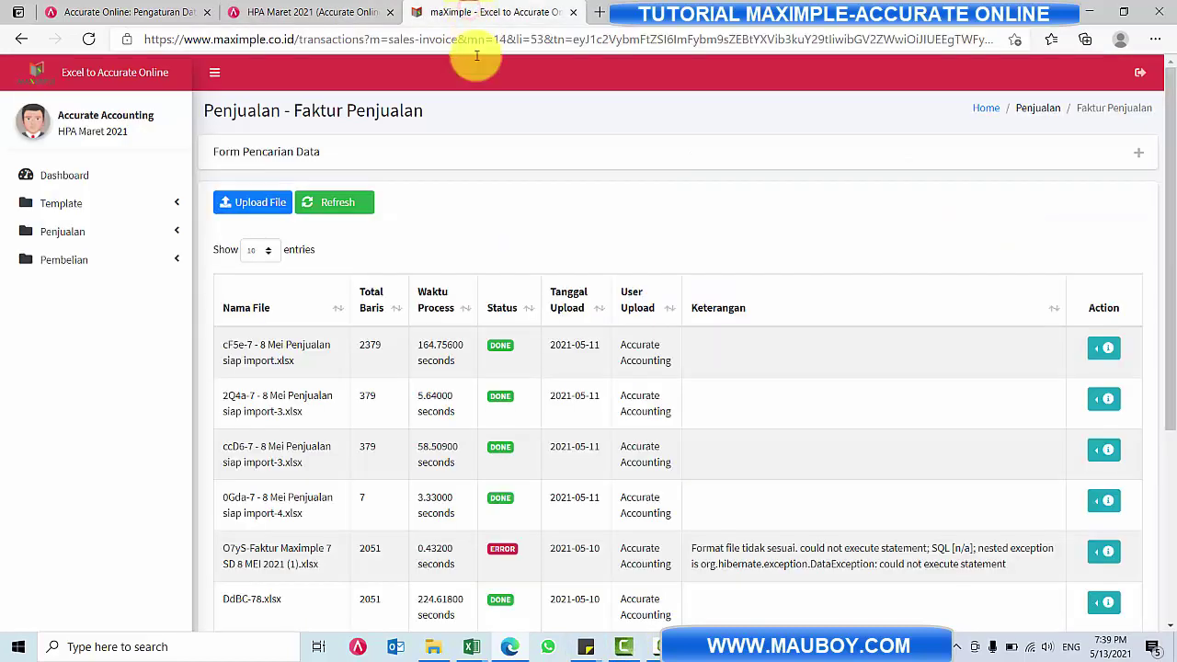
pyautogui.click(88, 234)
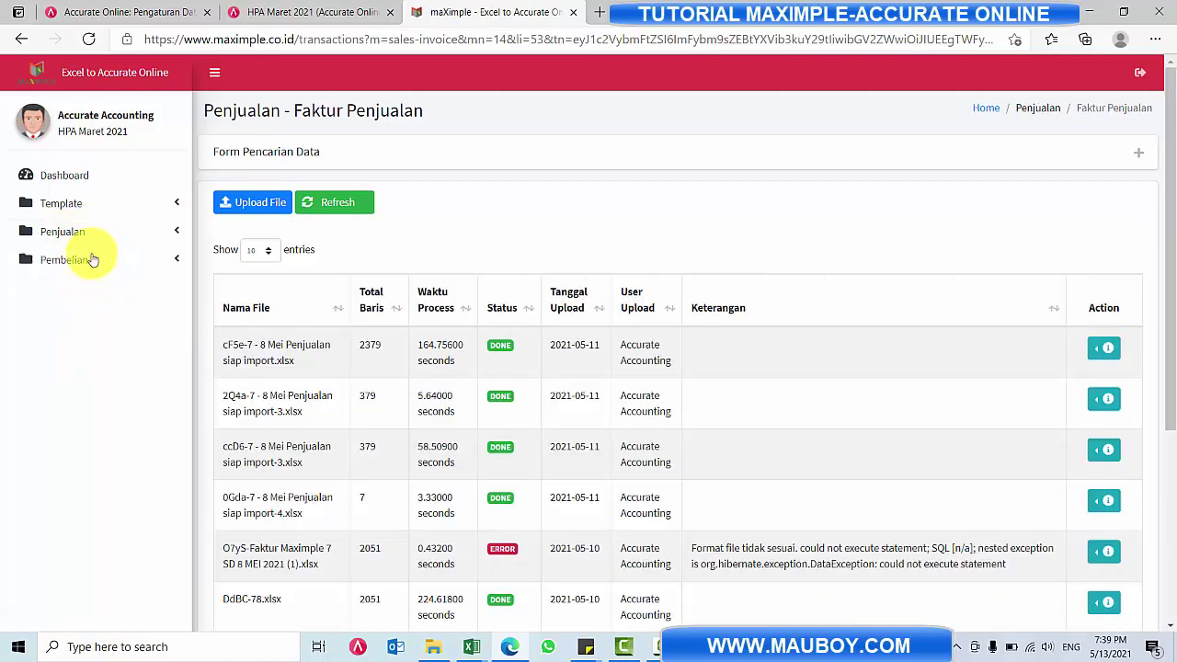
pyautogui.click(57, 233)
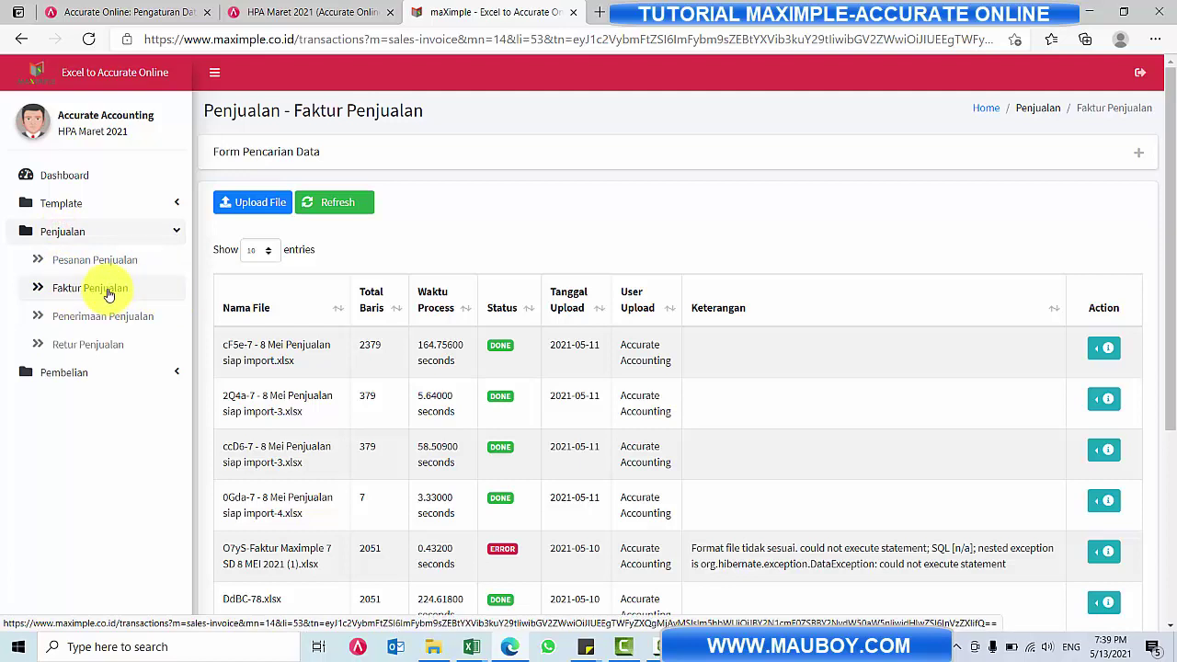
# - Switch to the faktur-penjualan-v3 workbook and save a copy on the Desktop as tes-faktur-penjualan-maximple
pyautogui.moveTo(472, 650)
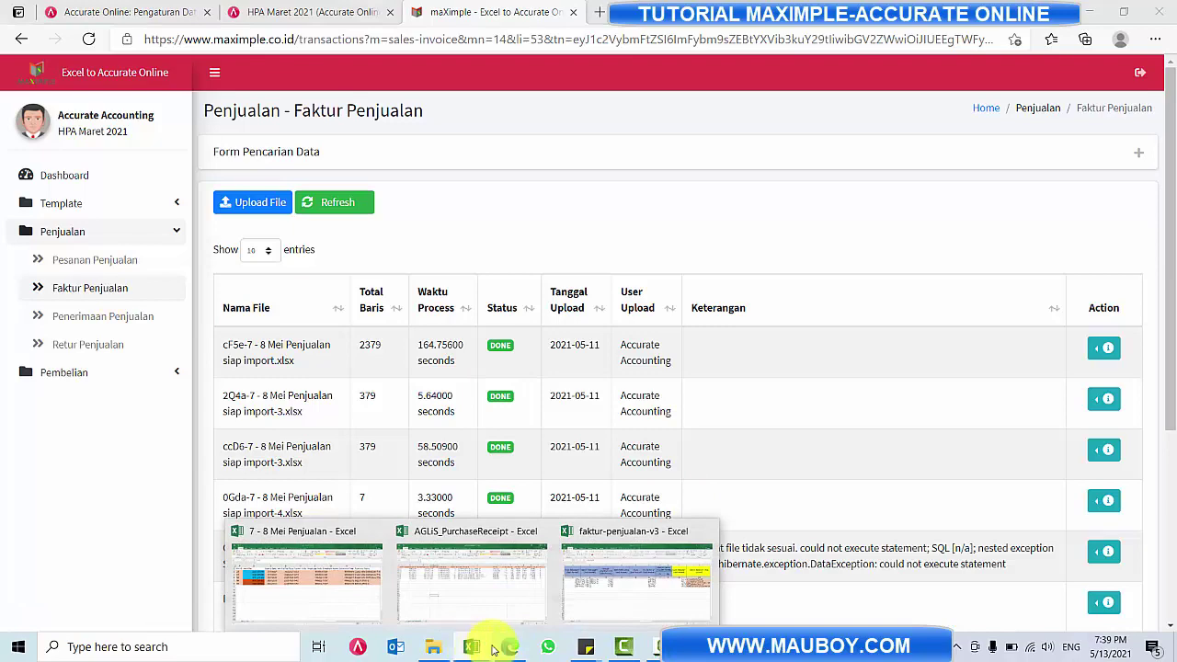
pyautogui.click(649, 583)
pyautogui.click(462, 284)
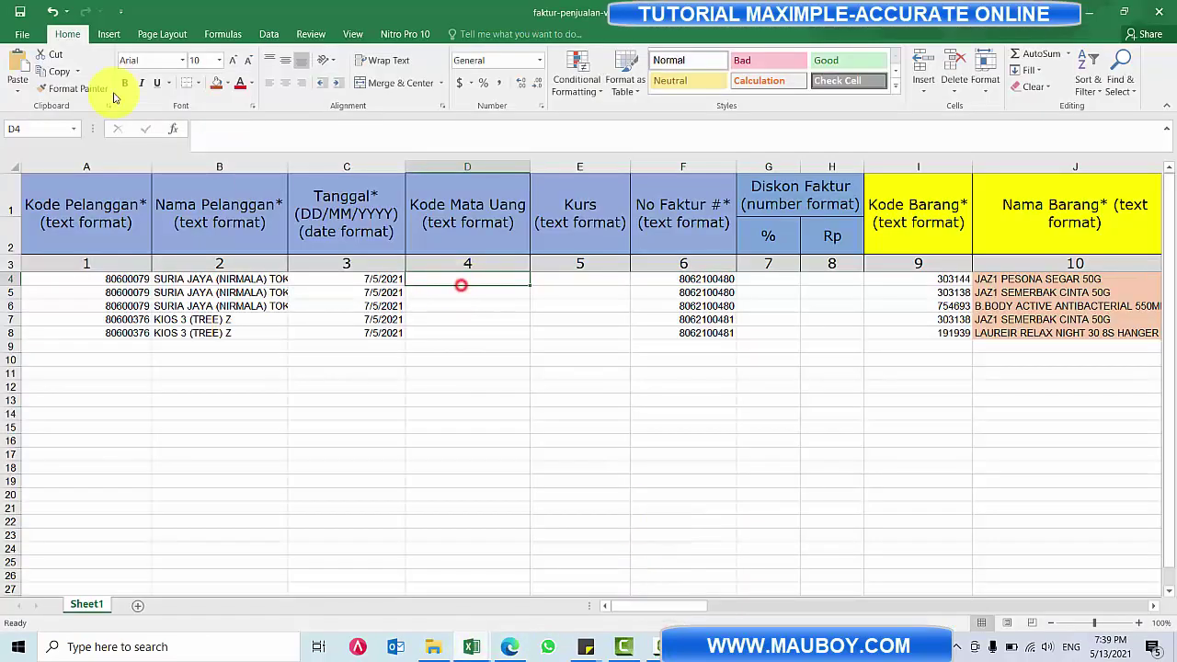
pyautogui.click(17, 34)
pyautogui.click(37, 168)
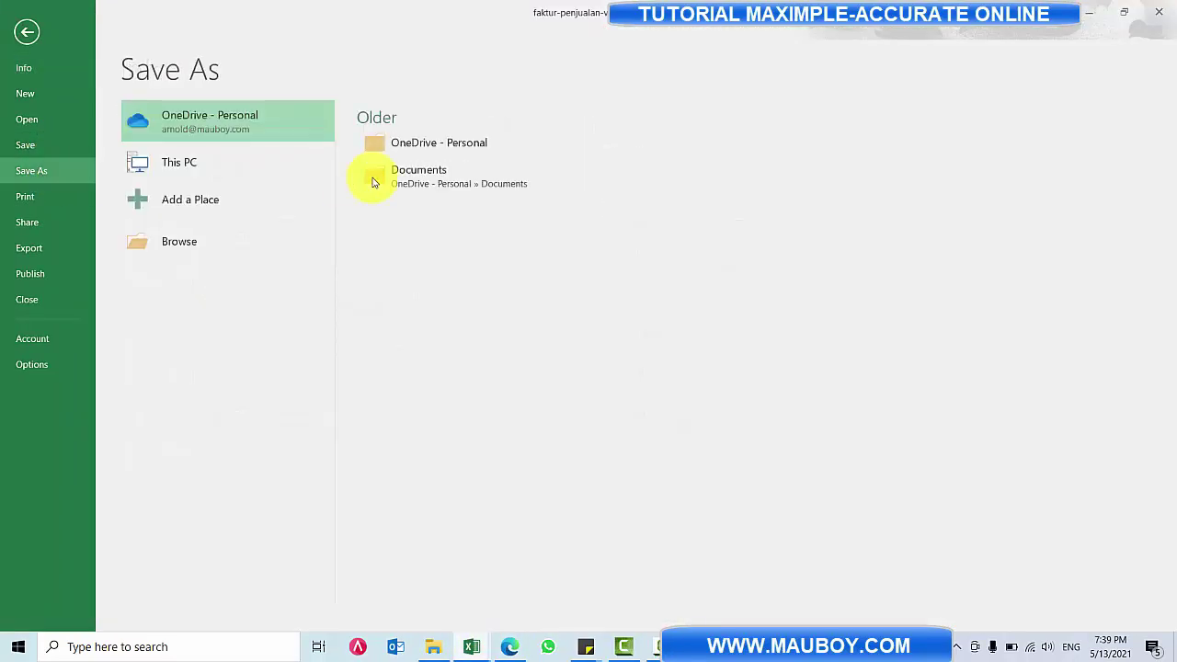
pyautogui.click(405, 185)
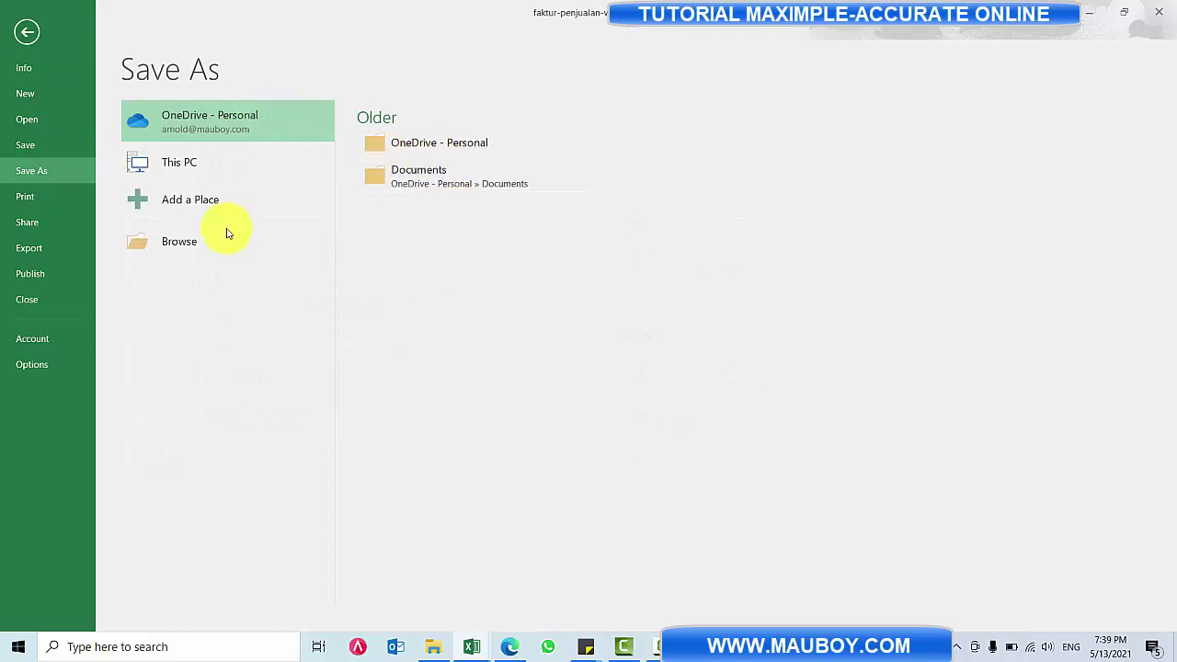
pyautogui.click(184, 242)
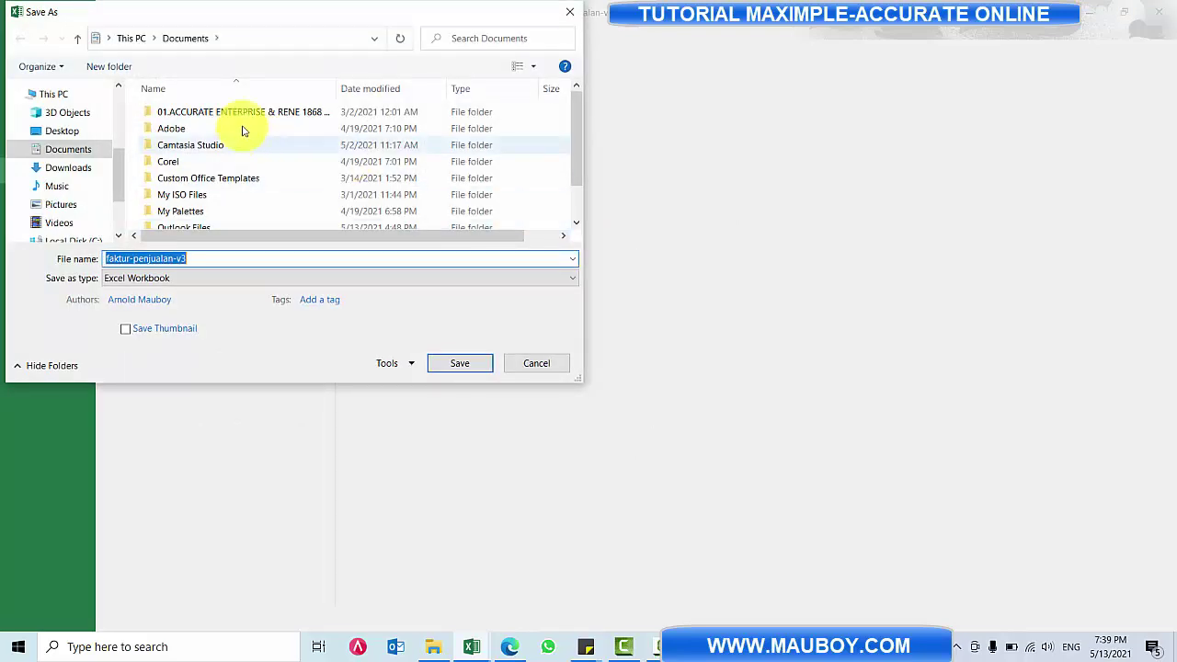
pyautogui.click(66, 134)
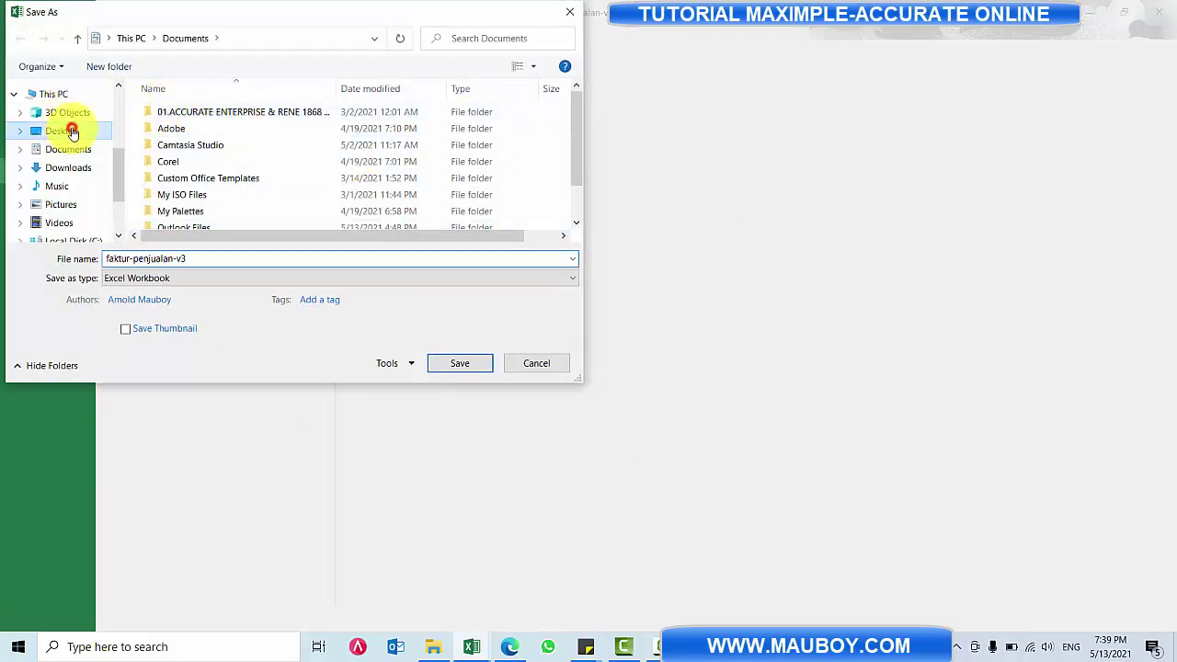
pyautogui.click(213, 255)
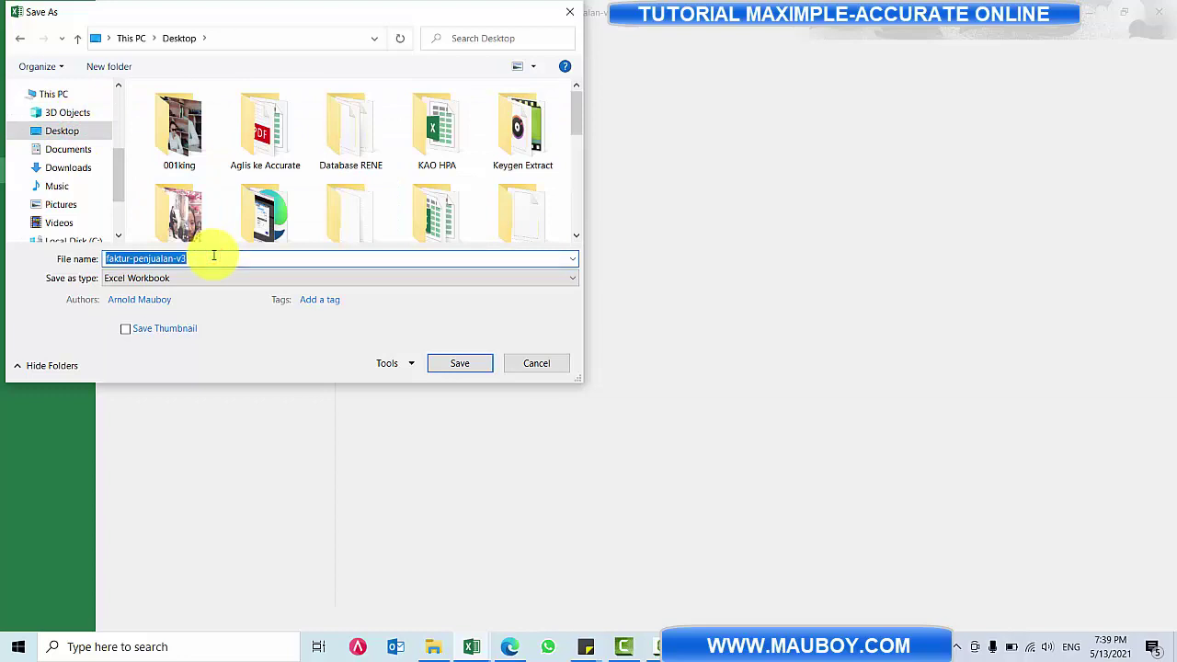
pyautogui.write('tes-f')
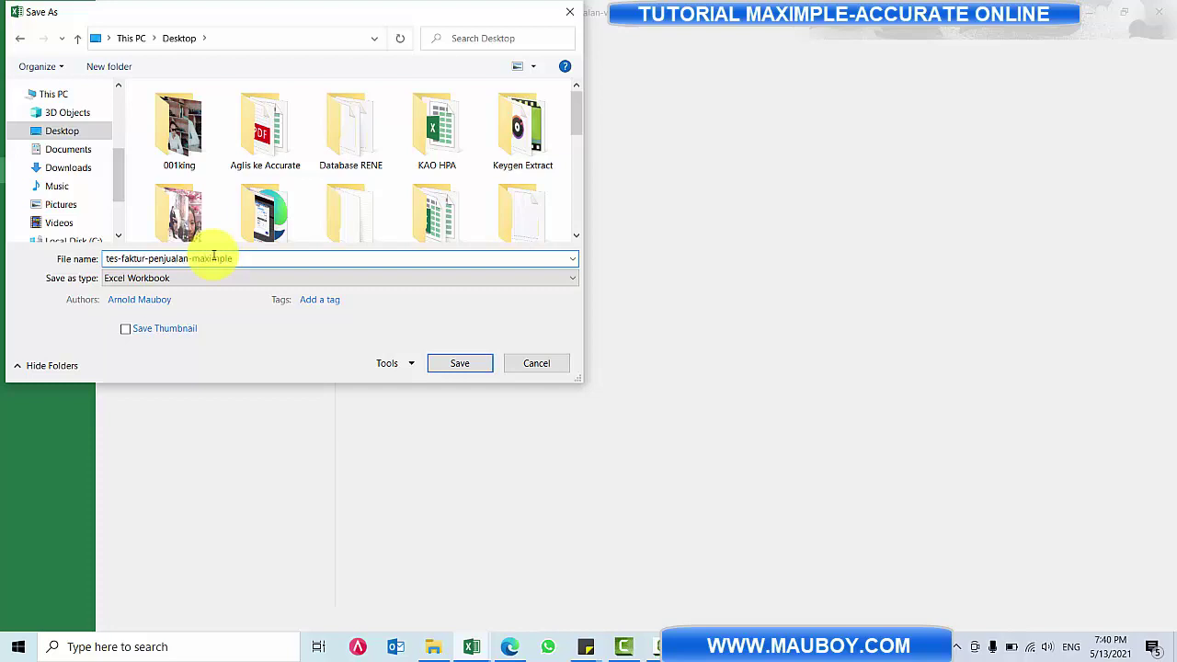
pyautogui.click(463, 364)
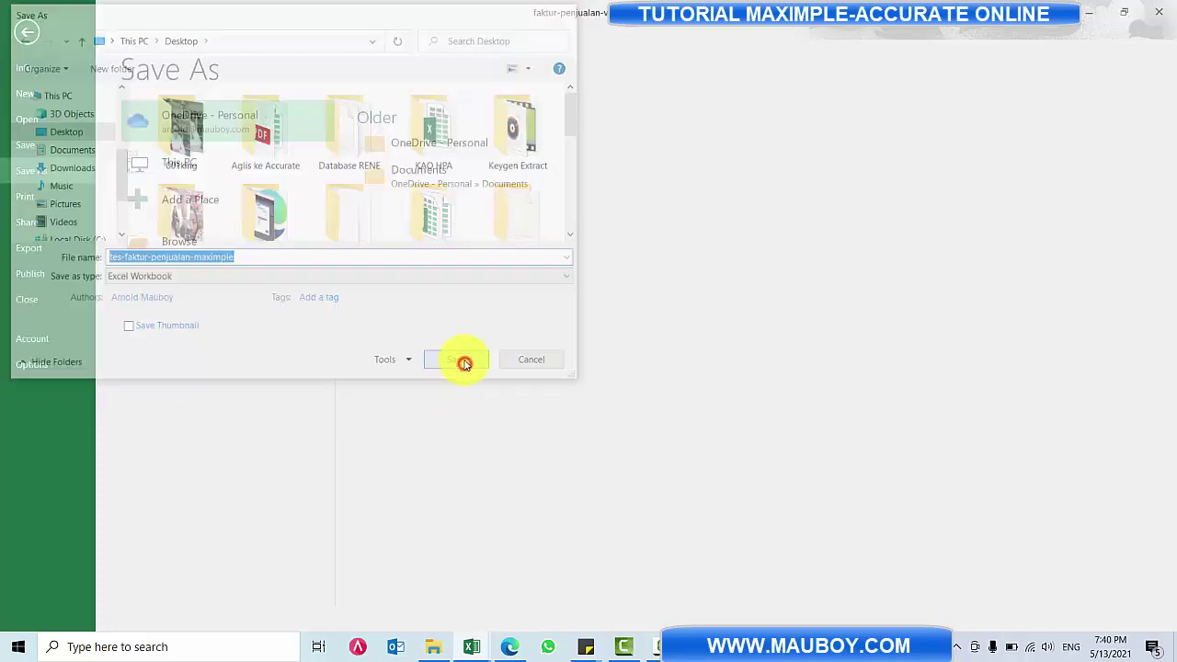
# - Switch back to maXimple and review the earlier uploads and their statuses in the Faktur Penjualan list
pyautogui.click(512, 644)
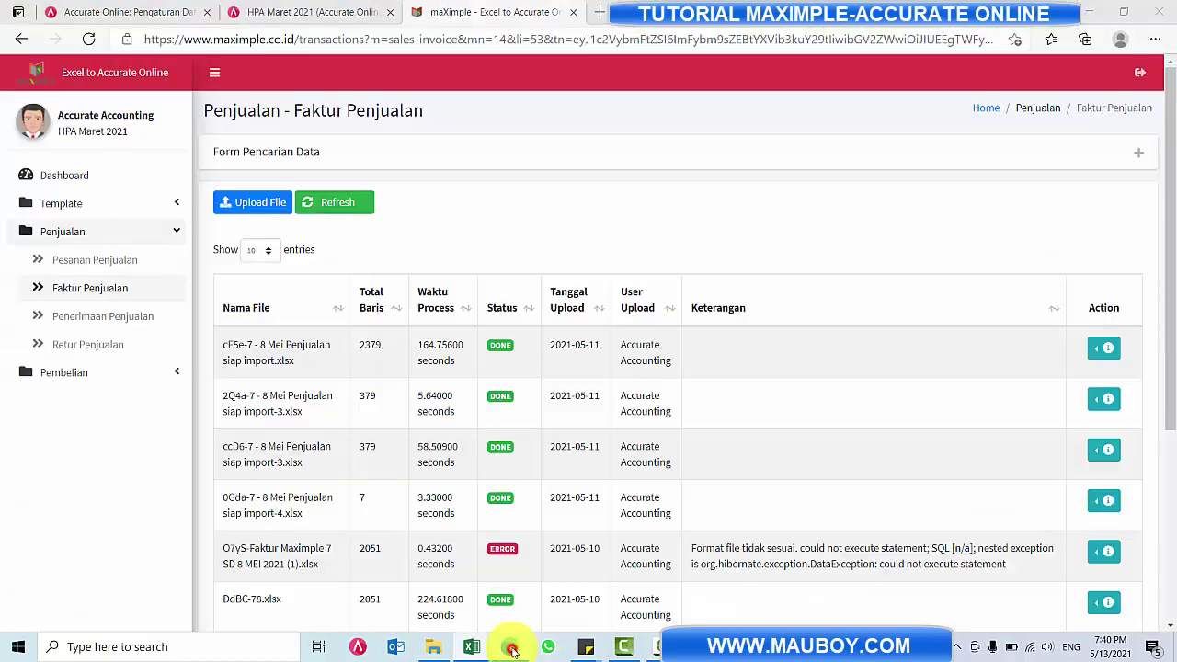
pyautogui.click(266, 206)
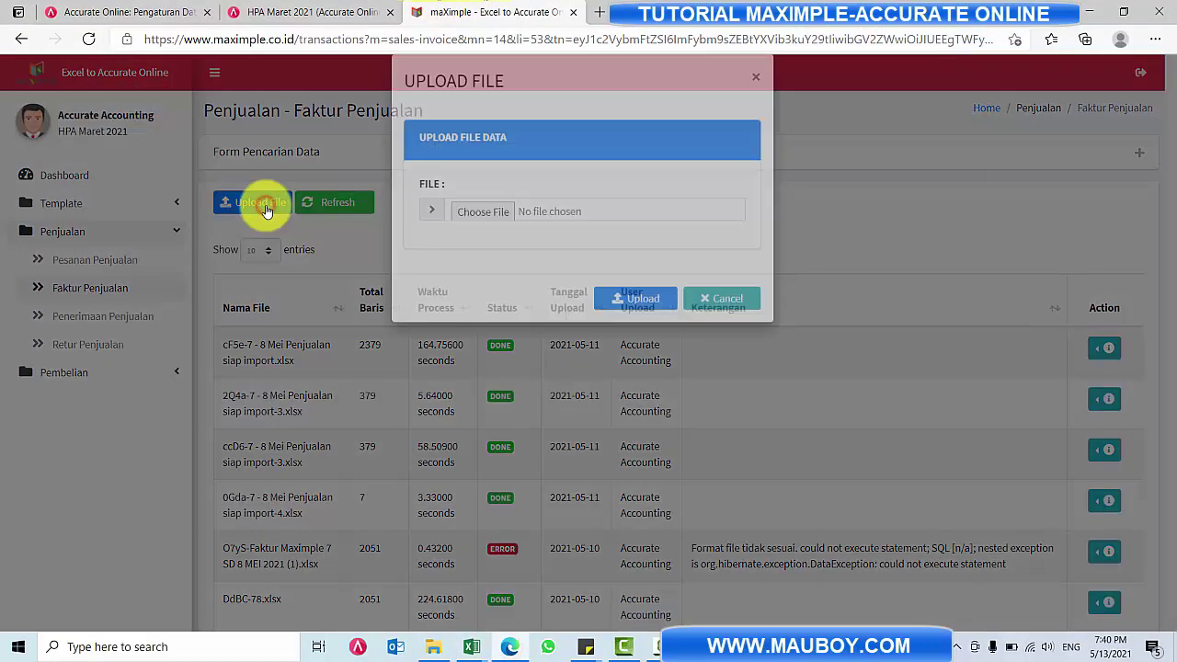
pyautogui.click(721, 322)
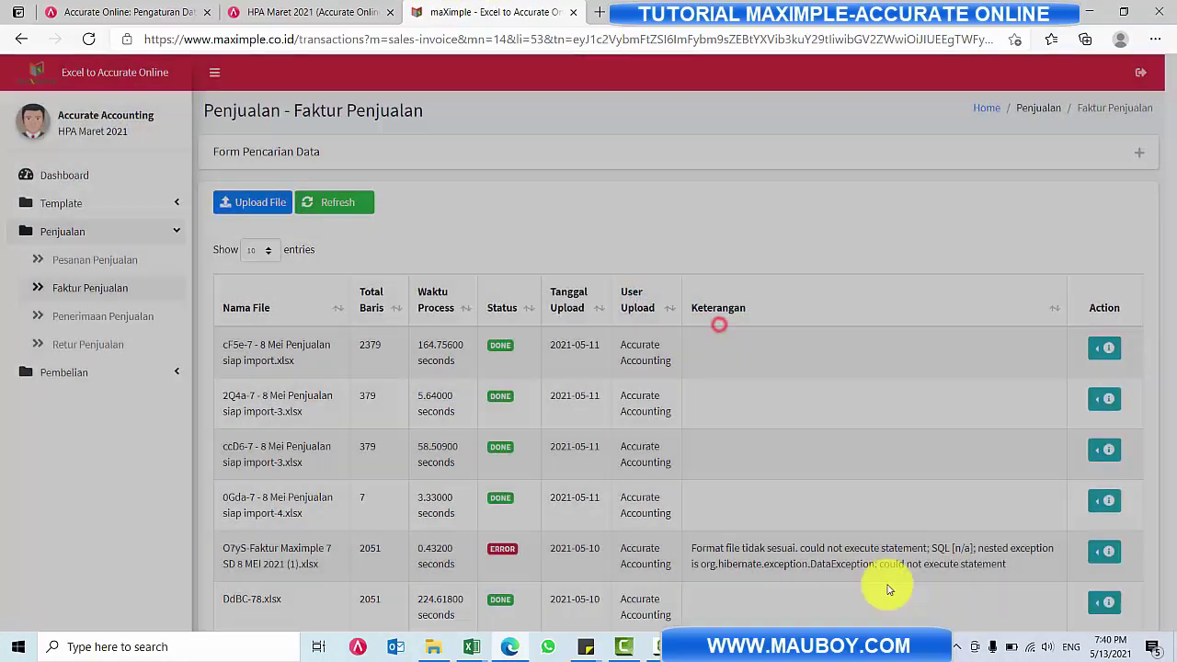
pyautogui.scroll(-2, 588, 419)
pyautogui.scroll(-2, 605, 426)
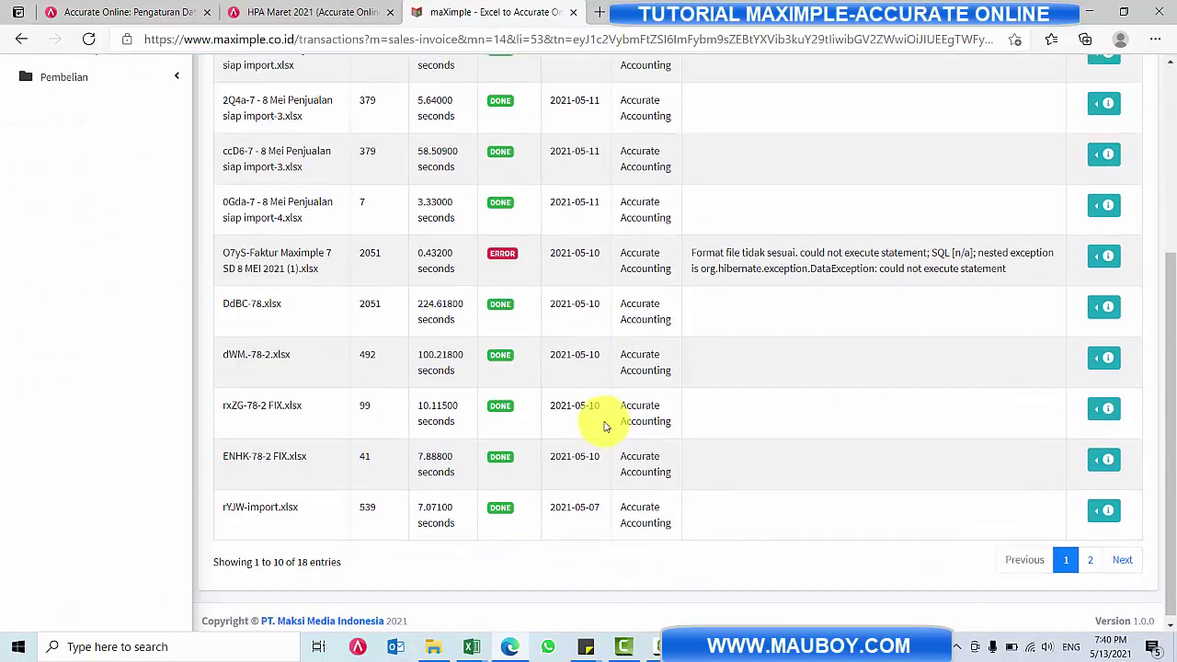
pyautogui.scroll(3, 605, 426)
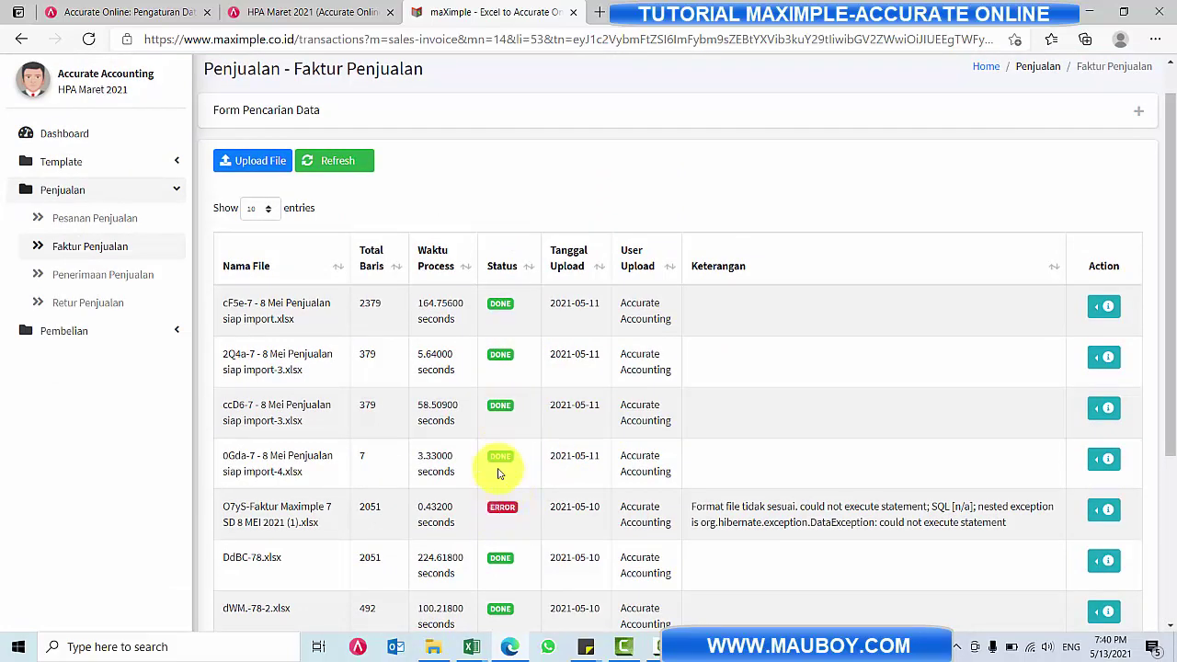
pyautogui.scroll(1, 441, 295)
# - Upload tes-faktur-penjualan-maximple.xlsx from the Desktop to the Faktur Penjualan page
pyautogui.click(252, 204)
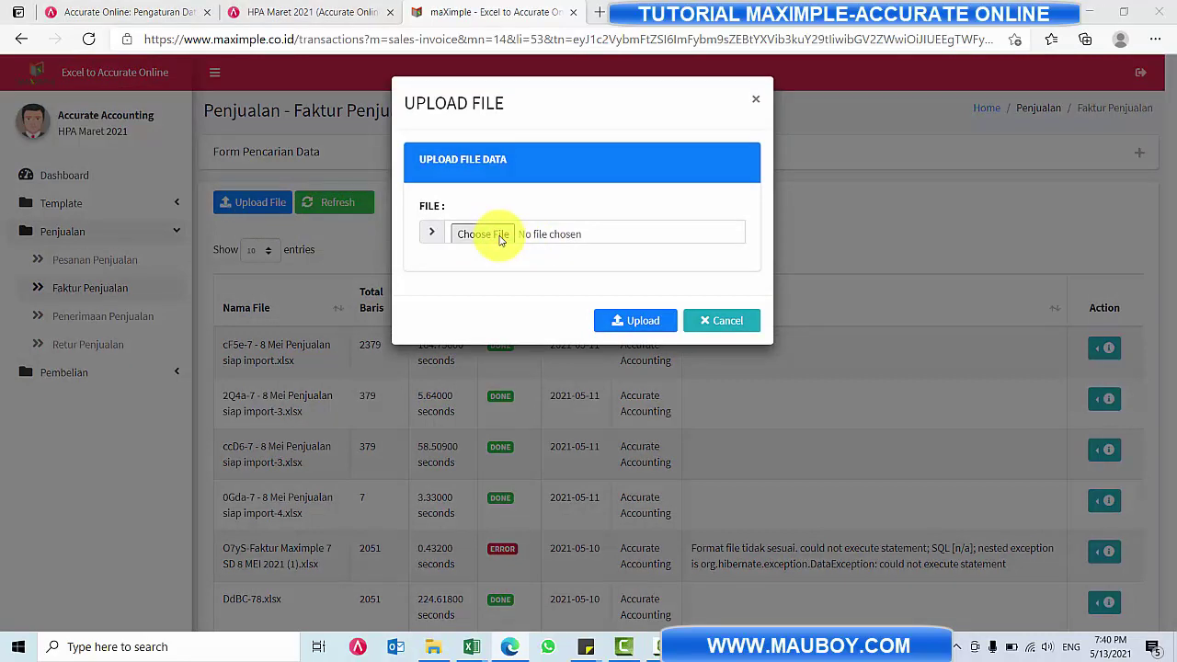
pyautogui.click(501, 235)
pyautogui.click(263, 303)
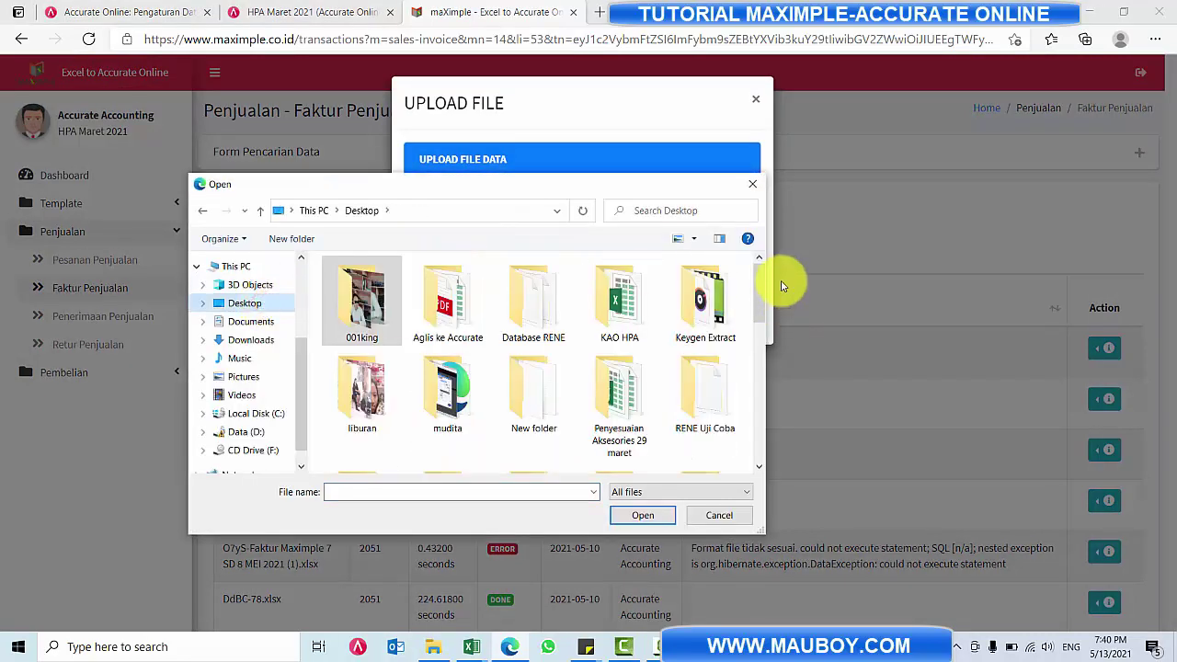
pyautogui.scroll(-5, 746, 386)
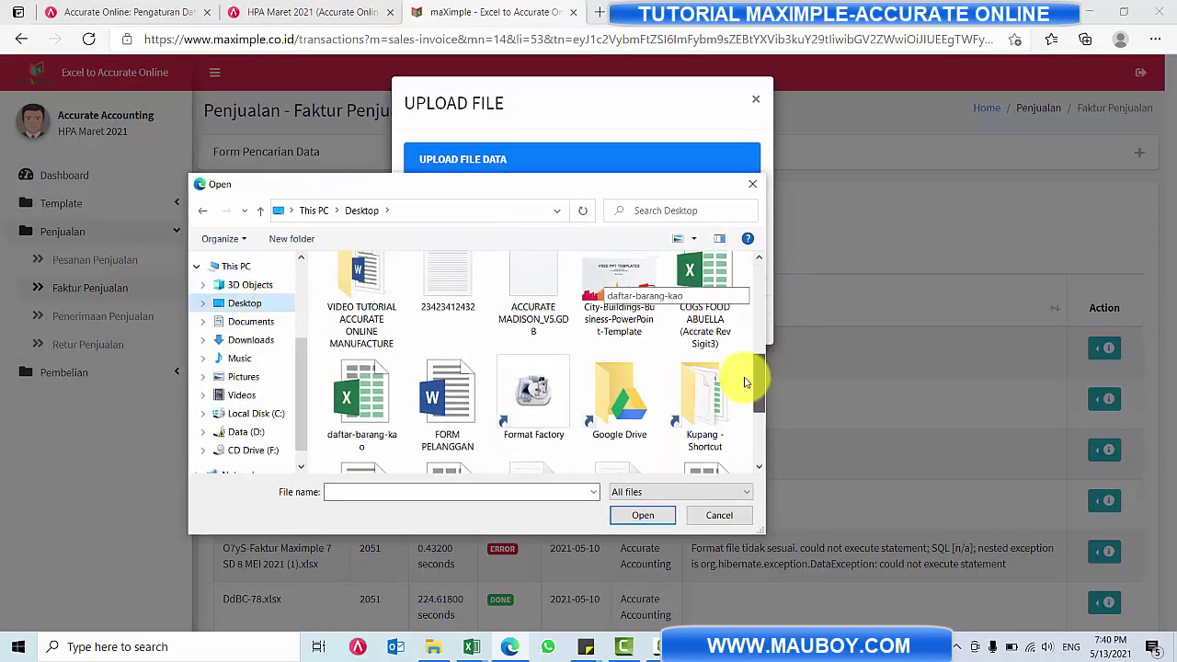
pyautogui.moveTo(746, 383); pyautogui.dragTo(746, 449)
pyautogui.click(462, 420)
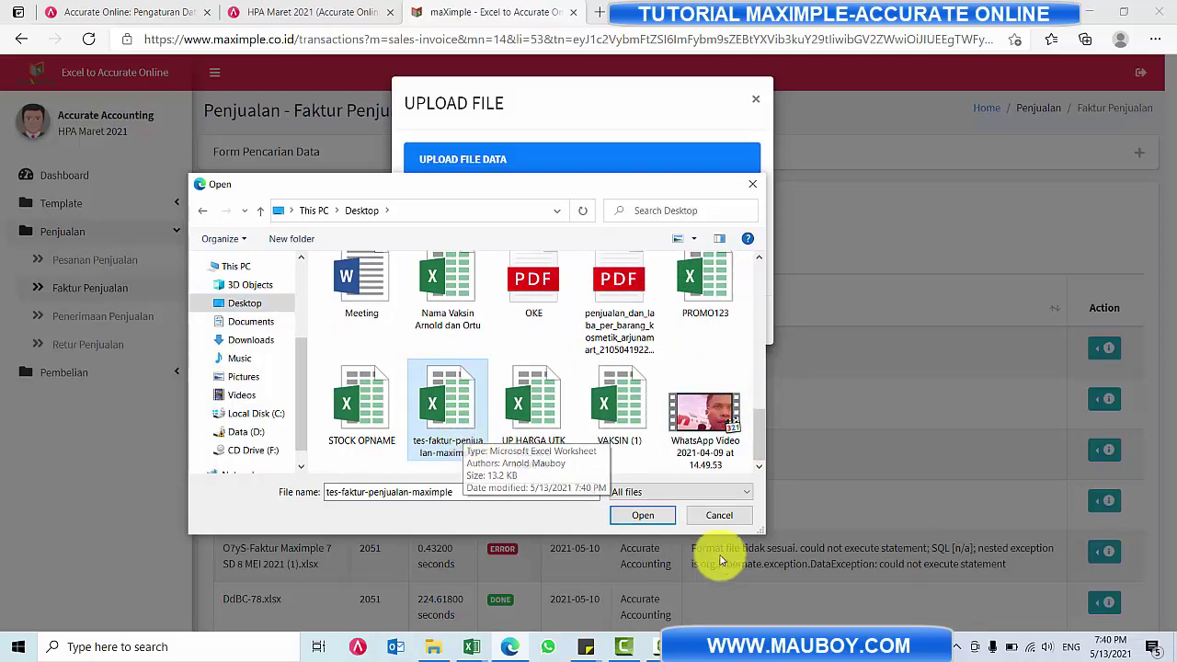
pyautogui.click(641, 515)
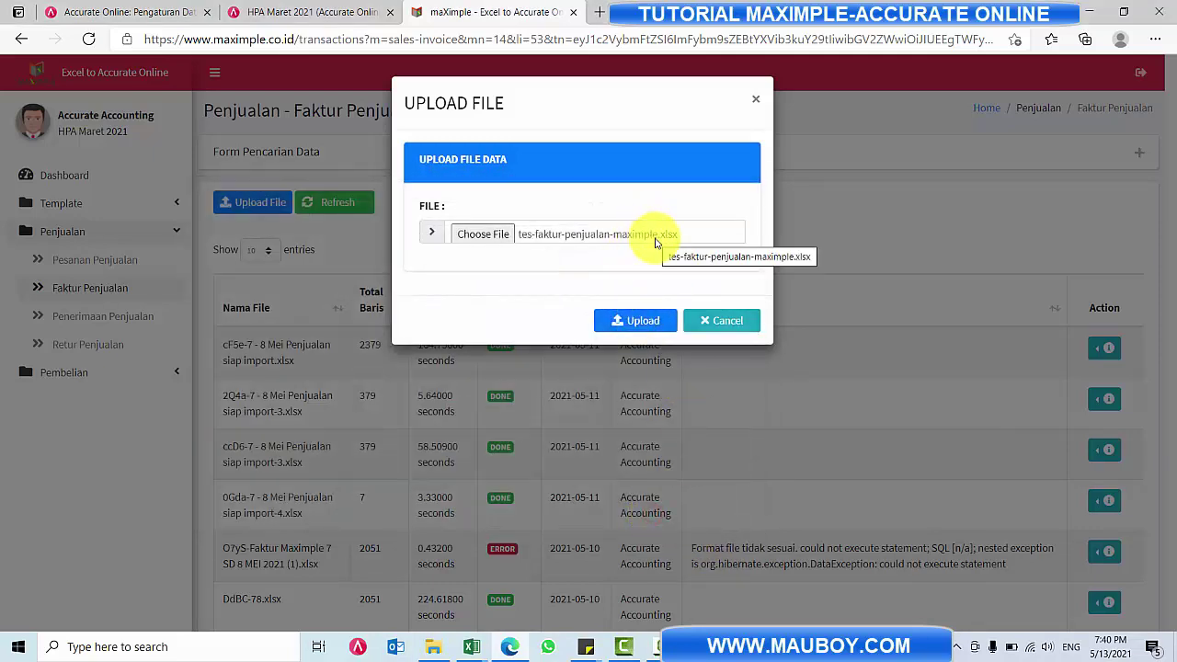
pyautogui.click(644, 321)
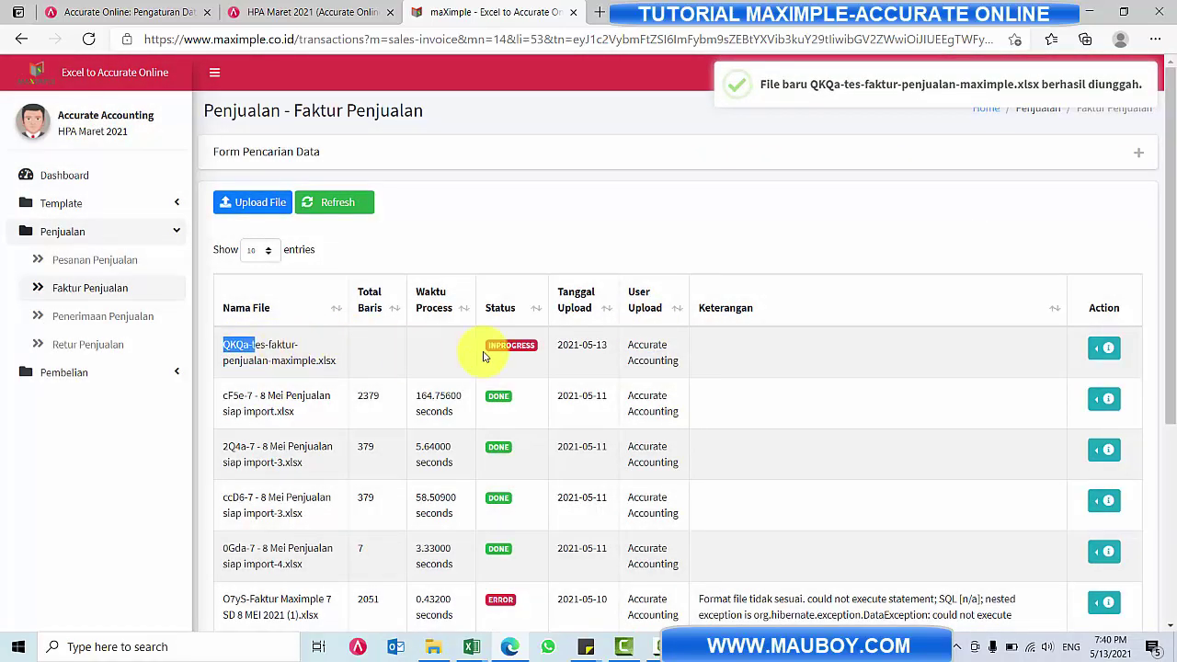
# - Check the file name and status of the newly uploaded entry in the Faktur Penjualan list
pyautogui.click(488, 346)
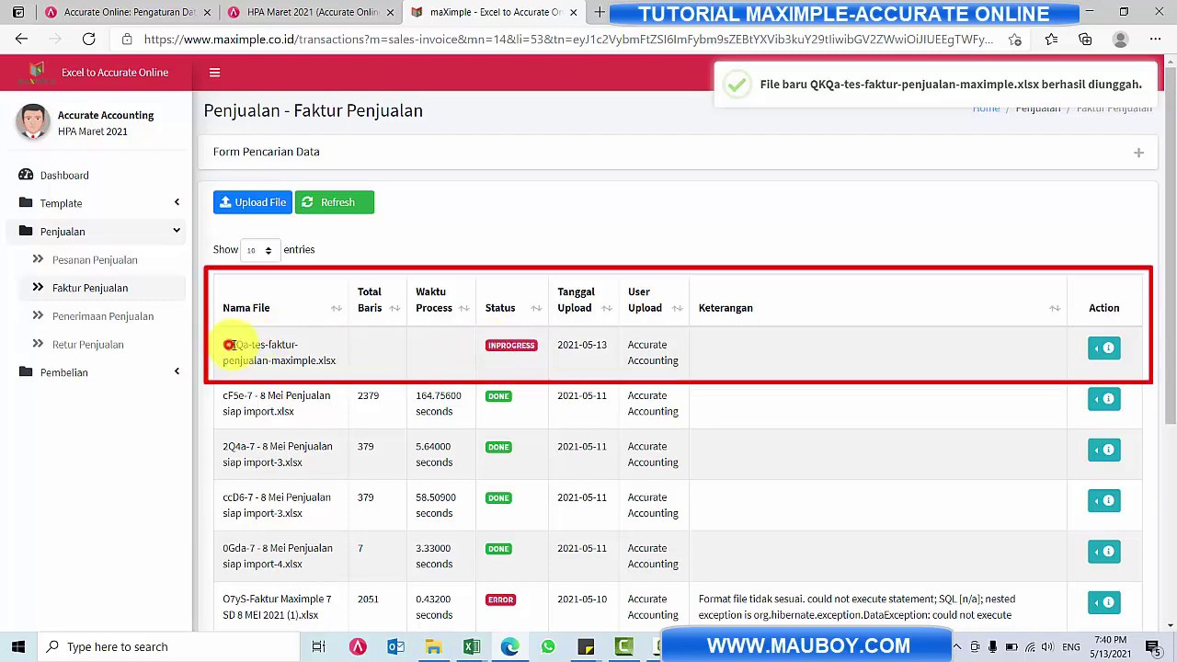
pyautogui.moveTo(228, 344); pyautogui.dragTo(337, 359)
pyautogui.click(310, 348)
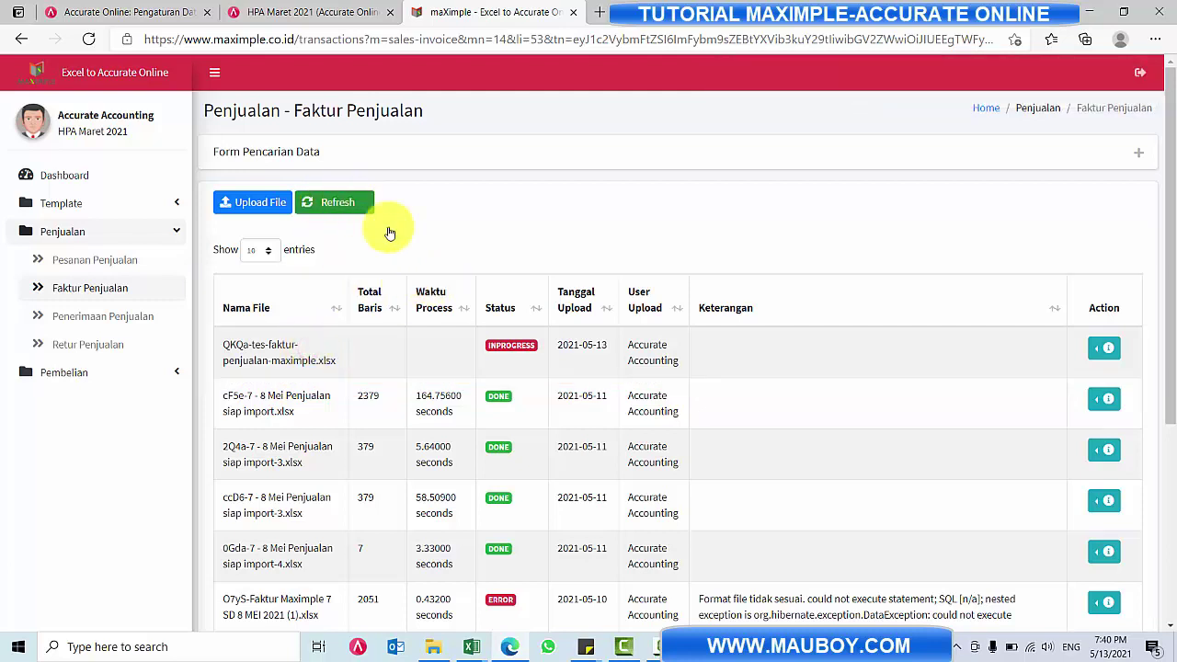
# - Refresh the Faktur Penjualan list and check the processed row count and status of the tes-faktur-penjualan-maximple upload
pyautogui.click(316, 205)
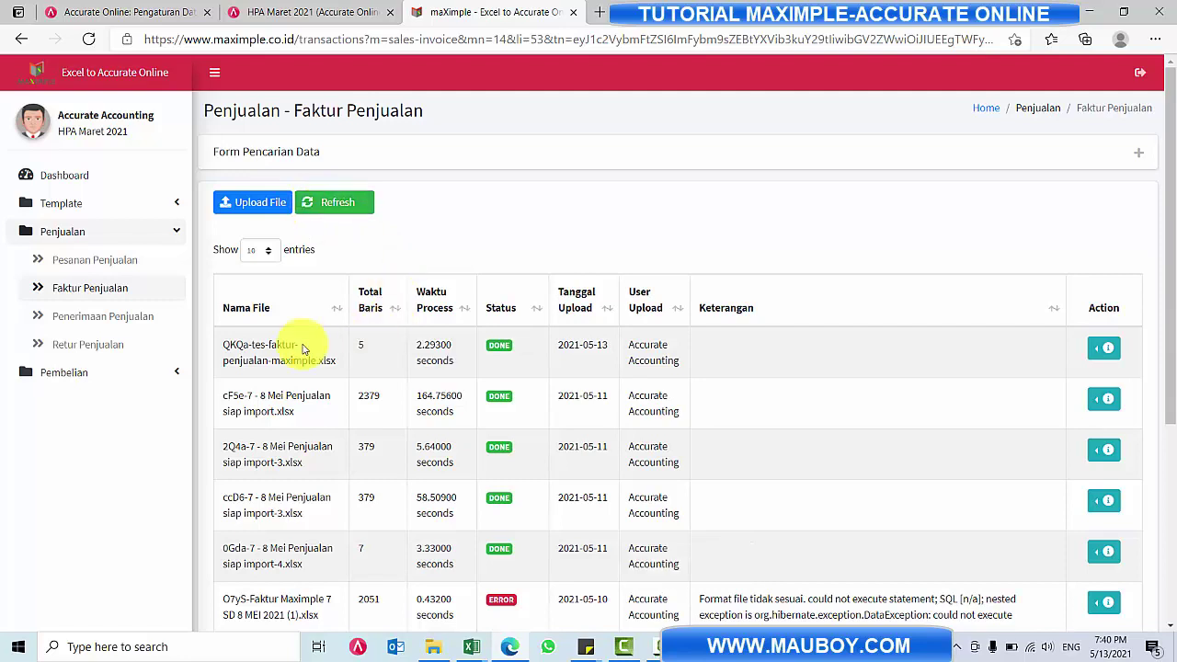
pyautogui.moveTo(232, 343); pyautogui.dragTo(298, 345)
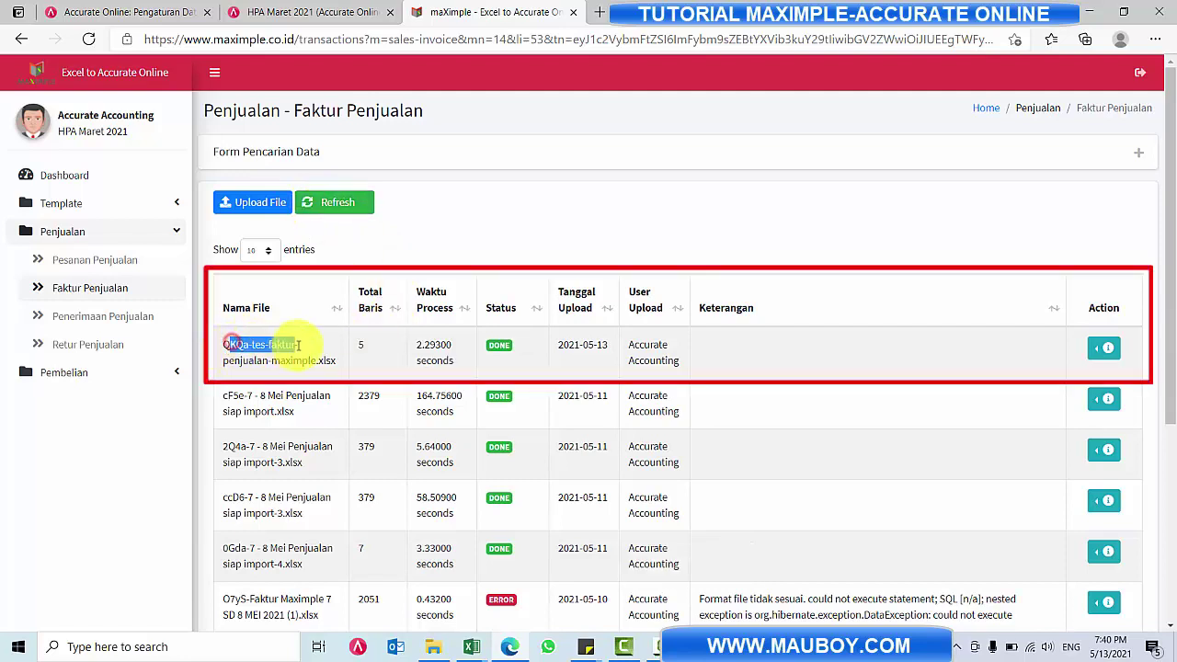
pyautogui.doubleClick(359, 344)
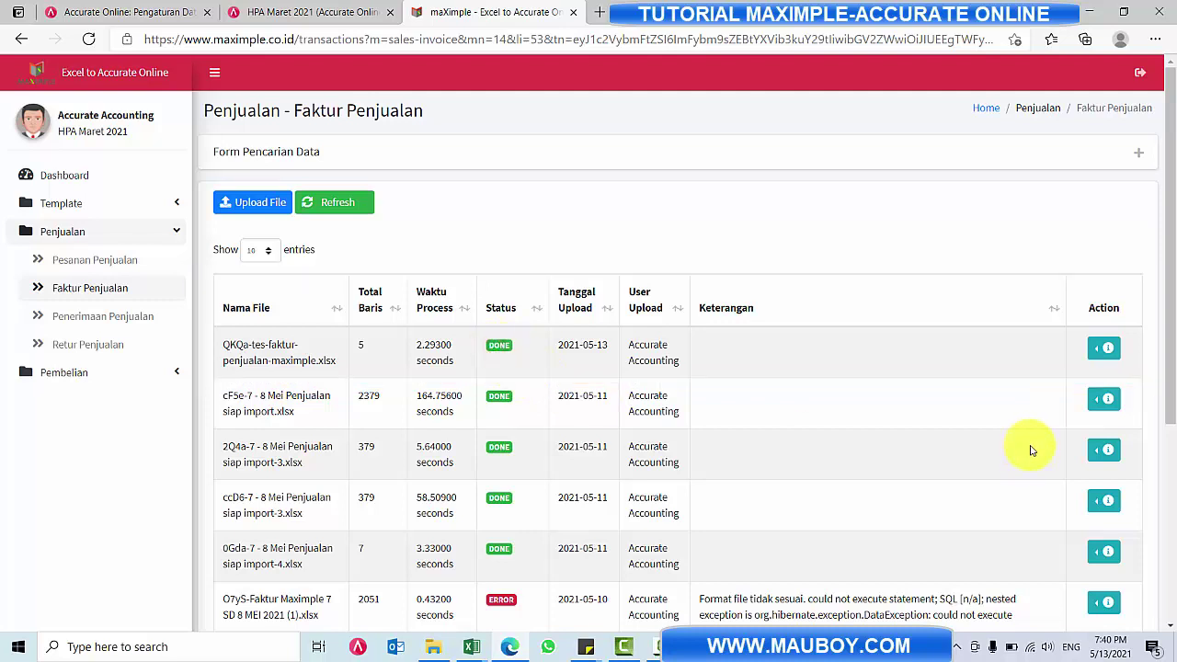
# - Open the report for the tes-faktur-penjualan-maximple upload and compare its invoice numbers with those in the Excel workbook
pyautogui.click(1109, 350)
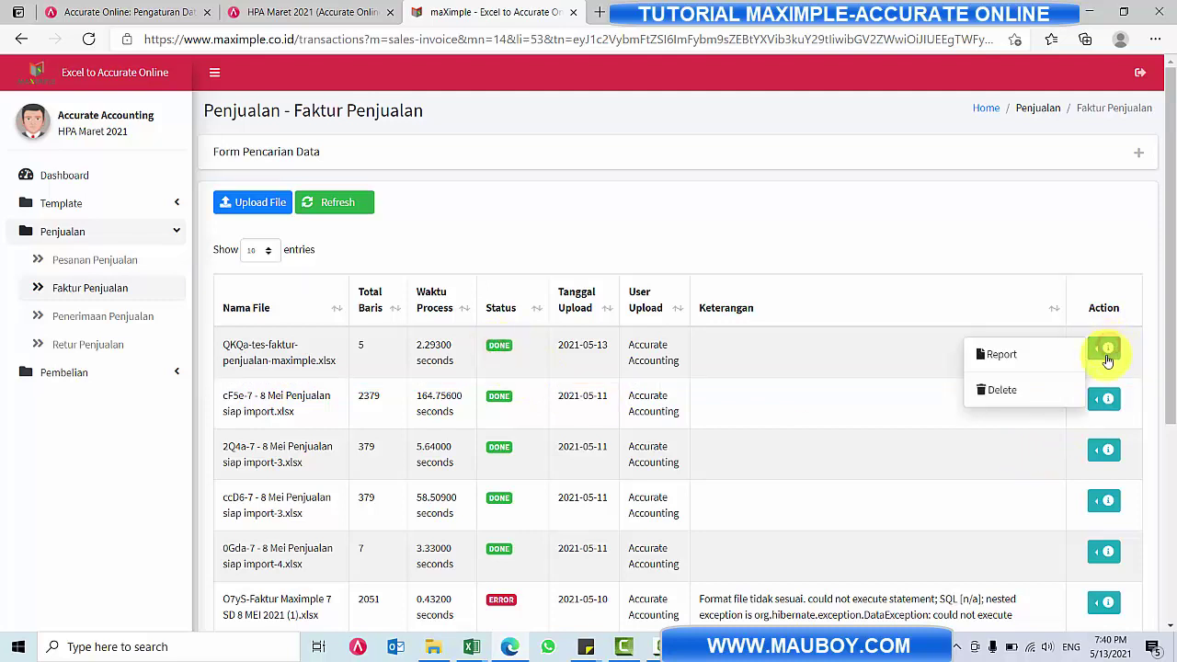
pyautogui.click(1011, 357)
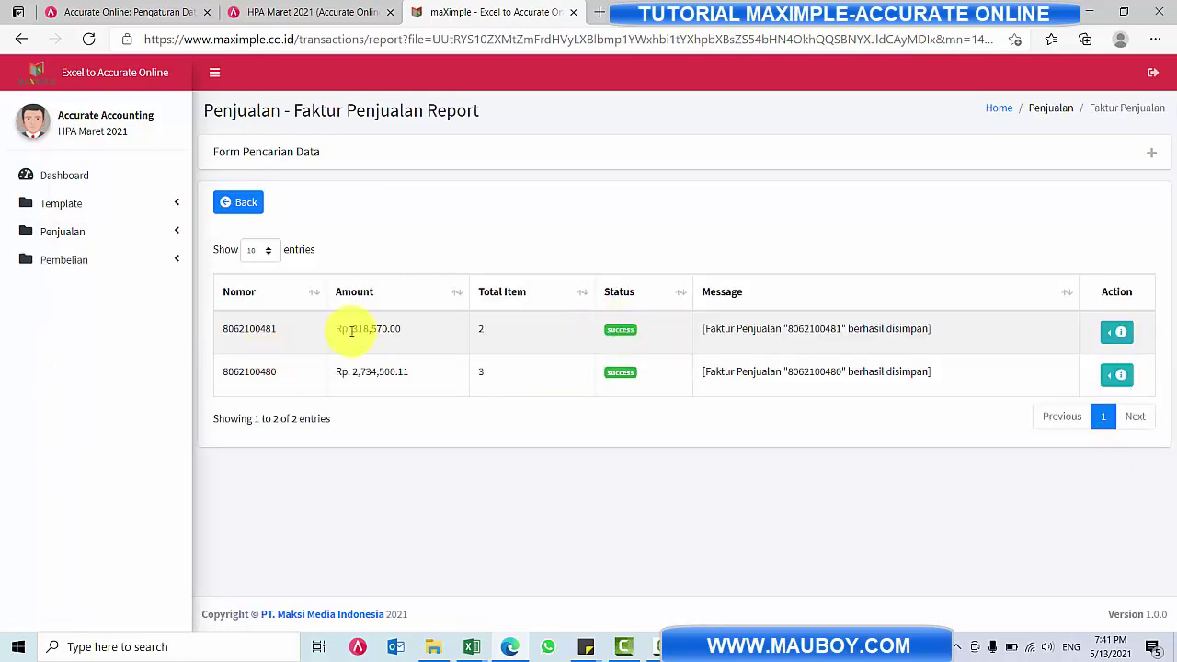
pyautogui.doubleClick(263, 372)
pyautogui.click(474, 648)
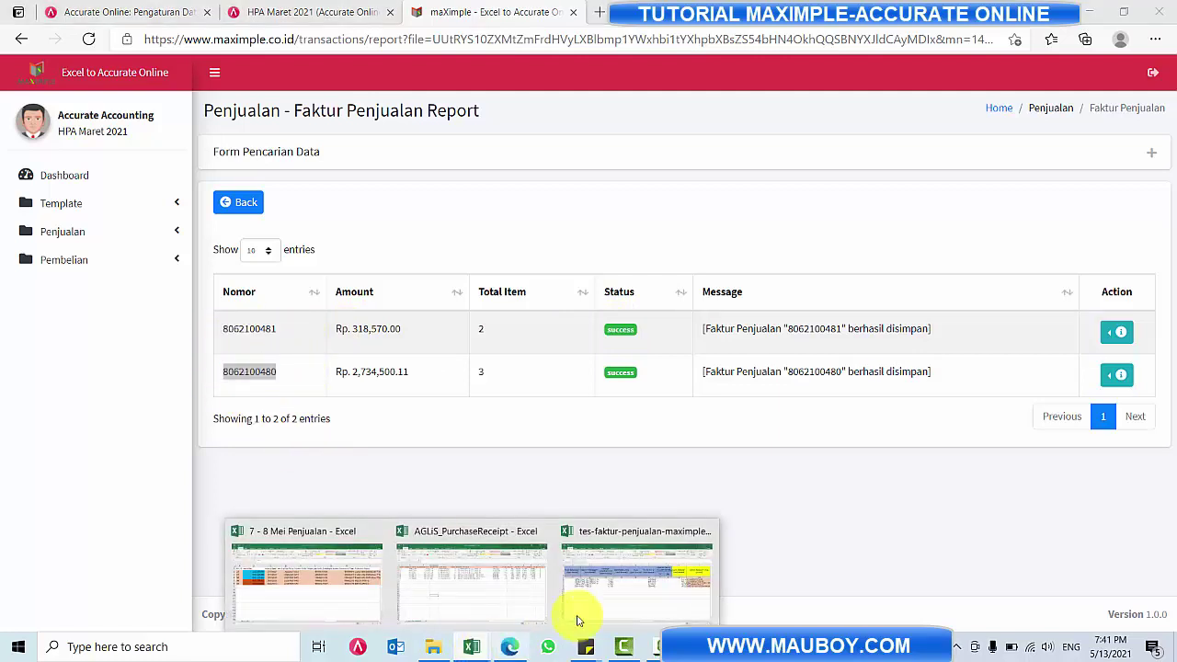
pyautogui.click(604, 598)
pyautogui.click(184, 342)
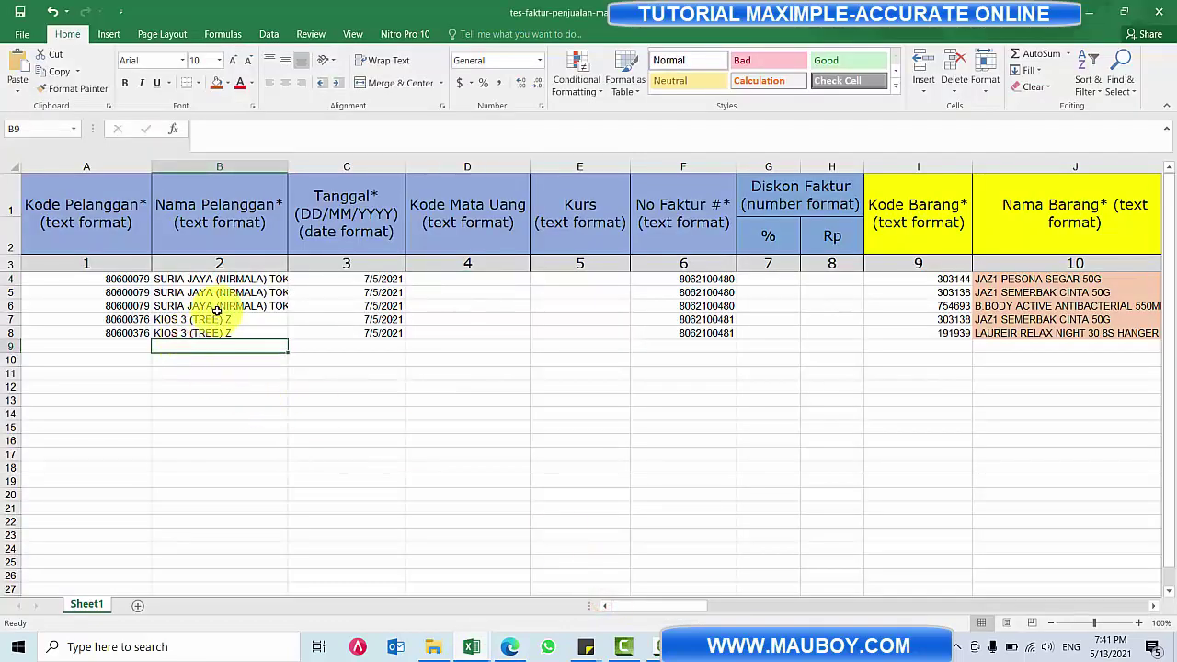
pyautogui.hotkey('alt', 'Tab')
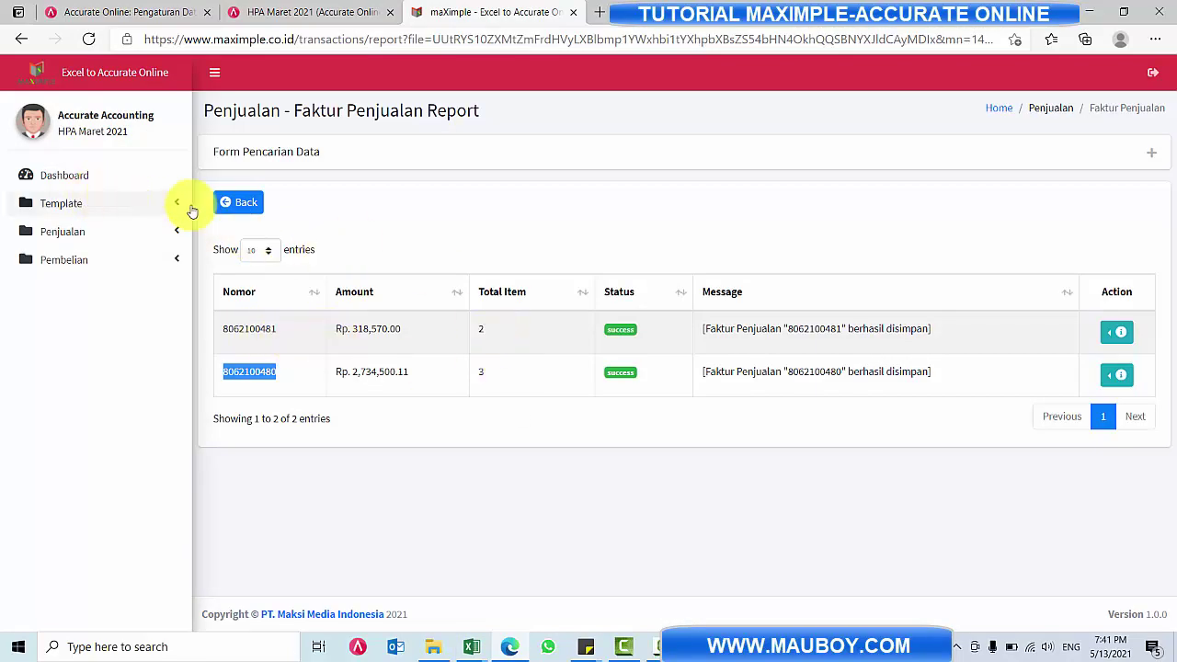
# - Open the report for the "cF5e-7 - 8 Mei Penjualan siap import.xlsx" upload and review its results, including page 5
pyautogui.click(248, 202)
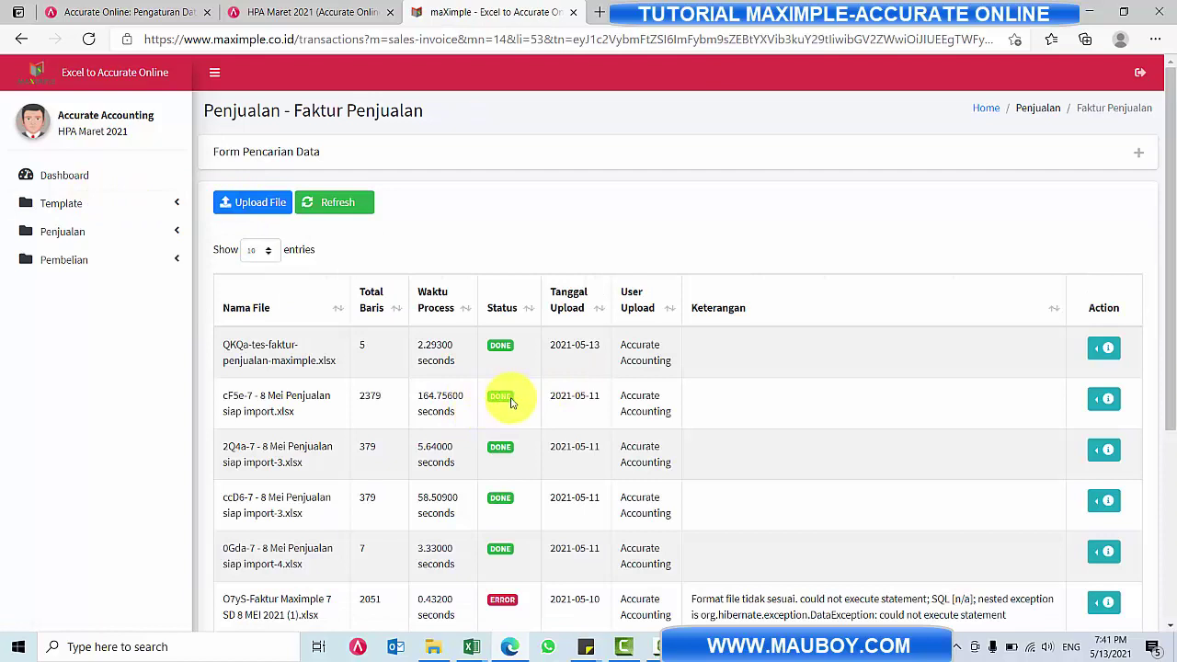
pyautogui.click(1098, 399)
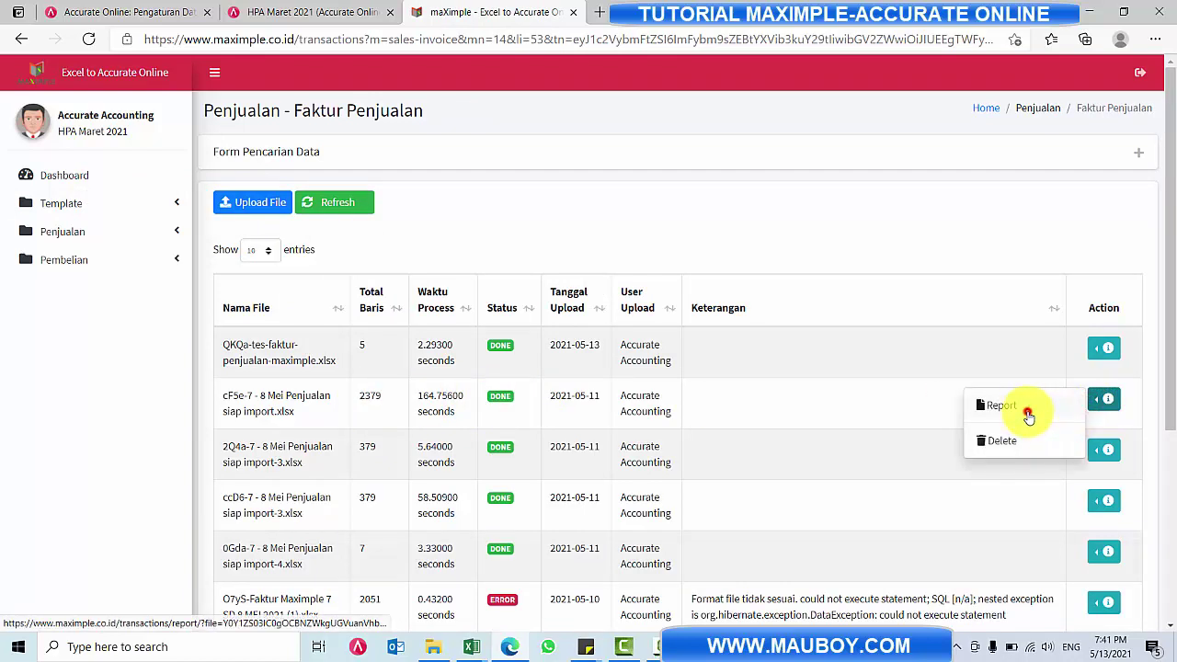
pyautogui.click(1027, 414)
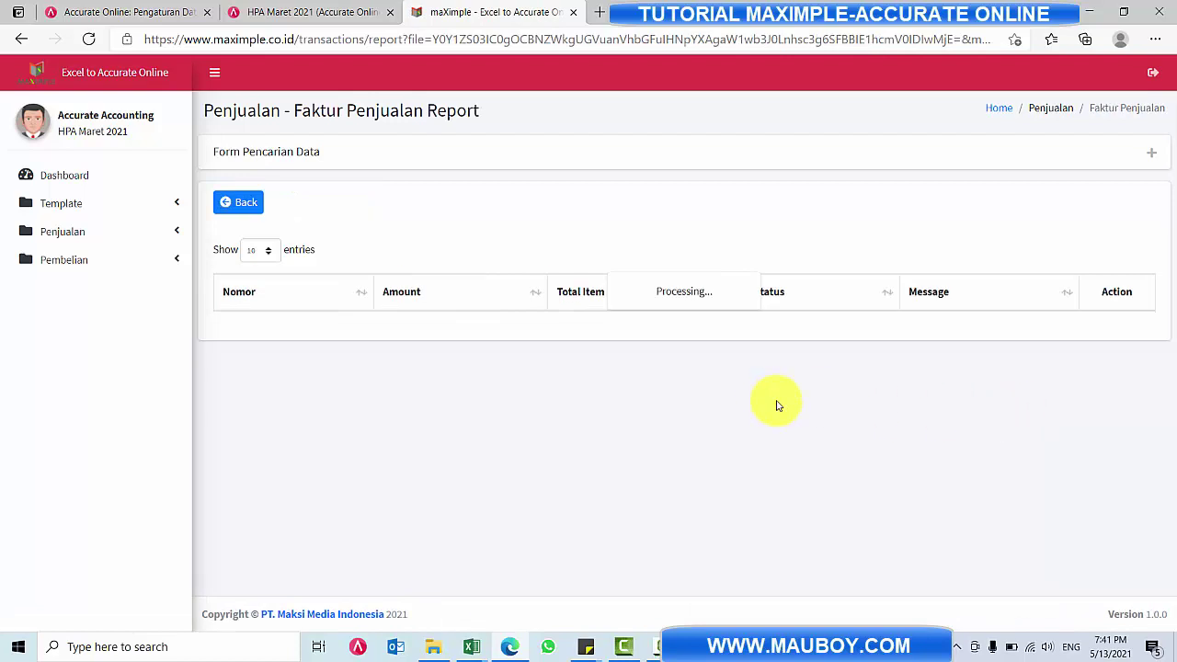
pyautogui.scroll(-2, 754, 407)
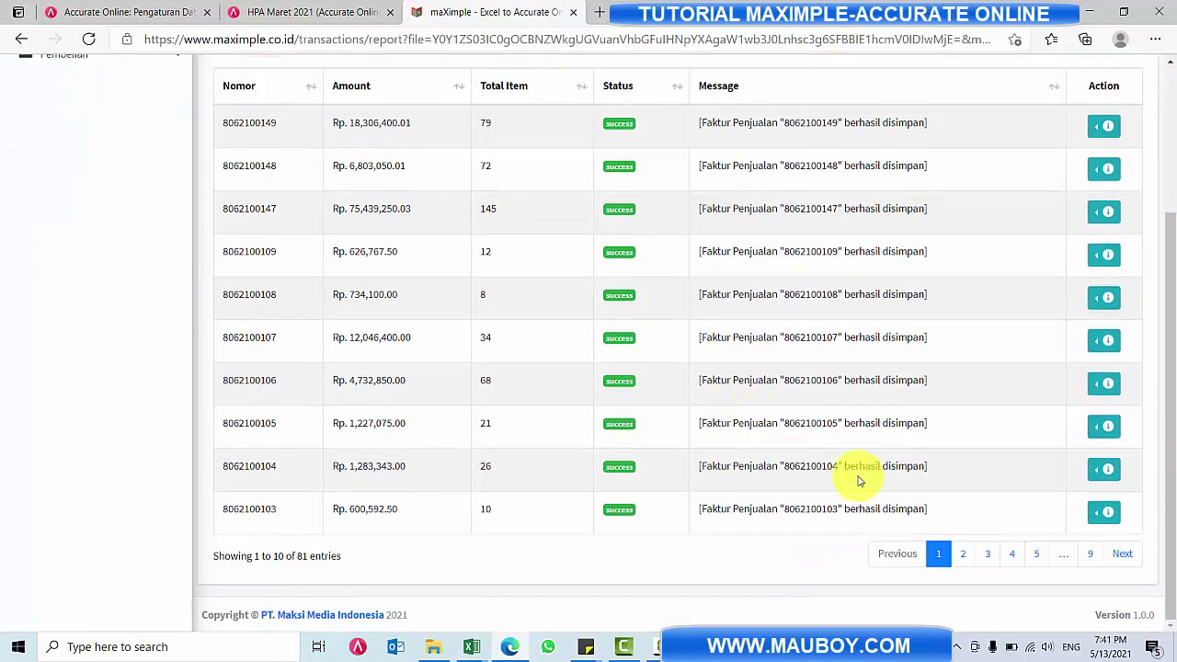
pyautogui.click(1040, 556)
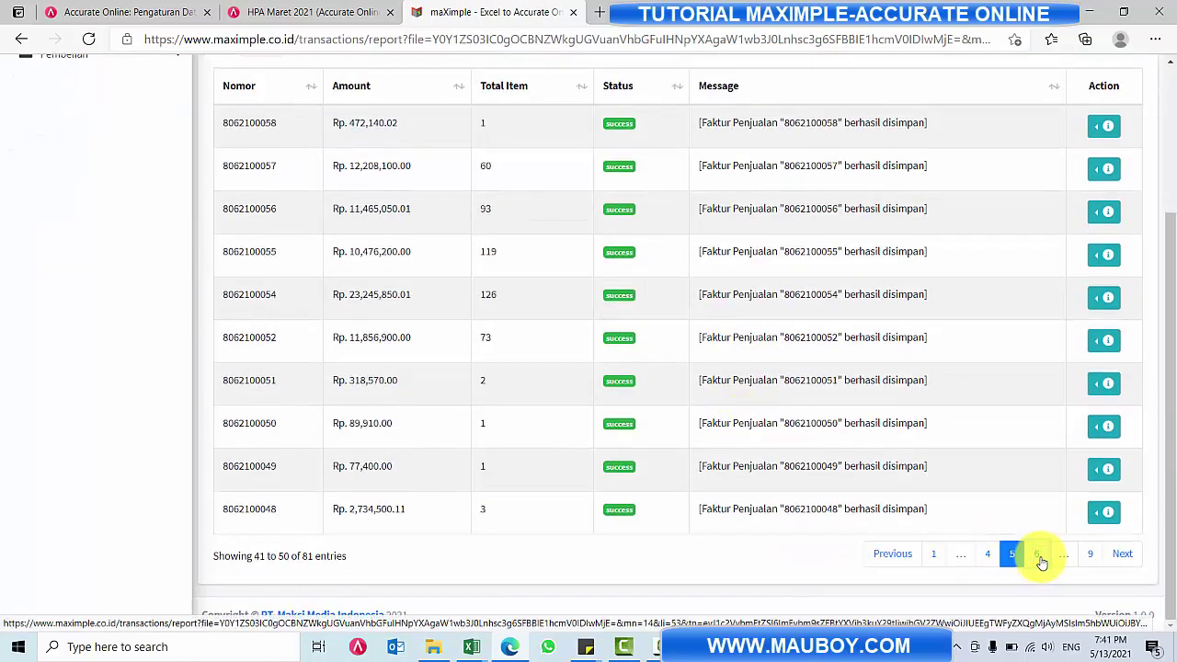
pyautogui.scroll(1, 250, 170)
pyautogui.scroll(3, 250, 170)
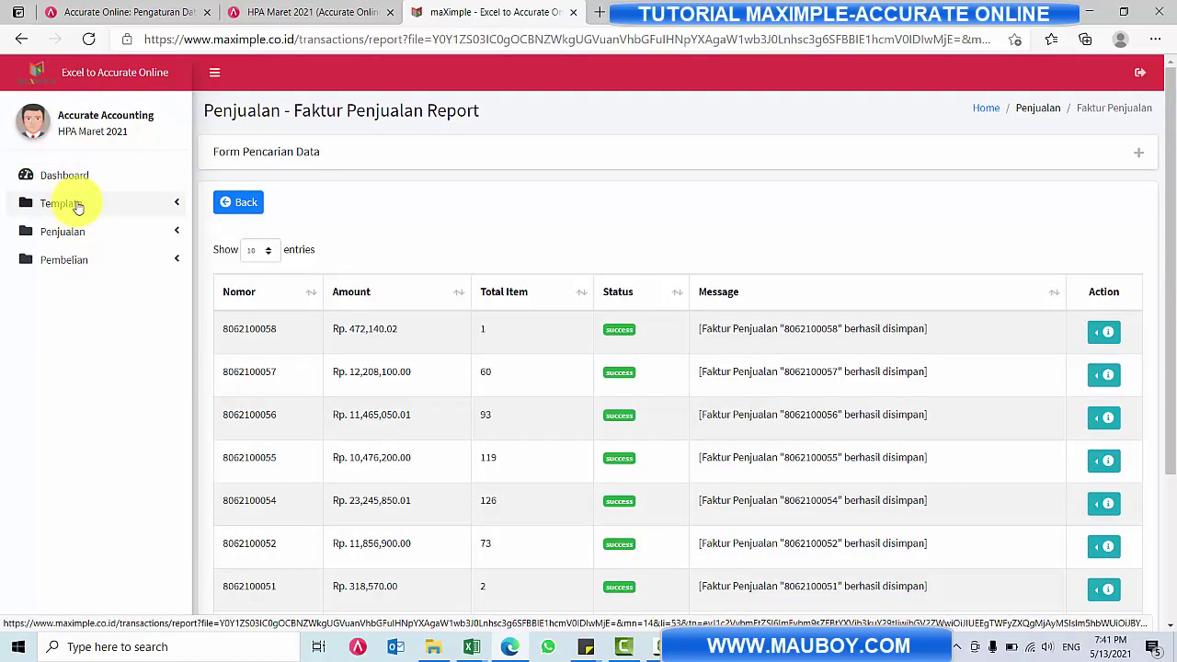
# - Open the report for the rxZG-78-2 FIX.xlsx upload and read the message of its first failed invoice
pyautogui.click(243, 206)
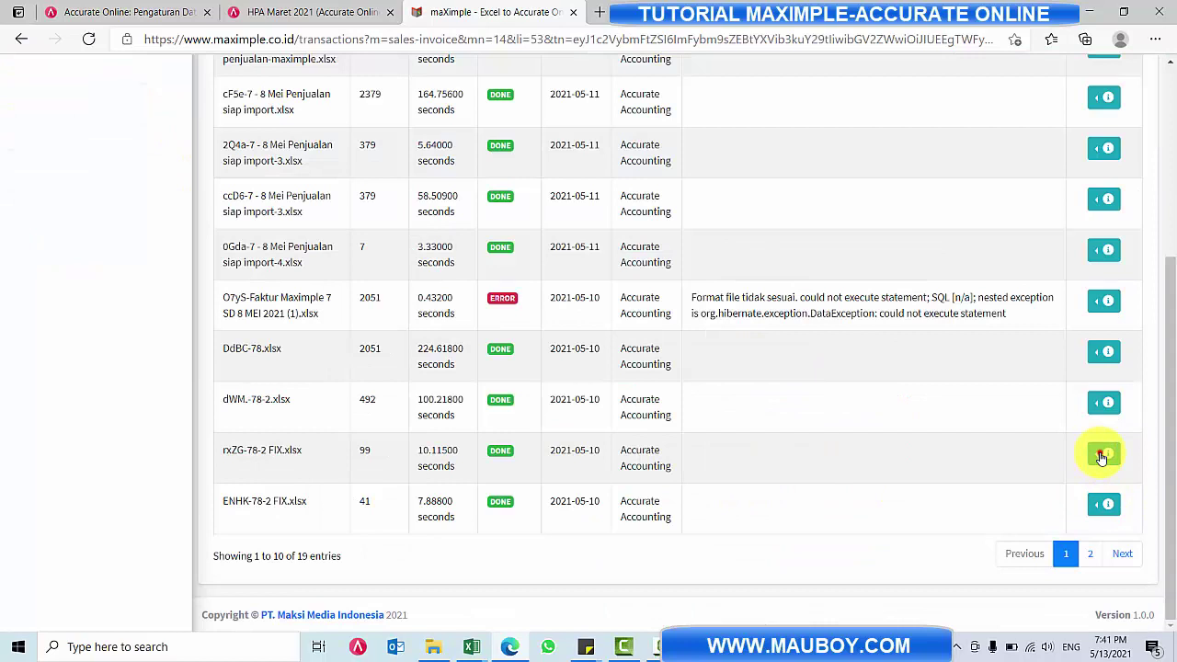
pyautogui.click(1102, 456)
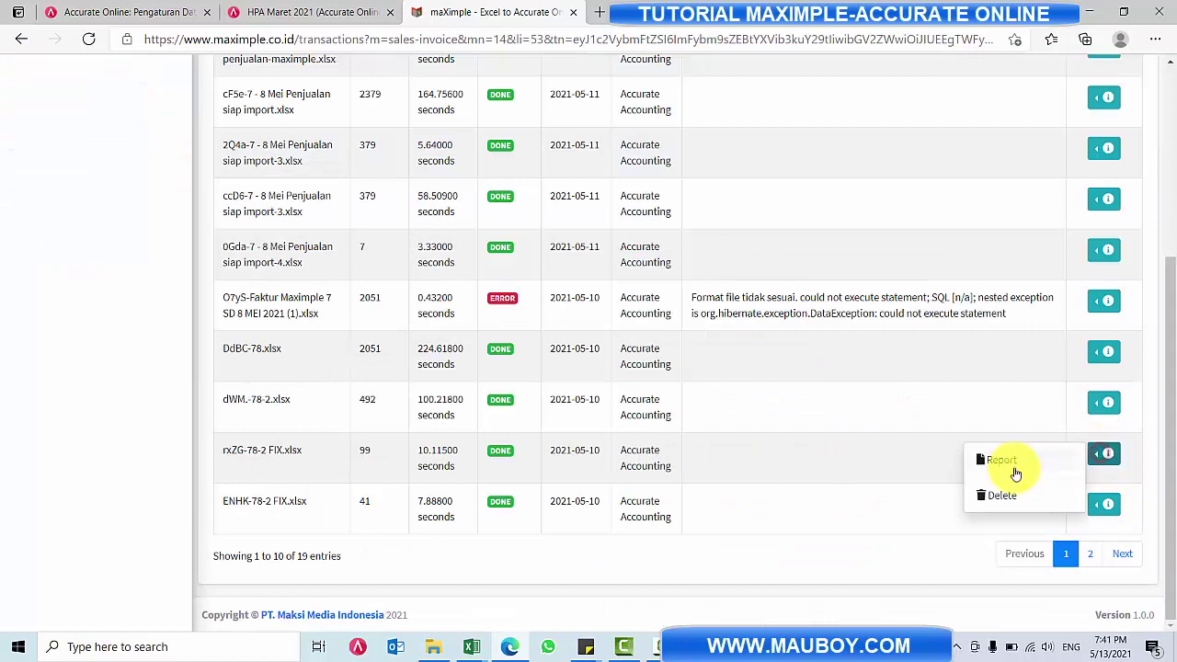
pyautogui.click(1007, 465)
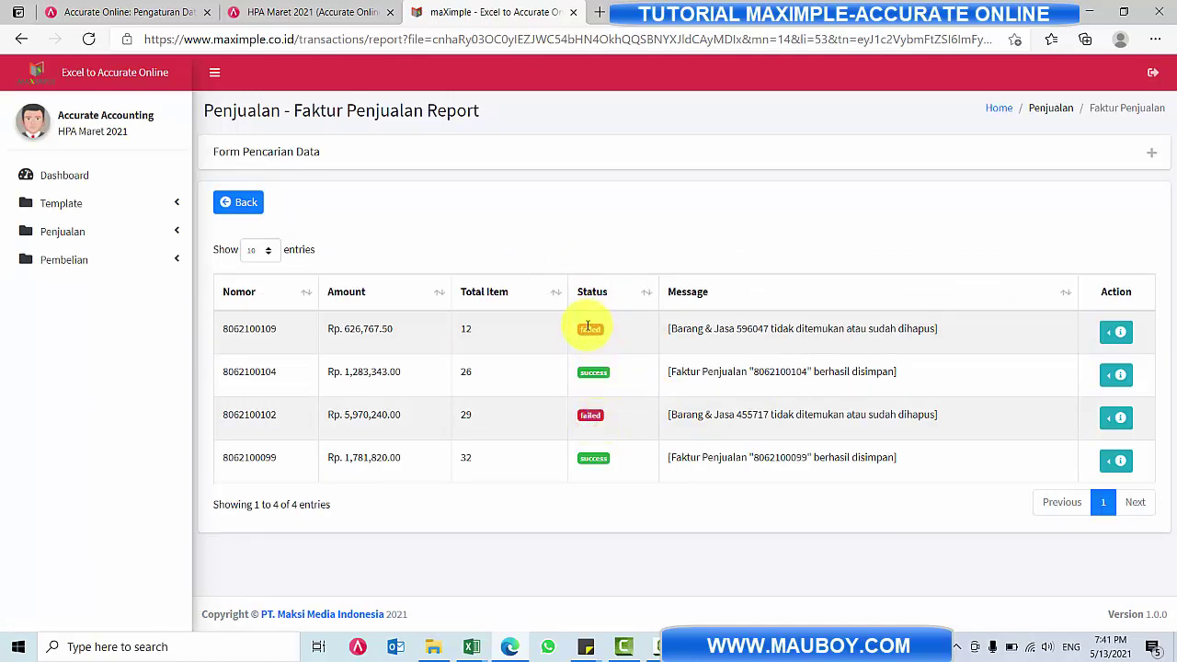
pyautogui.moveTo(672, 329); pyautogui.dragTo(972, 337)
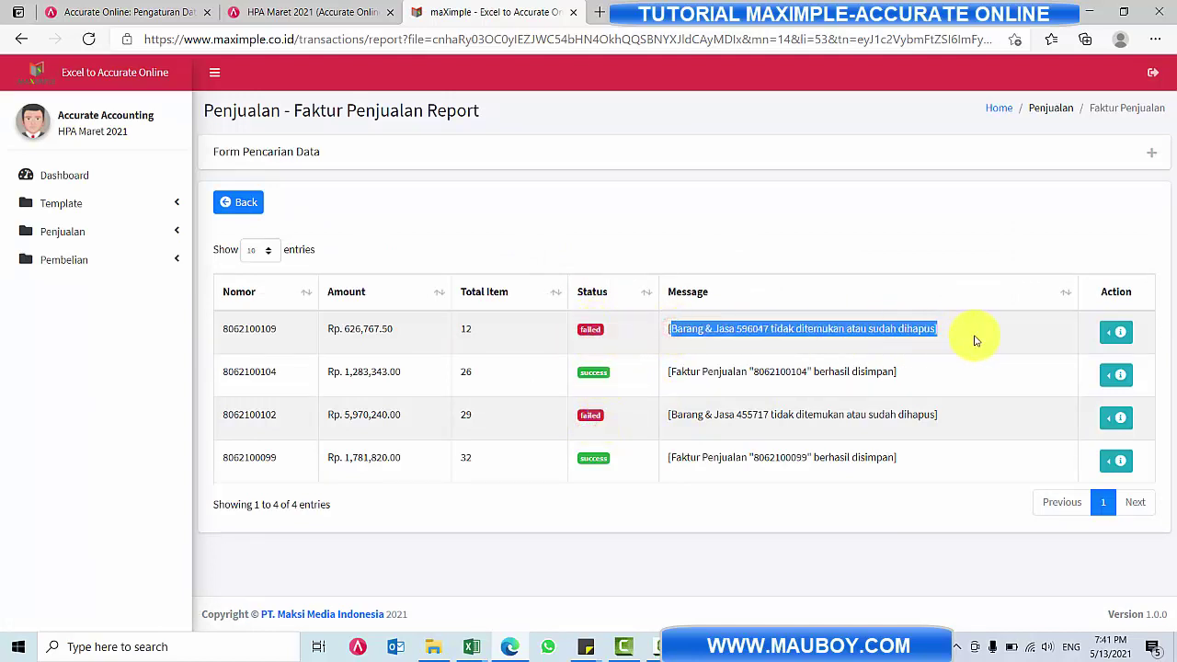
pyautogui.click(965, 336)
pyautogui.tripleClick(869, 331)
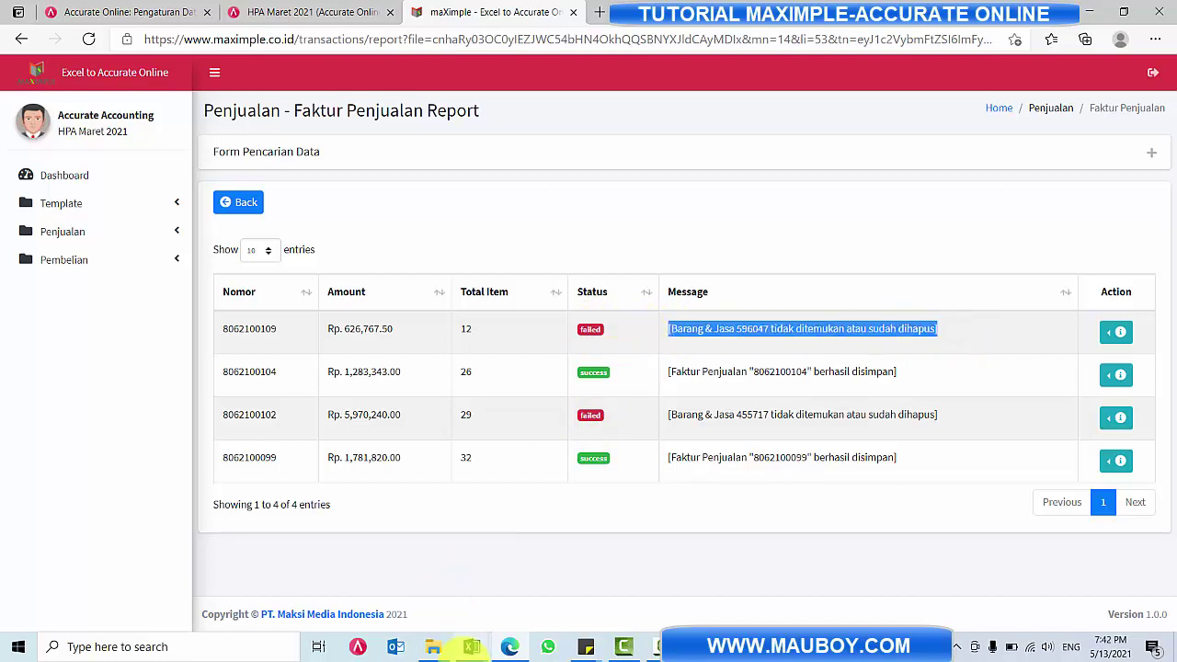
pyautogui.click(425, 193)
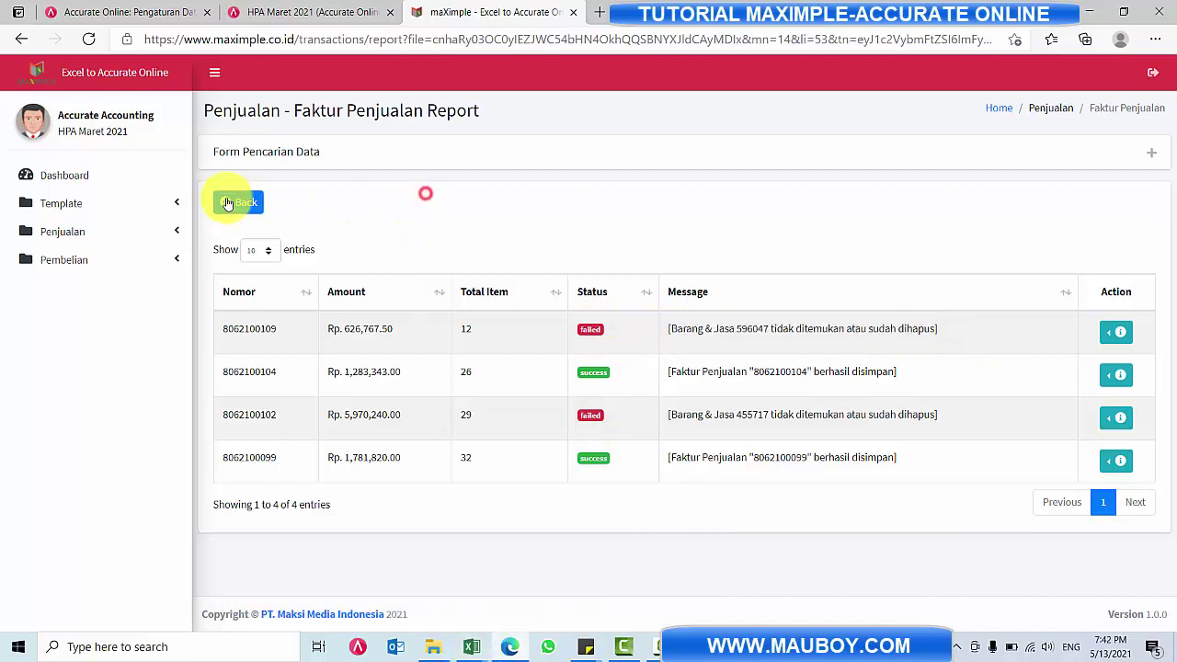
# - Return to the Faktur Penjualan upload list and reopen the report for the tes-faktur-penjualan-maximple upload
pyautogui.click(238, 202)
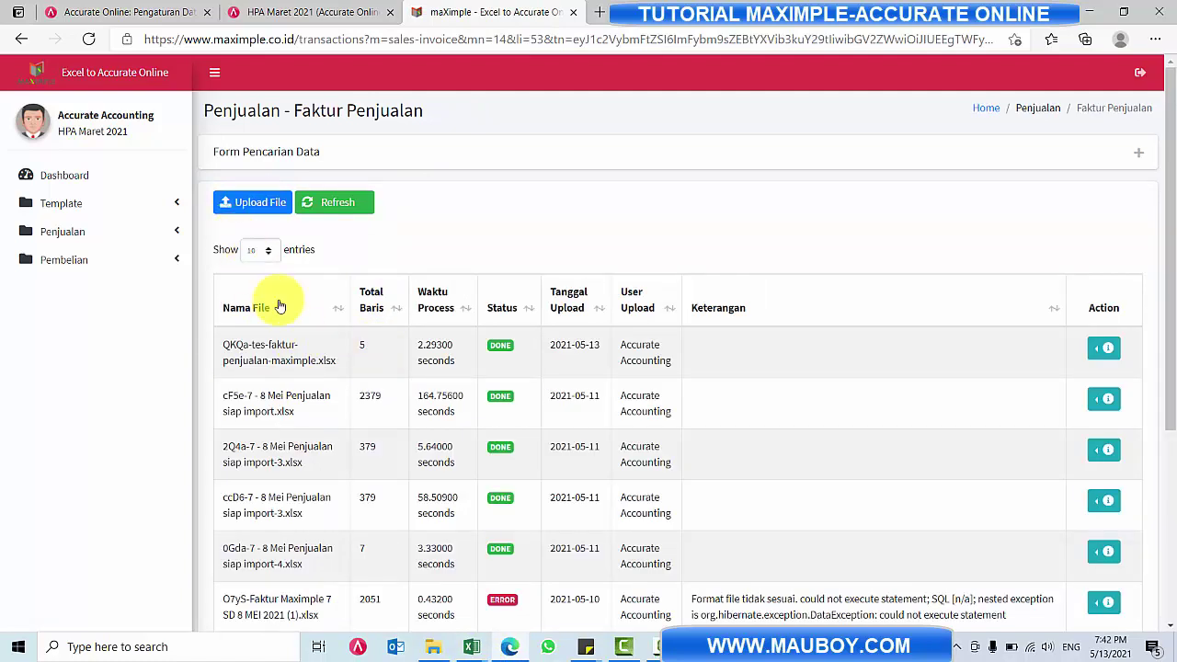
pyautogui.click(1098, 358)
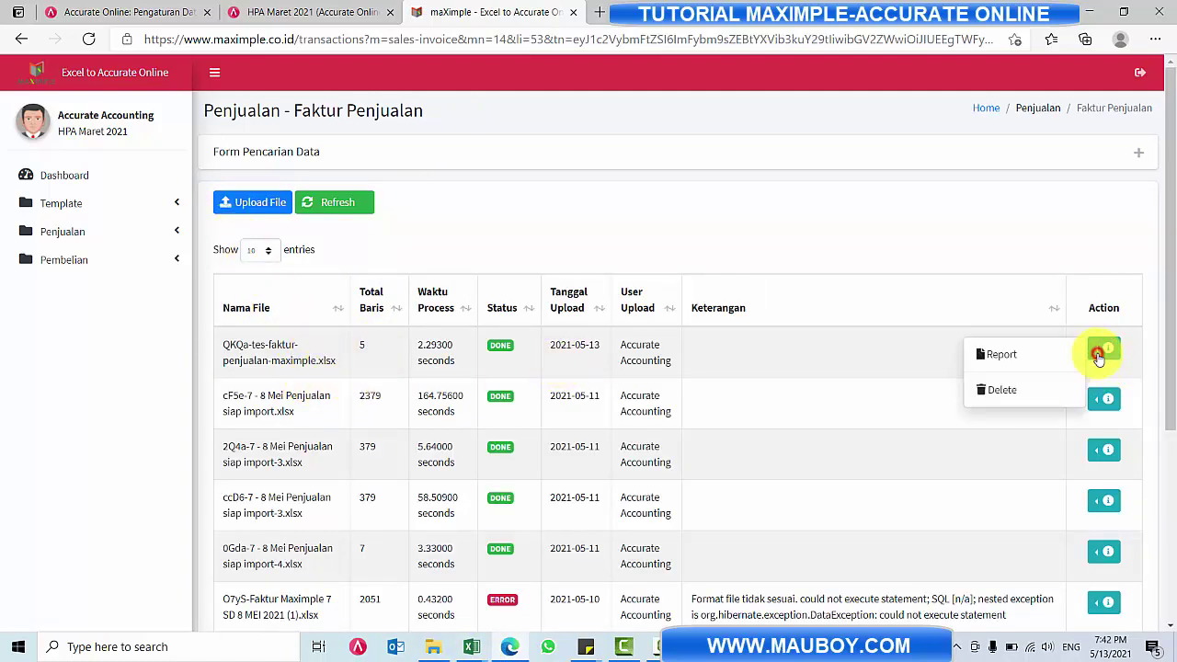
pyautogui.click(1034, 361)
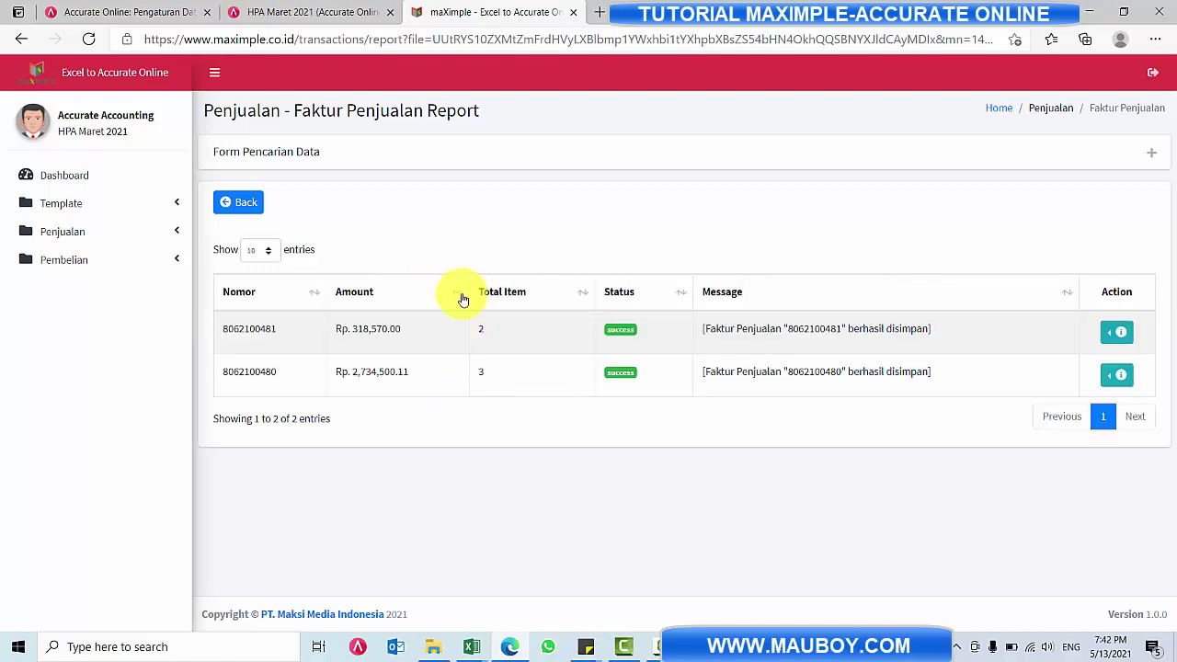
# - Switch to Accurate Online and refresh the Faktur Penjualan list filtered by the first imported invoice's number
pyautogui.click(322, 13)
pyautogui.click(1009, 209)
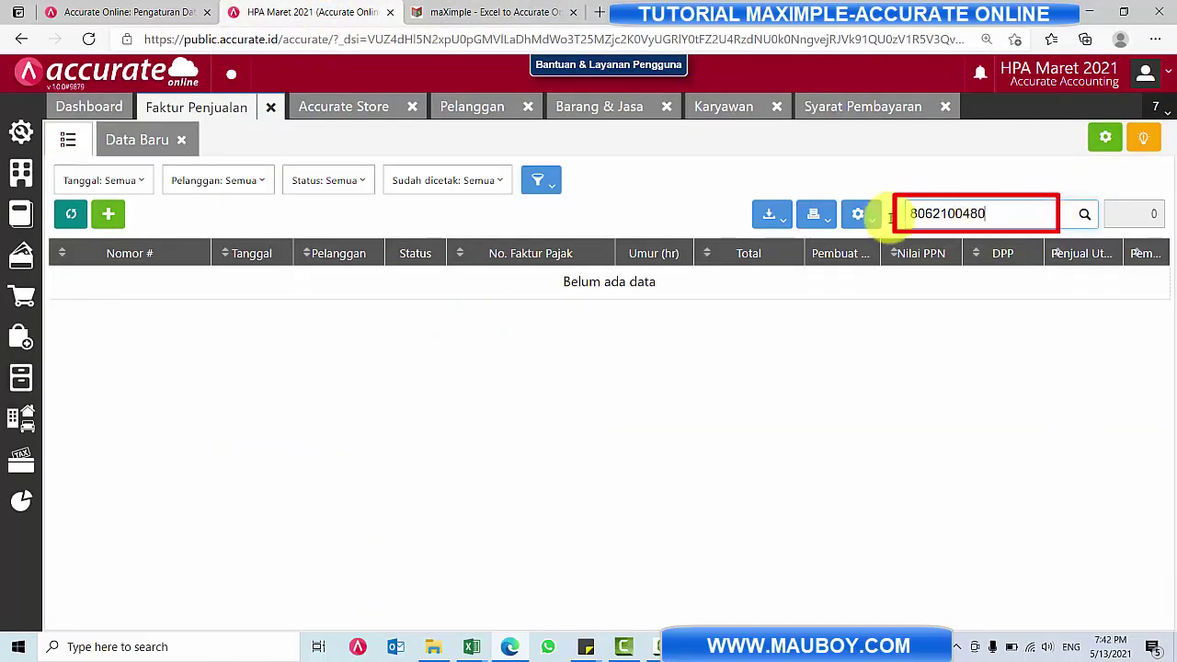
pyautogui.click(82, 221)
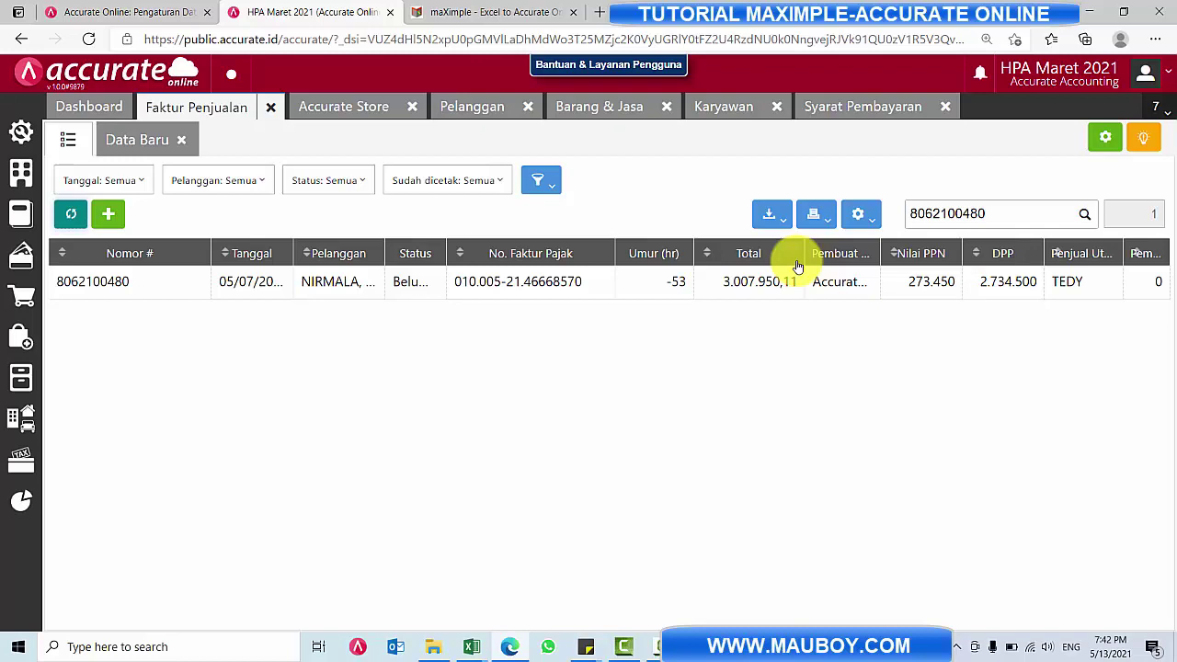
# - Switch to the tes-faktur-penjualan-maximple workbook and copy the second invoice's number from cell F7
pyautogui.click(479, 648)
pyautogui.click(603, 366)
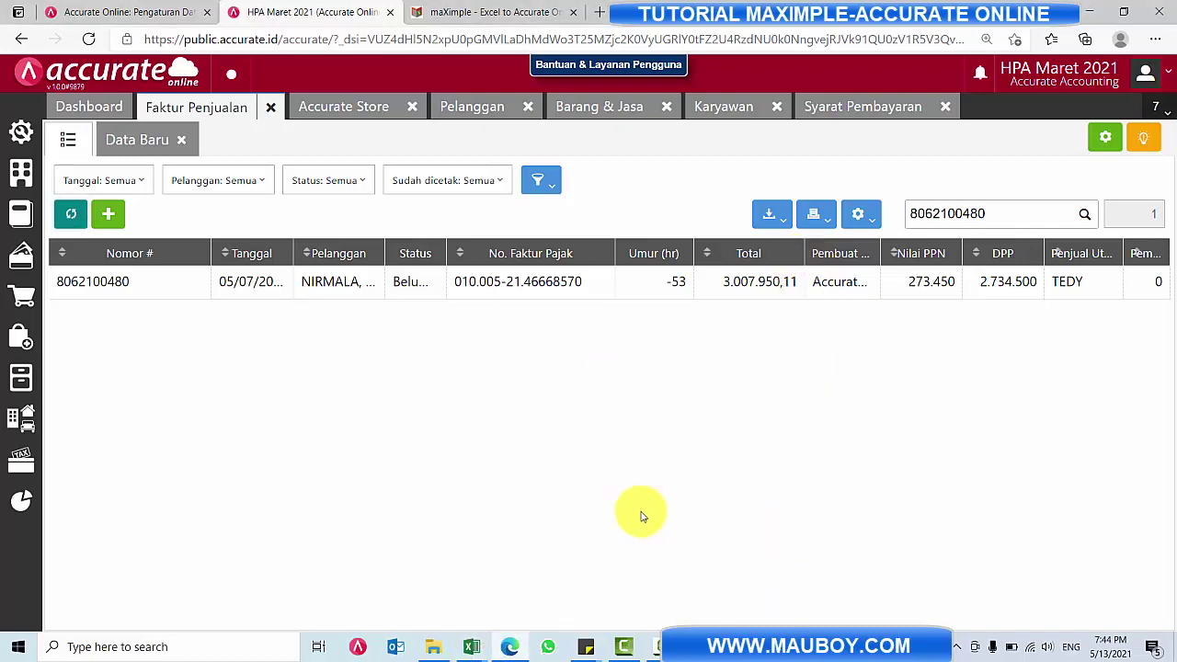
pyautogui.click(471, 646)
pyautogui.click(599, 581)
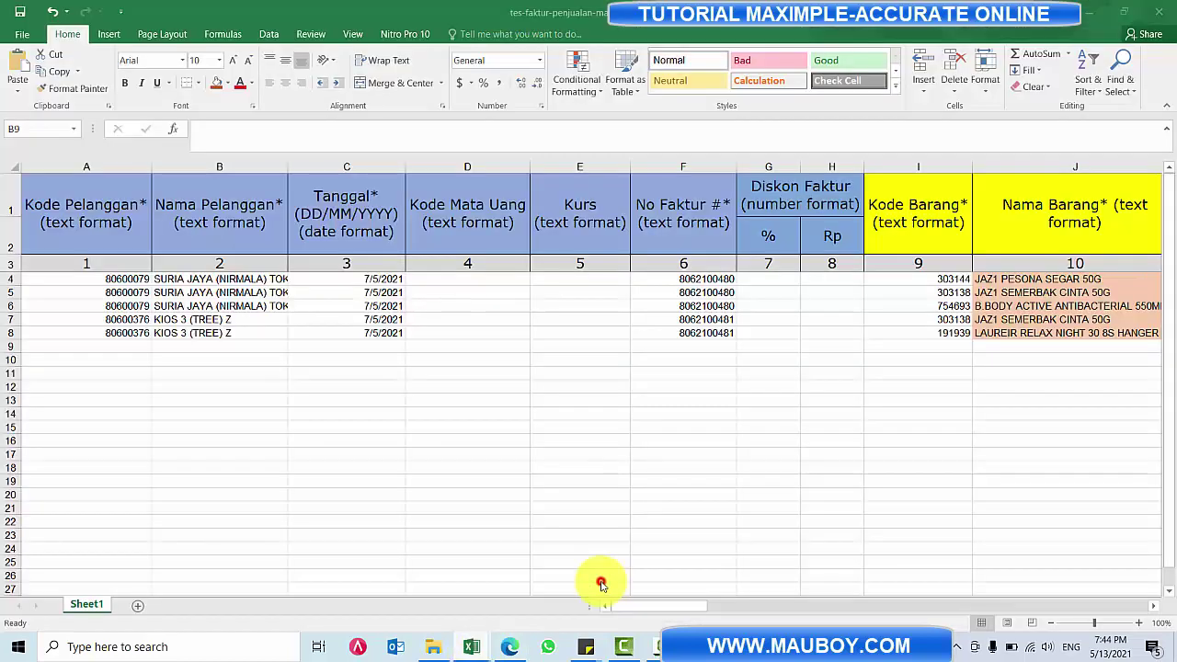
pyautogui.click(138, 319)
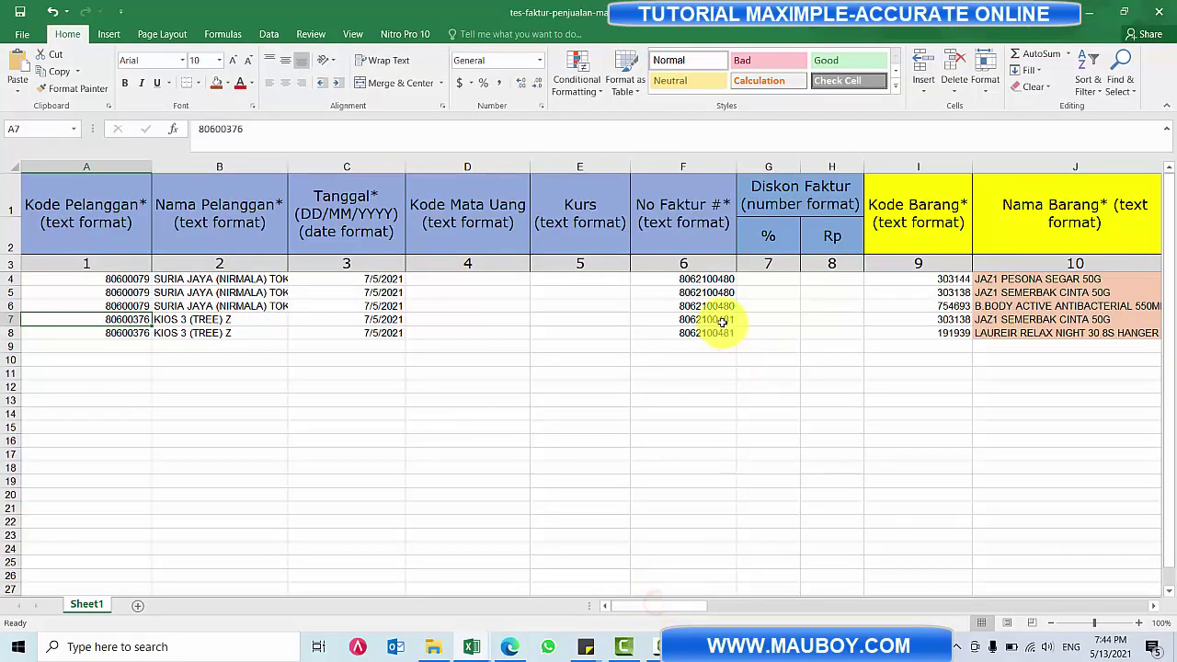
pyautogui.doubleClick(680, 319)
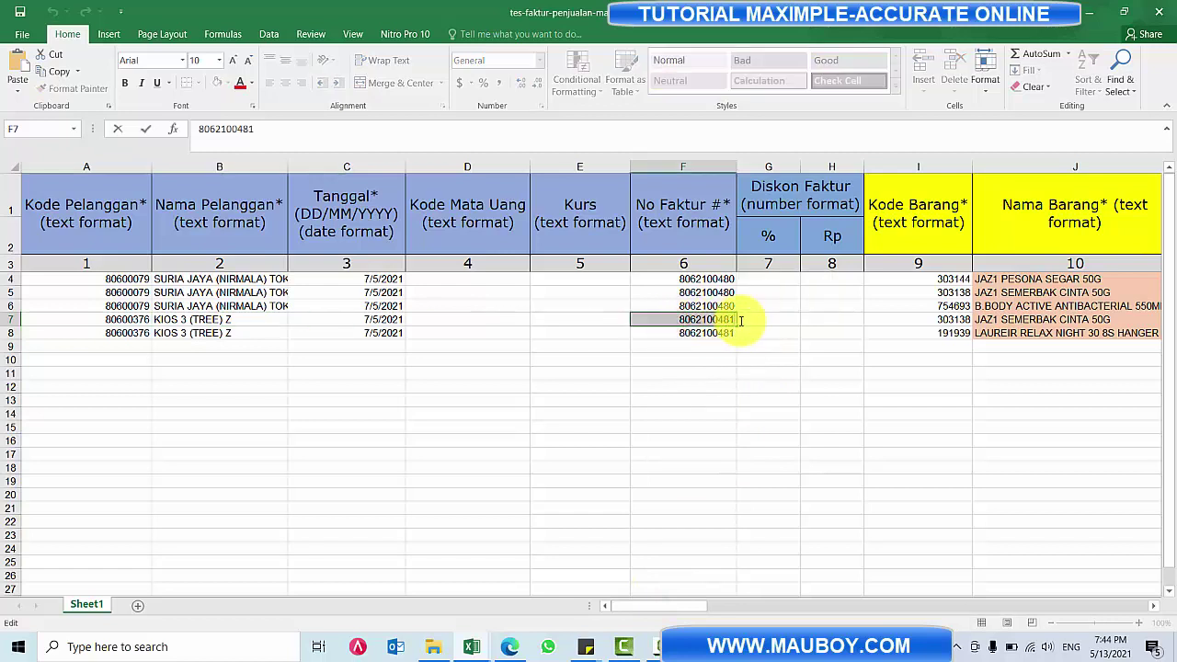
# - Switch back to Accurate Online and search the Faktur Penjualan list for the invoice number copied from F7
pyautogui.click(509, 647)
pyautogui.doubleClick(947, 213)
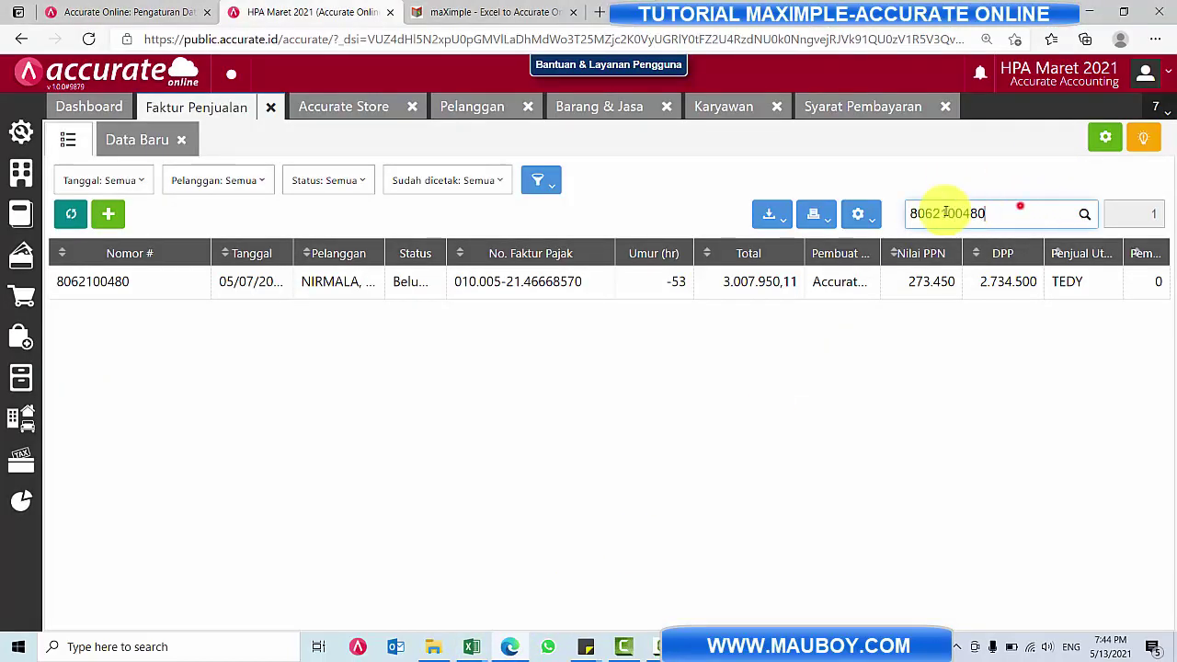
pyautogui.hotkey('ctrl', 'v')
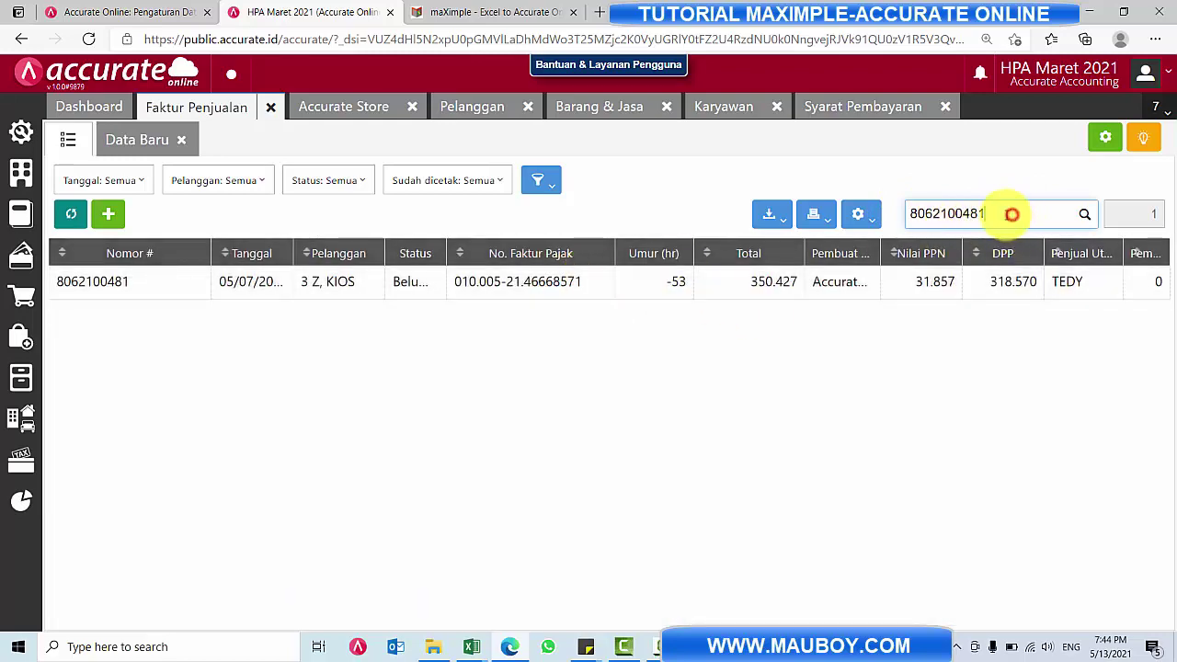
pyautogui.doubleClick(1012, 213)
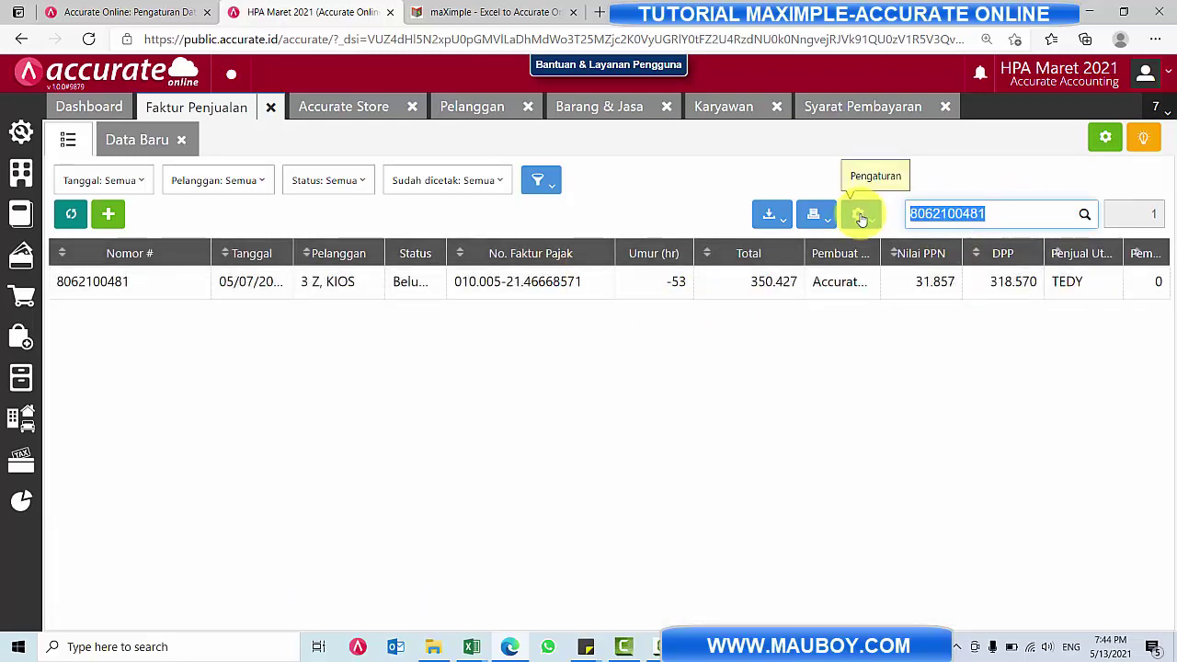
# - Open the found invoice in Accurate Online and compare its customer with the code in cell A7 of the tes-faktur-penjualan-maximple workbook
pyautogui.click(494, 283)
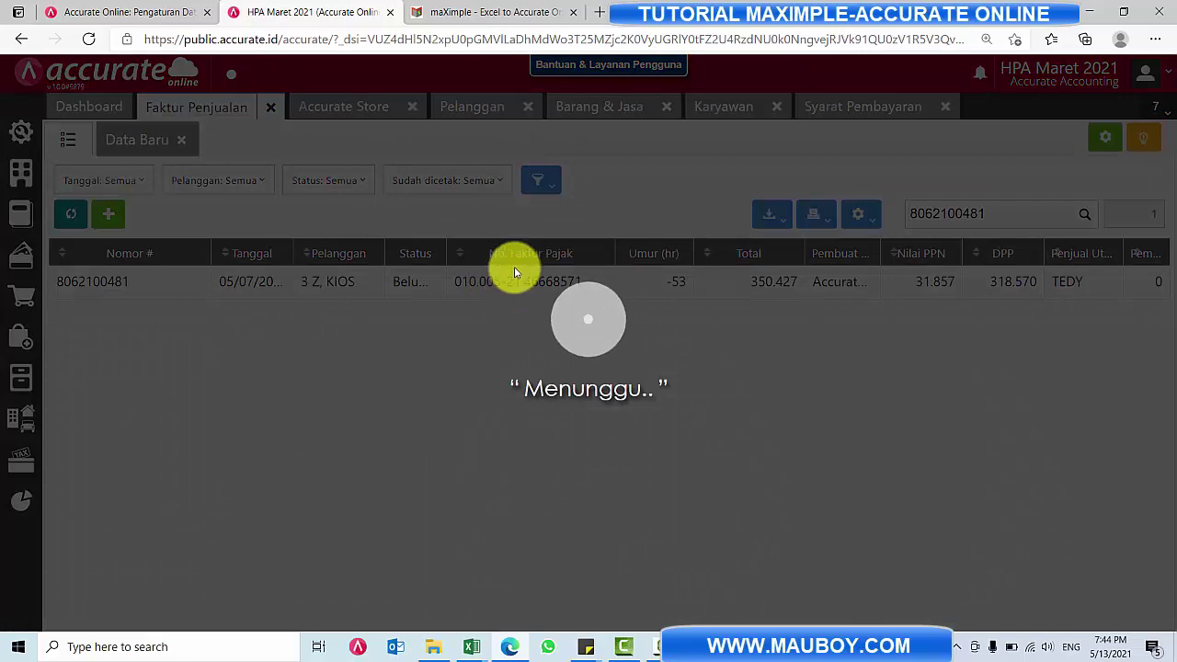
pyautogui.hotkey('alt', 'Tab')
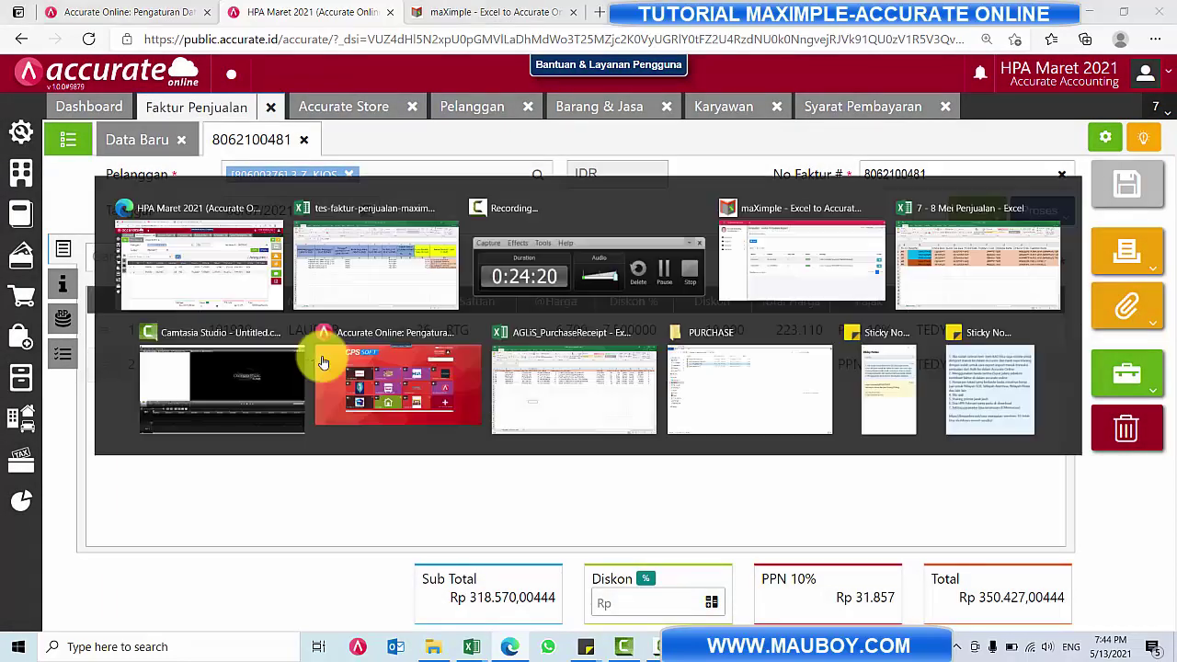
pyautogui.moveTo(8, 318); pyautogui.dragTo(8, 333)
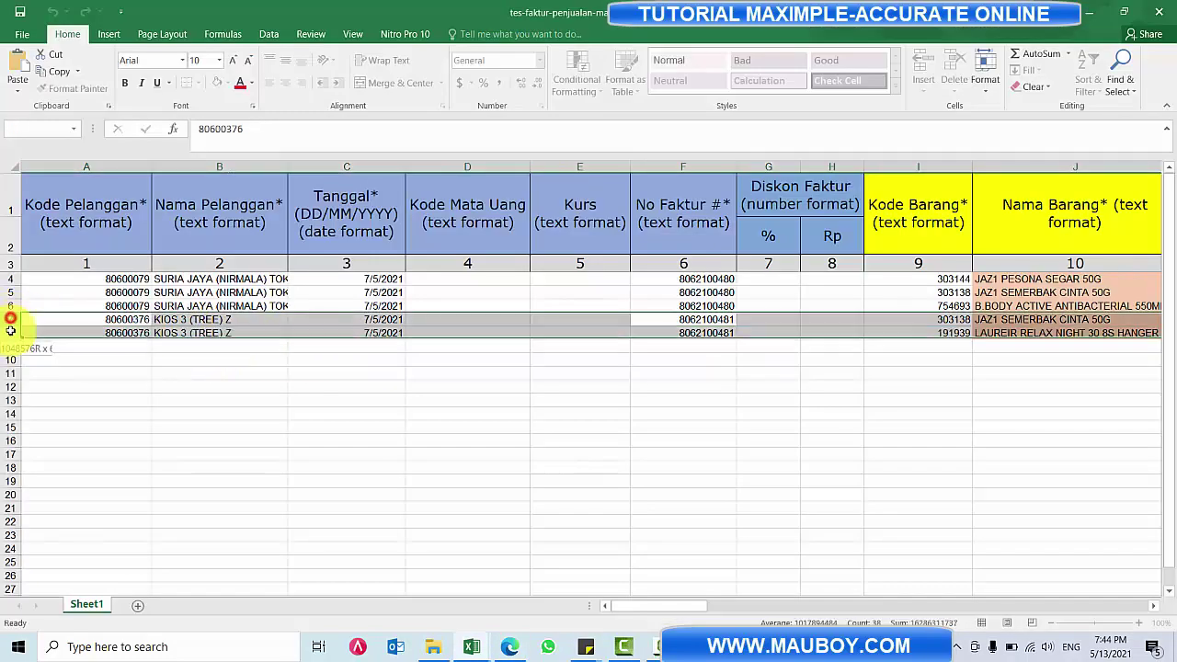
pyautogui.click(187, 319)
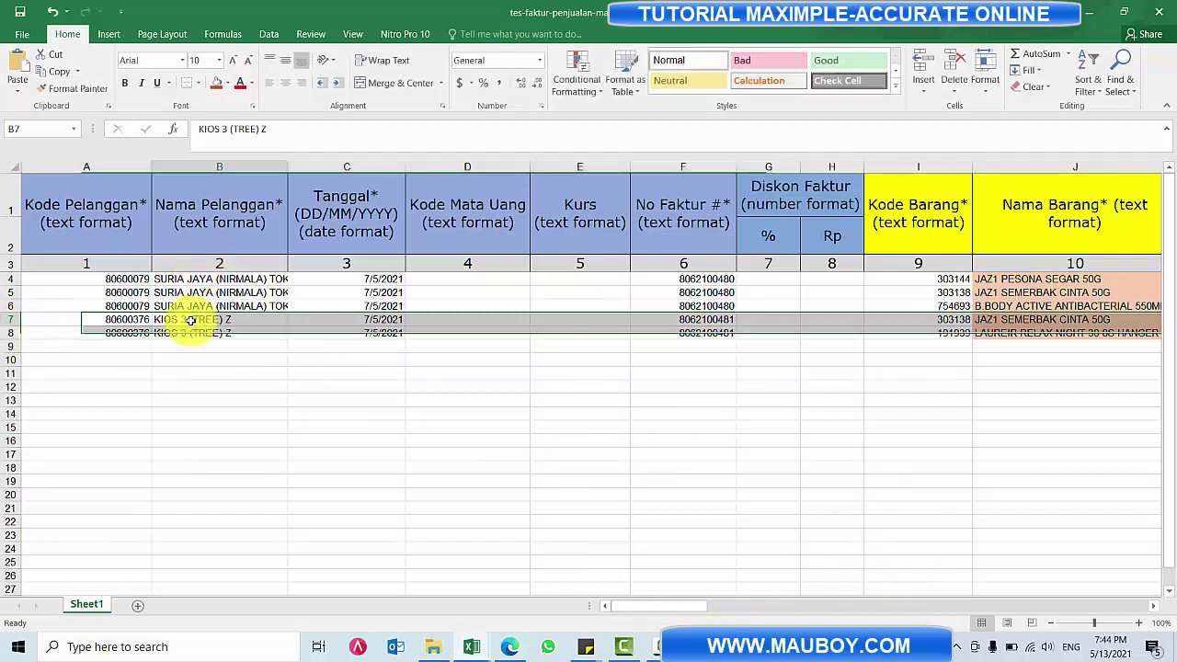
pyautogui.click(119, 319)
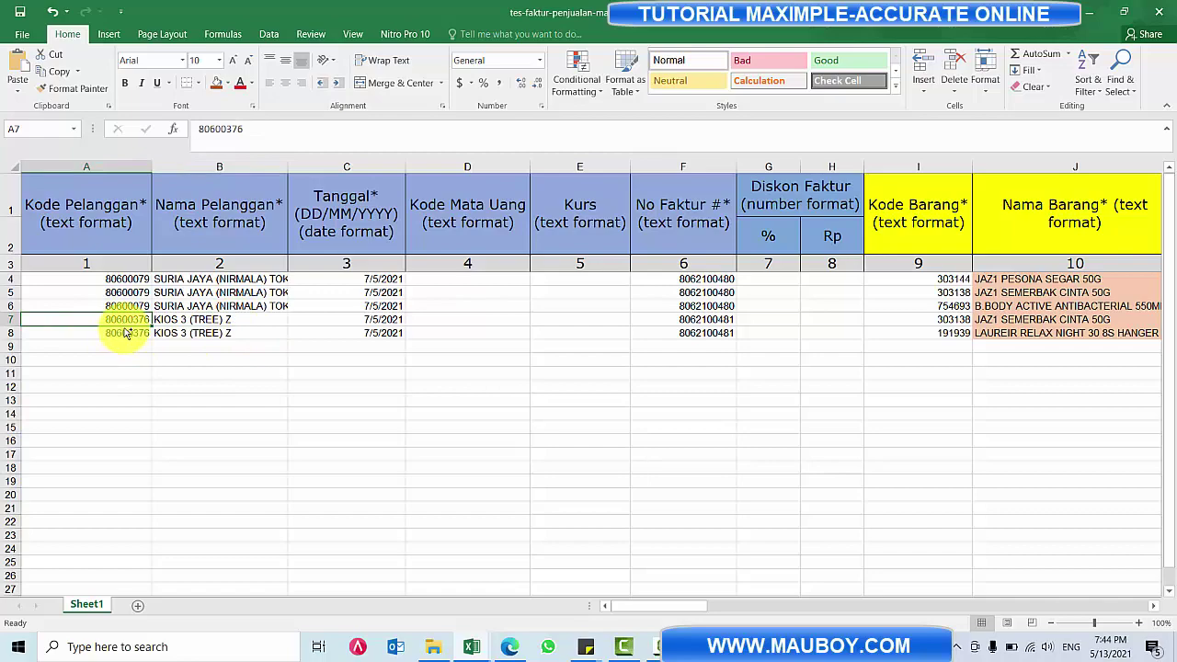
pyautogui.keyDown('ctrl'); pyautogui.scroll(3, 126, 333); pyautogui.keyUp('ctrl')
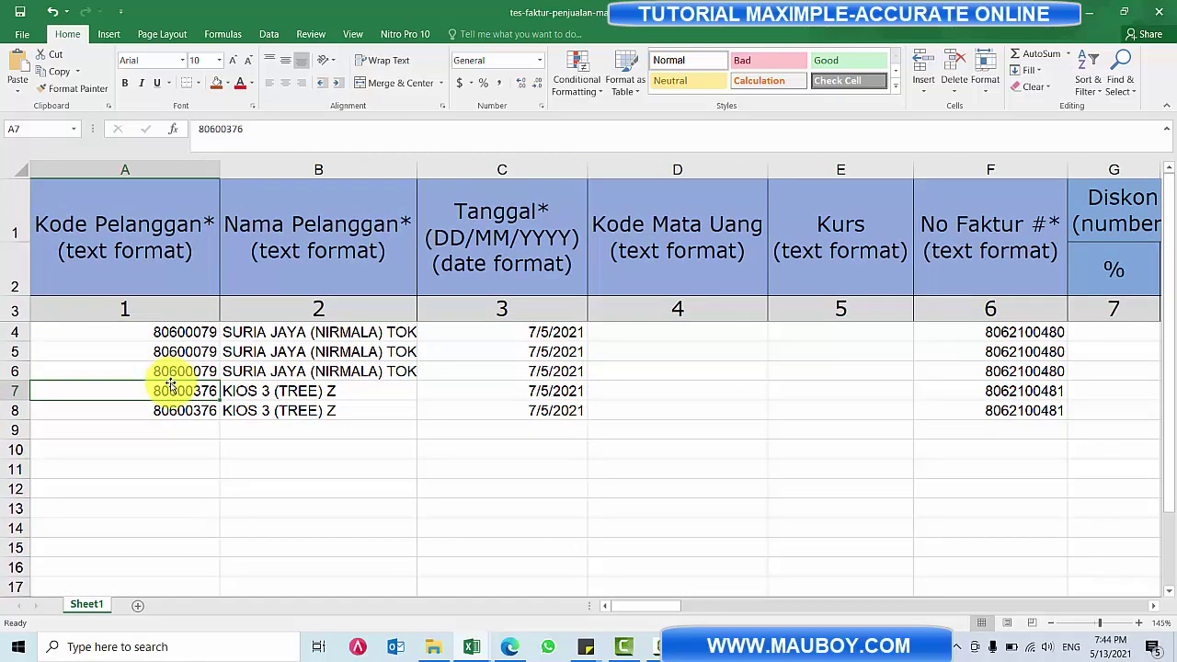
pyautogui.hotkey('alt', 'Tab')
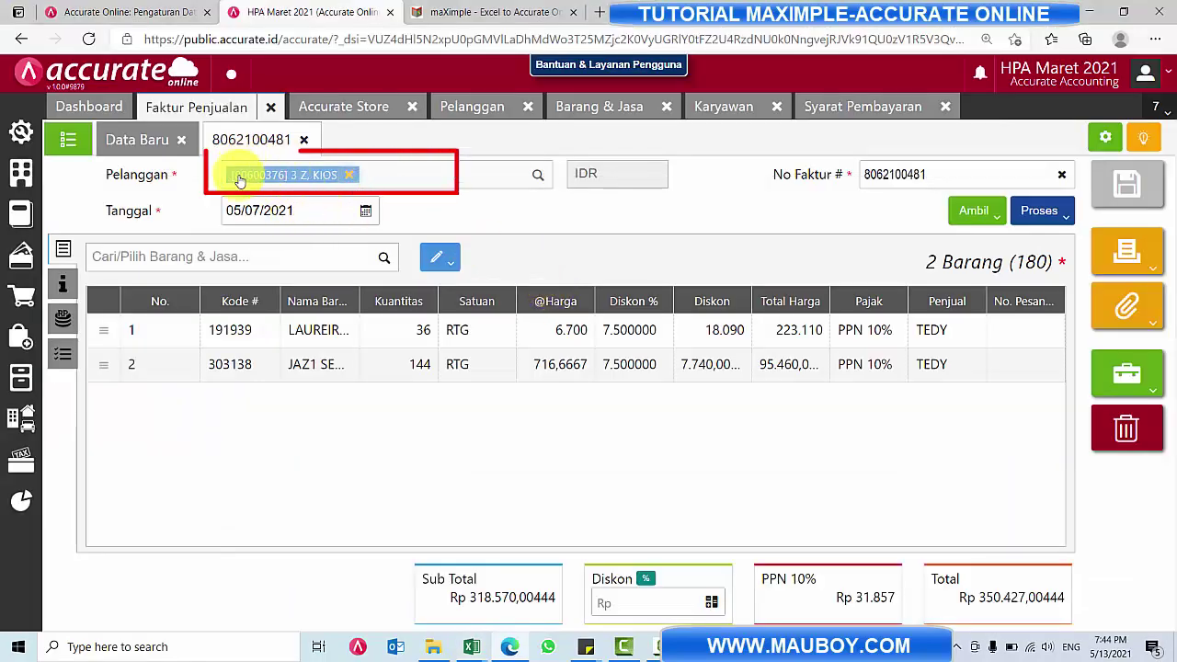
# - Compare the invoice numbers in workbook cells F7:F8 with the No Faktur field of the open Accurate Online invoice
pyautogui.hotkey('alt', 'Tab')
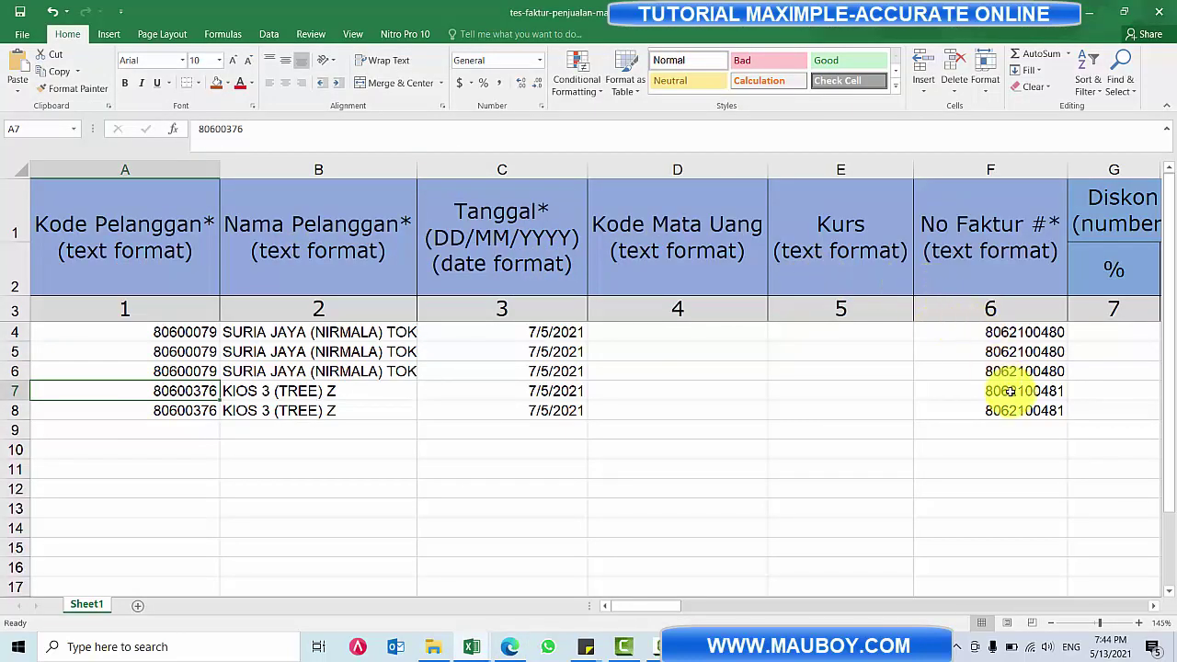
pyautogui.moveTo(1009, 391); pyautogui.dragTo(1023, 410)
pyautogui.hotkey('alt', 'Tab')
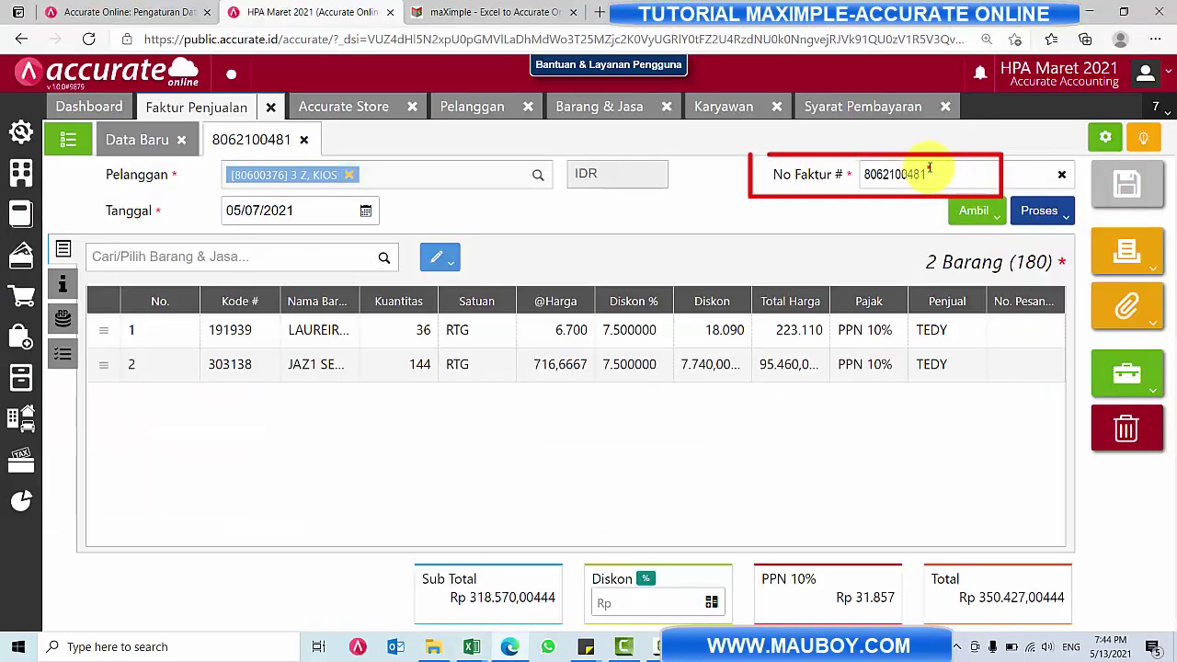
pyautogui.moveTo(931, 172); pyautogui.dragTo(817, 181)
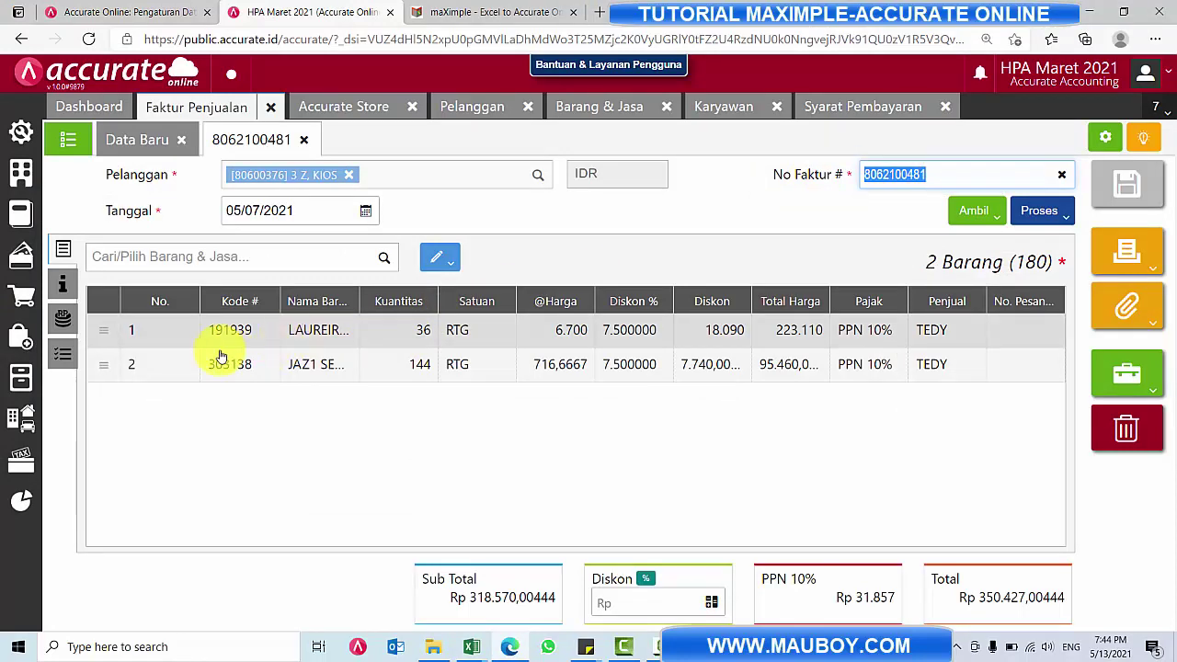
# - Compare the item codes in workbook cells I7:I8 with the item lines of the Accurate Online invoice
pyautogui.hotkey('alt', 'Tab')
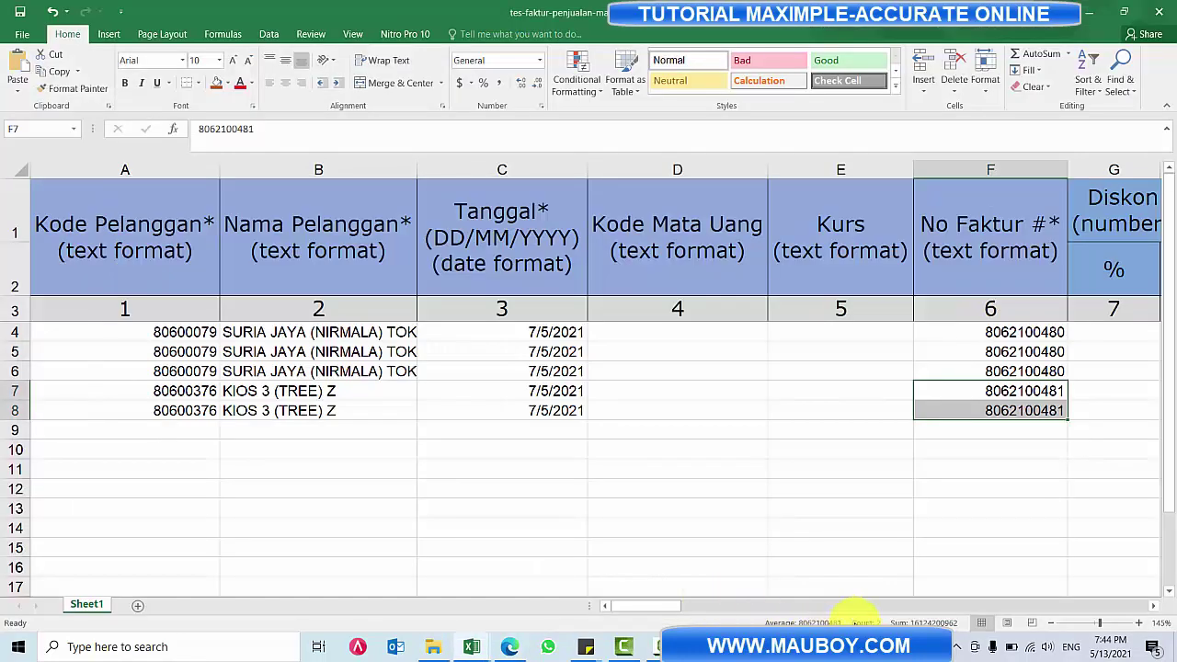
pyautogui.moveTo(667, 597); pyautogui.dragTo(691, 609)
pyautogui.click(642, 410)
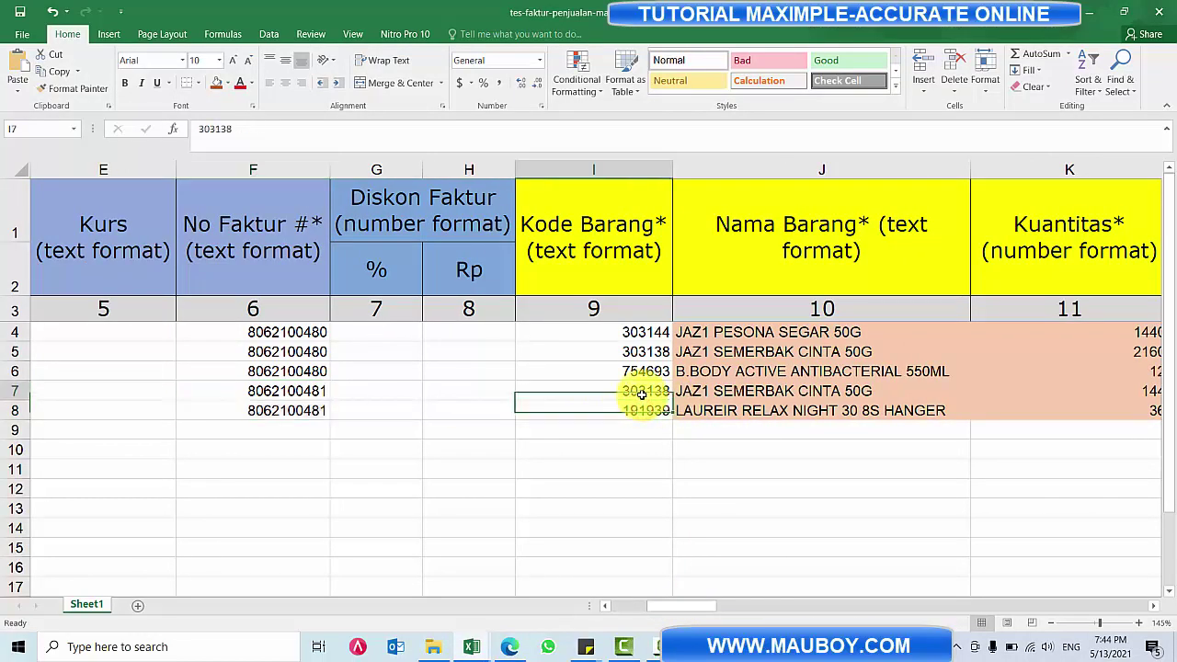
pyautogui.click(641, 410)
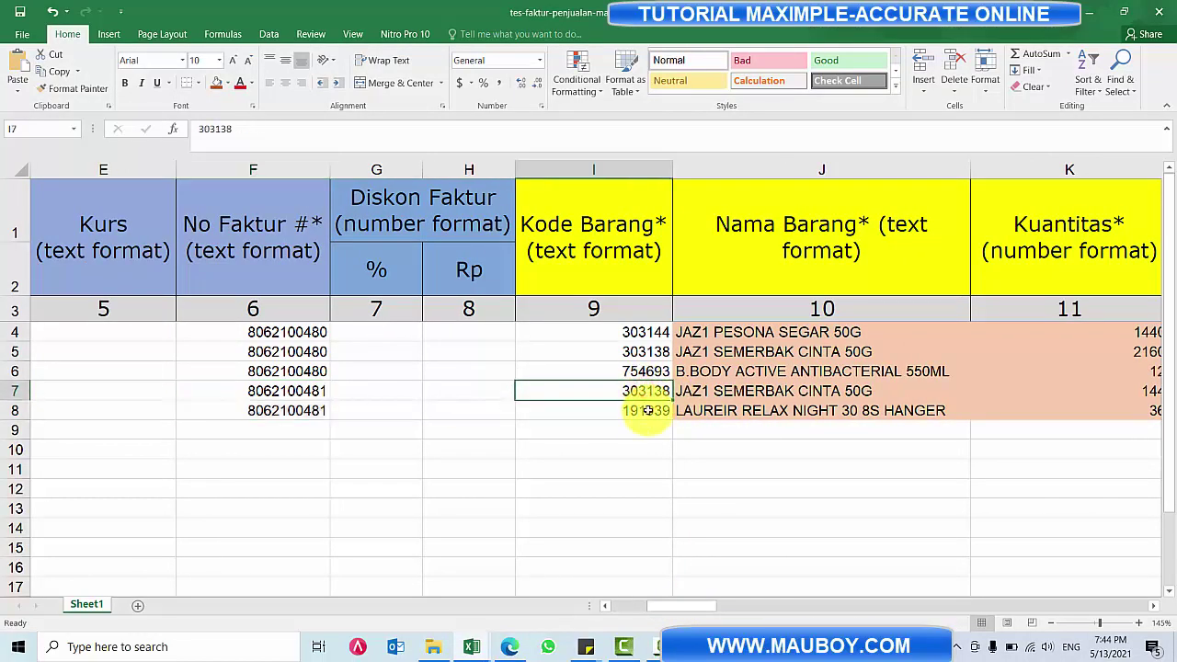
pyautogui.hotkey('alt', 'Tab')
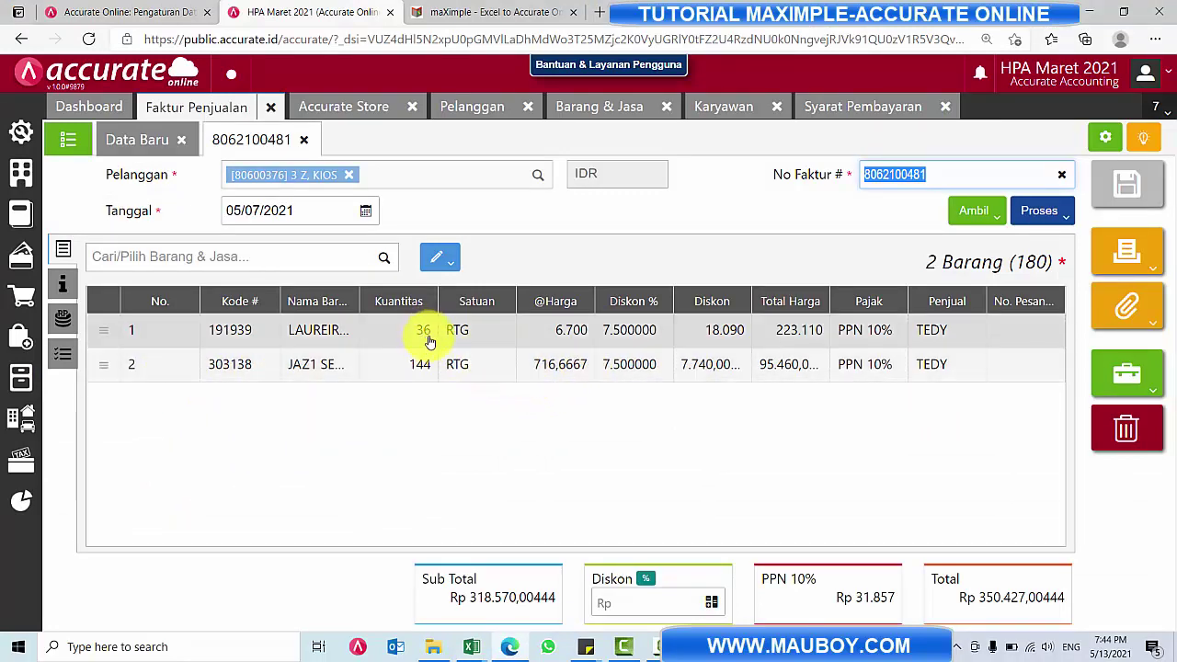
# - Compare the quantities and units of workbook rows 7 and 8 with the Kuantitas and Satuan values on the Accurate Online invoice
pyautogui.hotkey('alt', 'Tab')
pyautogui.moveTo(718, 604); pyautogui.dragTo(730, 605)
pyautogui.click(22, 390)
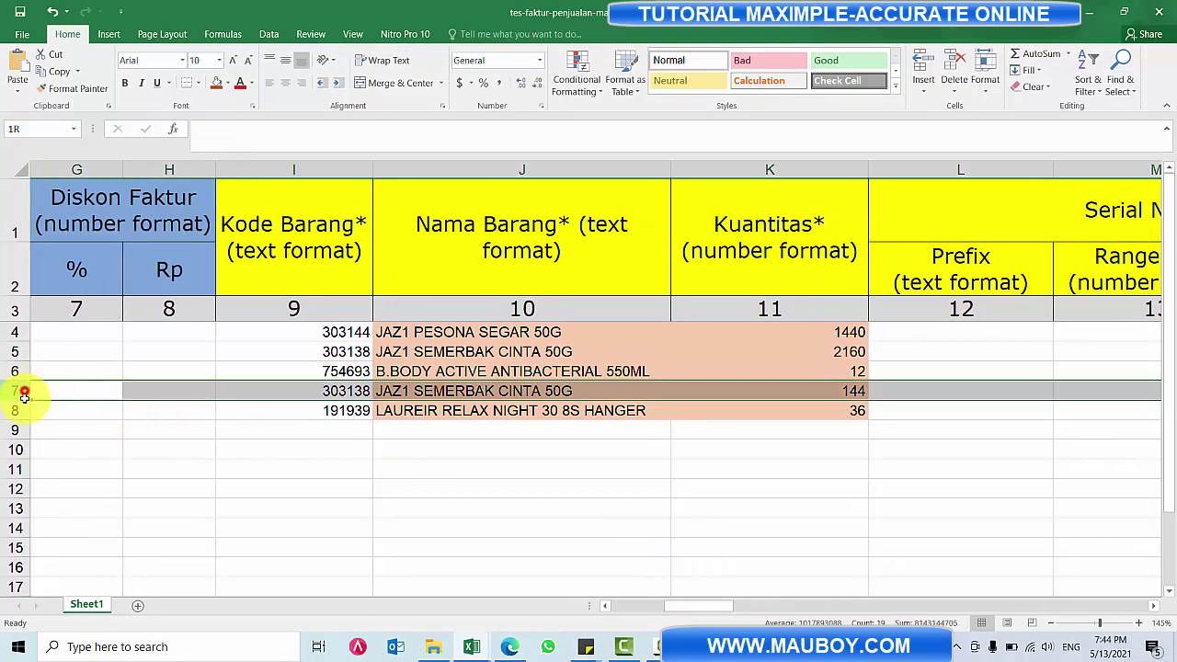
pyautogui.moveTo(24, 393); pyautogui.dragTo(27, 414)
pyautogui.moveTo(714, 611); pyautogui.dragTo(747, 605)
pyautogui.moveTo(836, 390); pyautogui.dragTo(836, 410)
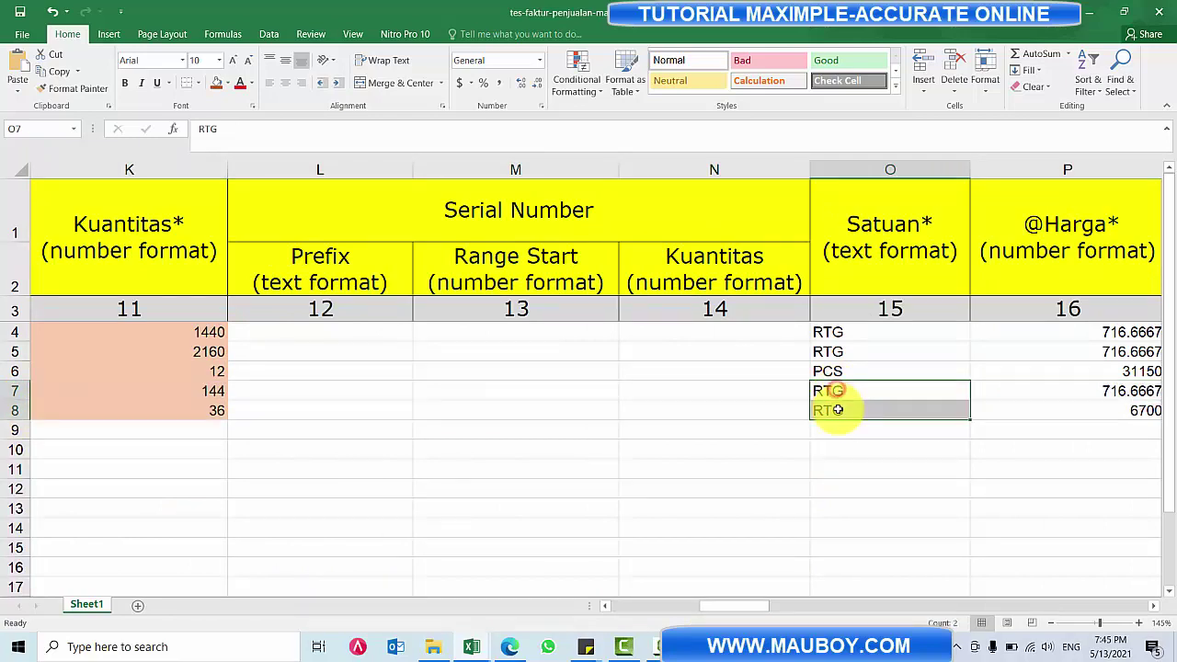
pyautogui.hotkey('alt', 'Tab')
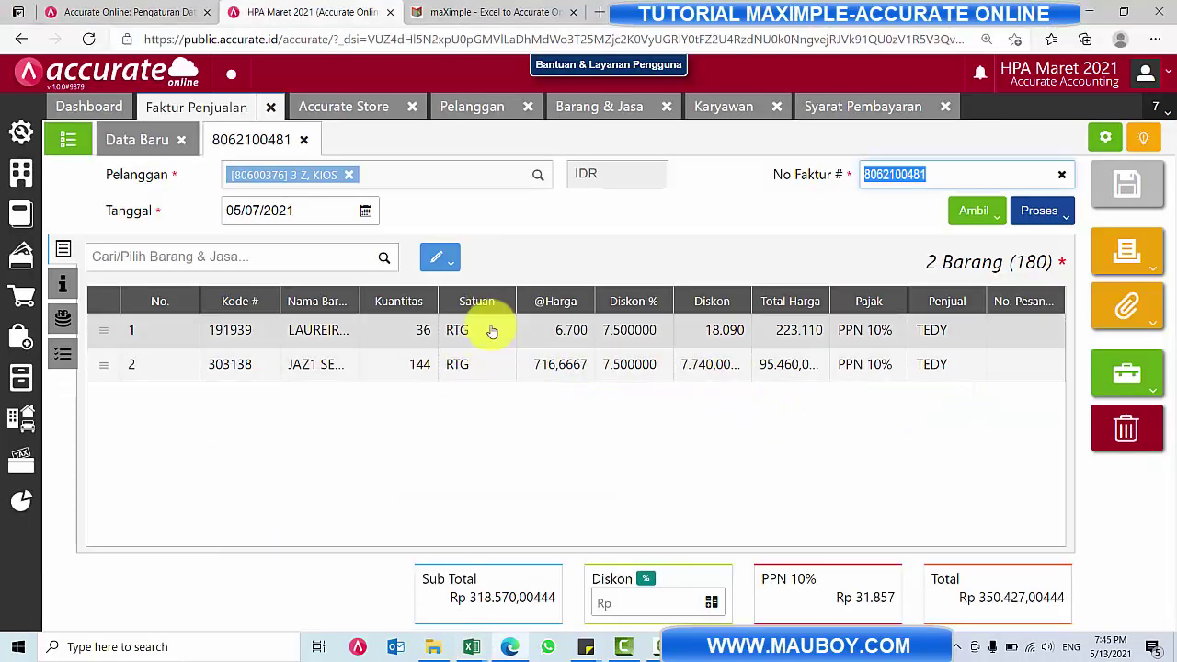
# - Compare the unit prices and discount percentages in workbook cells P7:Q8 with those on the Accurate Online invoice
pyautogui.hotkey('alt', 'Tab')
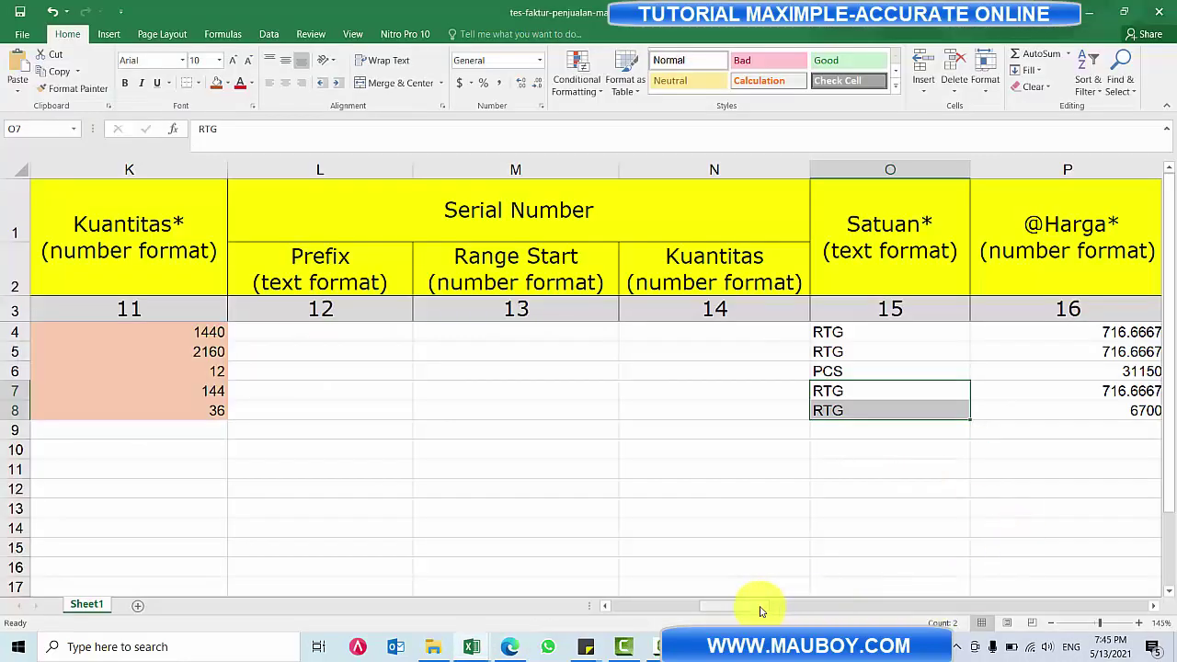
pyautogui.moveTo(761, 612)
pyautogui.mouseDown()
pyautogui.moveTo(775, 610)
pyautogui.moveTo(765, 607)
pyautogui.mouseUp()
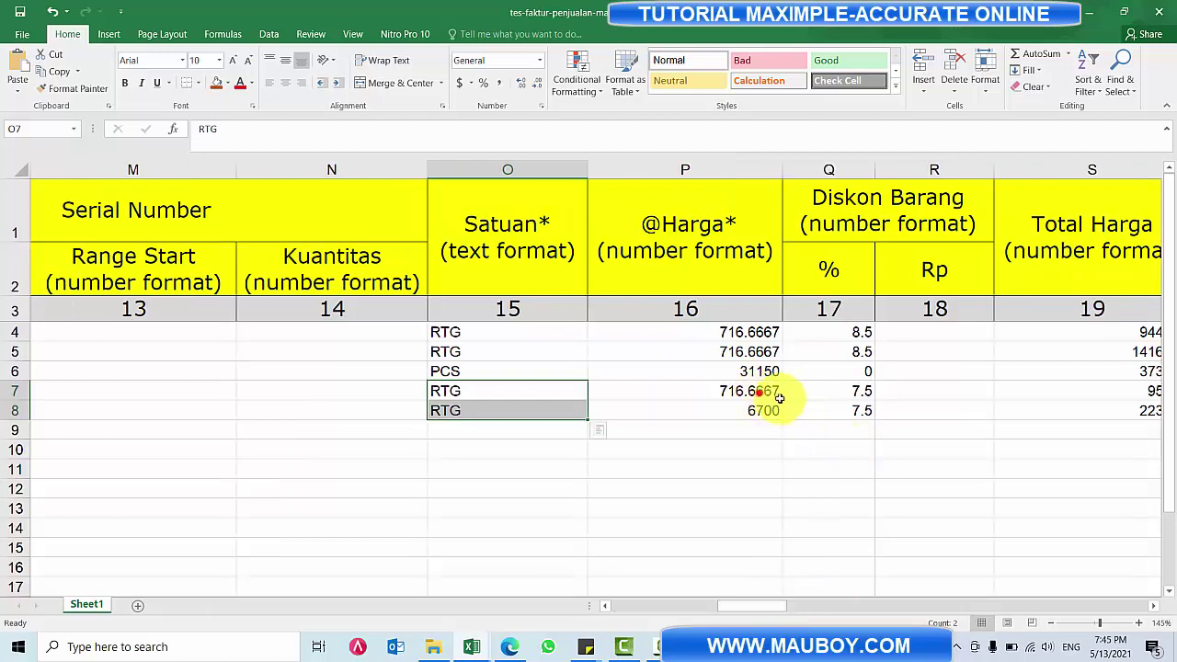
pyautogui.moveTo(779, 397); pyautogui.dragTo(822, 413)
pyautogui.hotkey('alt', 'Tab')
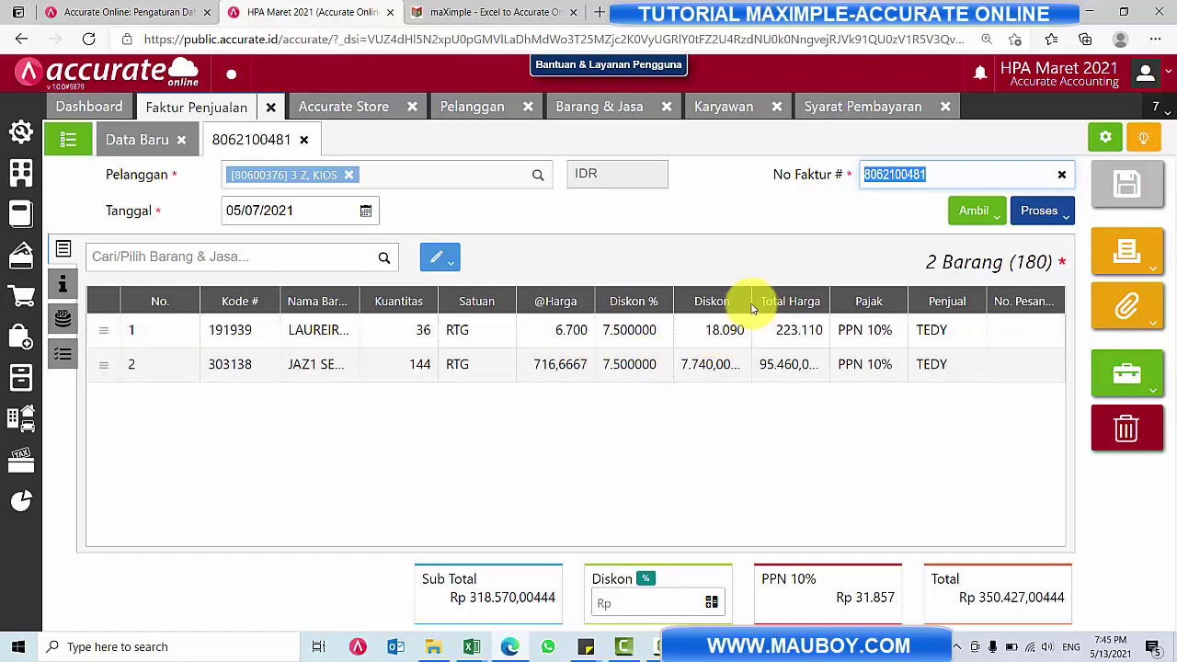
# - Compare the salesperson in workbook cells W7:W8 with the Rincian Barang details of the invoice's first item in Accurate Online
pyautogui.hotkey('alt', 'Tab')
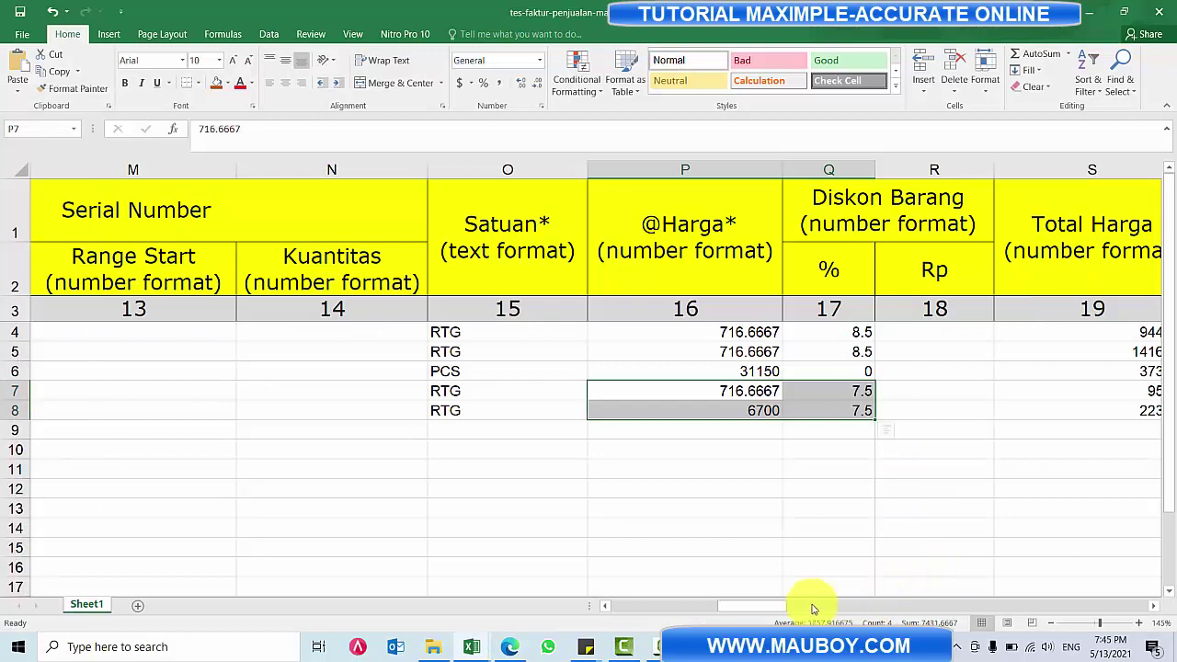
pyautogui.moveTo(771, 607); pyautogui.dragTo(822, 599)
pyautogui.click(738, 393)
pyautogui.moveTo(737, 393); pyautogui.dragTo(726, 410)
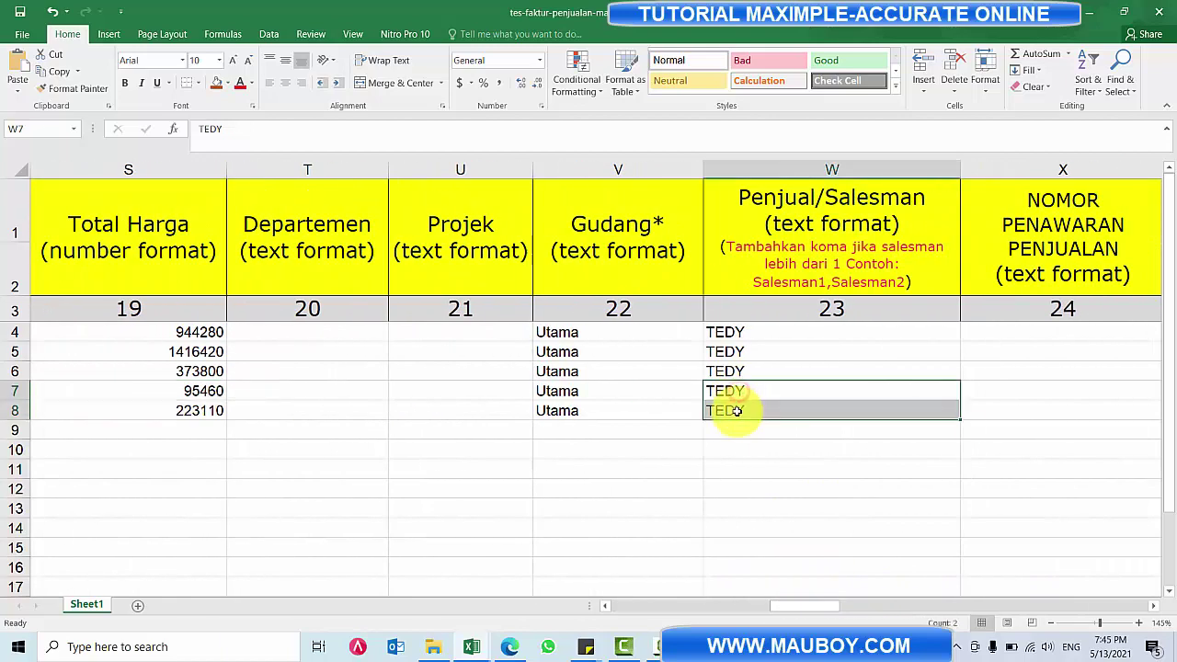
pyautogui.hotkey('alt', 'Tab')
pyautogui.click(622, 338)
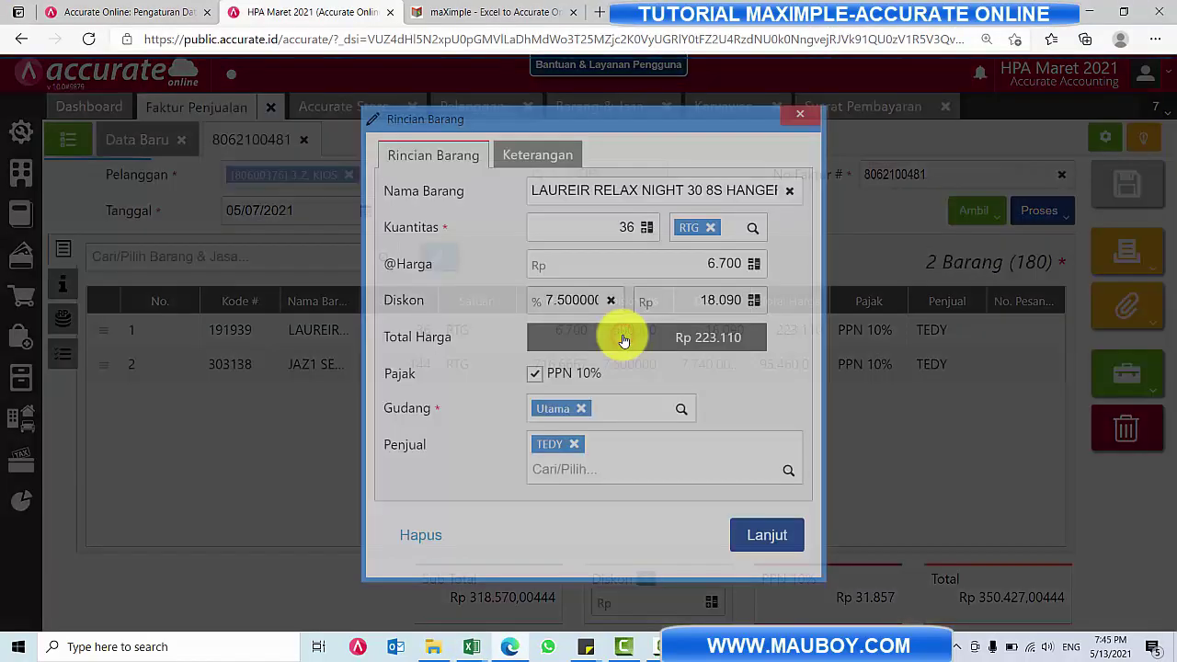
pyautogui.click(800, 119)
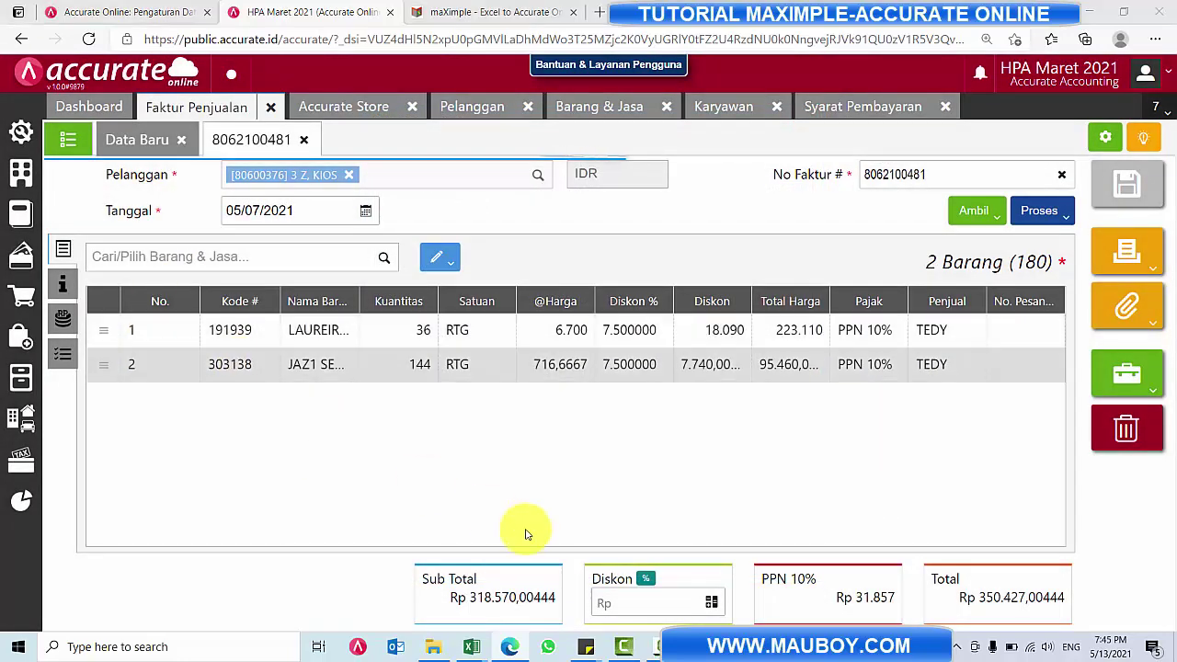
# - Switch to the workbook and examine the tax, document code and transaction code values in AC4:AF8 and the tax invoice cells AG4:AH8
pyautogui.hotkey('alt', 'Tab')
pyautogui.moveTo(794, 611); pyautogui.dragTo(883, 608)
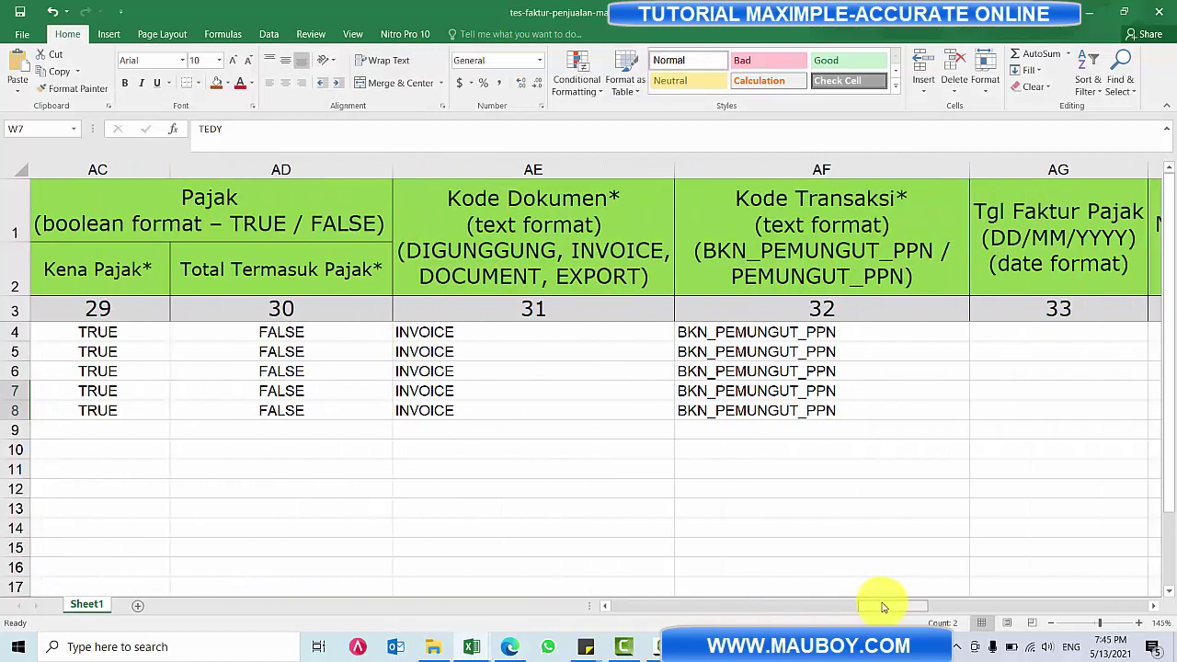
pyautogui.moveTo(66, 329); pyautogui.dragTo(754, 411)
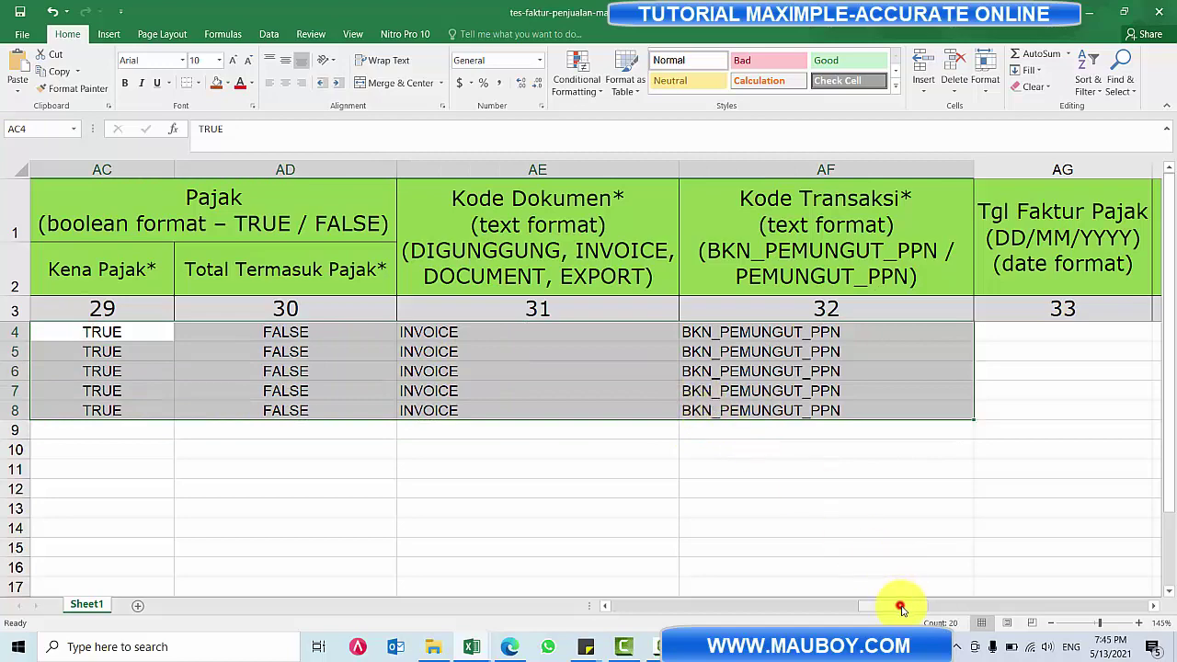
pyautogui.moveTo(901, 608); pyautogui.dragTo(927, 607)
pyautogui.moveTo(396, 334); pyautogui.dragTo(586, 423)
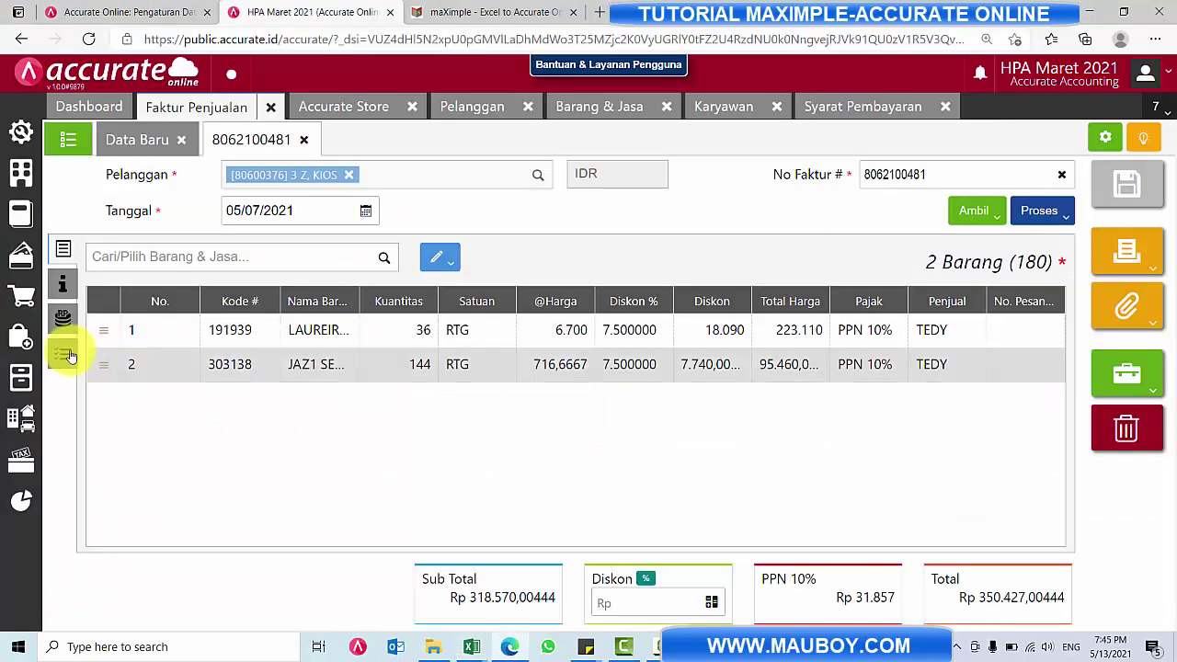
# - Switch to Accurate Online and examine the invoice's Biaya Lainnya and Info lainnya sections, including the tax invoice number
pyautogui.click(63, 316)
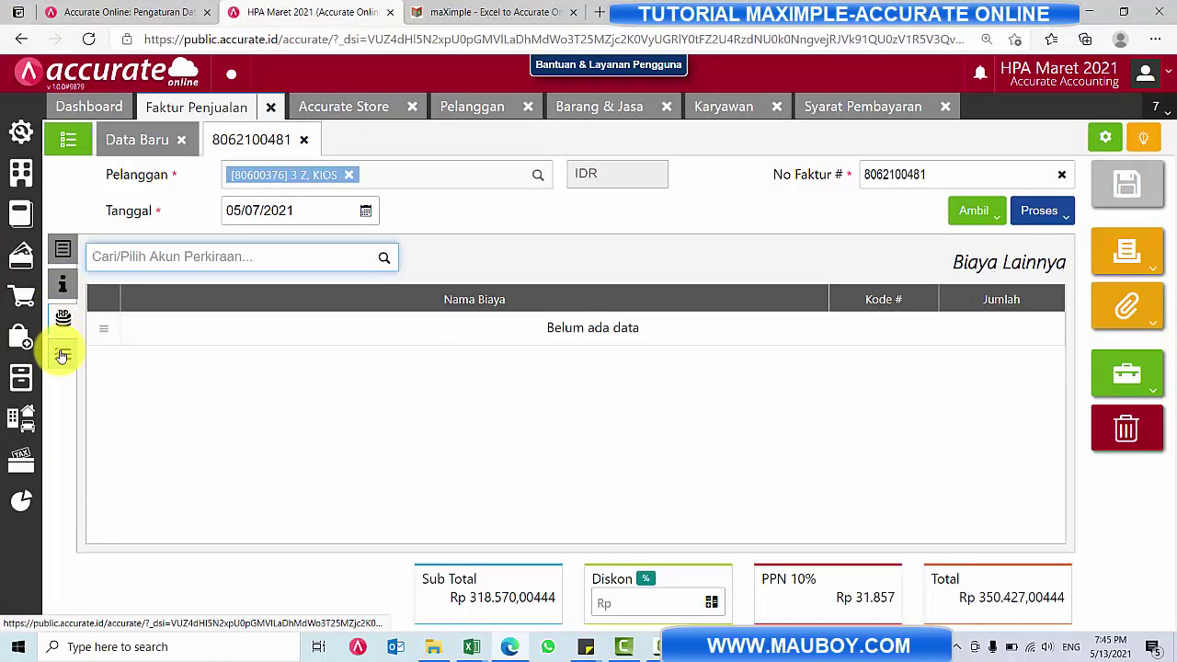
pyautogui.click(63, 291)
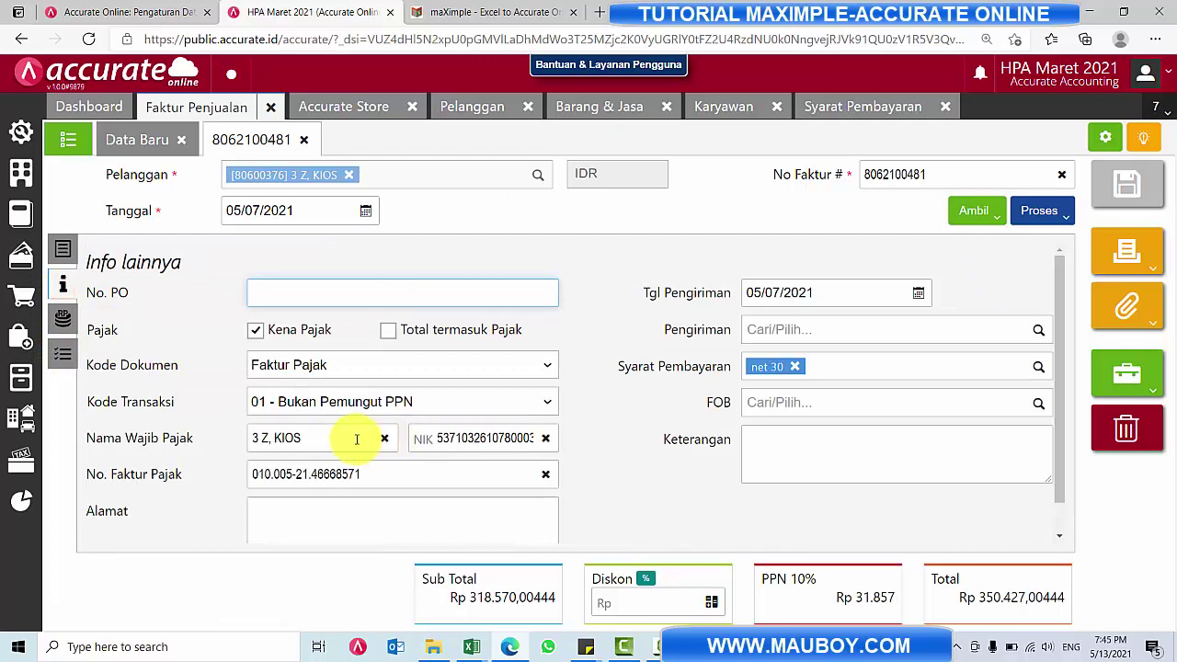
pyautogui.moveTo(374, 475); pyautogui.dragTo(246, 474)
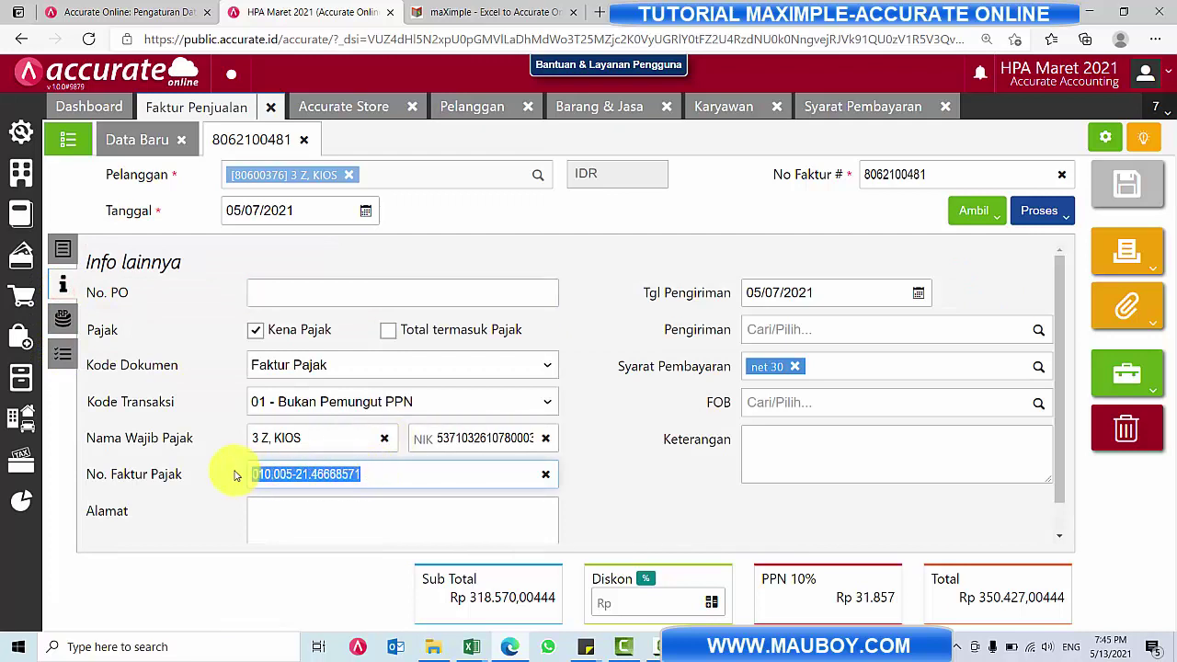
pyautogui.click(344, 505)
pyautogui.click(624, 436)
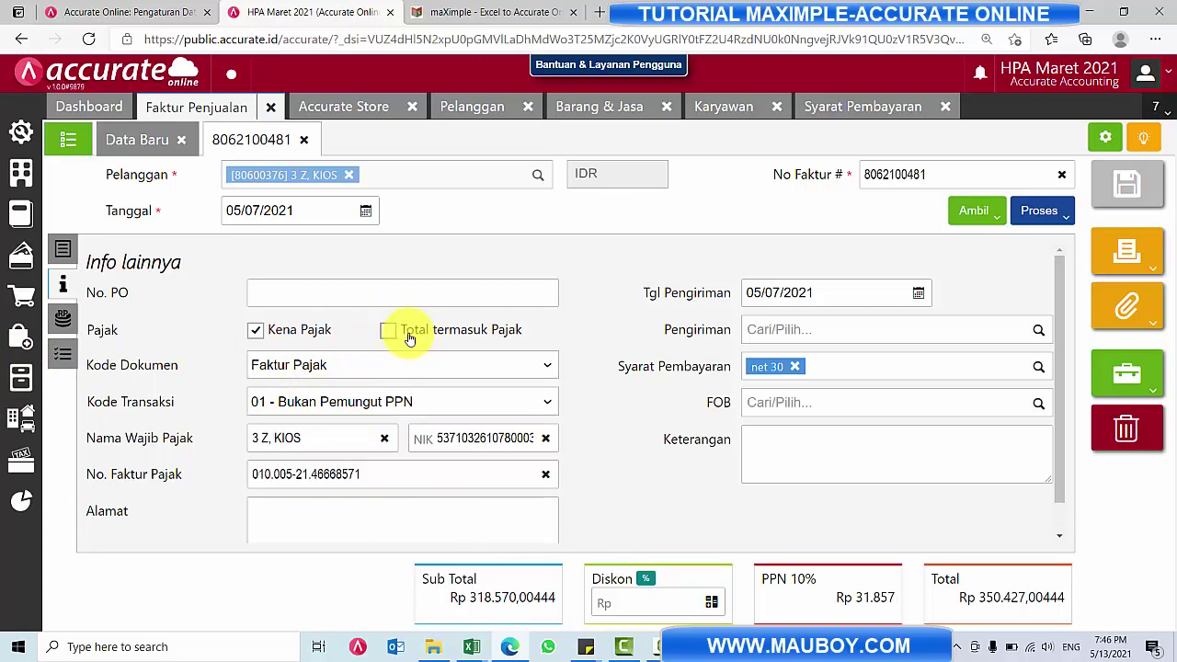
# - Switch to the workbook and examine the delivery date and the columns that follow it
pyautogui.hotkey('alt', 'Tab')
pyautogui.click(783, 352)
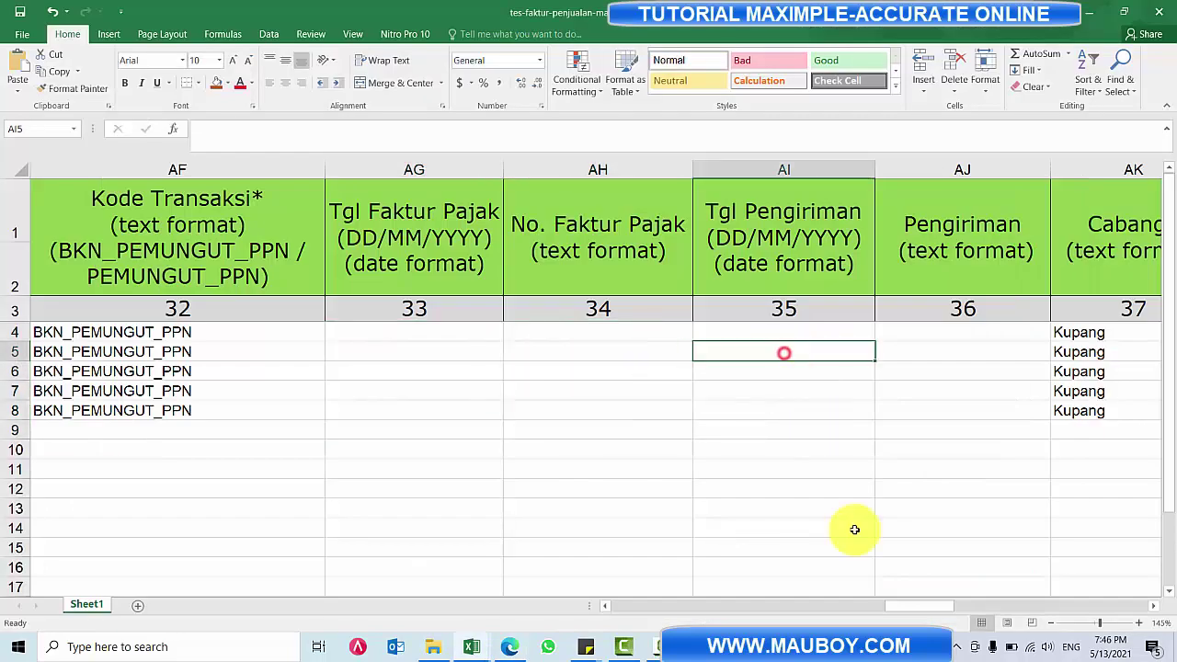
pyautogui.moveTo(907, 607)
pyautogui.mouseDown()
pyautogui.moveTo(941, 604)
pyautogui.moveTo(901, 604)
pyautogui.moveTo(925, 604)
pyautogui.mouseUp()
# - Switch back to Accurate Online, review the invoice's Informasi Faktur, Biaya Lainnya and Info lainnya sections, and return to its item lines
pyautogui.hotkey('alt', 'Tab')
pyautogui.click(65, 358)
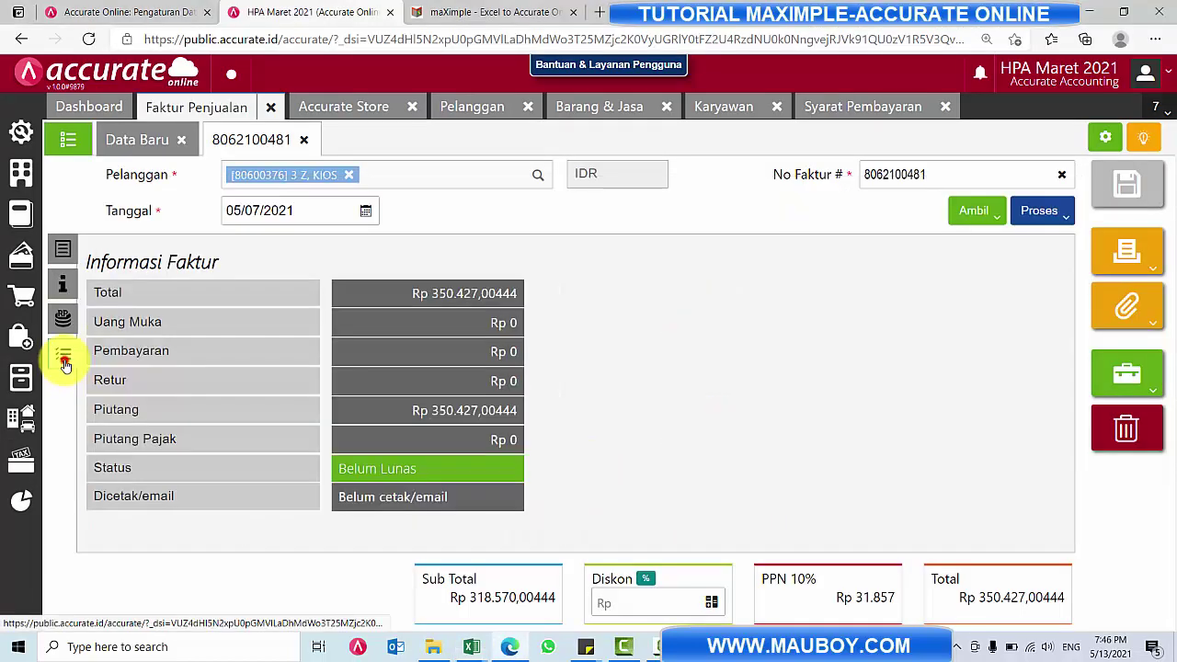
pyautogui.click(64, 322)
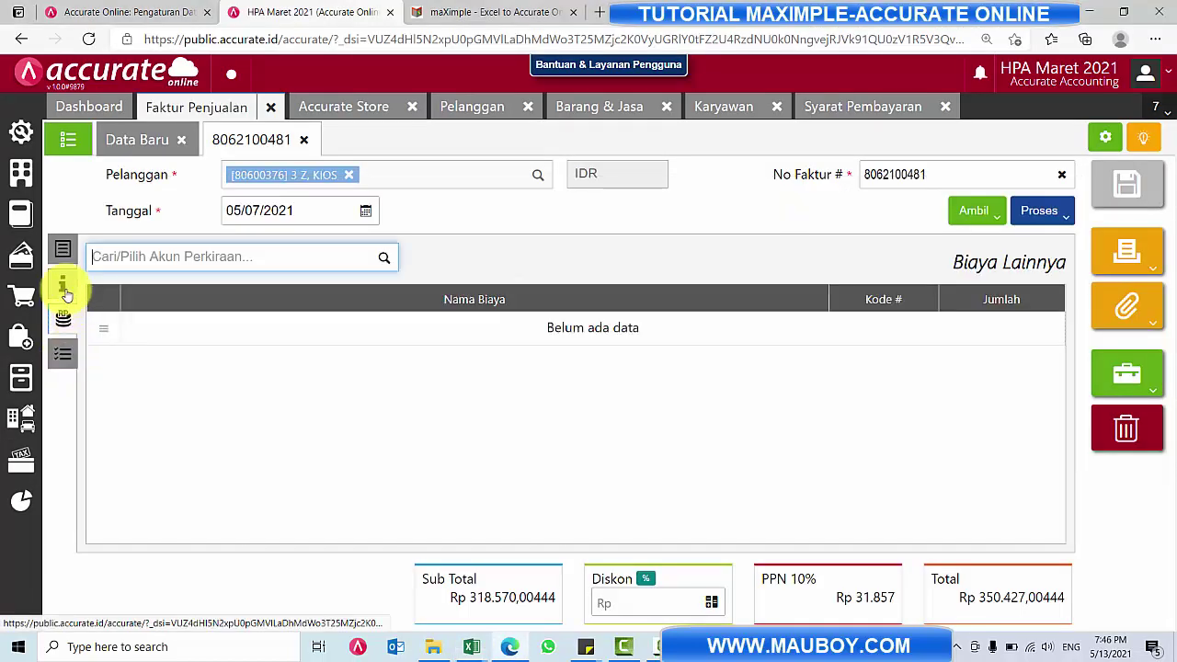
pyautogui.click(63, 285)
pyautogui.click(64, 252)
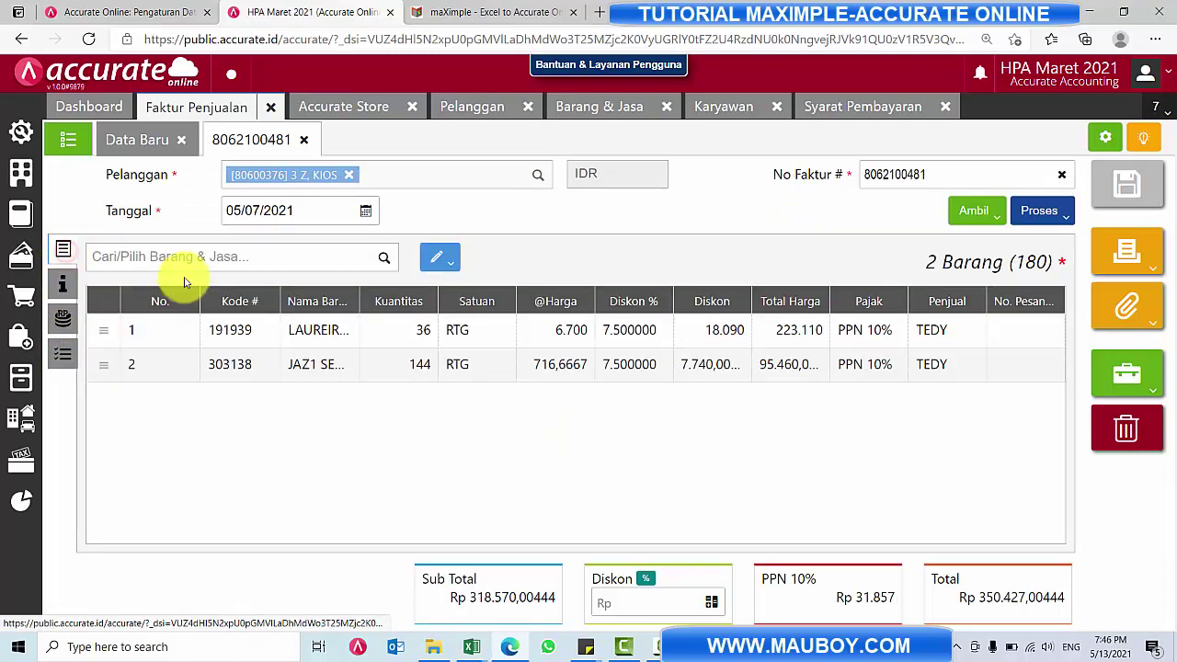
# - Compare the workbook's Syarat Pembayaran column with the payment terms in the Accurate Online invoice's Info lainnya section
pyautogui.hotkey('alt', 'Tab')
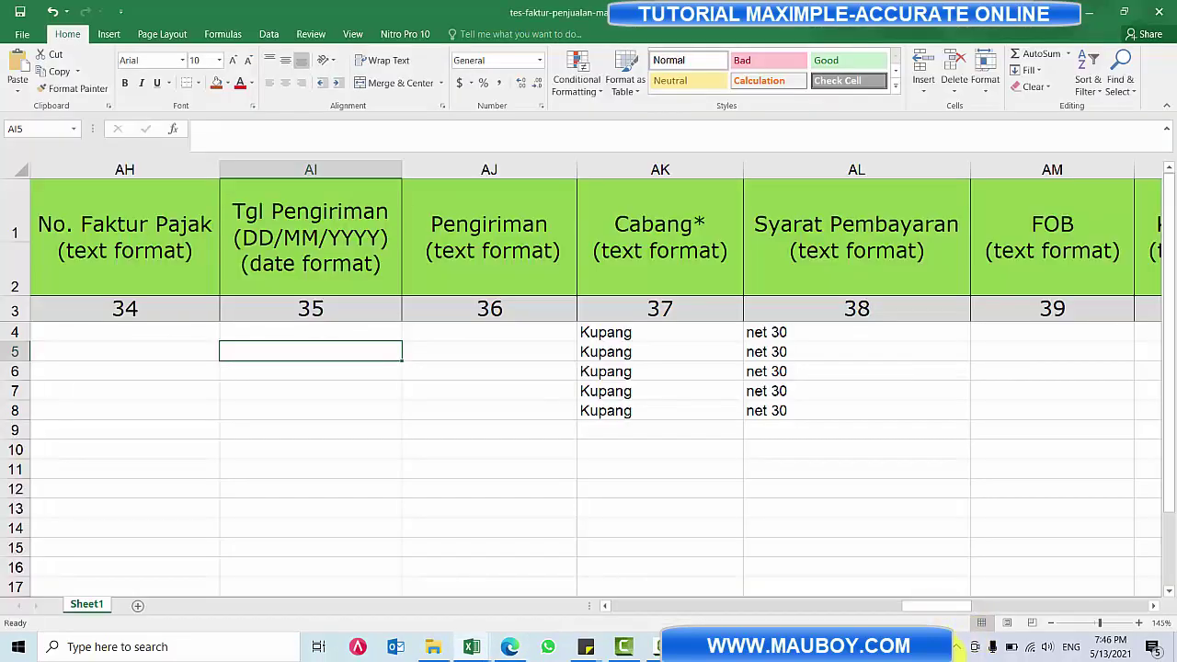
pyautogui.hotkey('alt', 'Tab')
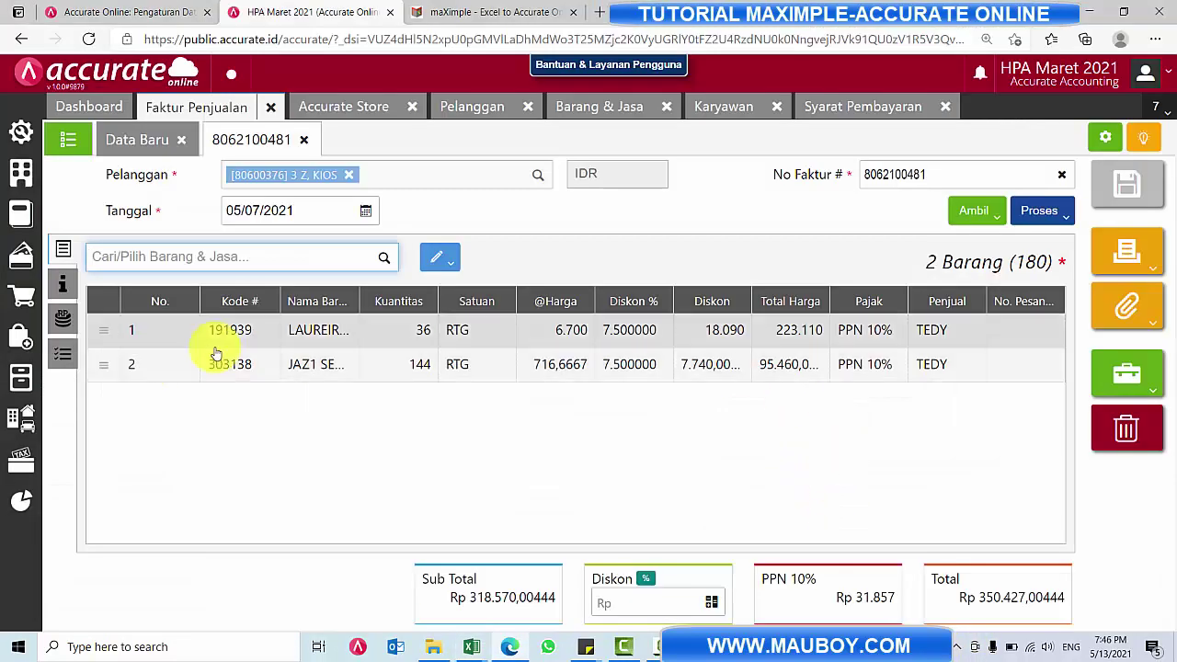
pyautogui.click(64, 285)
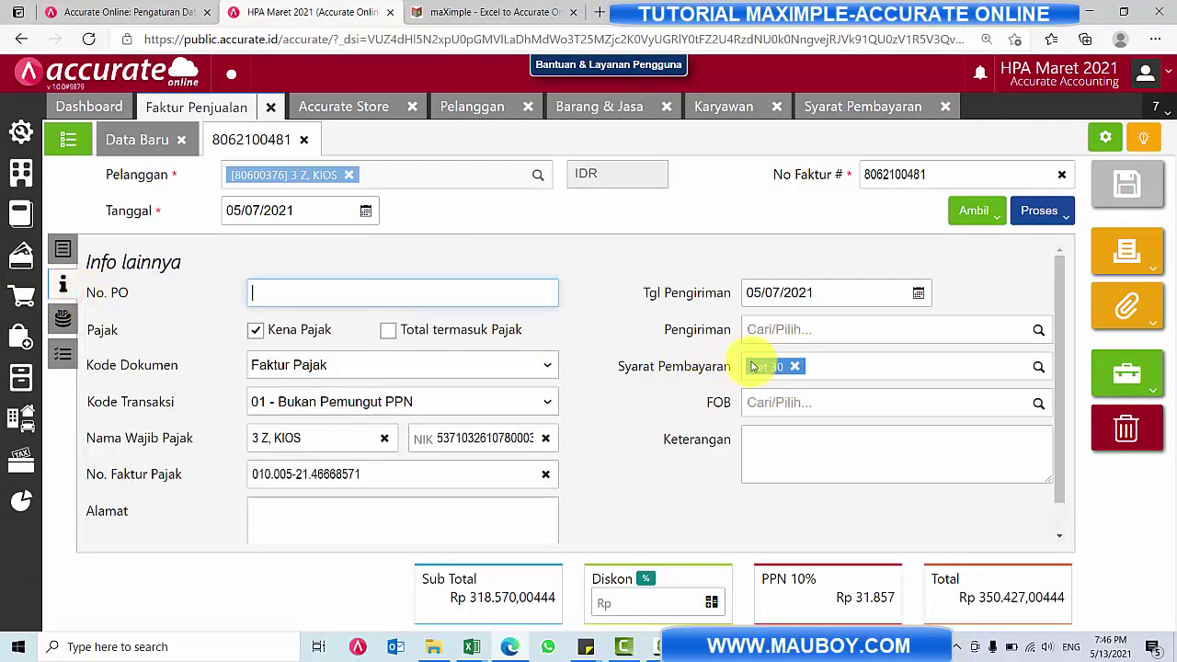
# - Switch to the tes-faktur-penjualan-maximple workbook and fit the Nama Pelanggan column's width to its contents
pyautogui.hotkey('alt', 'Tab')
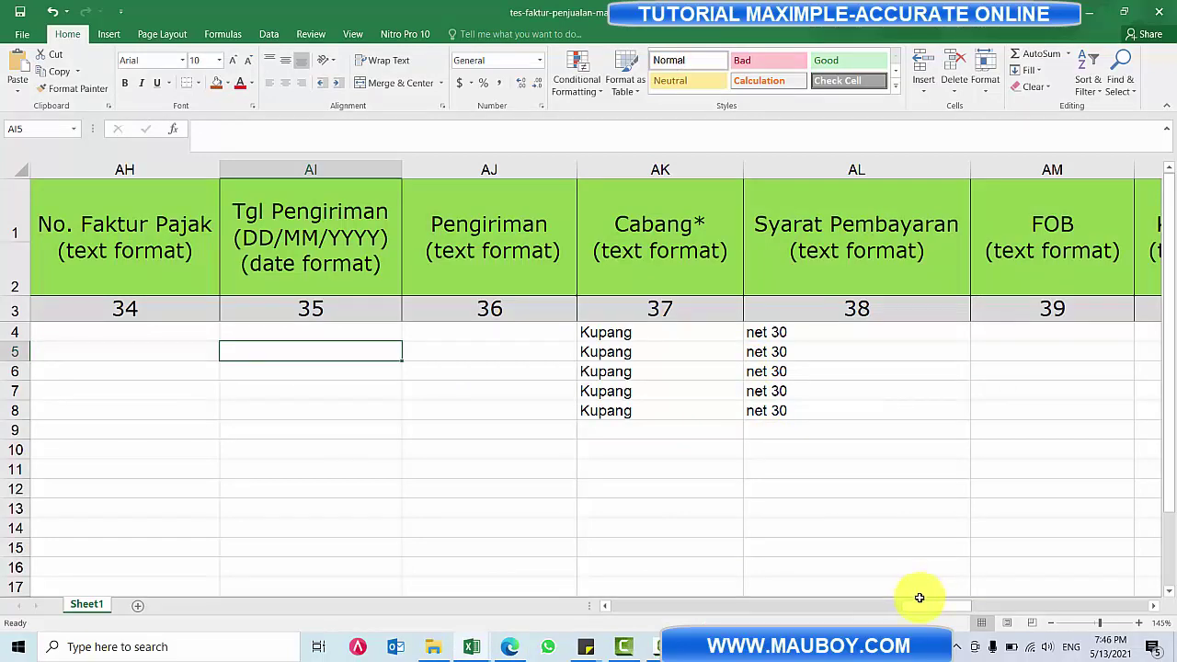
pyautogui.moveTo(931, 608); pyautogui.dragTo(636, 605)
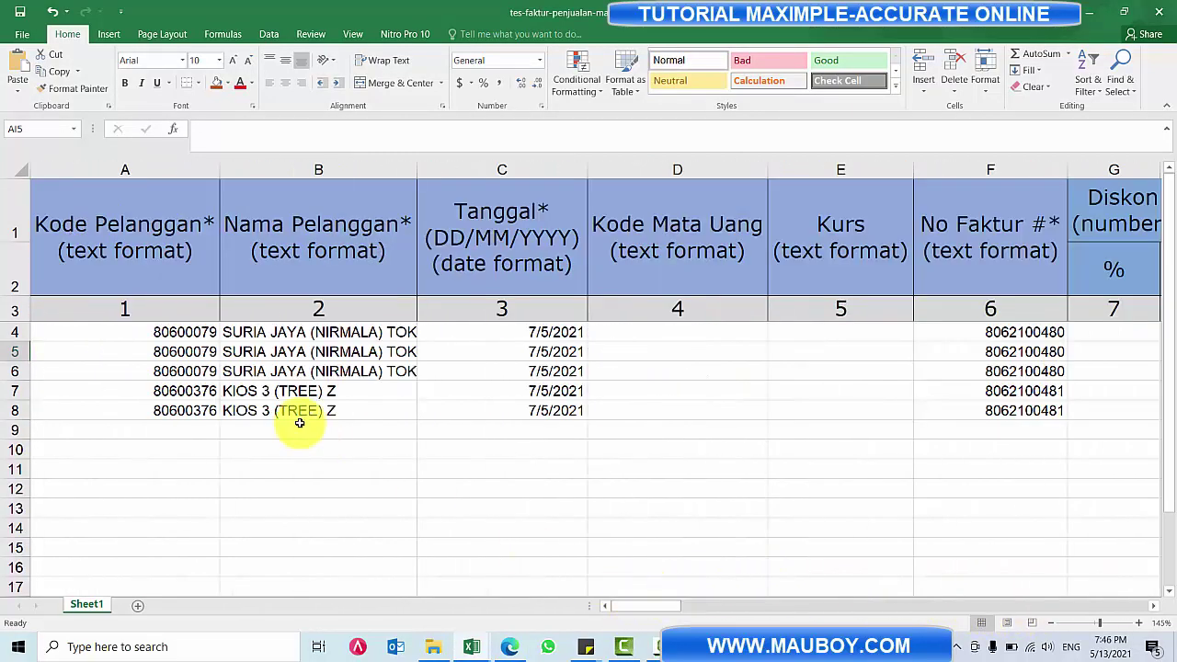
pyautogui.keyDown('ctrl'); pyautogui.scroll(-3, 299, 421); pyautogui.keyUp('ctrl')
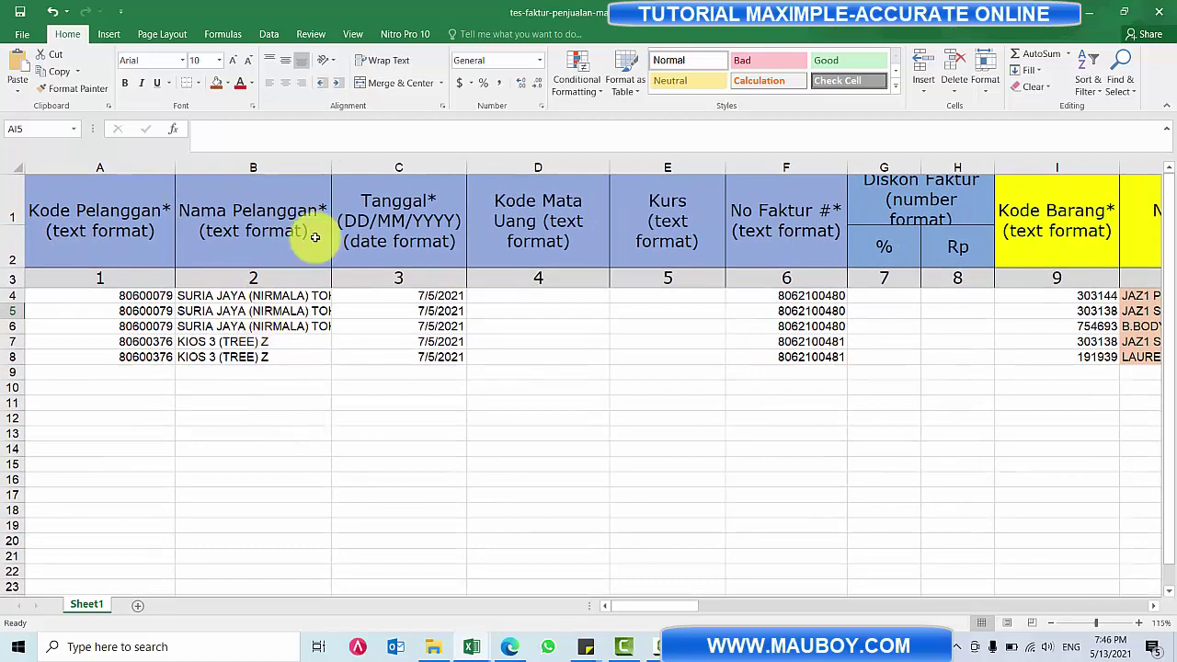
pyautogui.doubleClick(330, 169)
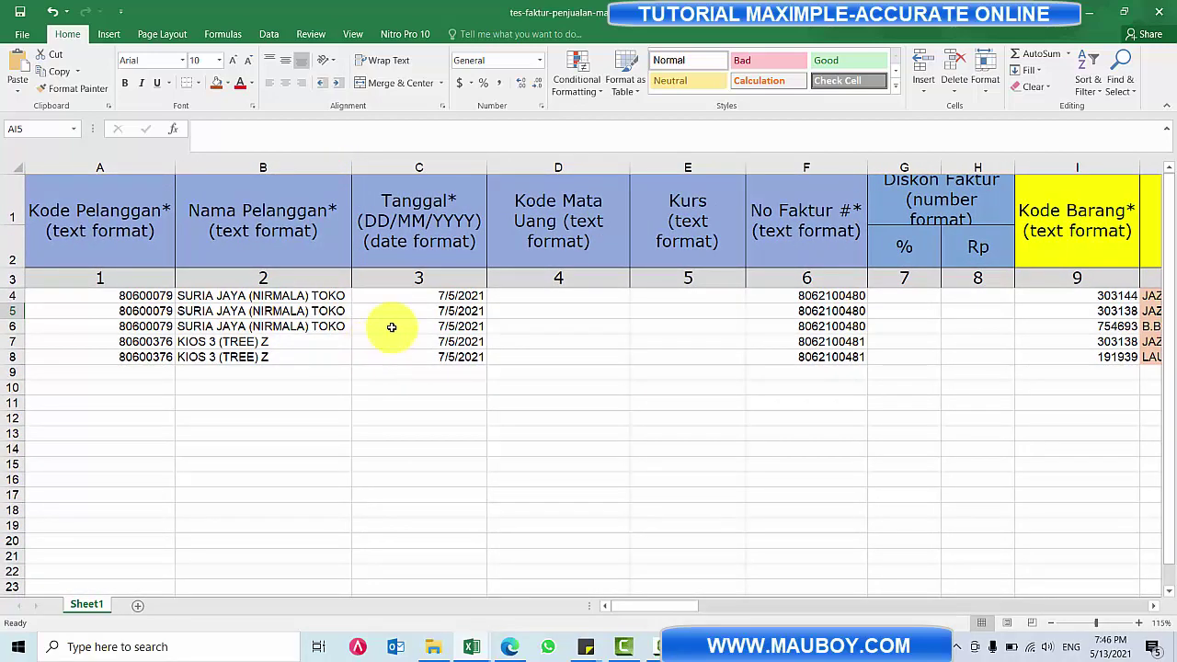
# - Examine the invoice rows 4 to 8, including the Tanggal, Kode Mata Uang and Kode Pelanggan cells
pyautogui.moveTo(410, 306); pyautogui.dragTo(421, 355)
pyautogui.moveTo(13, 293); pyautogui.dragTo(10, 358)
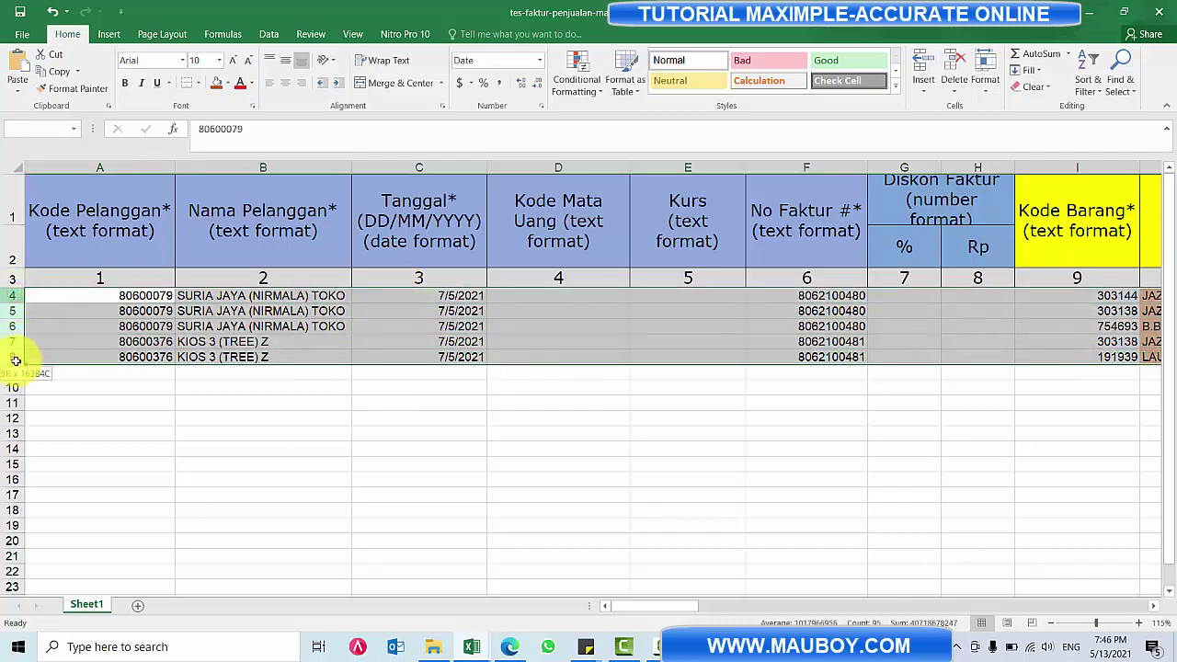
pyautogui.click(547, 301)
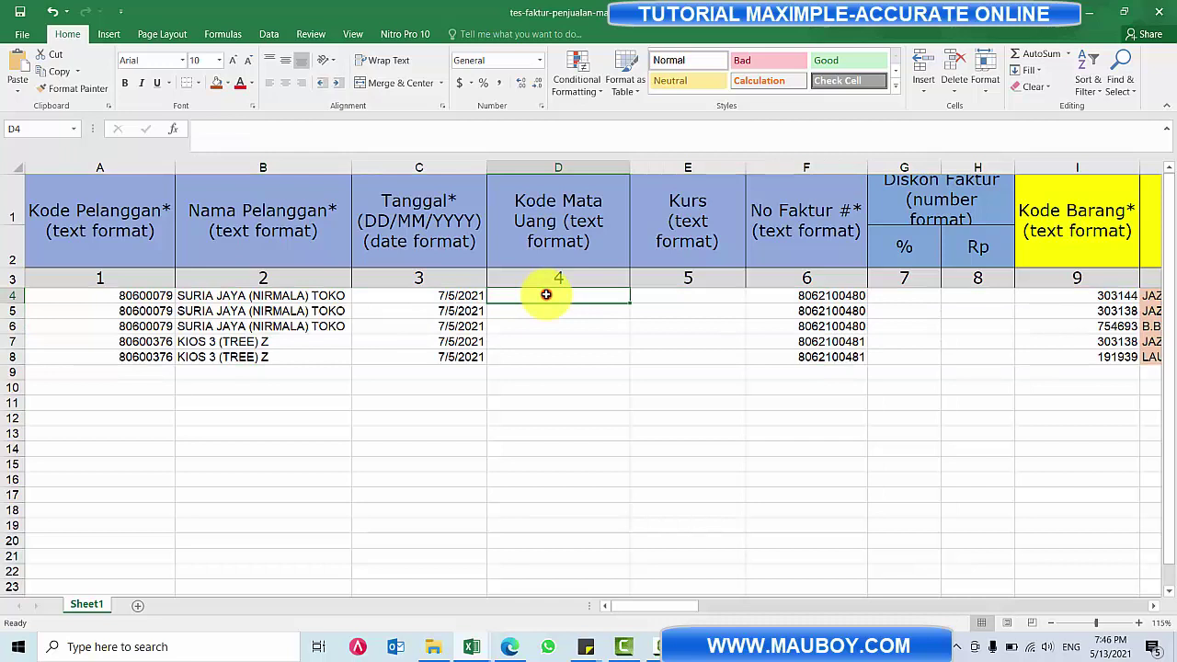
pyautogui.click(386, 297)
pyautogui.click(152, 295)
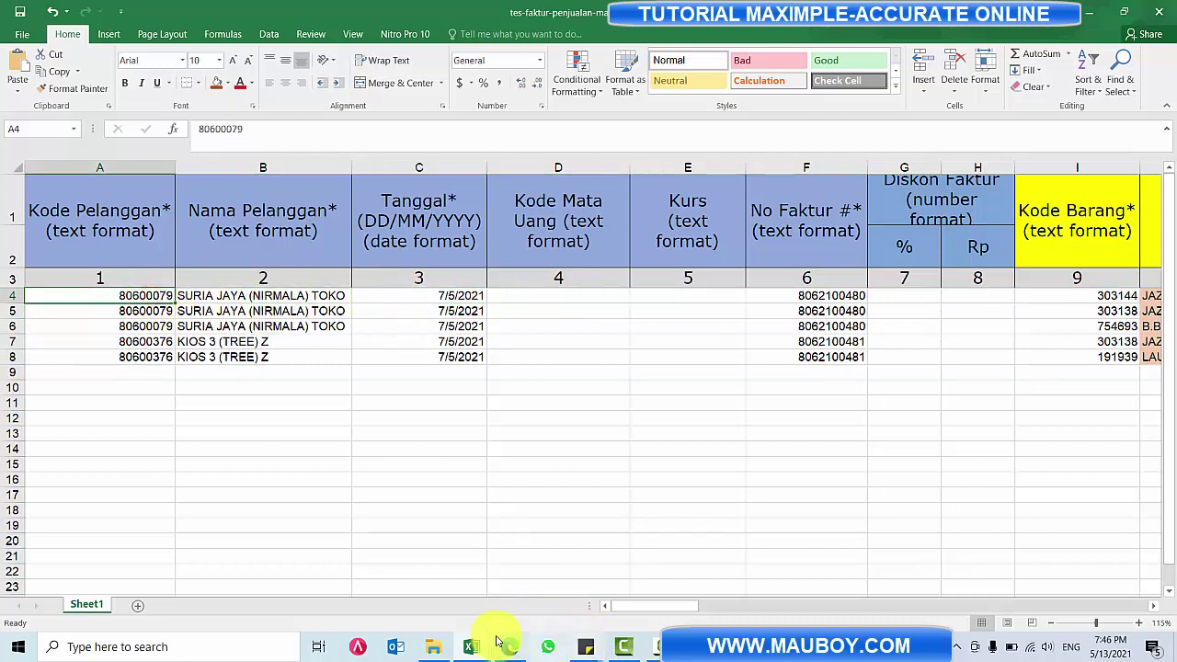
# - Switch to the 7 - 8 Mei Penjualan workbook and examine its source invoice data in rows 2 to 6
pyautogui.moveTo(469, 646)
pyautogui.click(315, 572)
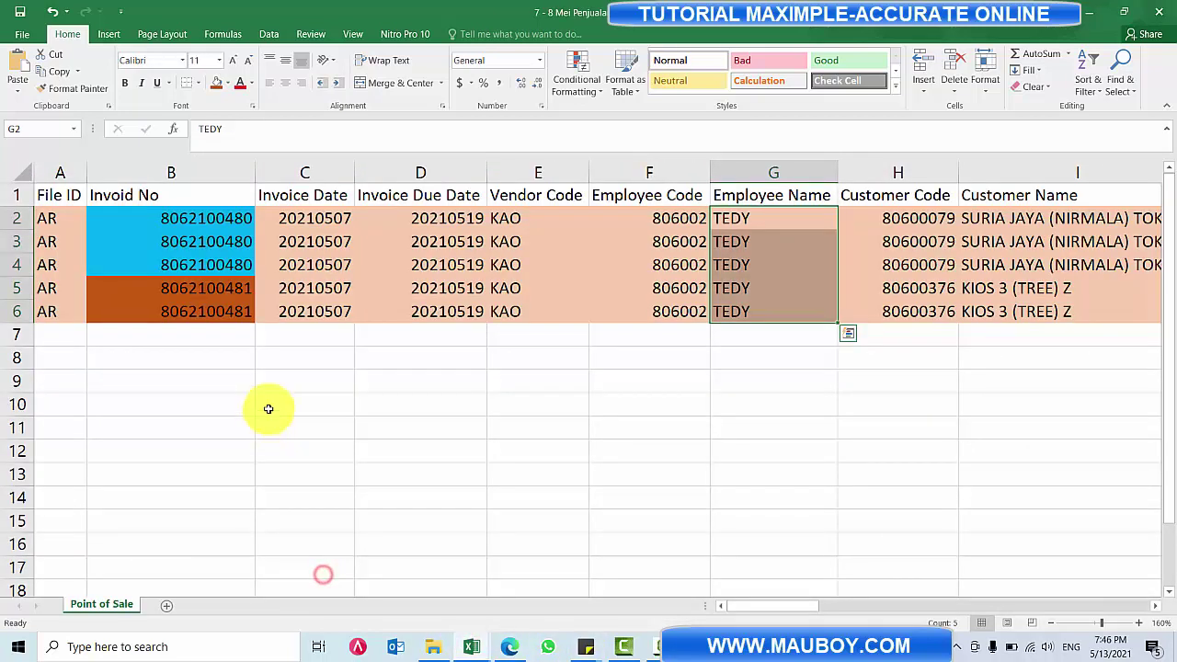
pyautogui.click(958, 469)
pyautogui.moveTo(779, 608); pyautogui.dragTo(748, 602)
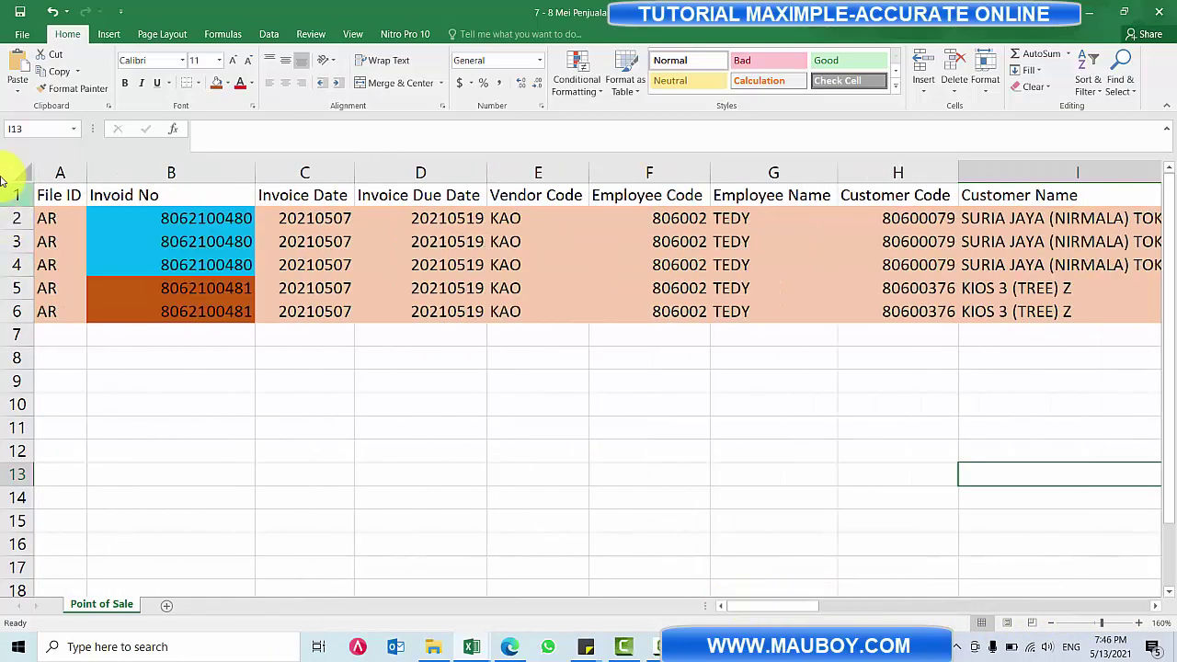
pyautogui.moveTo(15, 218); pyautogui.dragTo(16, 310)
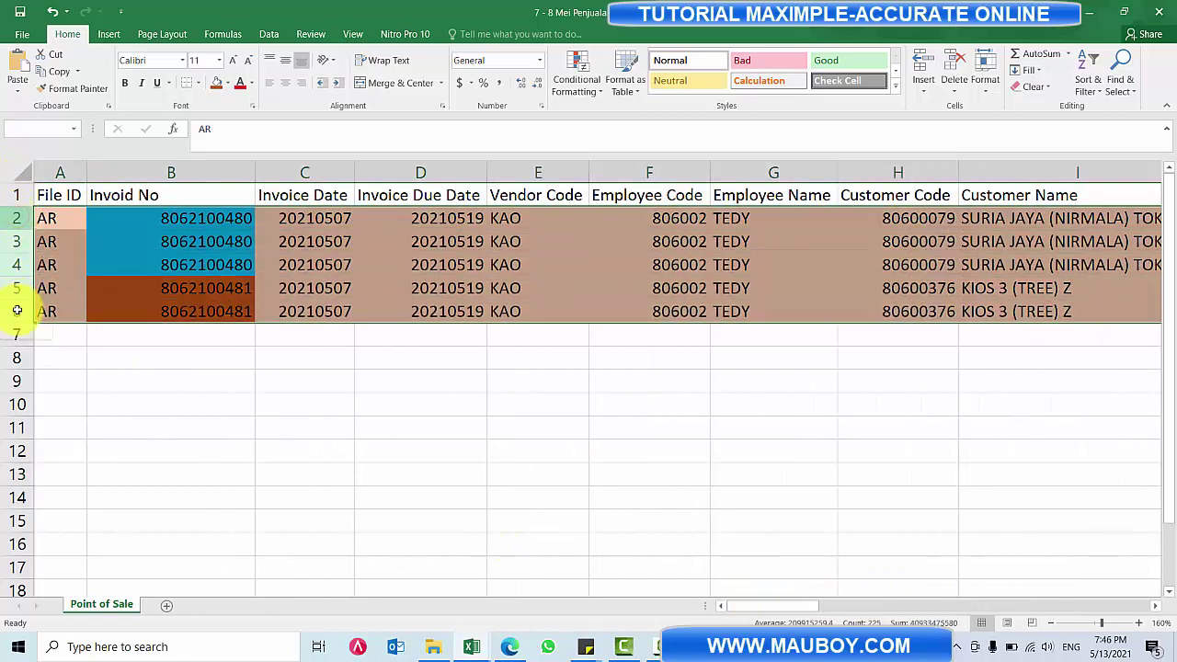
pyautogui.moveTo(12, 214); pyautogui.dragTo(989, 313)
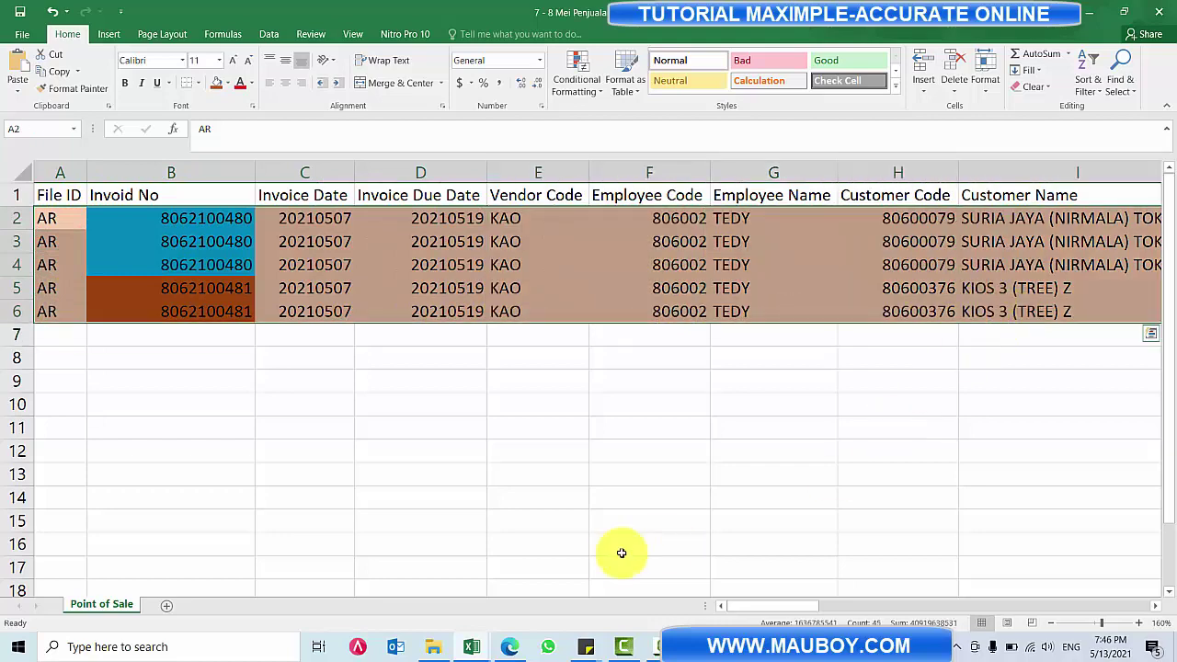
# - Switch back to the tes-faktur-penjualan-maximple workbook and examine the Kode Mata Uang and Kurs cells in rows 4 to 8
pyautogui.click(483, 650)
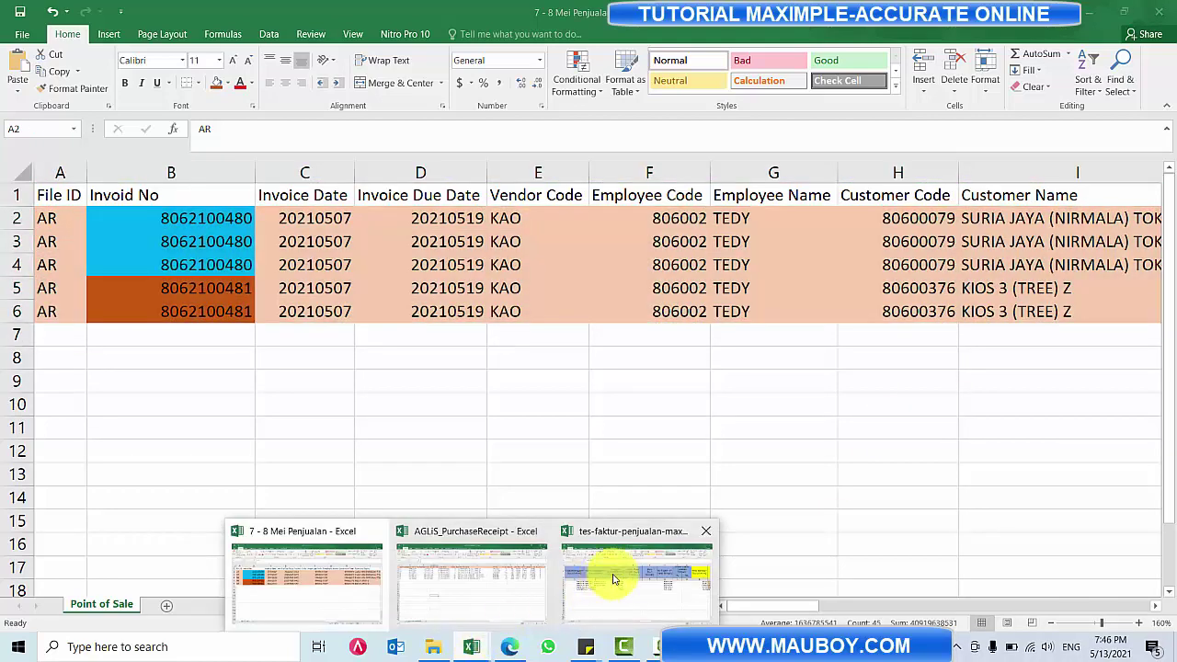
pyautogui.click(615, 578)
pyautogui.moveTo(515, 304); pyautogui.dragTo(529, 352)
pyautogui.click(633, 351)
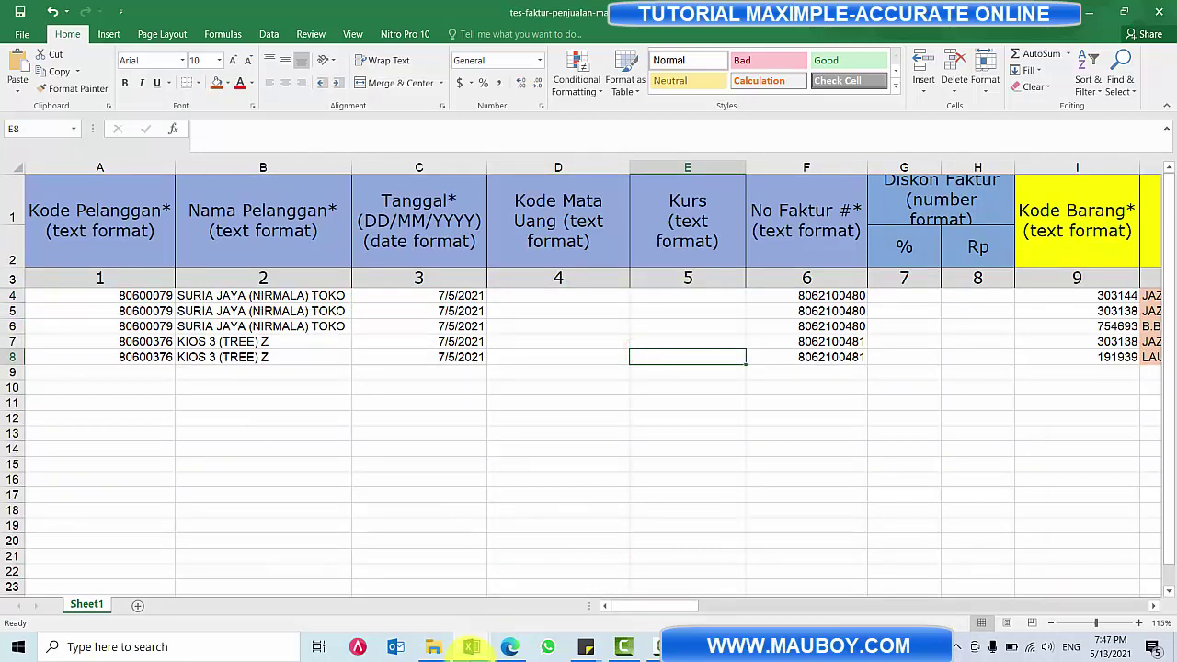
# - Switch to Accurate Online and start a sales invoice import from file from the Faktur Penjualan list
pyautogui.click(513, 648)
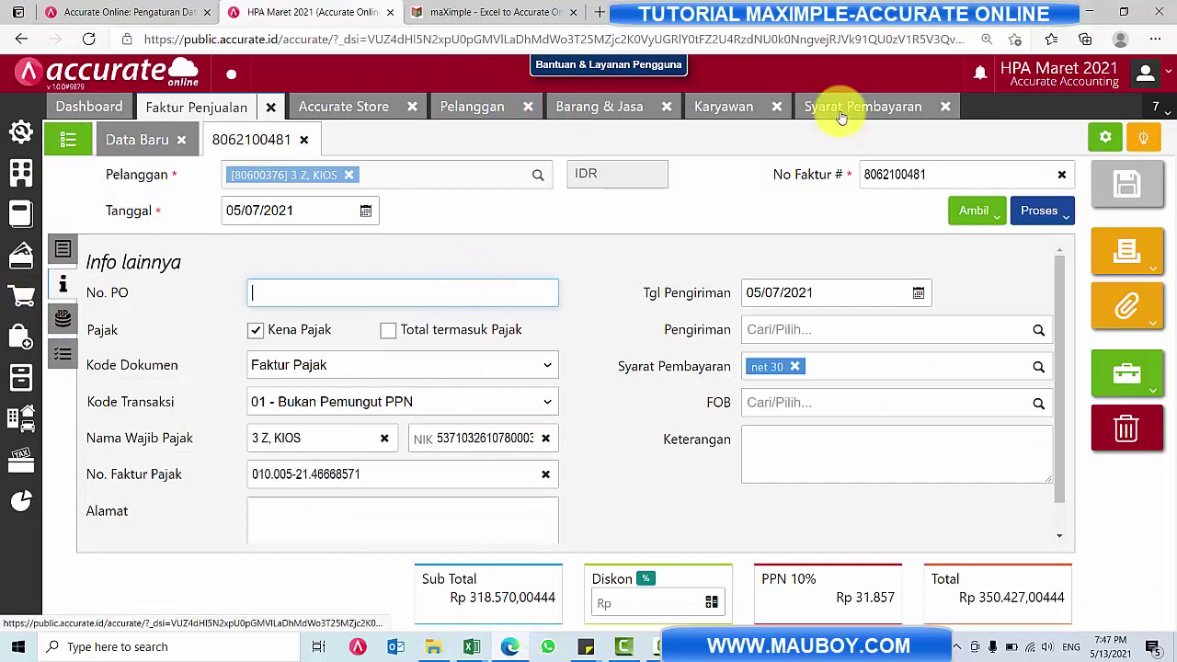
pyautogui.click(68, 138)
pyautogui.click(771, 221)
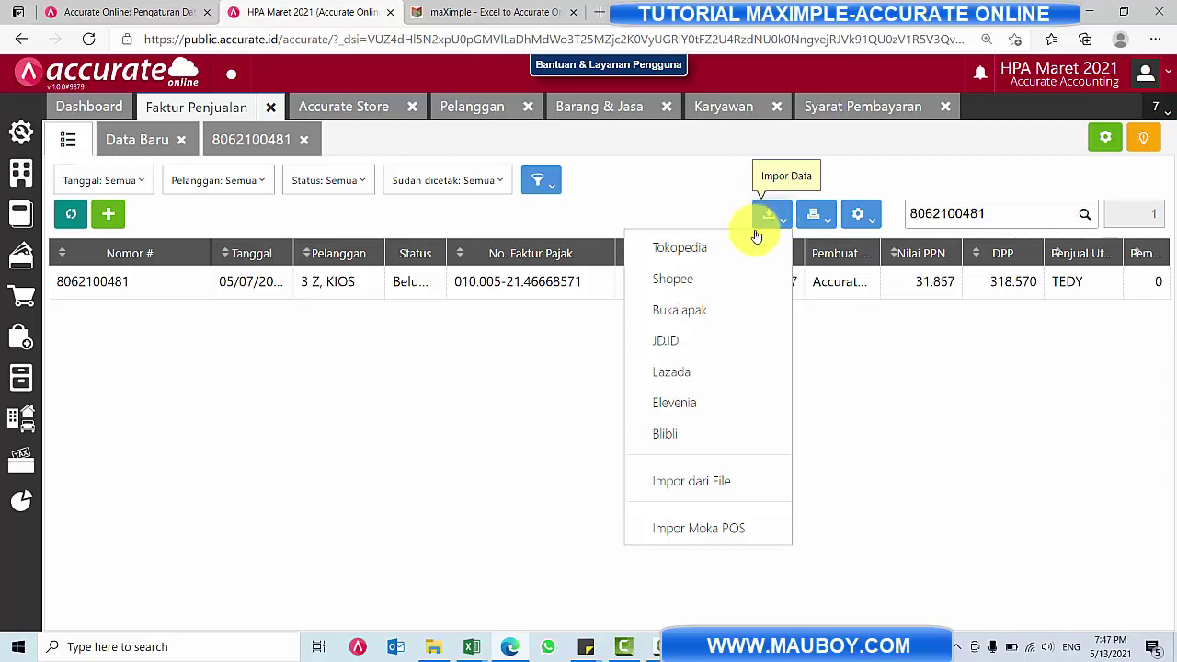
pyautogui.click(690, 481)
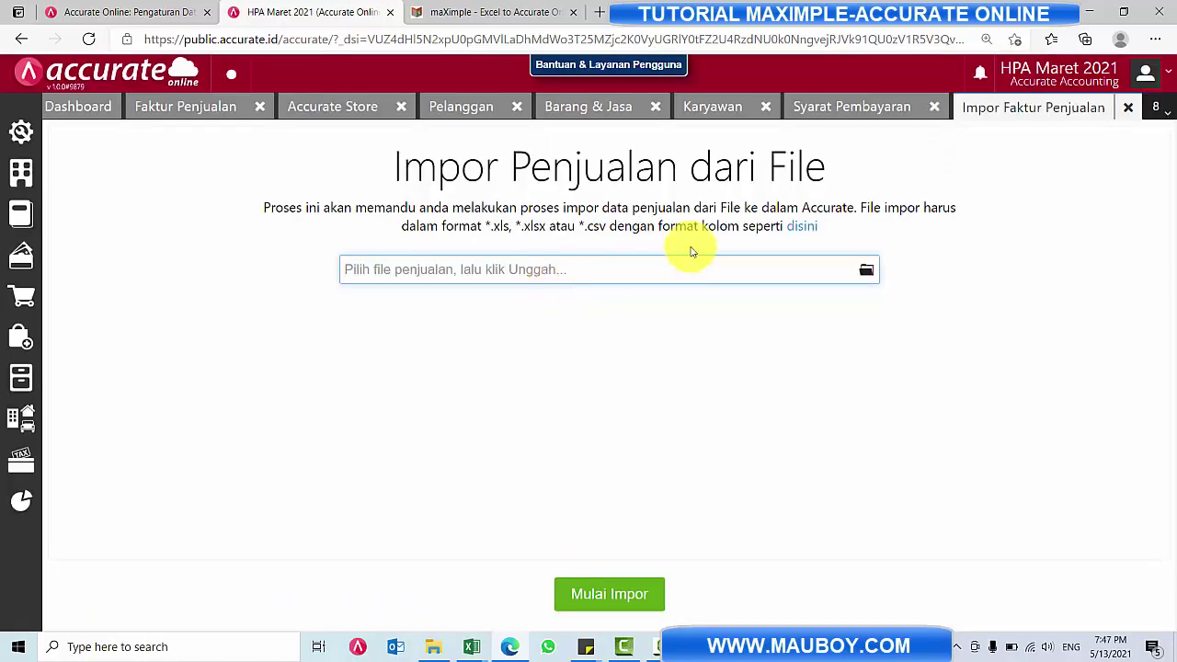
# - Download Accurate's sales-invoice-import-file template, open it in Excel and enable editing
pyautogui.click(806, 230)
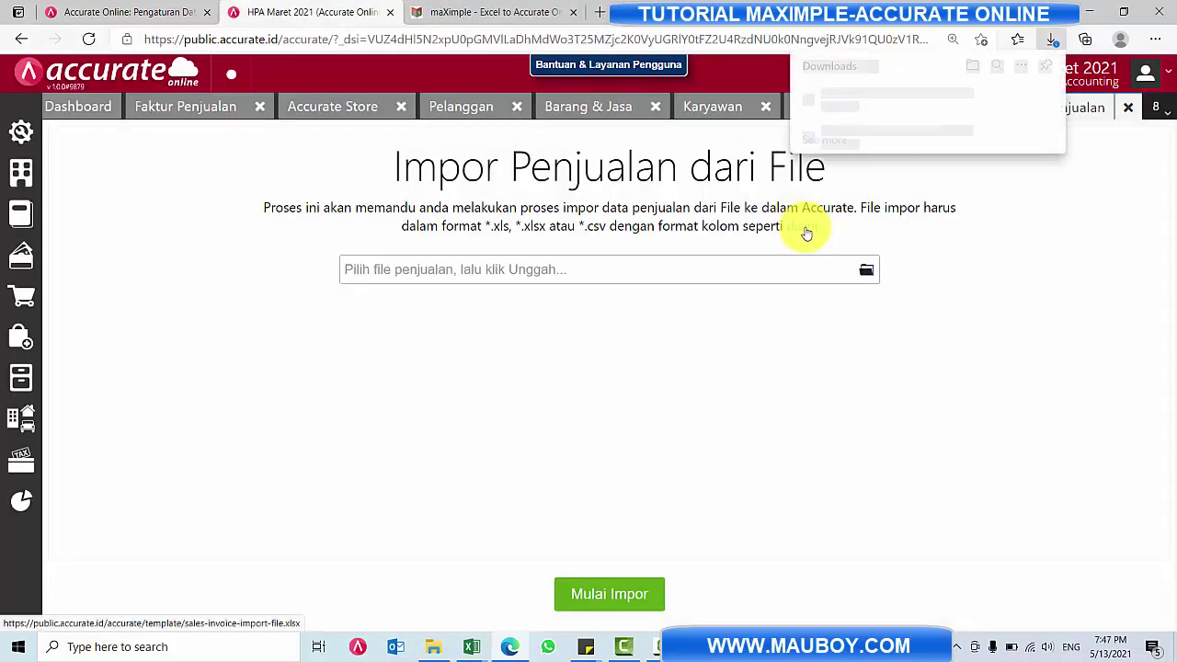
pyautogui.click(898, 123)
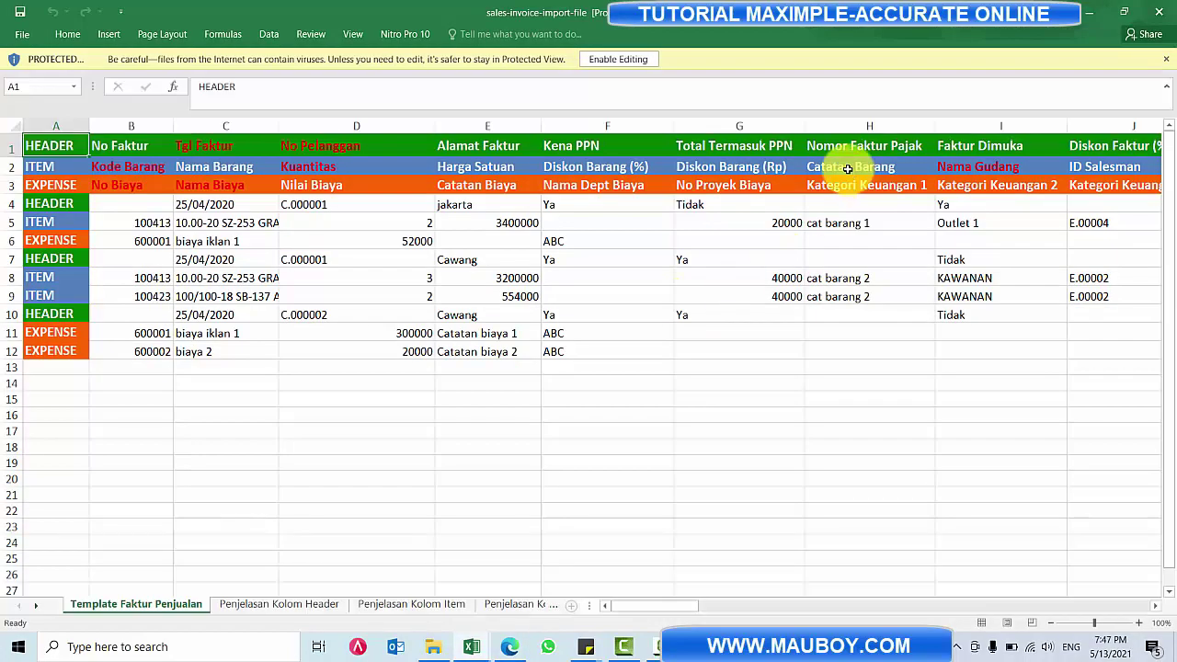
pyautogui.click(617, 60)
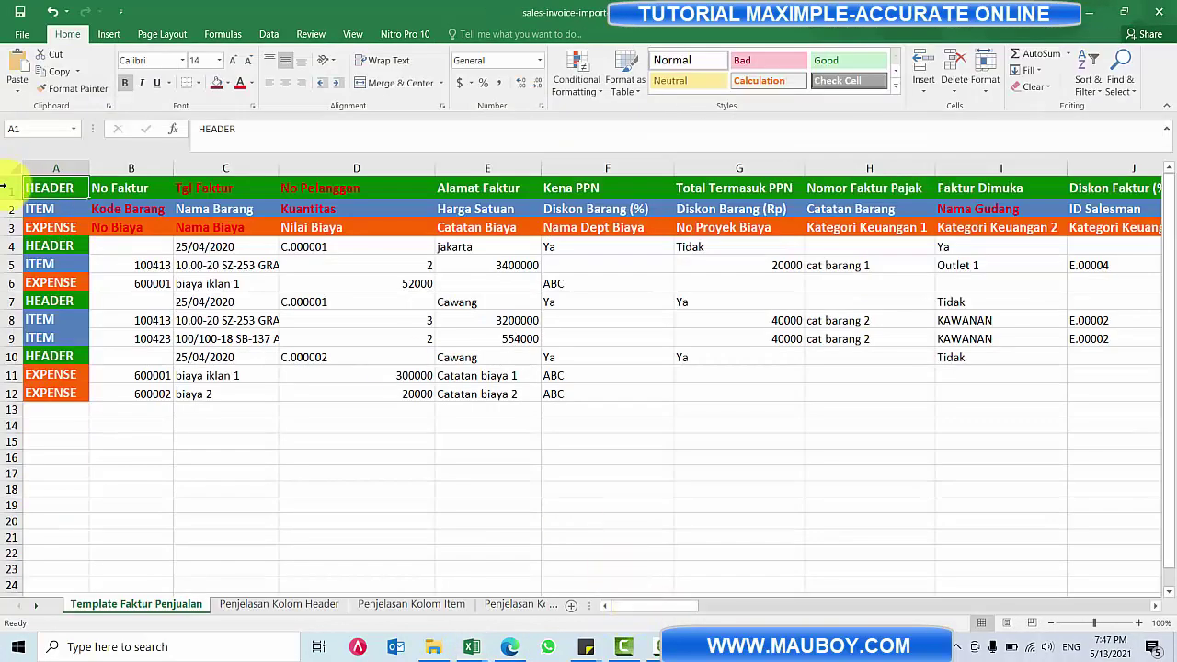
# - Compare the template's HEADER, ITEM and EXPENSE title rows 1 to 3 with the column headings in tes-faktur-penjualan-maximple
pyautogui.moveTo(5, 188); pyautogui.dragTo(11, 230)
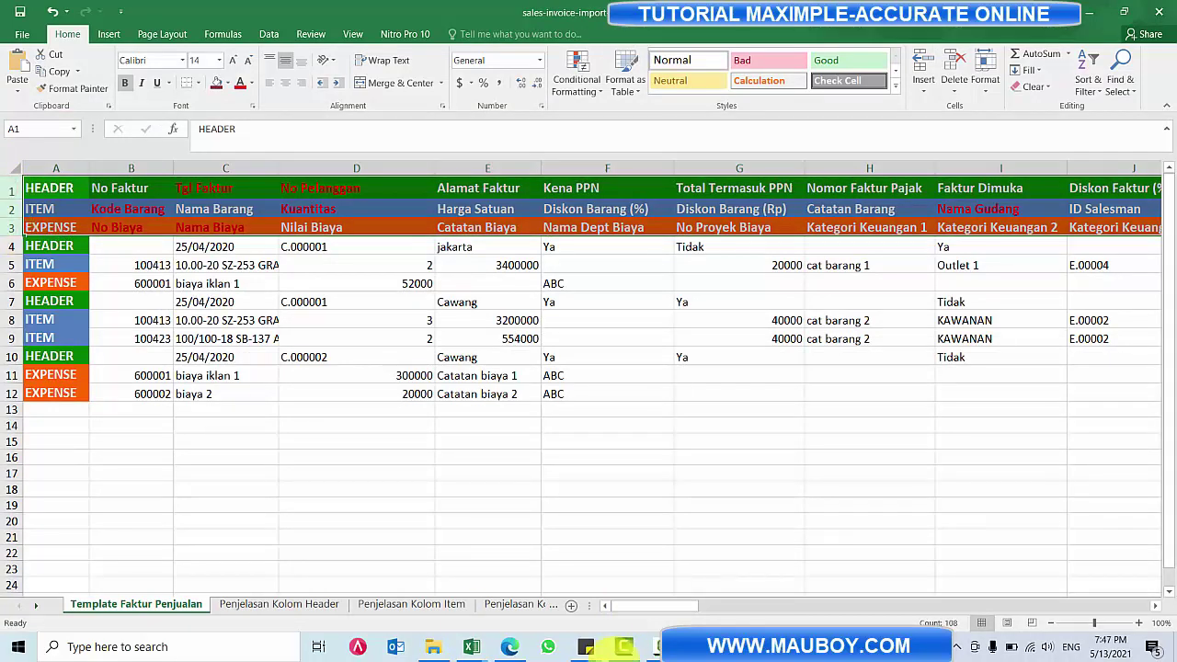
pyautogui.click(472, 648)
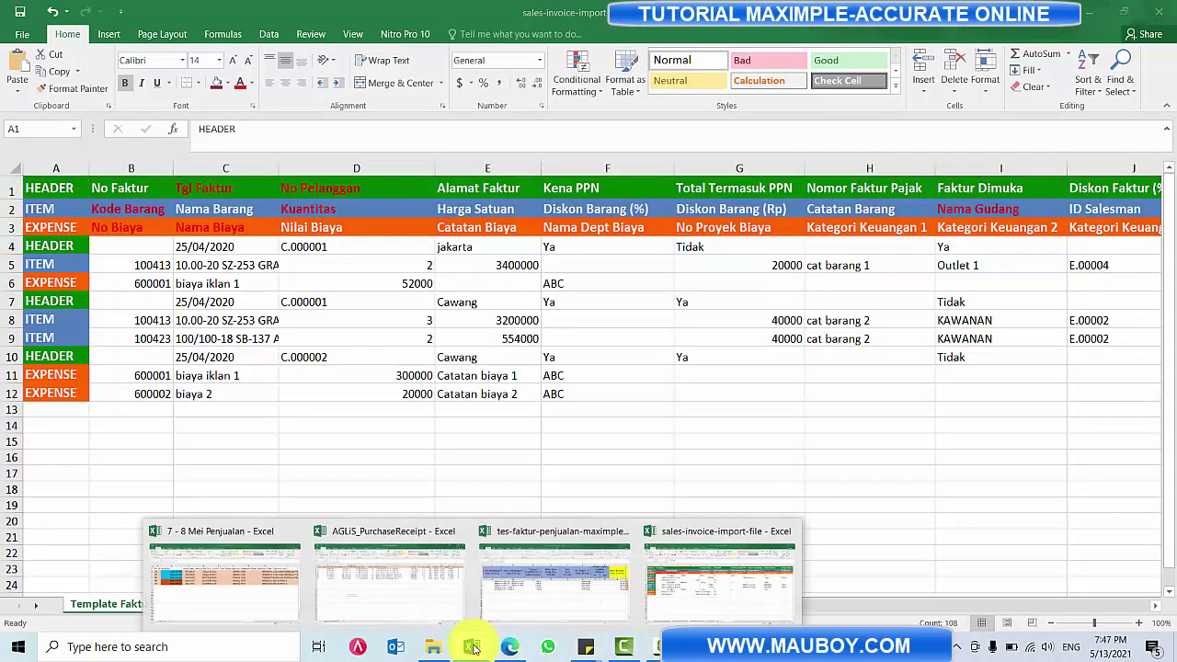
pyautogui.click(583, 593)
pyautogui.click(418, 277)
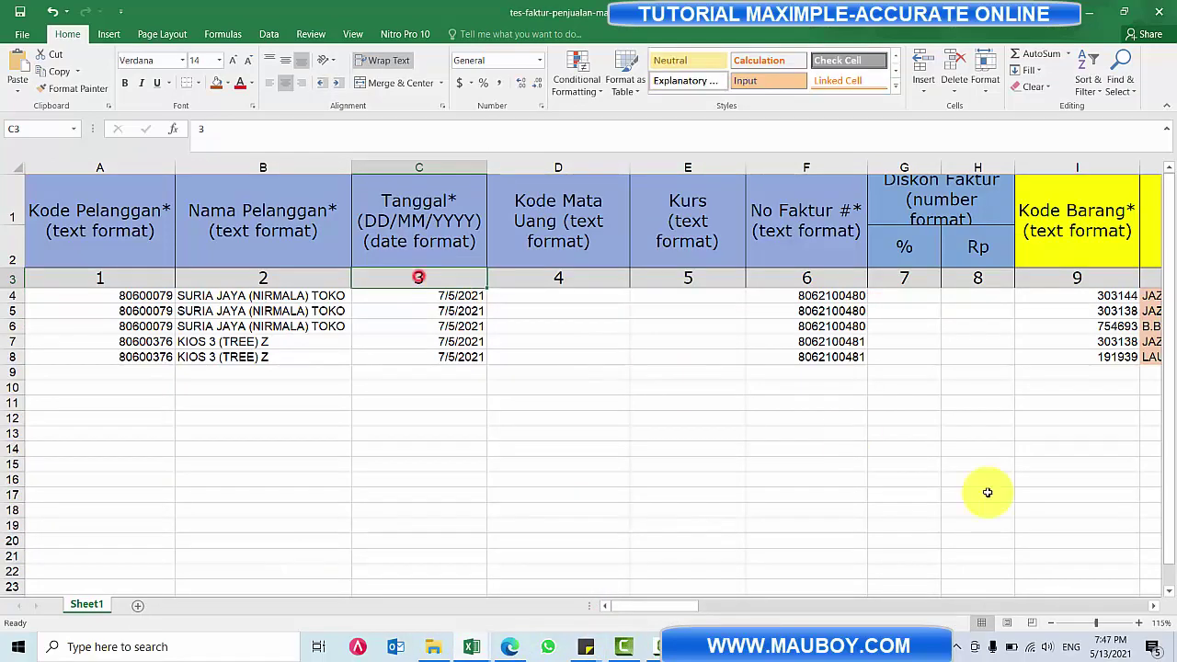
pyautogui.moveTo(643, 605); pyautogui.dragTo(499, 320)
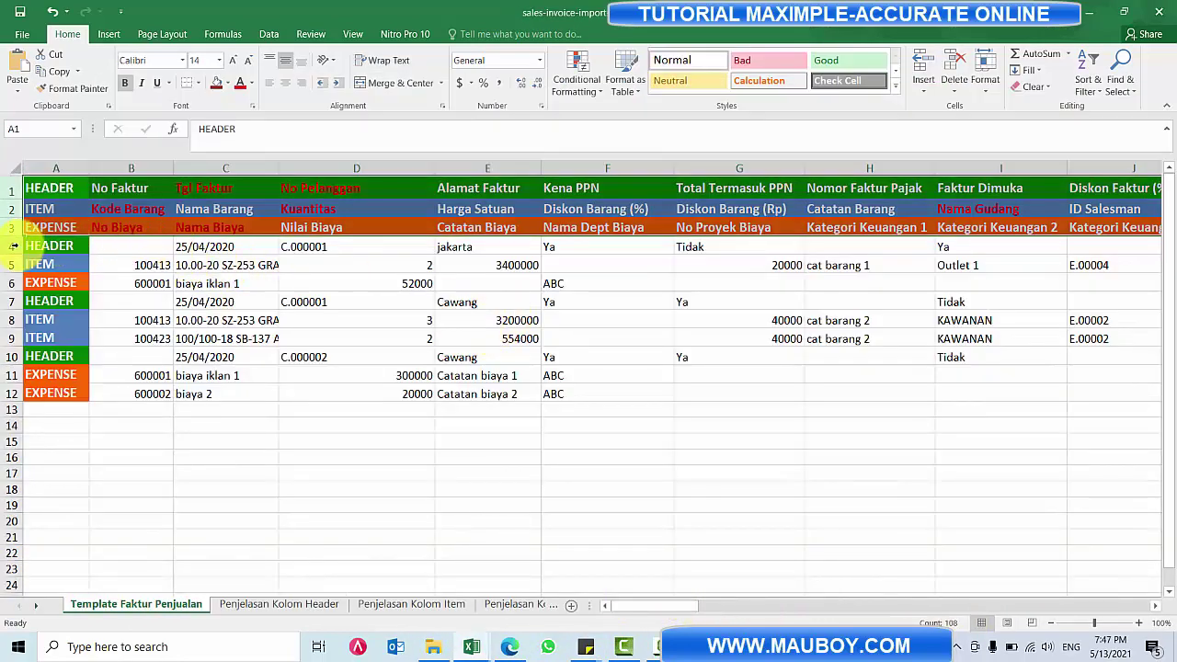
# - Examine the sample HEADER, ITEM and EXPENSE rows 4 to 12 in the sales-invoice-import-file template
pyautogui.moveTo(16, 246); pyautogui.dragTo(14, 394)
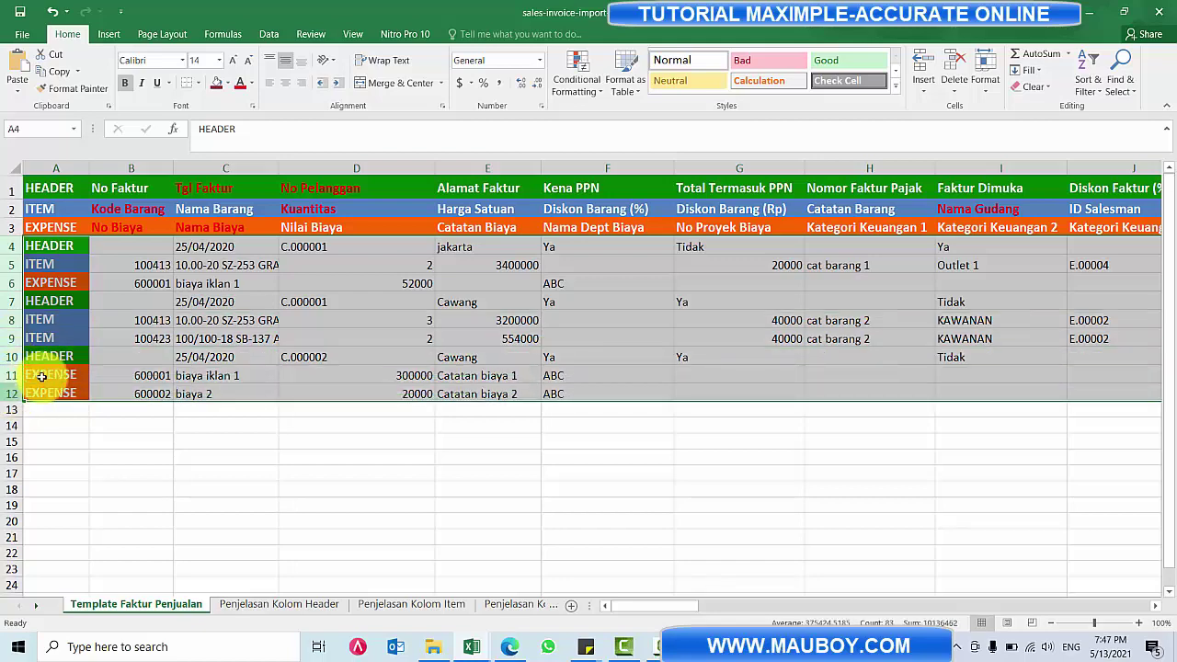
pyautogui.click(133, 265)
pyautogui.moveTo(15, 247)
pyautogui.mouseDown()
pyautogui.moveTo(13, 393)
pyautogui.moveTo(16, 244)
pyautogui.mouseUp()
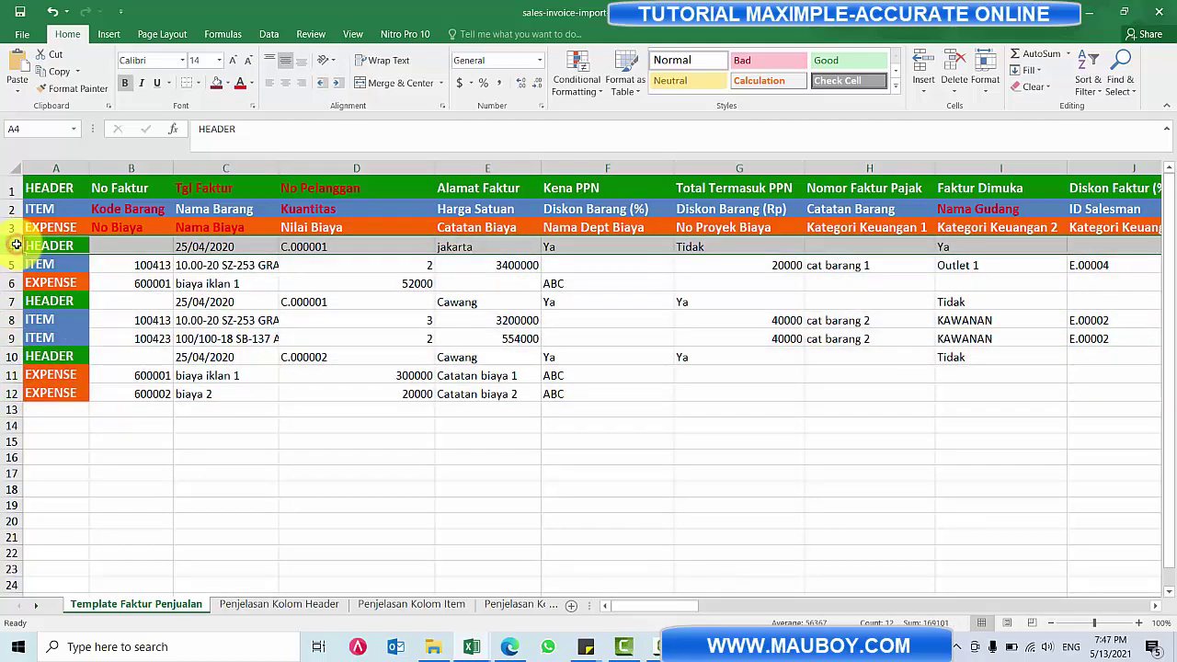
# - Switch to tes-faktur-penjualan-maximple and examine the dates in C4:C8, the customer codes in column A and the range B4:G8
pyautogui.hotkey('alt', 'Tab')
pyautogui.click(443, 294)
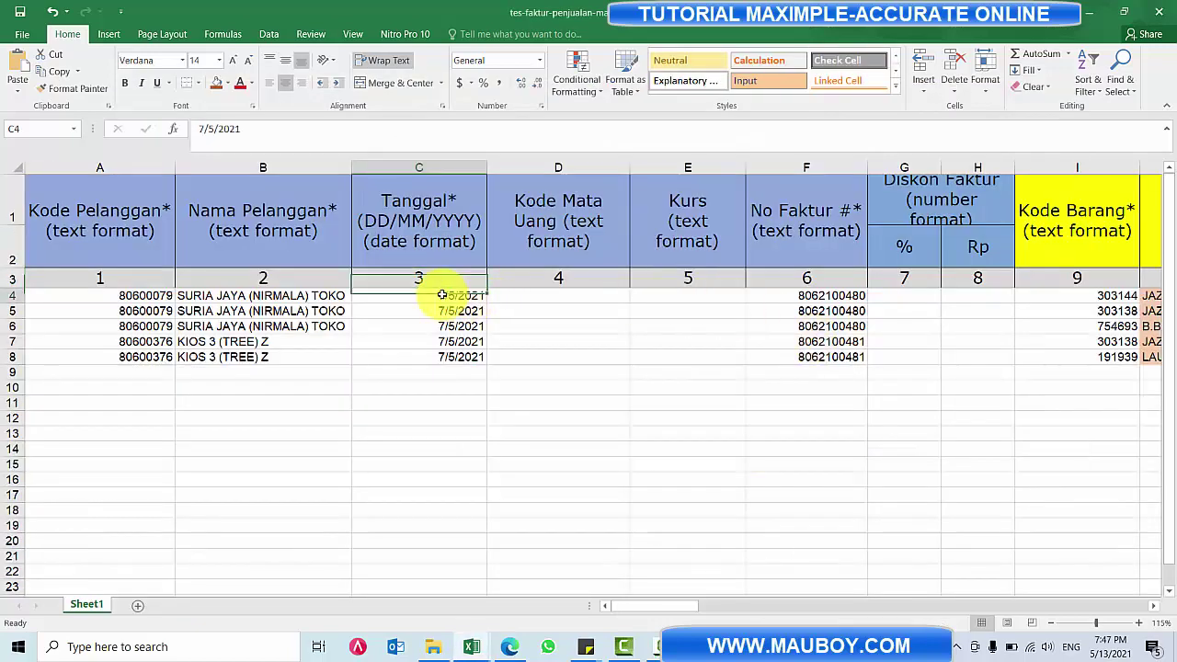
pyautogui.moveTo(442, 294); pyautogui.dragTo(441, 357)
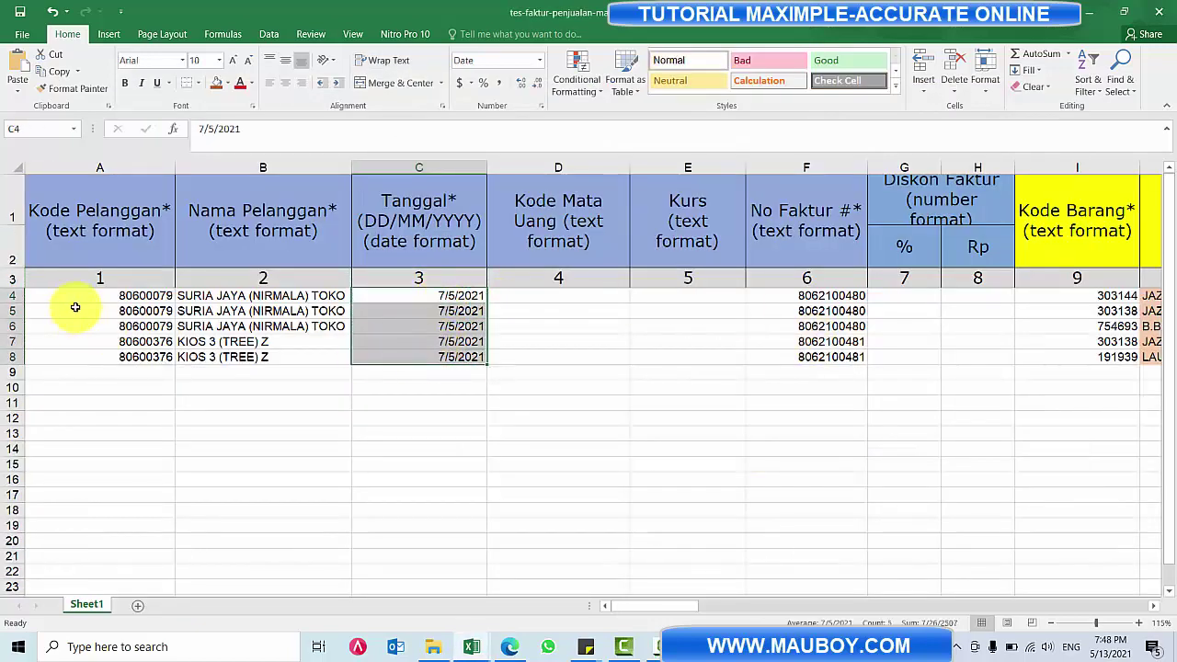
pyautogui.click(65, 294)
pyautogui.moveTo(66, 294); pyautogui.dragTo(133, 342)
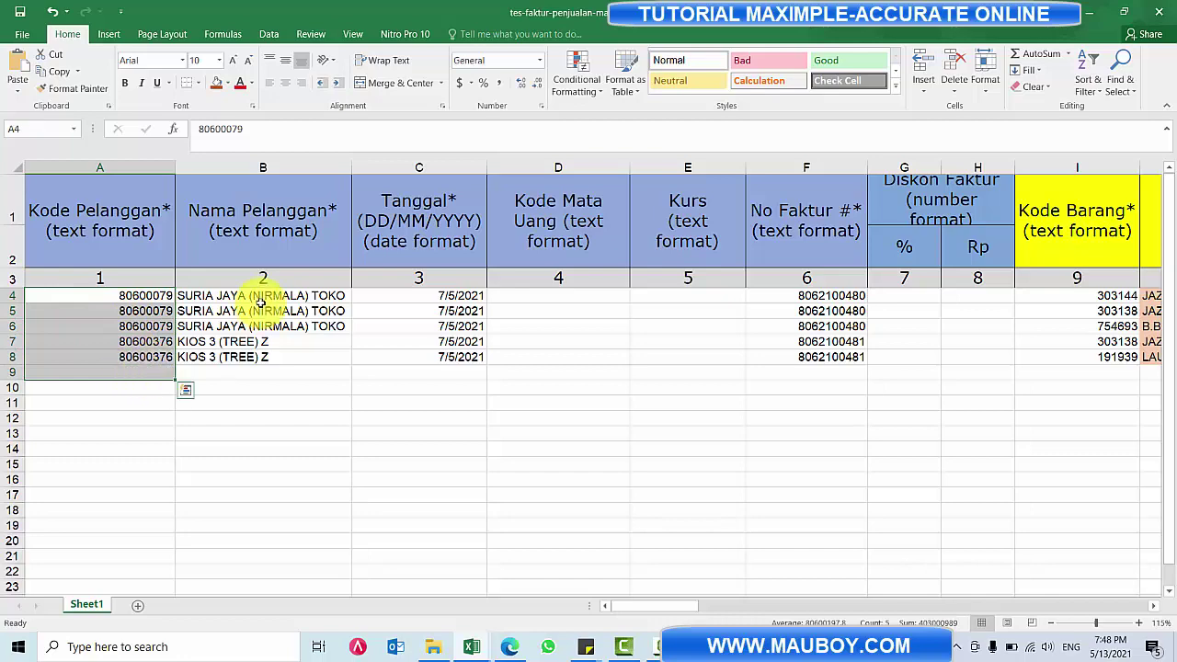
pyautogui.moveTo(262, 295); pyautogui.dragTo(915, 357)
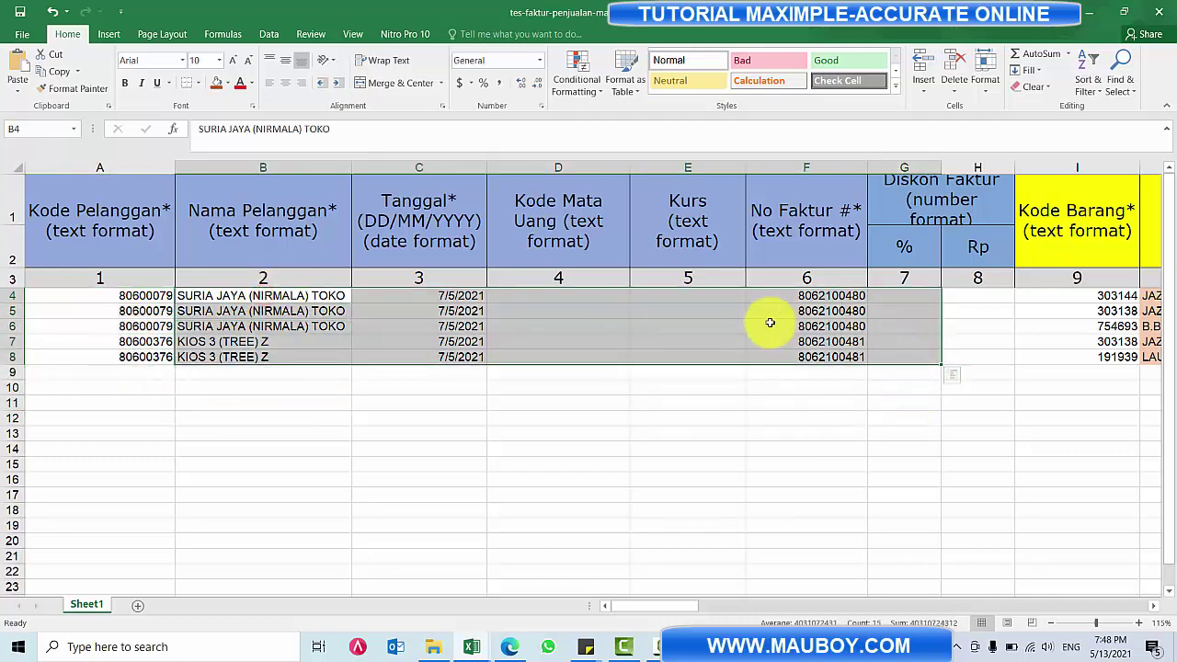
# - Switch back to sales-invoice-import-file and examine its whole layout from the title rows down to row 12
pyautogui.hotkey('alt', 'Tab')
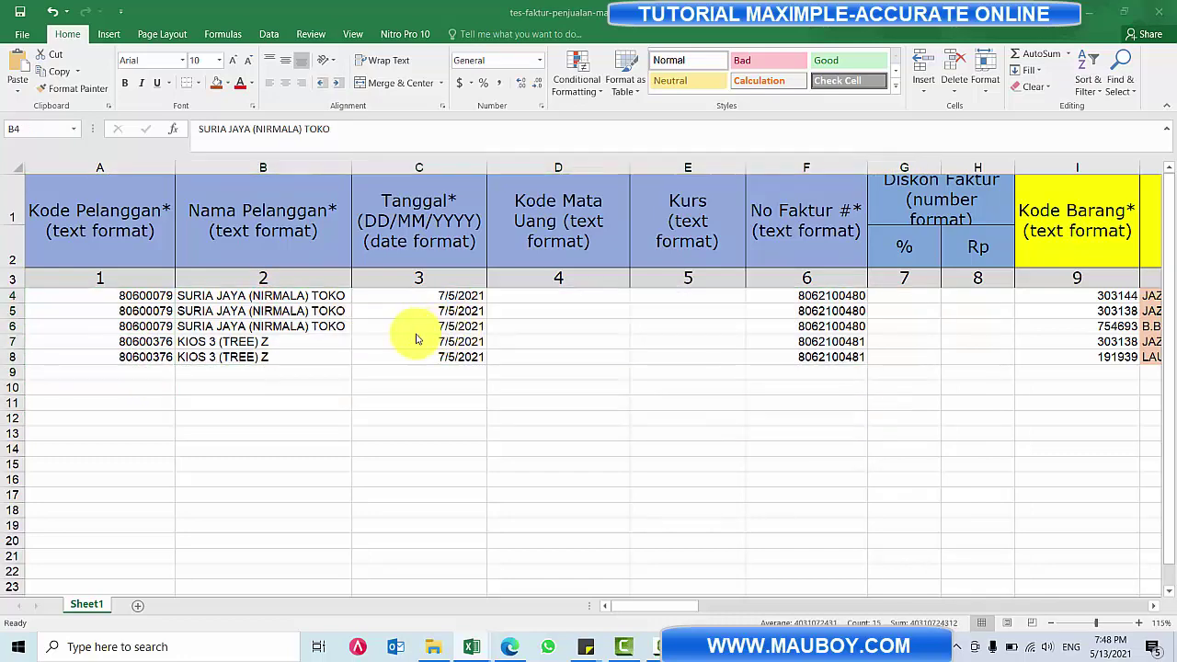
pyautogui.click(356, 286)
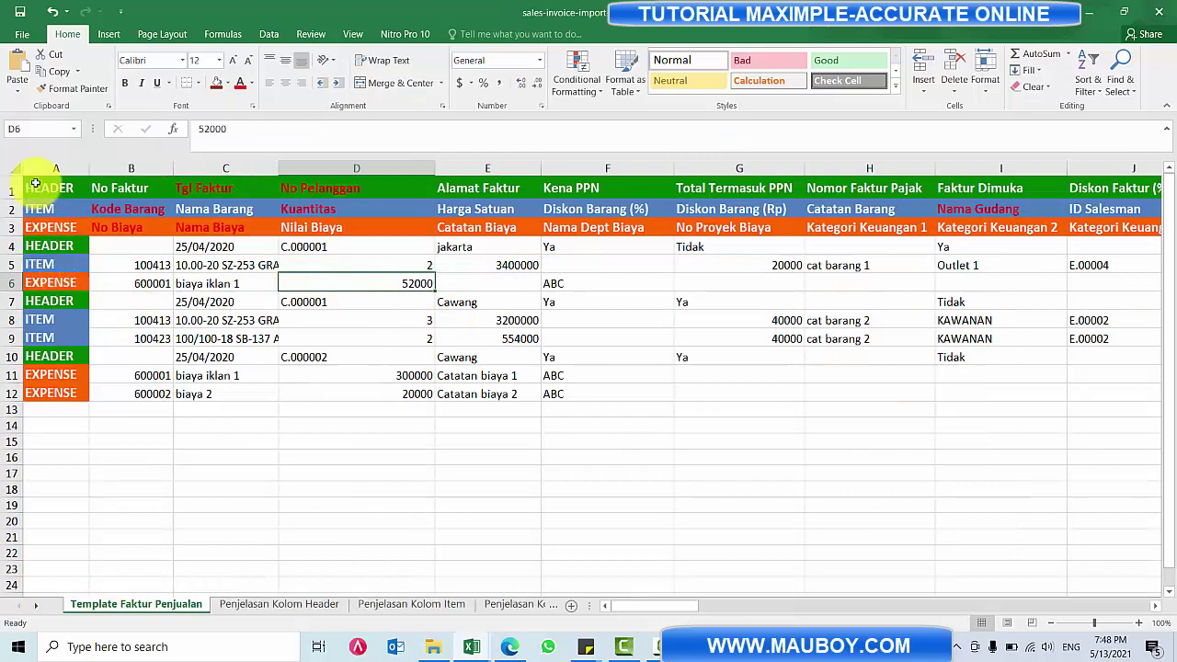
pyautogui.moveTo(37, 184); pyautogui.dragTo(1074, 391)
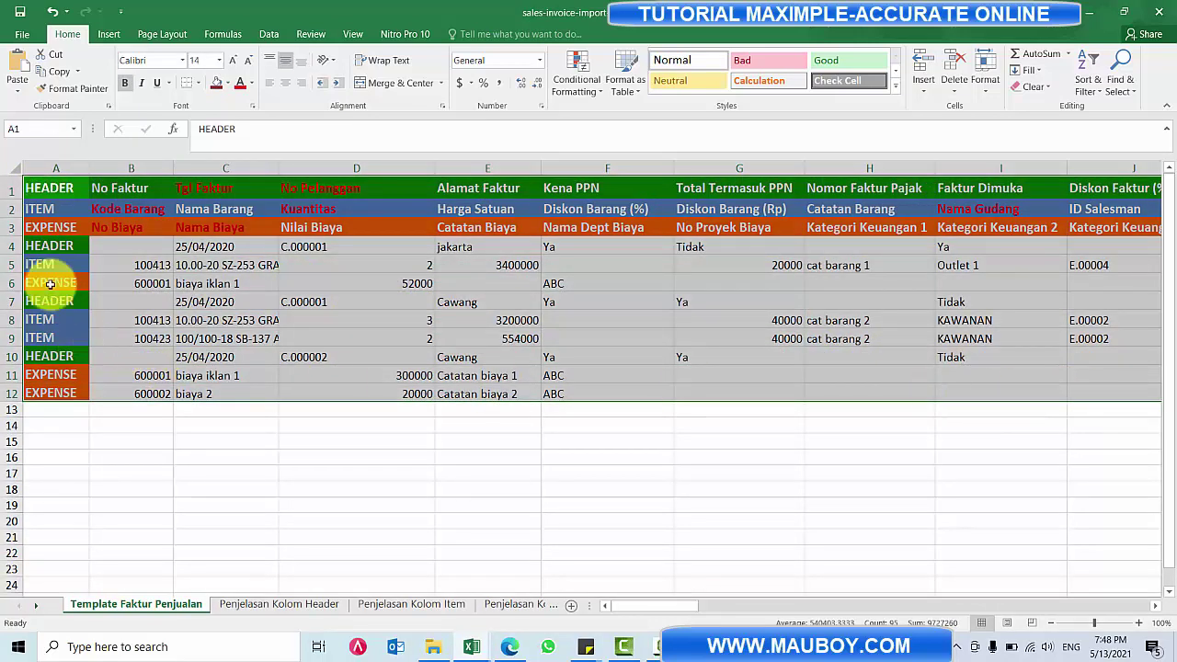
# - Examine the EXPENSE row 6 with its No Biaya heading, and the sample invoice rows 7 to 12 in the sales-invoice-import-file template
pyautogui.click(51, 275)
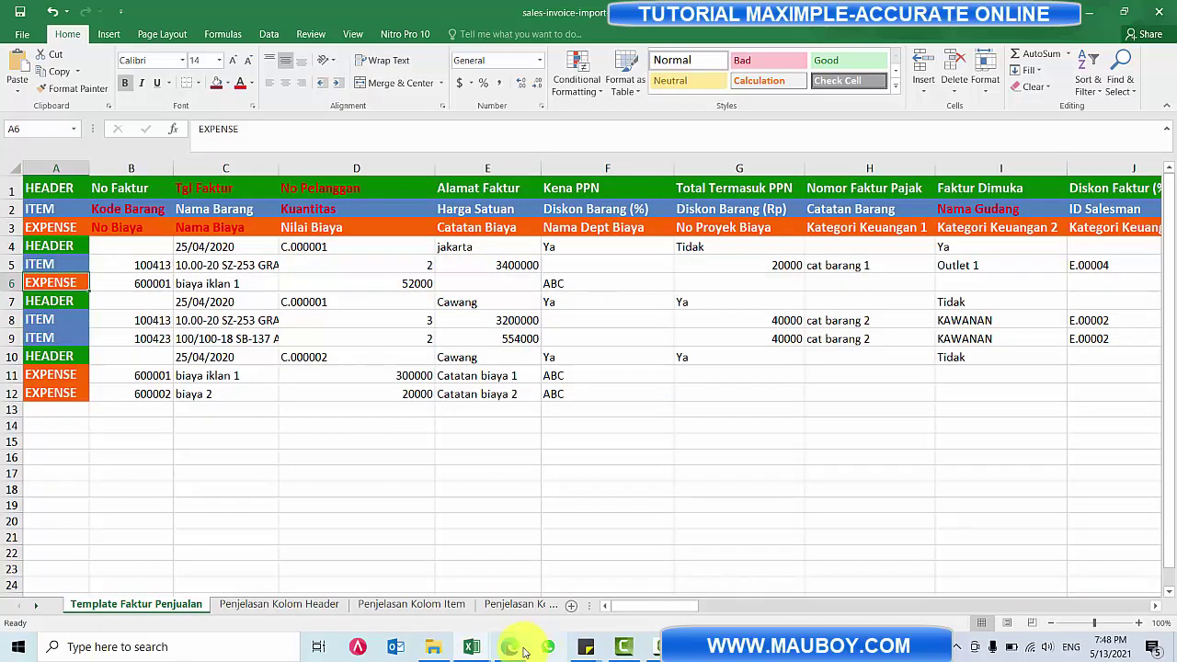
pyautogui.moveTo(516, 653)
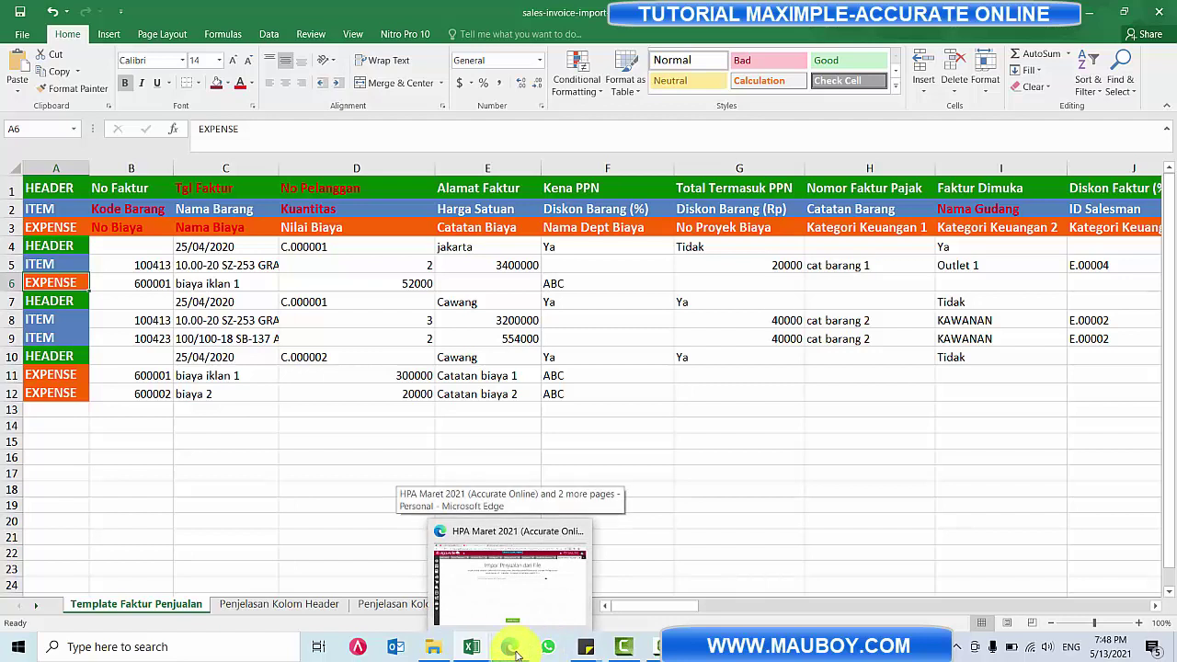
pyautogui.click(140, 282)
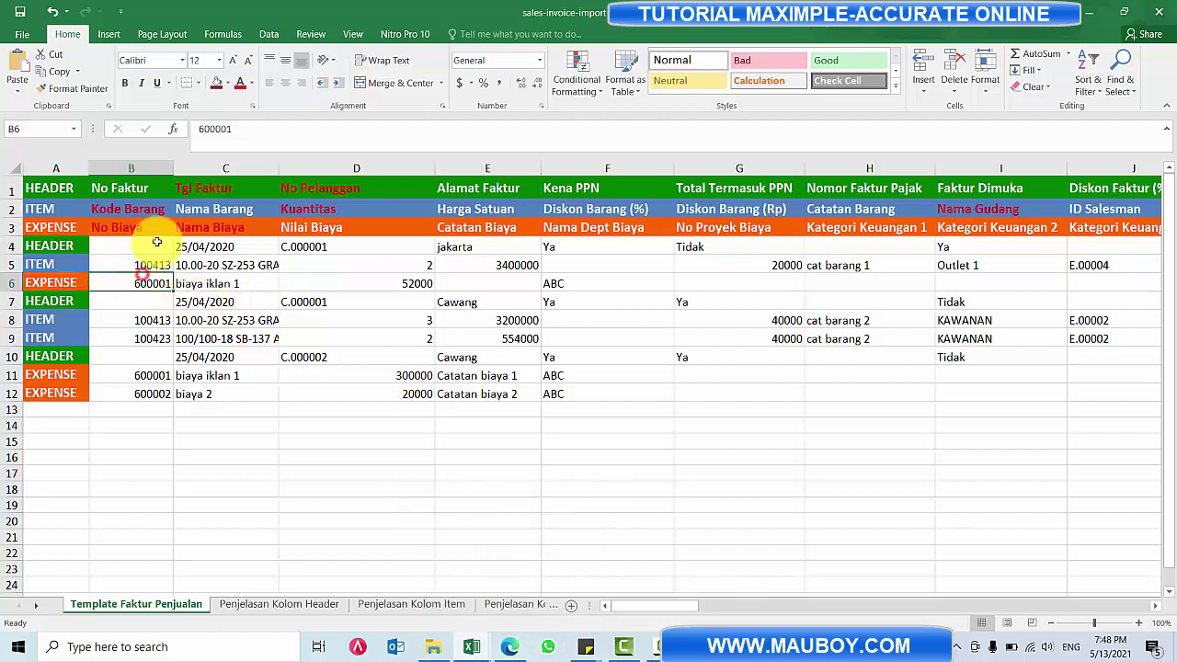
pyautogui.click(134, 244)
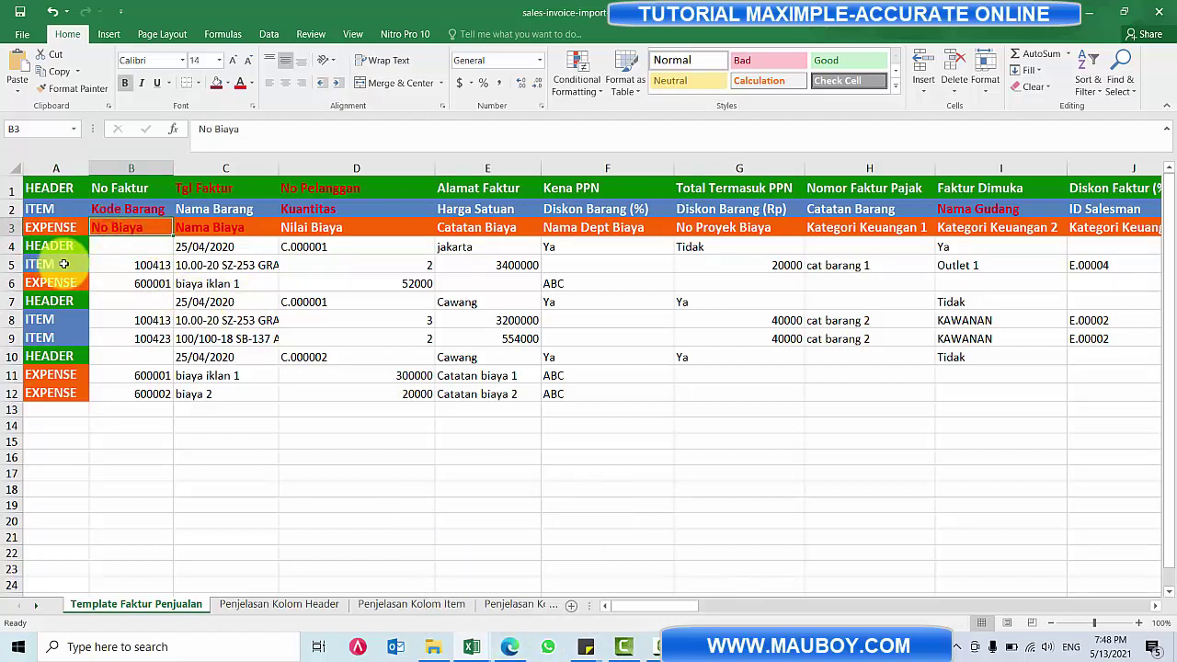
pyautogui.moveTo(9, 301); pyautogui.dragTo(7, 394)
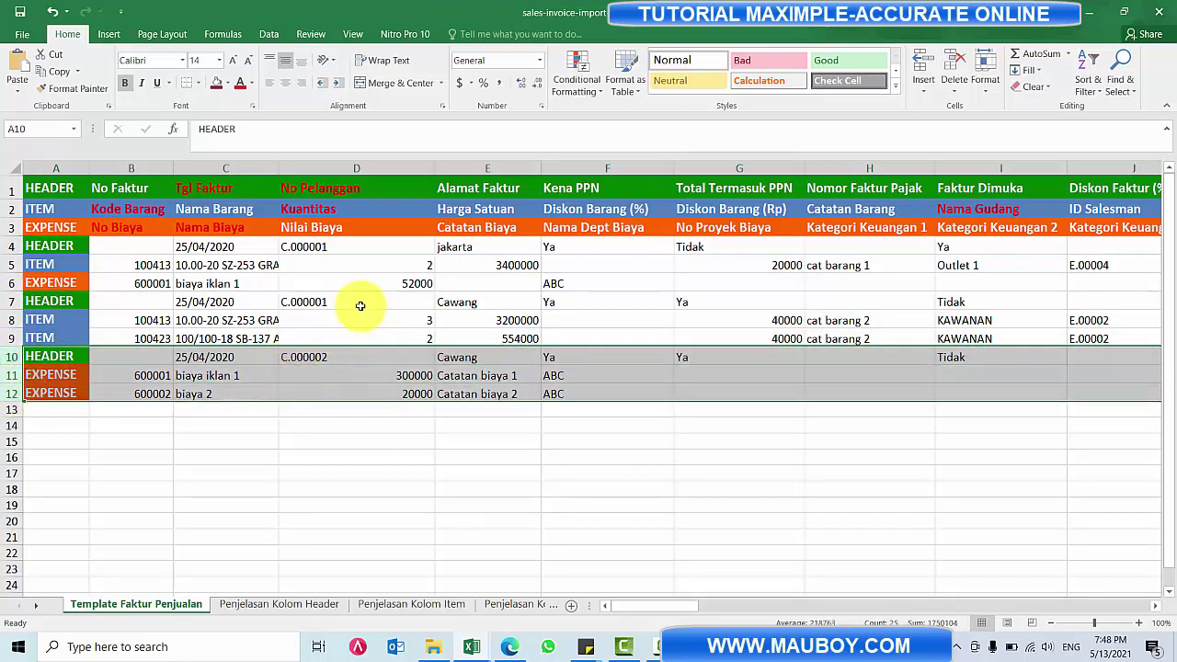
pyautogui.click(358, 299)
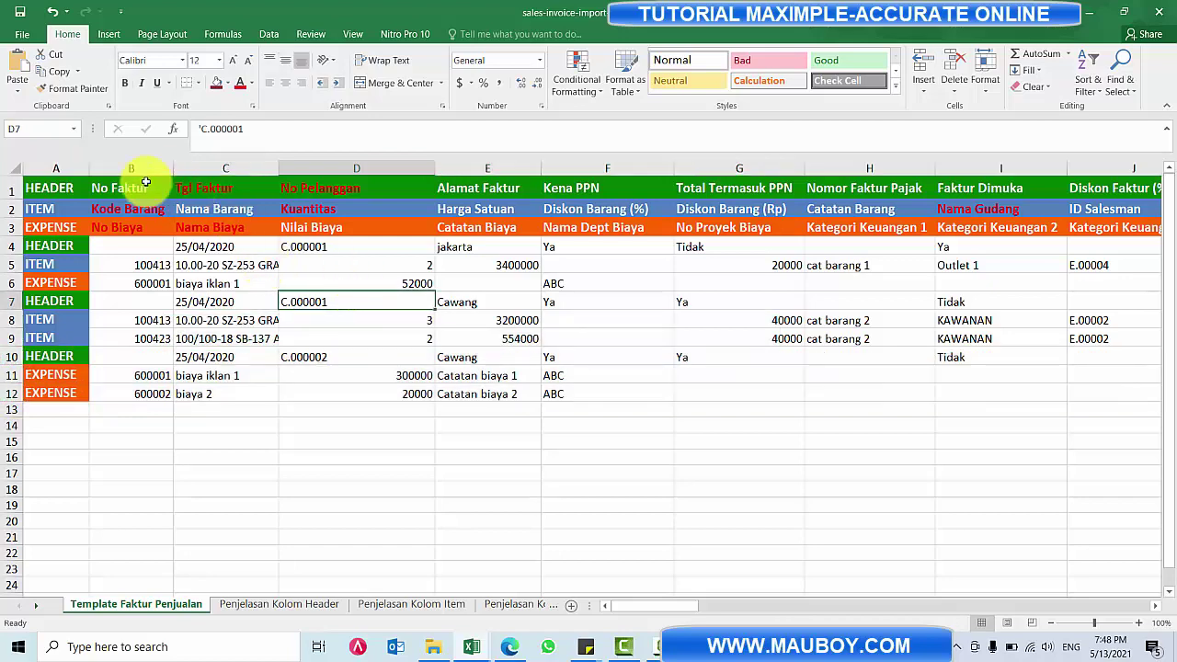
# - Examine the template's full width from column A to column AW, including the Kategori Keuangan headings, and return to the HEADER cell A4
pyautogui.moveTo(34, 186); pyautogui.dragTo(1082, 398)
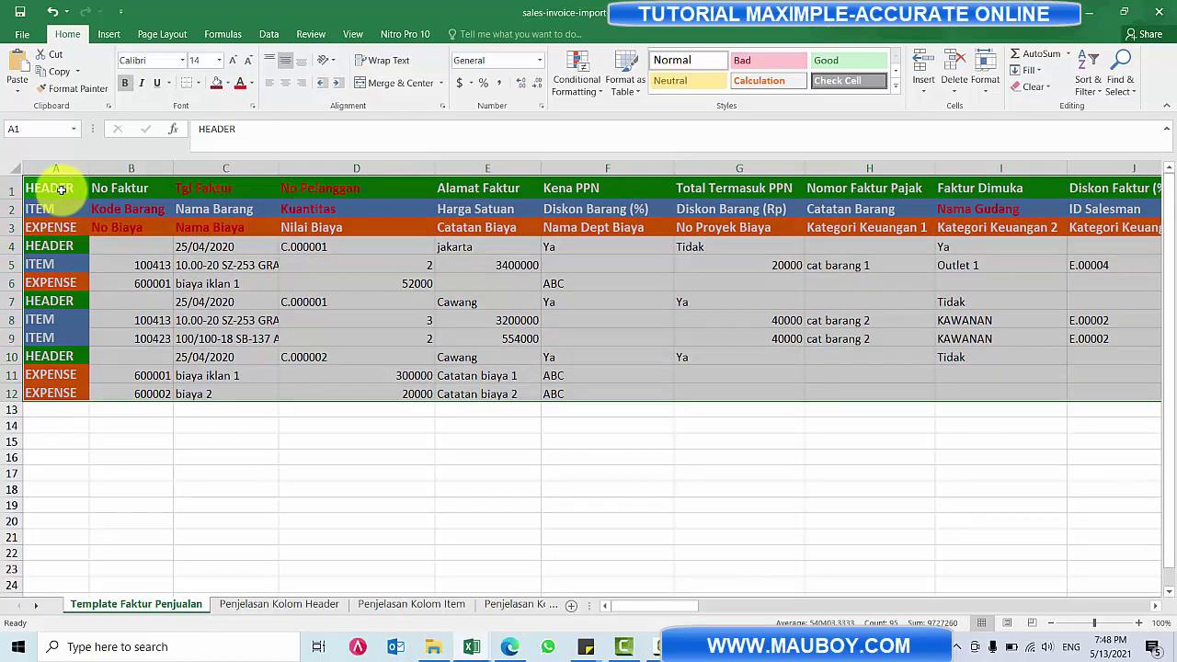
pyautogui.moveTo(60, 189); pyautogui.dragTo(1002, 407)
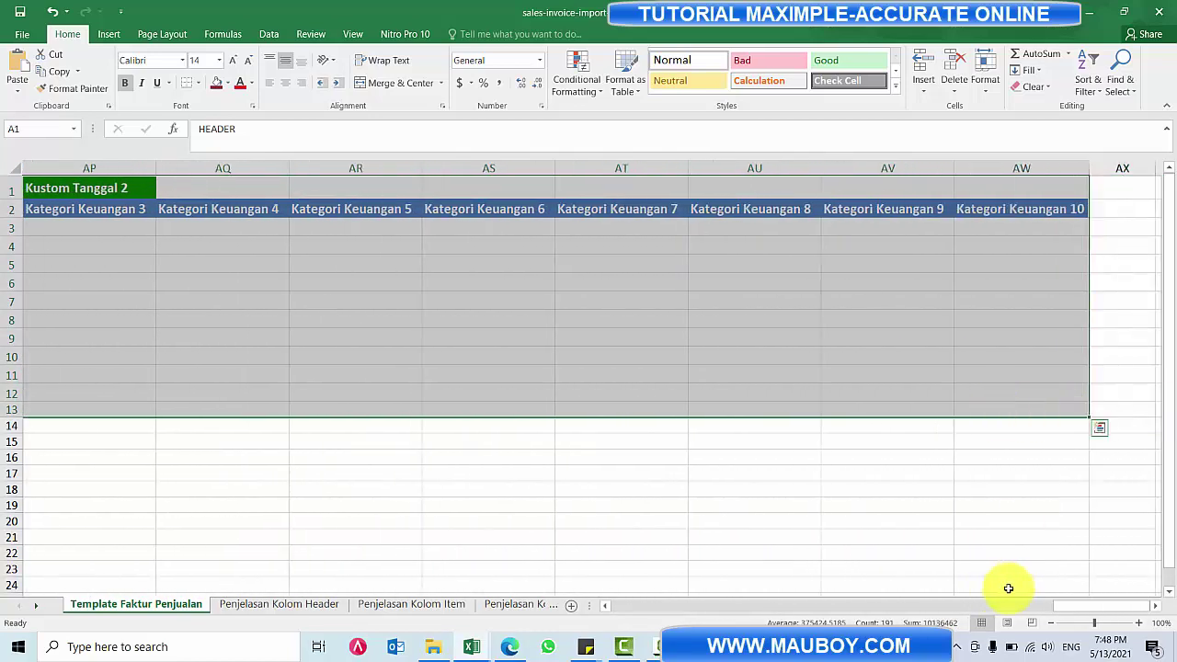
pyautogui.moveTo(925, 612); pyautogui.dragTo(632, 607)
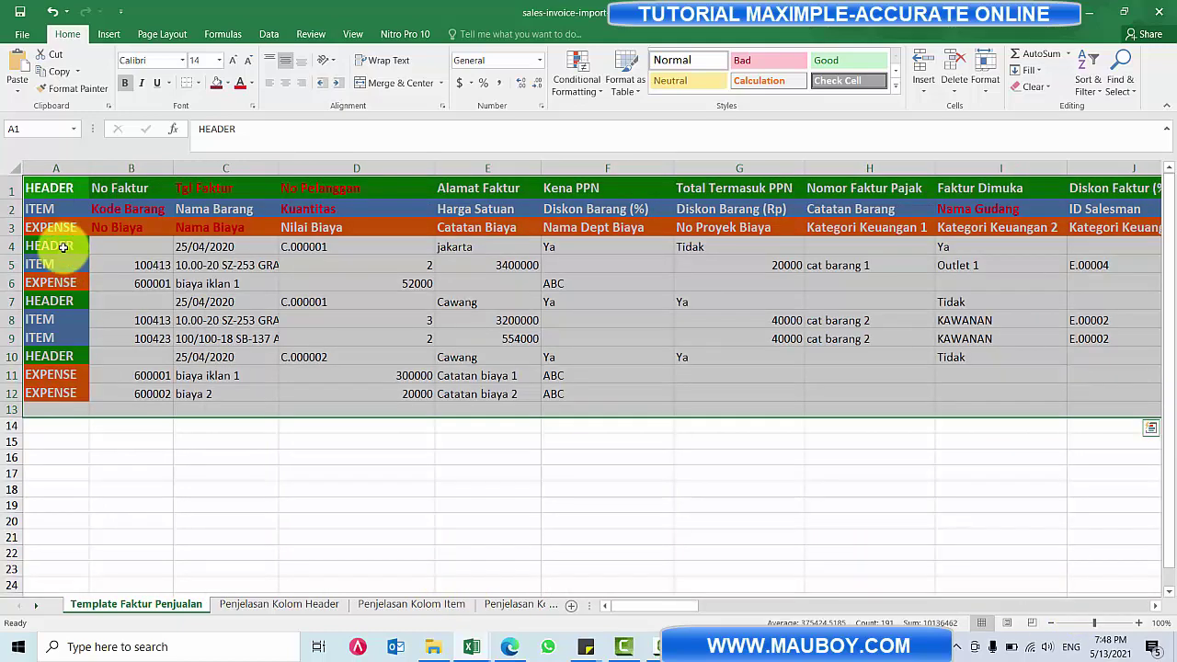
pyautogui.click(53, 245)
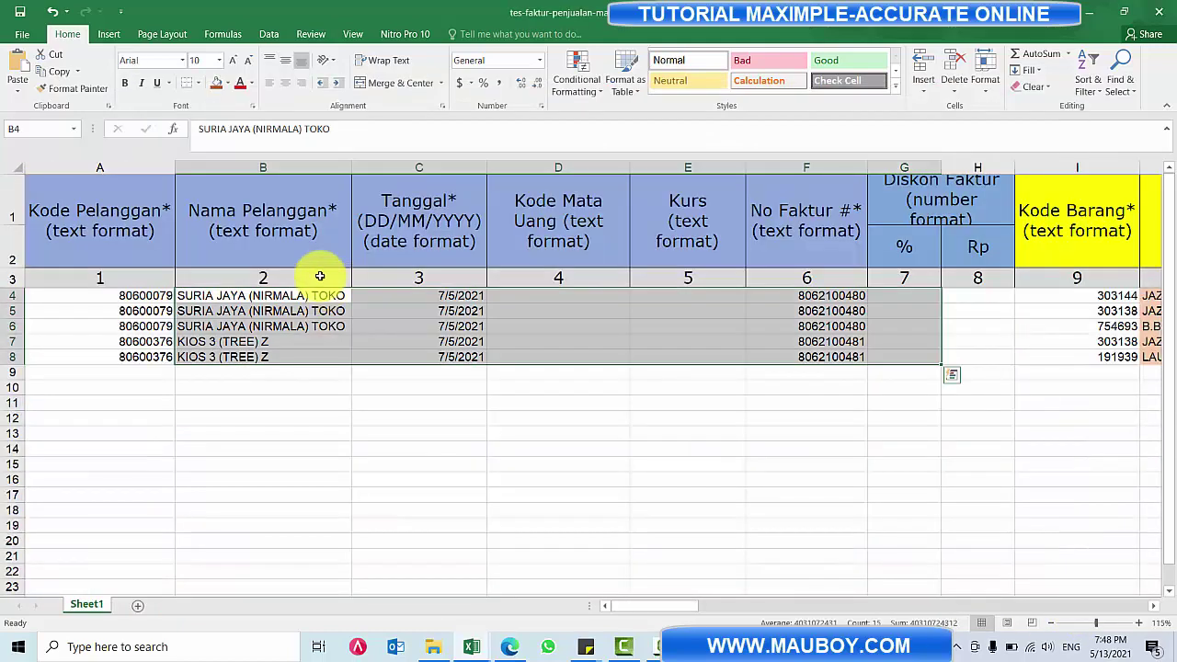
# - Switch to tes-faktur-penjualan-maximple and examine the Nama Pelanggan column from B4 down and the date in C4
pyautogui.click(242, 181)
pyautogui.moveTo(230, 295); pyautogui.dragTo(250, 479)
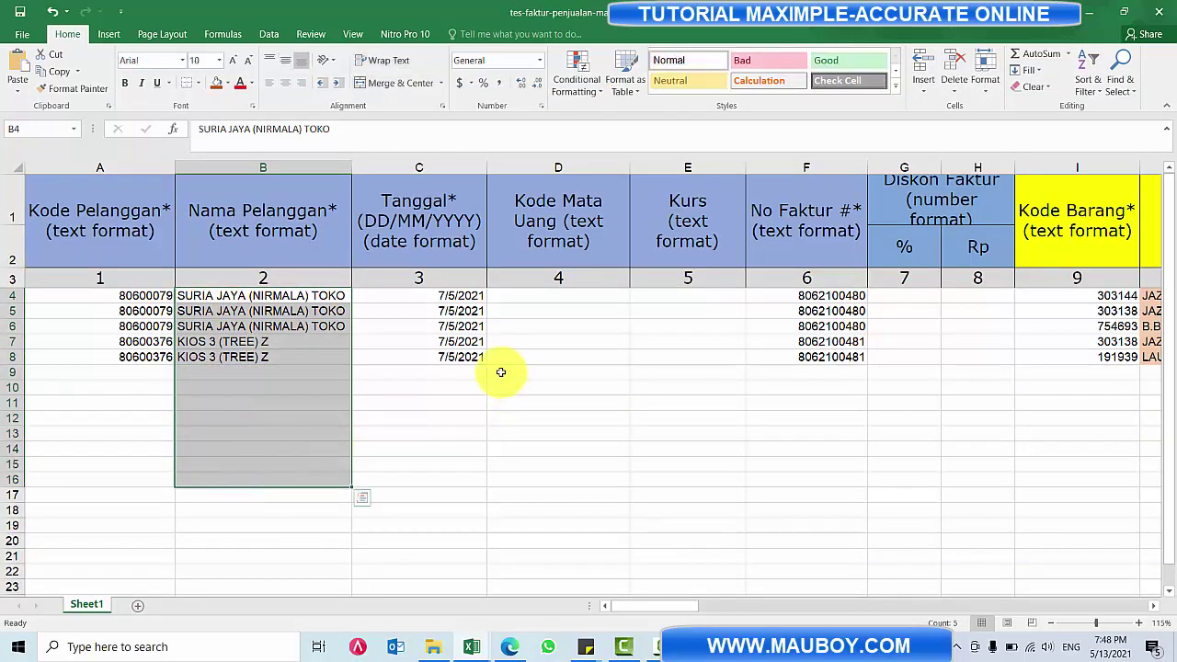
pyautogui.click(423, 345)
pyautogui.click(429, 295)
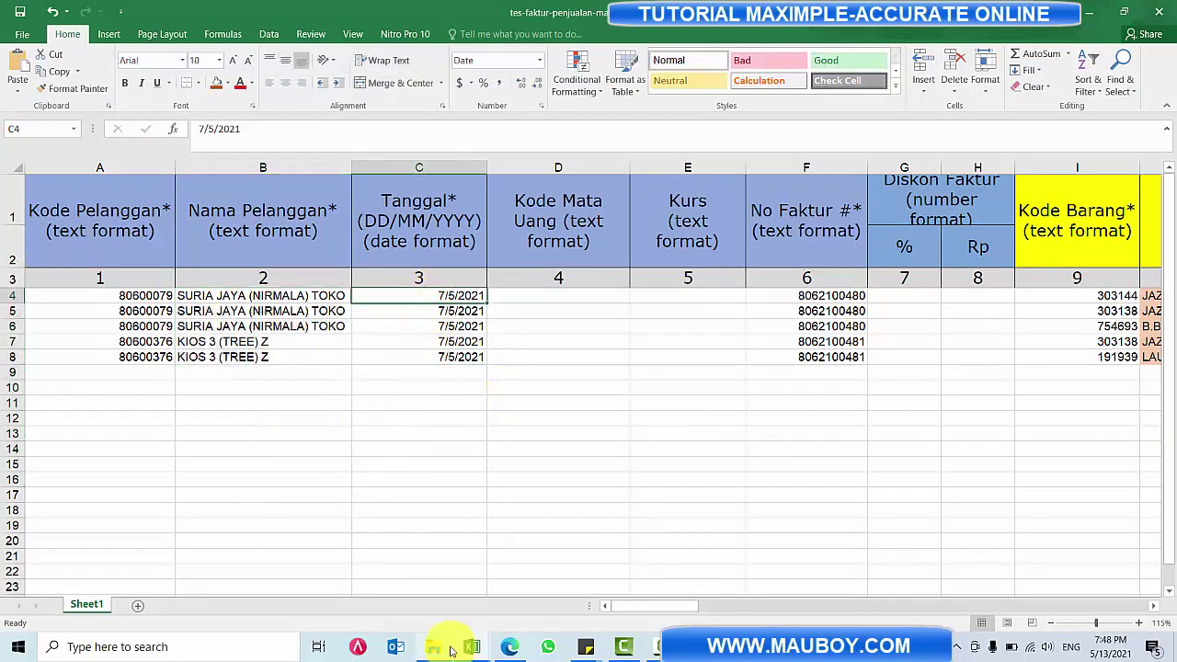
# - Switch to the Impor Penjualan dari File page of Accurate Online in Edge and dismiss the downloads list
pyautogui.click(512, 648)
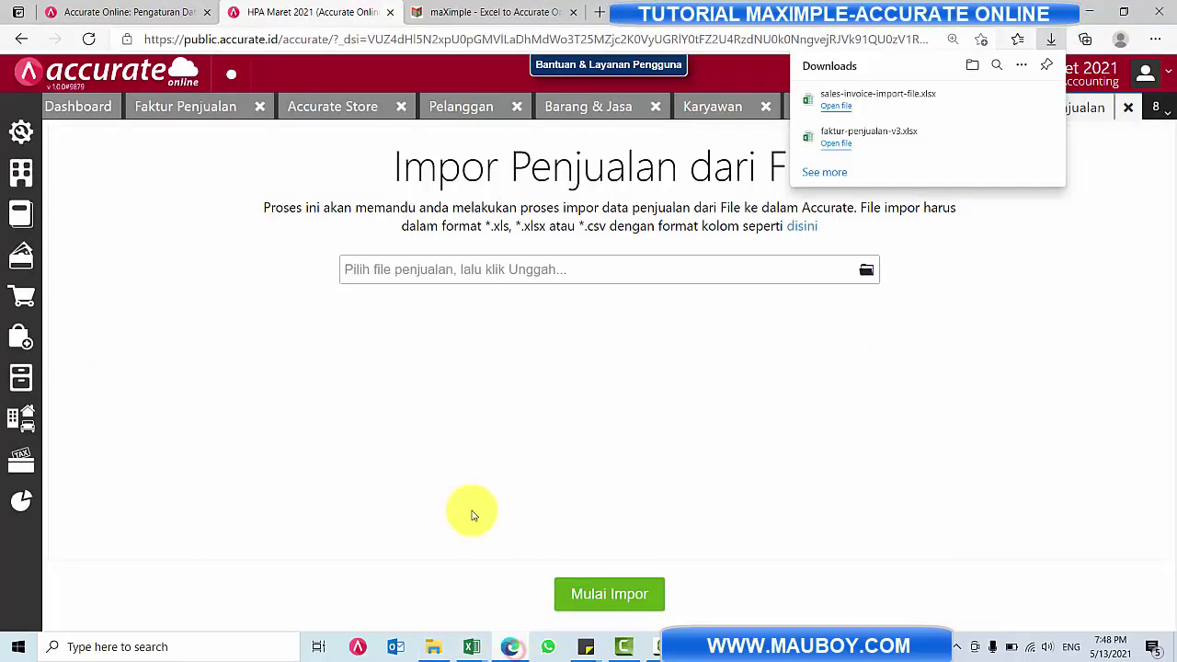
pyautogui.click(800, 371)
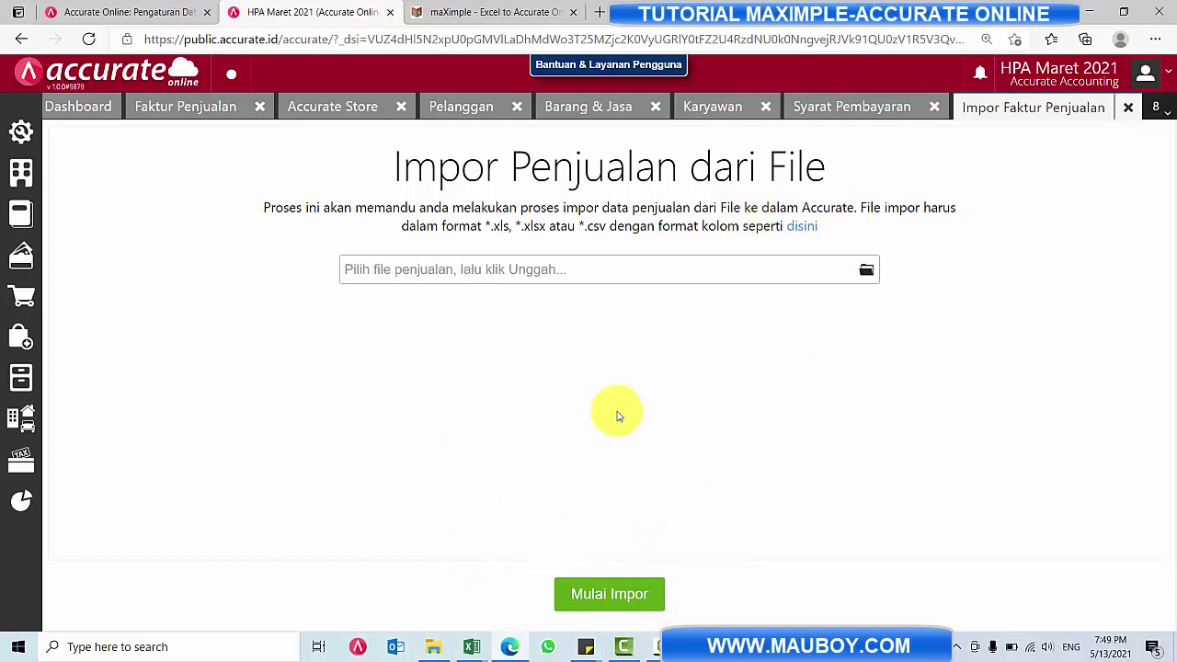
# - Return to the sales-invoice-import-file workbook in Excel and examine its title and sample rows 1 to 12
pyautogui.click(472, 644)
pyautogui.click(713, 581)
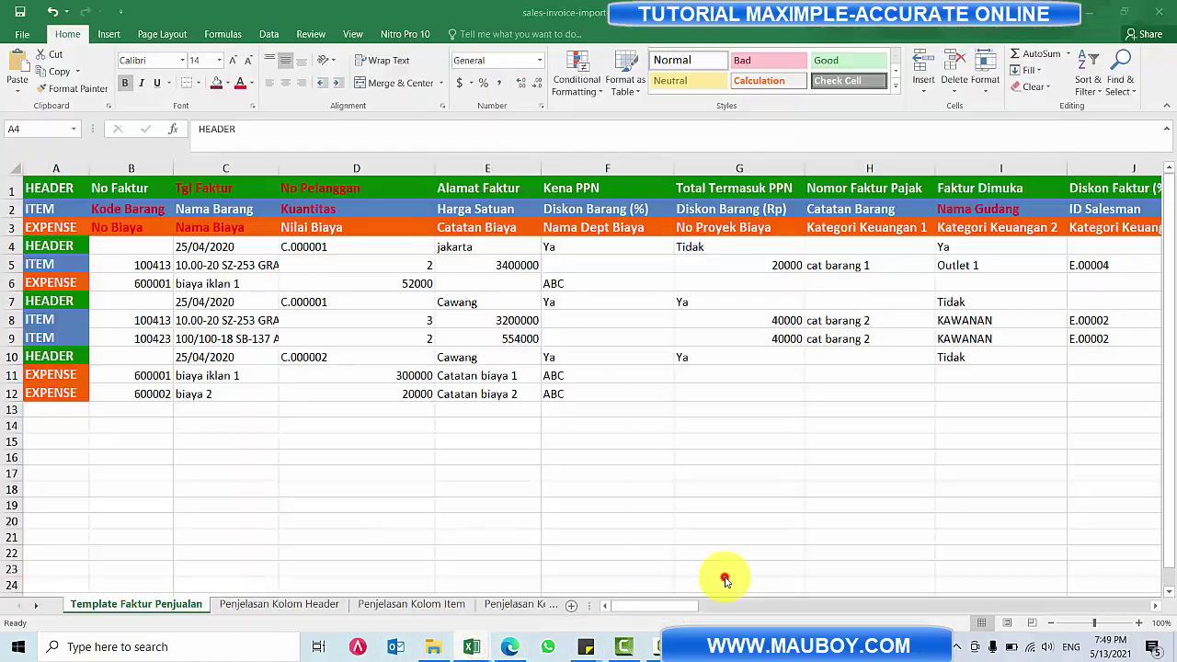
pyautogui.moveTo(45, 187); pyautogui.dragTo(993, 391)
pyautogui.click(487, 444)
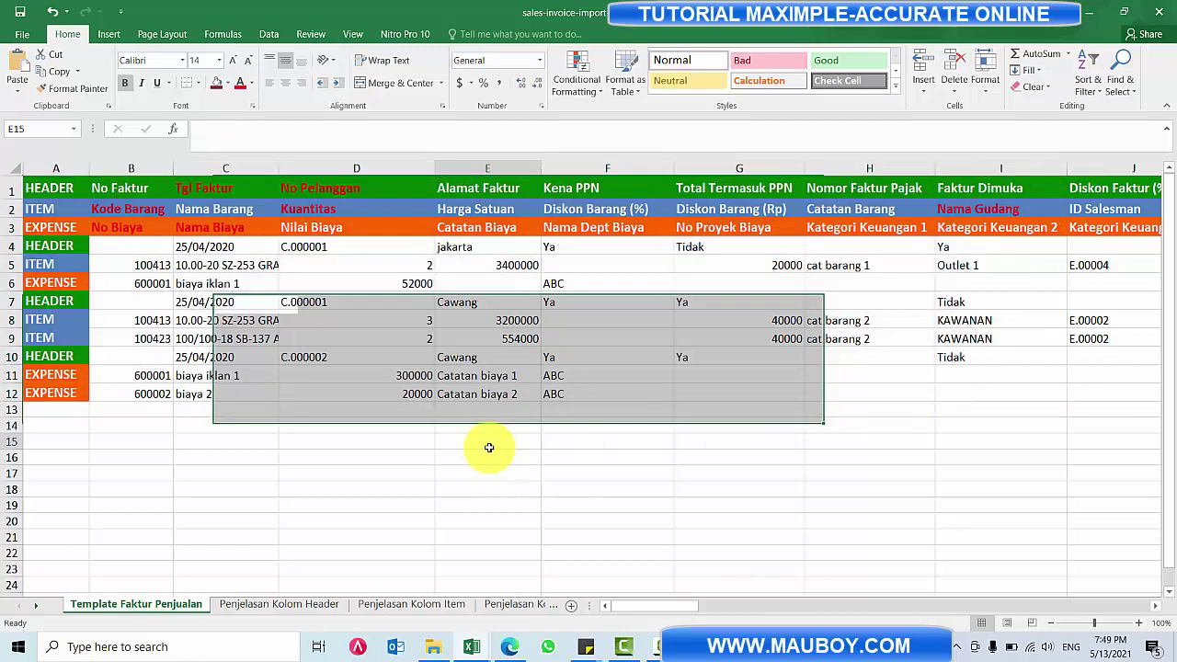
# - Switch to maXimple in Edge and view the transaction types offered under Pembelian and Penjualan
pyautogui.click(508, 647)
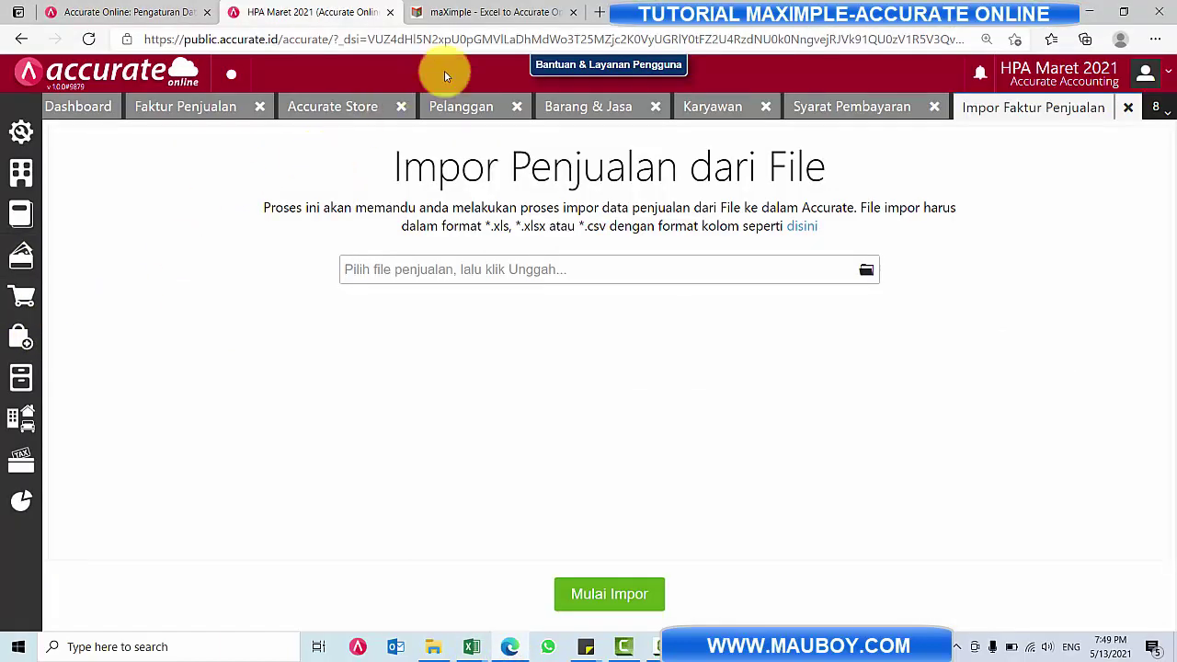
pyautogui.click(457, 13)
pyautogui.click(64, 261)
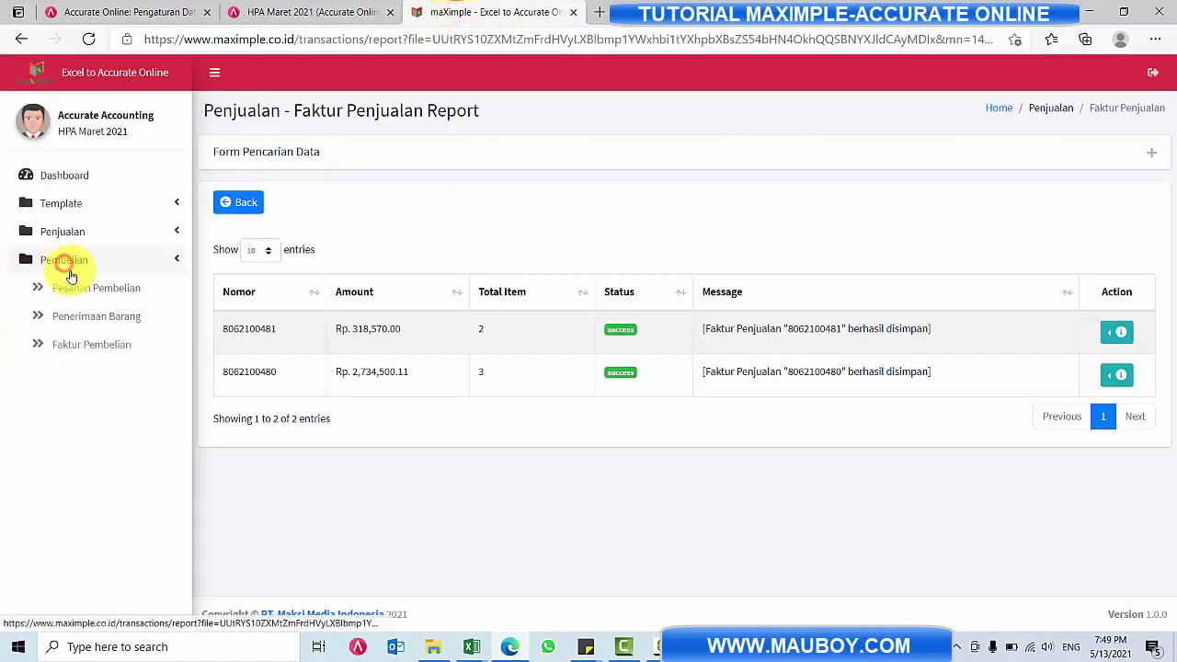
pyautogui.click(121, 237)
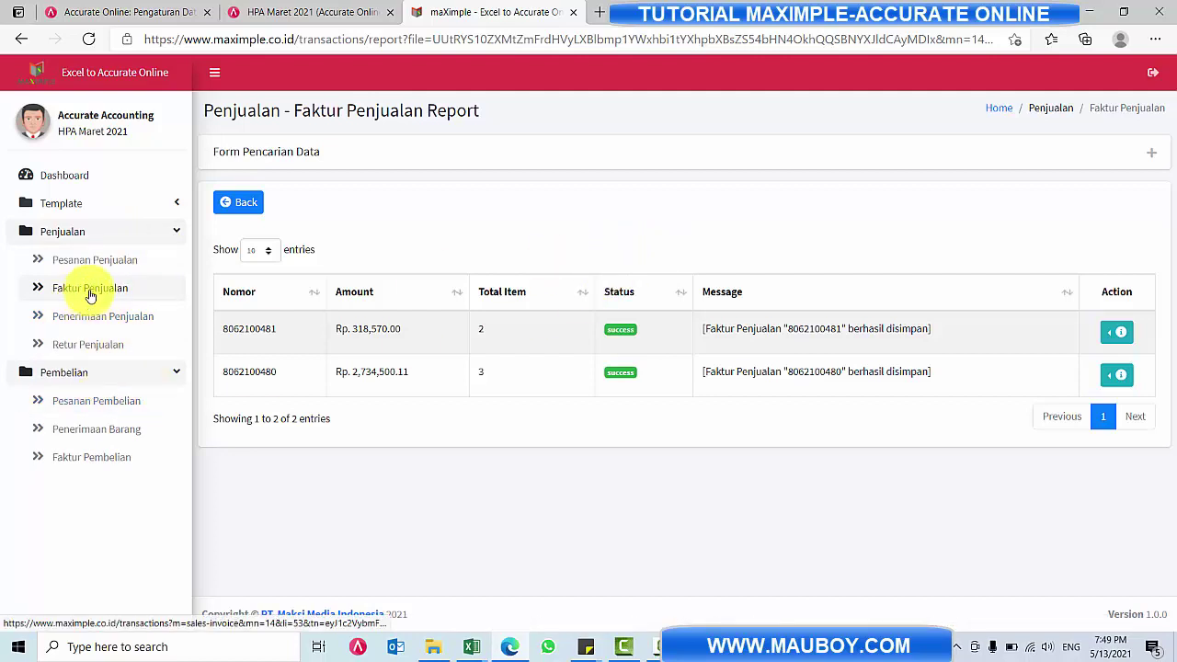
# - Open maXimple's Download Template page and review the listed template files
pyautogui.click(74, 202)
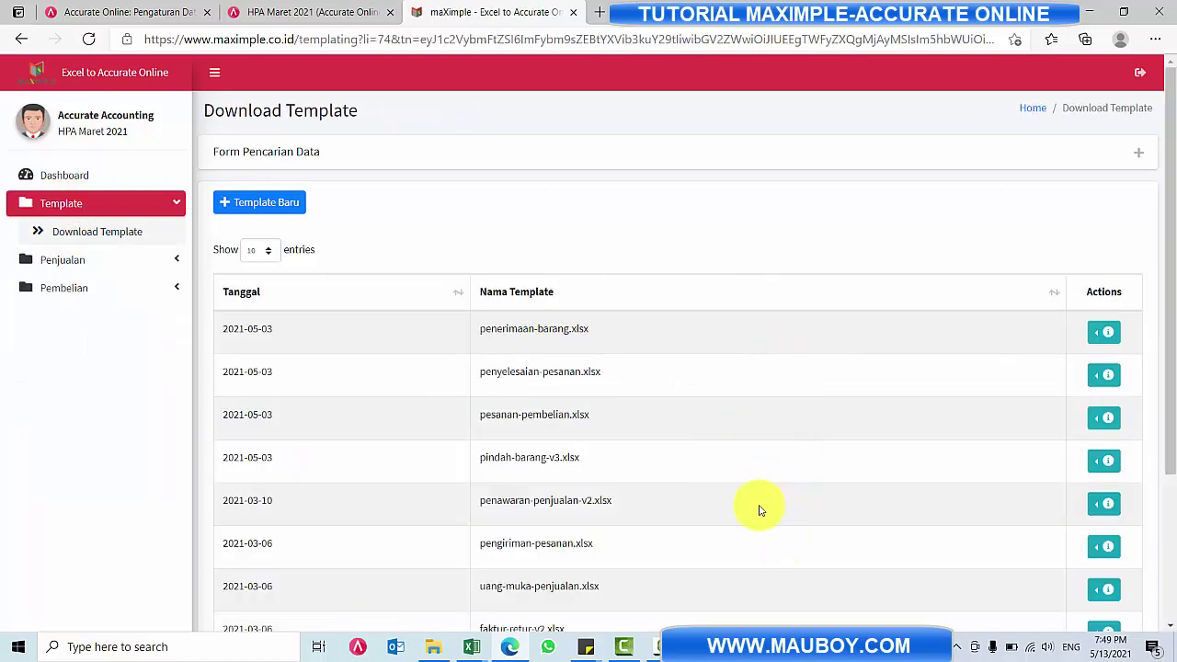
pyautogui.scroll(-1, 759, 510)
pyautogui.scroll(-2, 504, 526)
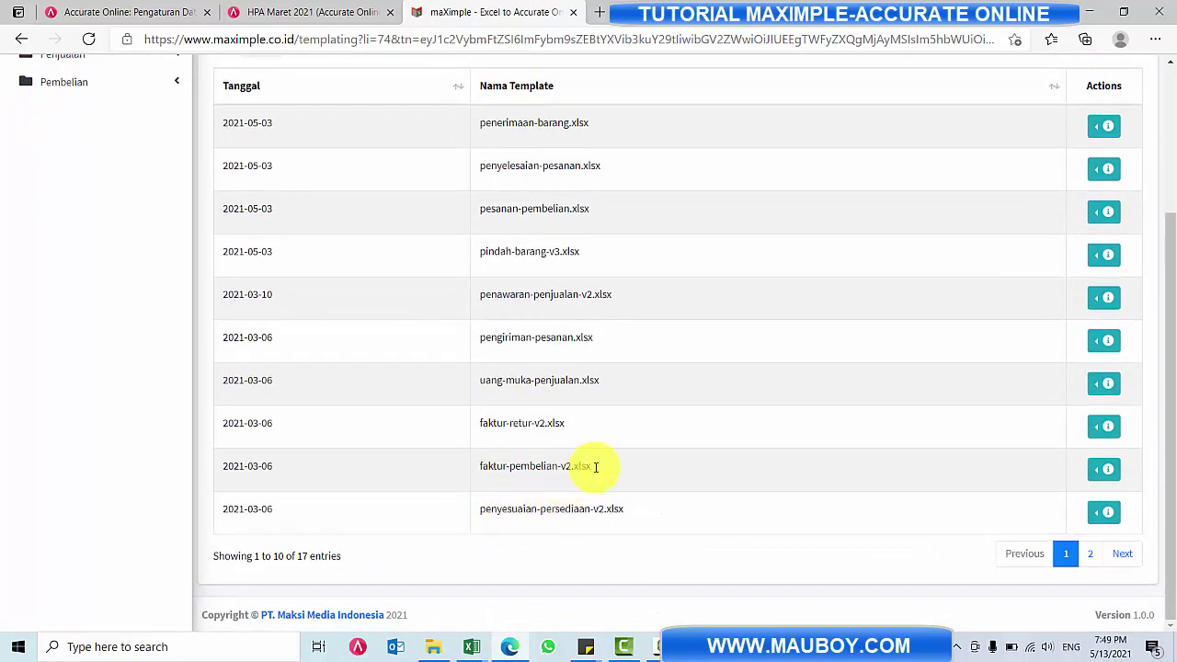
# - Open the Pembelian - Faktur Pembelian page and review the statuses and remarks of its uploaded files
pyautogui.scroll(3, 665, 439)
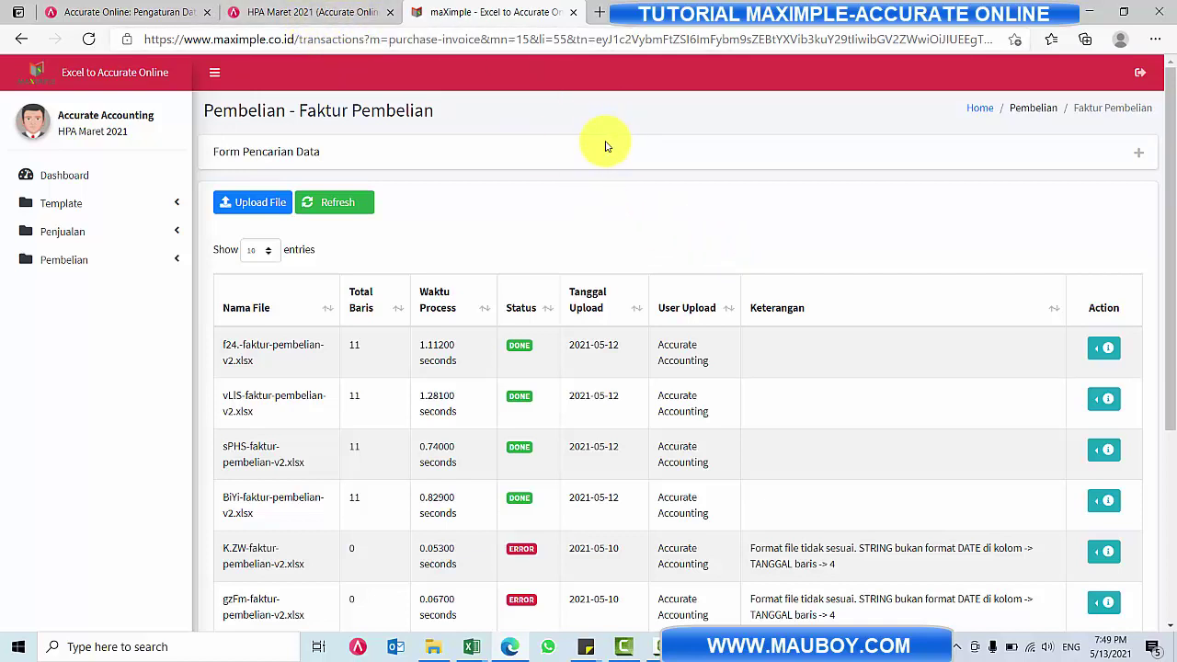
pyautogui.scroll(-2, 613, 184)
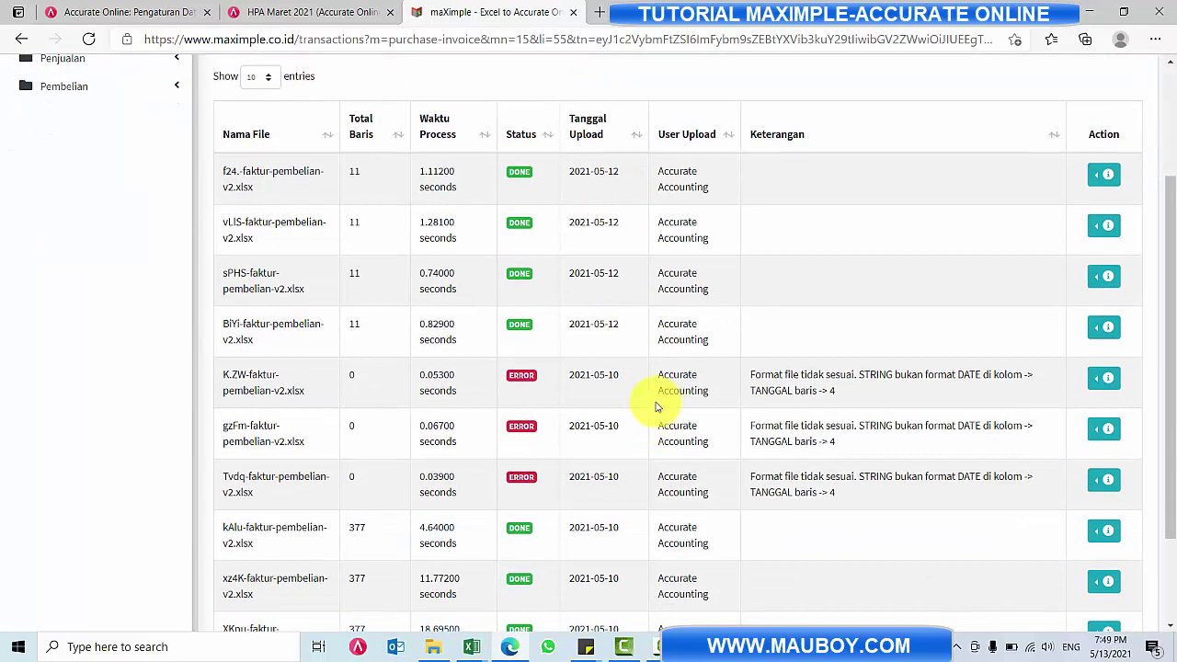